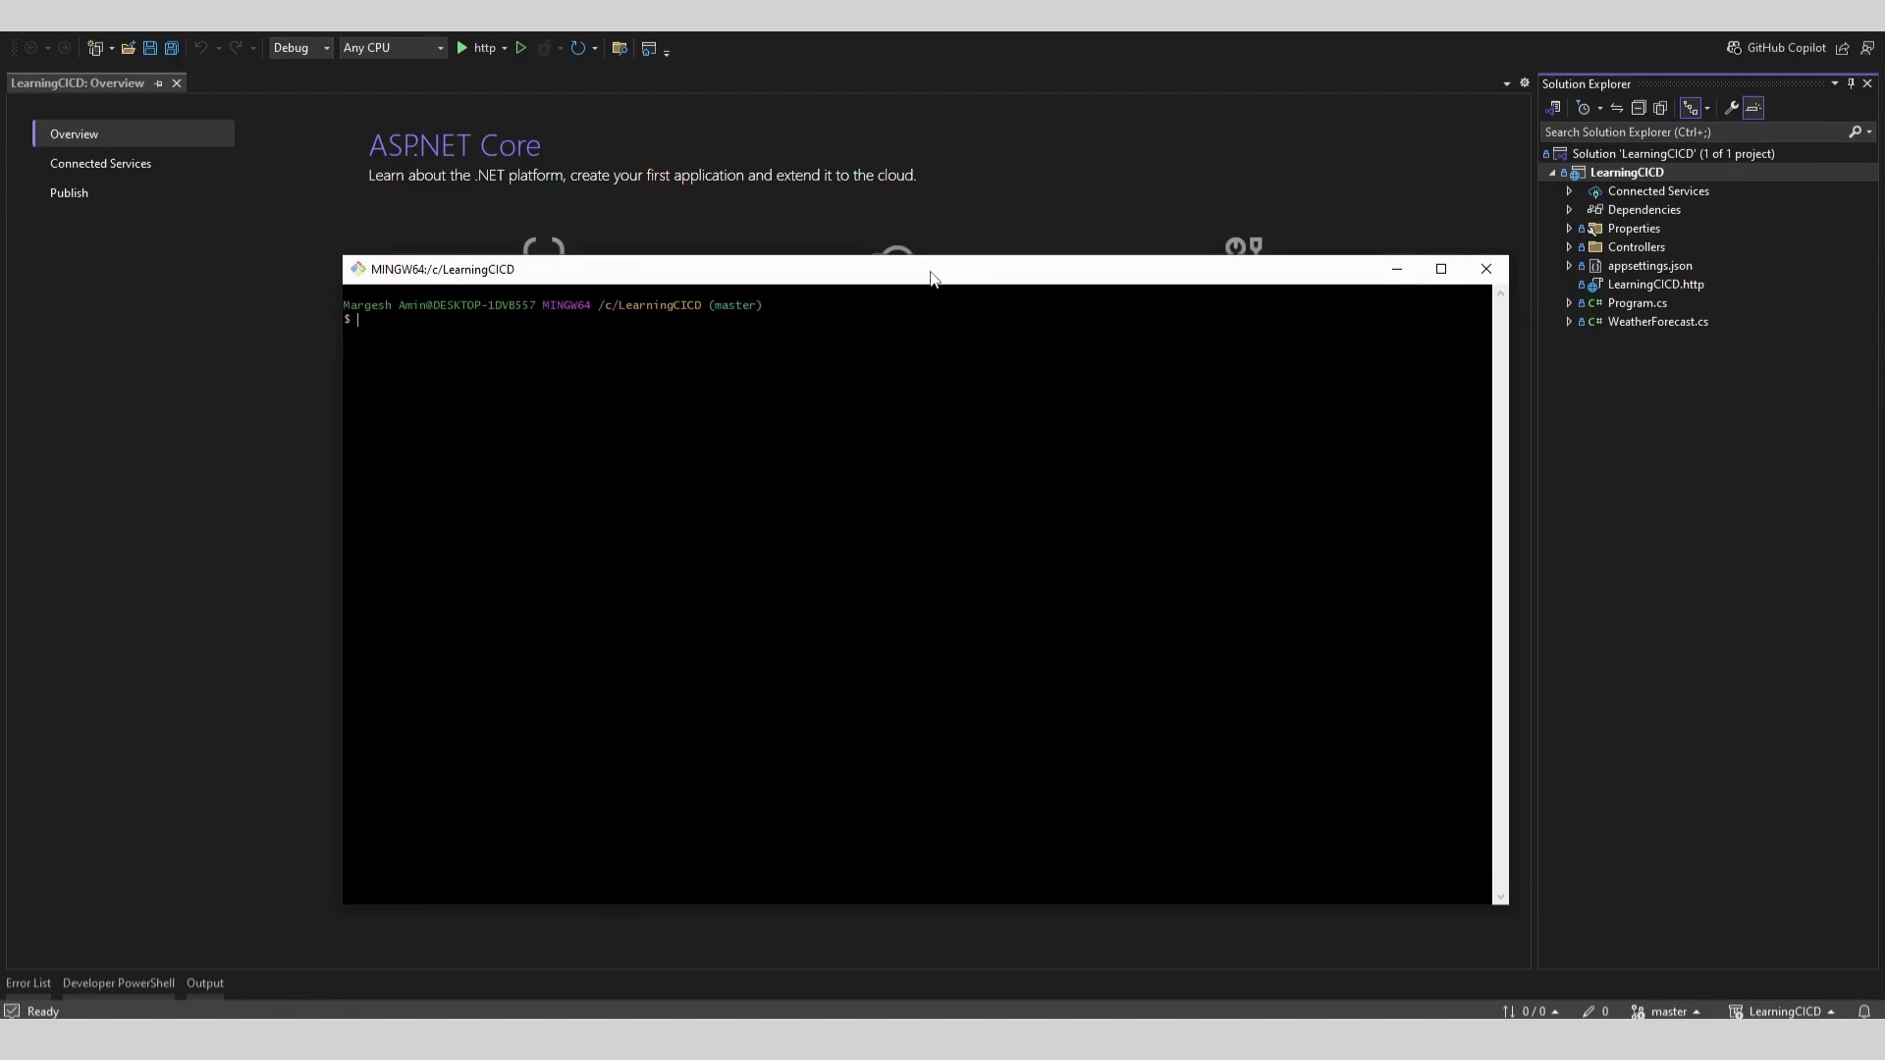
- Create and switch to a new Git branch named QA-LearningAPI from master in the LearningCICD repository
left_click_drag(709, 306, 632, 337)
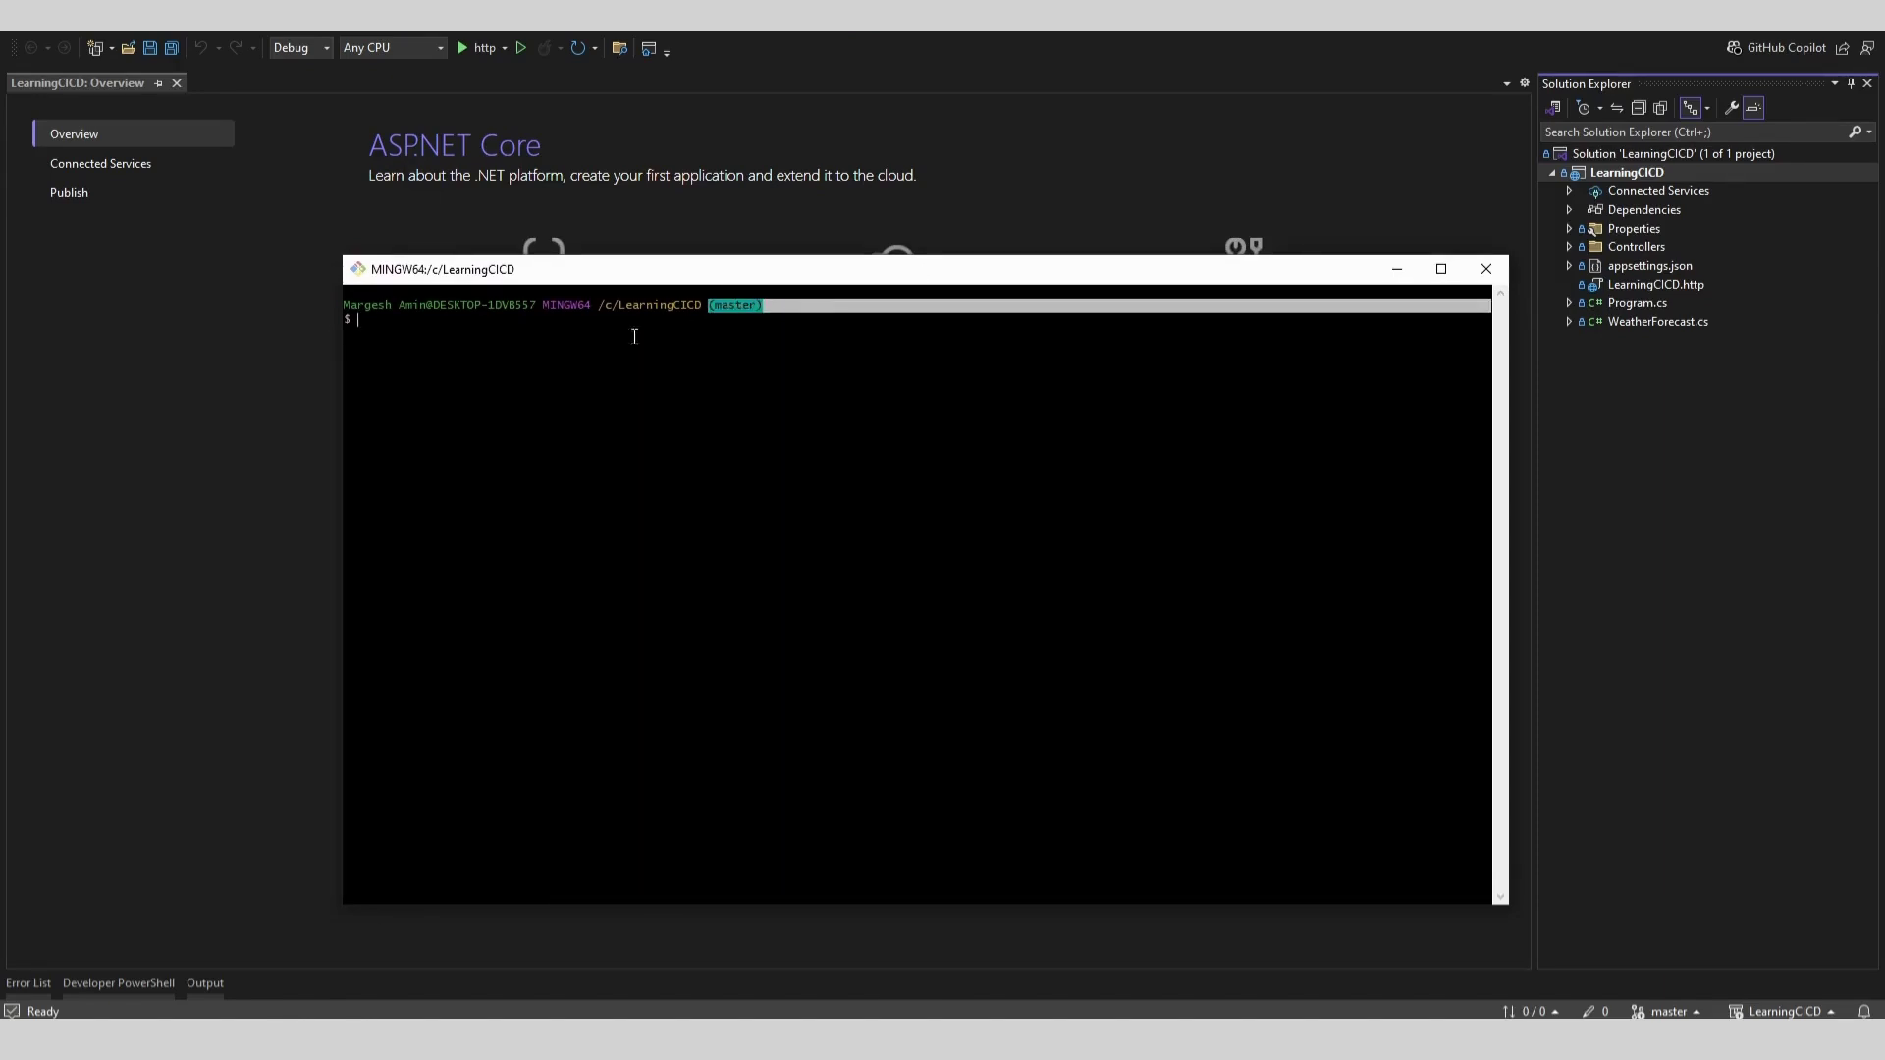
left_click(583, 331)
type("git ")
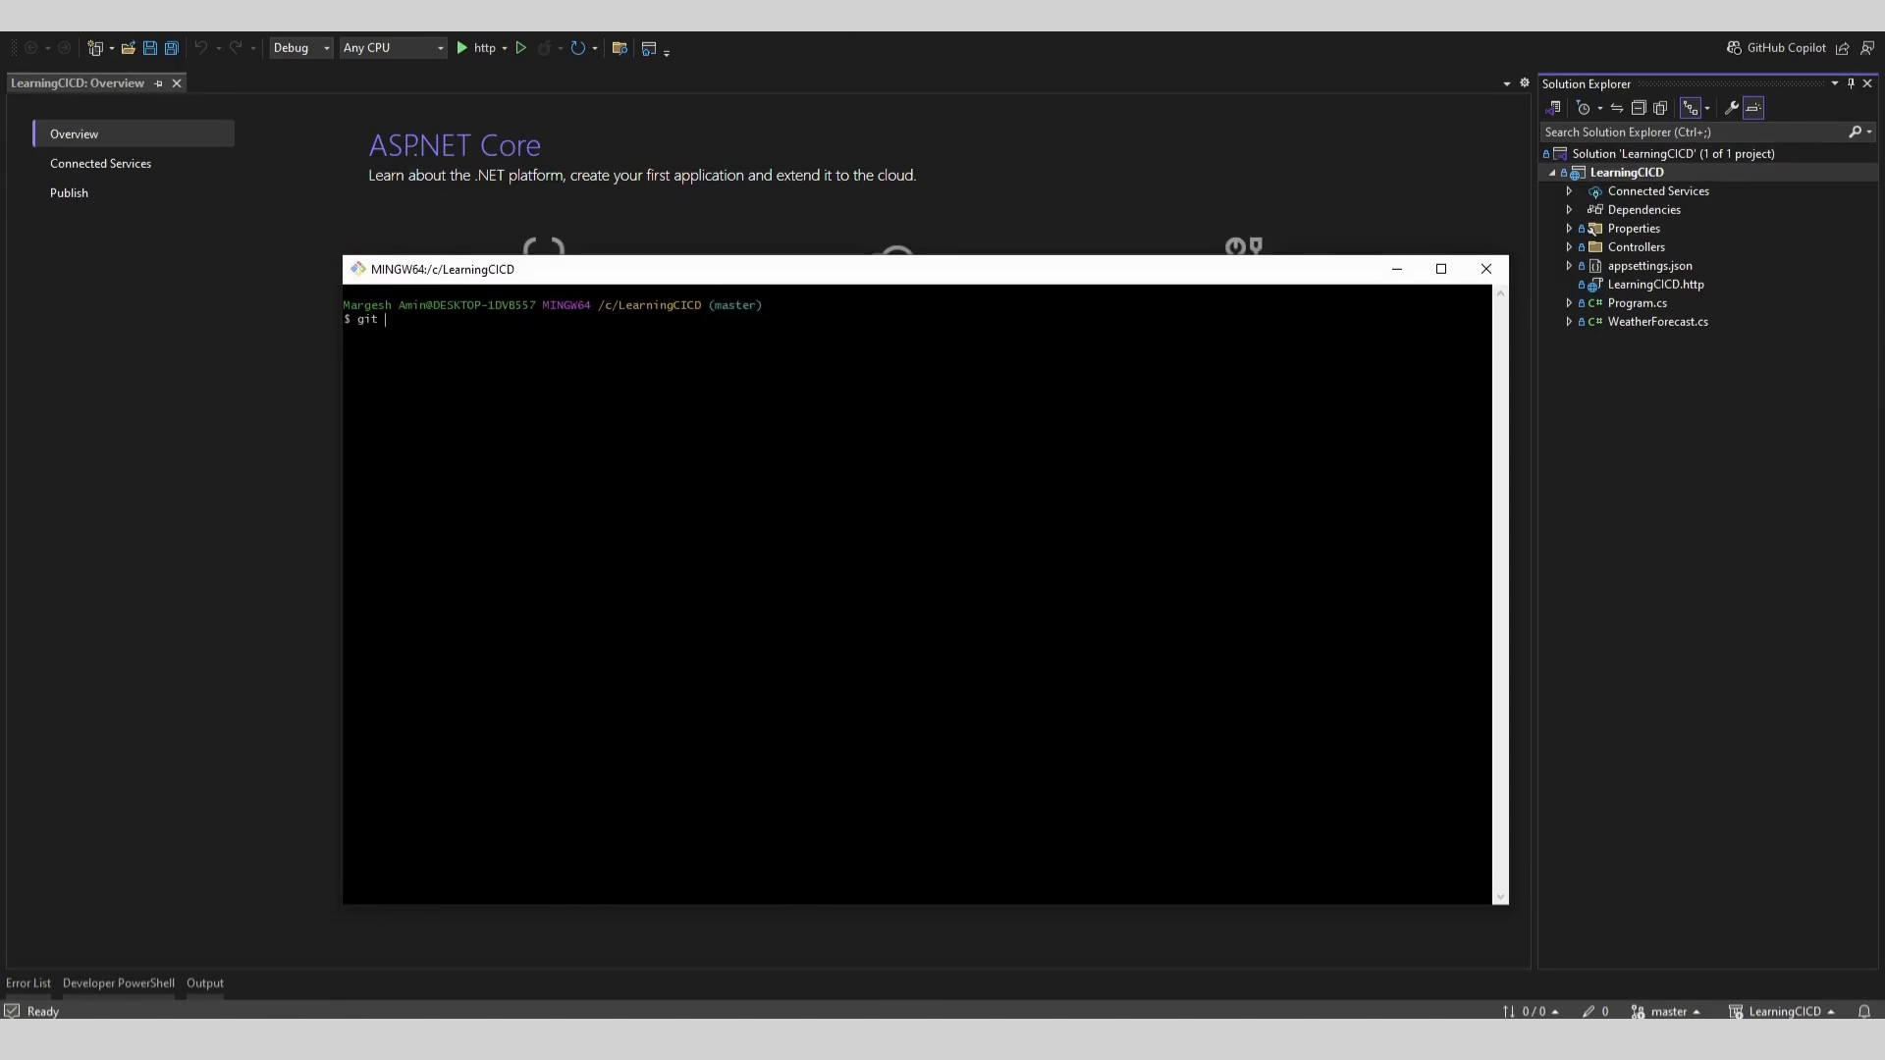
type("checkout -b QA-wea")
key("BackSpace")
key("BackSpace")
key("BackSpace")
type("Learnin")
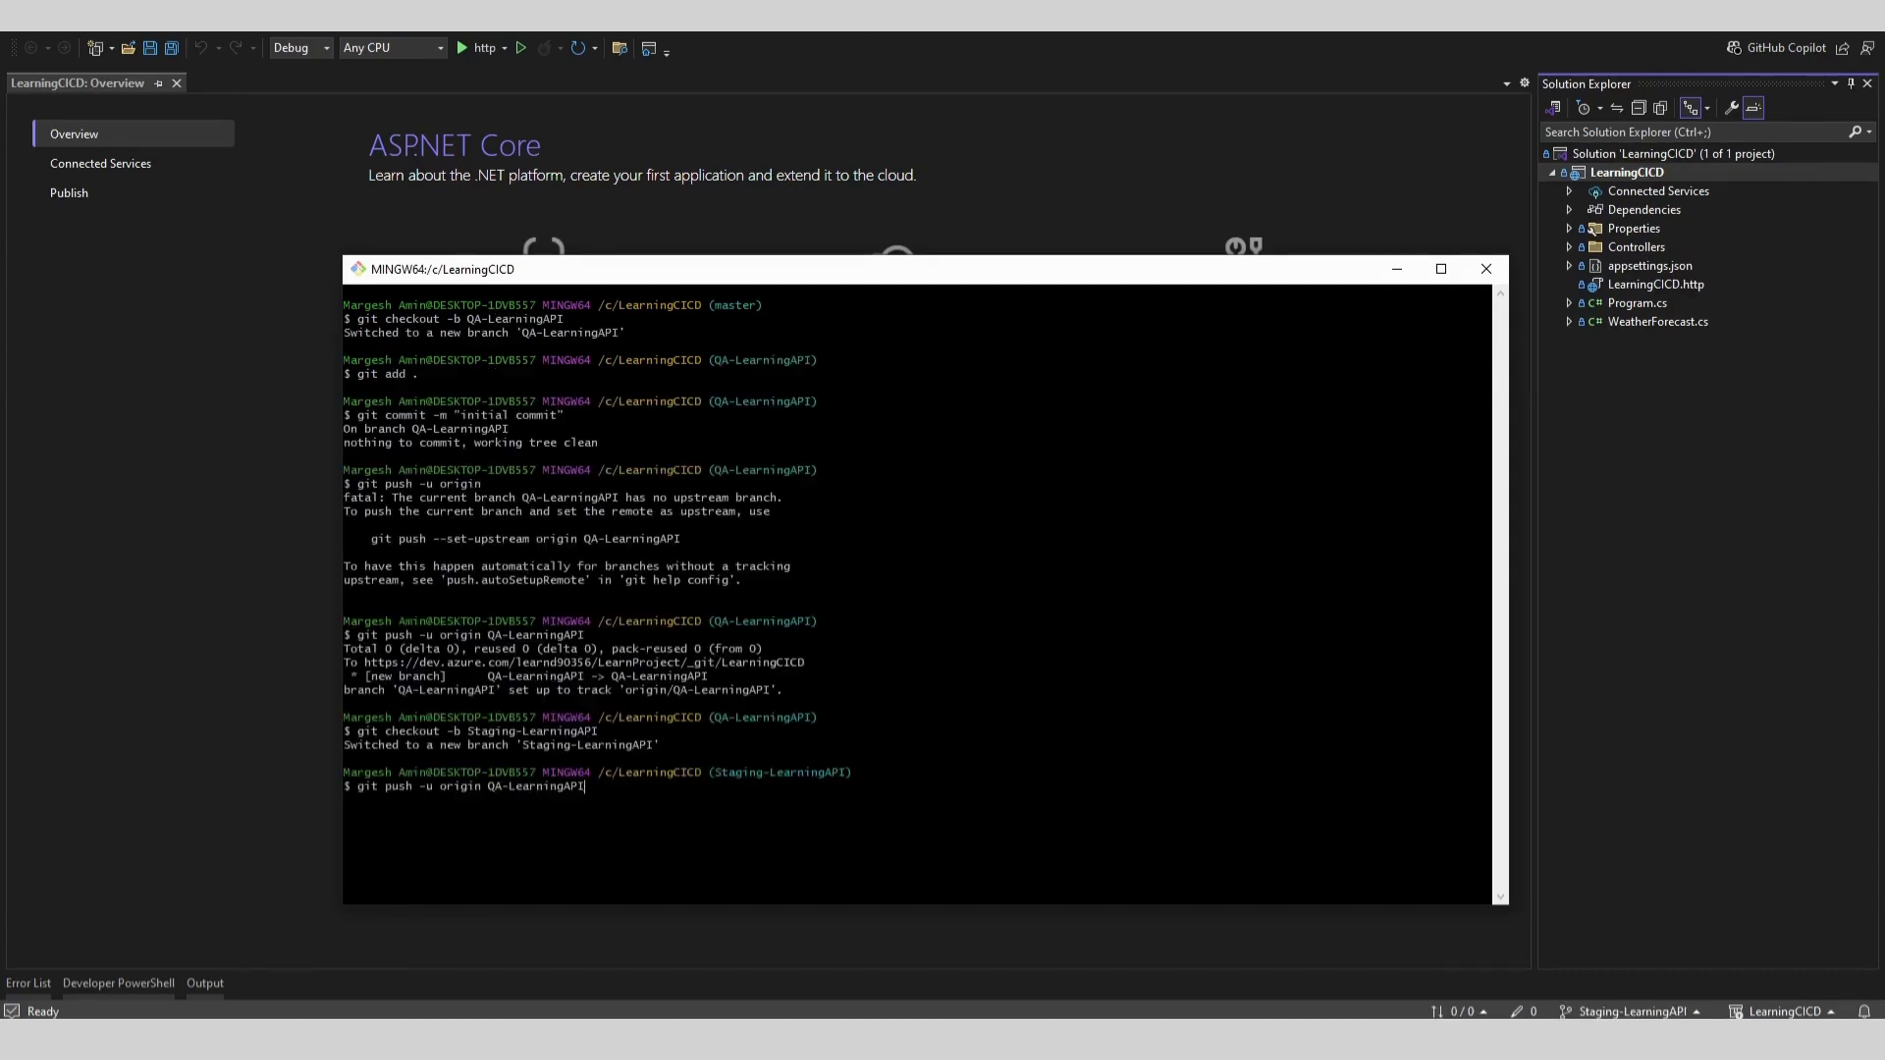
- Discard the pending push command and stage all files on the Staging-LearningAPI branch with git add
key("BackSpace")
key("BackSpace")
key("BackSpace")
key("BackSpace")
key("BackSpace")
key("BackSpace")
key("BackSpace")
key("BackSpace")
key("BackSpace")
key("BackSpace")
key("BackSpace")
key("BackSpace")
key("BackSpace")
key("BackSpace")
key("Up")
key("Up")
key("Up")
key("Up")
key("Up")
key("Return")
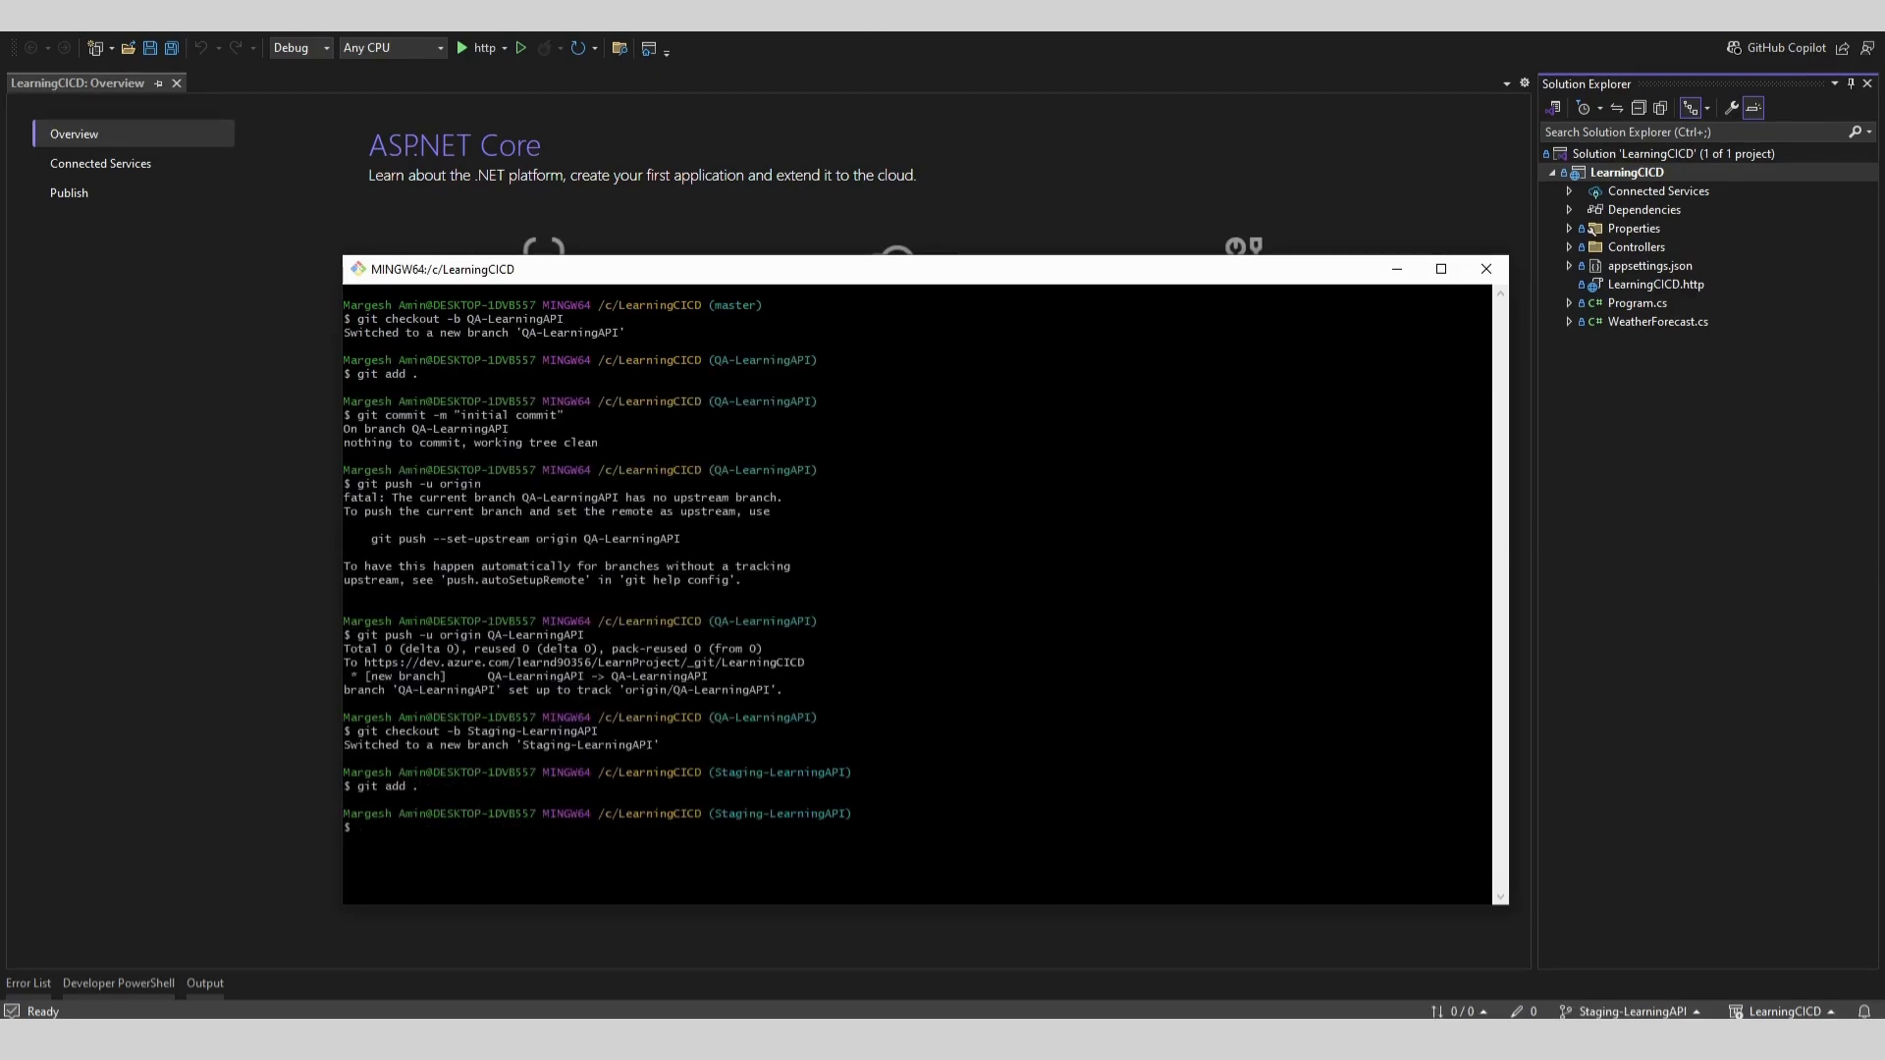
- Commit on the Staging-LearningAPI branch with the message "initial commit"
key("Up")
key("Up")
key("Up")
key("Up")
key("Up")
key("Return")
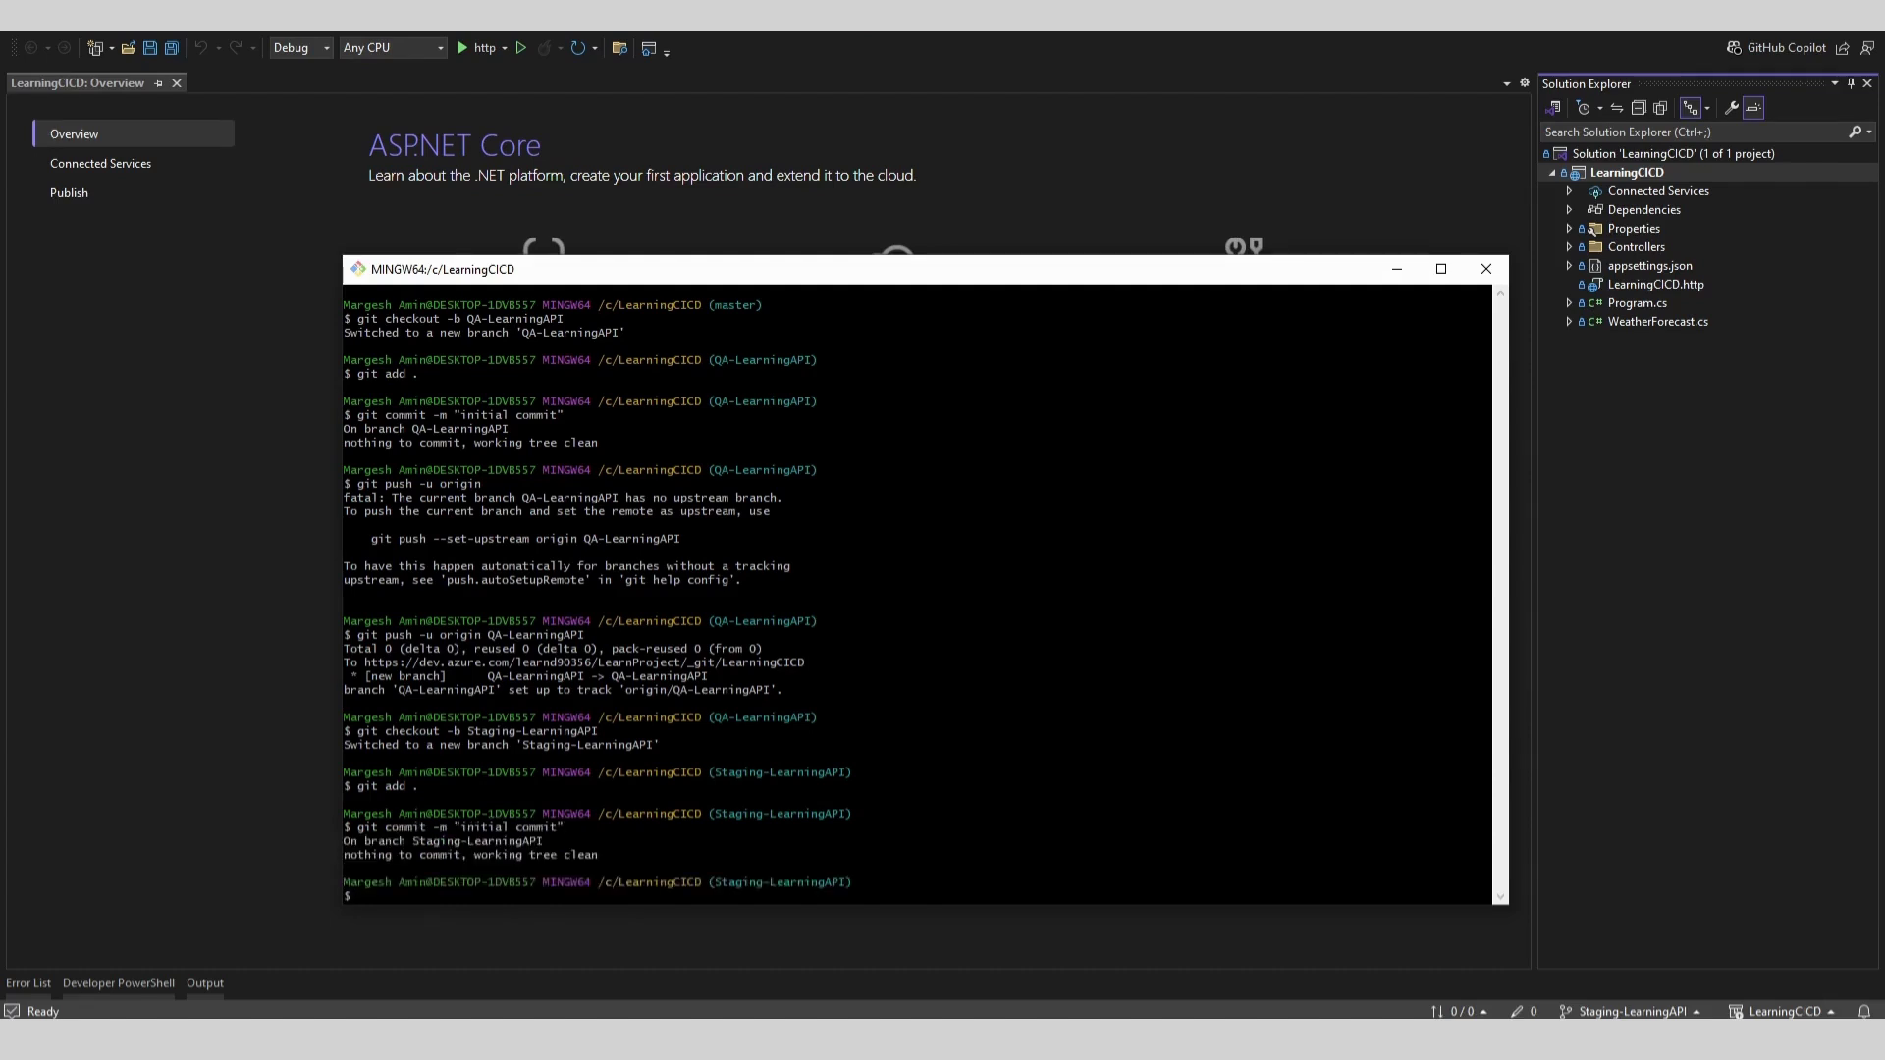
- Push the Staging-LearningAPI branch to origin with upstream tracking
key("Up")
key("Up")
key("Up")
key("Up")
key("BackSpace")
key("BackSpace")
type("Staging")
key("Return")
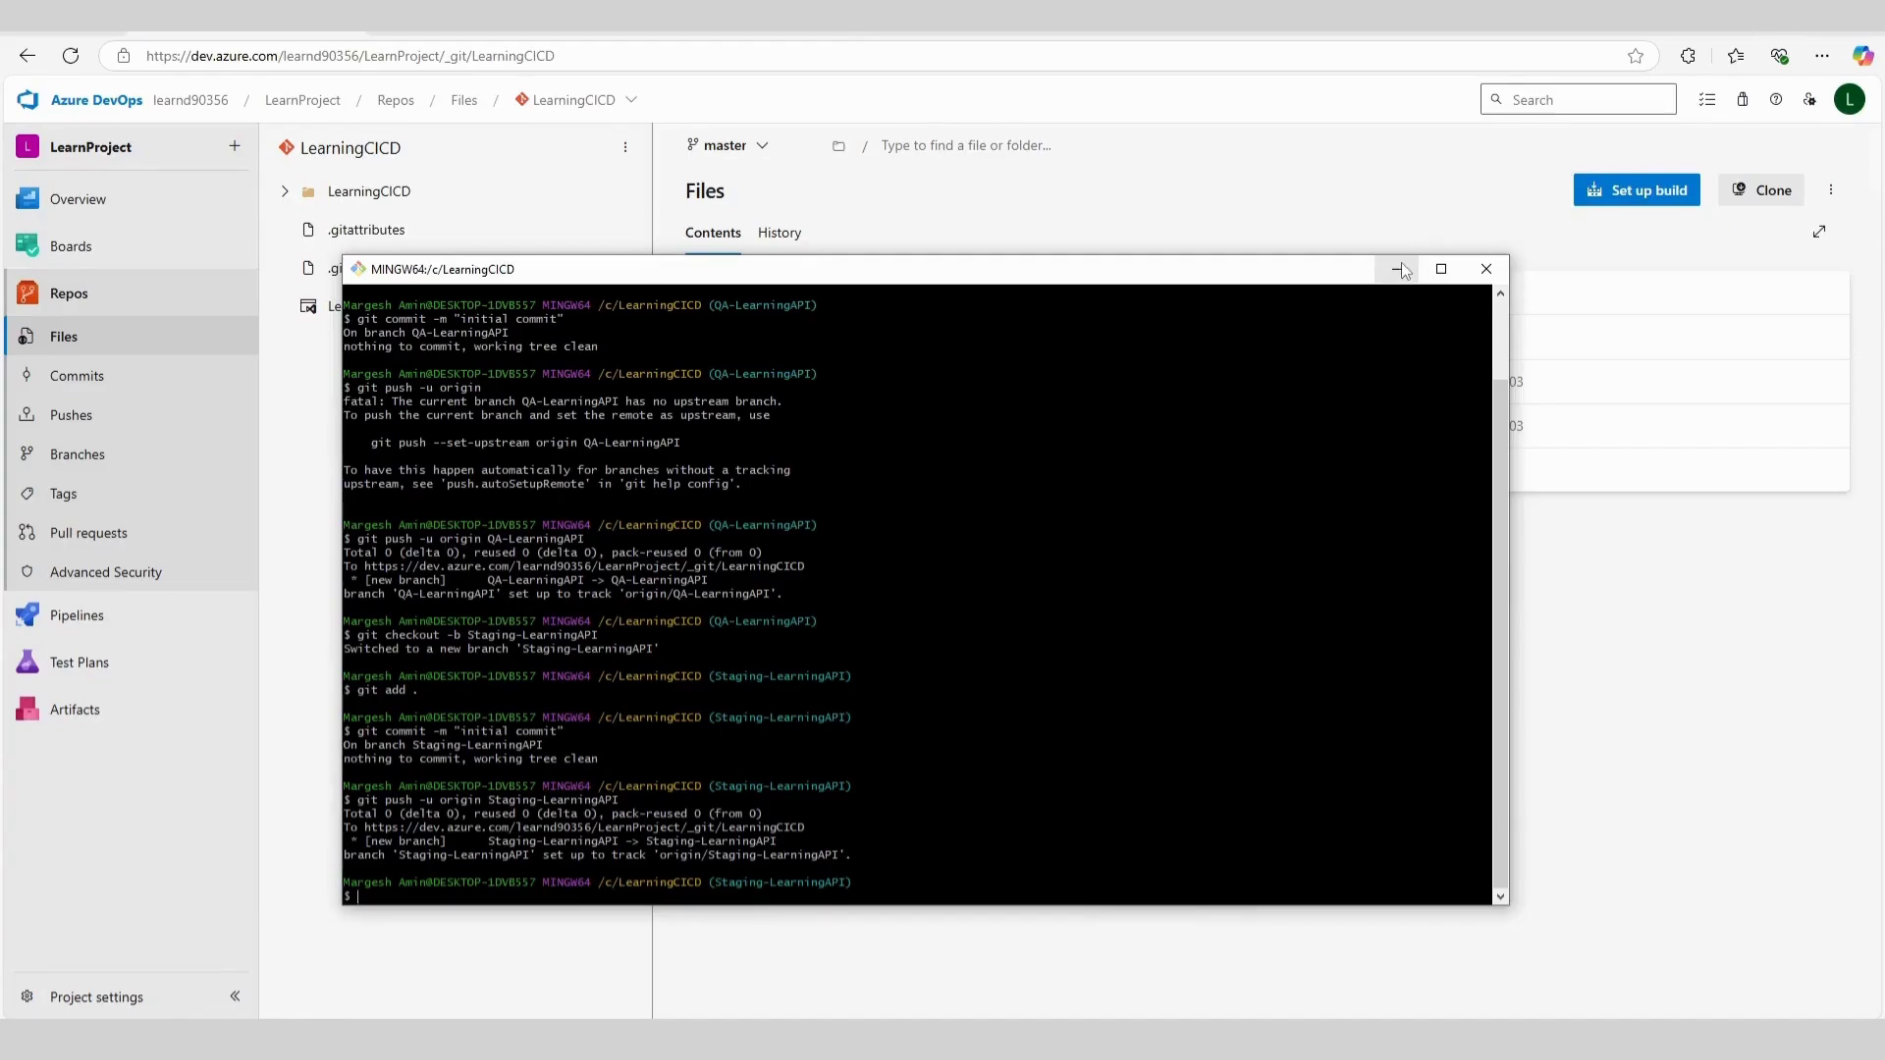
- Switch to Azure DevOps and view the files of the QA-LearningAPI and Staging-LearningAPI branches in the LearningCICD repository
left_click(1398, 269)
left_click(726, 145)
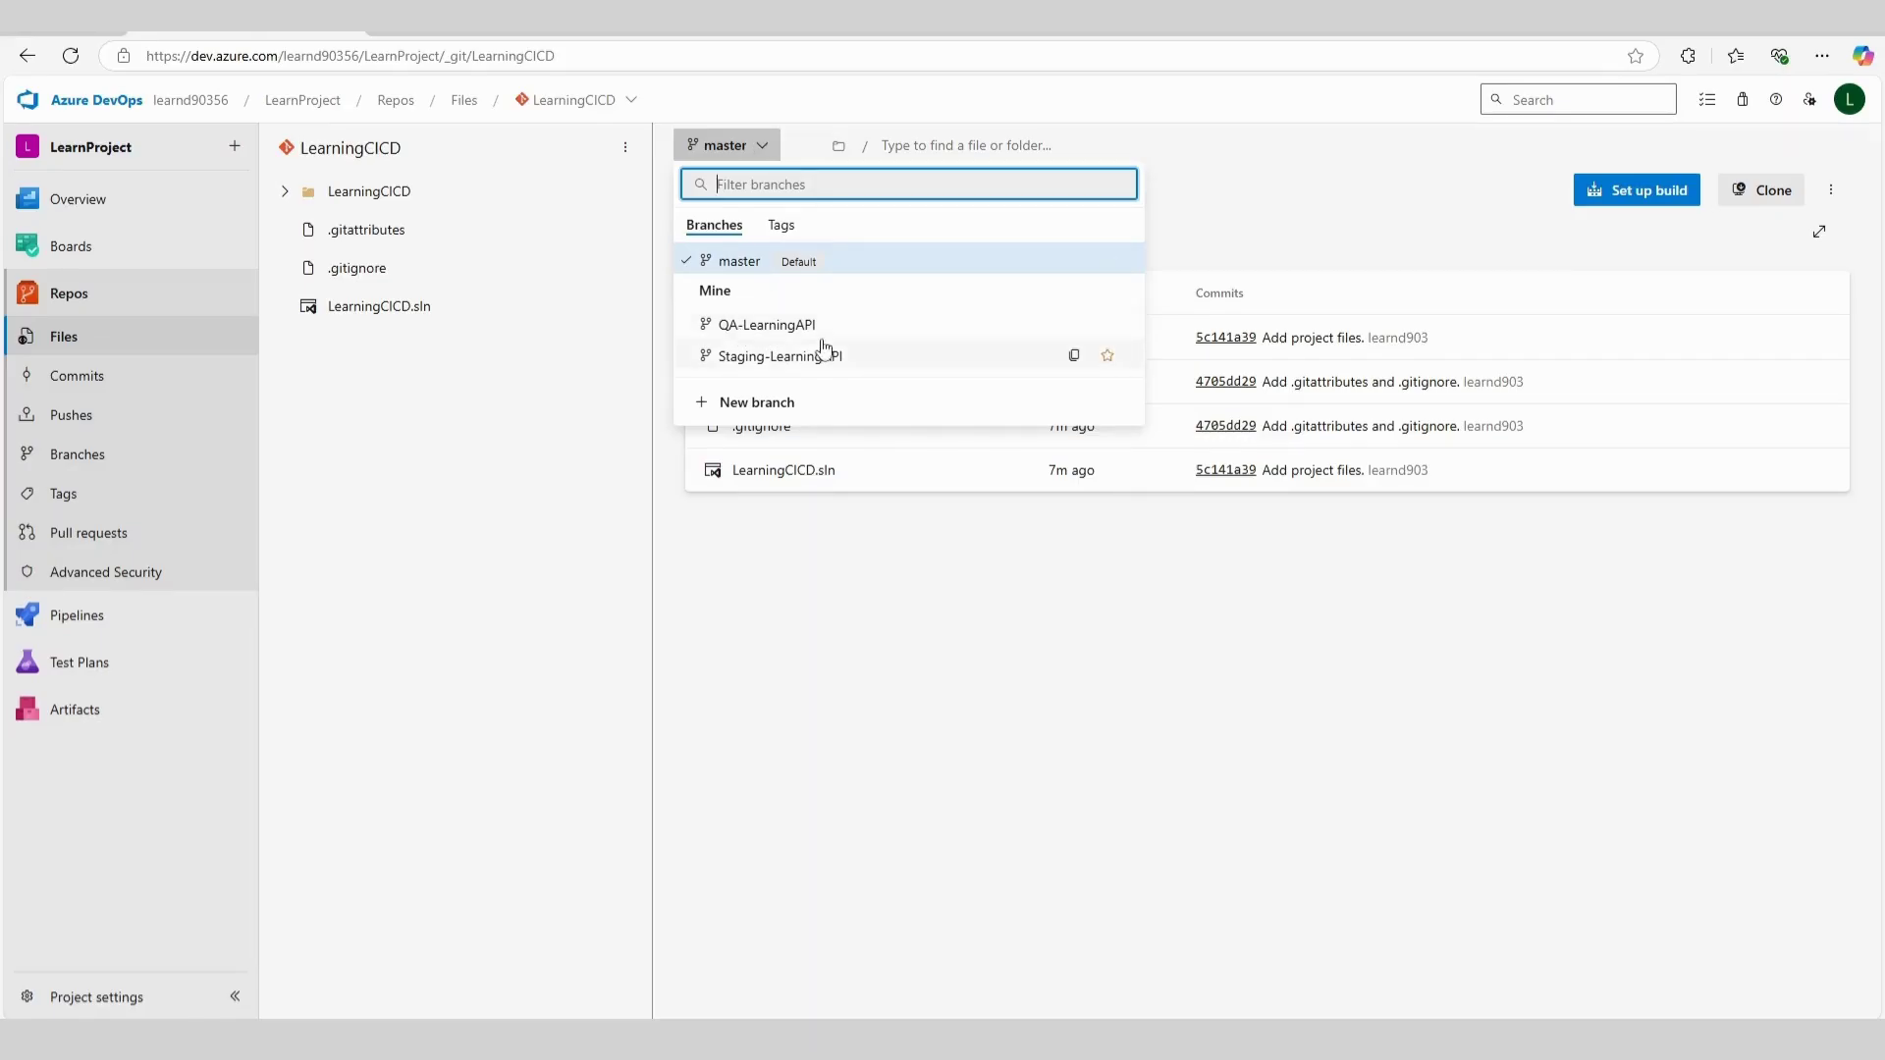
left_click(727, 325)
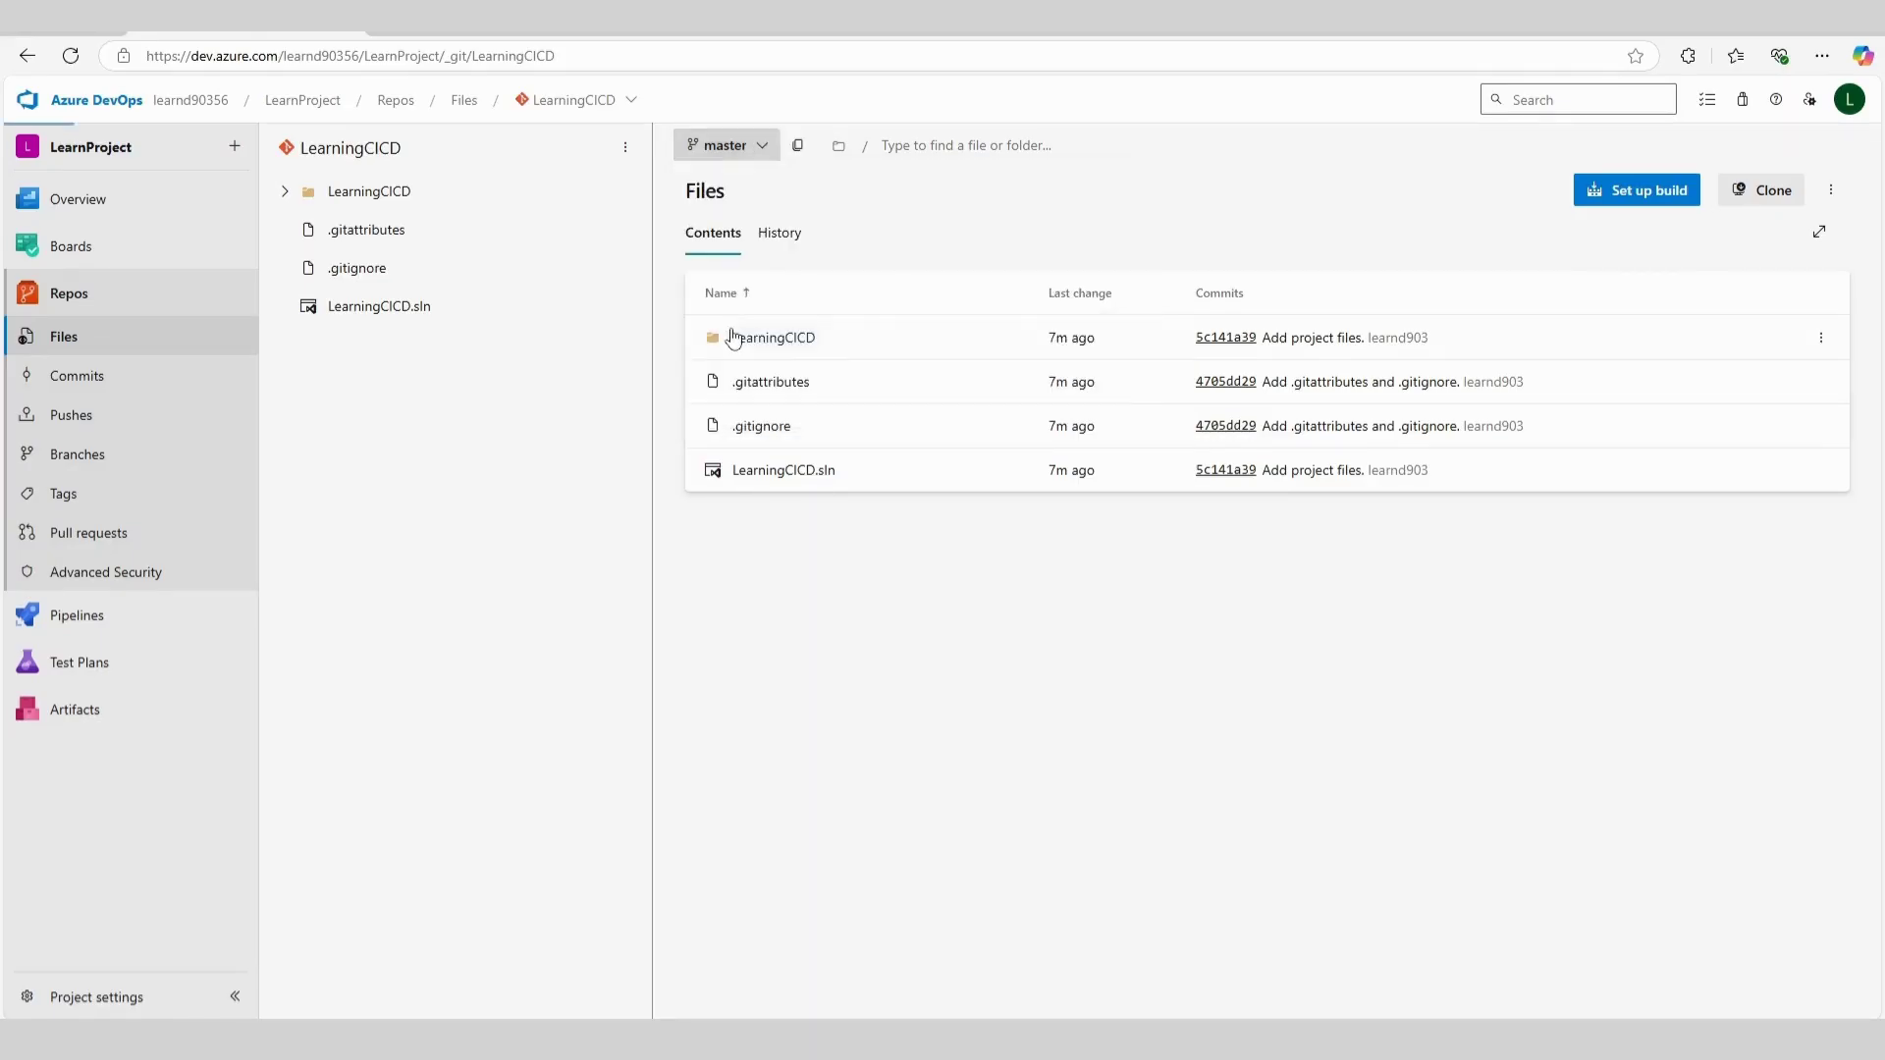
left_click(738, 148)
left_click(773, 365)
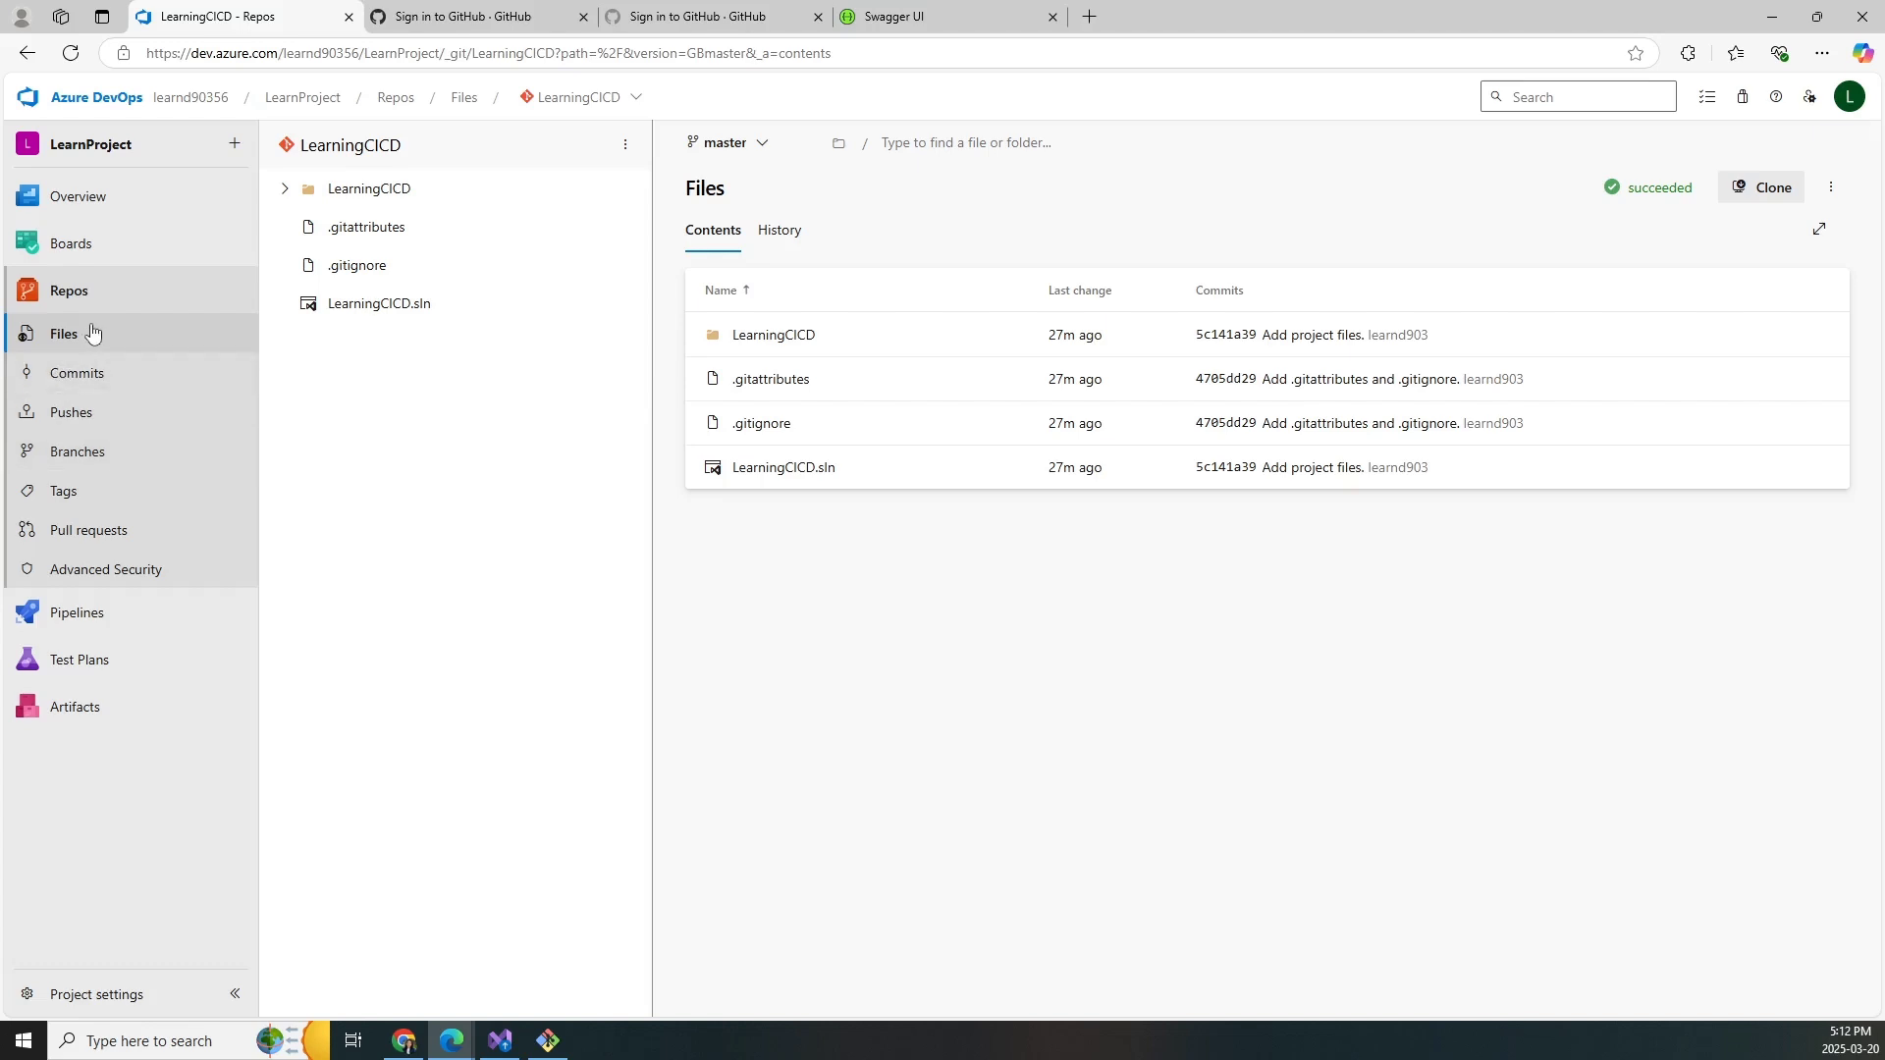
- Start creating a new build pipeline in LearnProject
mouse_move(120, 634)
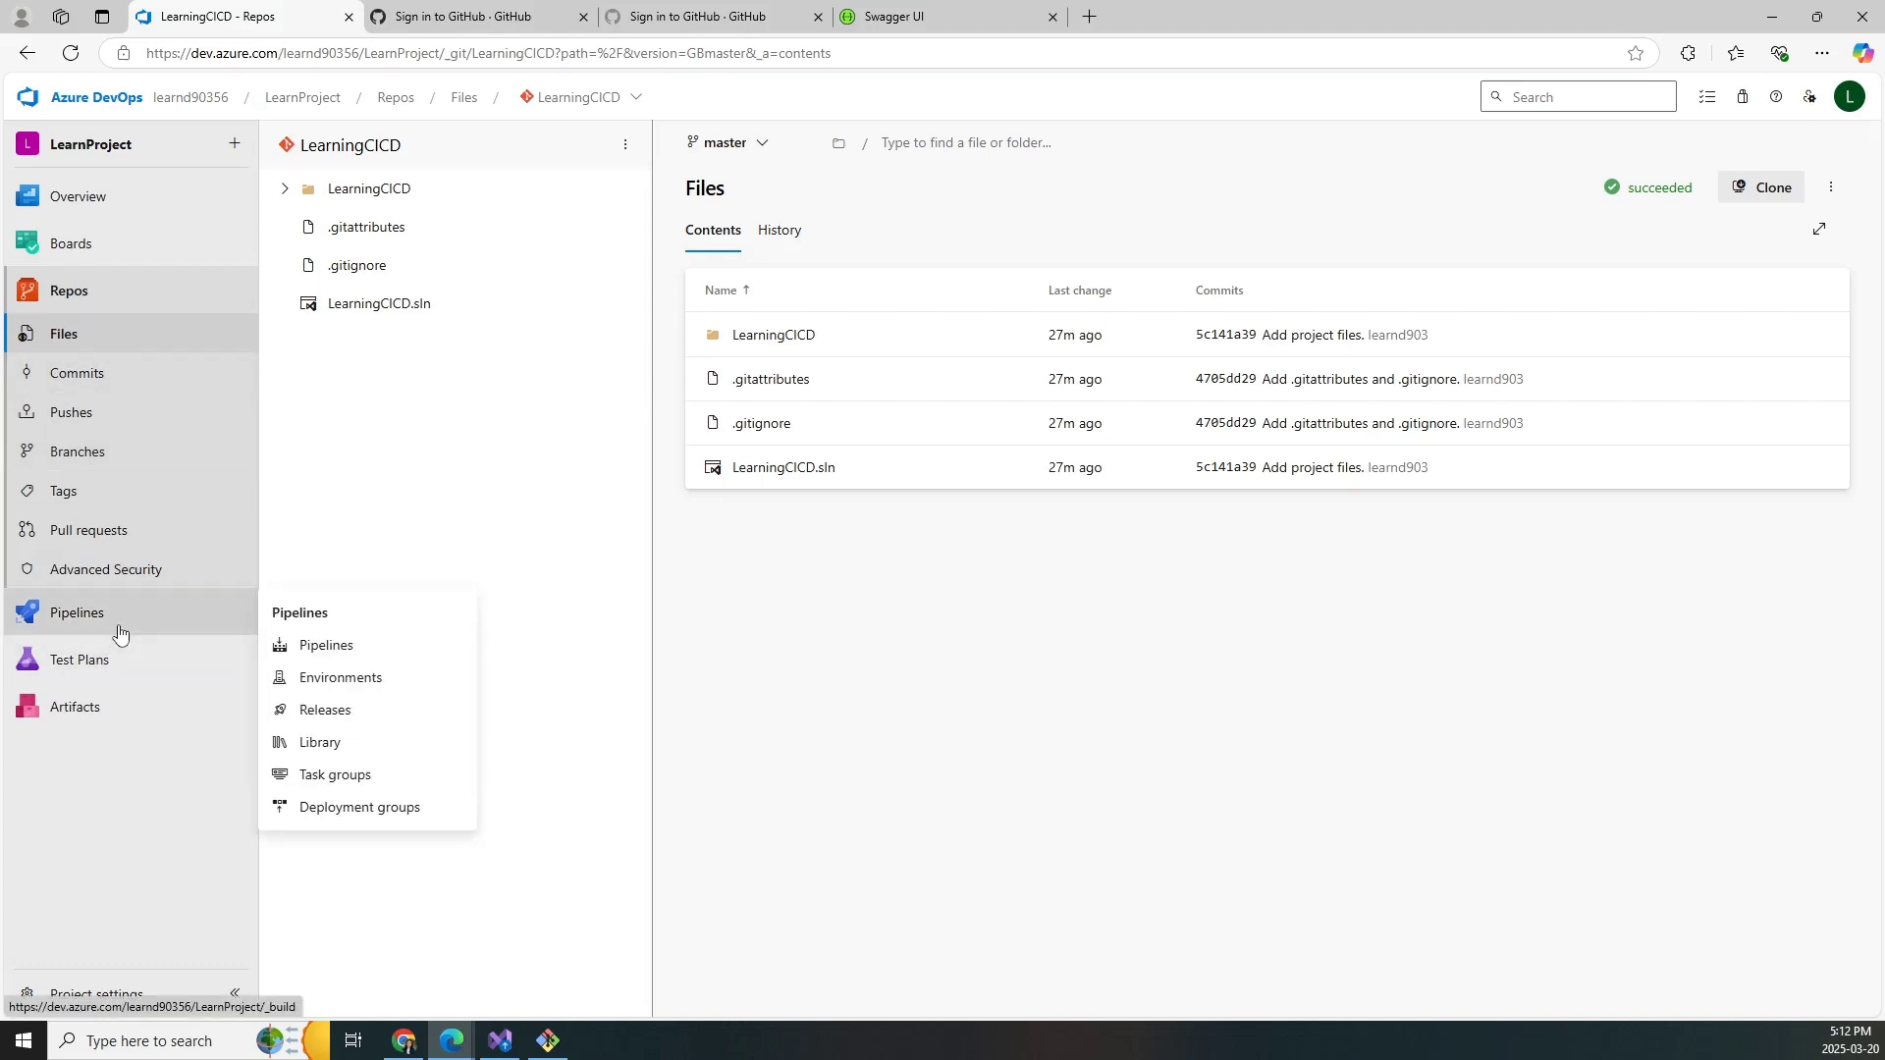
left_click(296, 648)
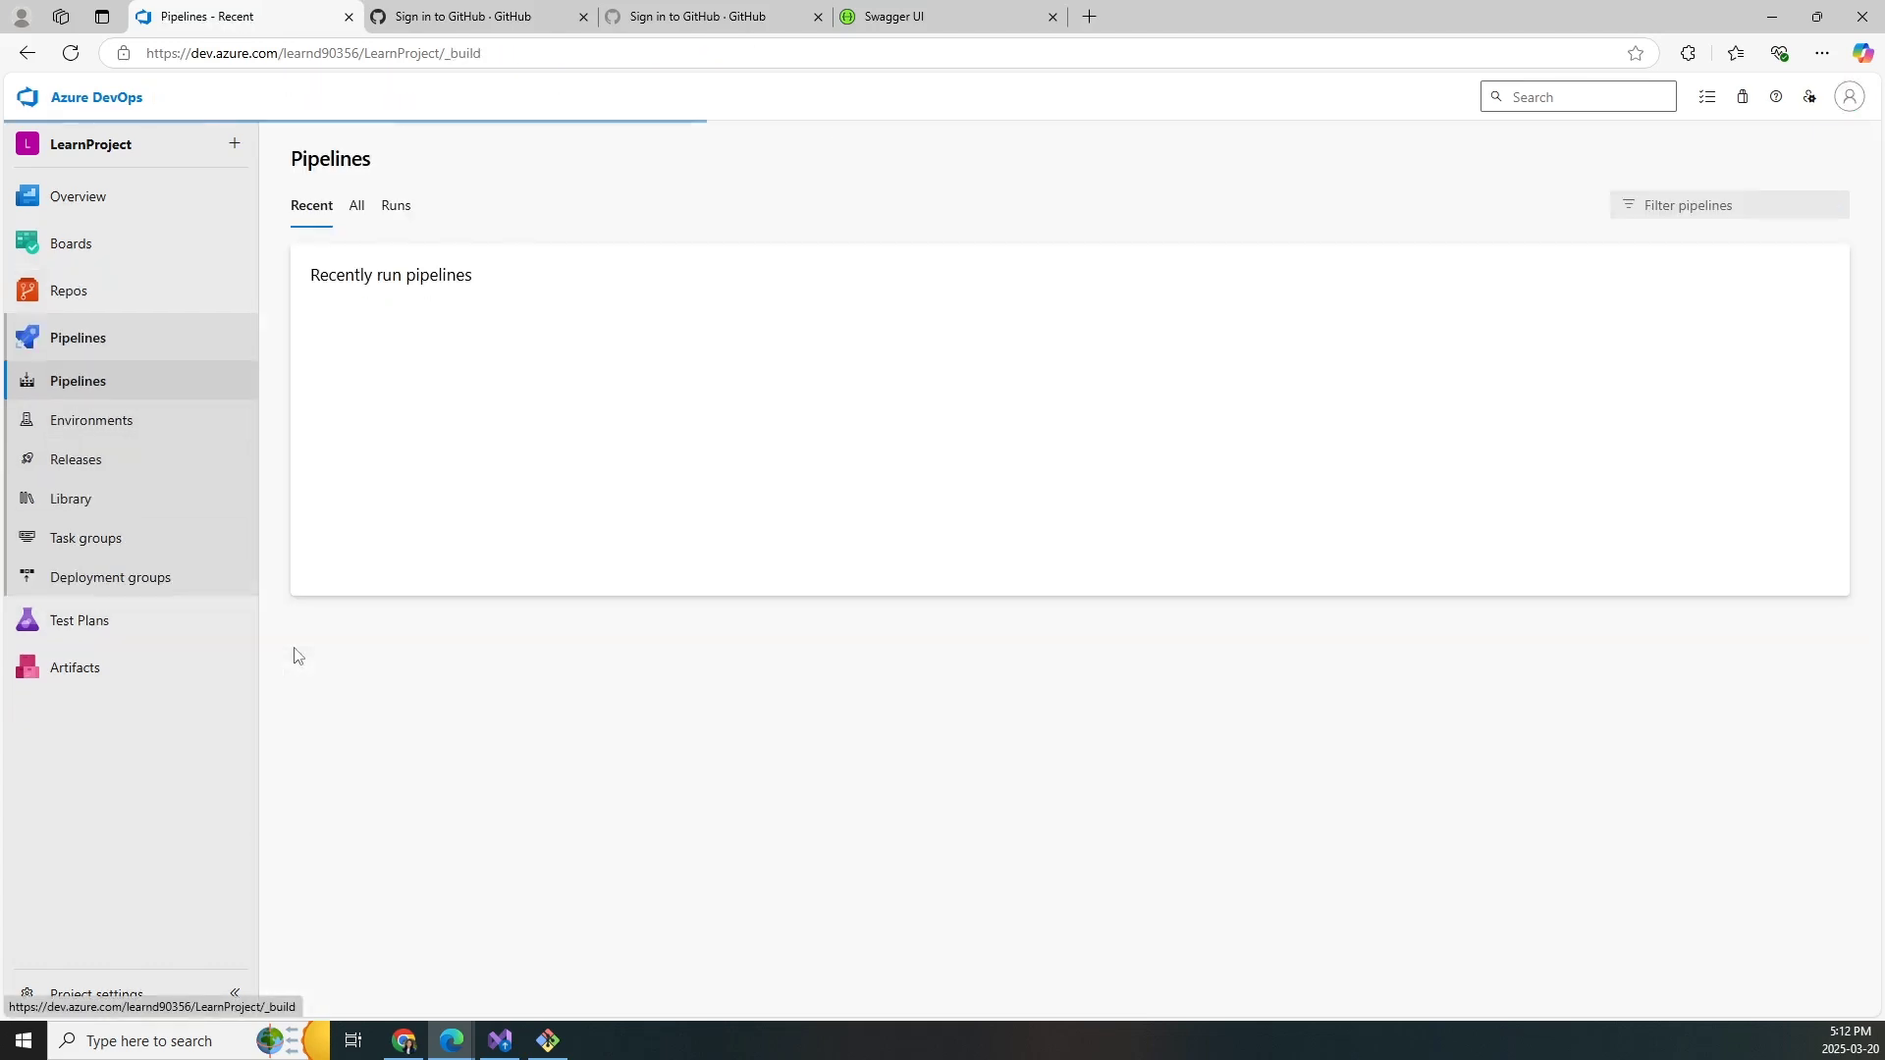
left_click(1749, 162)
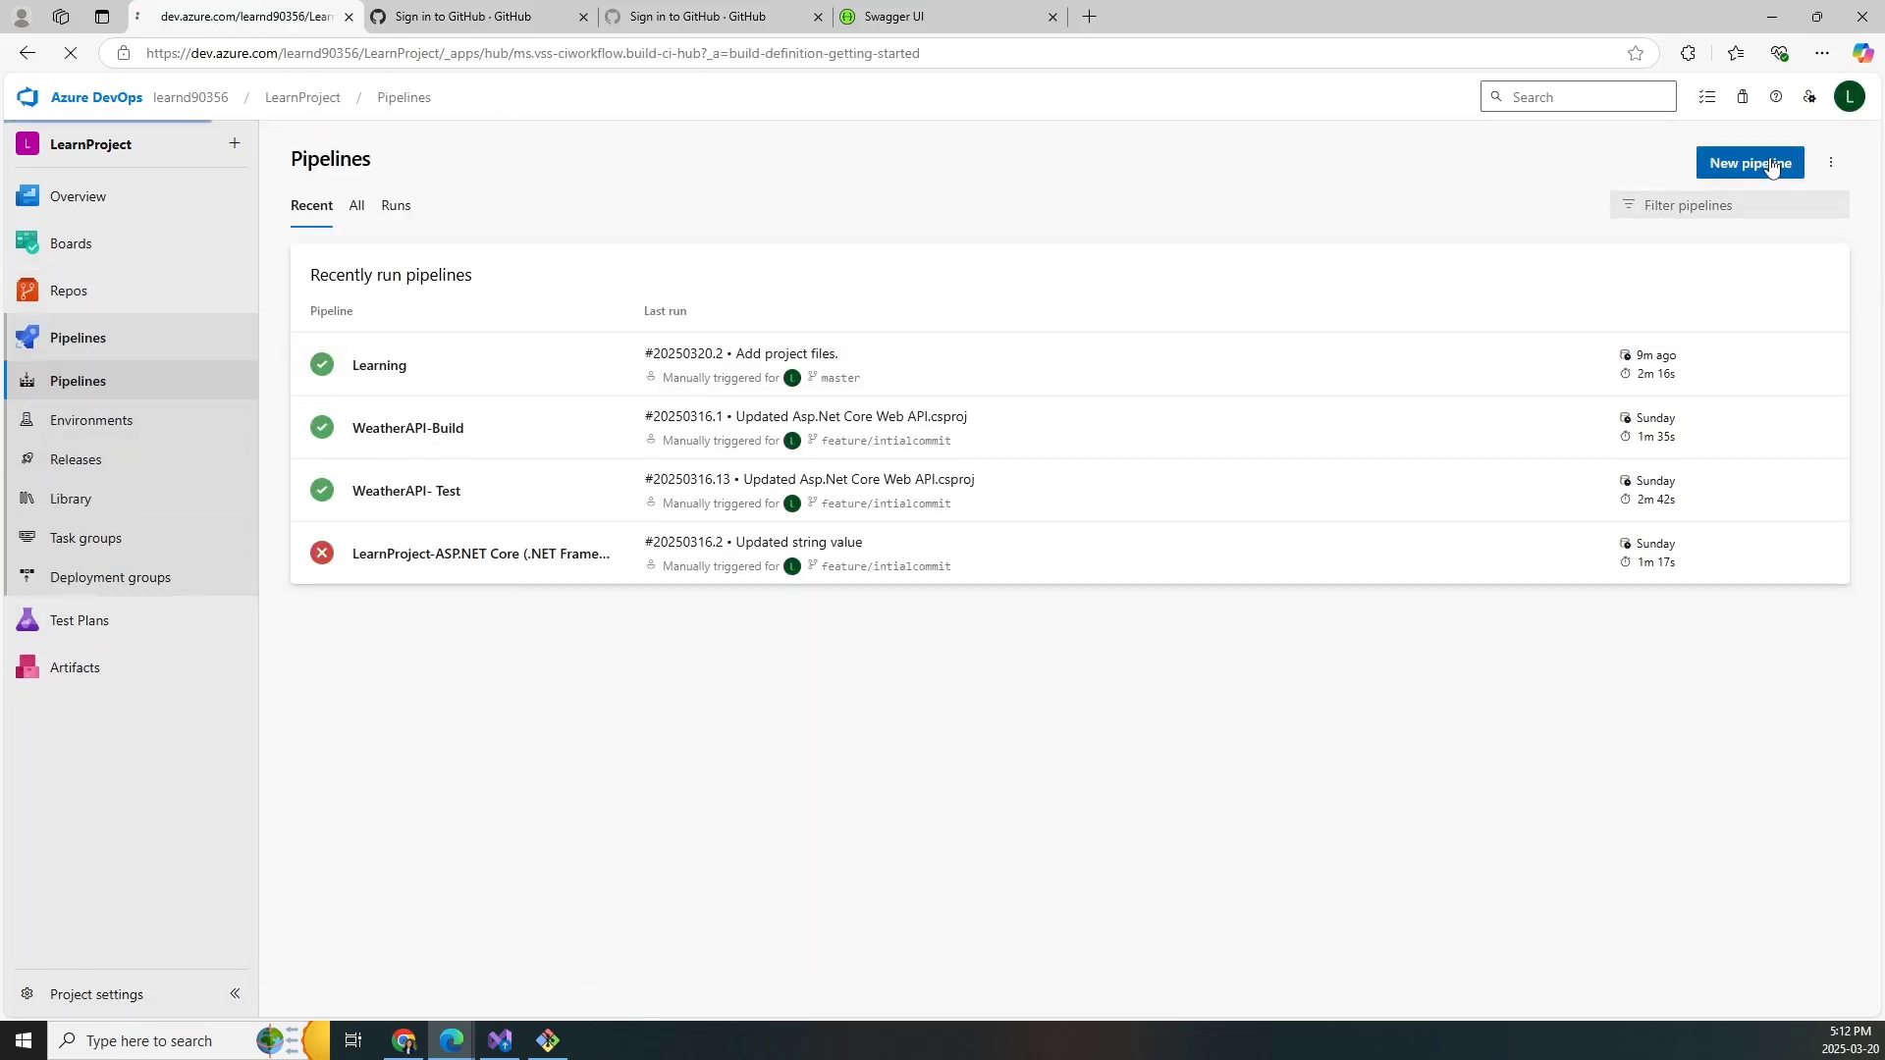
left_click_drag(293, 229, 550, 244)
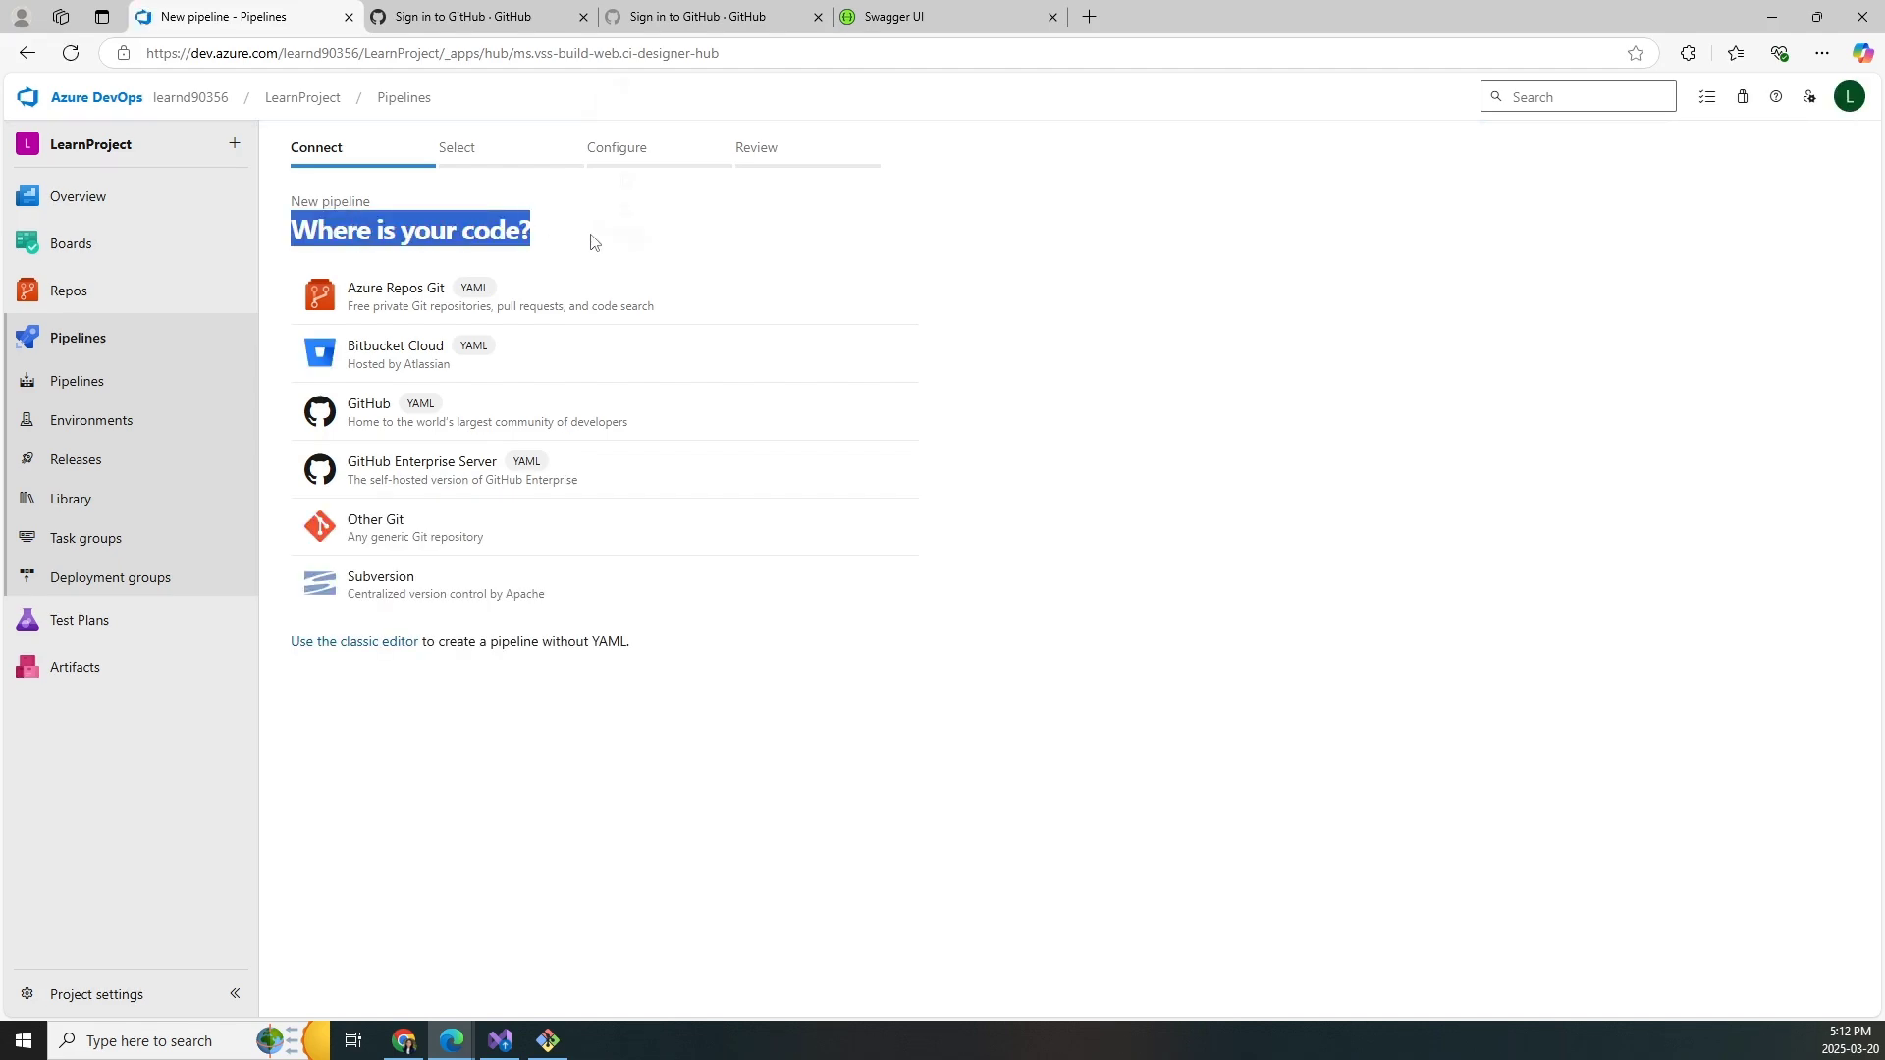
left_click(601, 279)
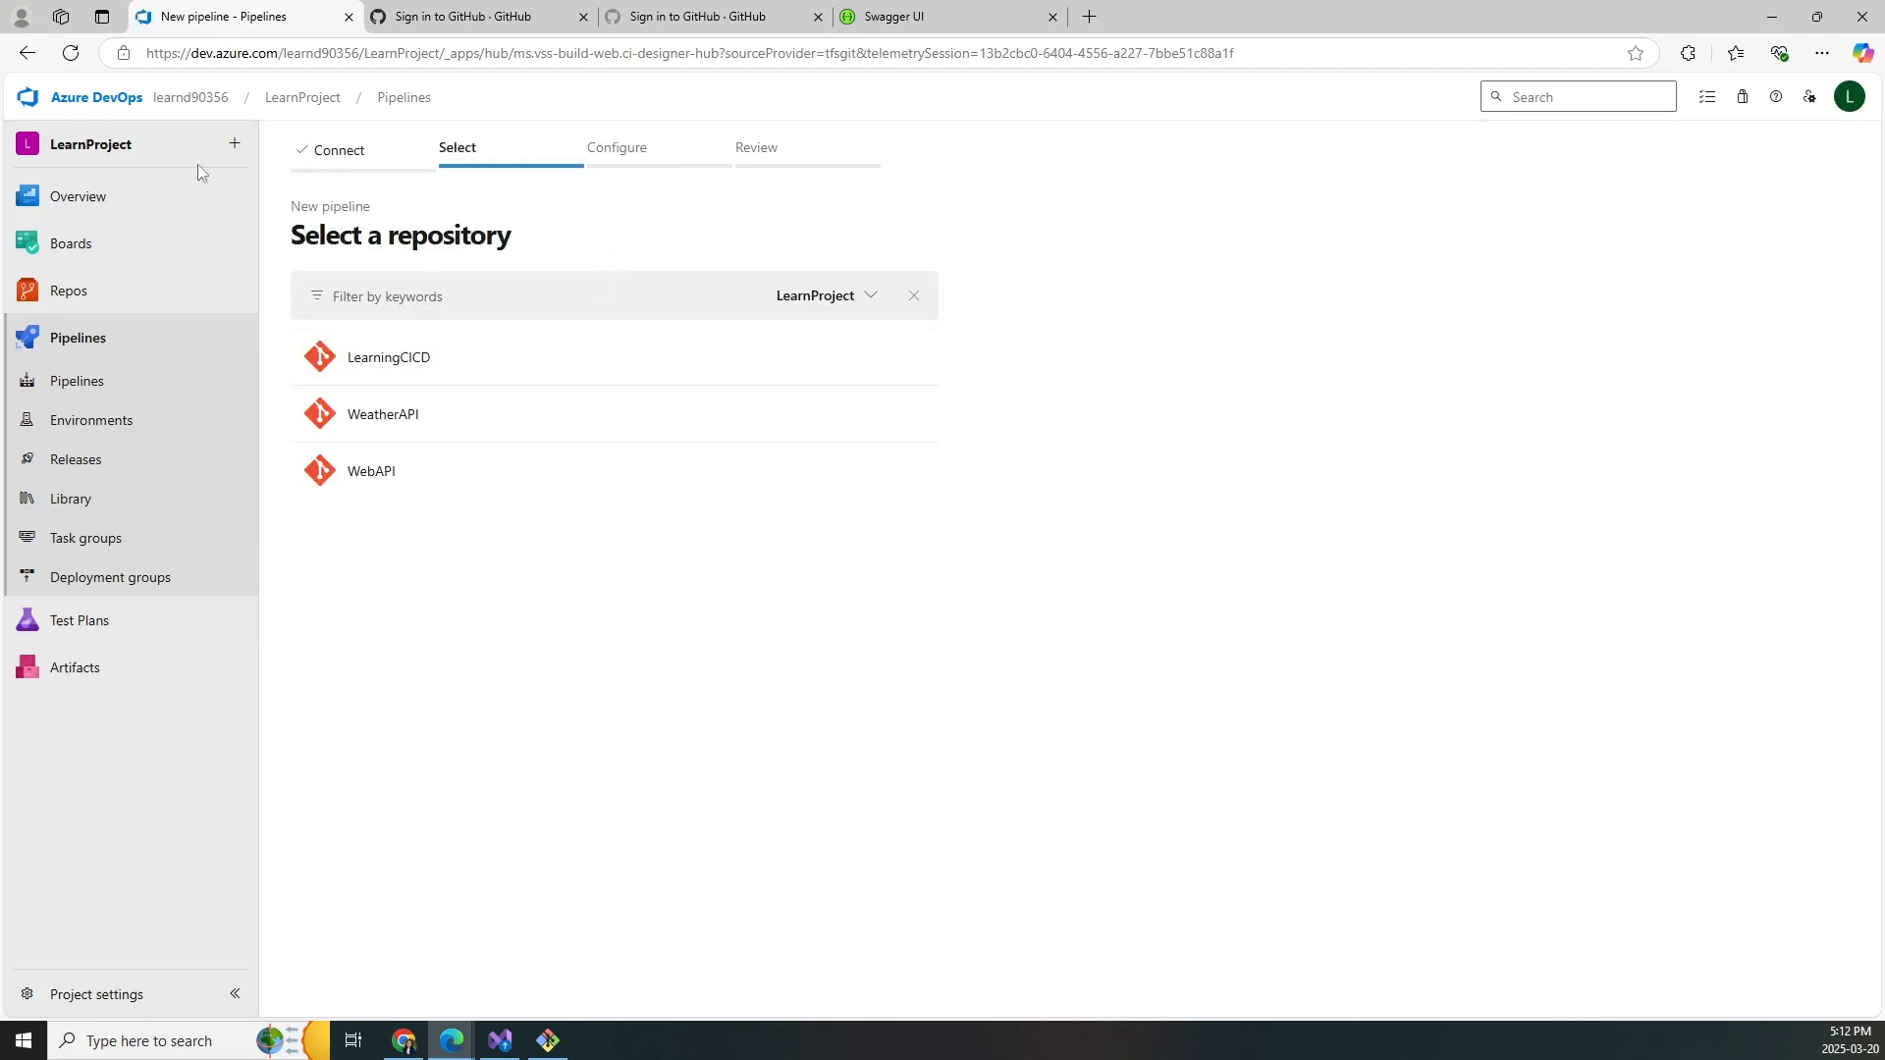
left_click(28, 53)
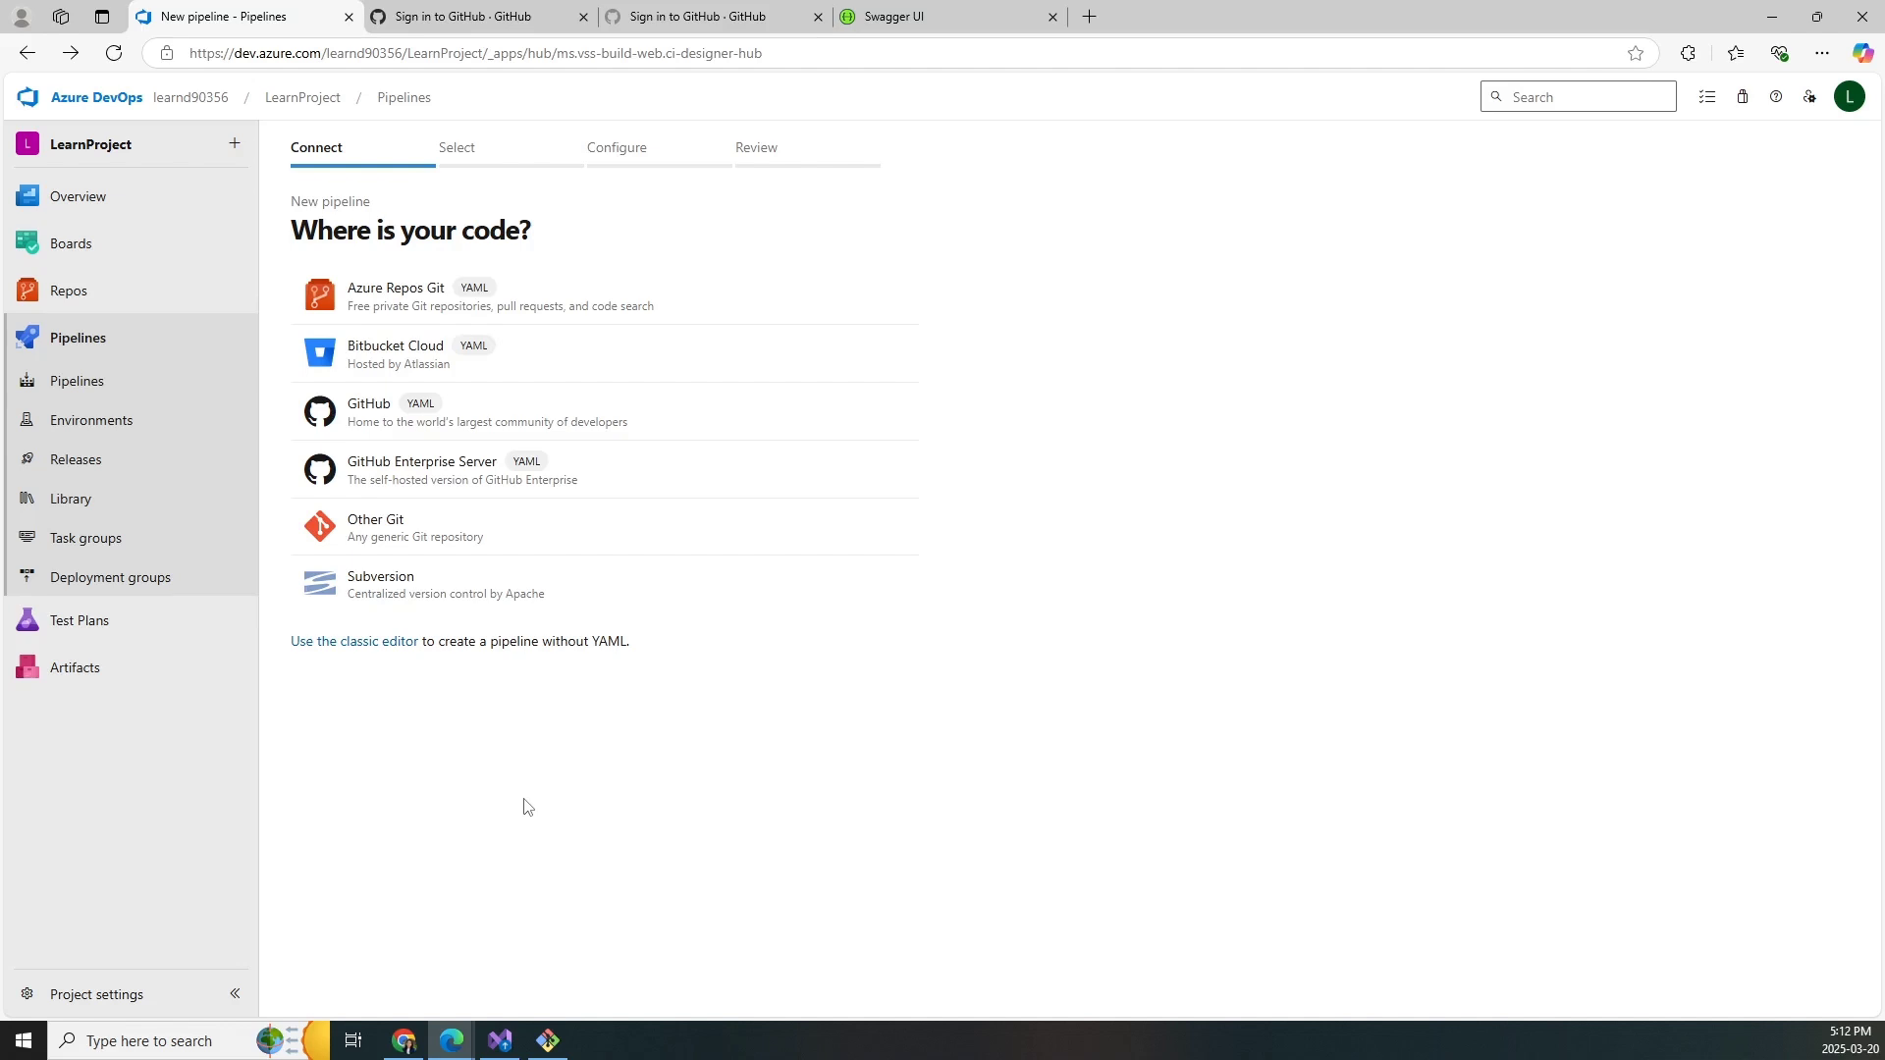
- Use the classic editor with Azure Repos Git, project LearnProject, repository LearningCICD and default branch master as the pipeline source
left_click(320, 644)
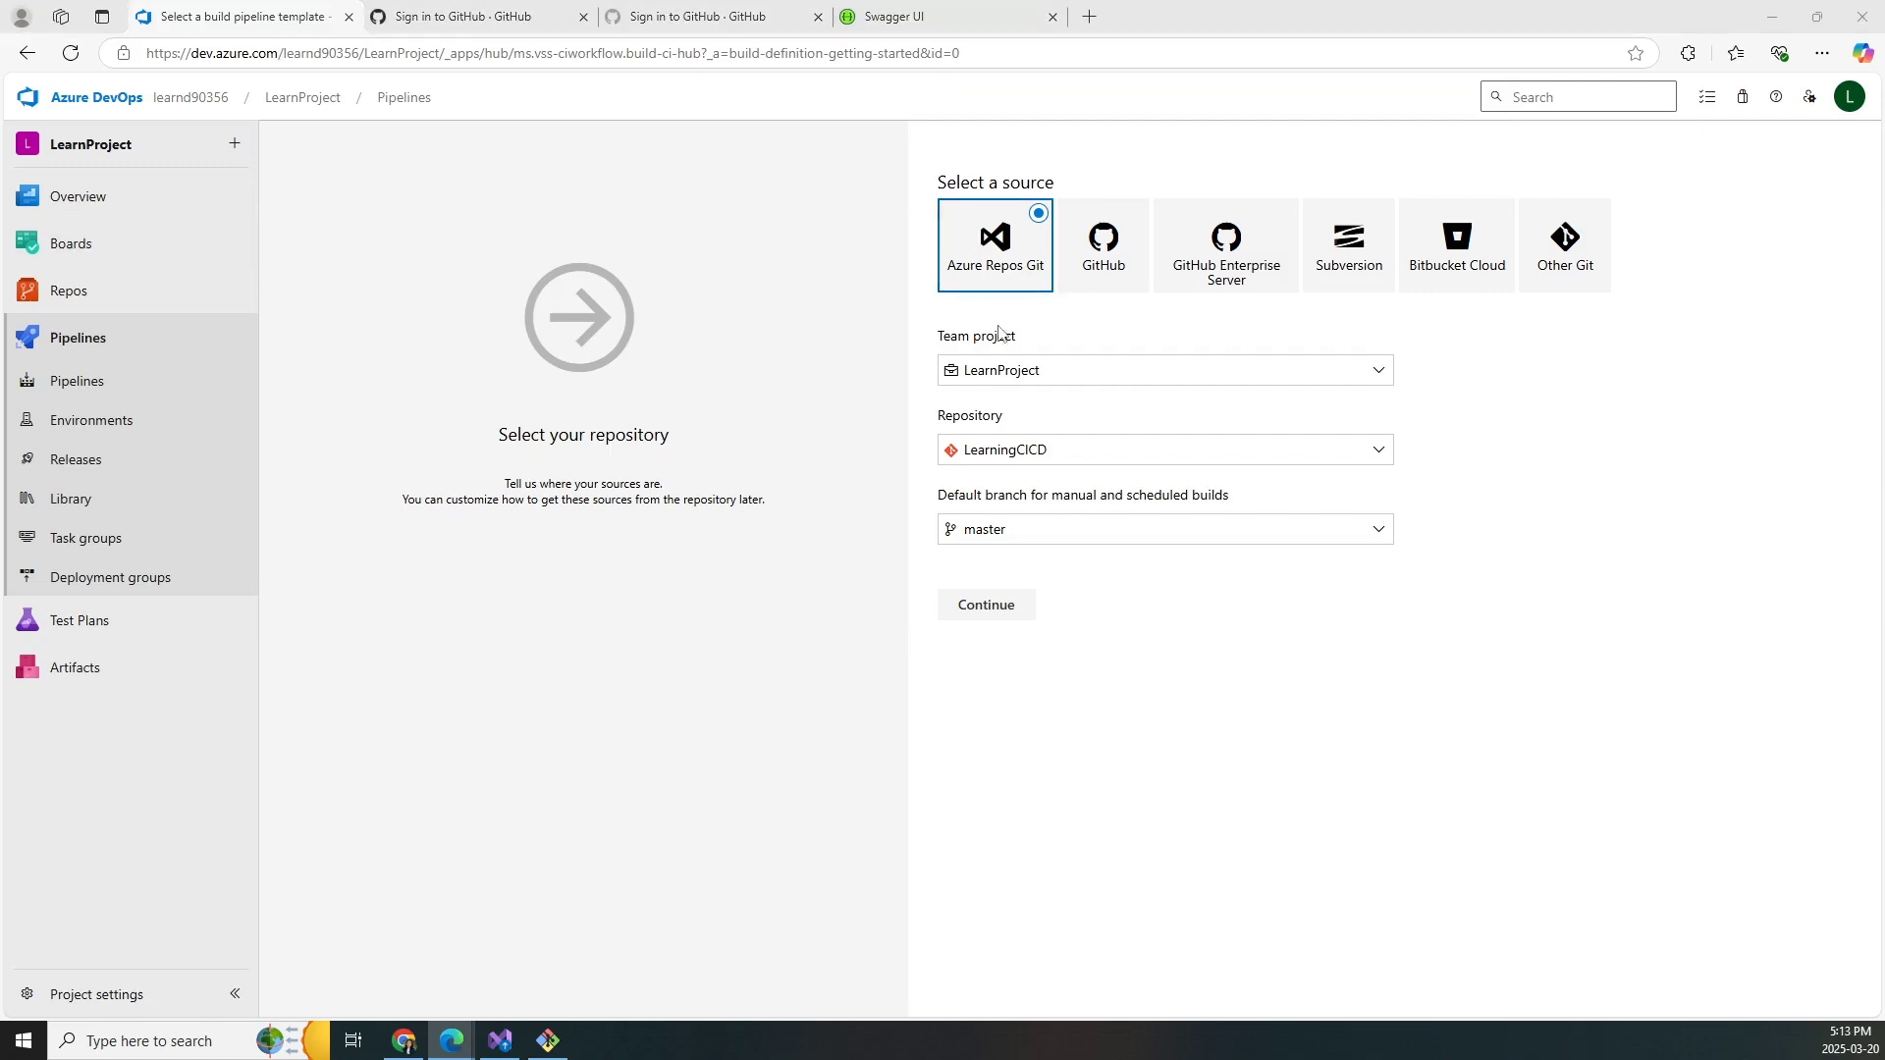
left_click_drag(937, 339, 1037, 351)
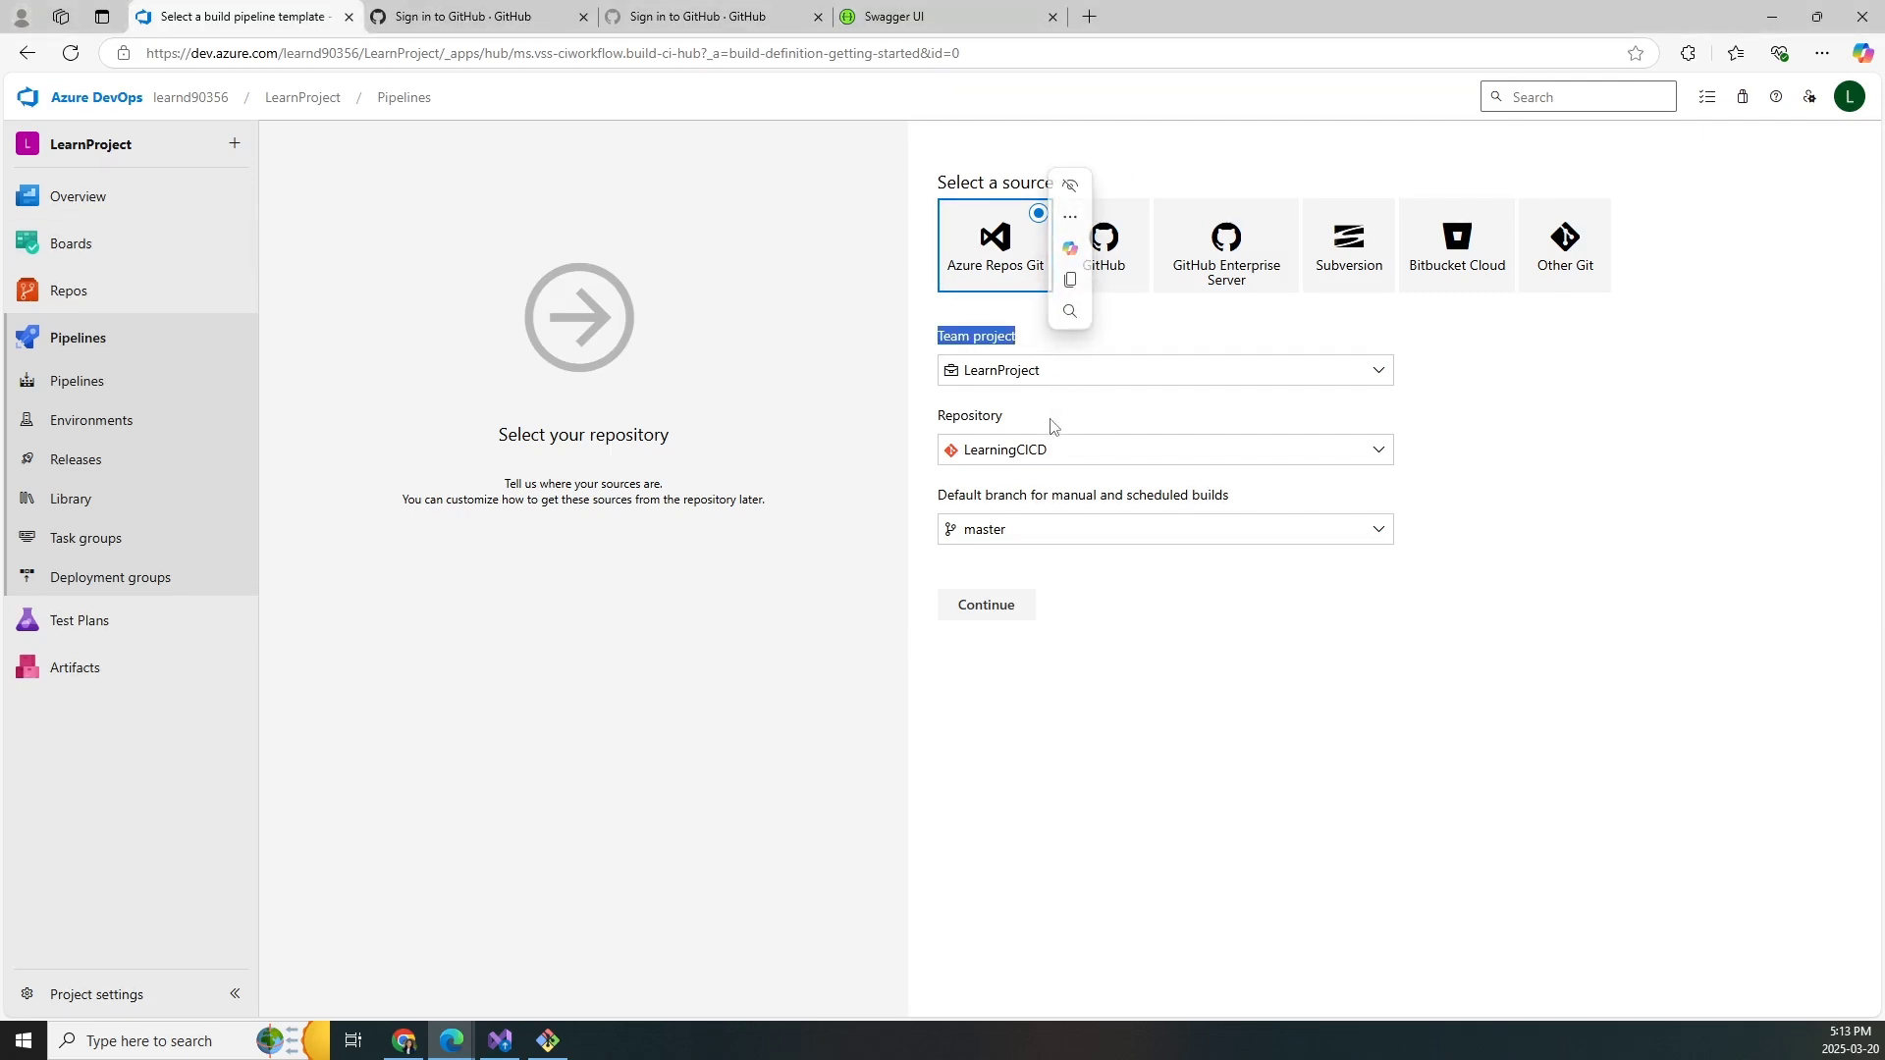
left_click_drag(1017, 422, 938, 444)
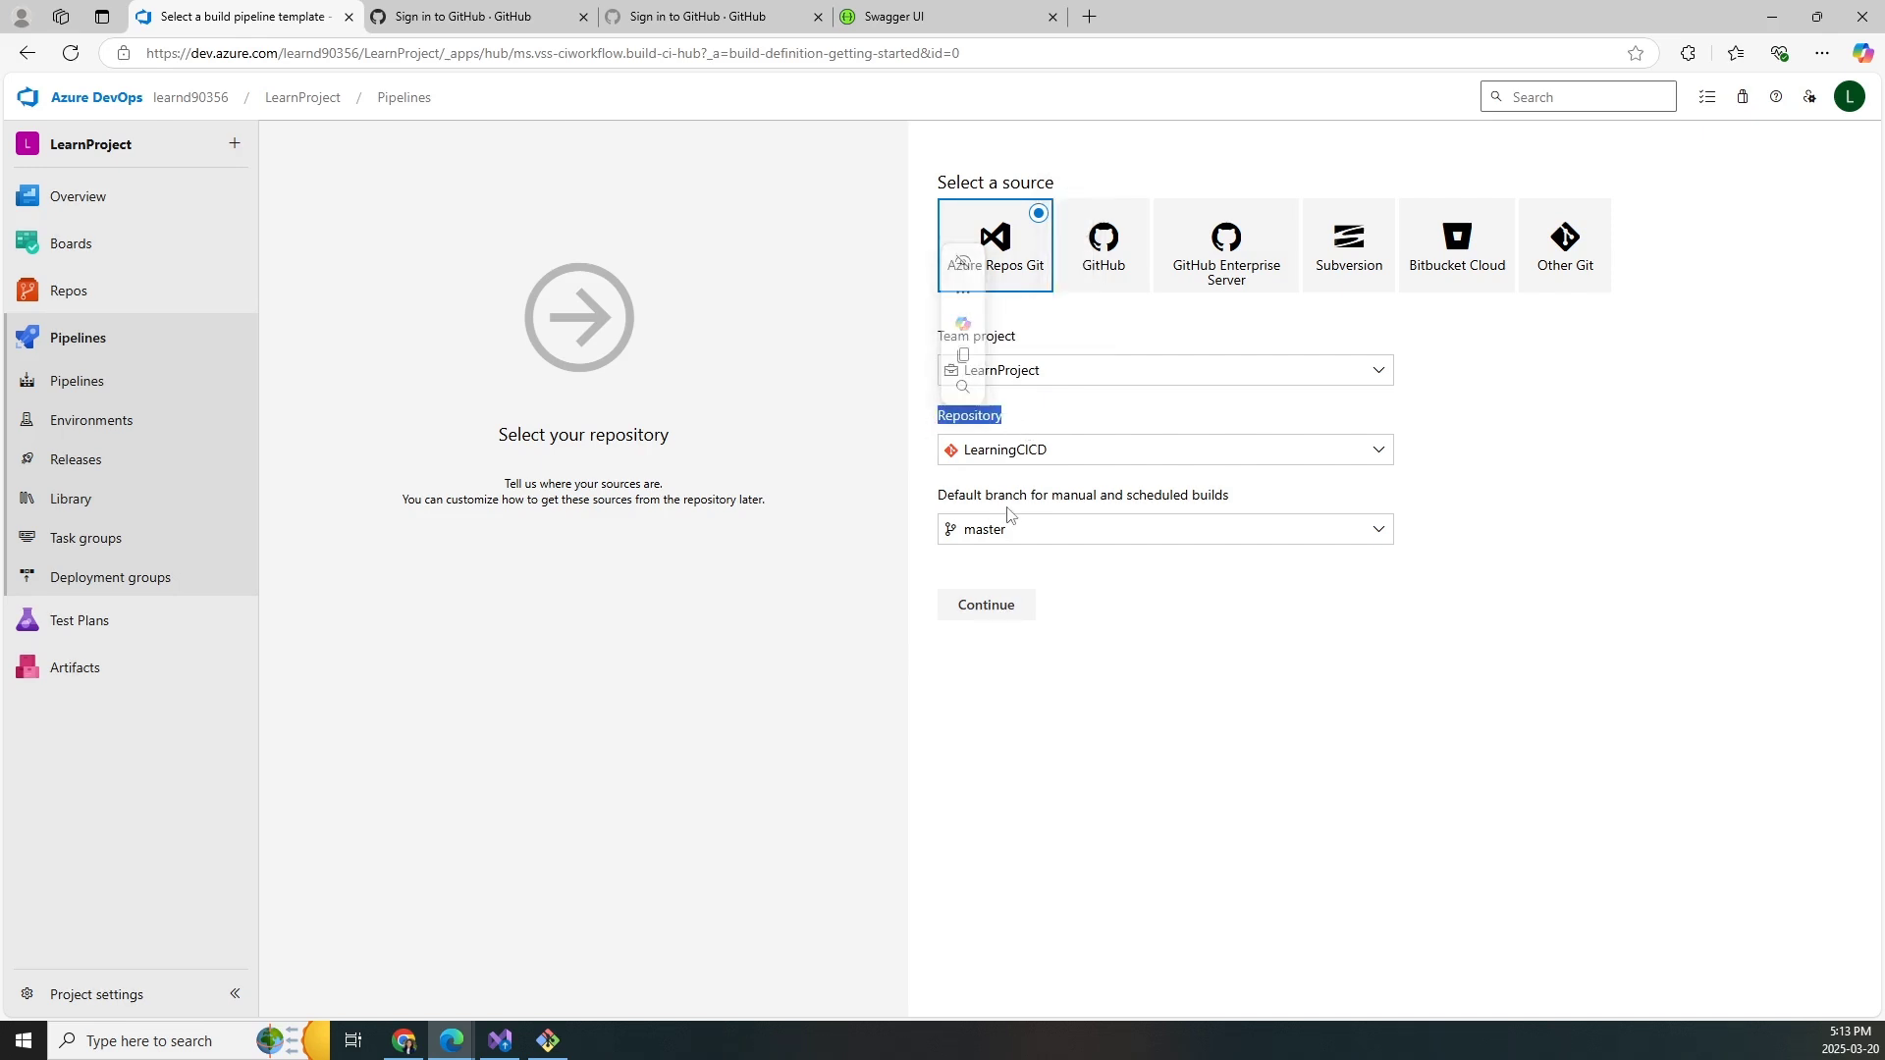
left_click_drag(1232, 497, 935, 495)
left_click(1287, 652)
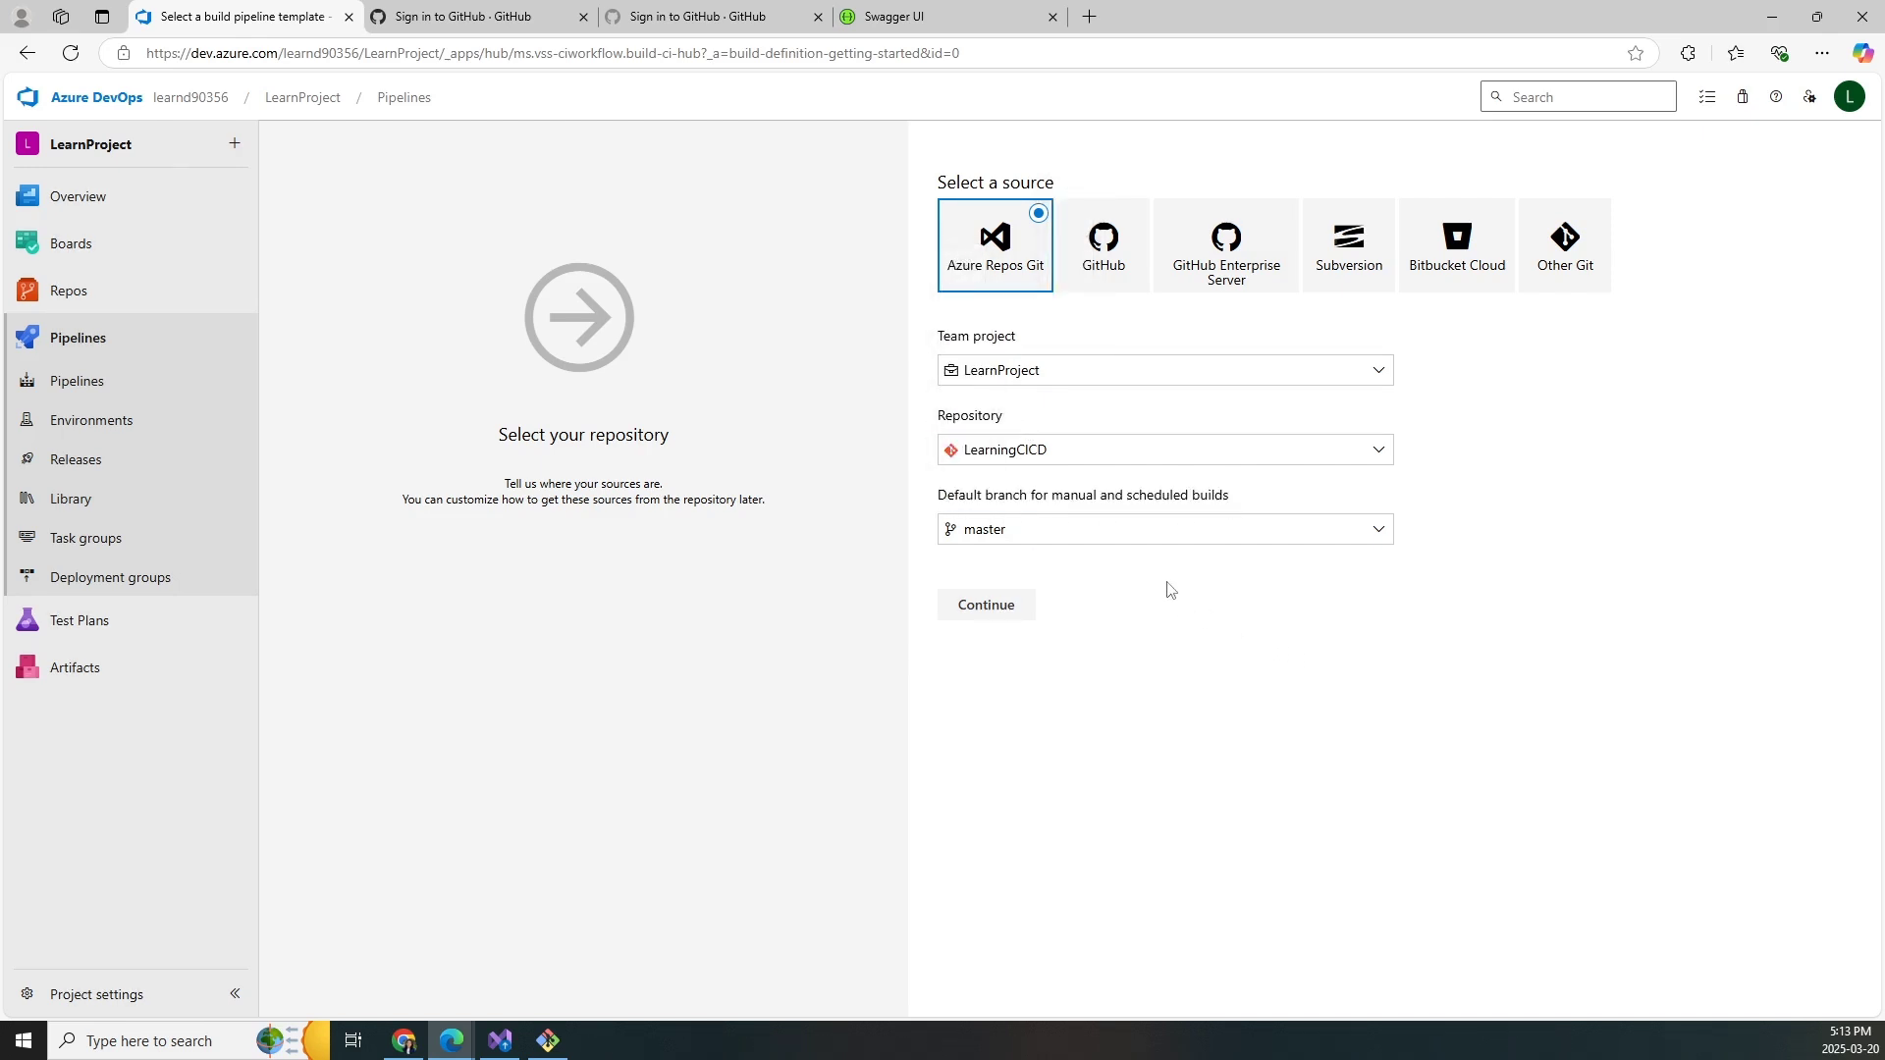
left_click(1155, 548)
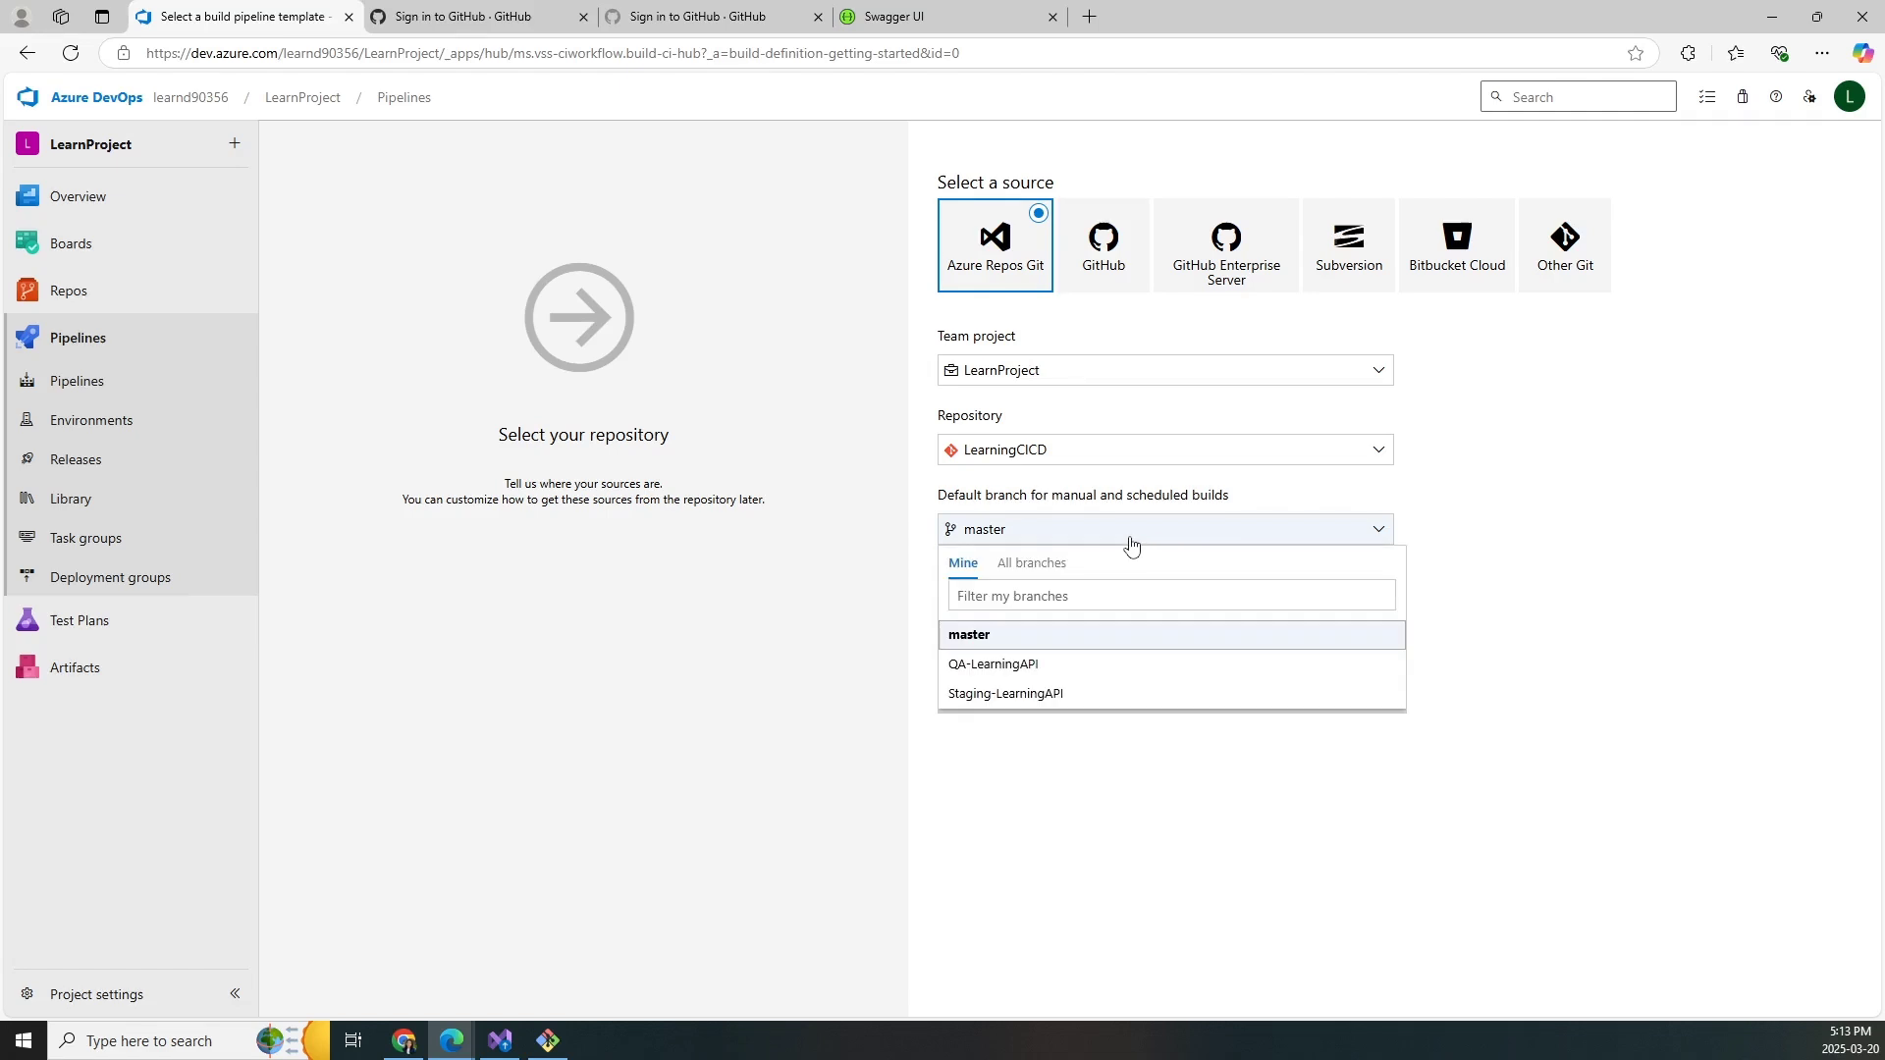
left_click(1115, 547)
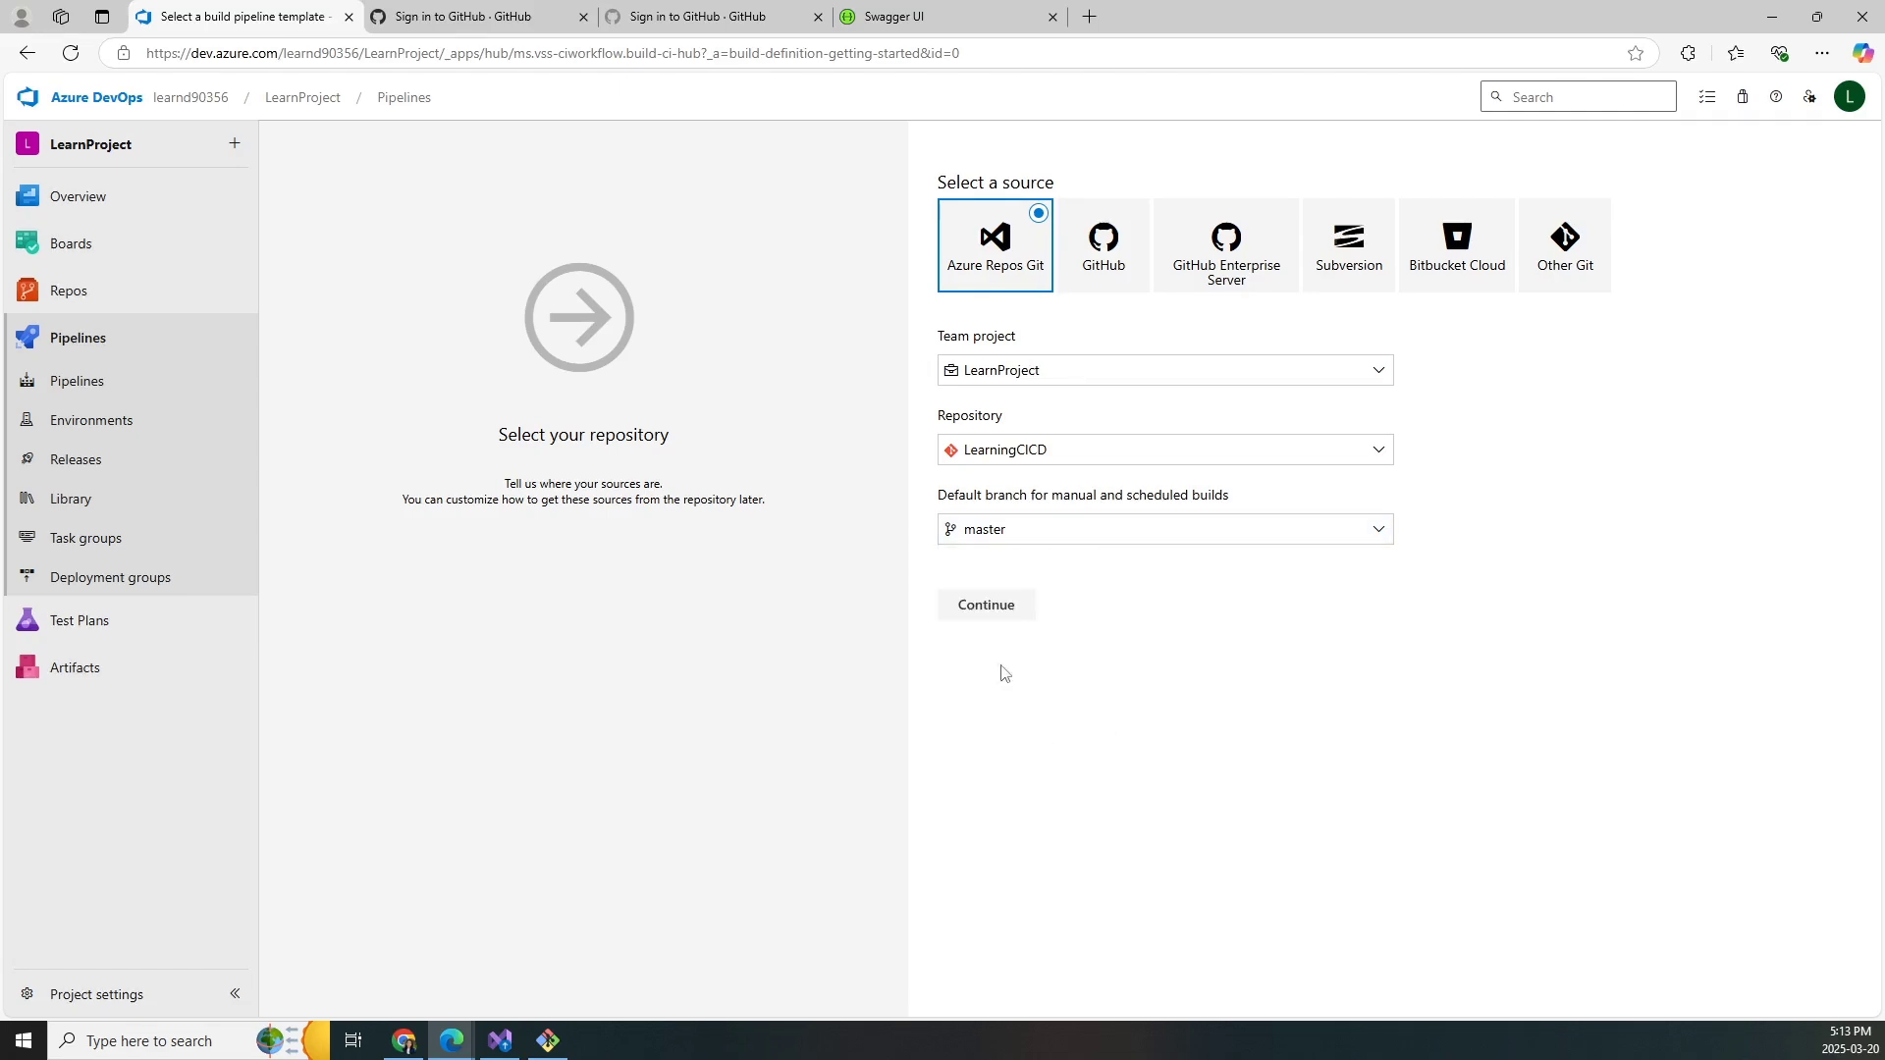
left_click(995, 611)
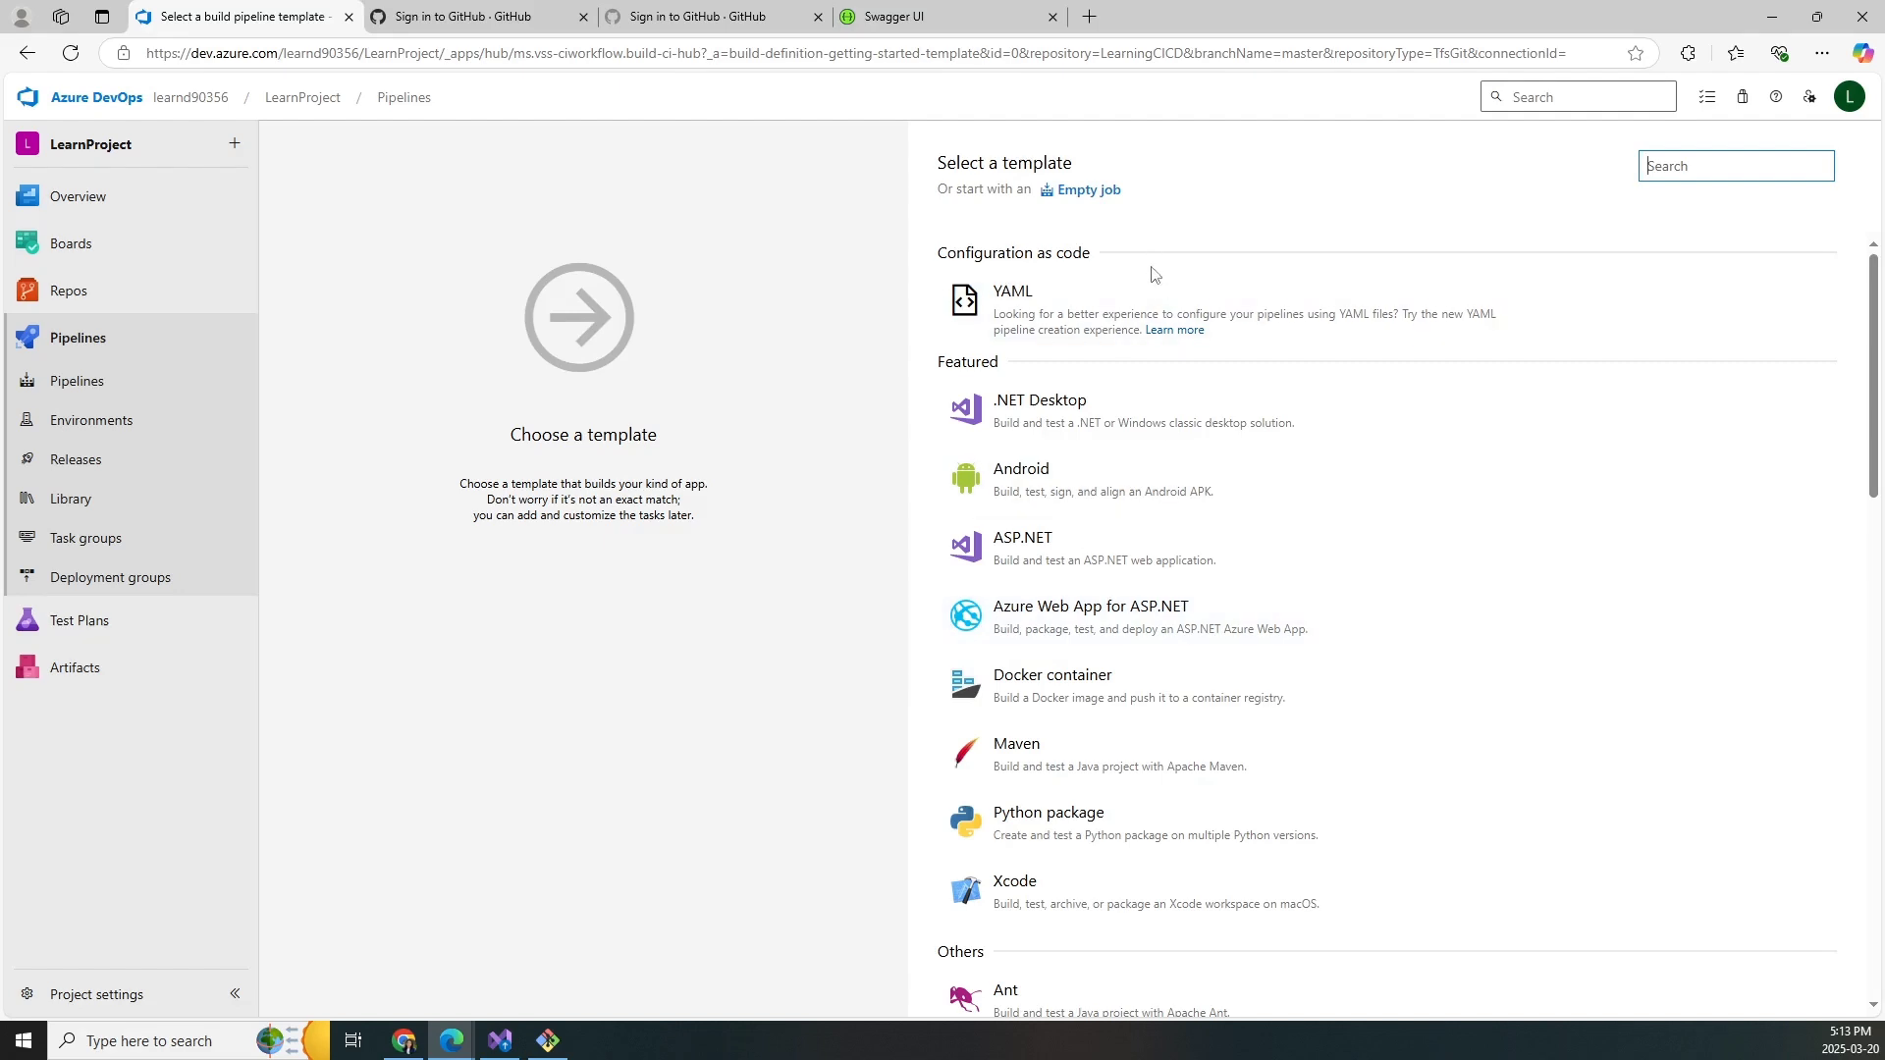
- Search the build templates for "asp." and apply the ASP.NET Core template to the pipeline
scroll(1183, 432, "down", 2)
scroll(1183, 438, "down", 6)
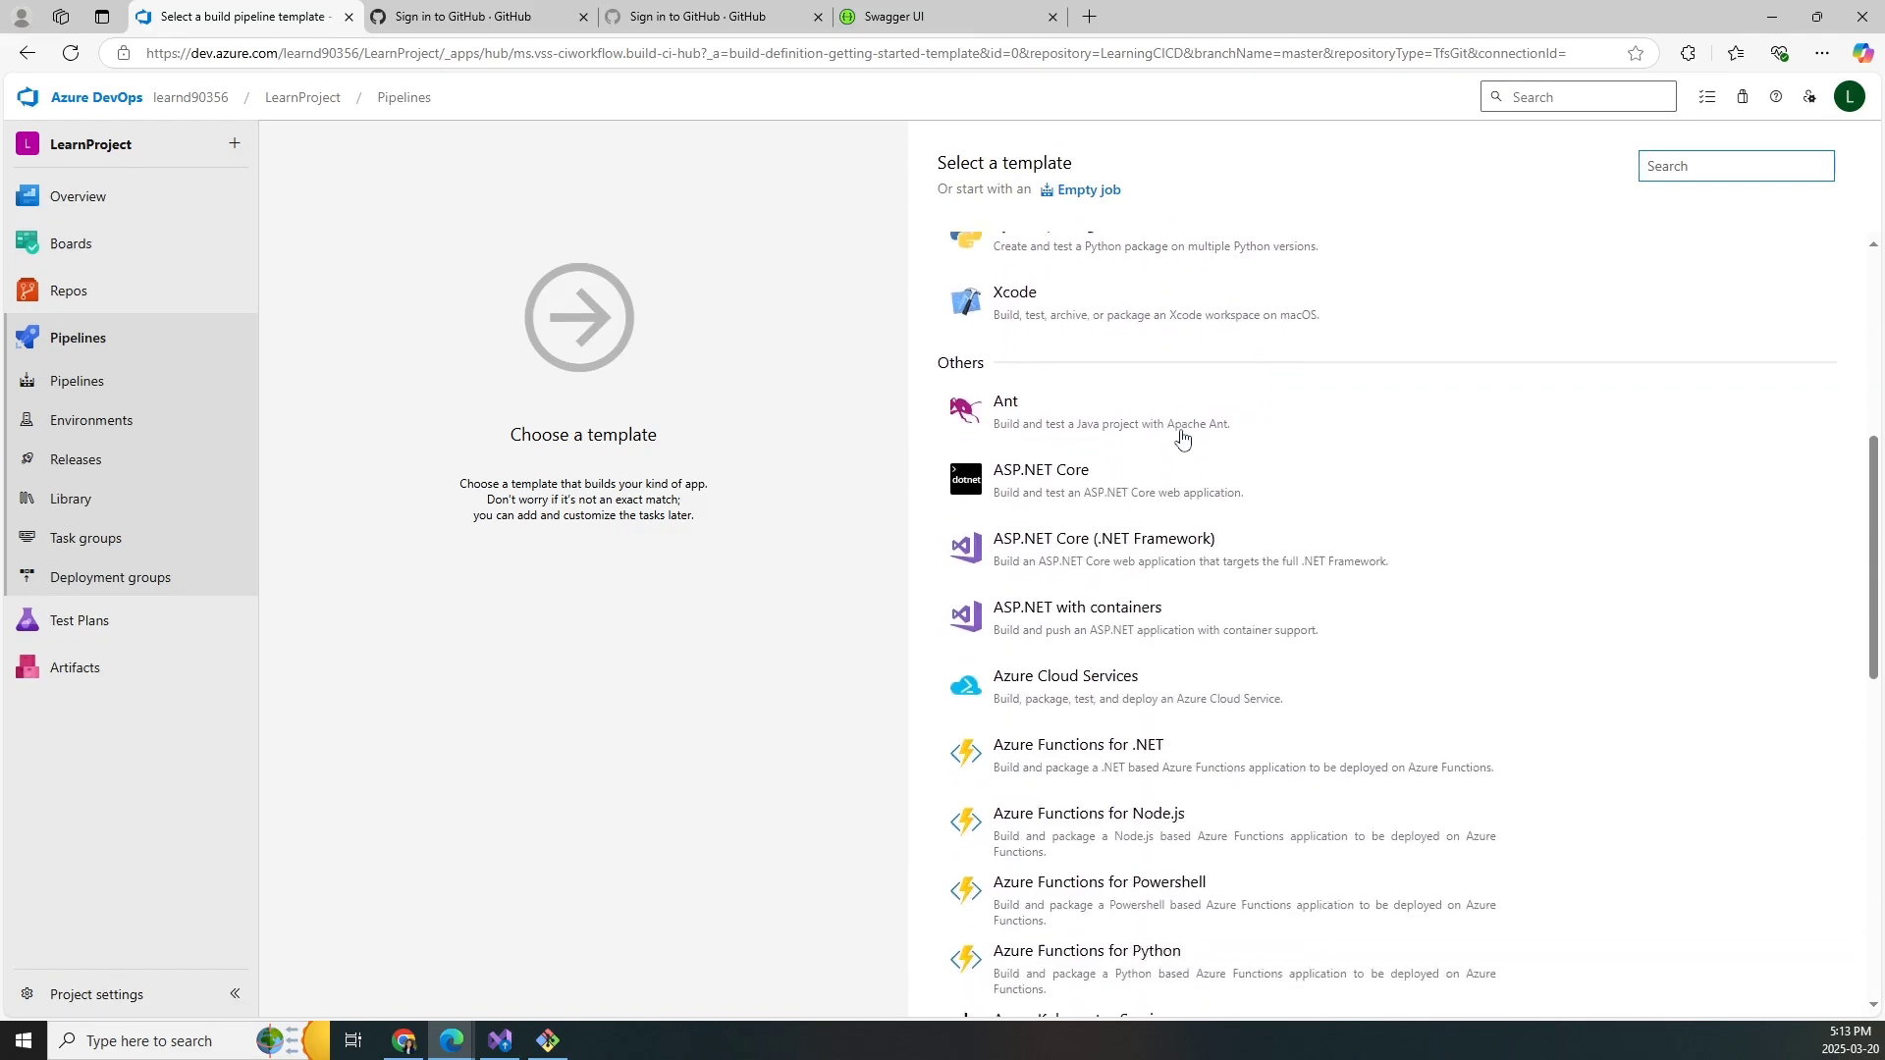
scroll(1221, 659, "up", 8)
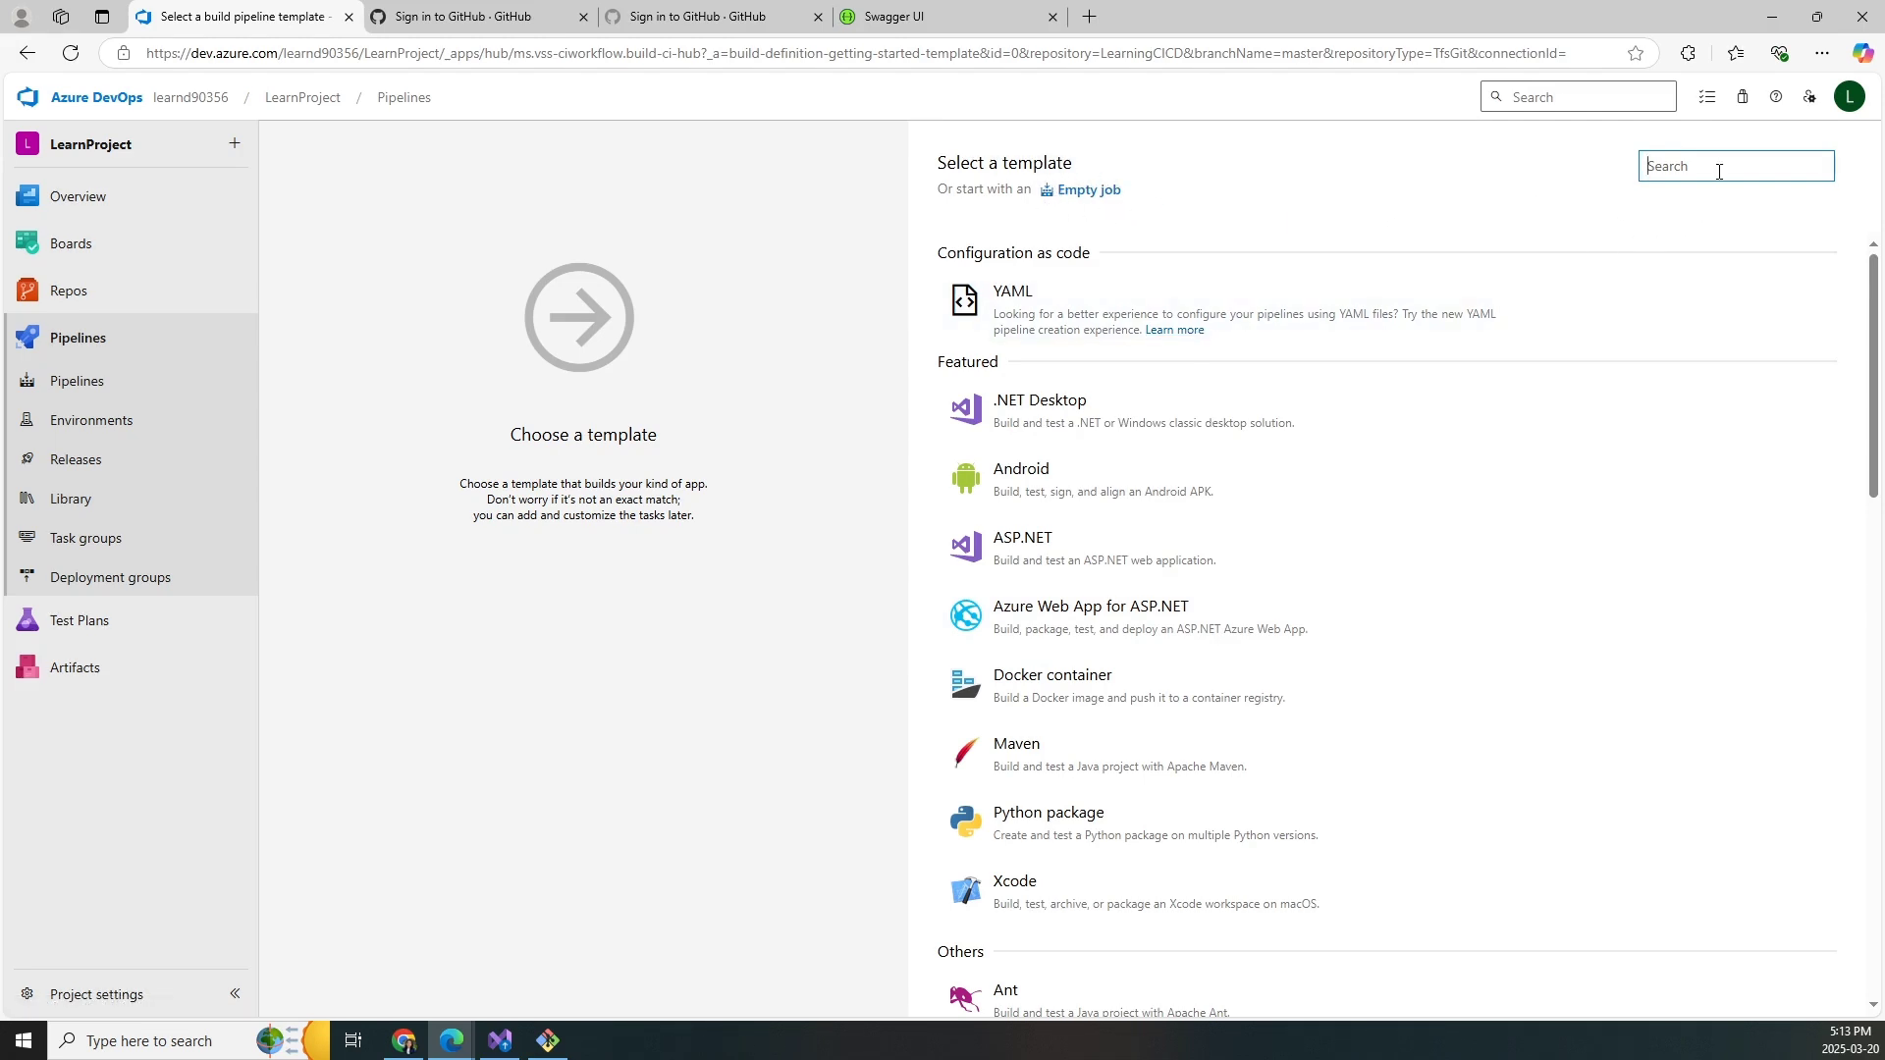
type("aps.net")
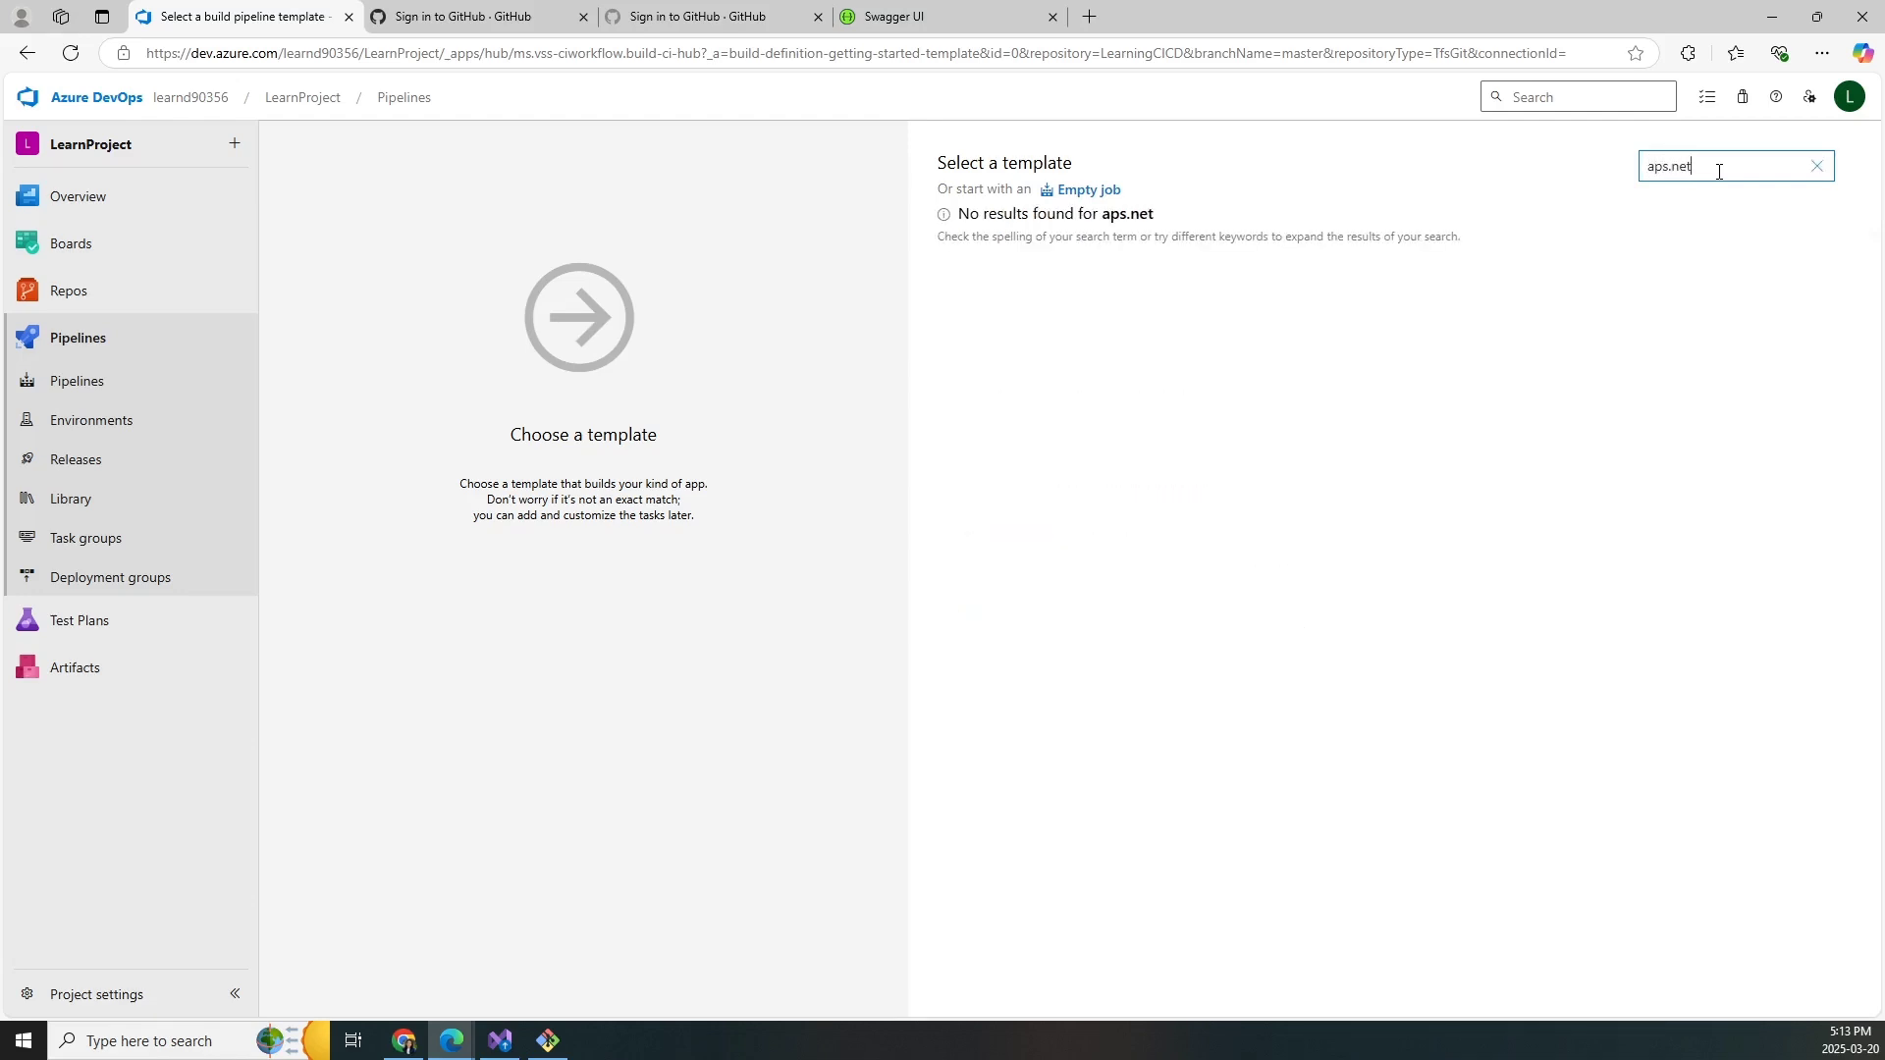
key("BackSpace")
key("BackSpace")
key("BackSpace")
key("BackSpace")
key("BackSpace")
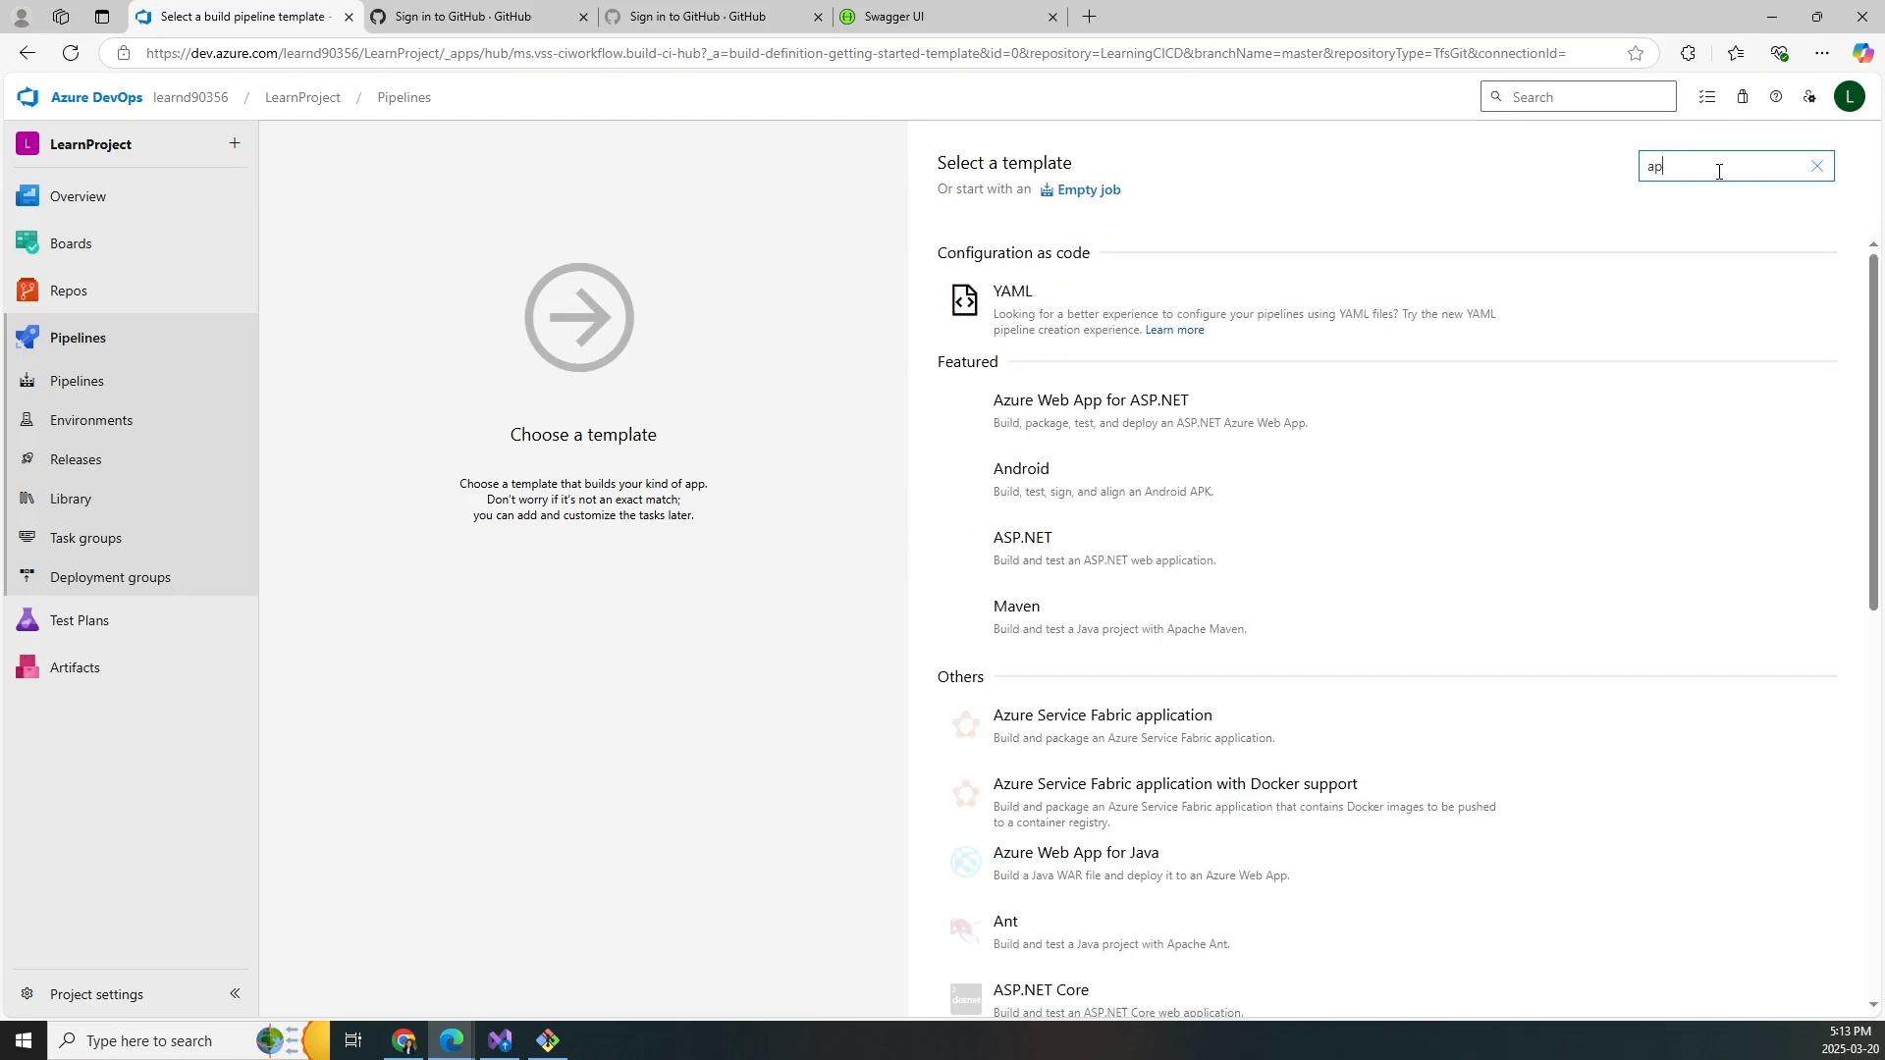
type("sp.")
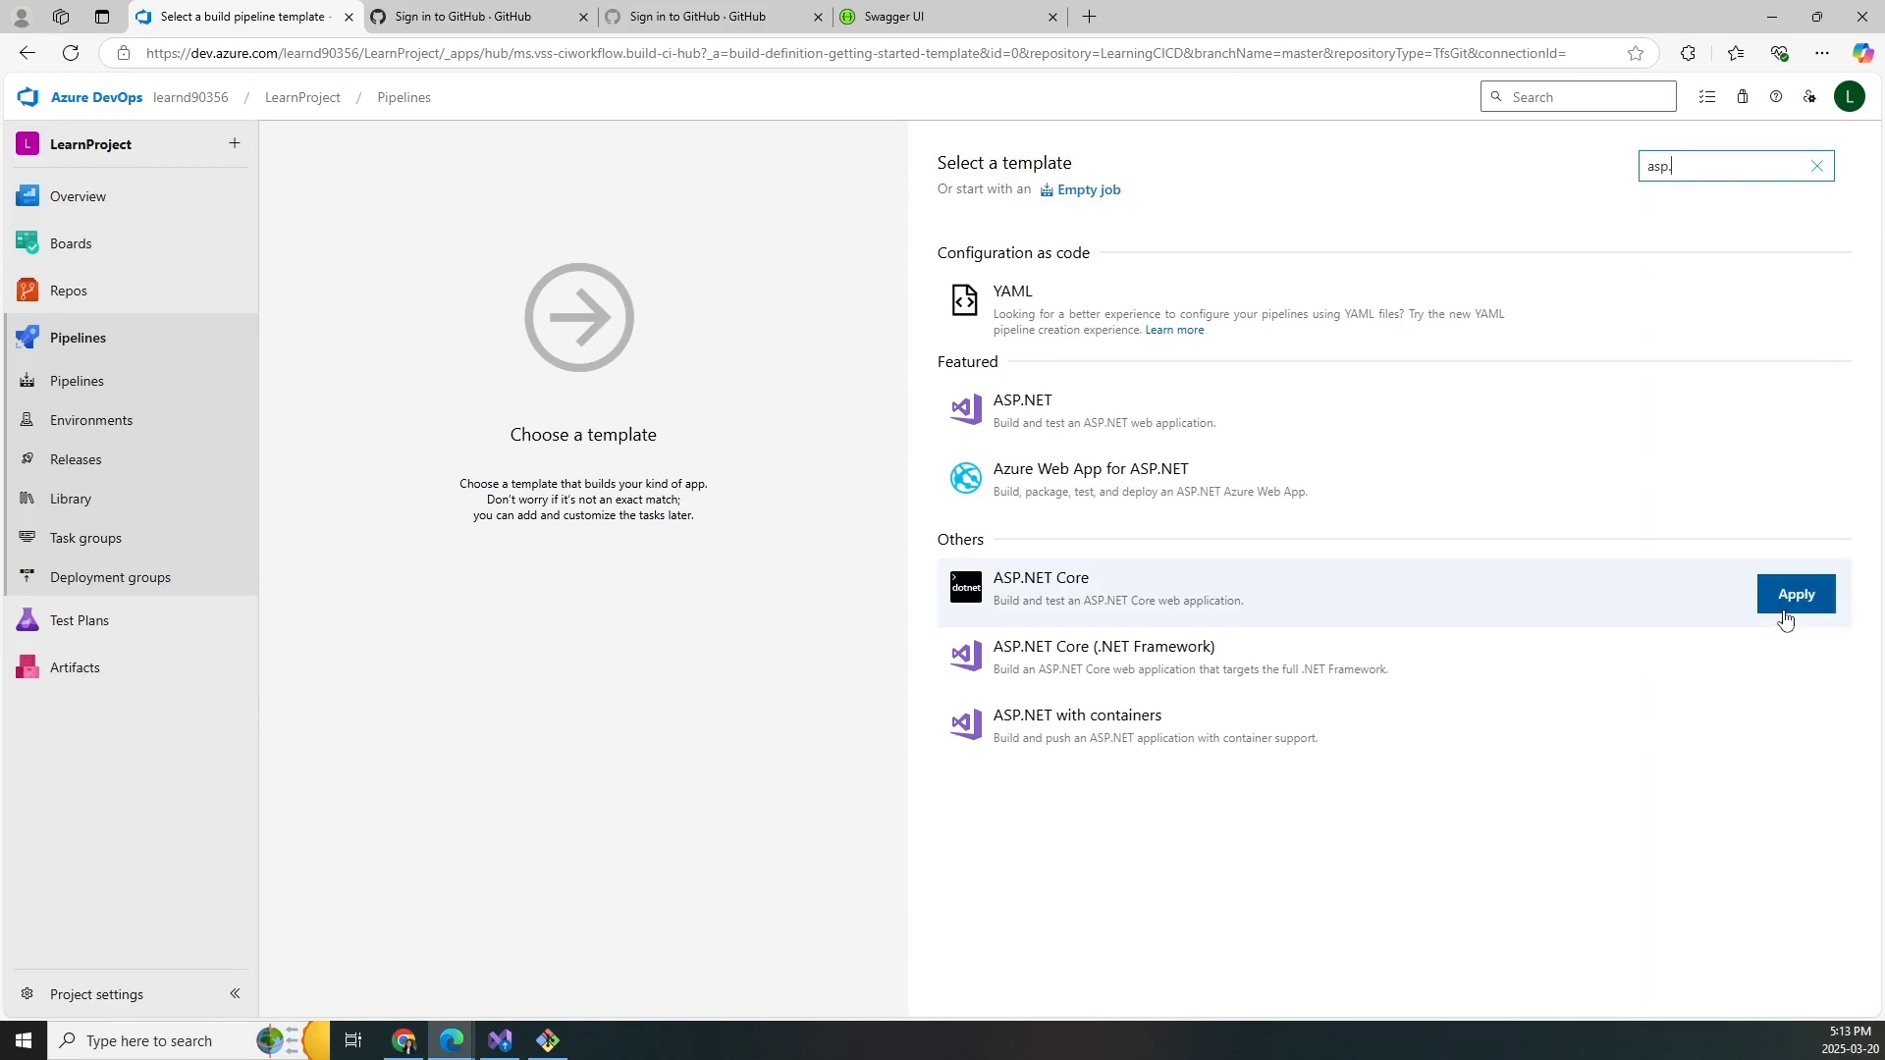
left_click(1785, 619)
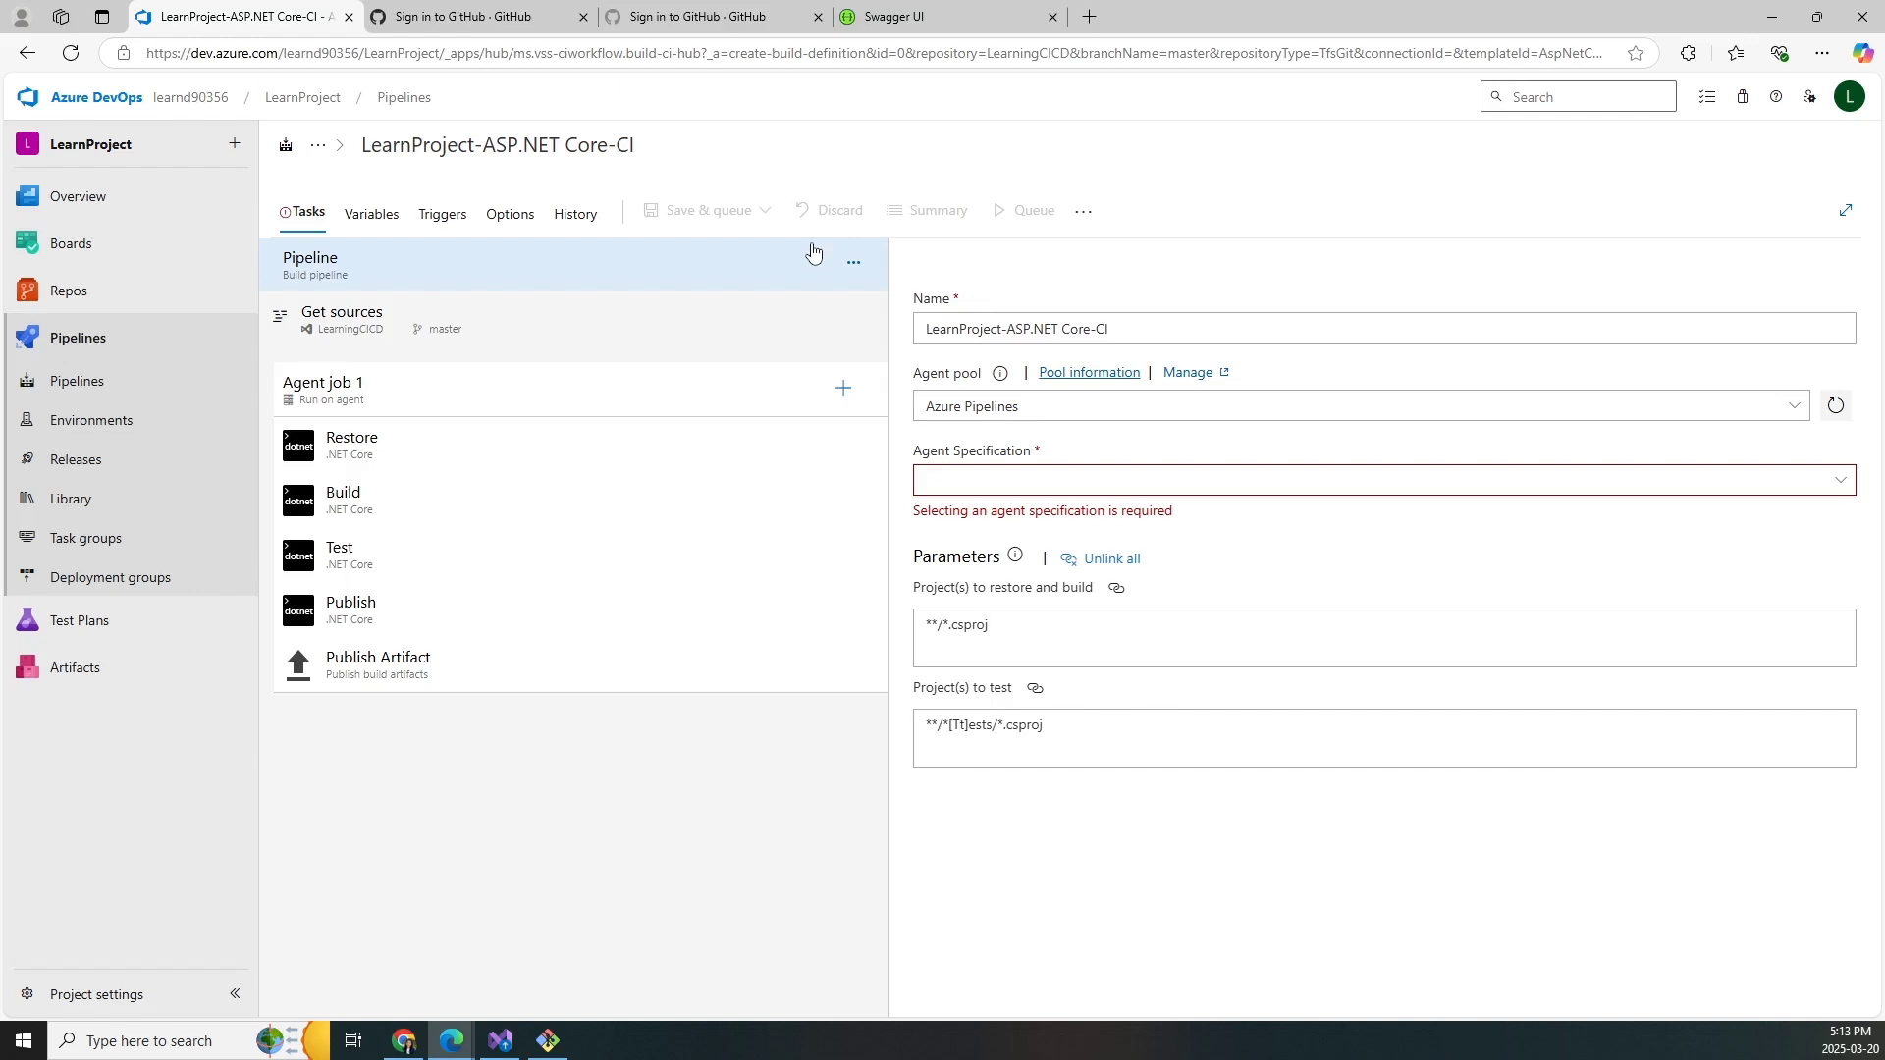
- Rename the pipeline as LearningCICD
left_click(1149, 326)
left_click_drag(1253, 337, 783, 346)
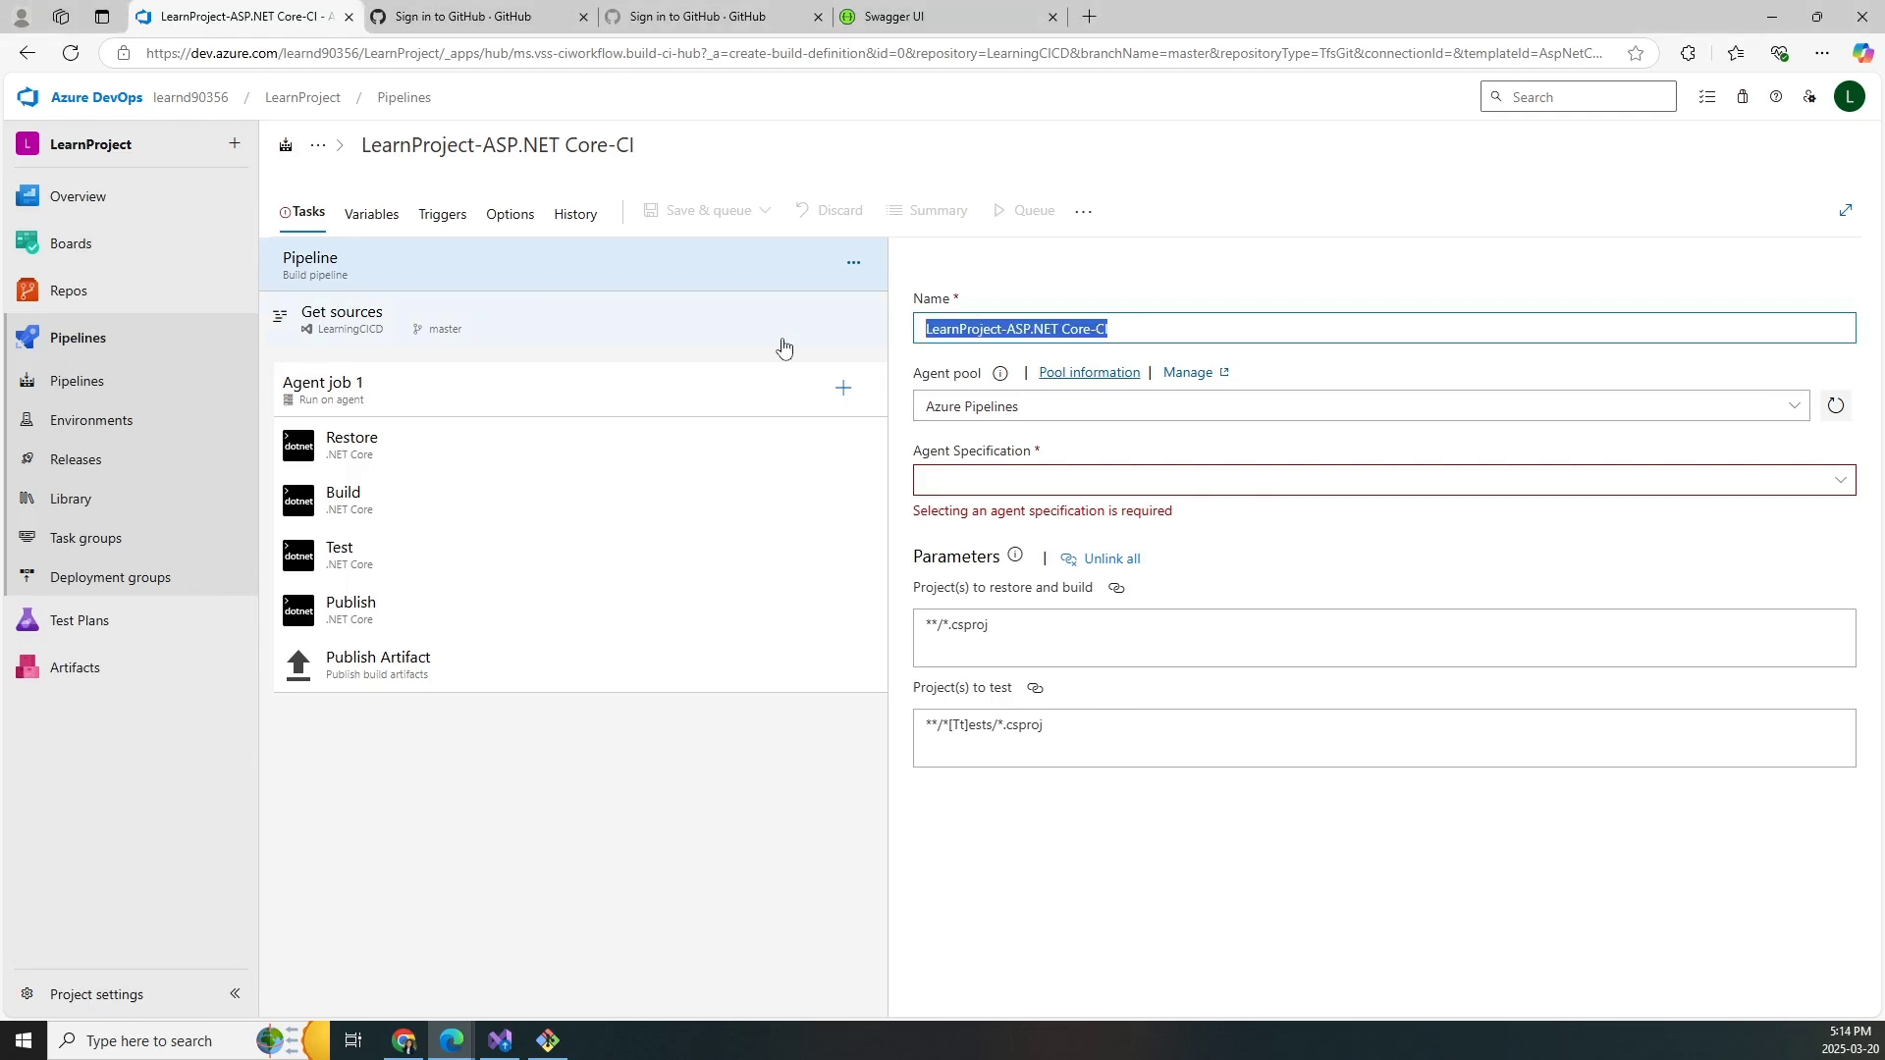
type("Lear")
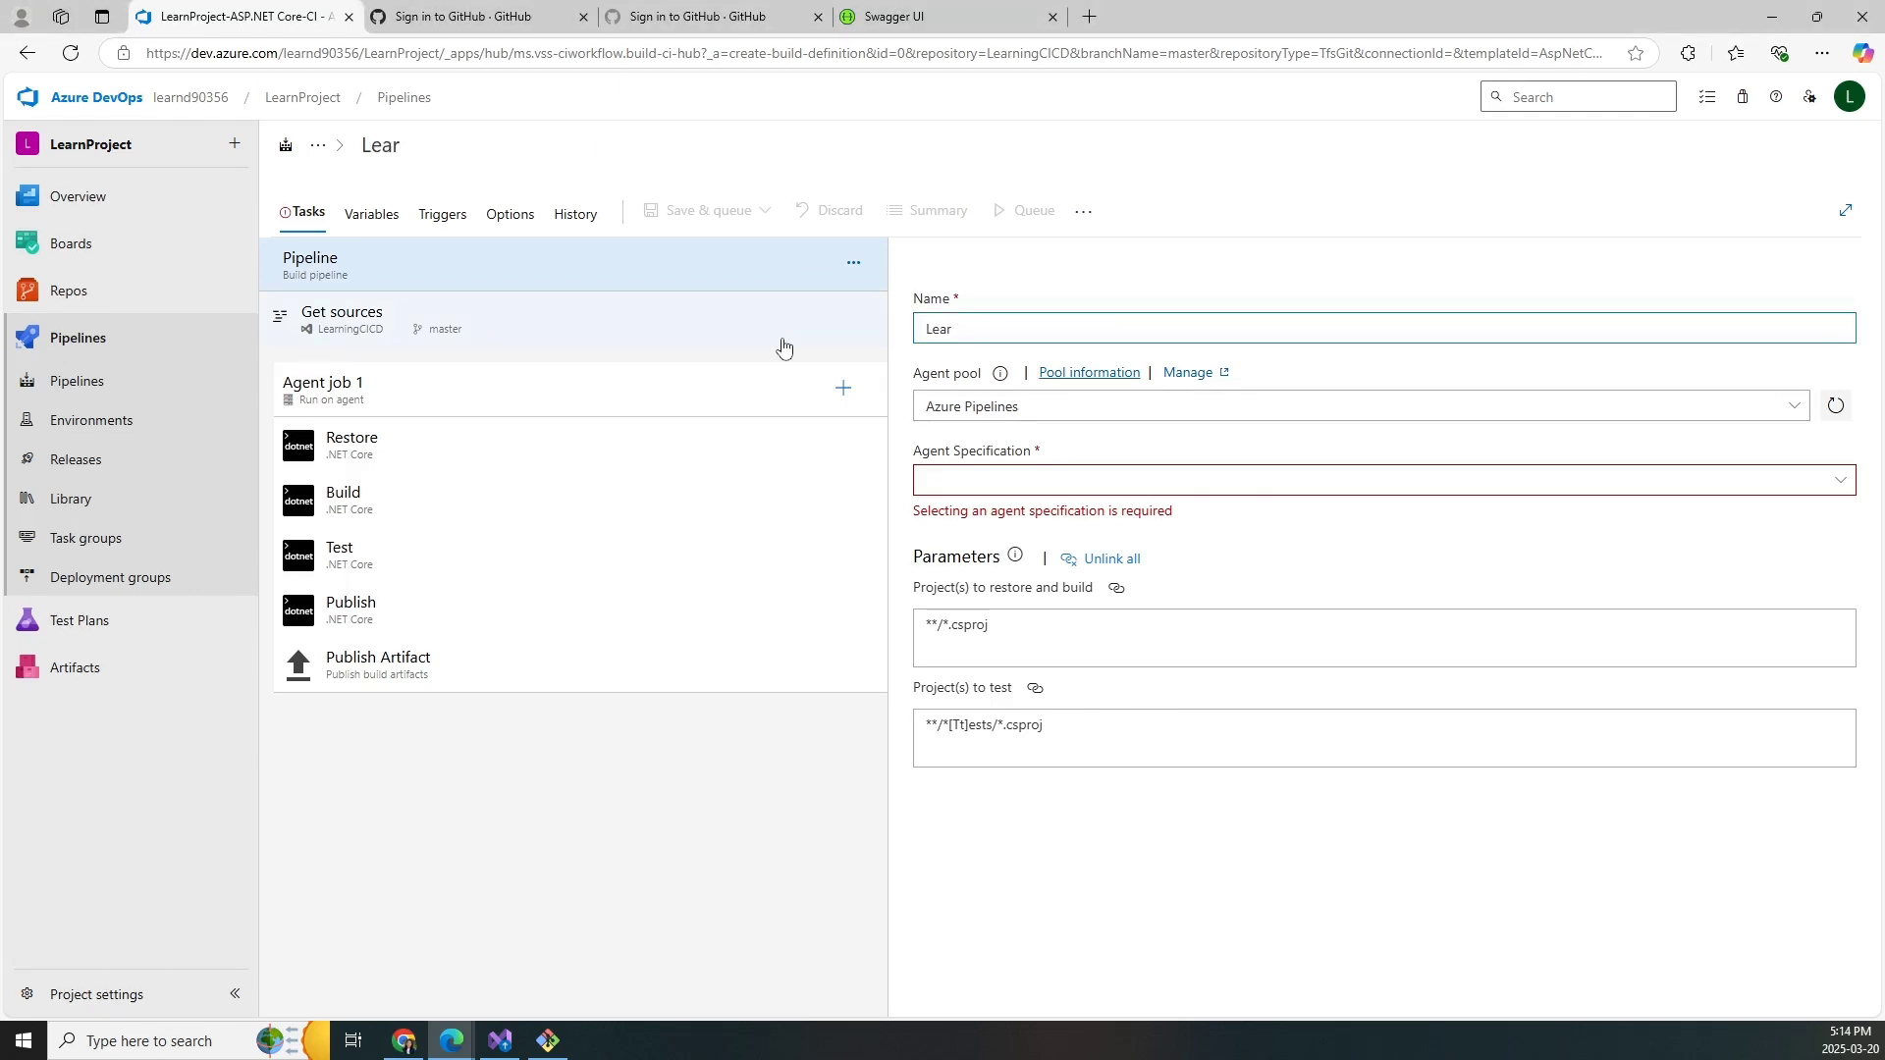
type("ningCICD")
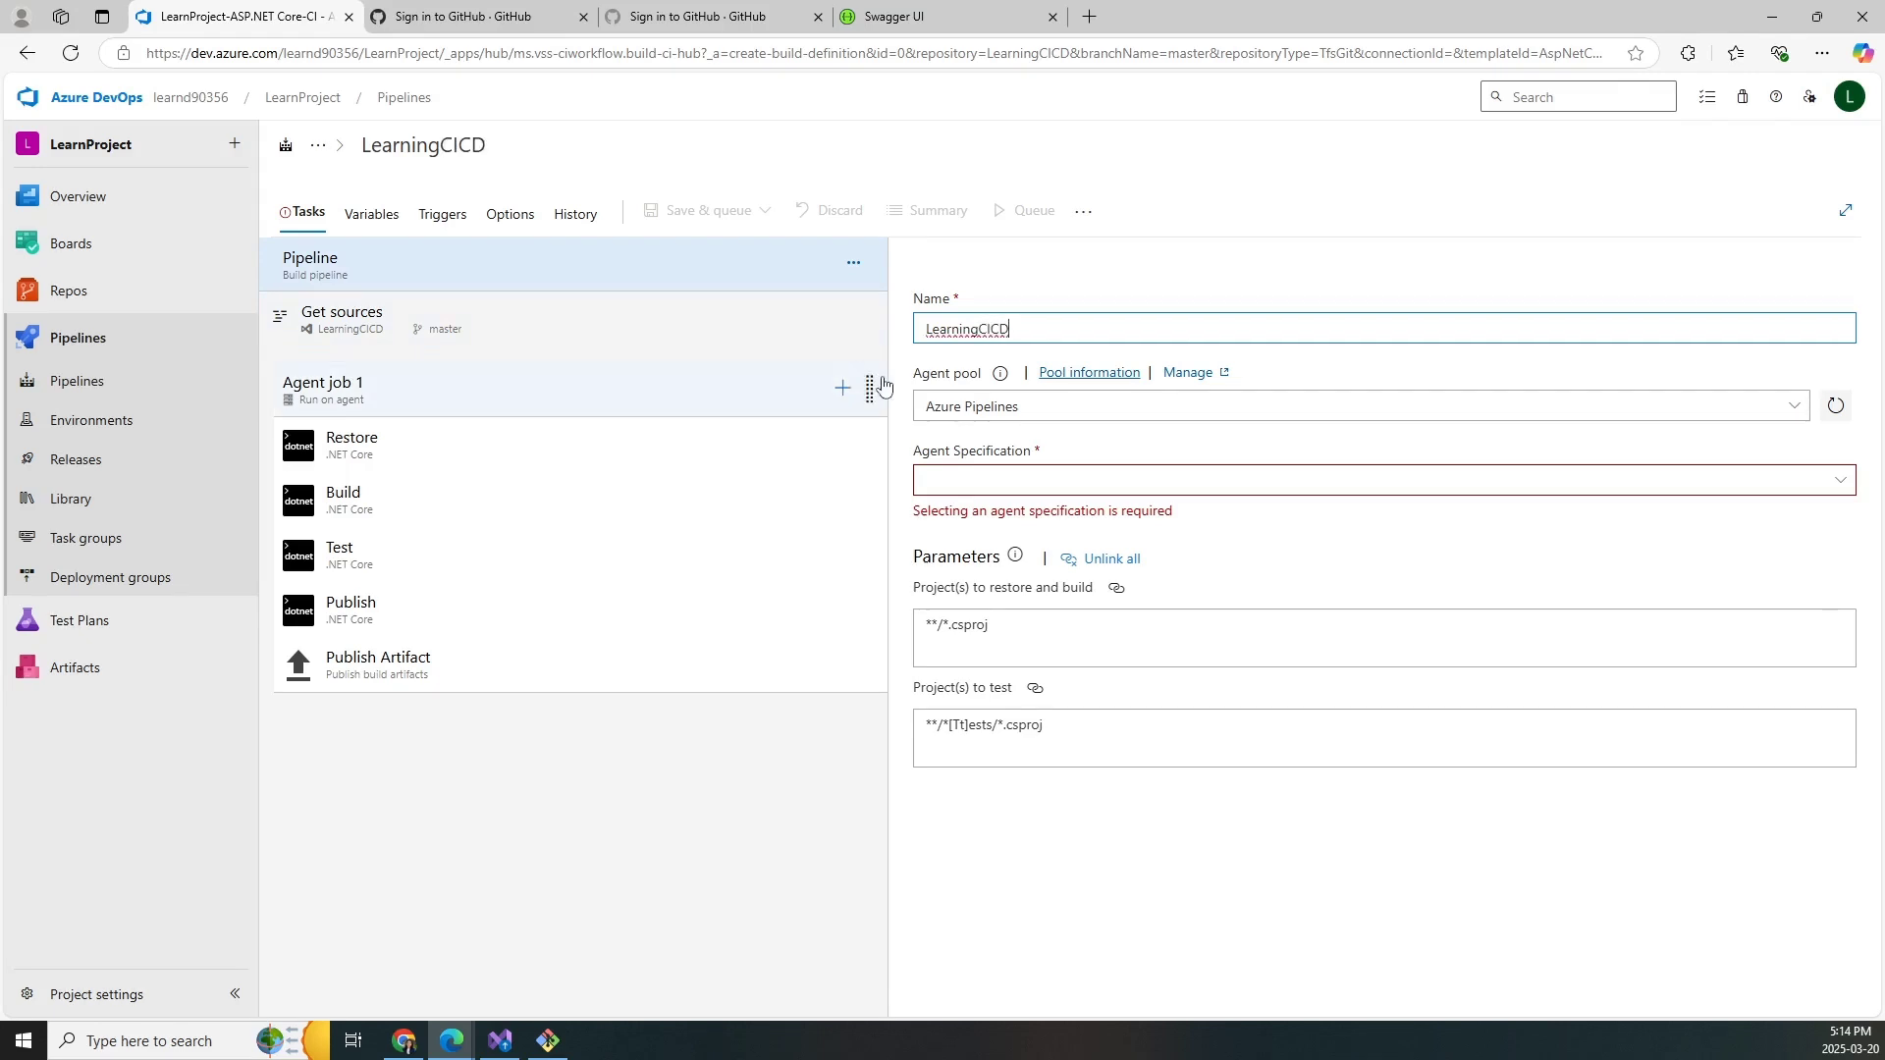
- Set the pipeline's agent pool to the hosted Azure Pipelines pool
left_click_drag(911, 374, 981, 379)
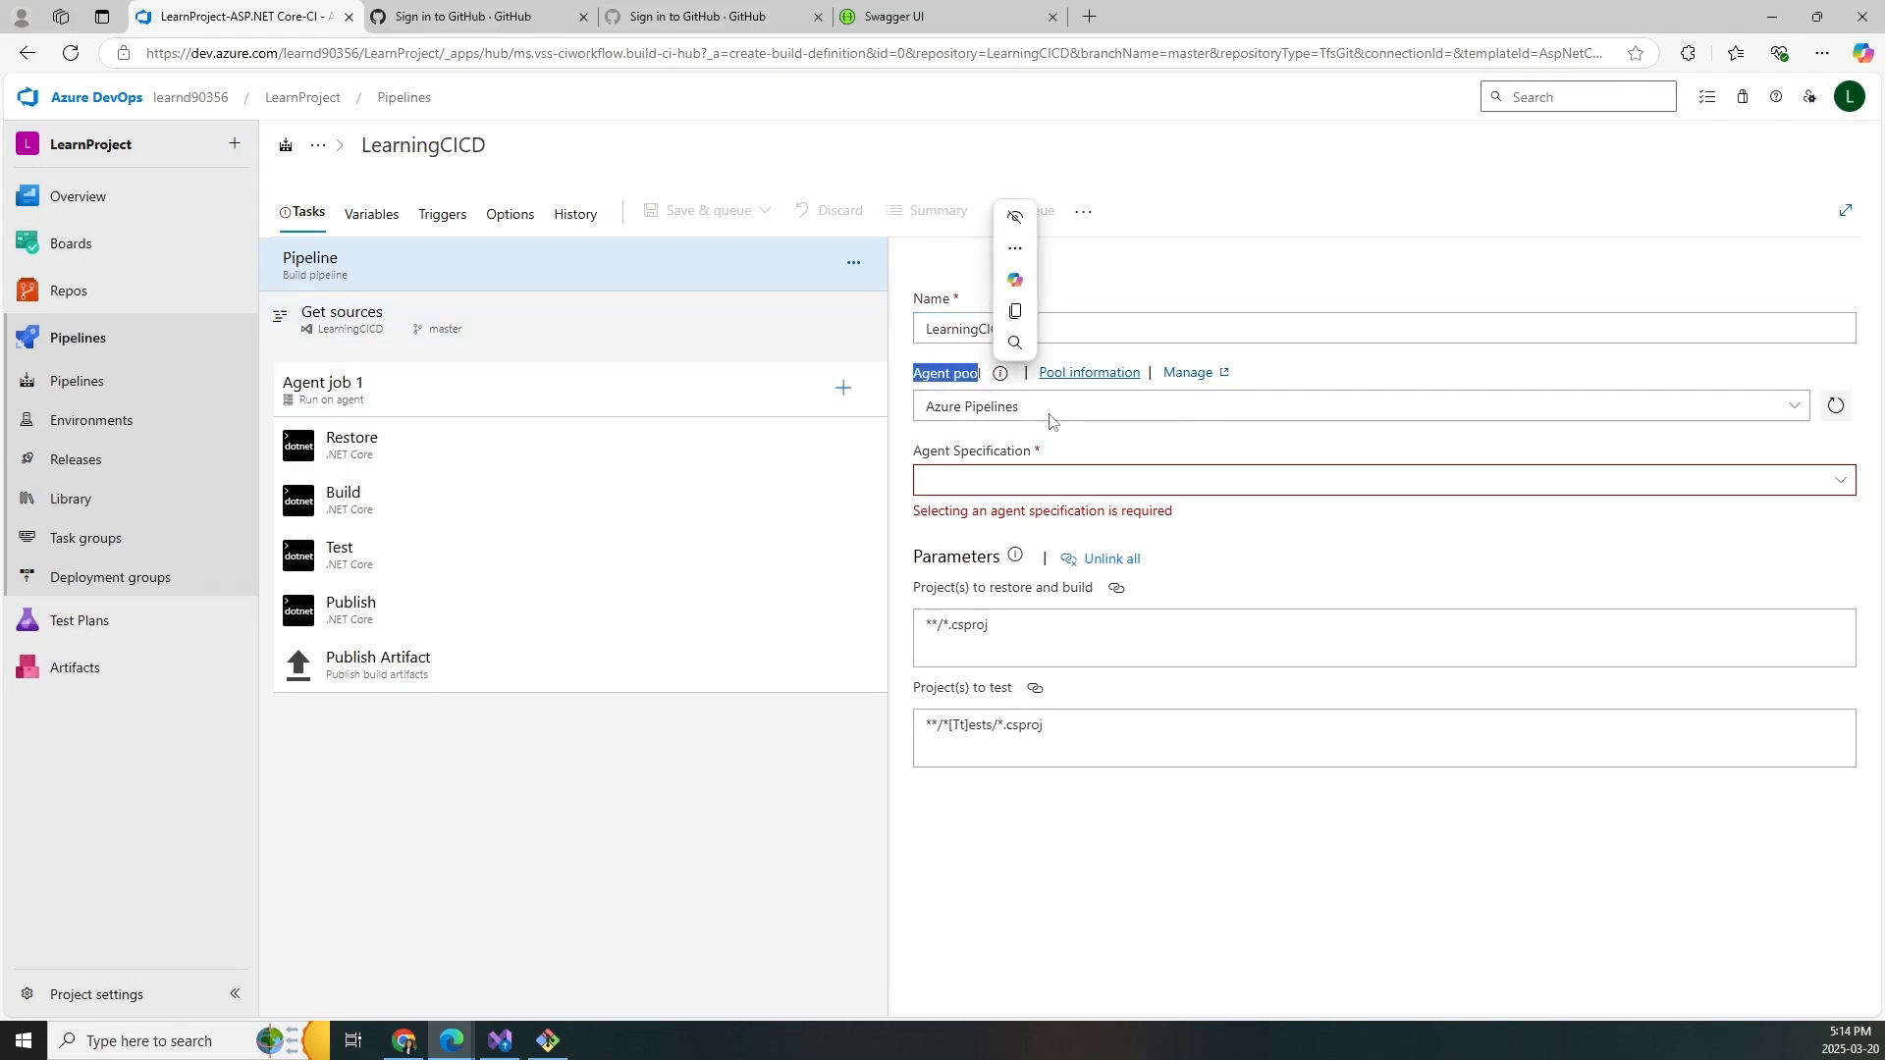
left_click(1193, 417)
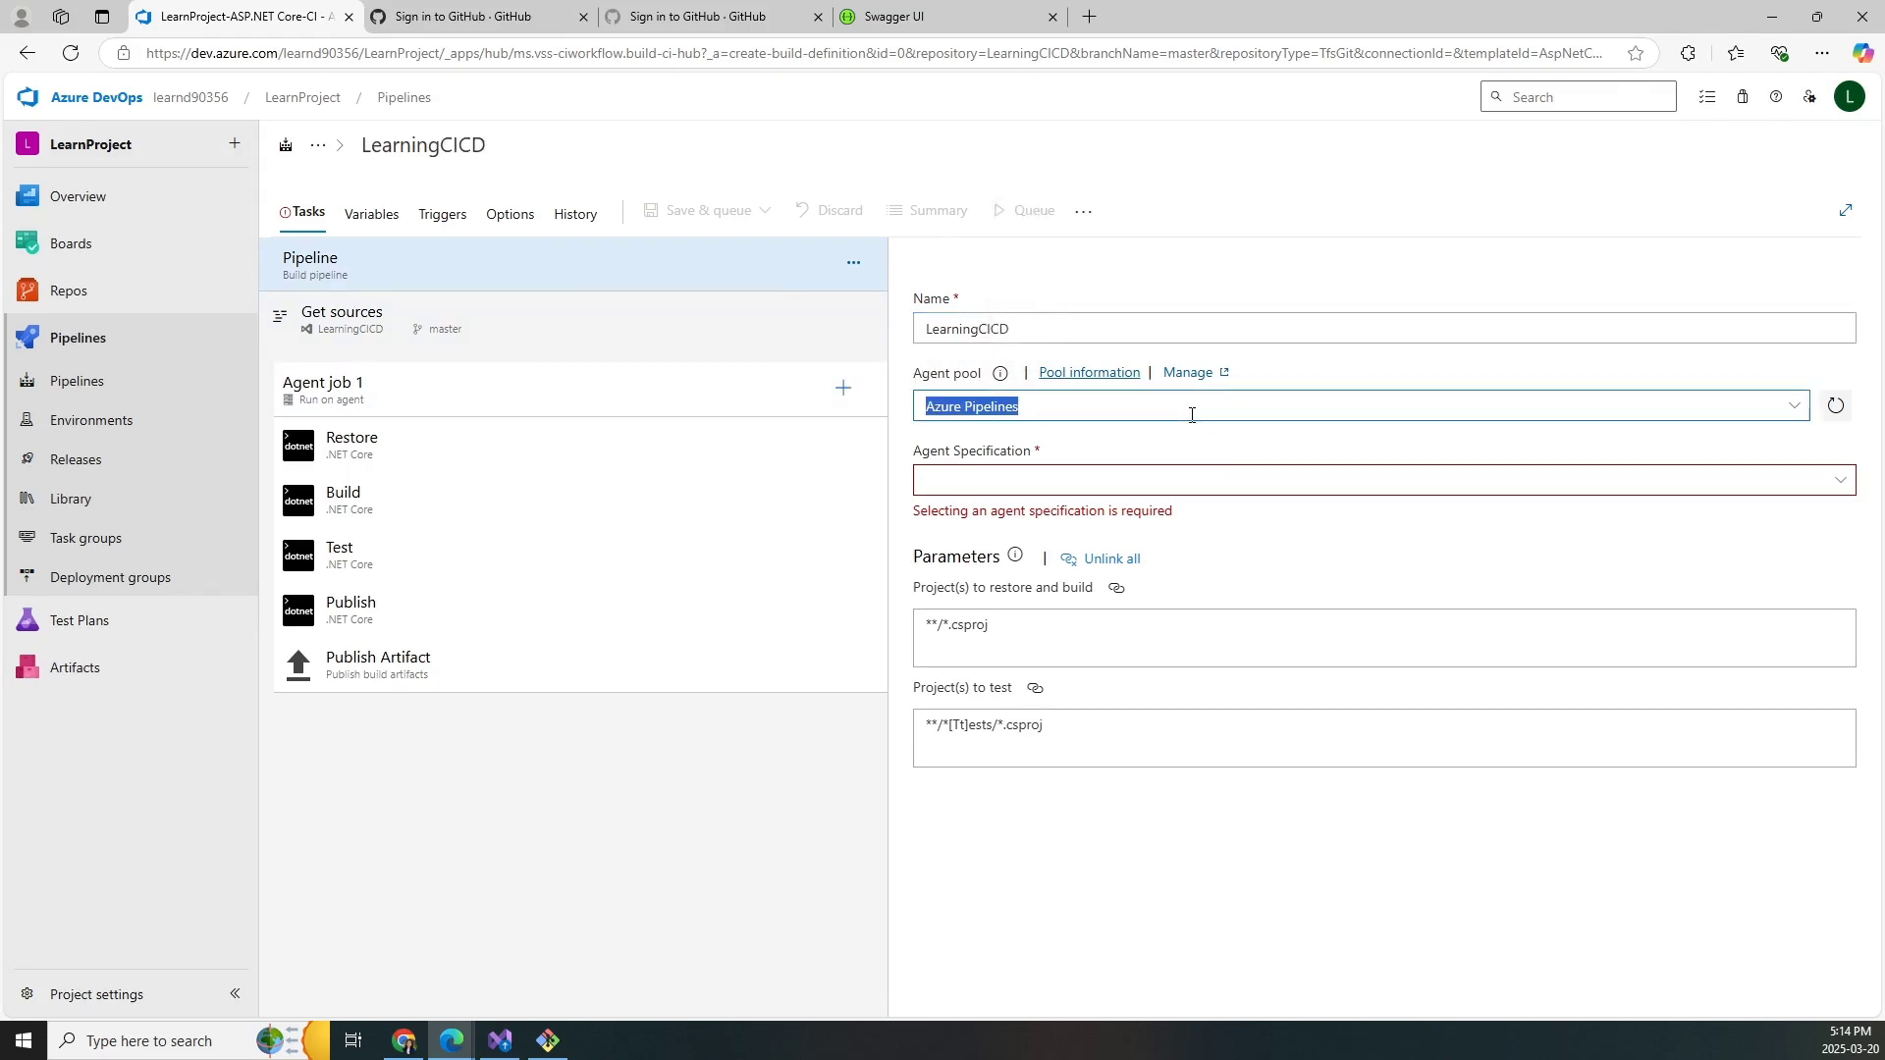
left_click(1796, 412)
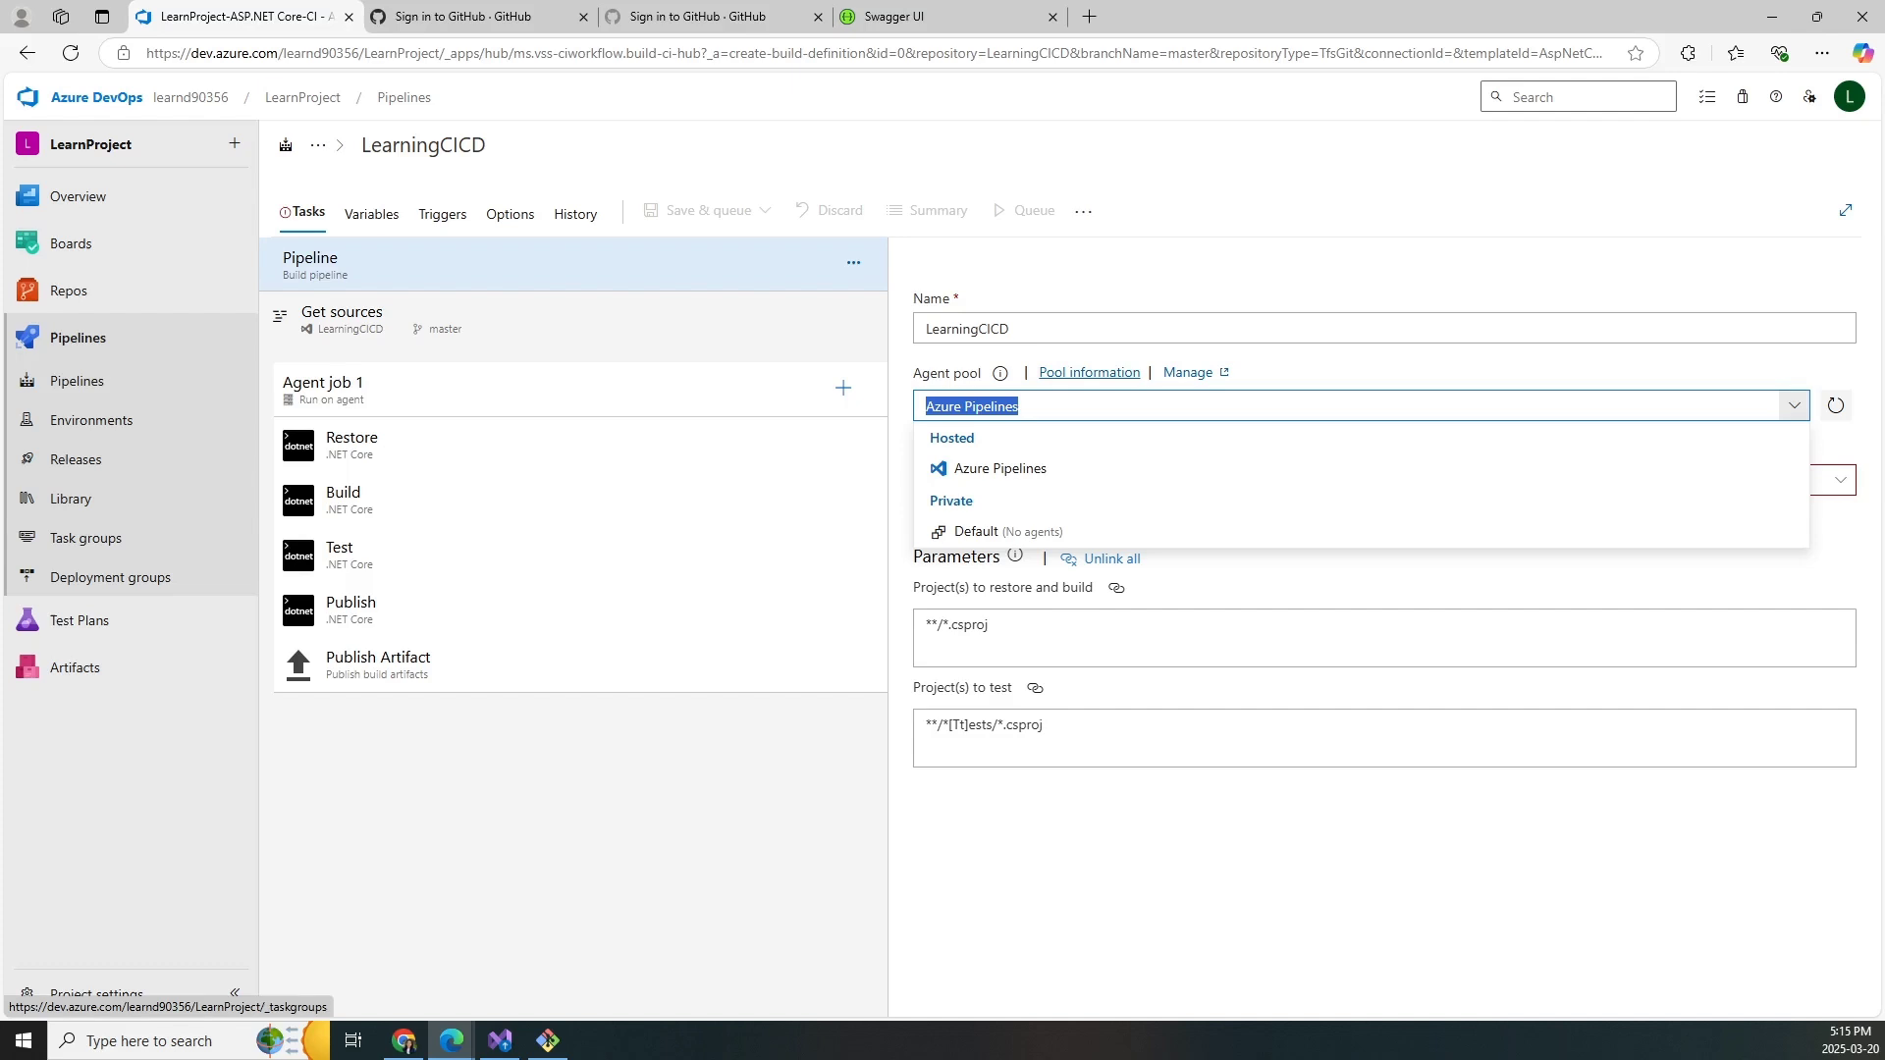
left_click(1060, 474)
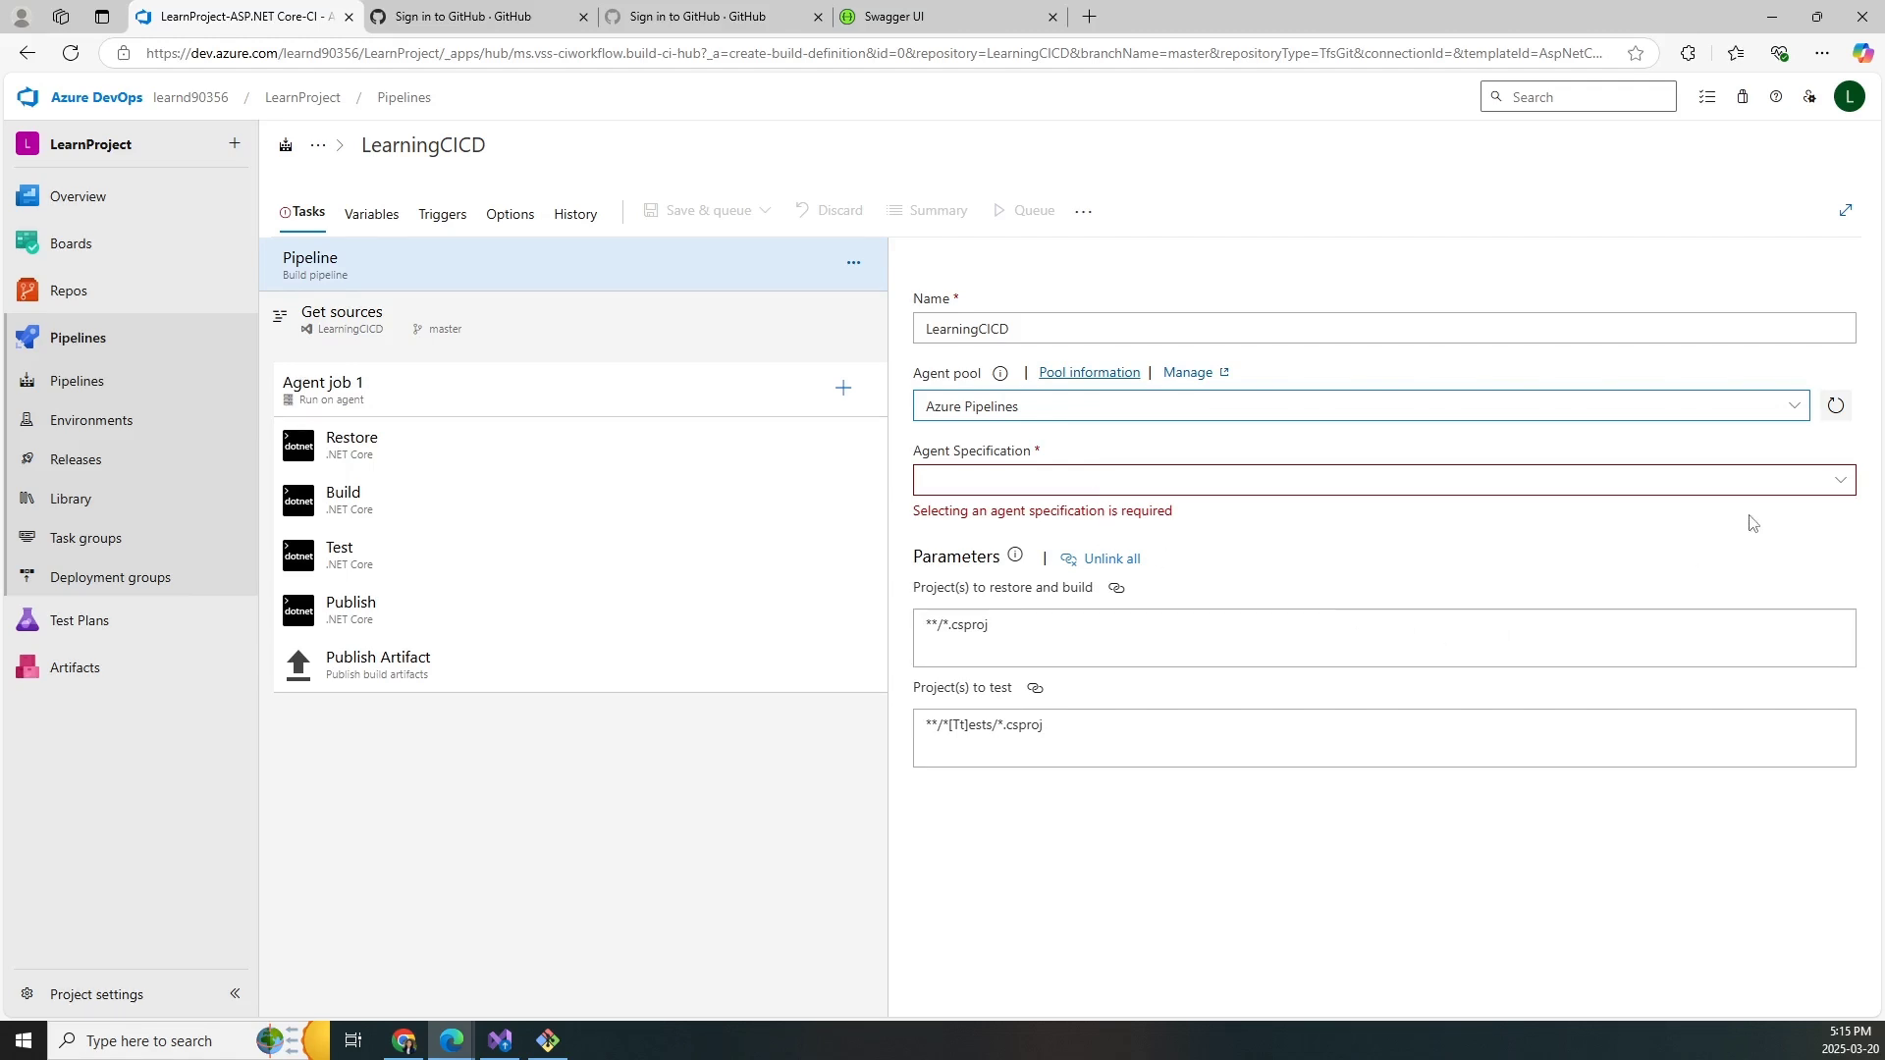
- Set the pipeline's agent specification to windows-2019 and unlink all pipeline parameters
left_click(1839, 483)
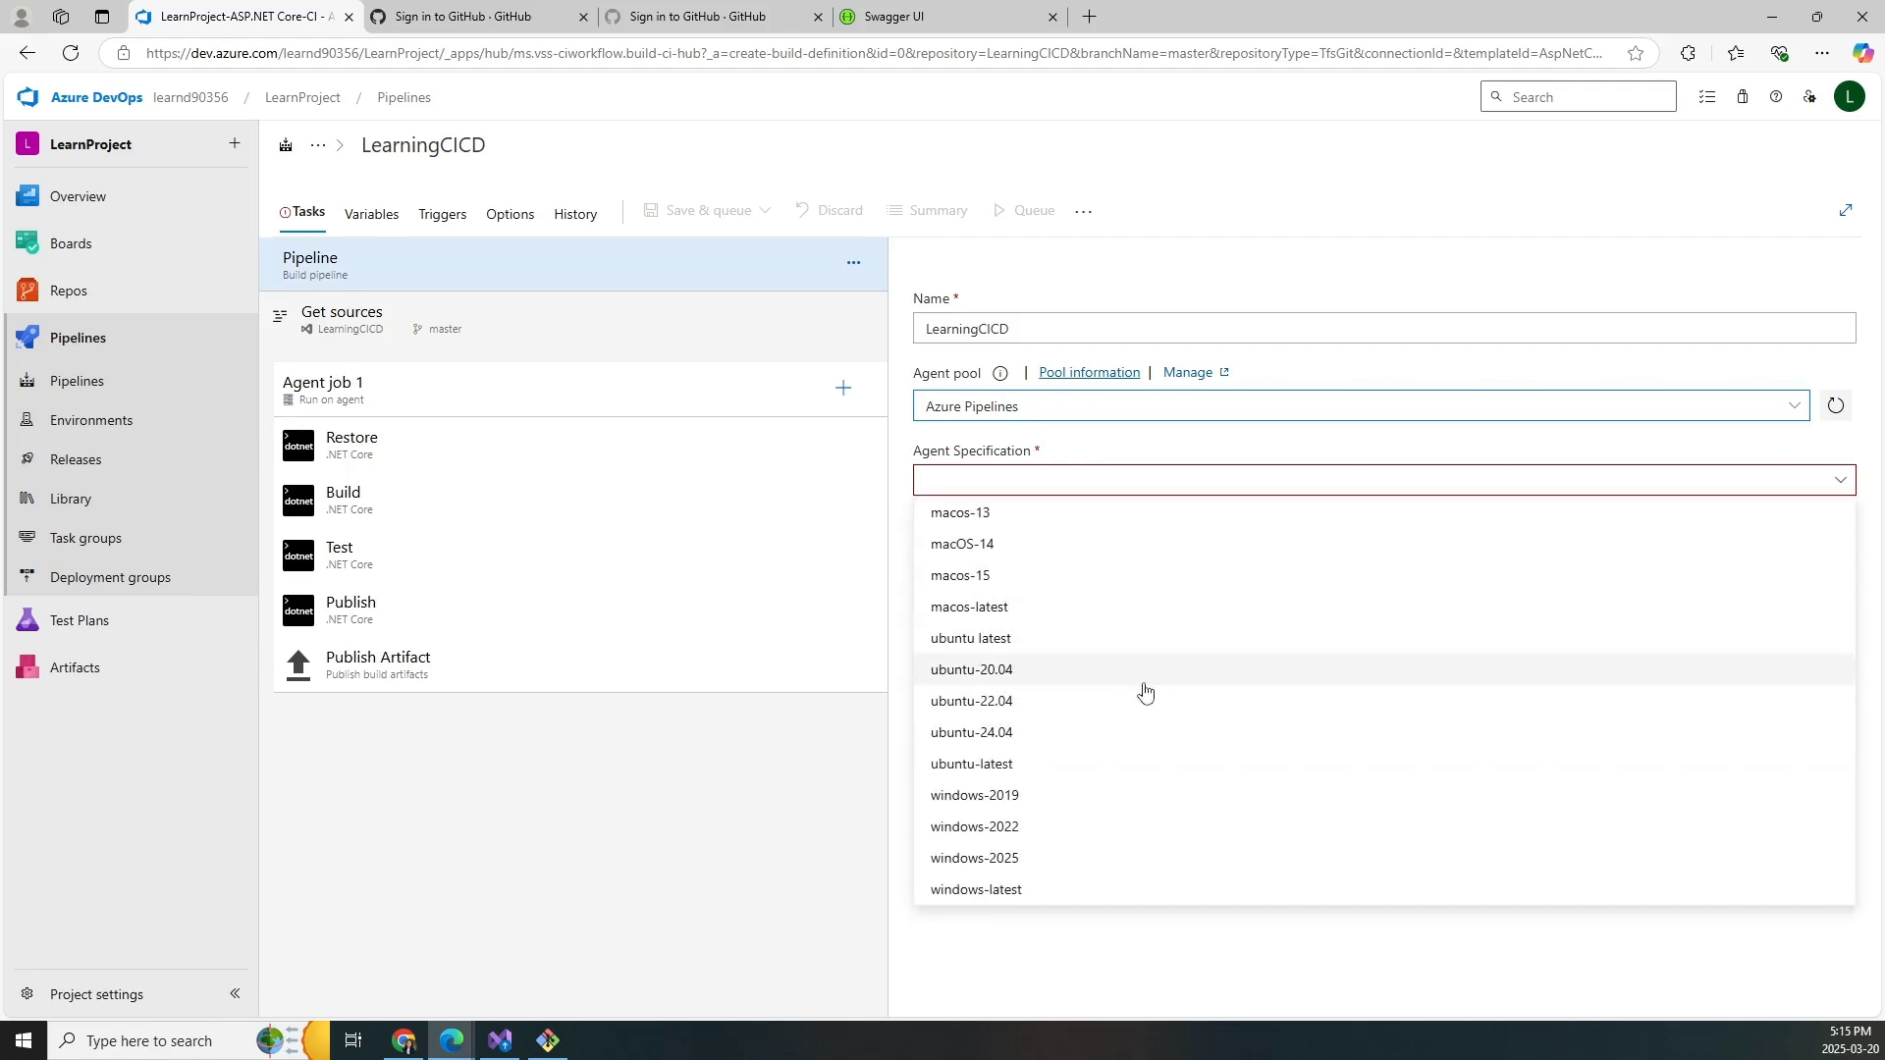
left_click(1119, 798)
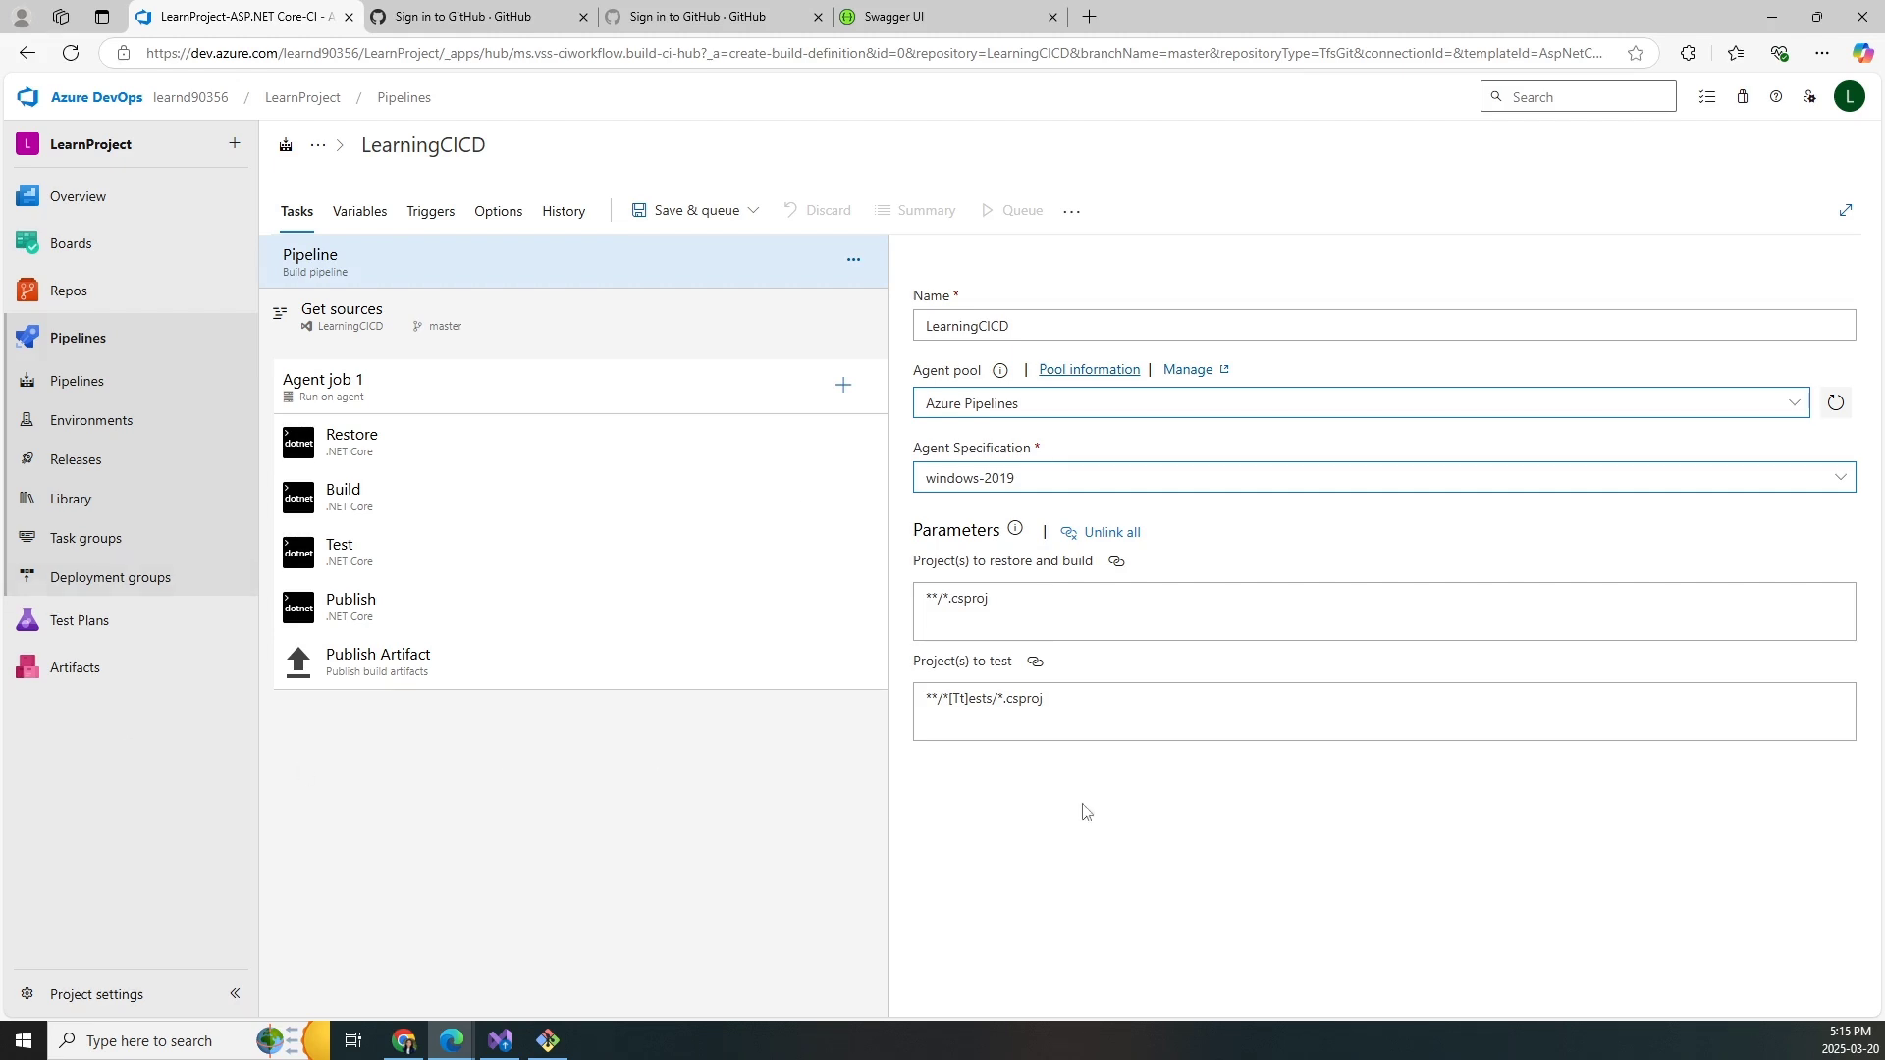
left_click_drag(909, 535, 1001, 532)
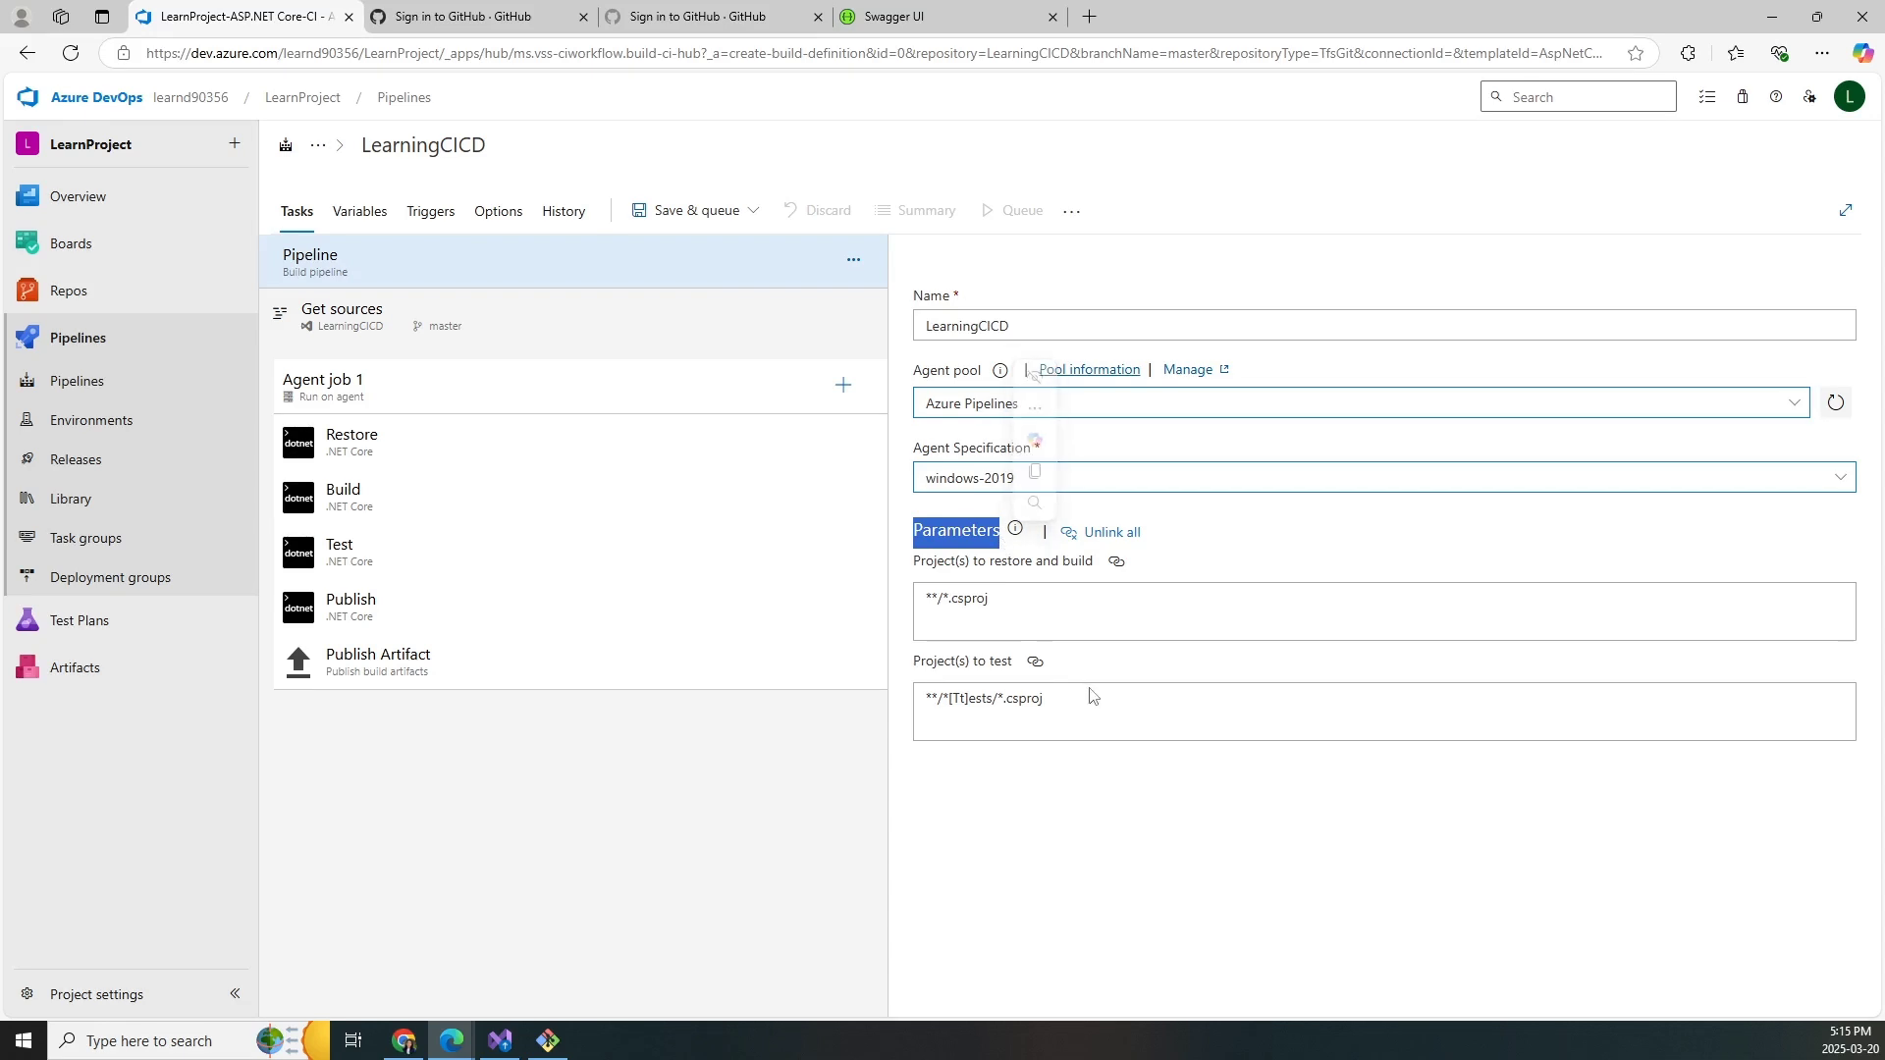
left_click(1103, 789)
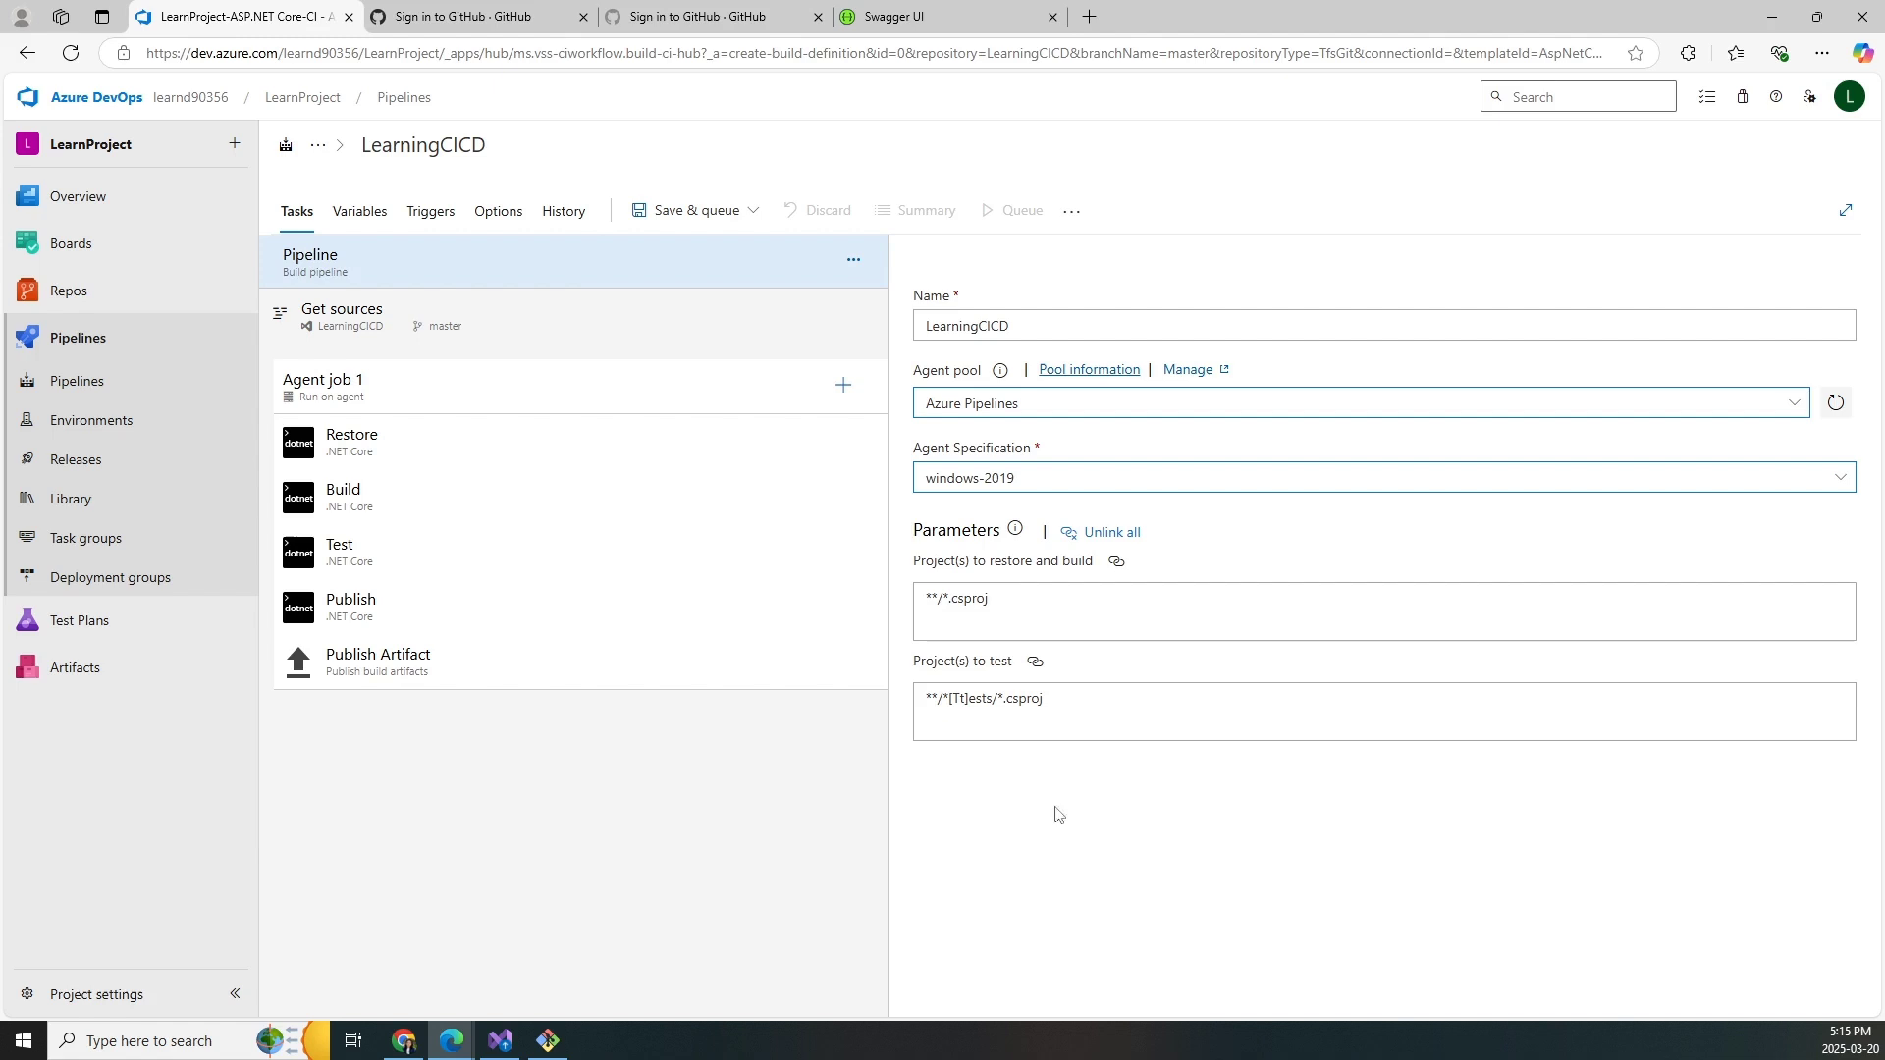
left_click(1112, 540)
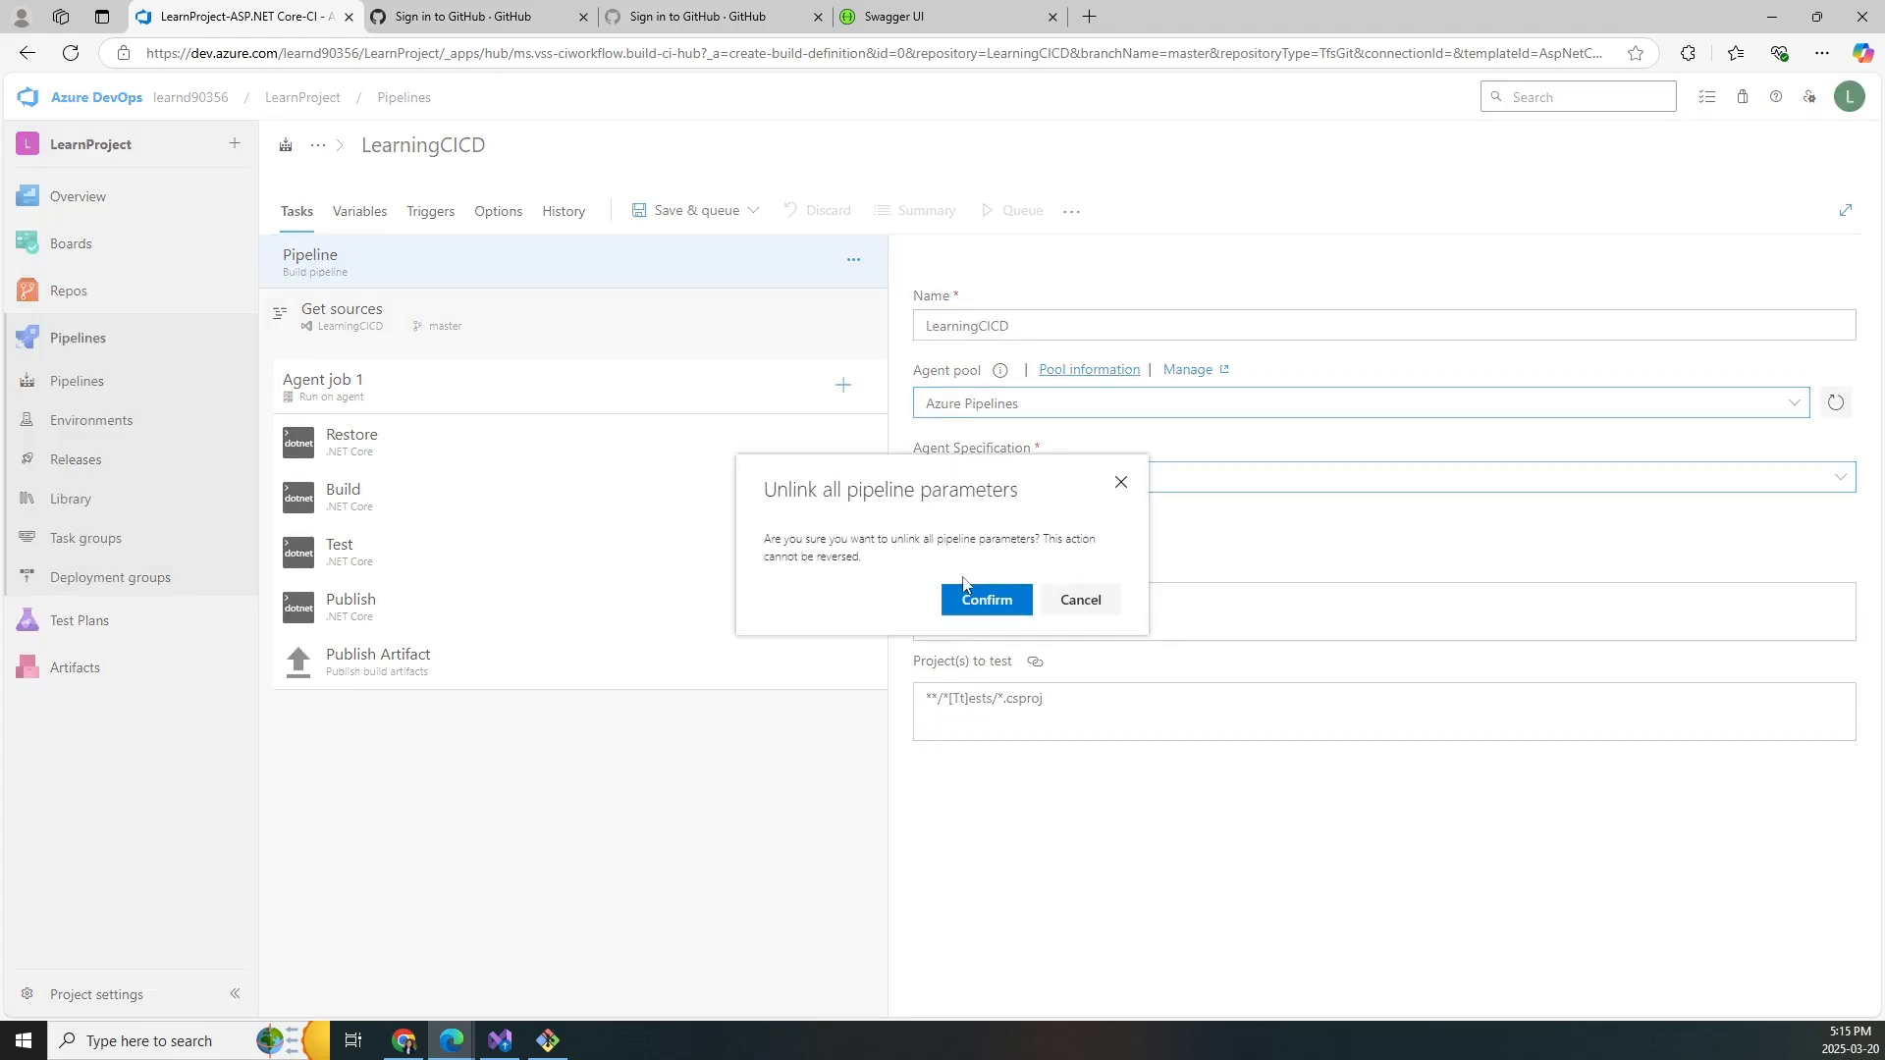
left_click(975, 608)
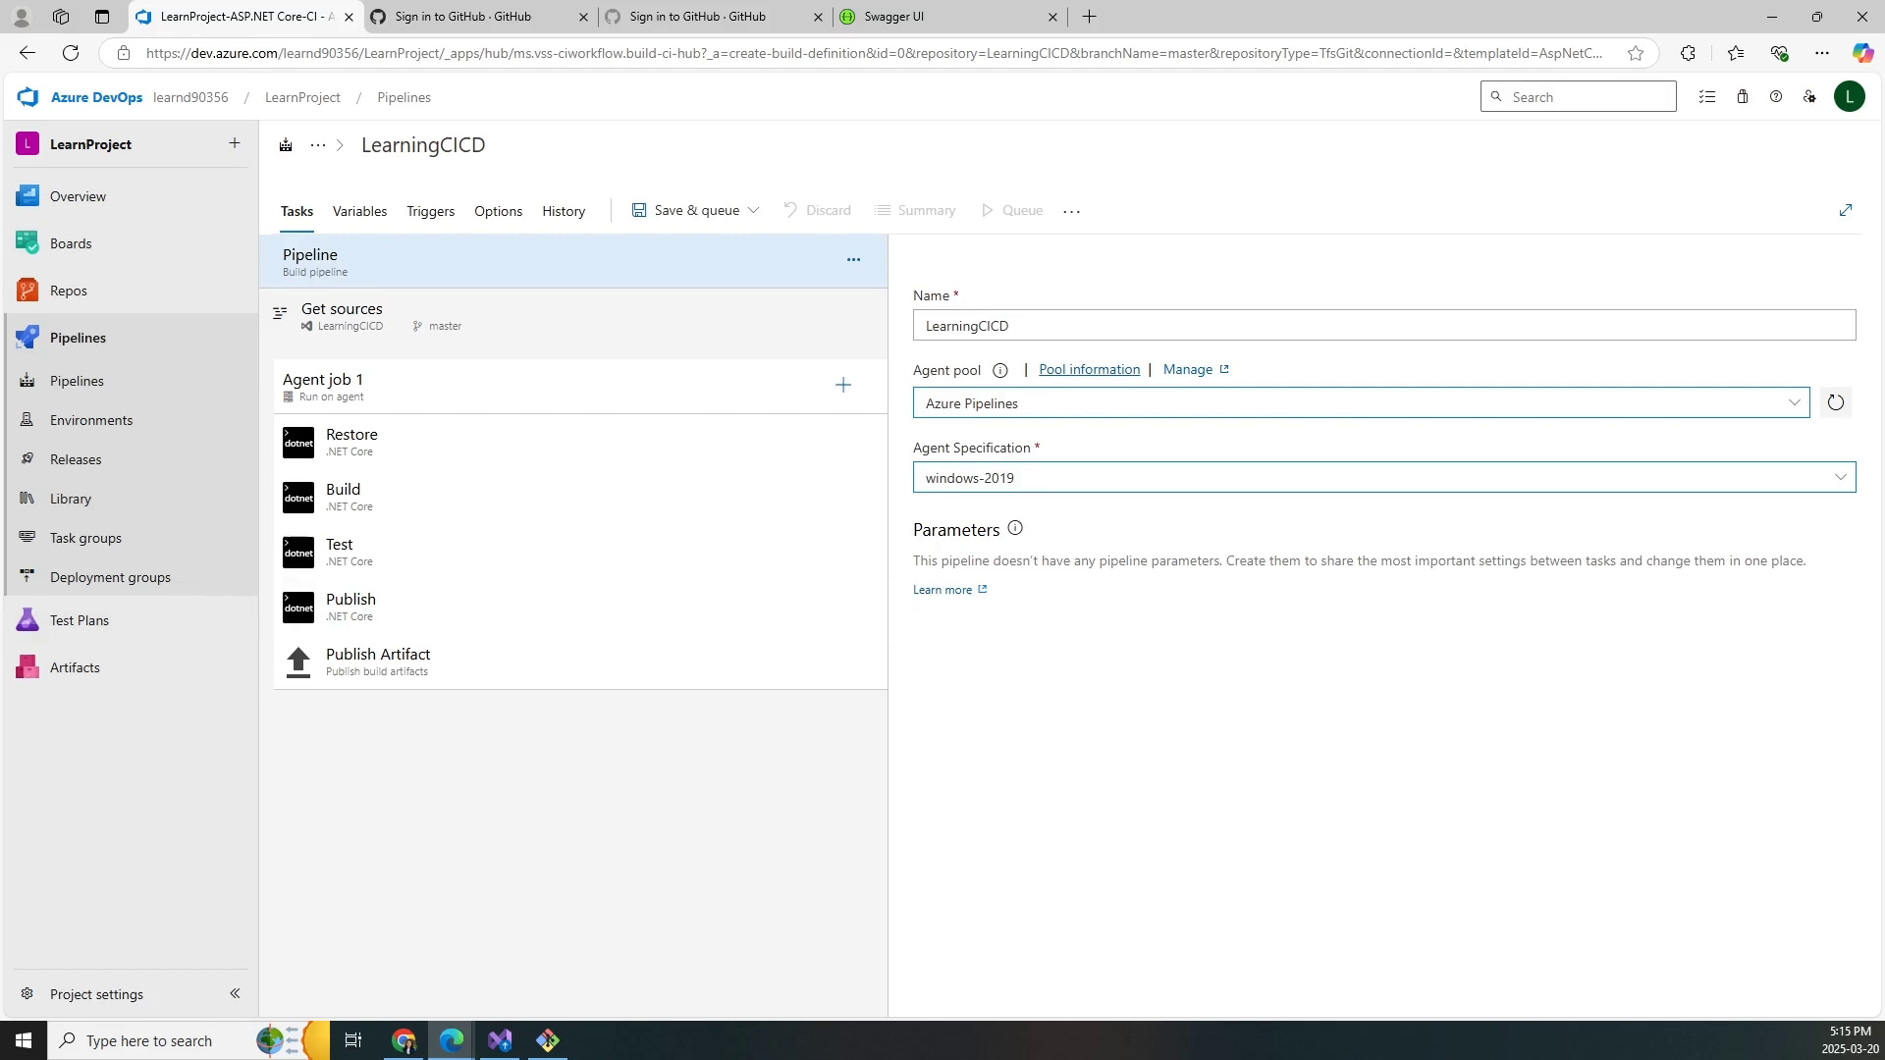
- Review the Get sources settings, the settings of Agent job 1 and the tasks available for the job
left_click(581, 336)
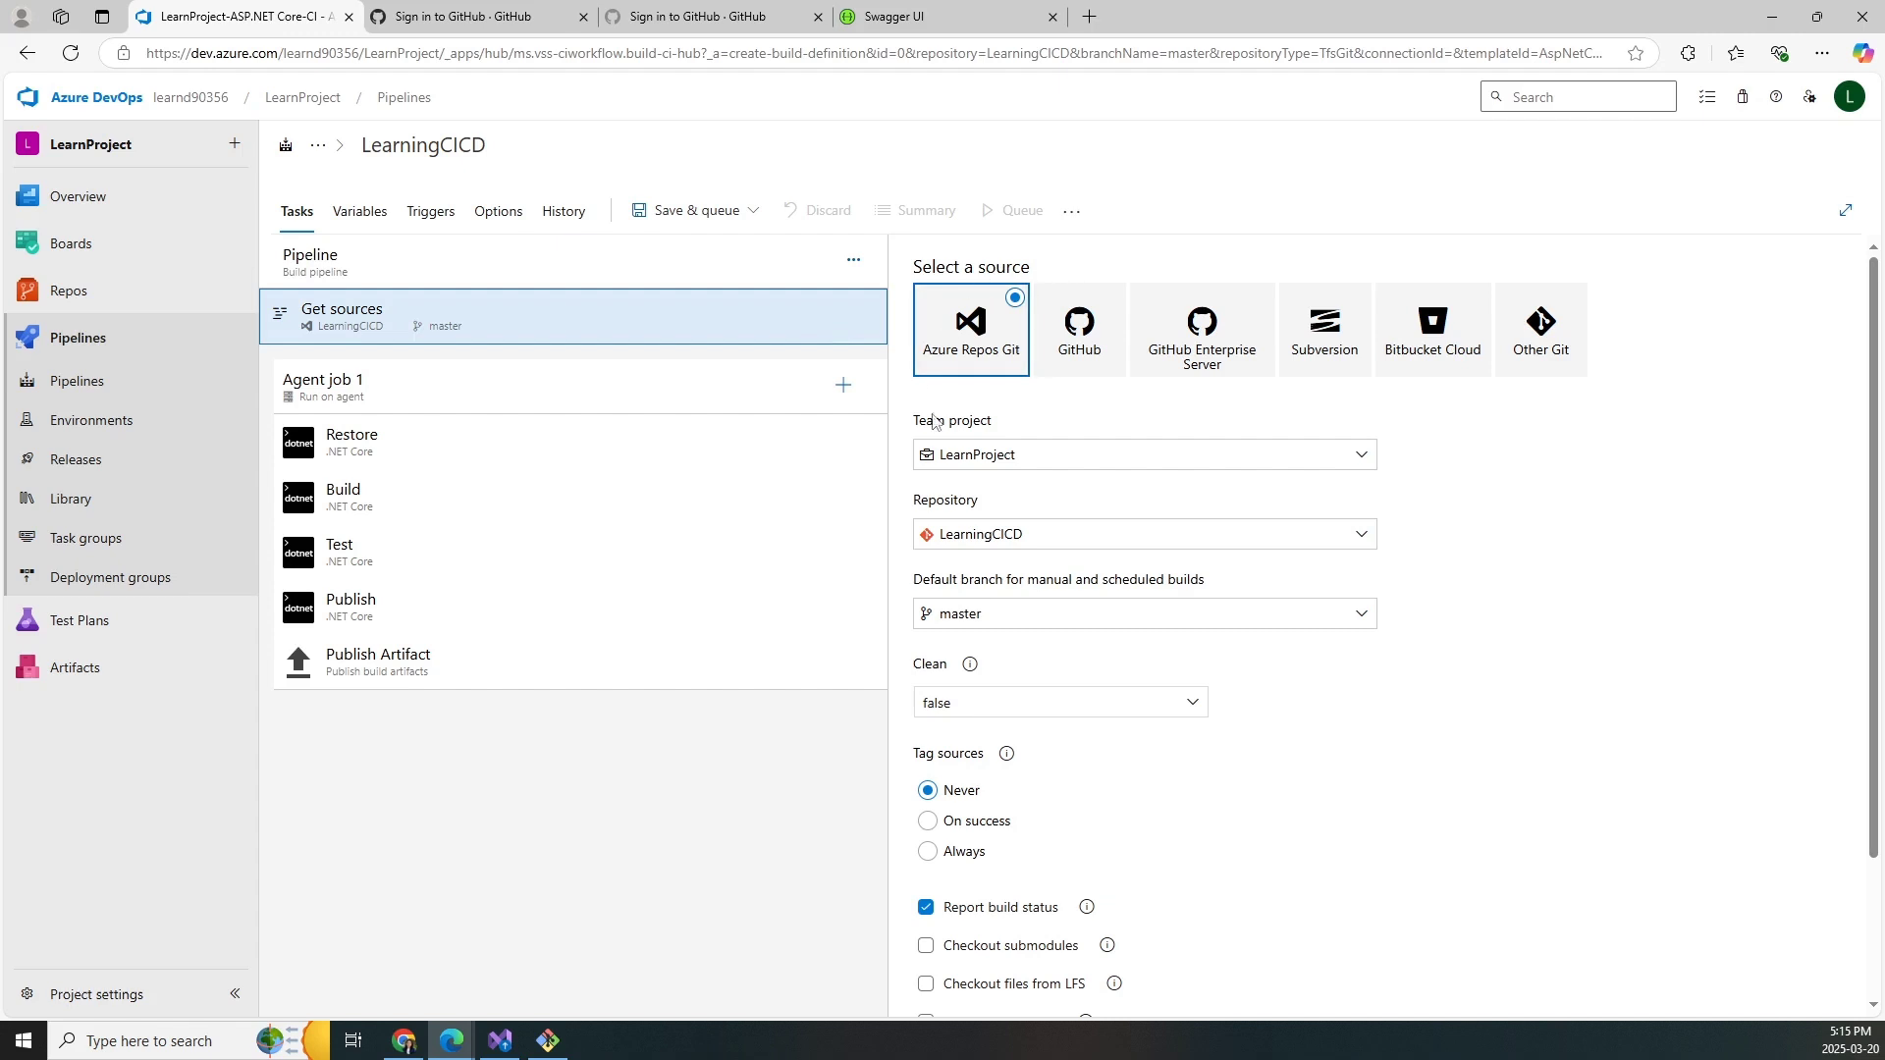
scroll(1136, 900, "down", 2)
scroll(1135, 900, "up", 2)
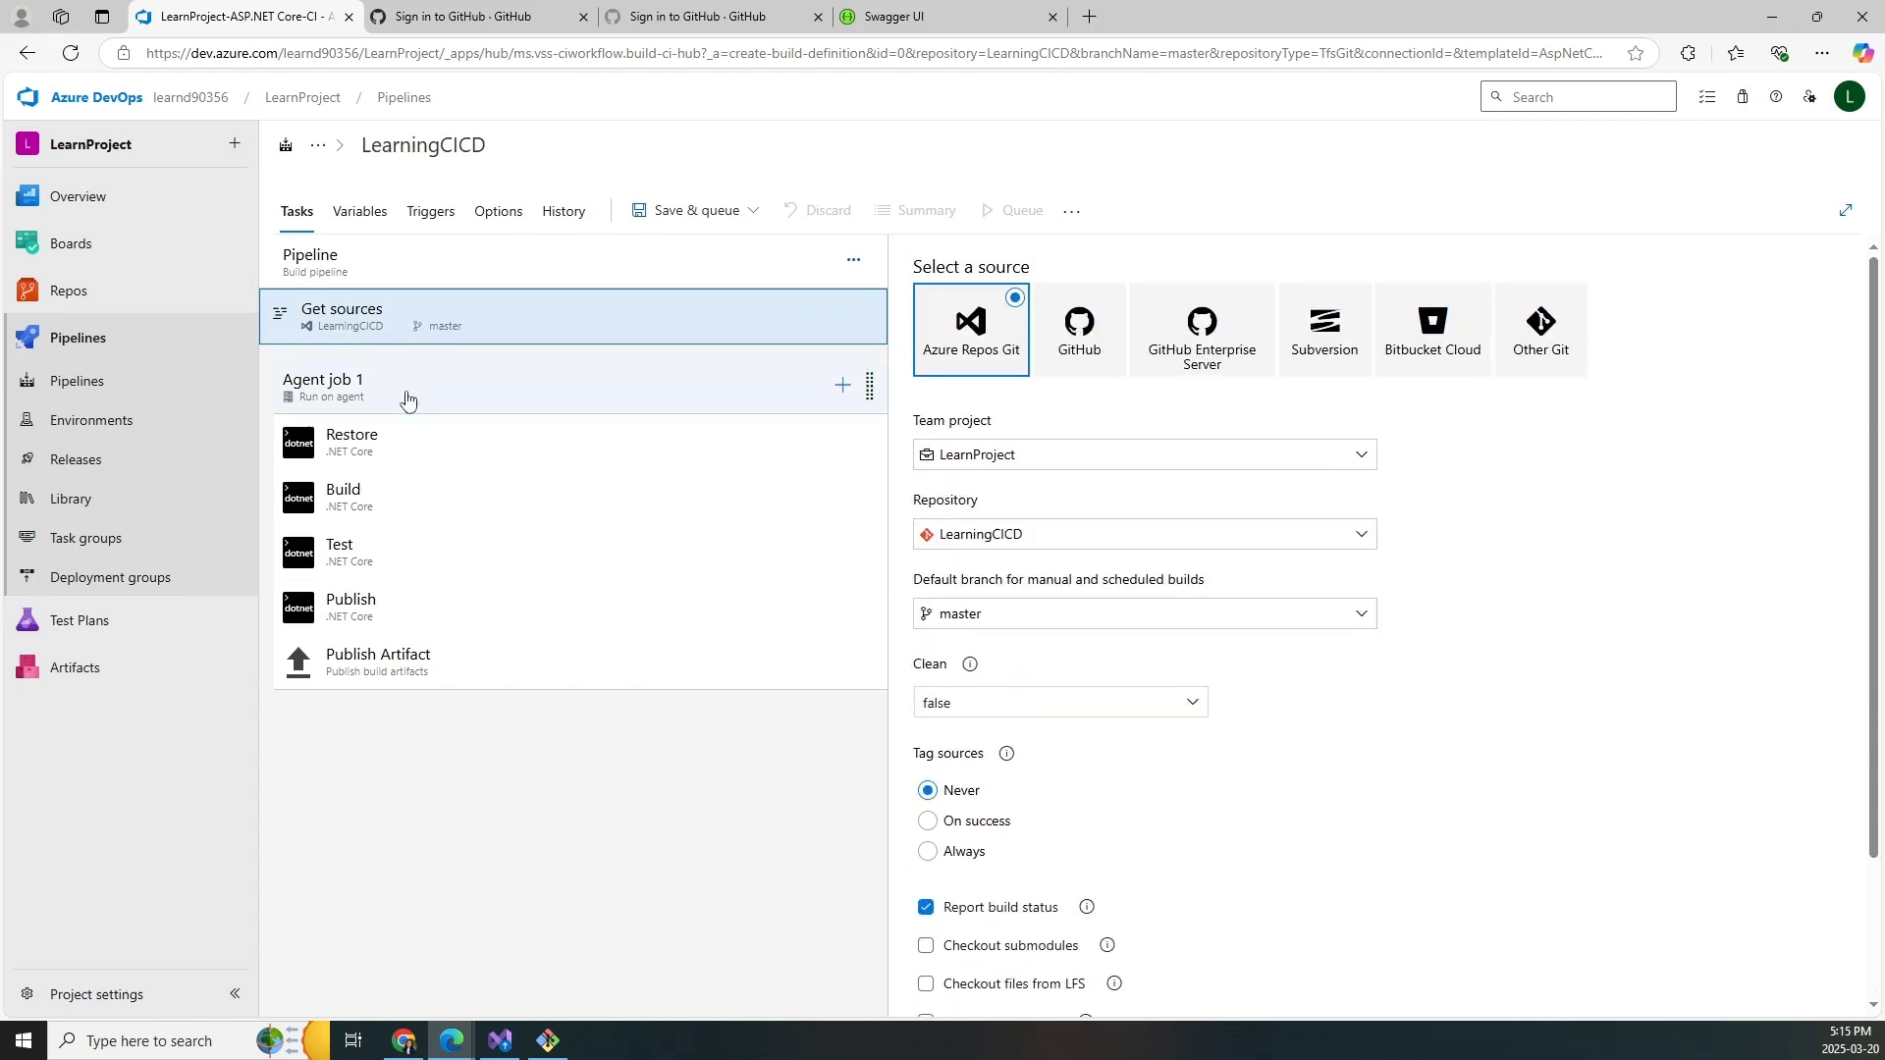
left_click(348, 387)
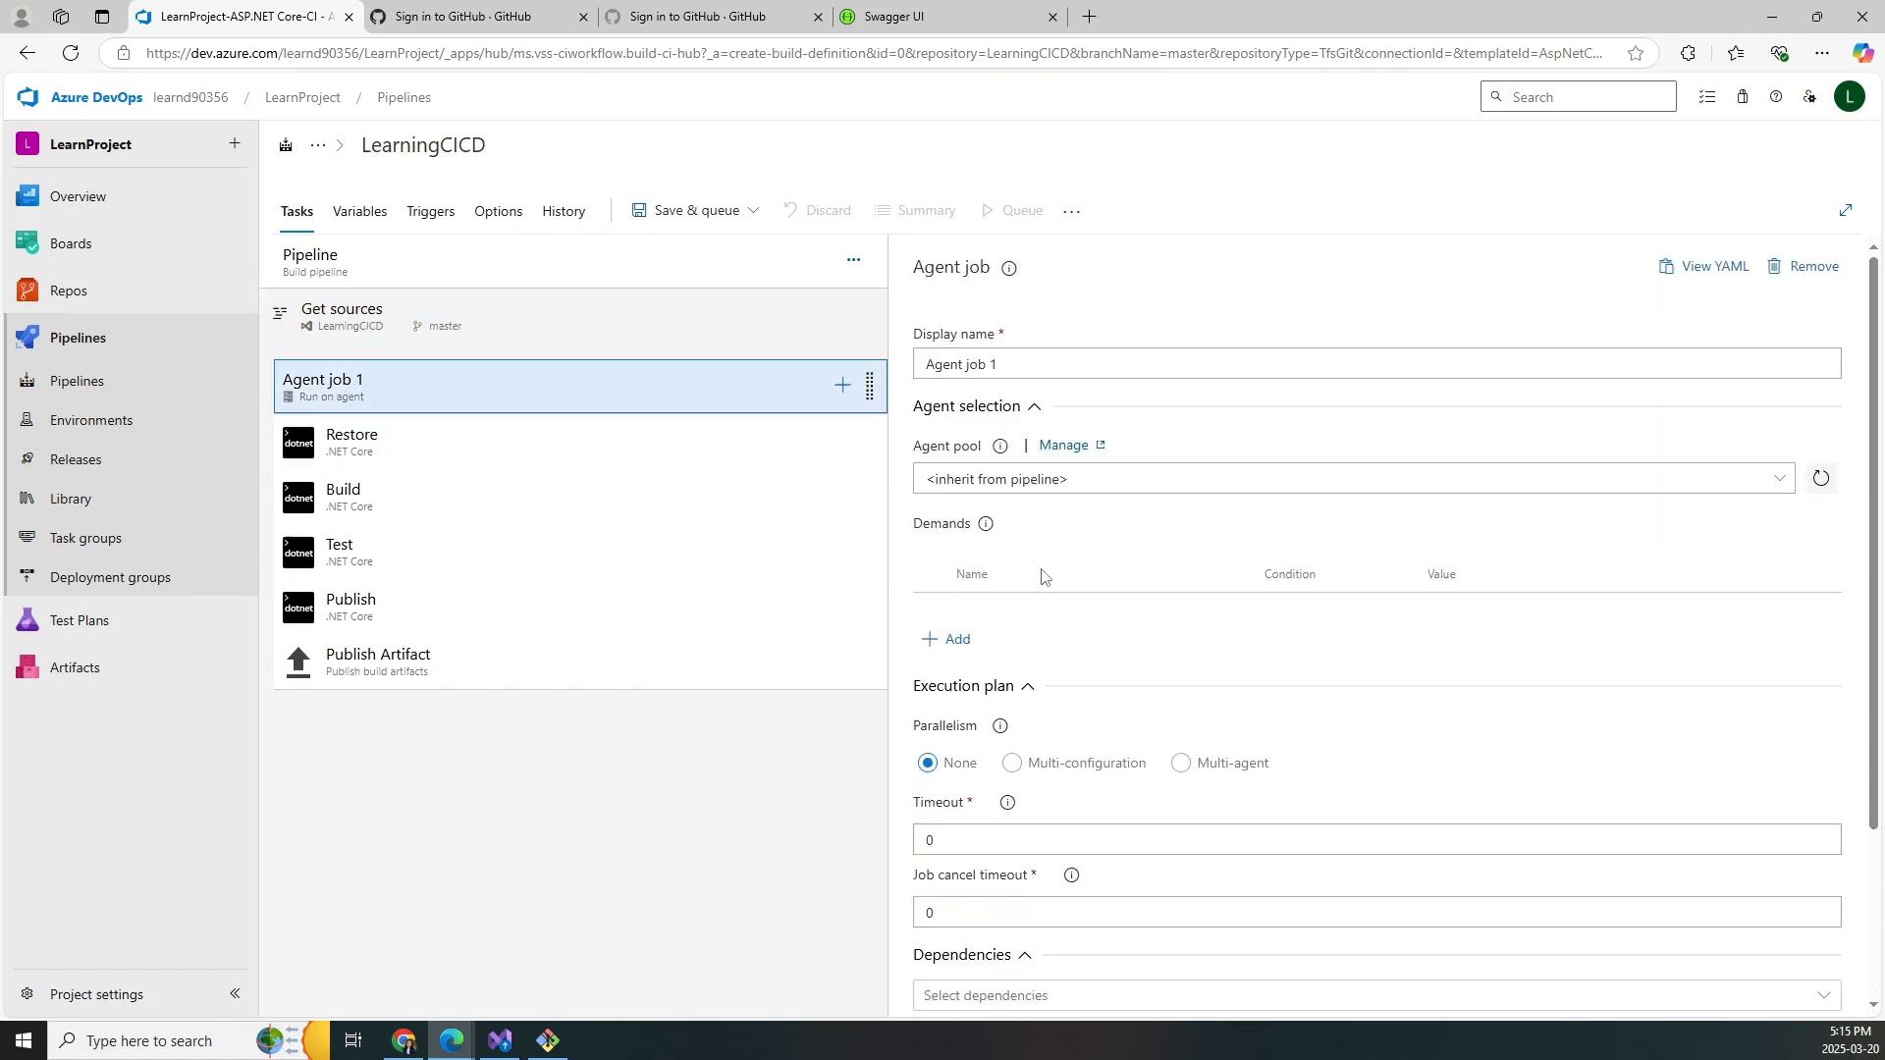
left_click(841, 384)
scroll(1192, 491, "down", 3)
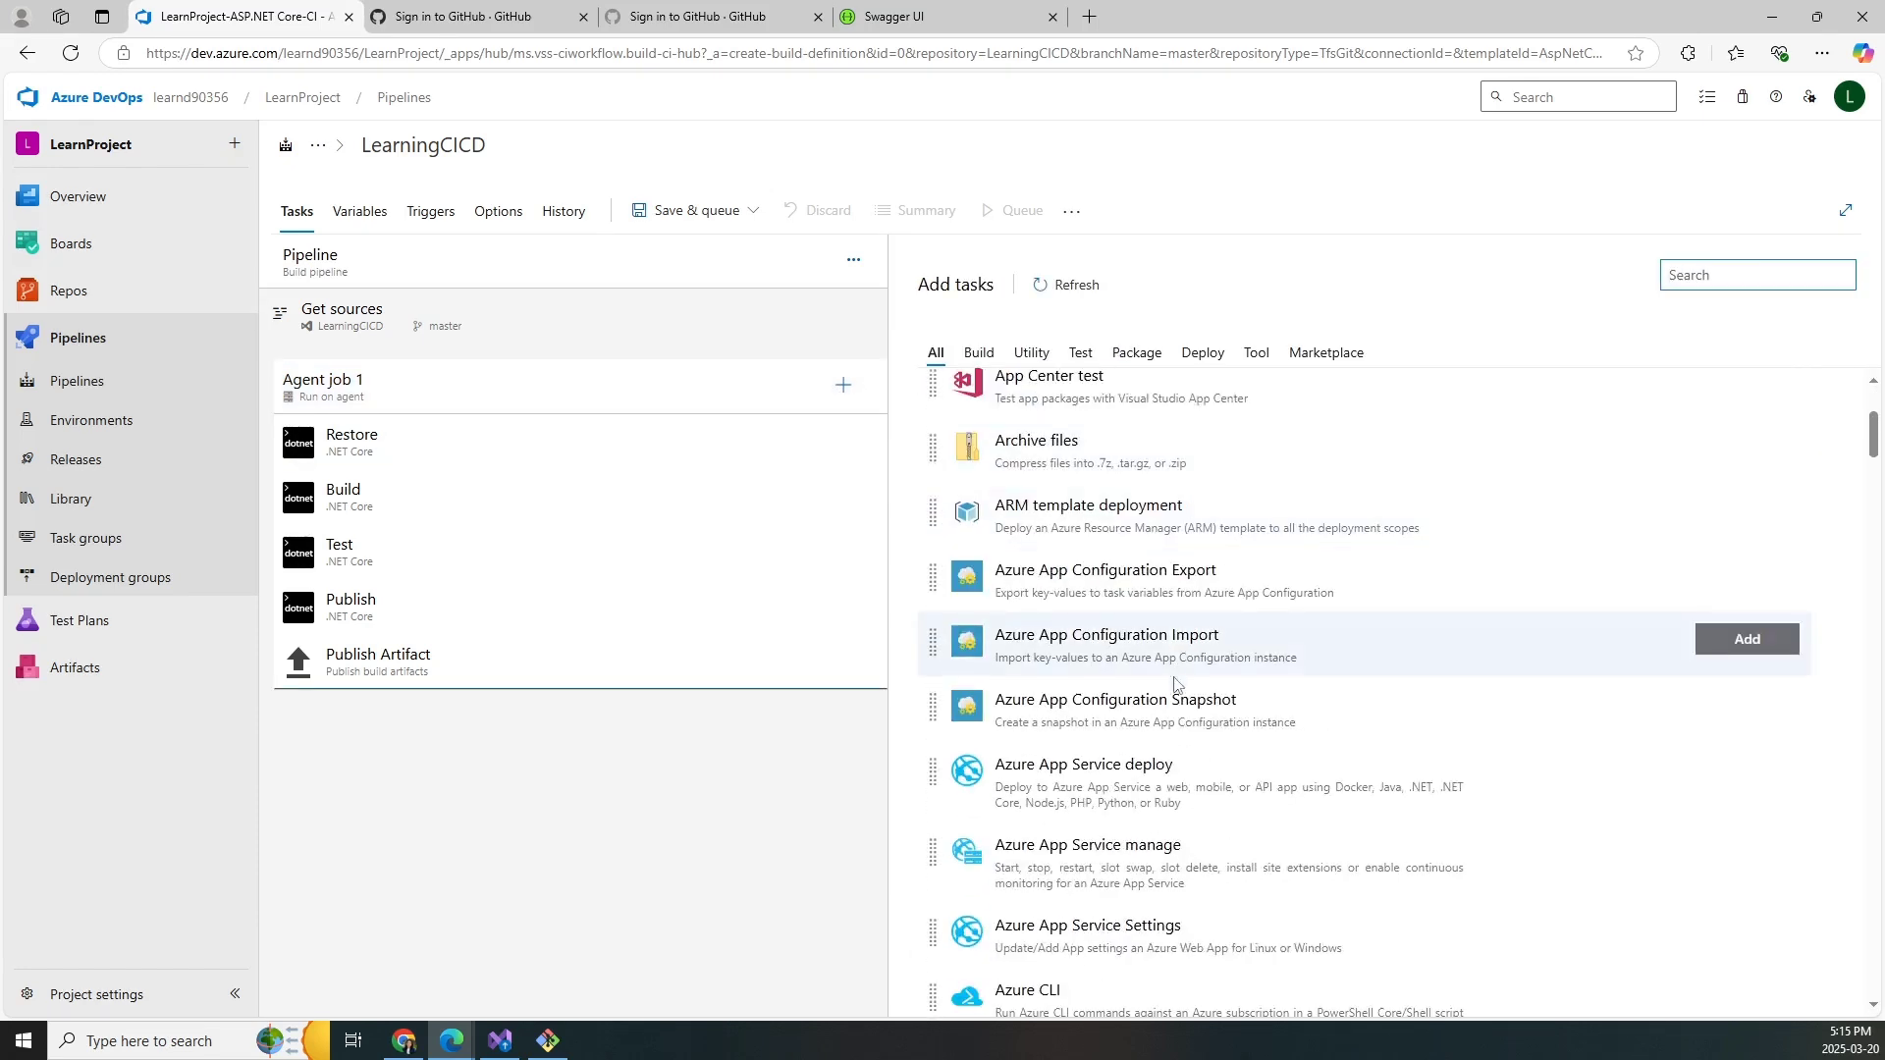
left_click(736, 402)
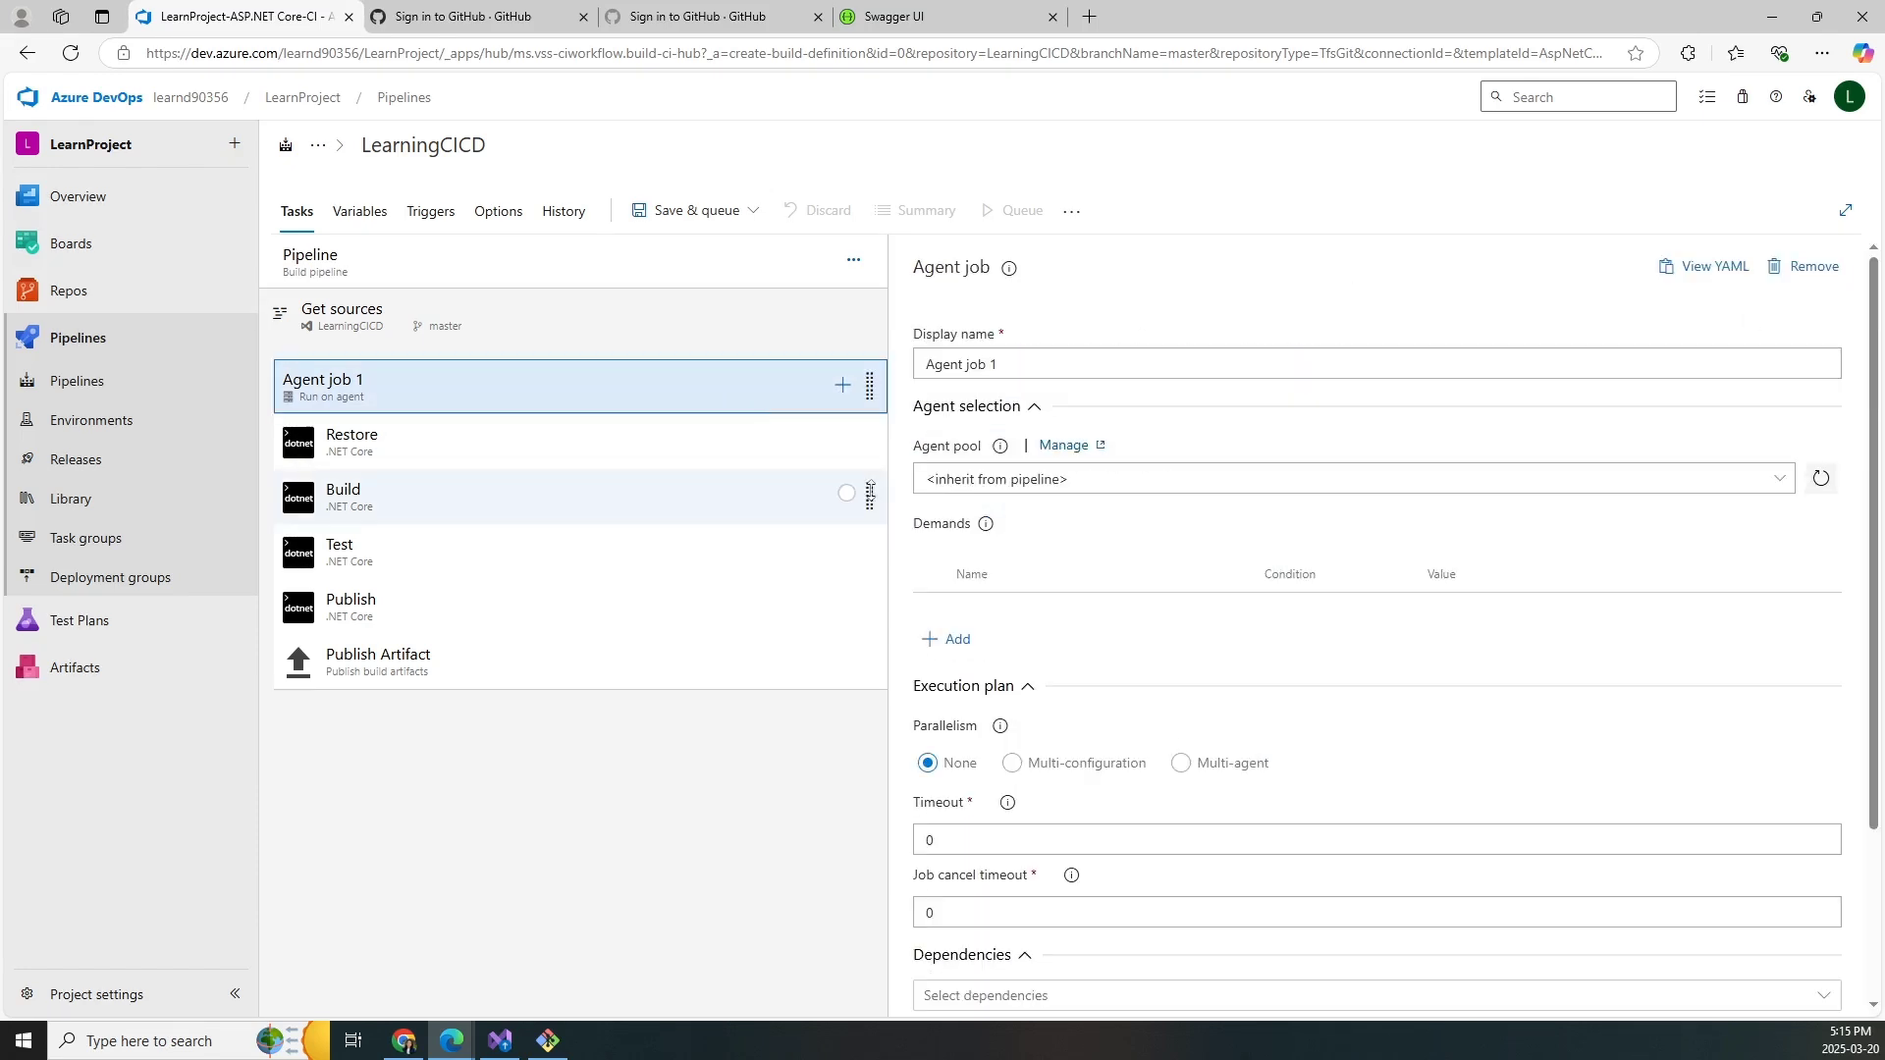
- Try a demand on Agent job 1 requiring Agent.Name to equal servername, and delete that demand again
left_click_drag(914, 531, 981, 535)
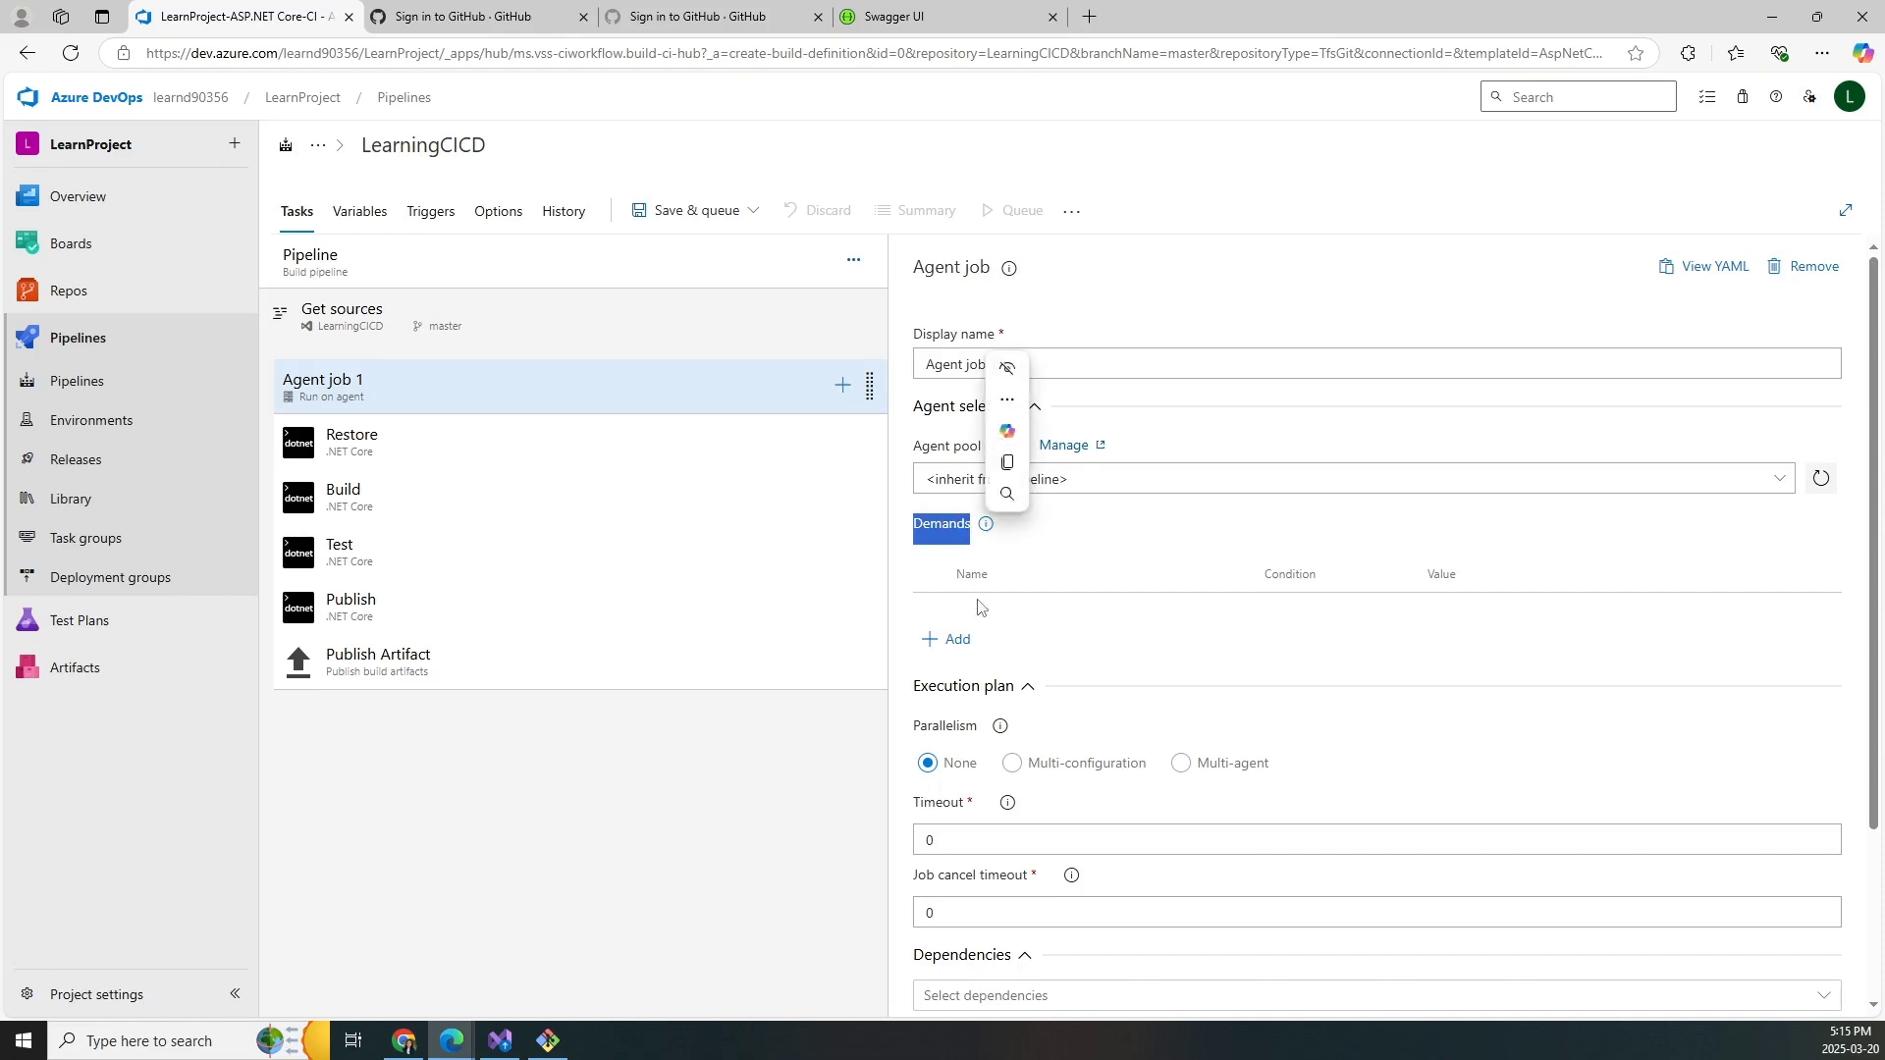
left_click(950, 639)
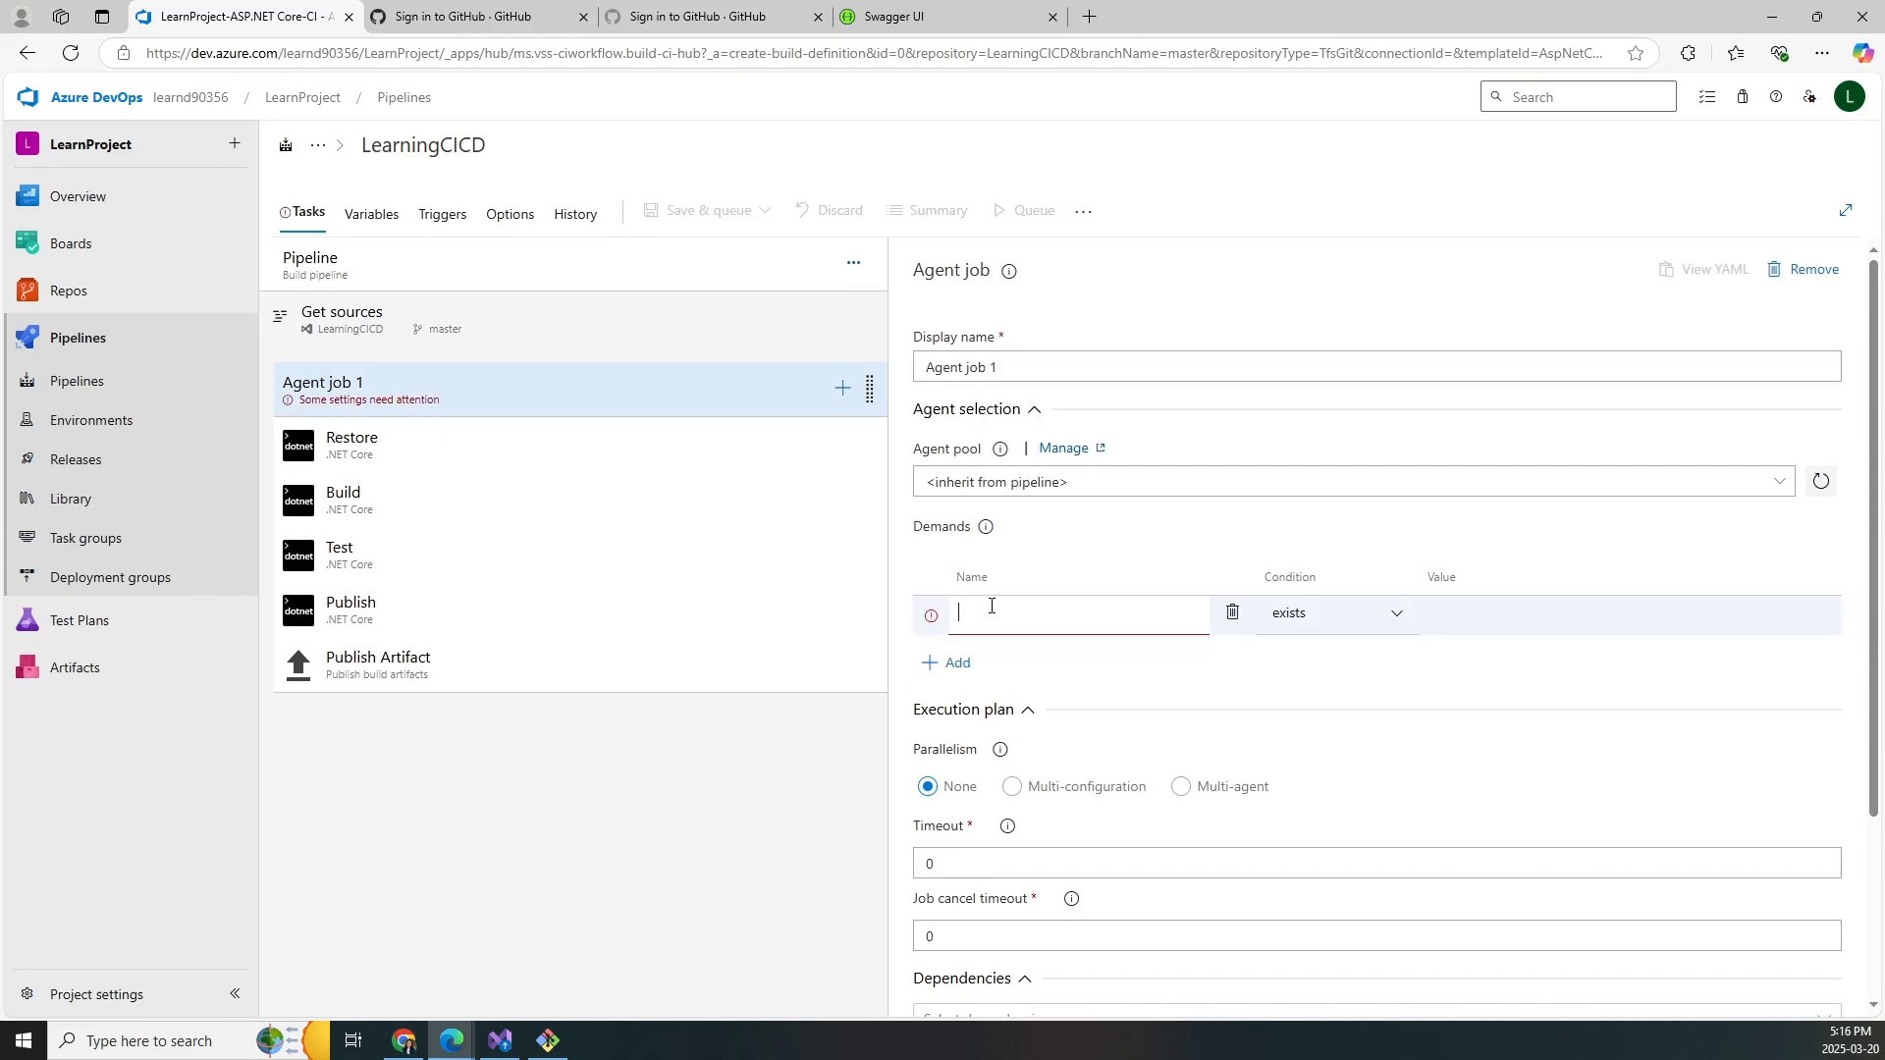
type("Agent")
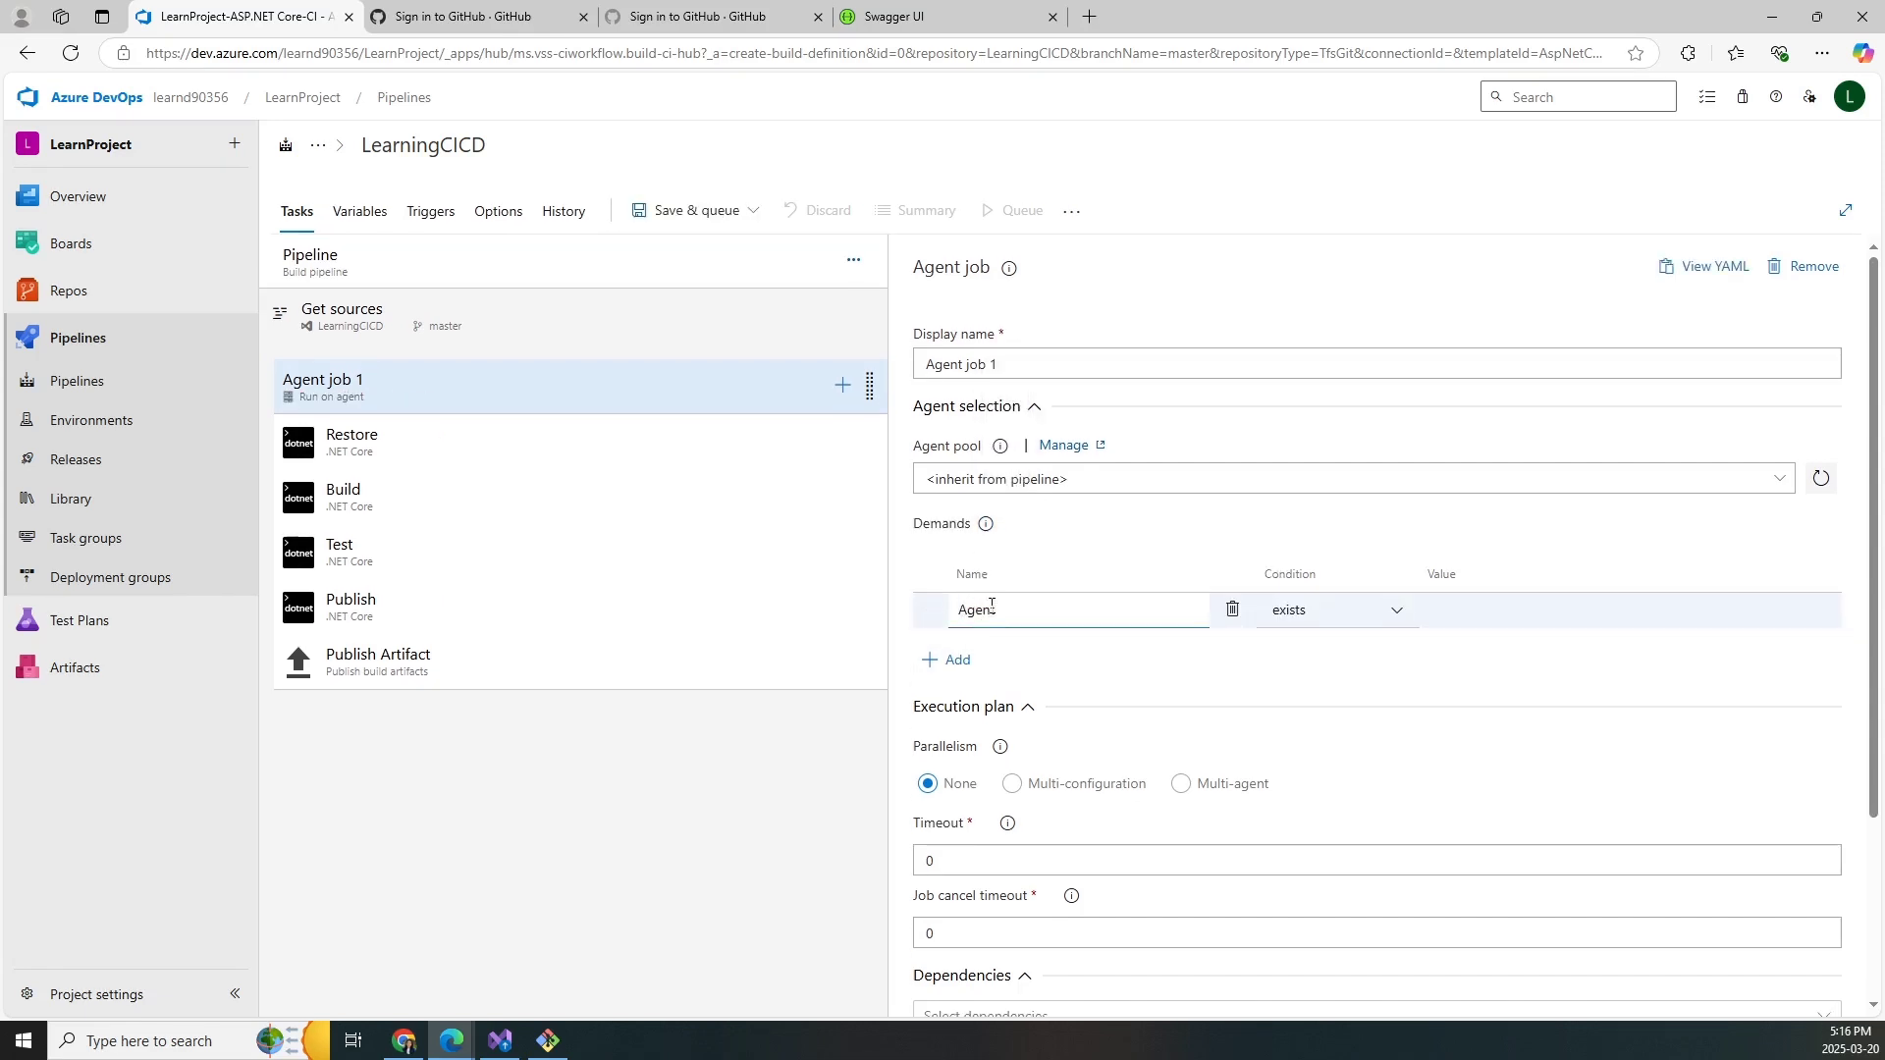
type(".Name")
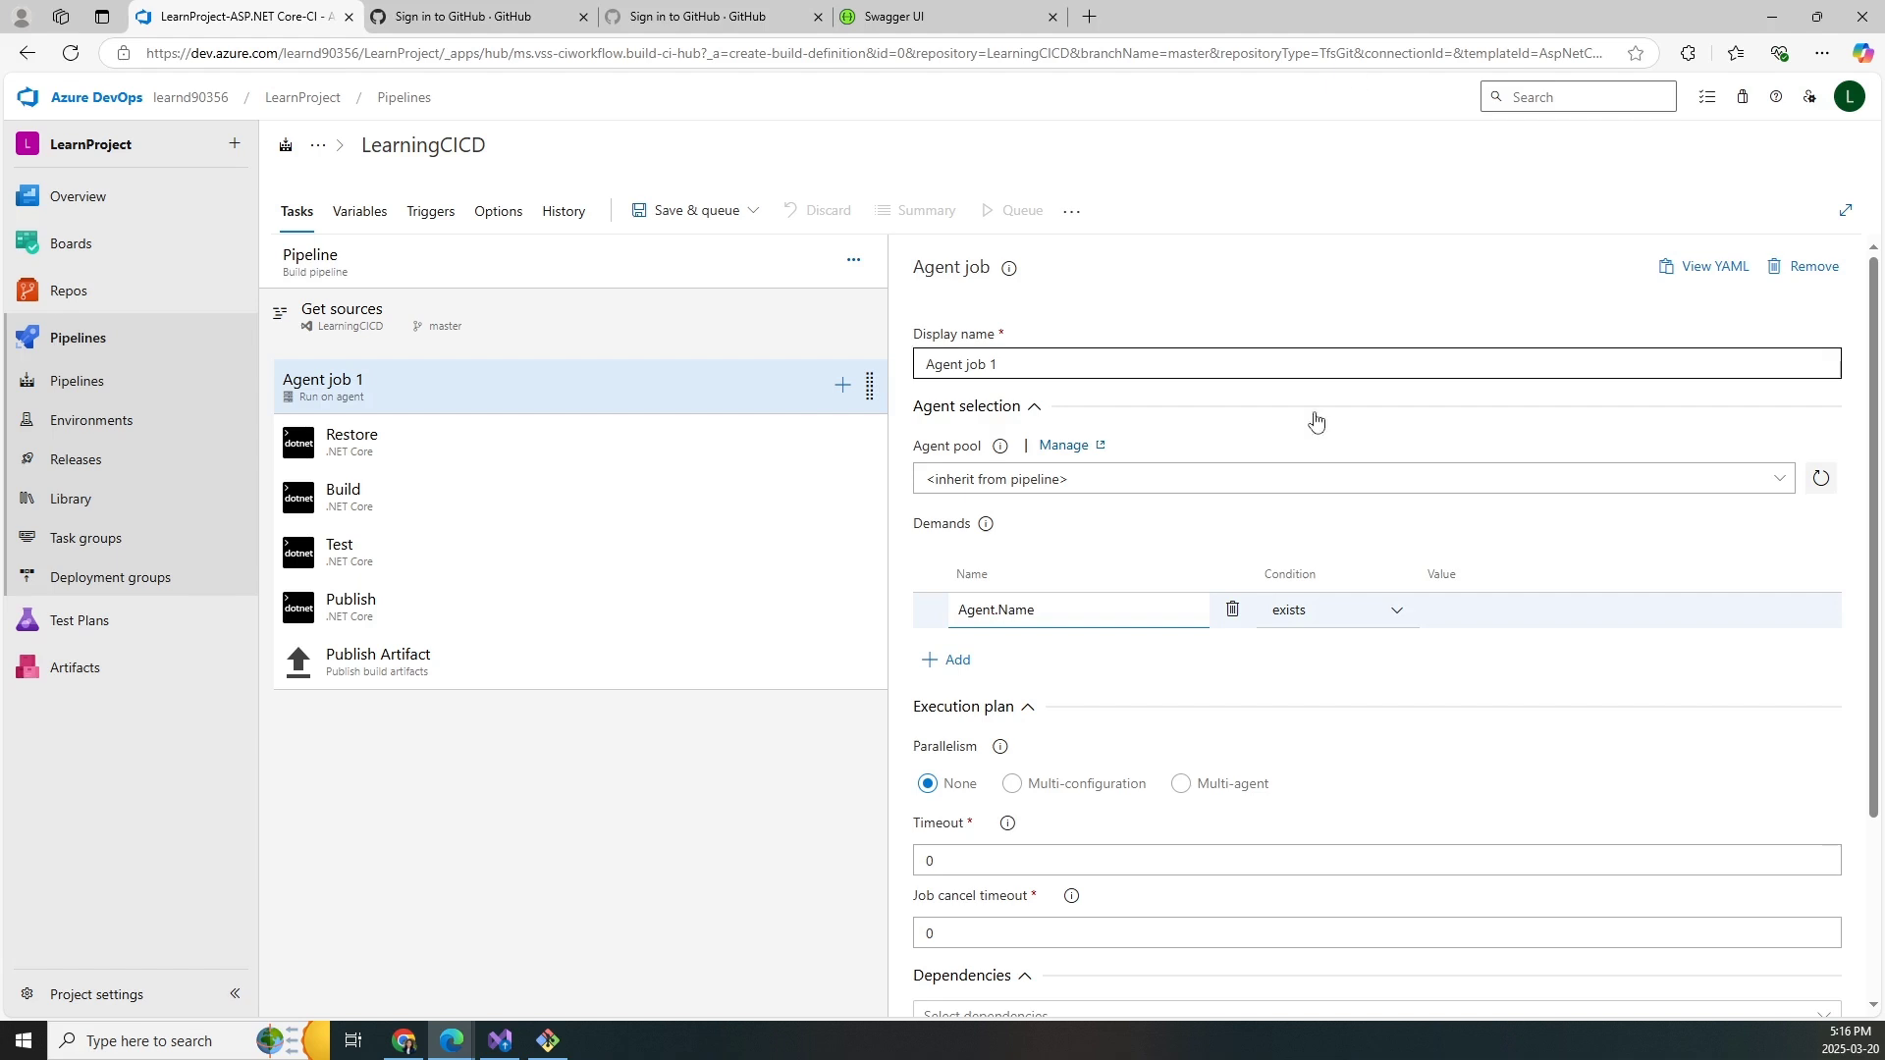
left_click(1322, 613)
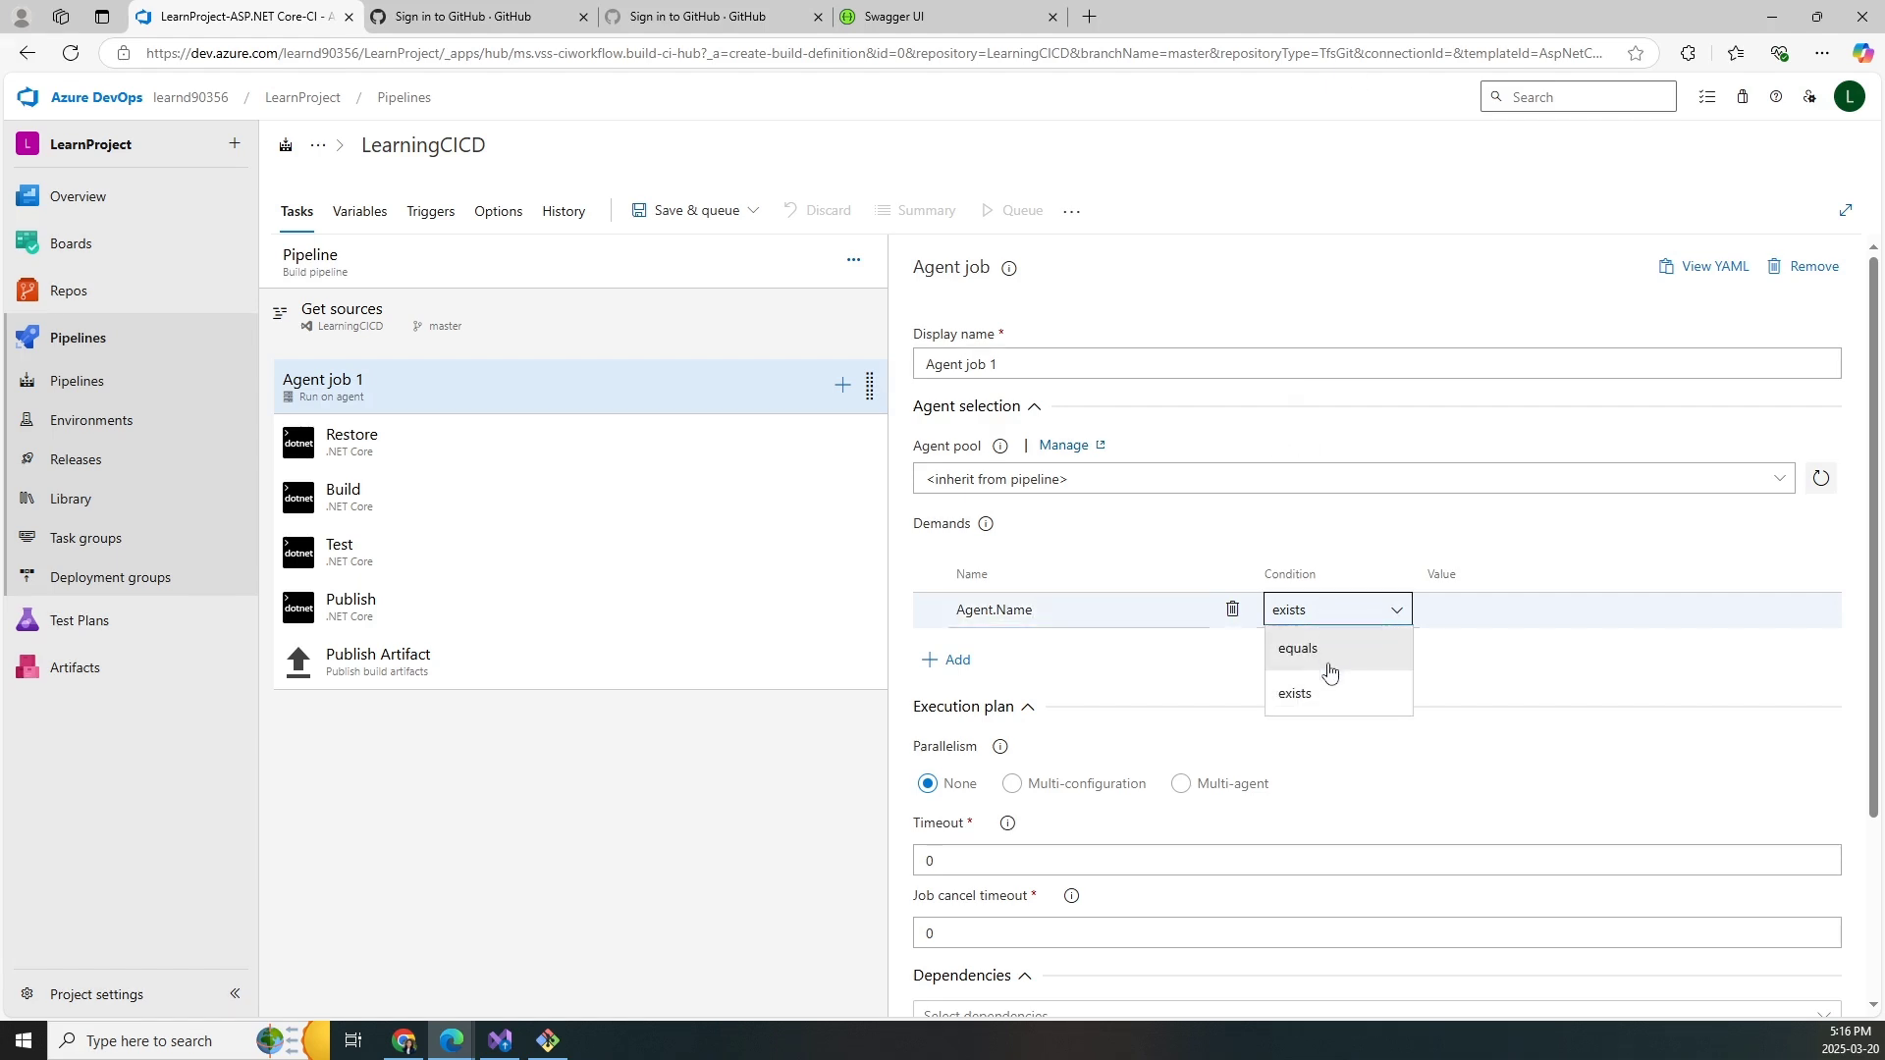
left_click(1305, 693)
left_click(1452, 636)
type("servername")
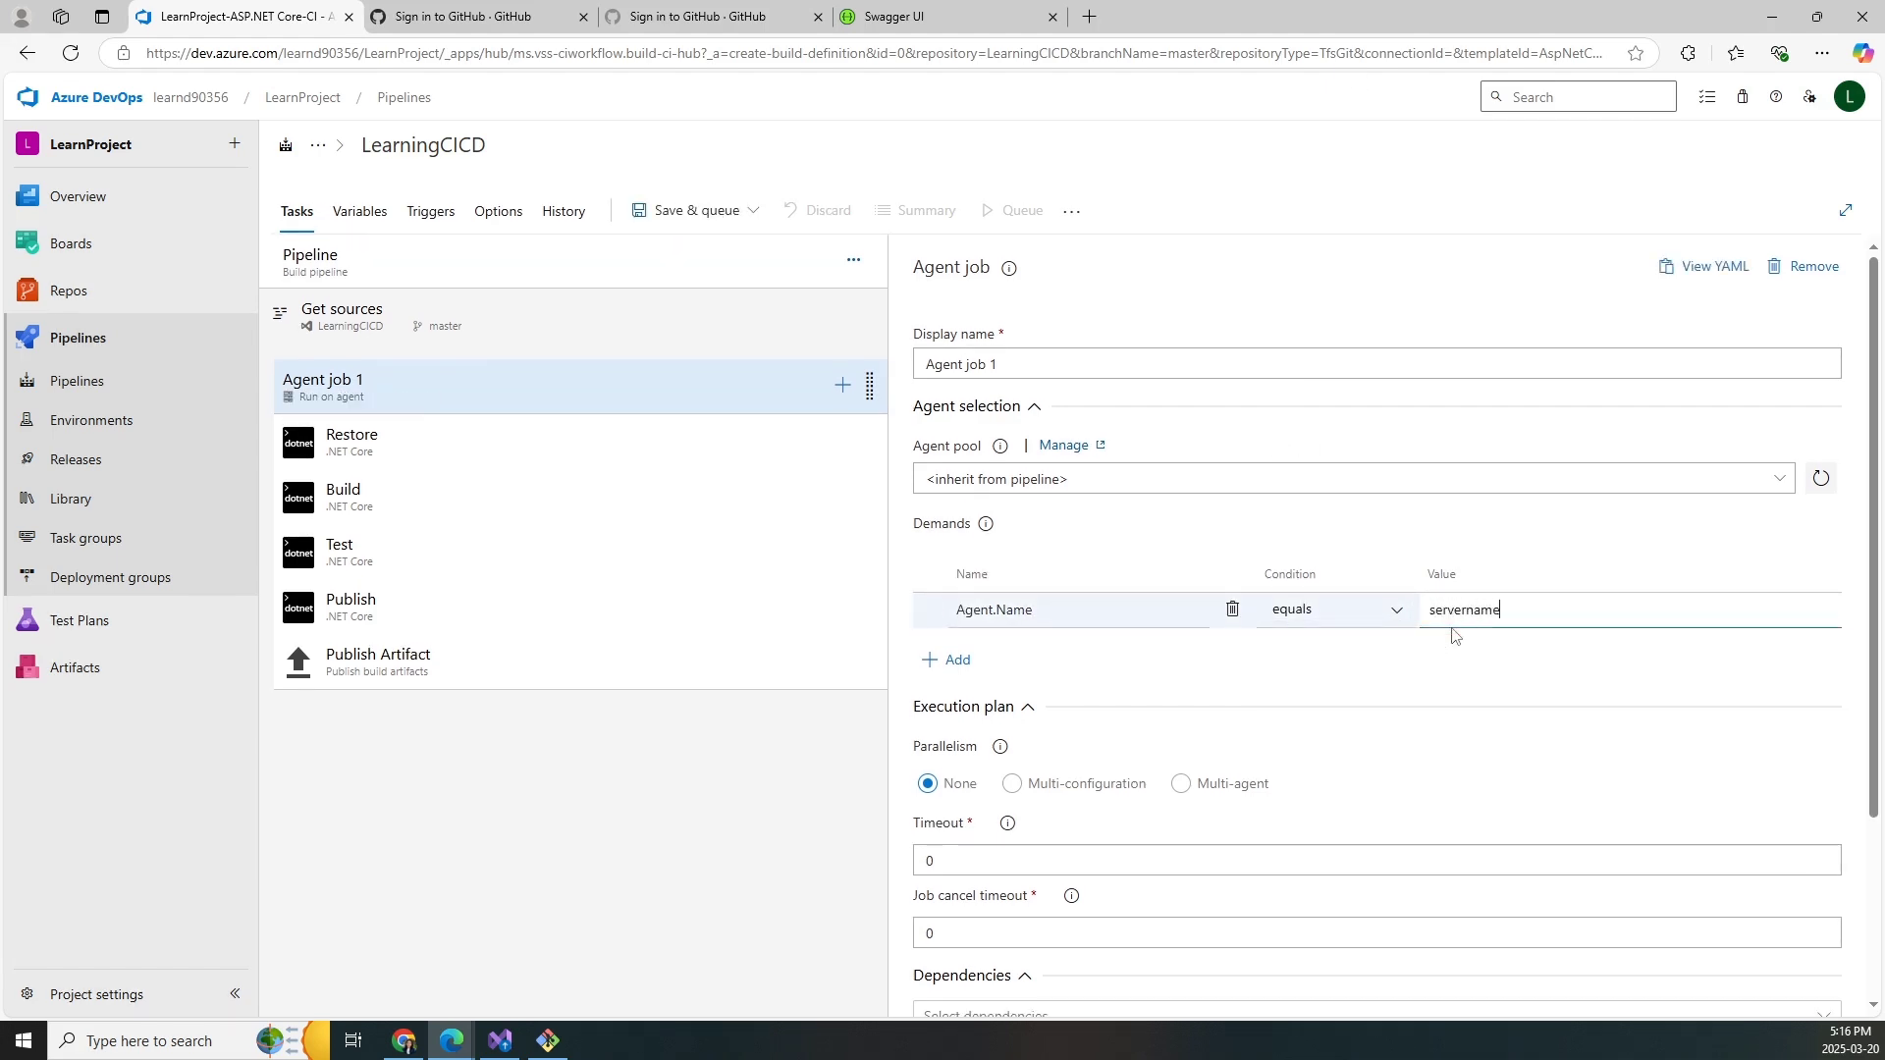
left_click(1232, 610)
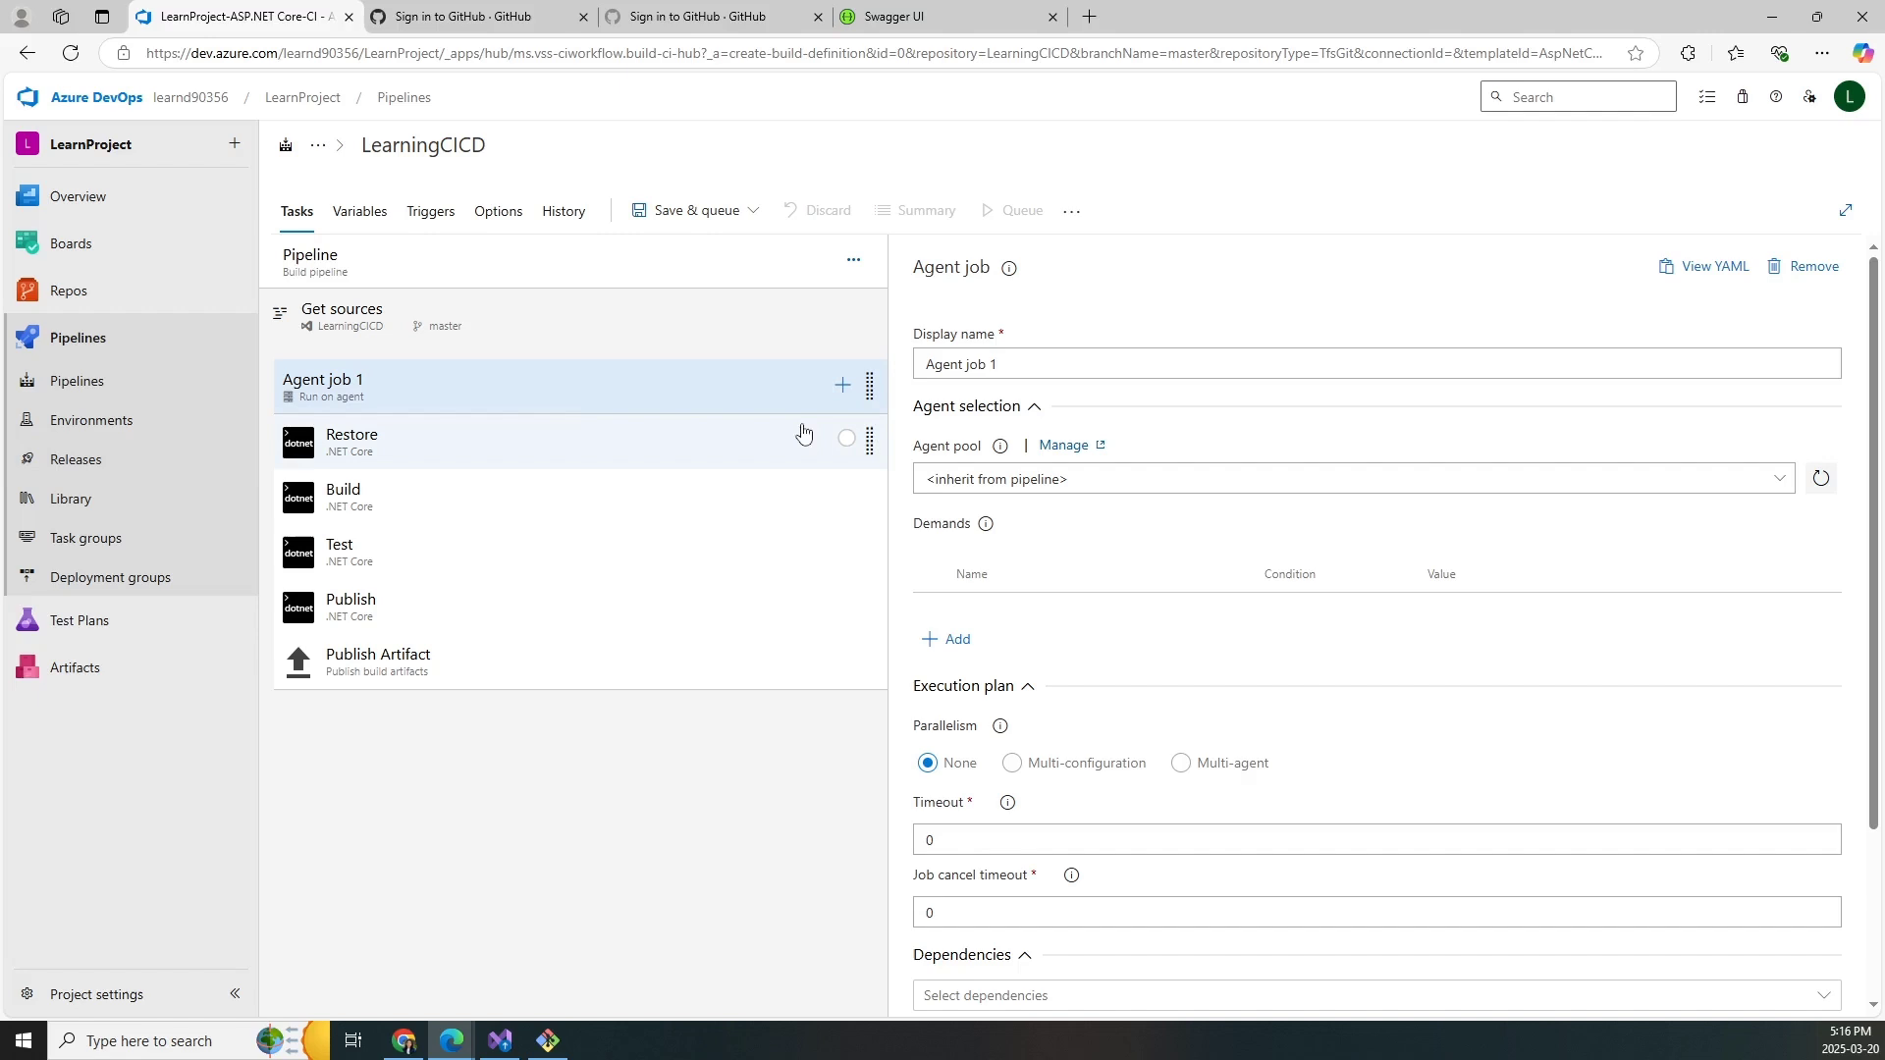
- Find the Use .NET Core task by searching ".net core", add it to Agent job 1 and place it before Restore
left_click(842, 385)
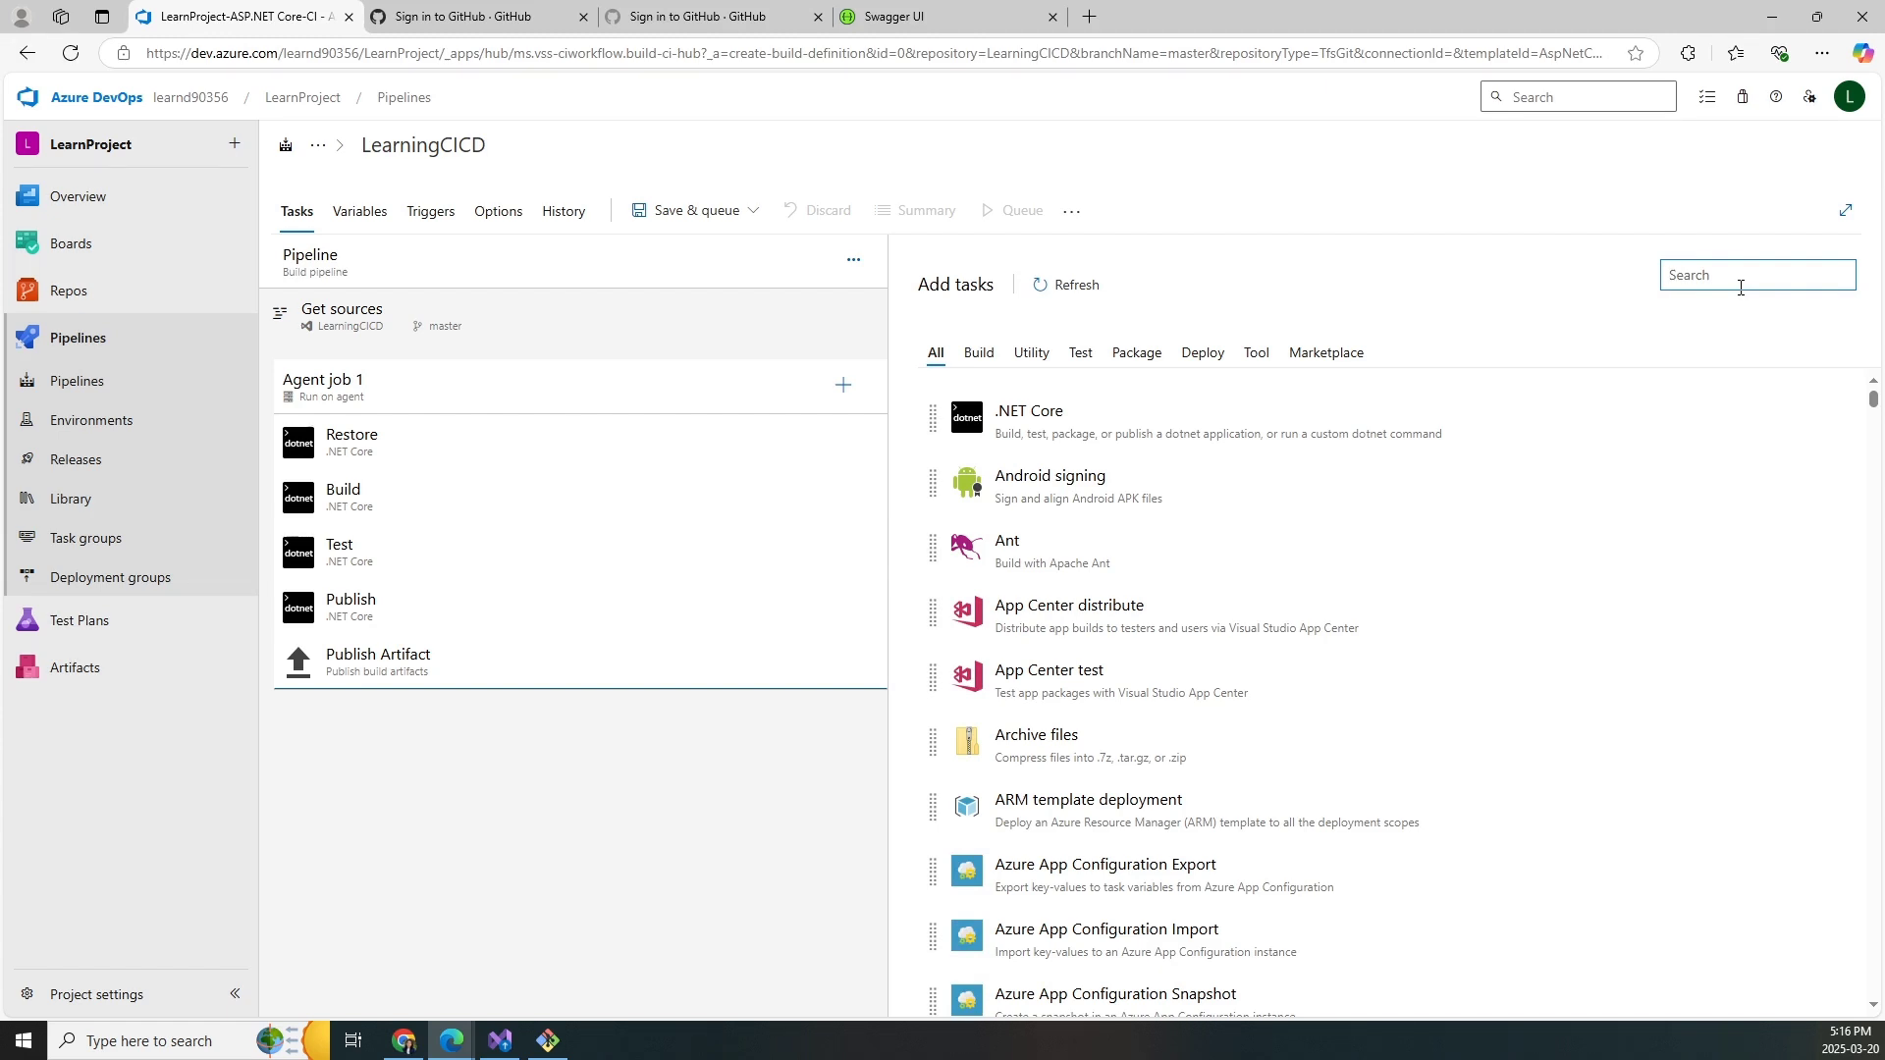
type(".net core")
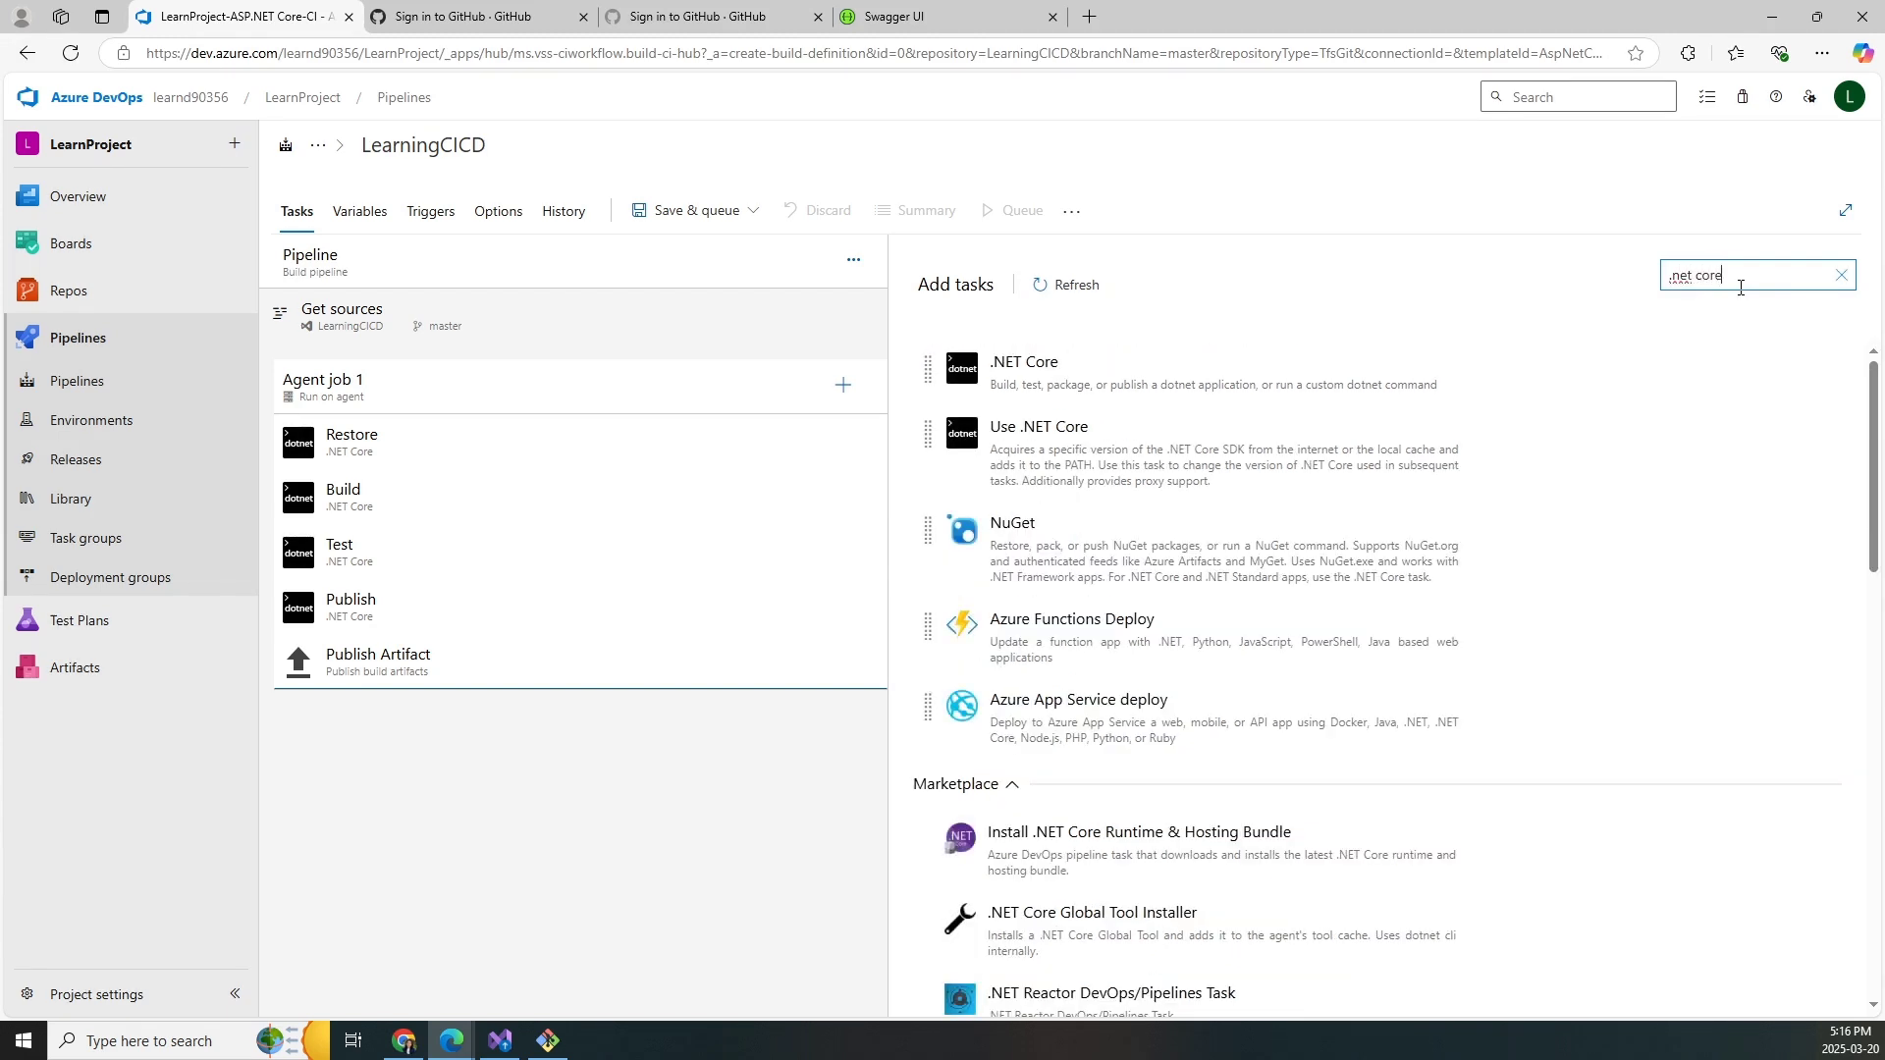
mouse_move(1652, 420)
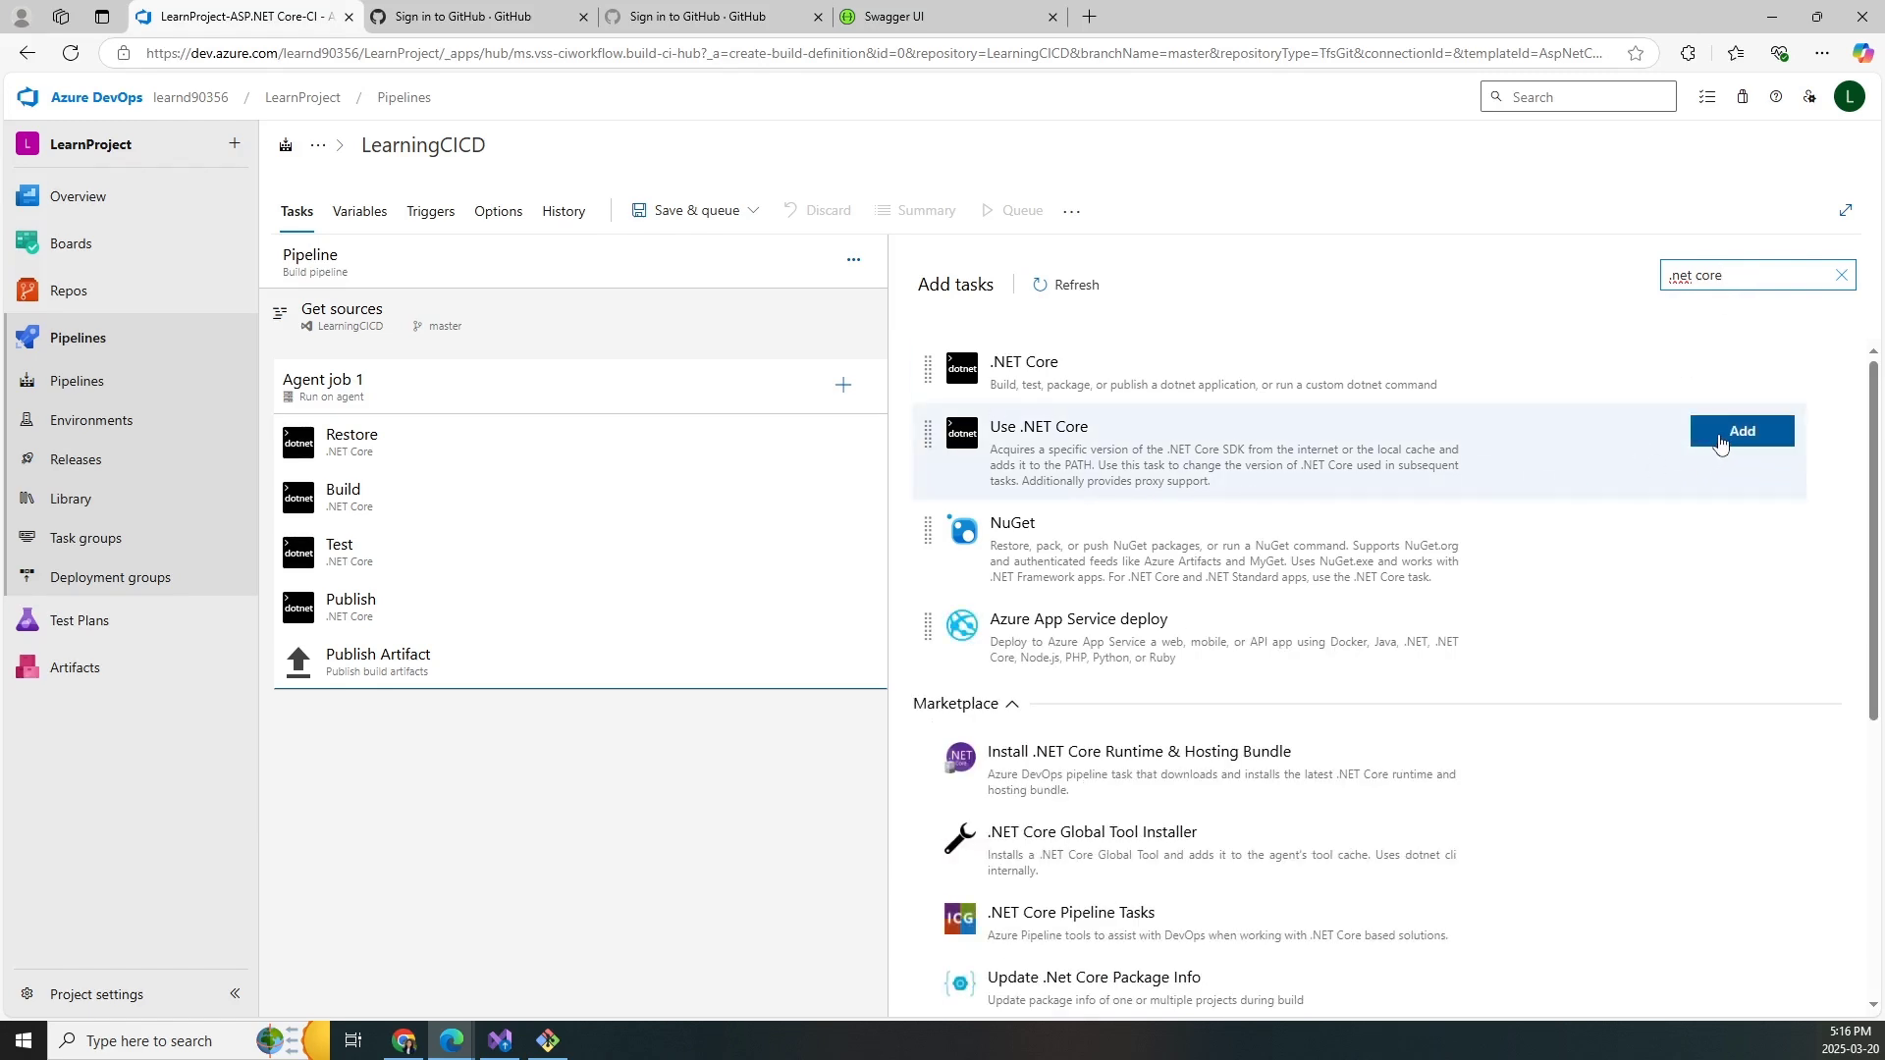
left_click(1735, 432)
left_click_drag(451, 724, 465, 444)
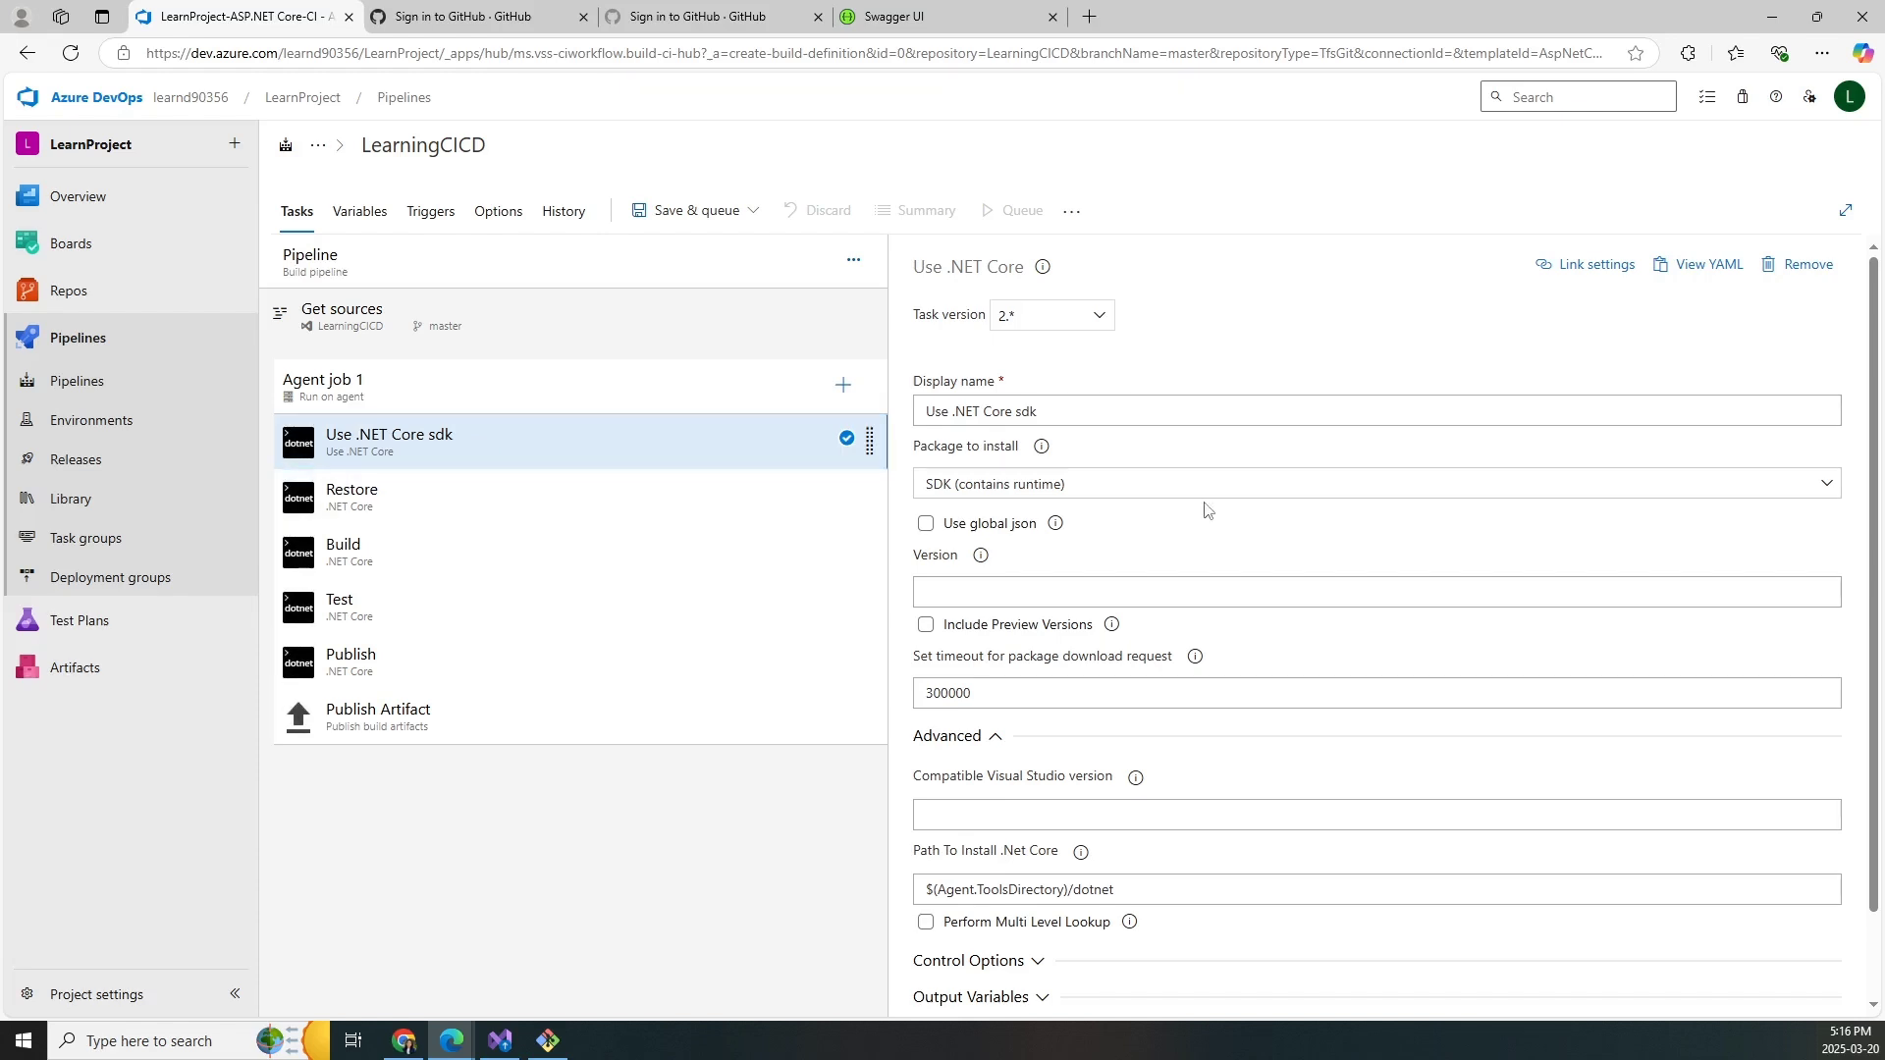
- Configure the Use .NET Core task to install the SDK (contains runtime) package, version 8.0.303
left_click(1119, 489)
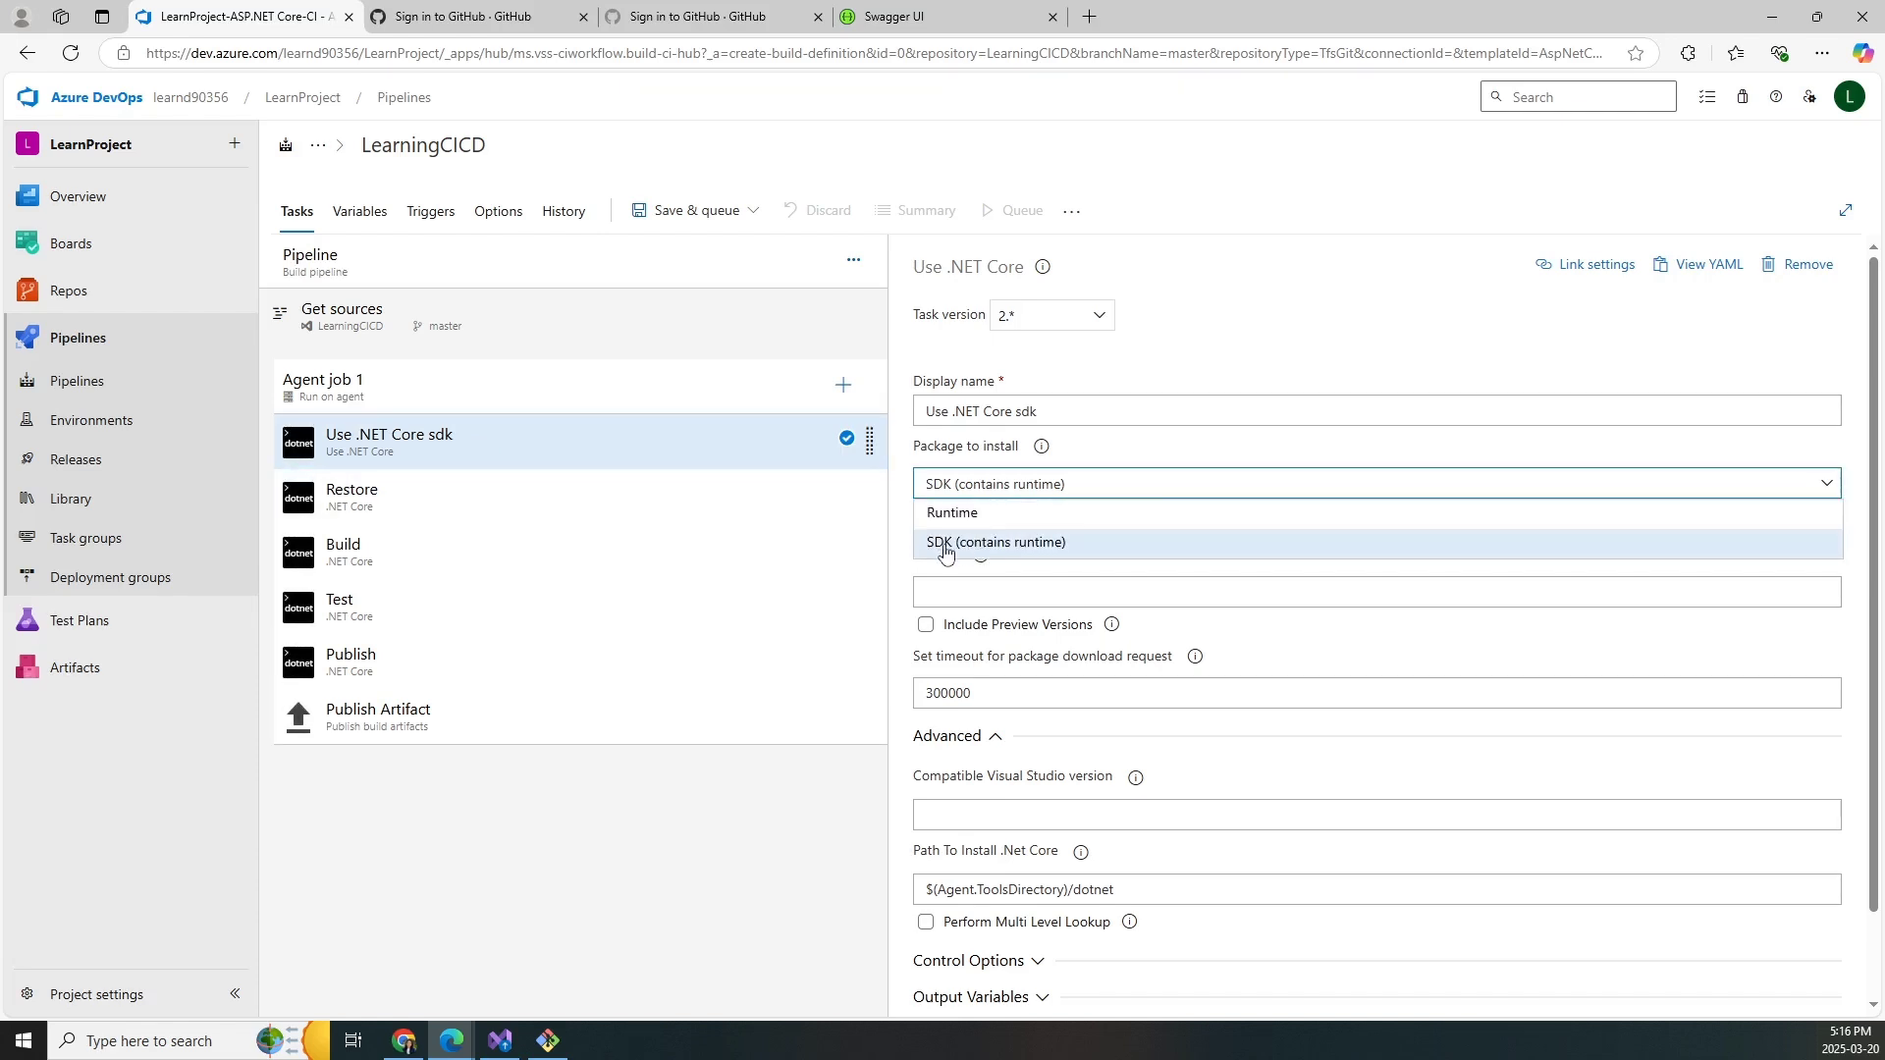
left_click(1042, 548)
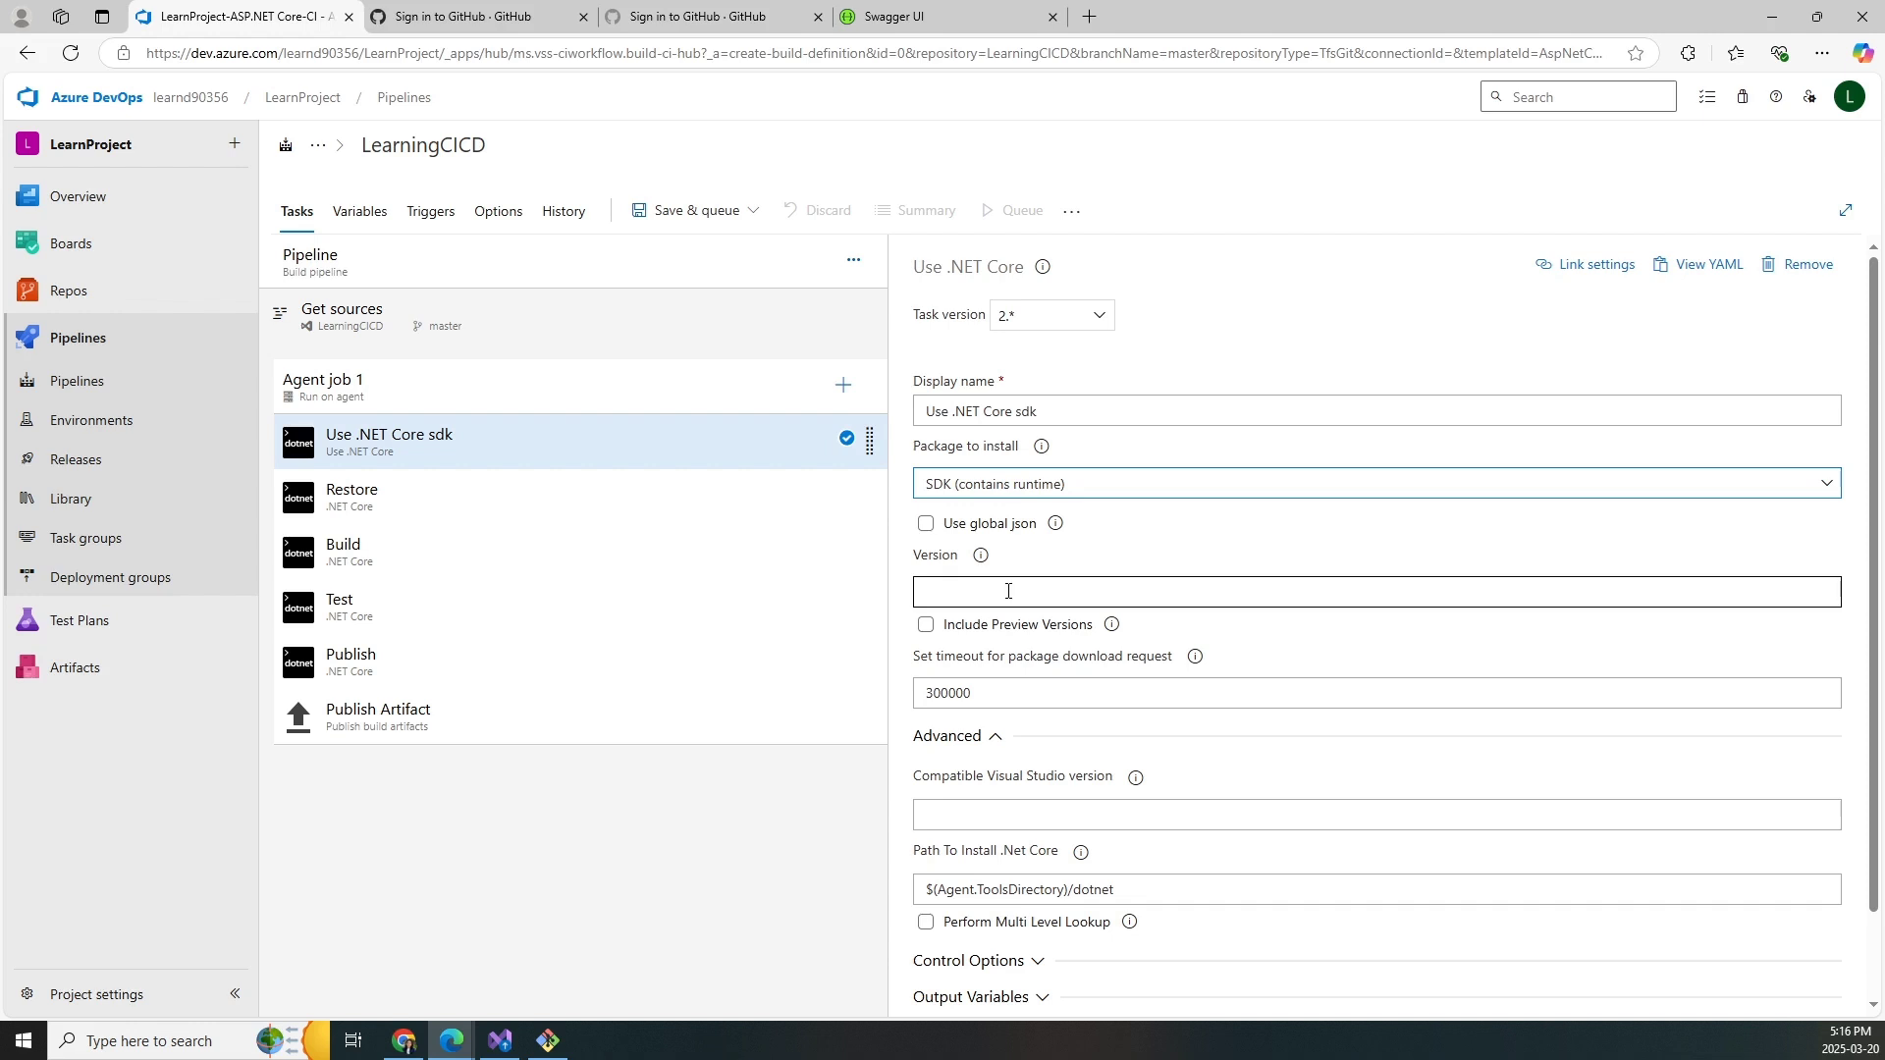
left_click(1009, 591)
type("8.0.")
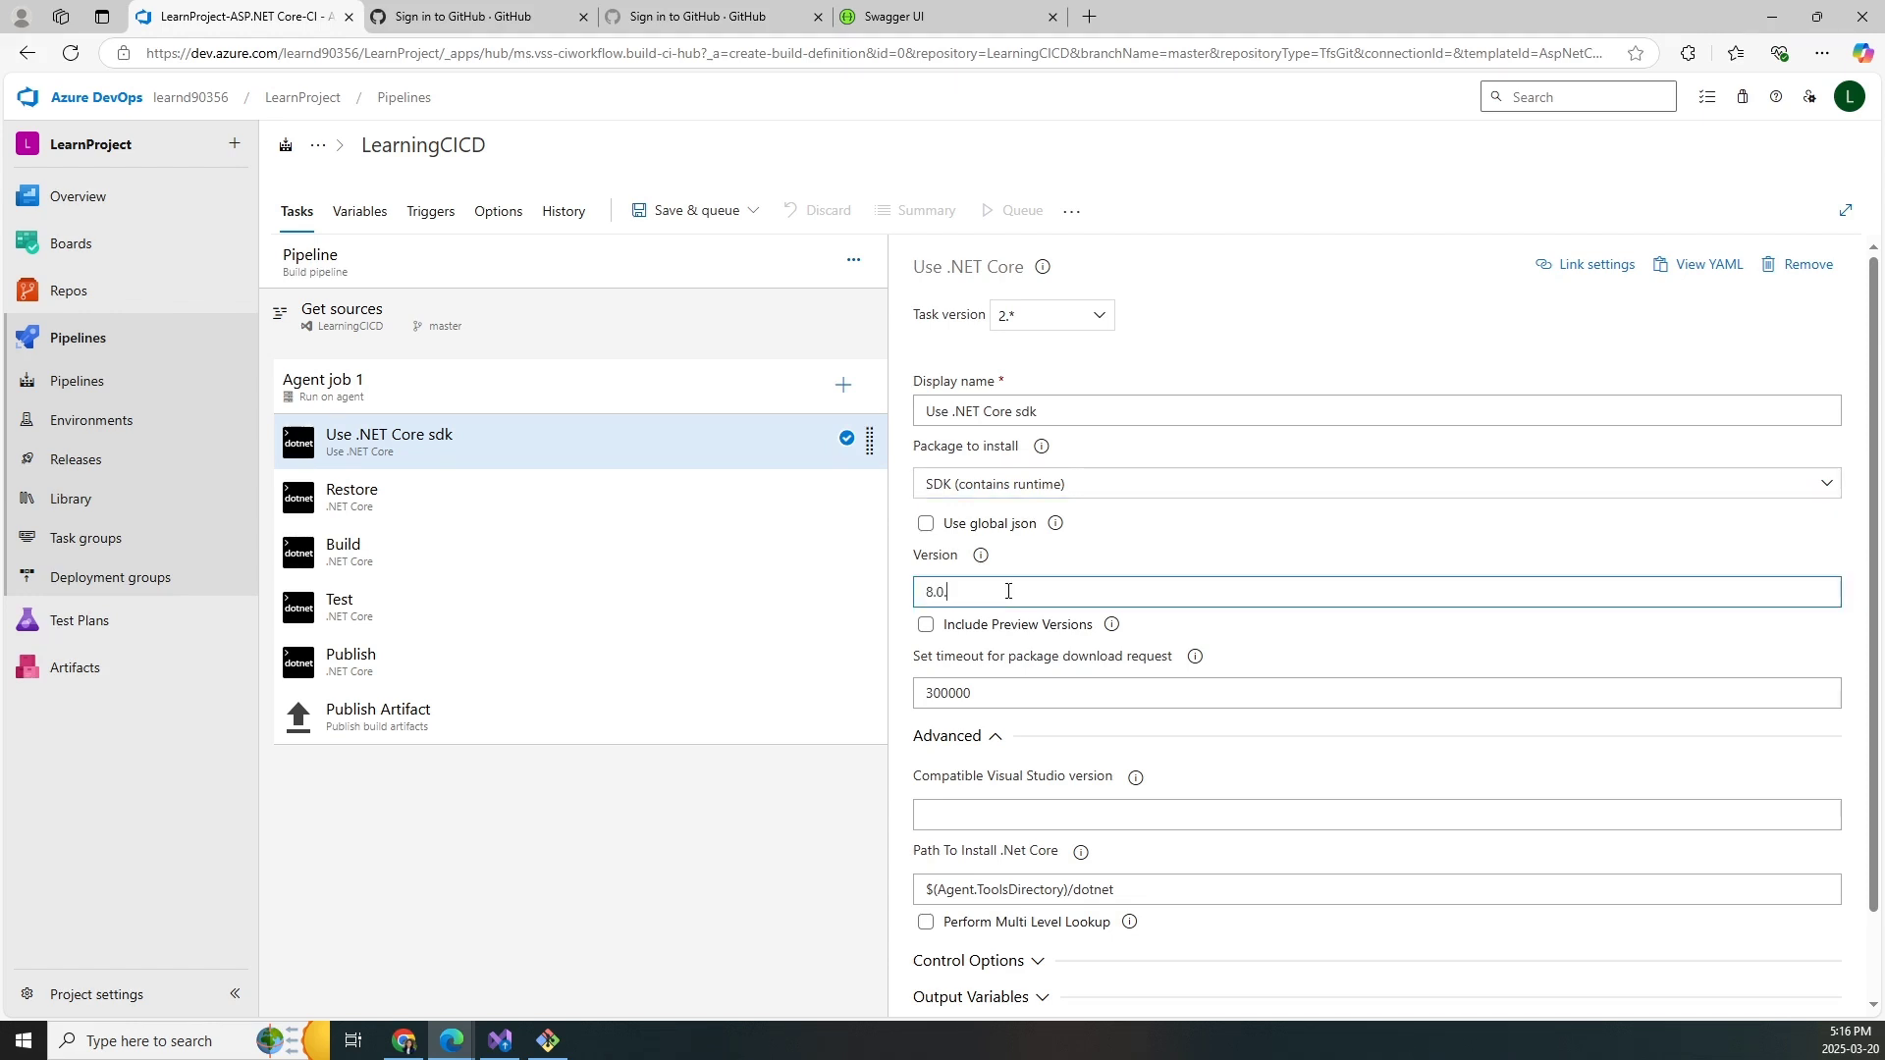
type("303")
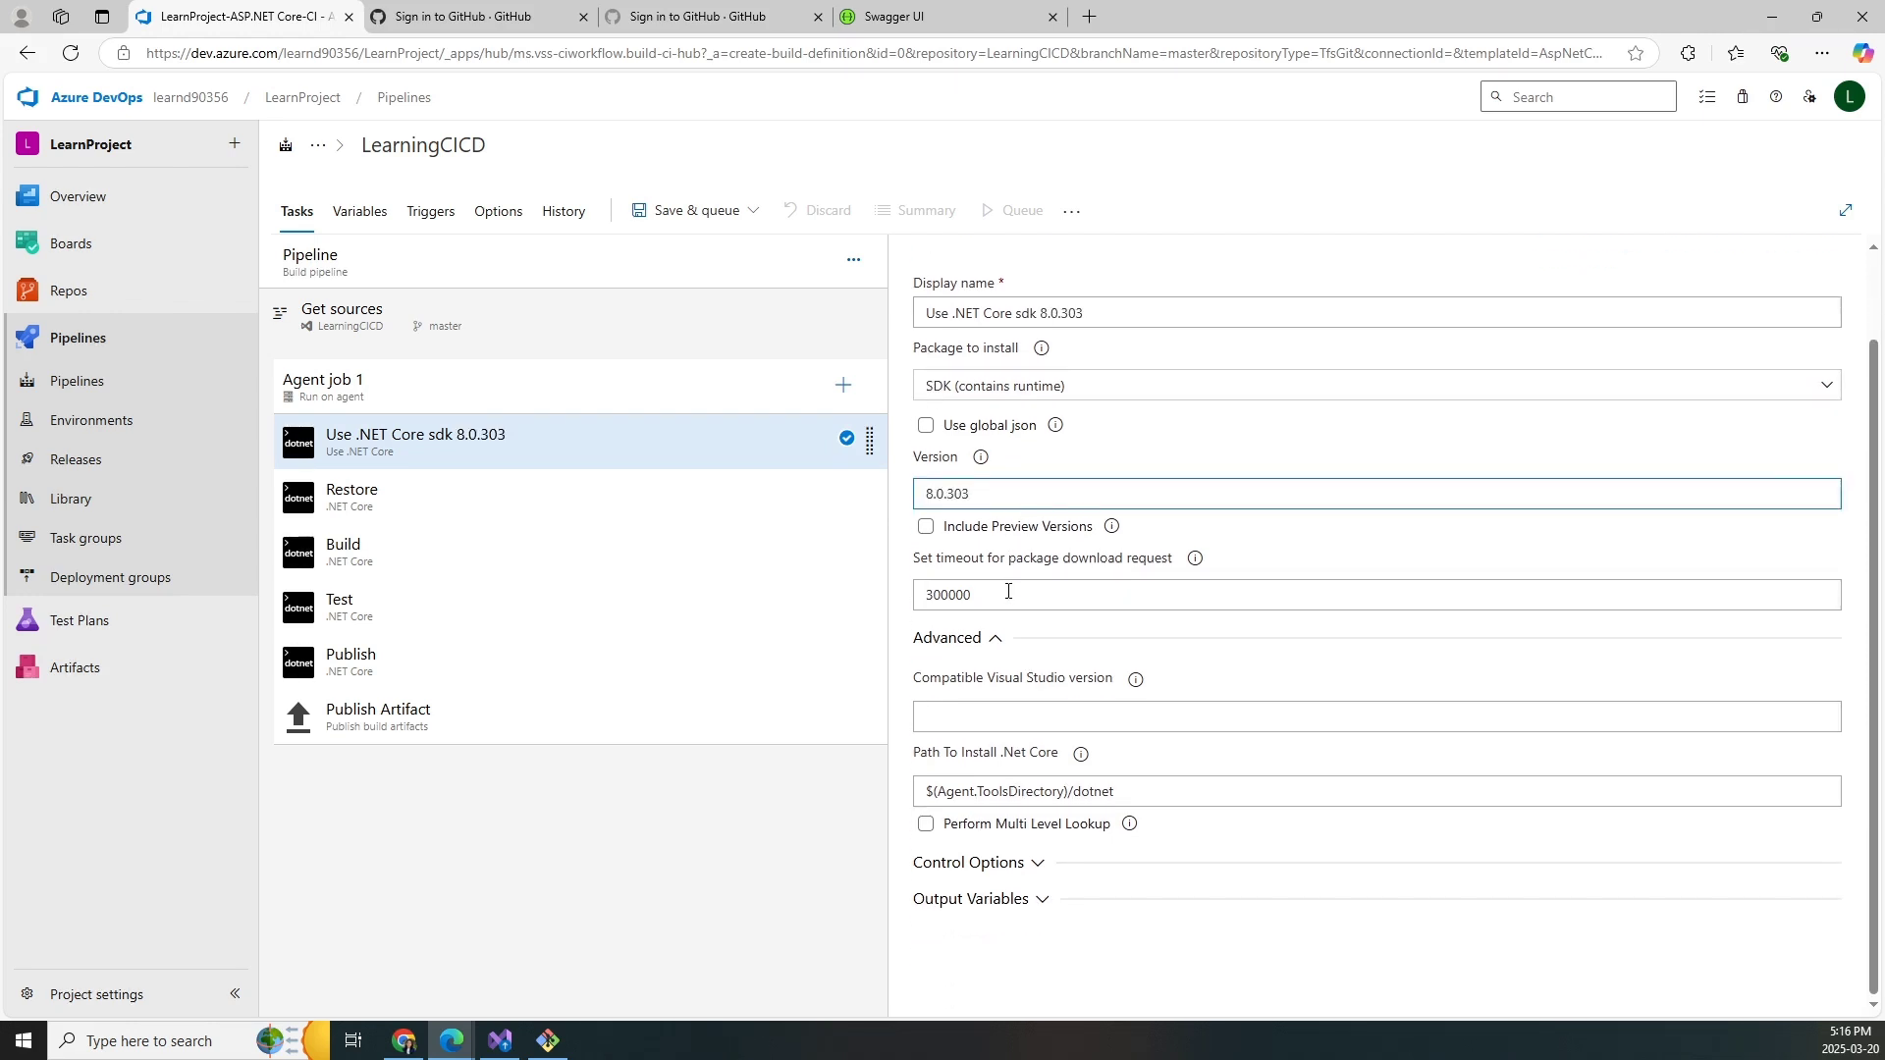
- Examine the Restore task's command, project path and feed settings
left_click(601, 514)
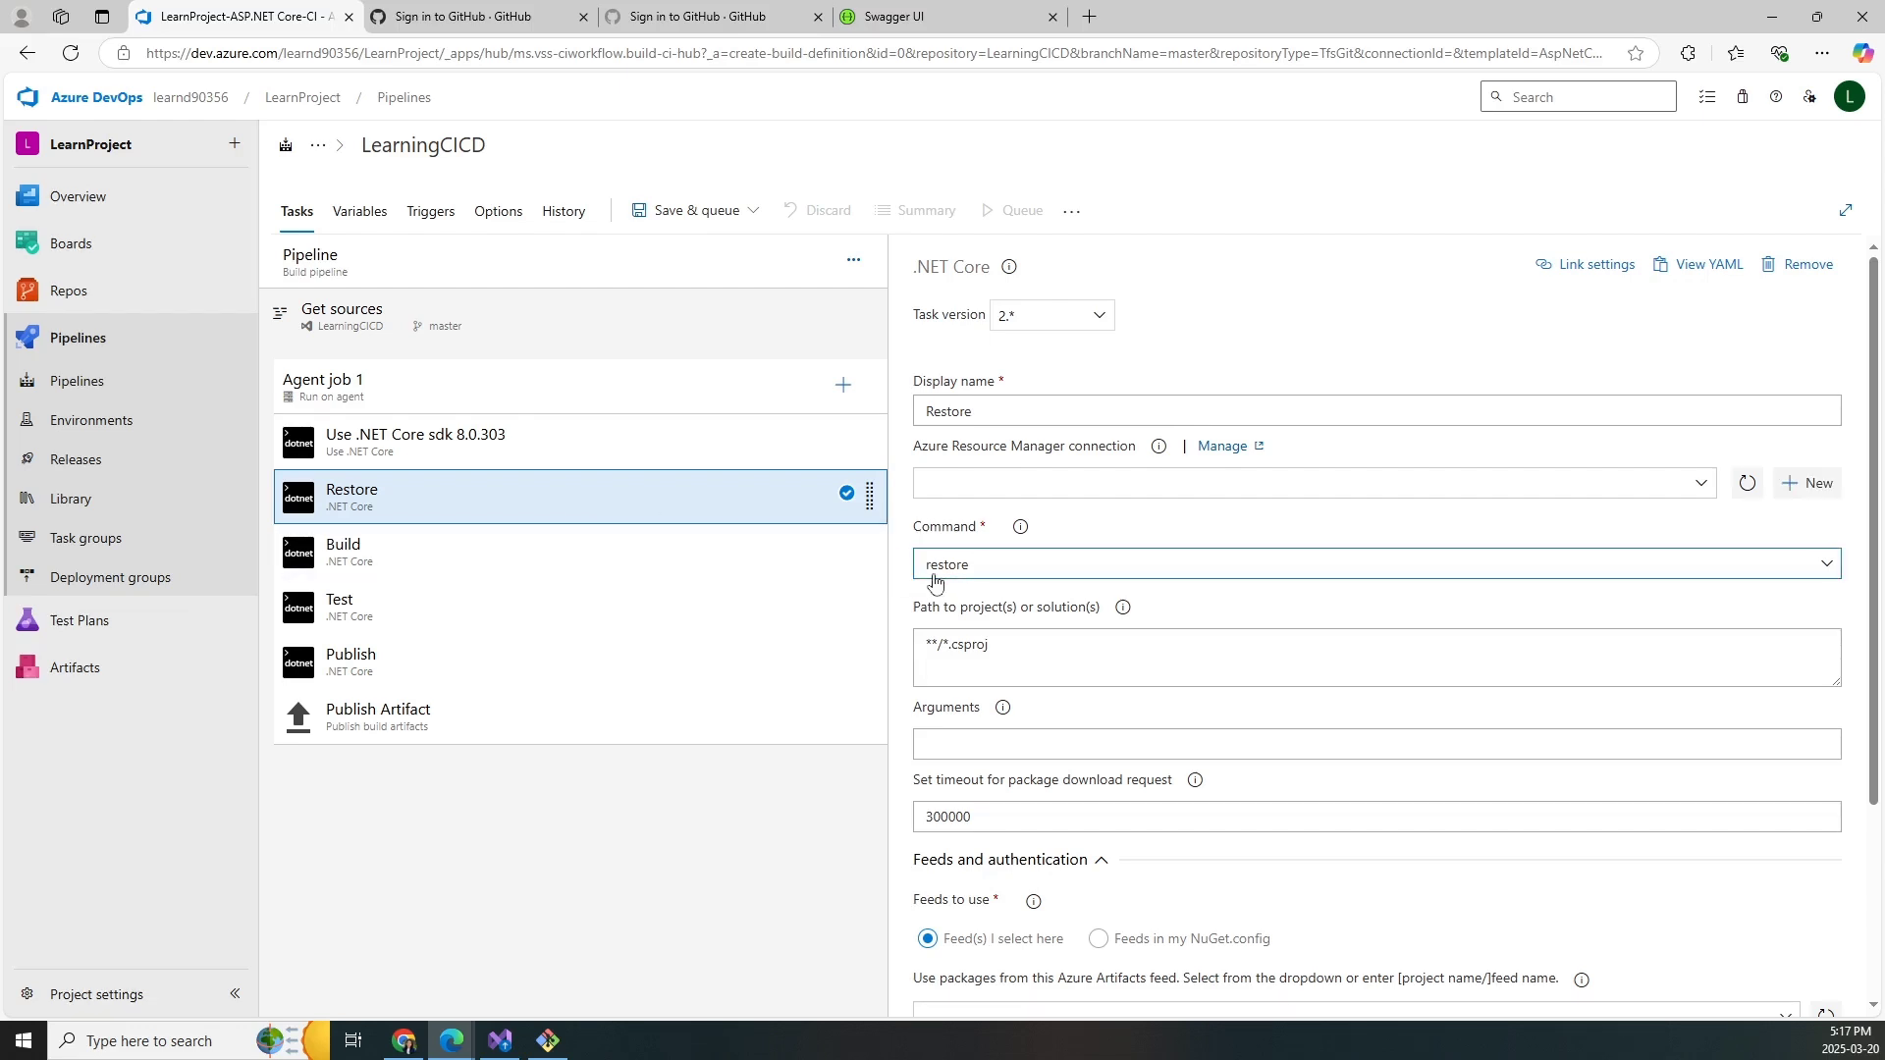
scroll(1036, 679, "down", 1)
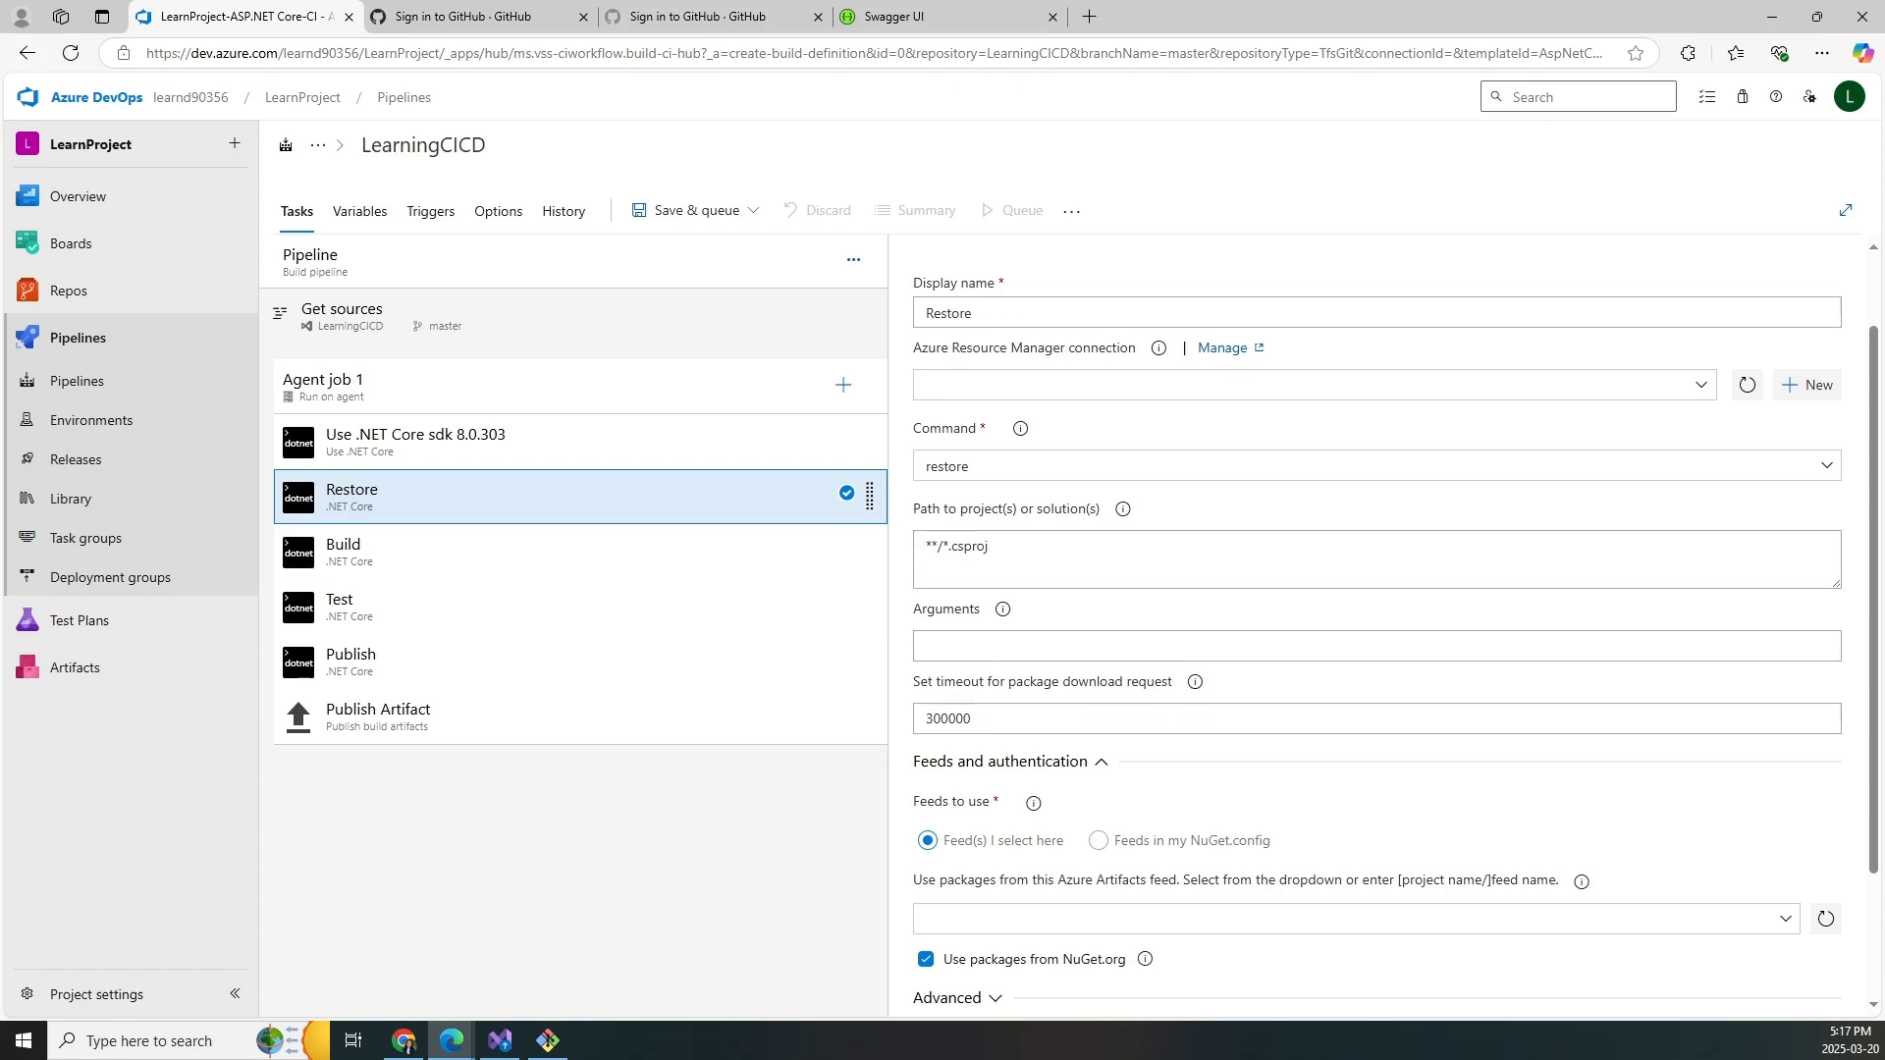
left_click_drag(997, 548, 921, 547)
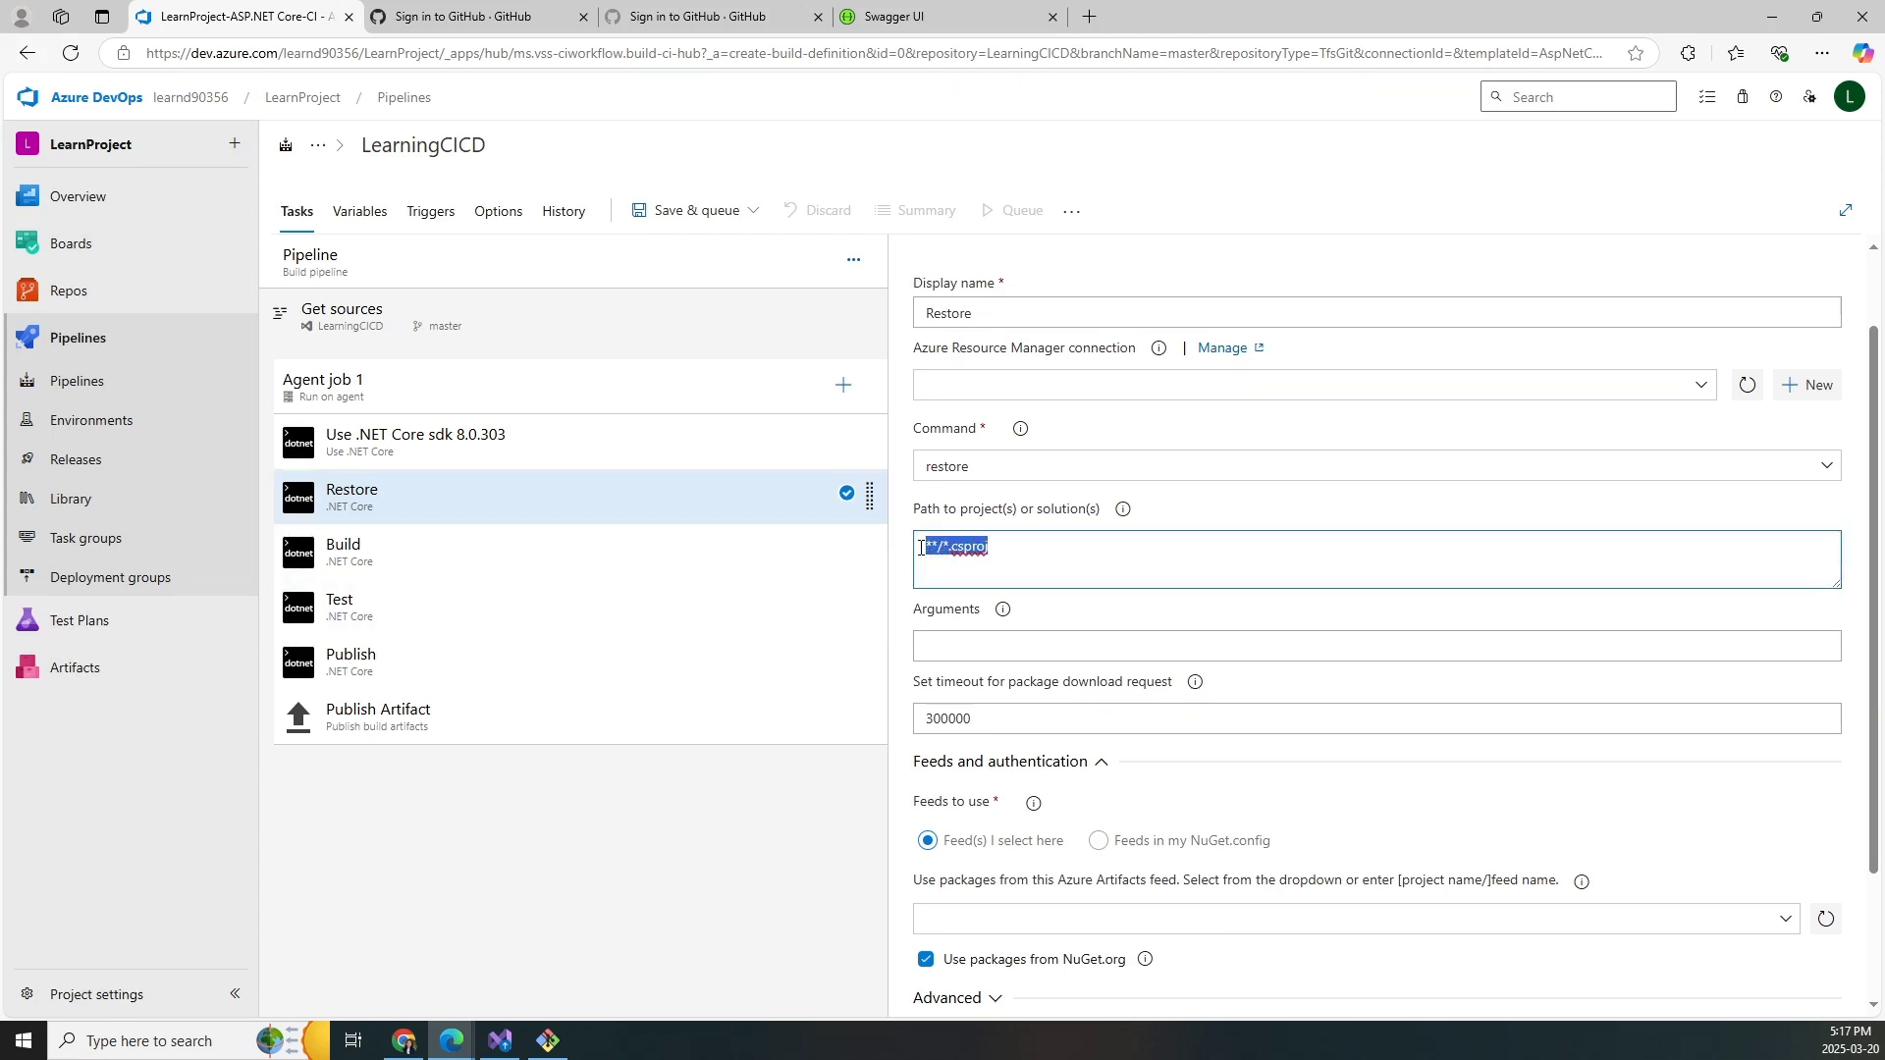
left_click(1119, 567)
scroll(1119, 567, "down", 2)
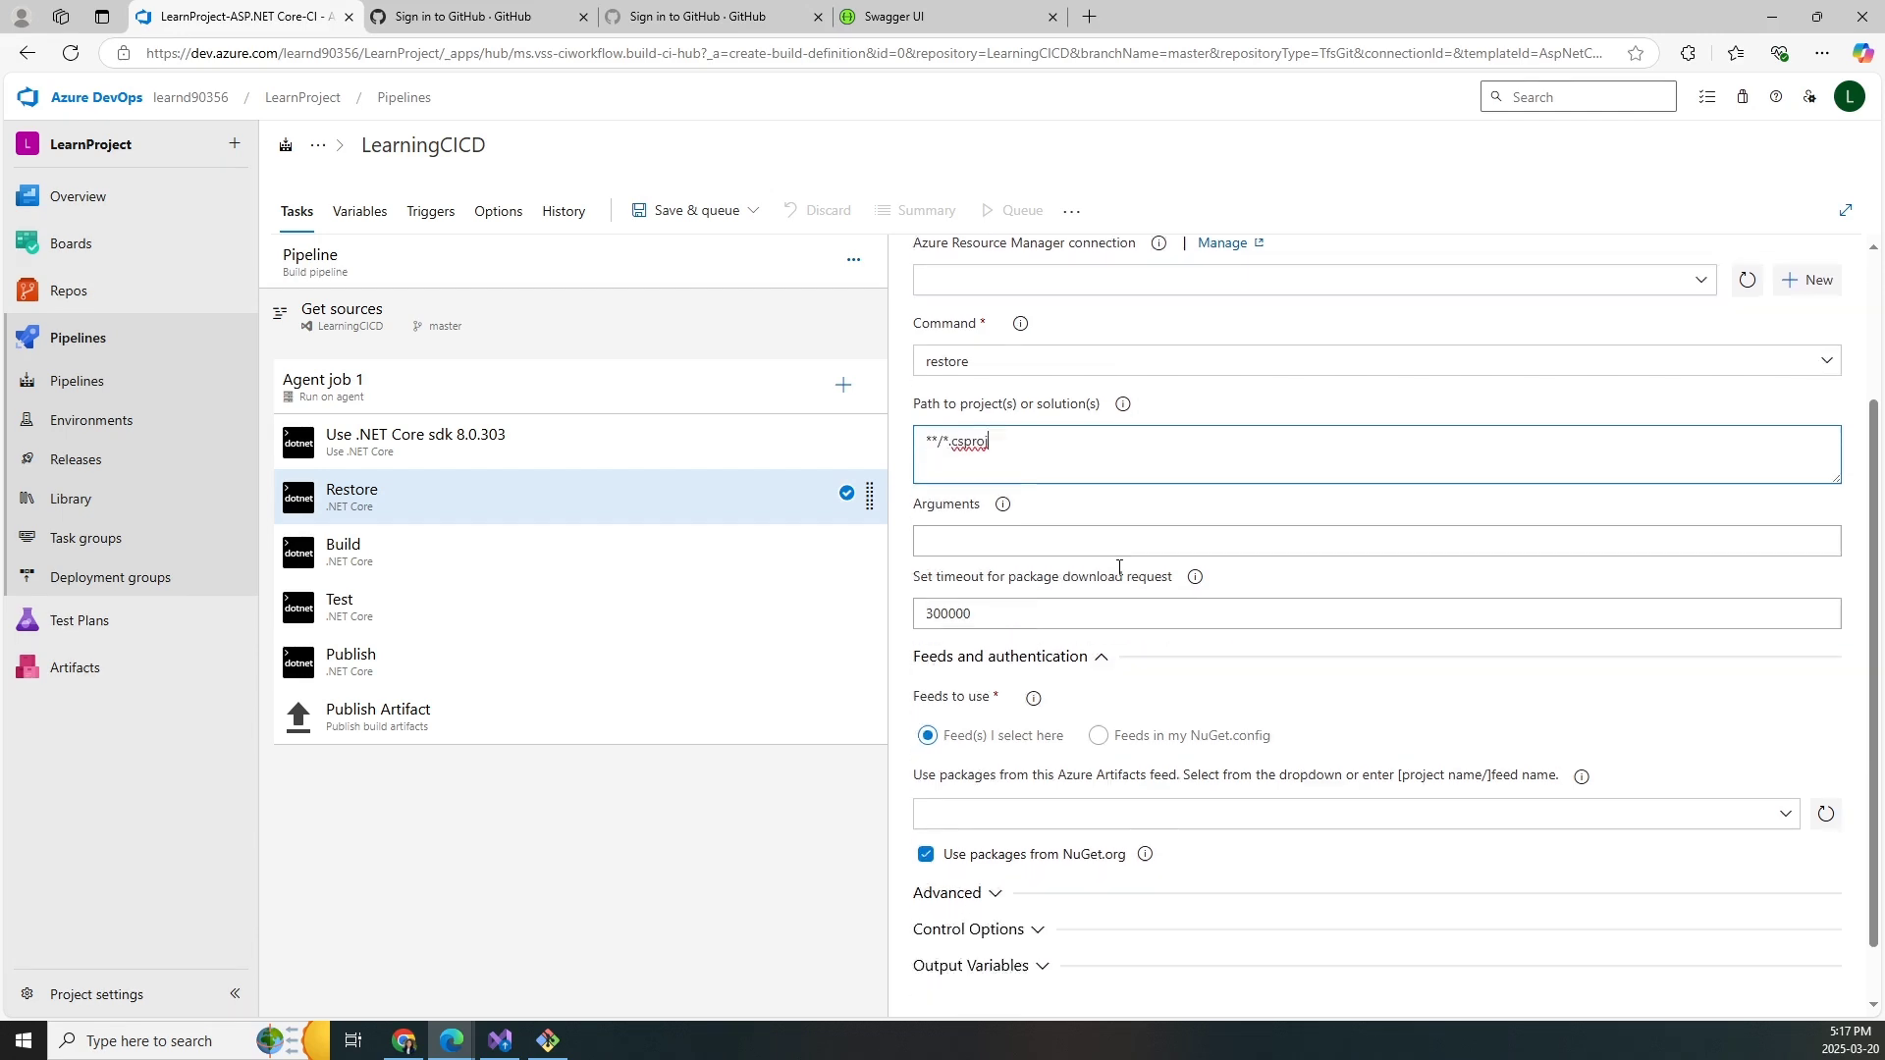
left_click_drag(903, 633, 1007, 640)
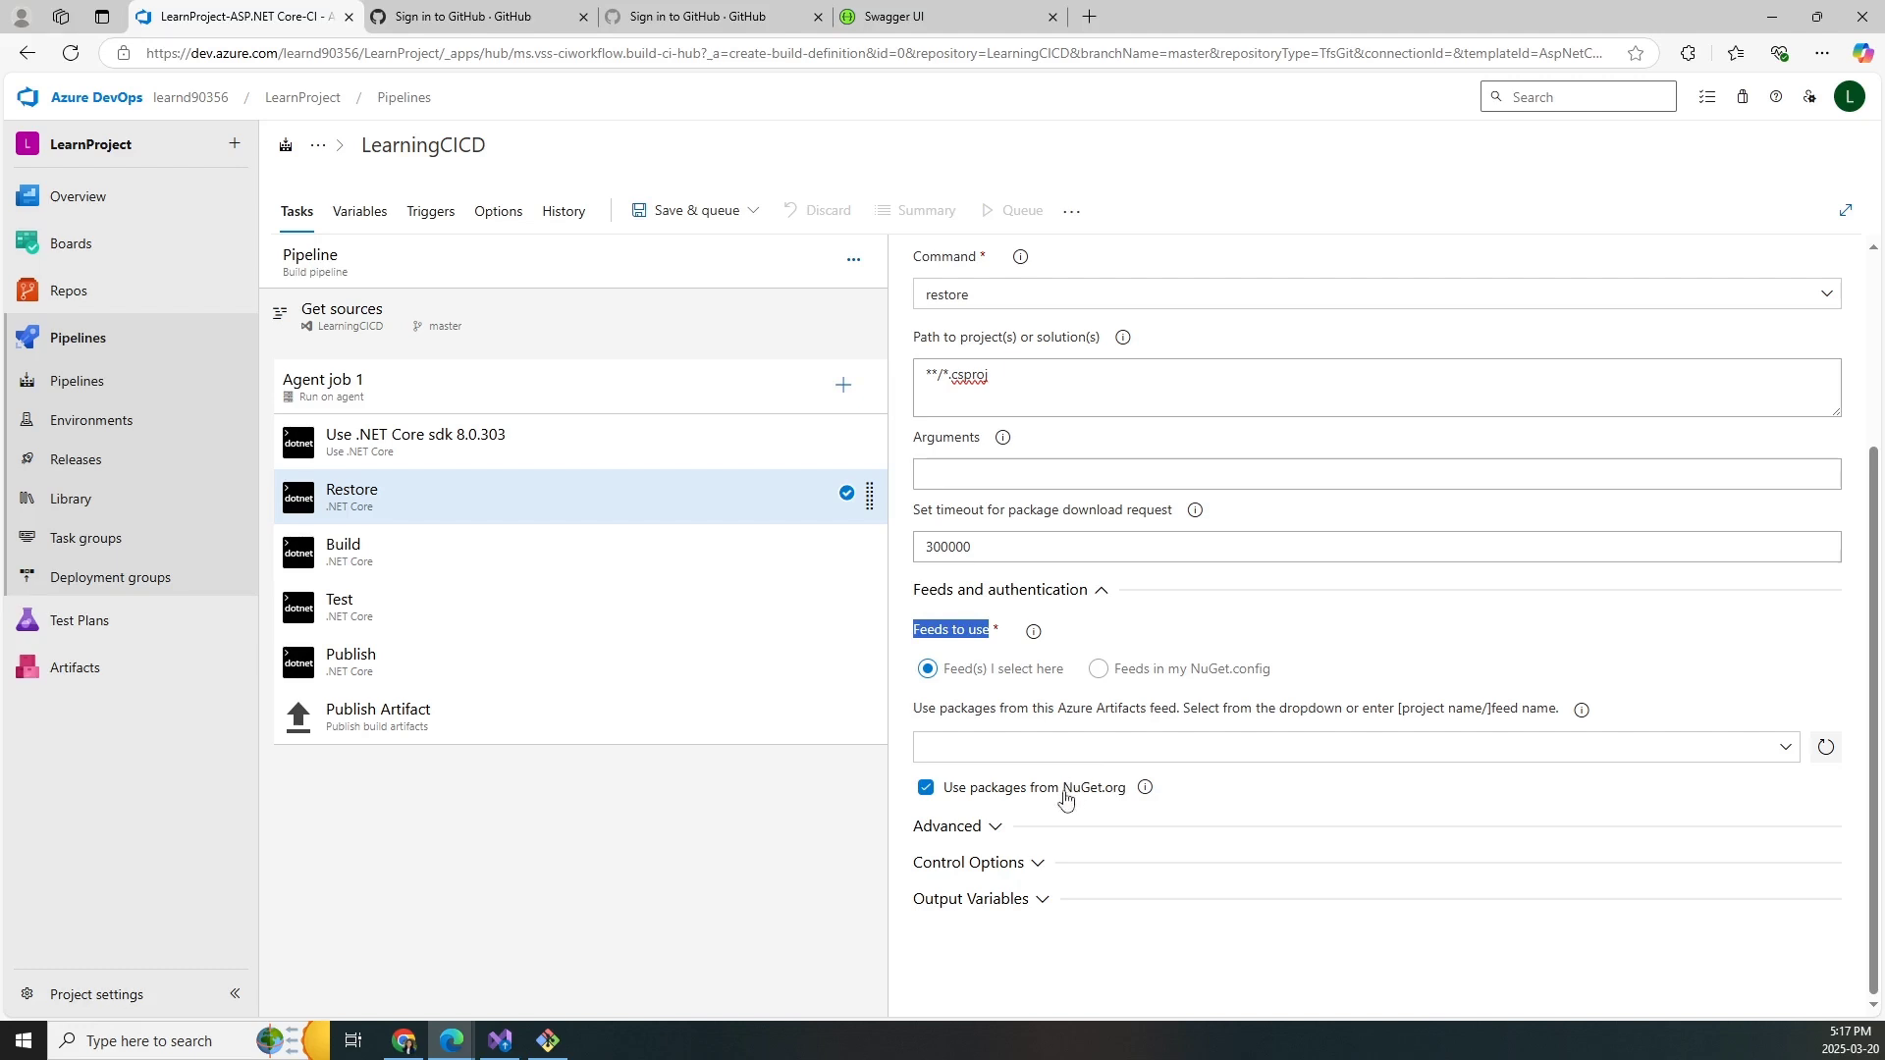
- Try the Restore task's "Feeds in my NuGet.config" option, return to "Feed(s) I select here" and check the available Azure Artifacts feeds
left_click(1100, 671)
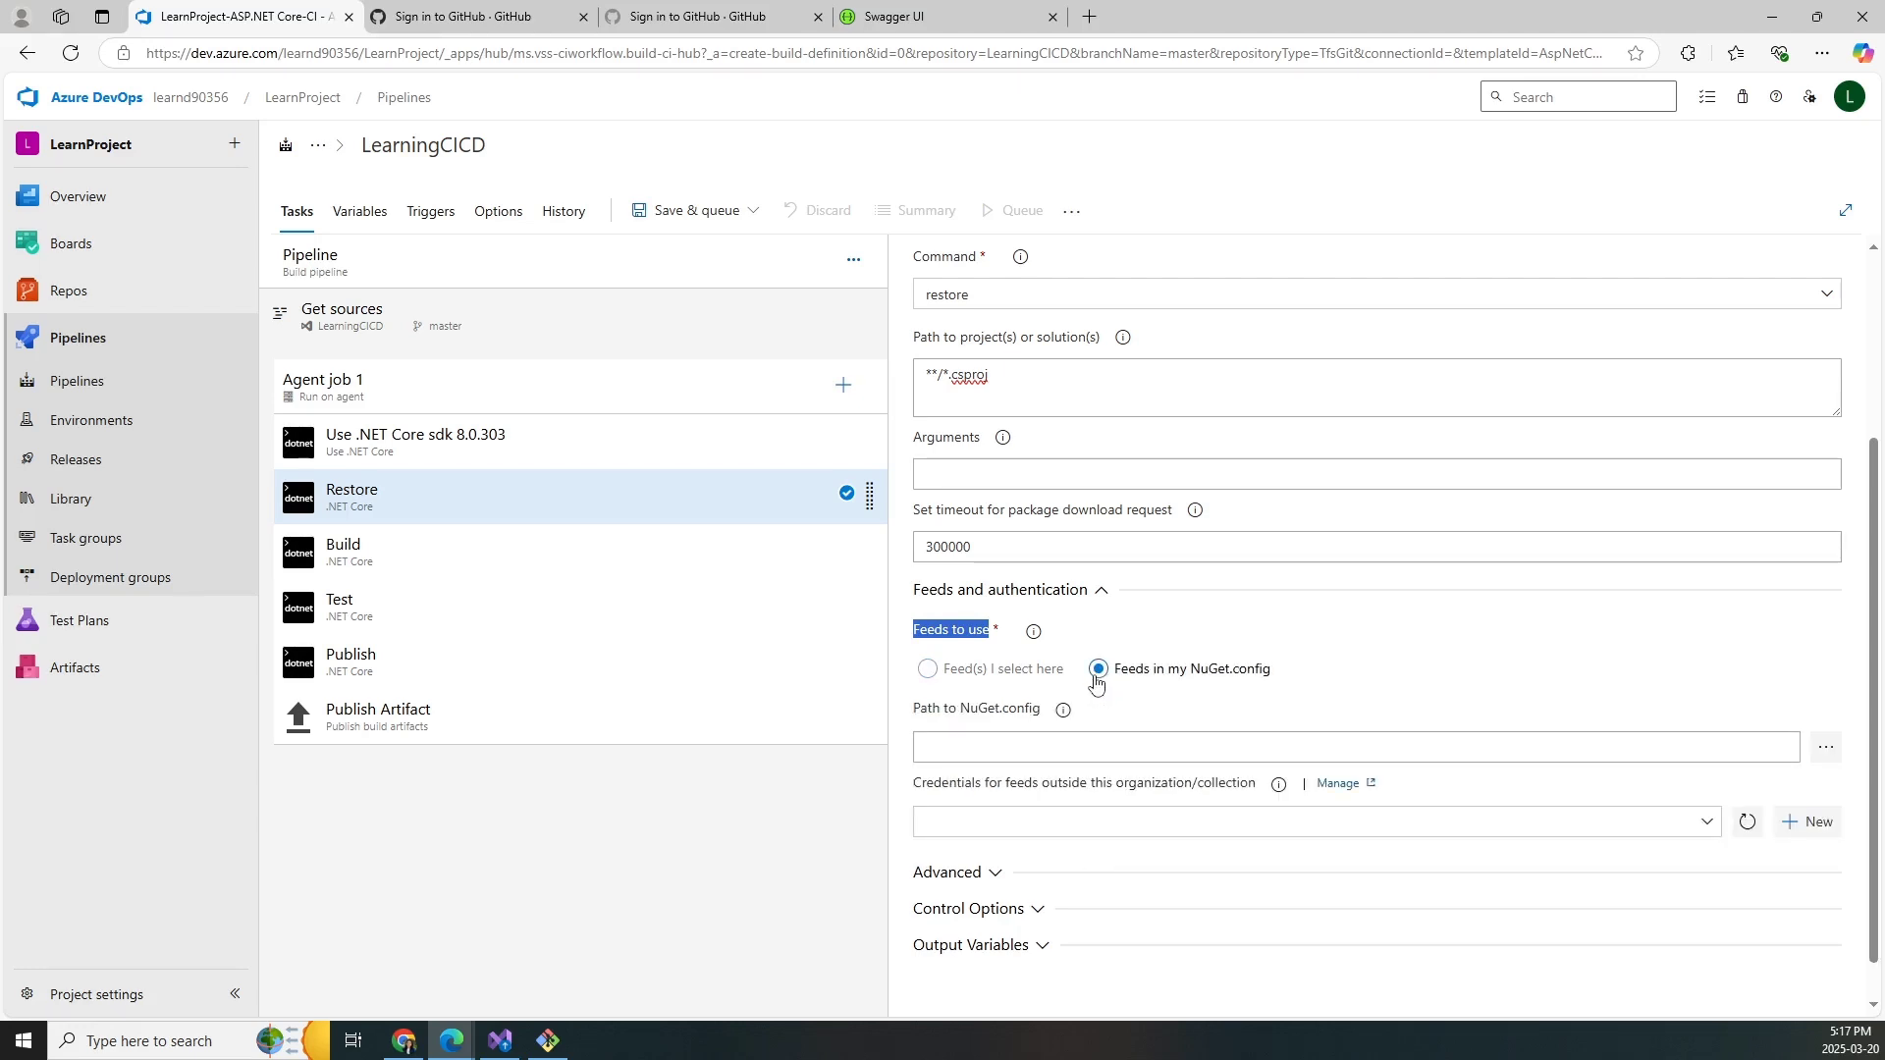
left_click(977, 748)
left_click(978, 825)
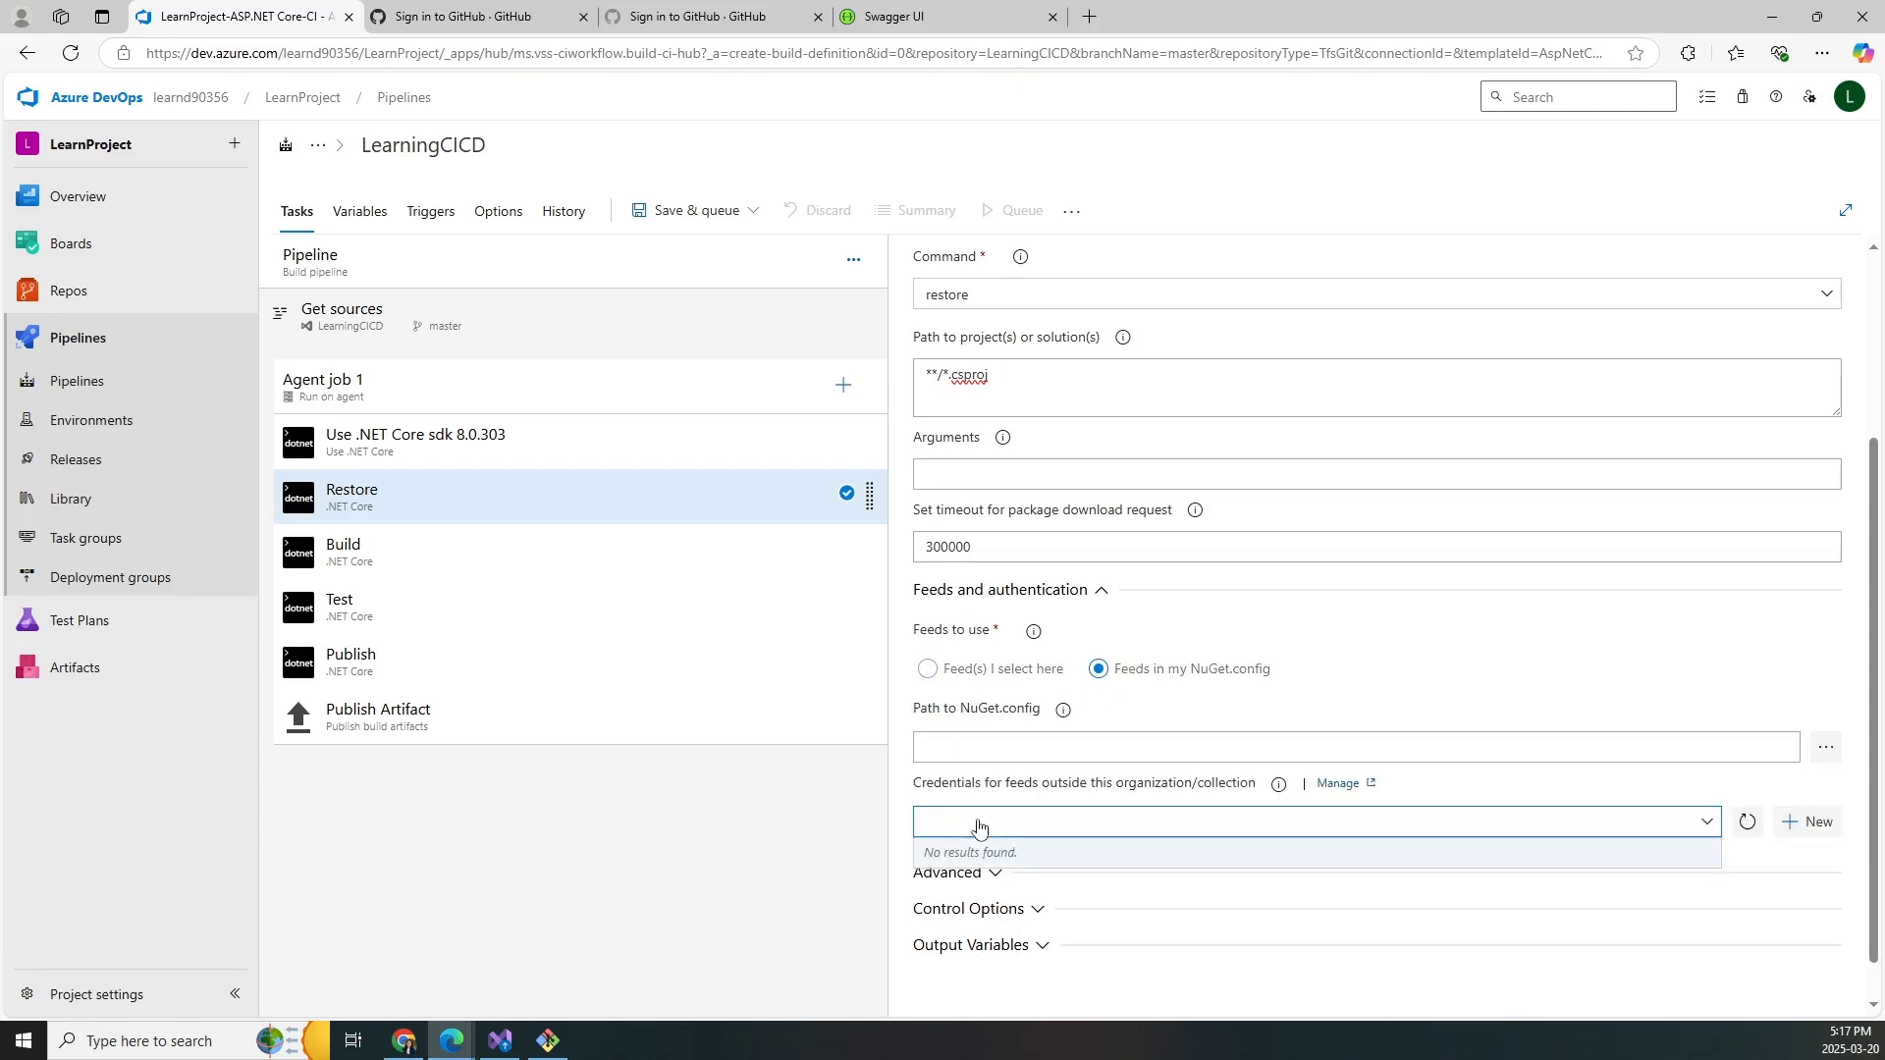
left_click(926, 669)
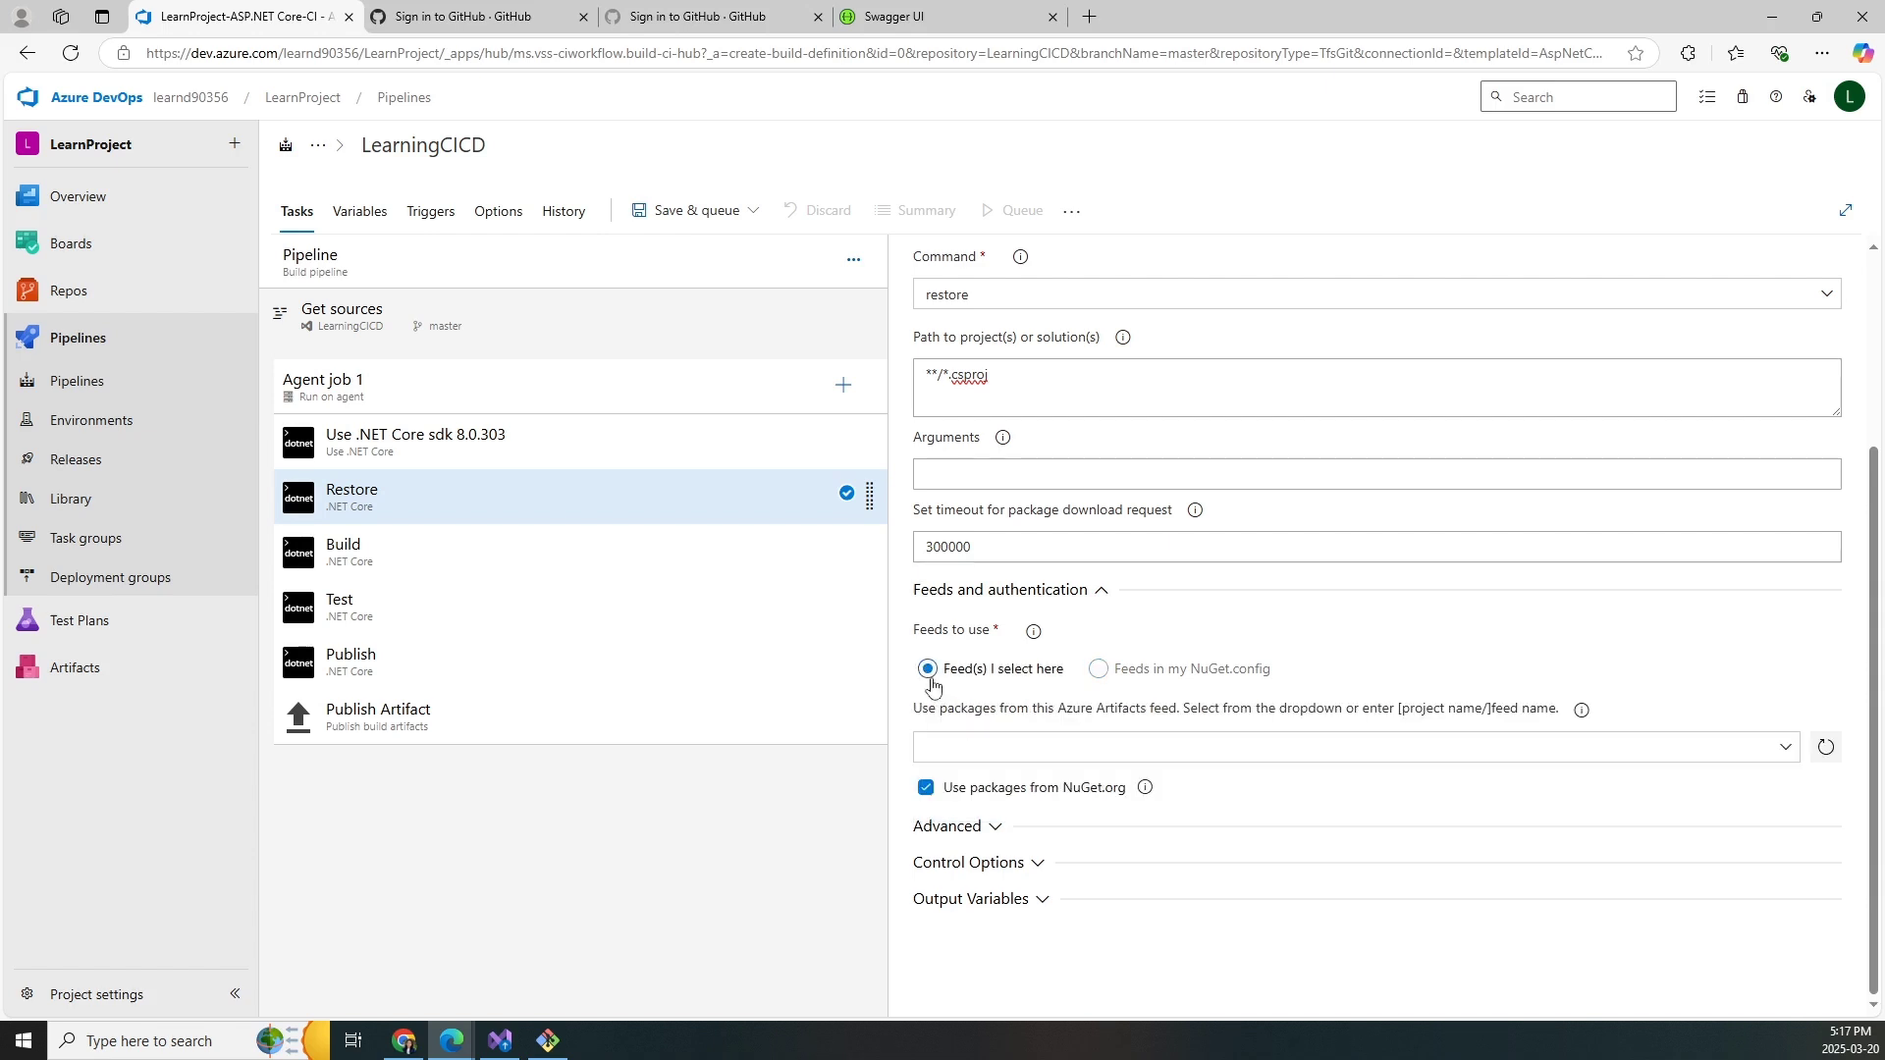
left_click(1784, 748)
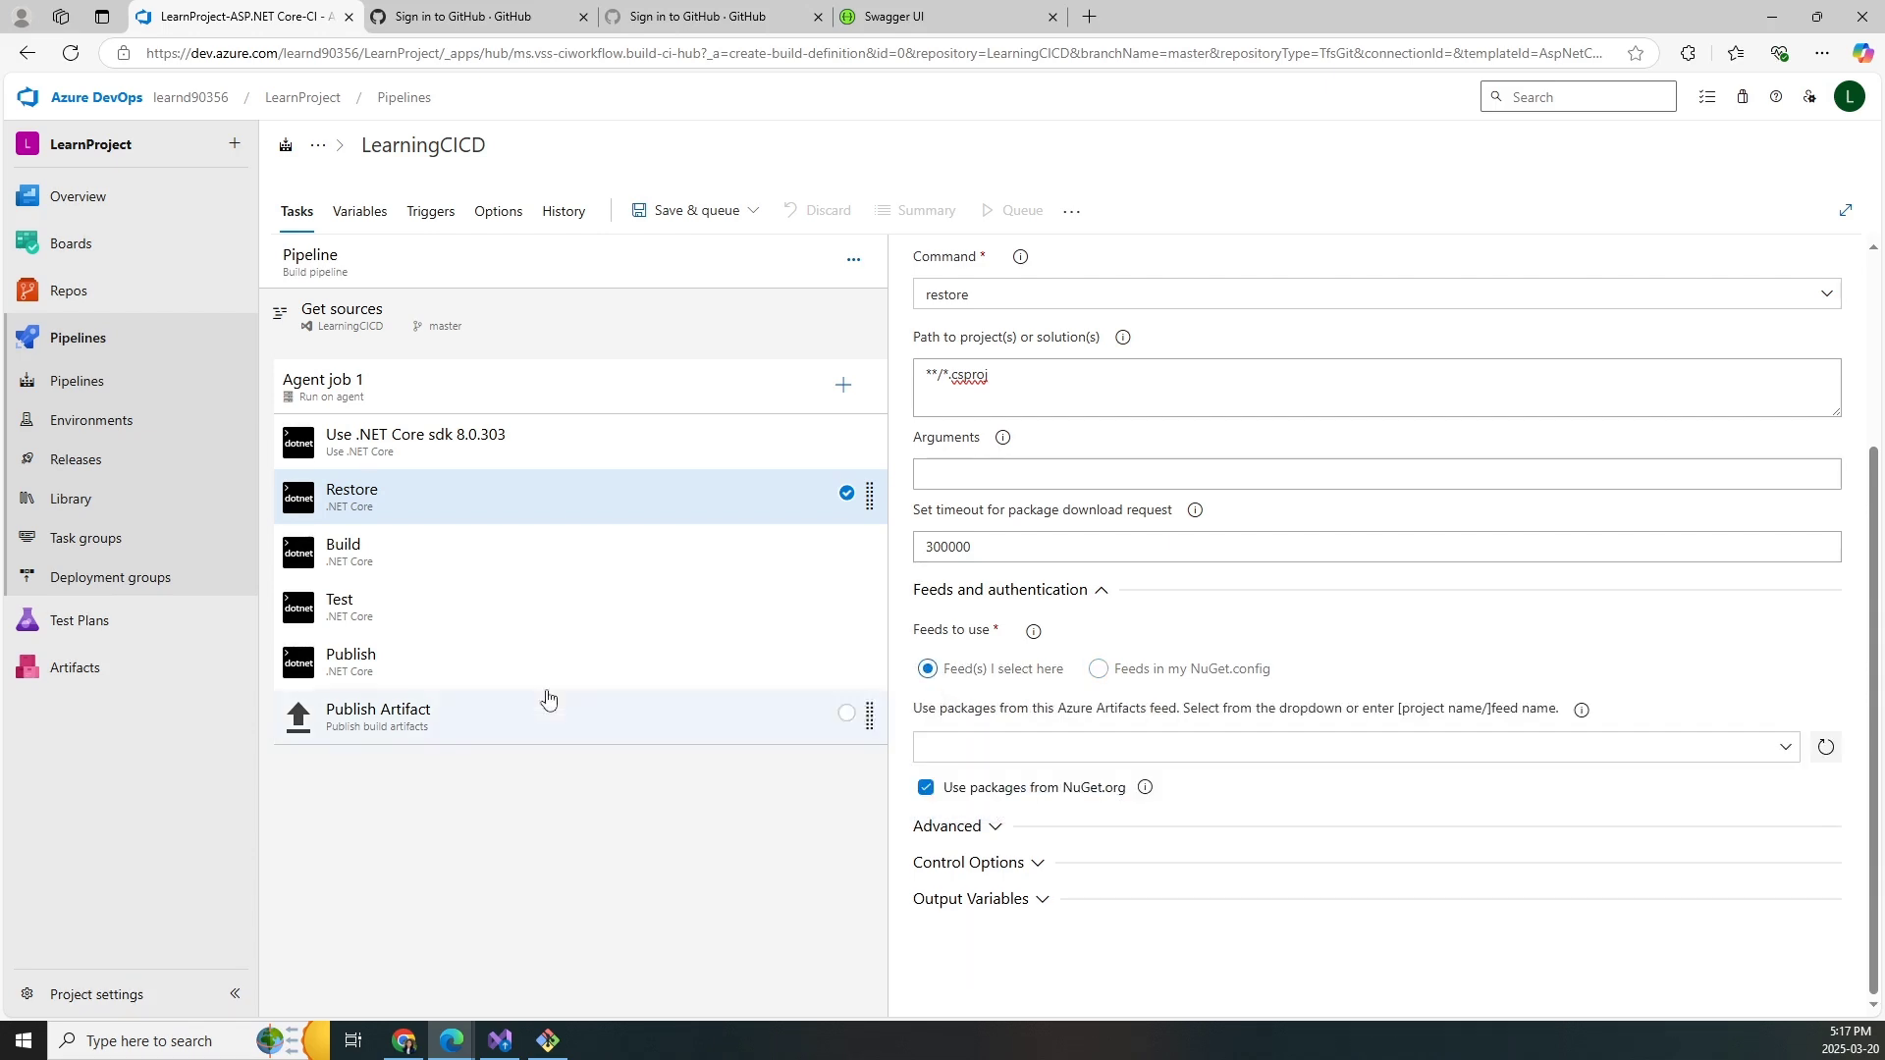
- Examine the Build task's command, project path and arguments
left_click(427, 555)
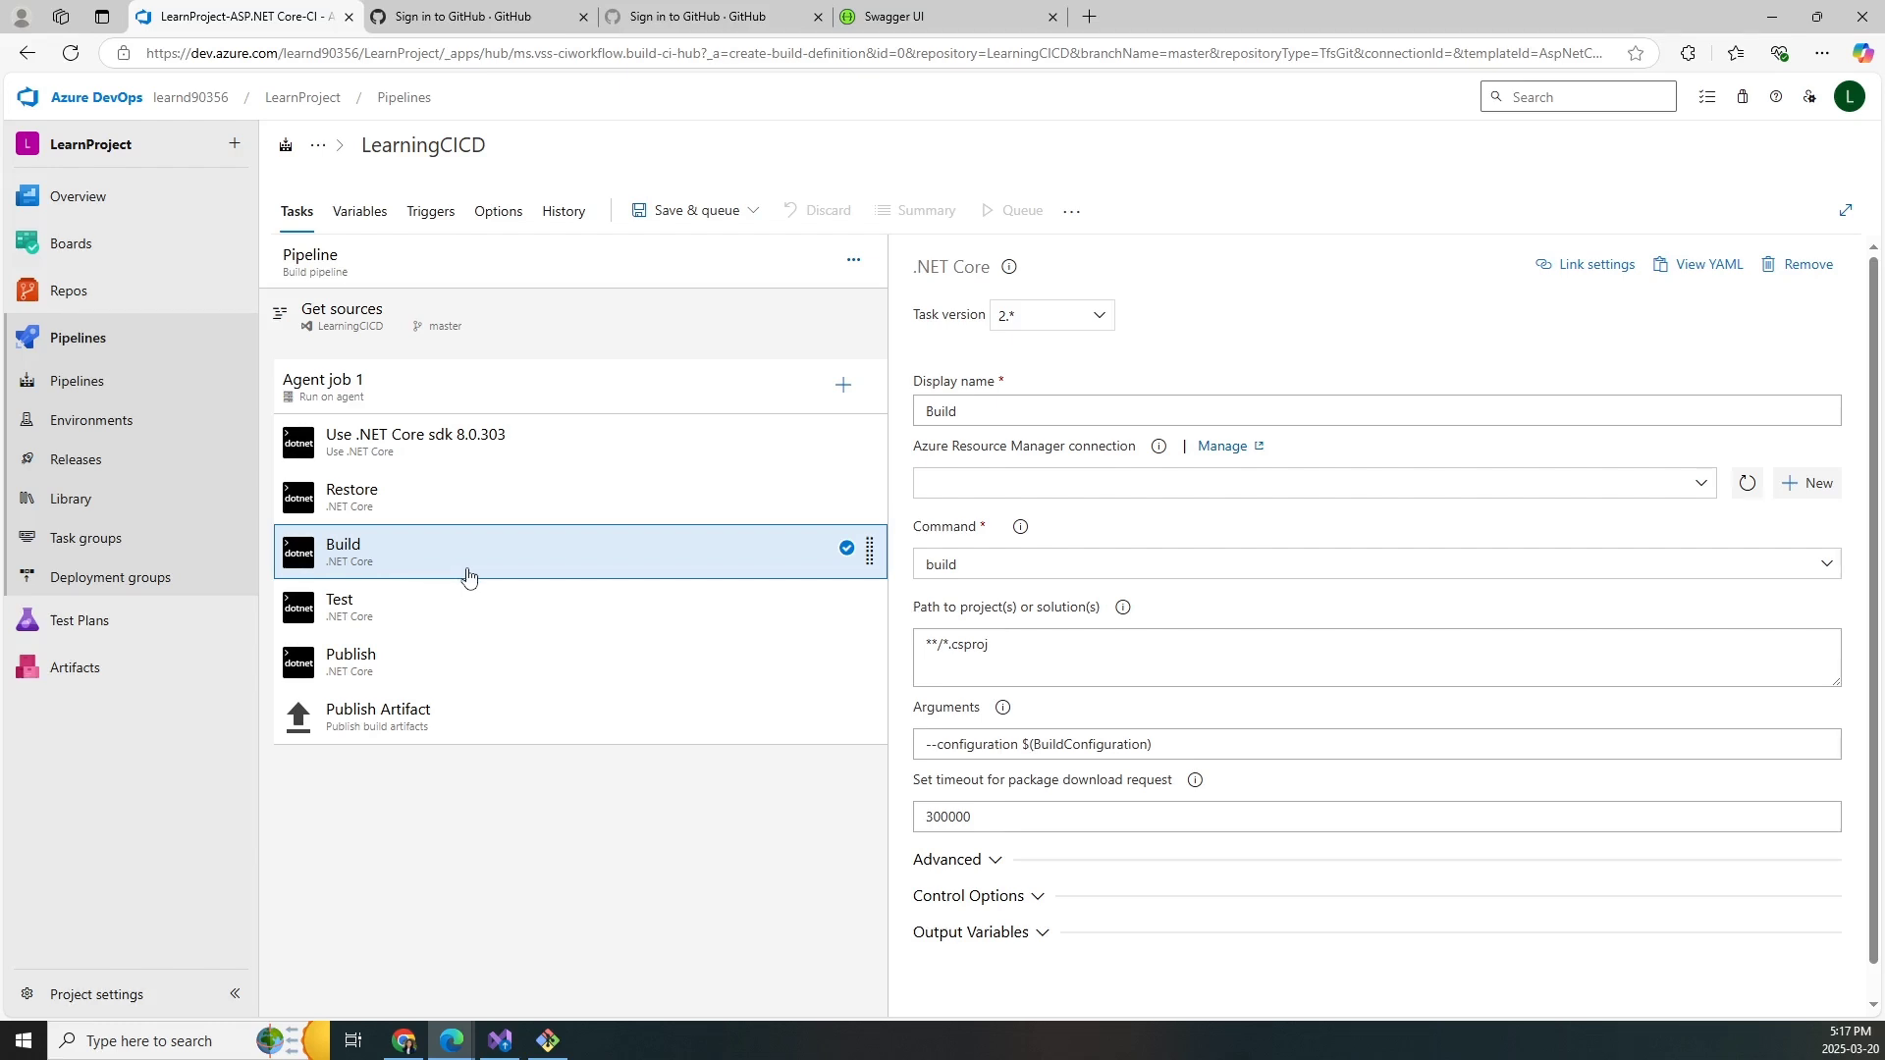
scroll(1012, 570, "down", 1)
left_click_drag(1019, 606, 909, 621)
left_click(1057, 623)
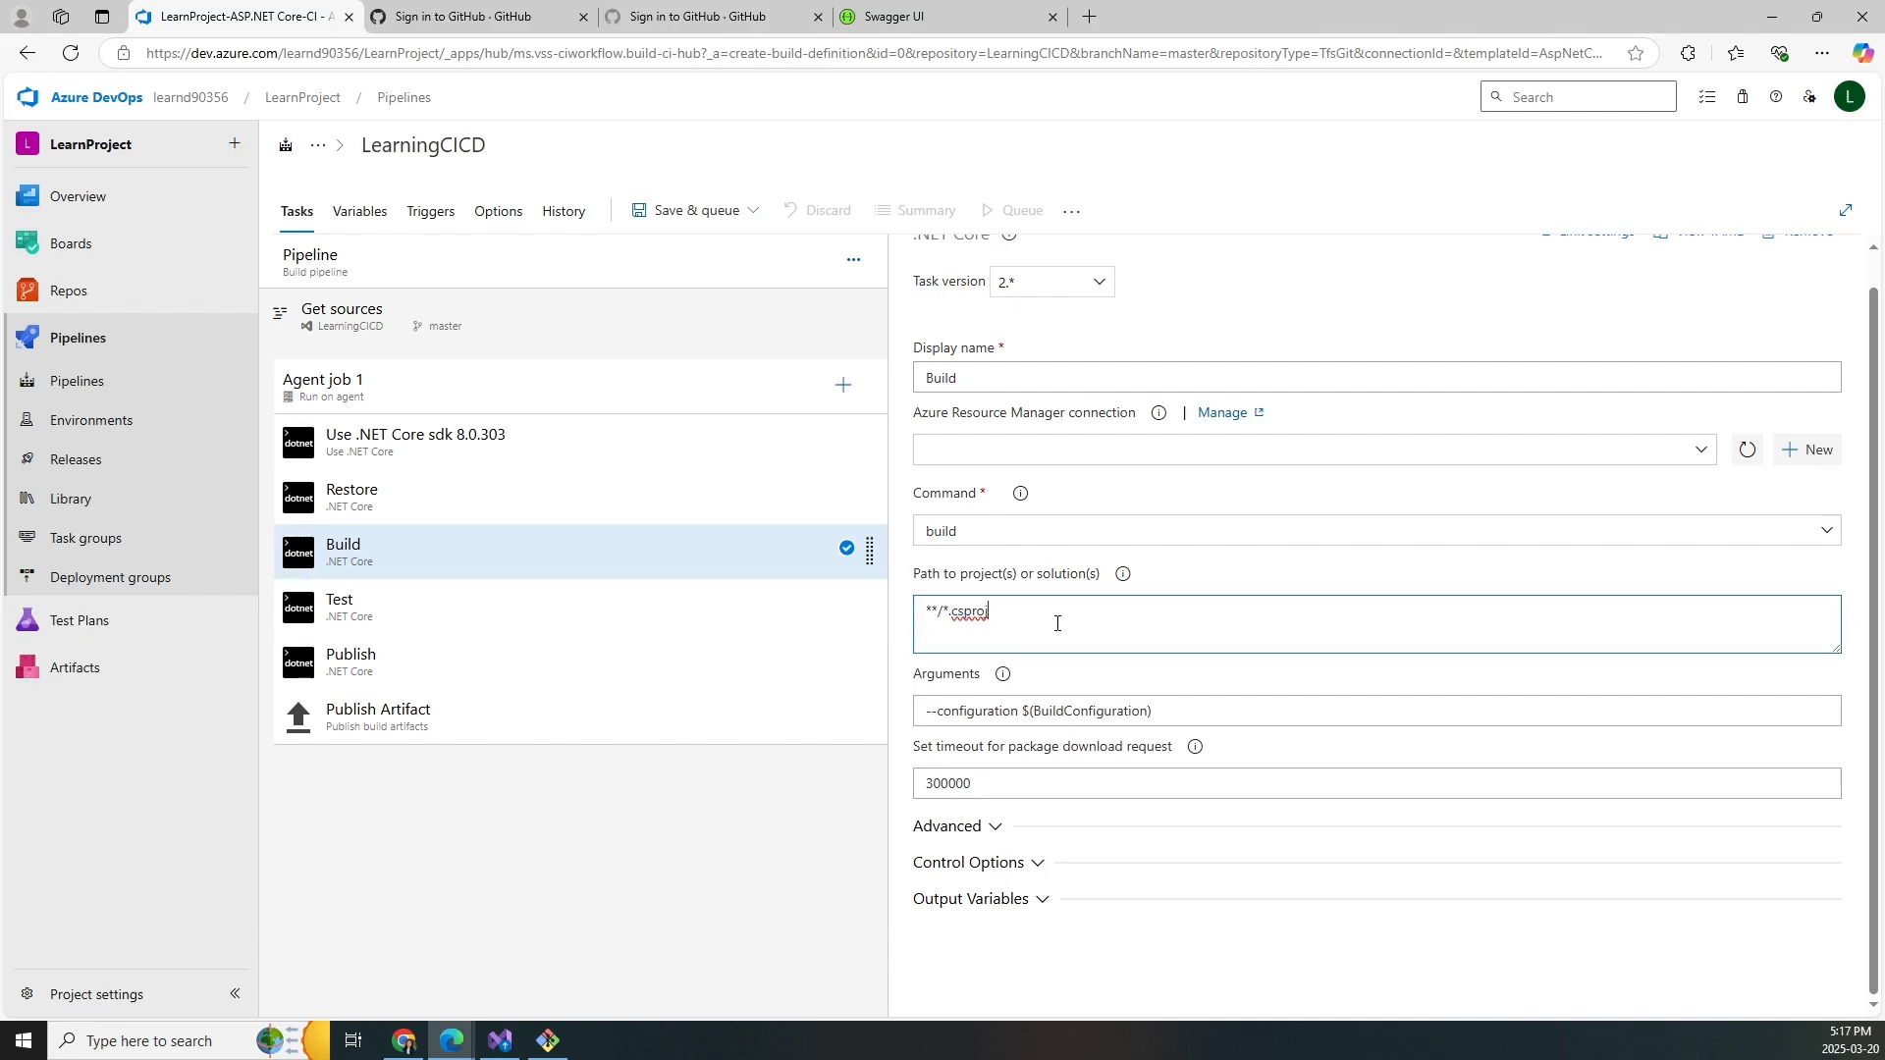
- Disable the Test and Publish tasks in Agent job 1
left_click(517, 635)
right_click(432, 614)
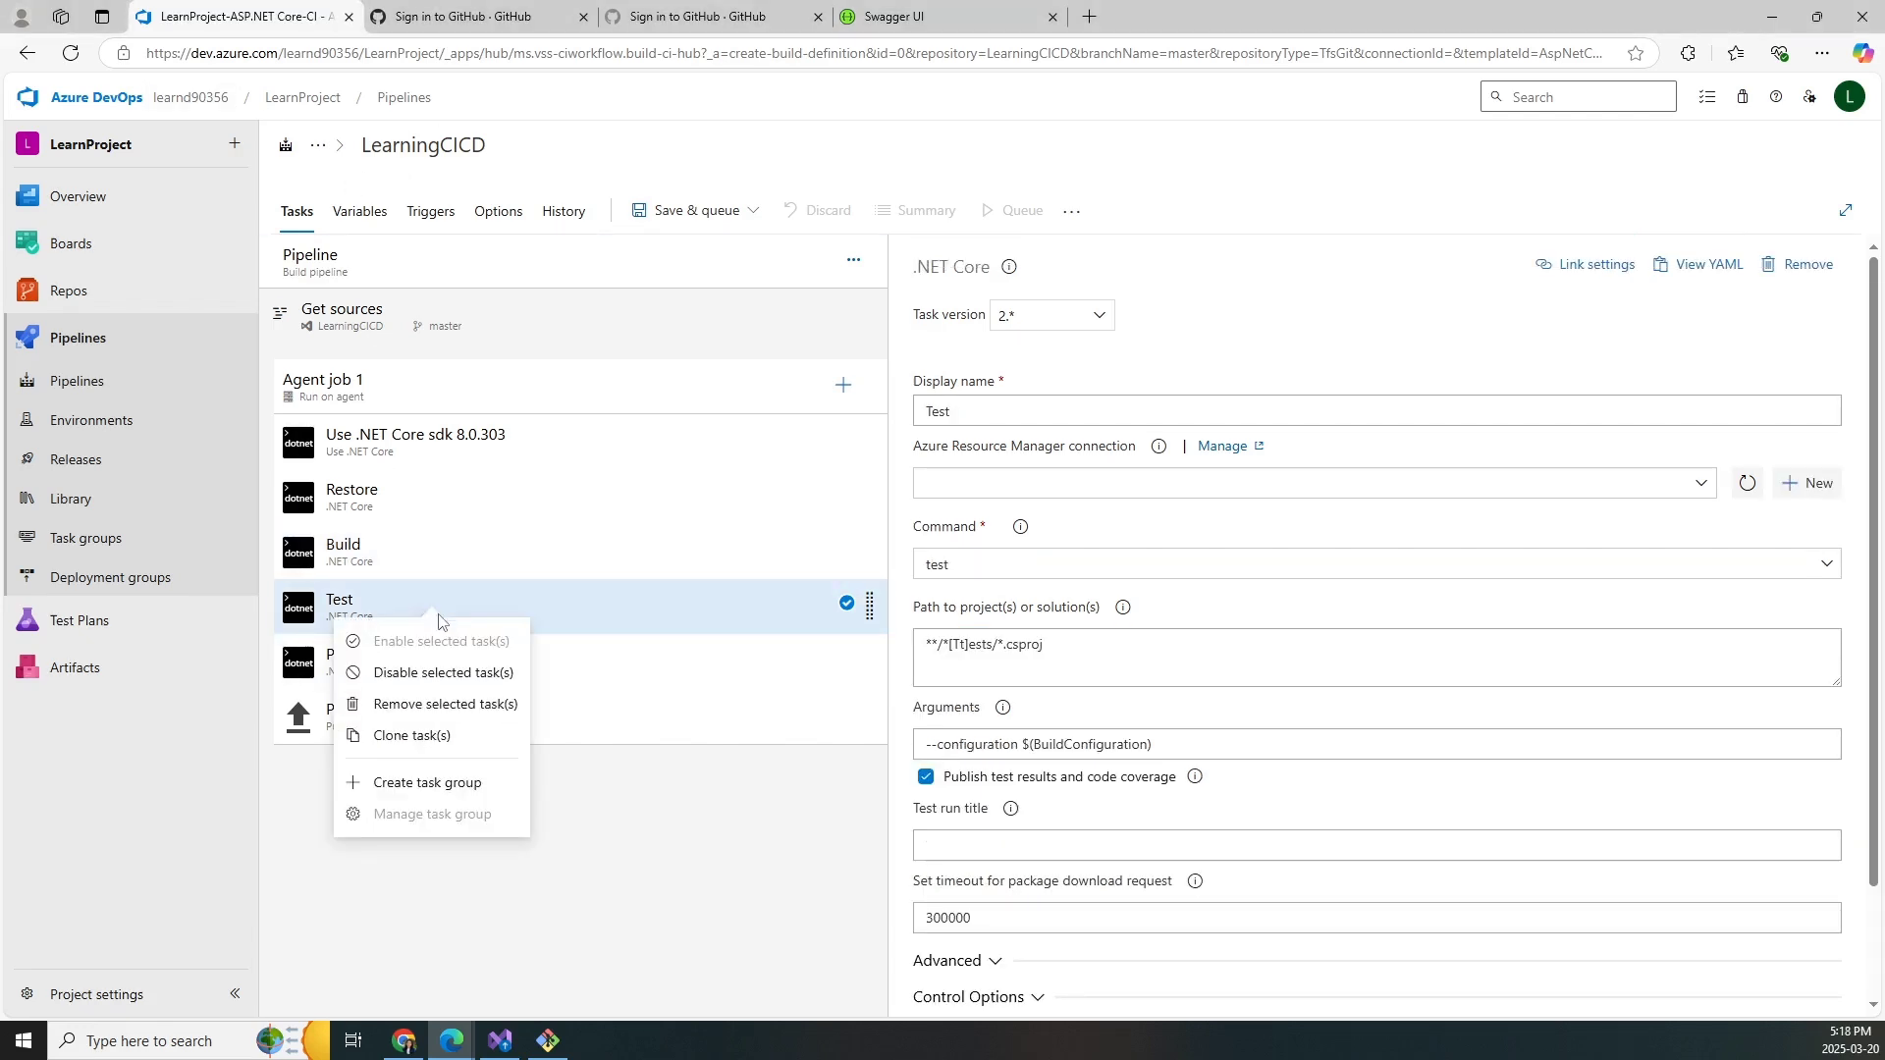
left_click(444, 674)
left_click(444, 682)
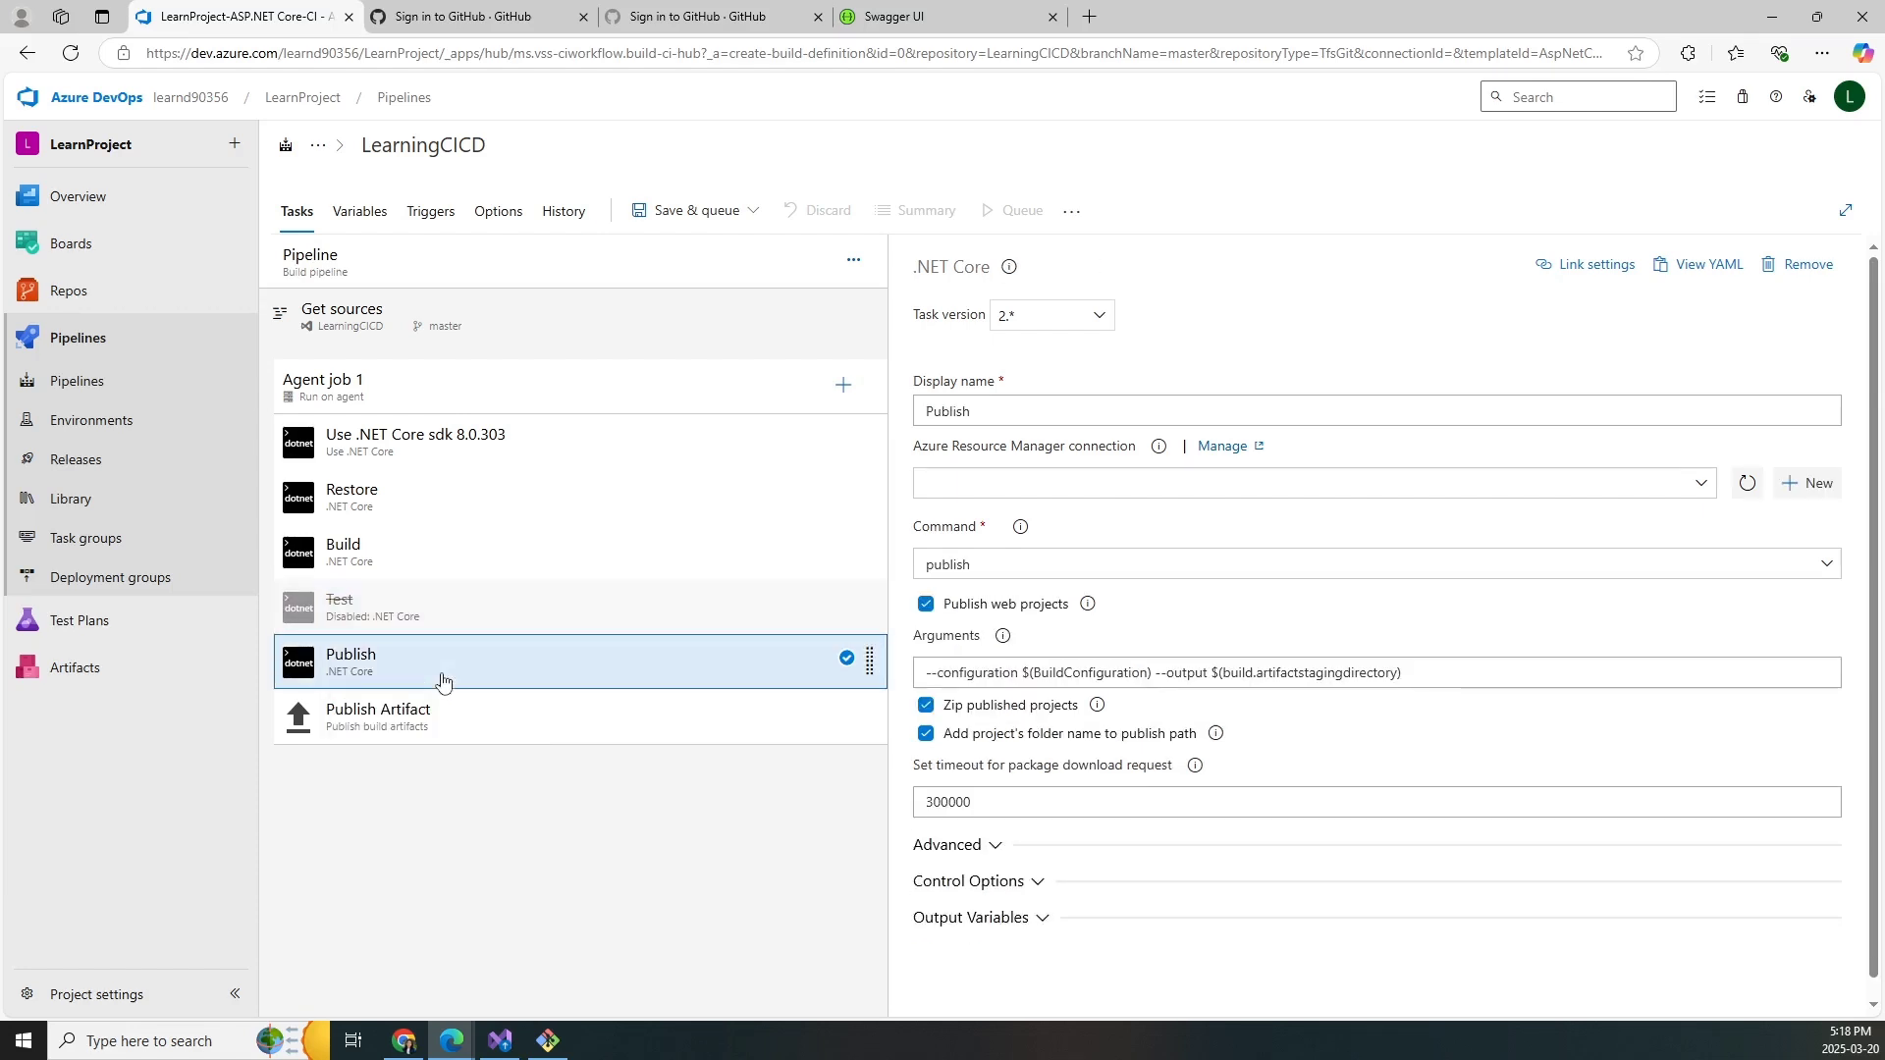
right_click(443, 682)
left_click(447, 734)
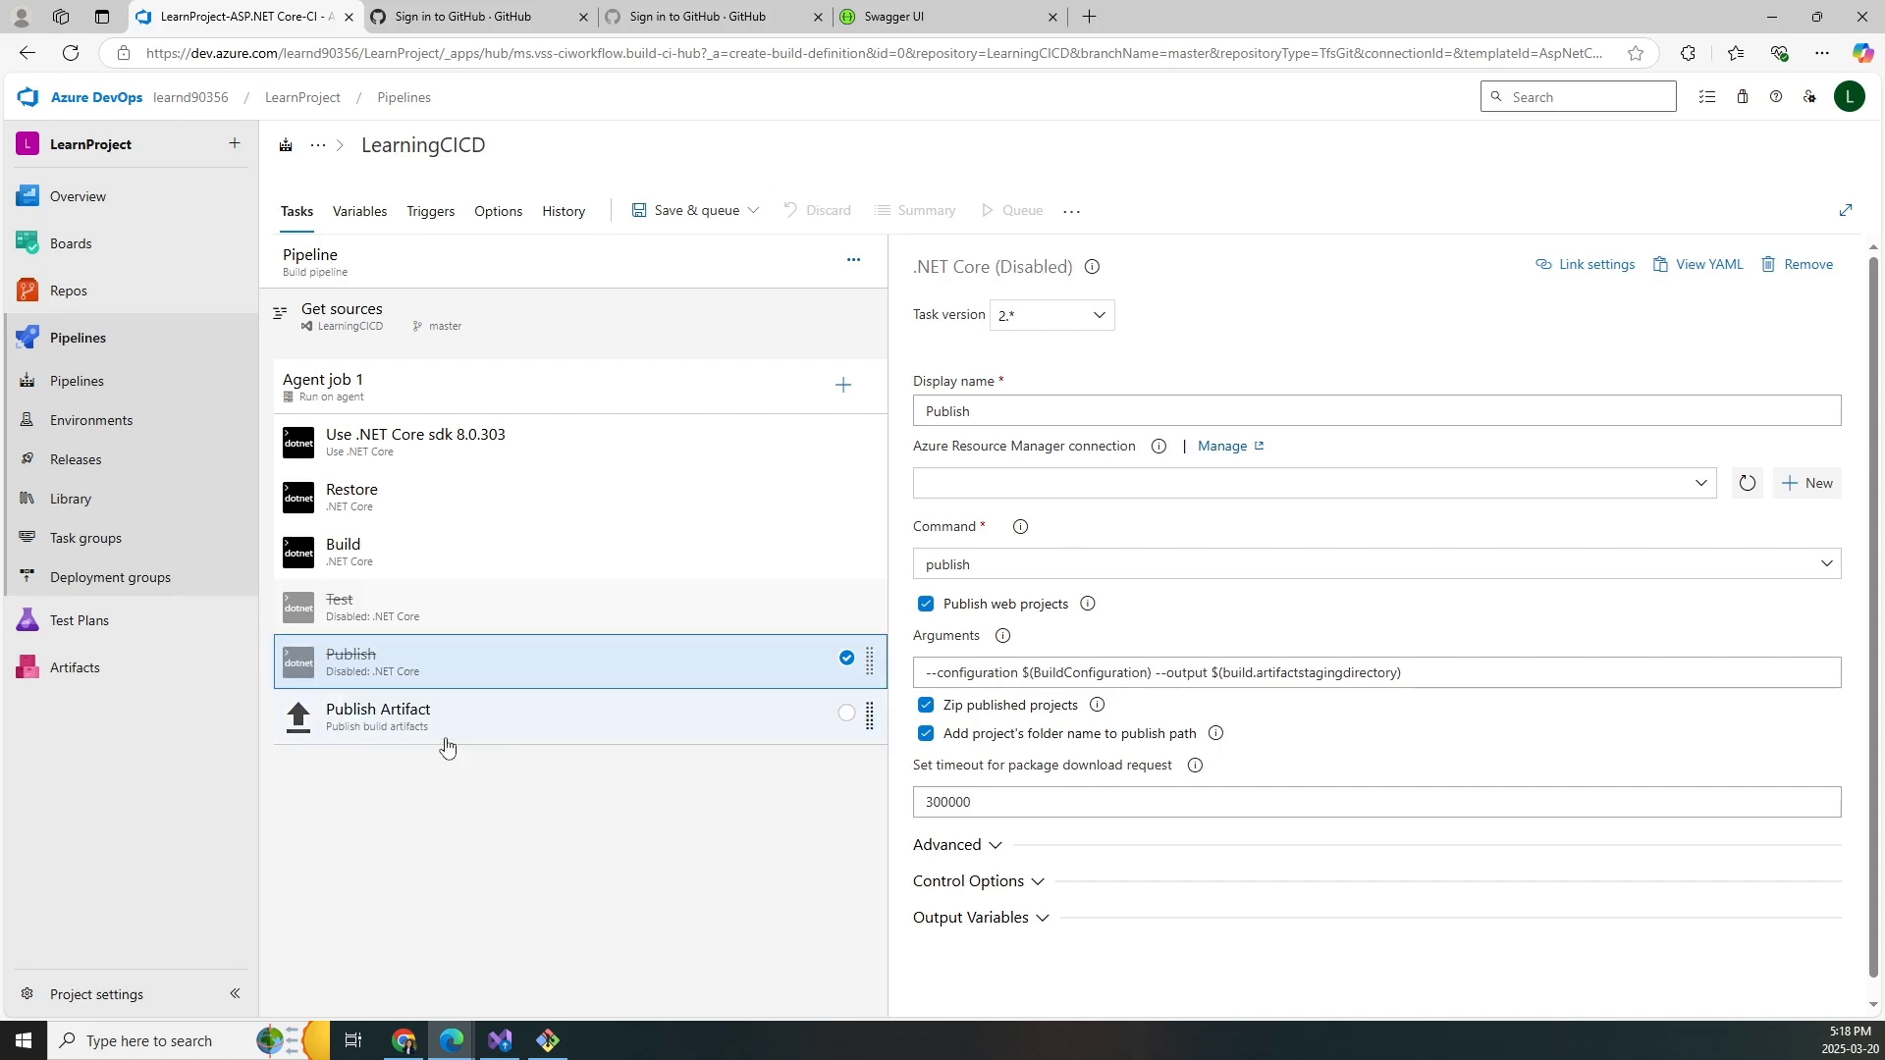
- Find the Index sources and publish symbols task by searching "index", add it before Publish Artifact and open its settings
left_click(843, 384)
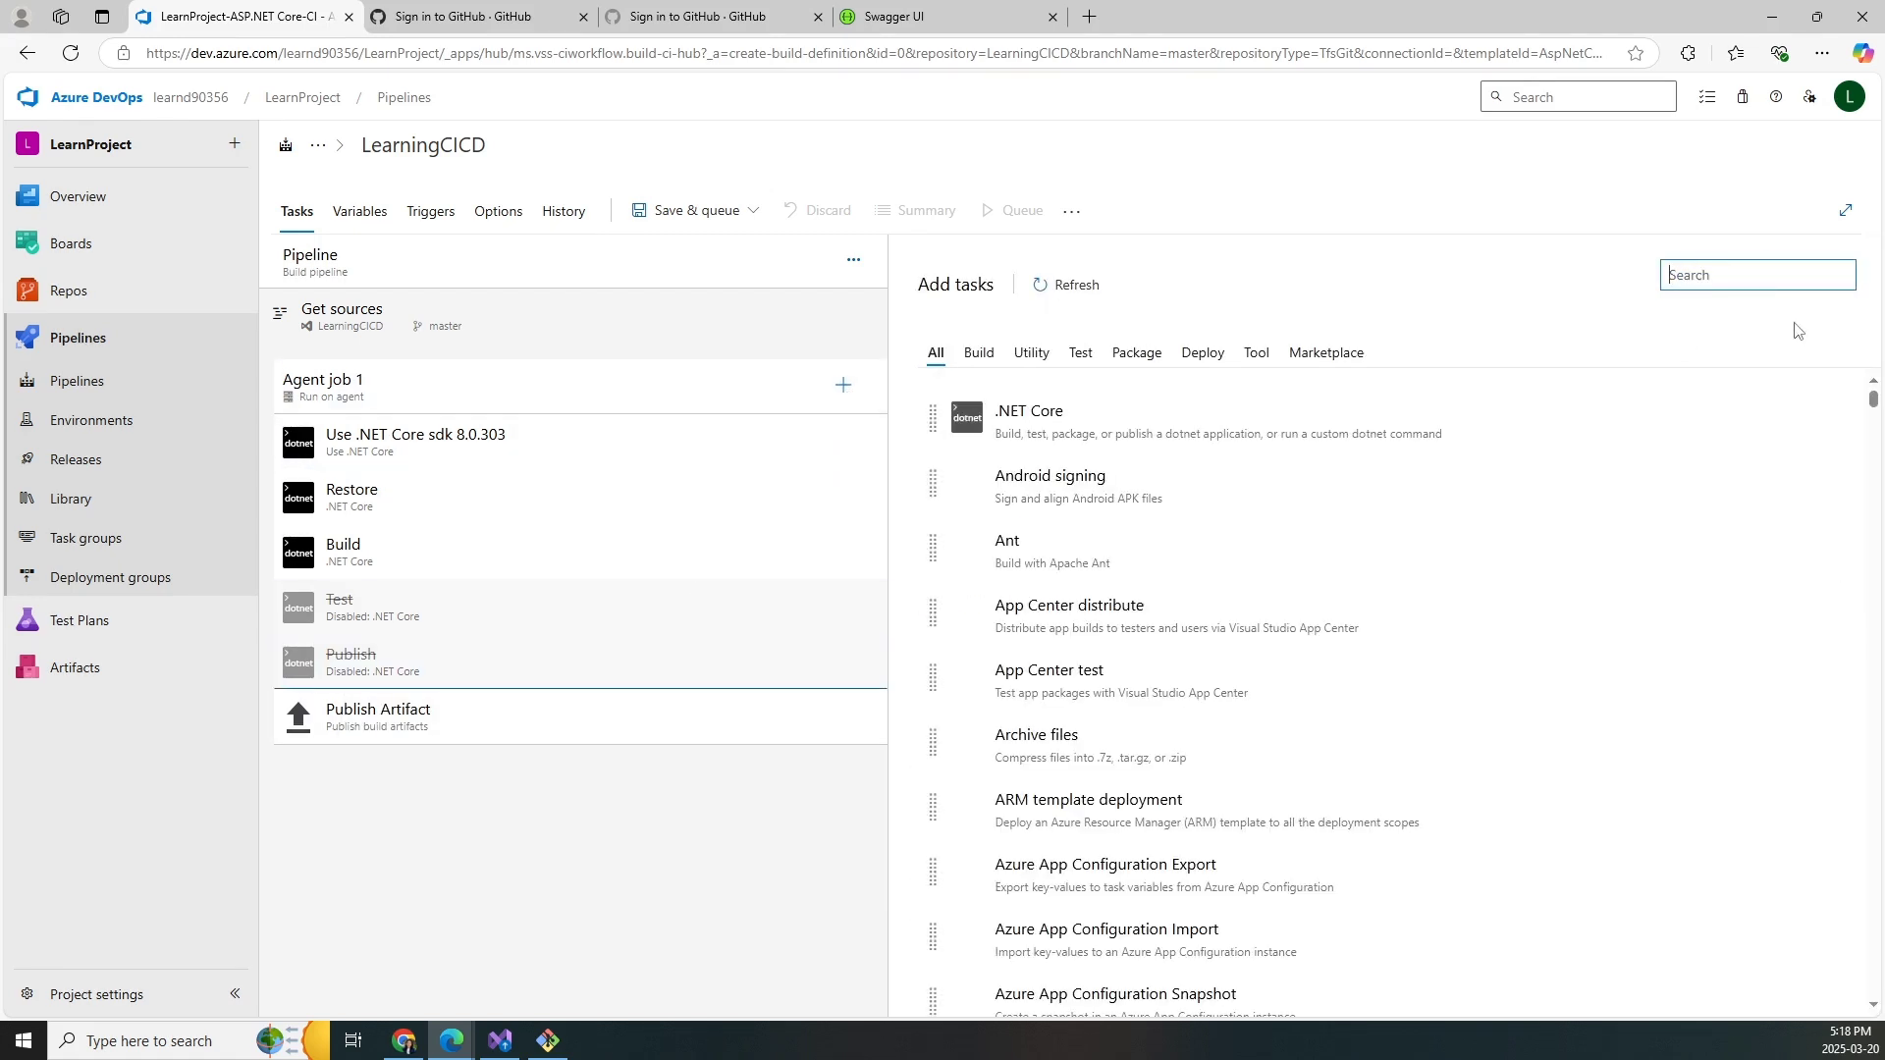
type("index")
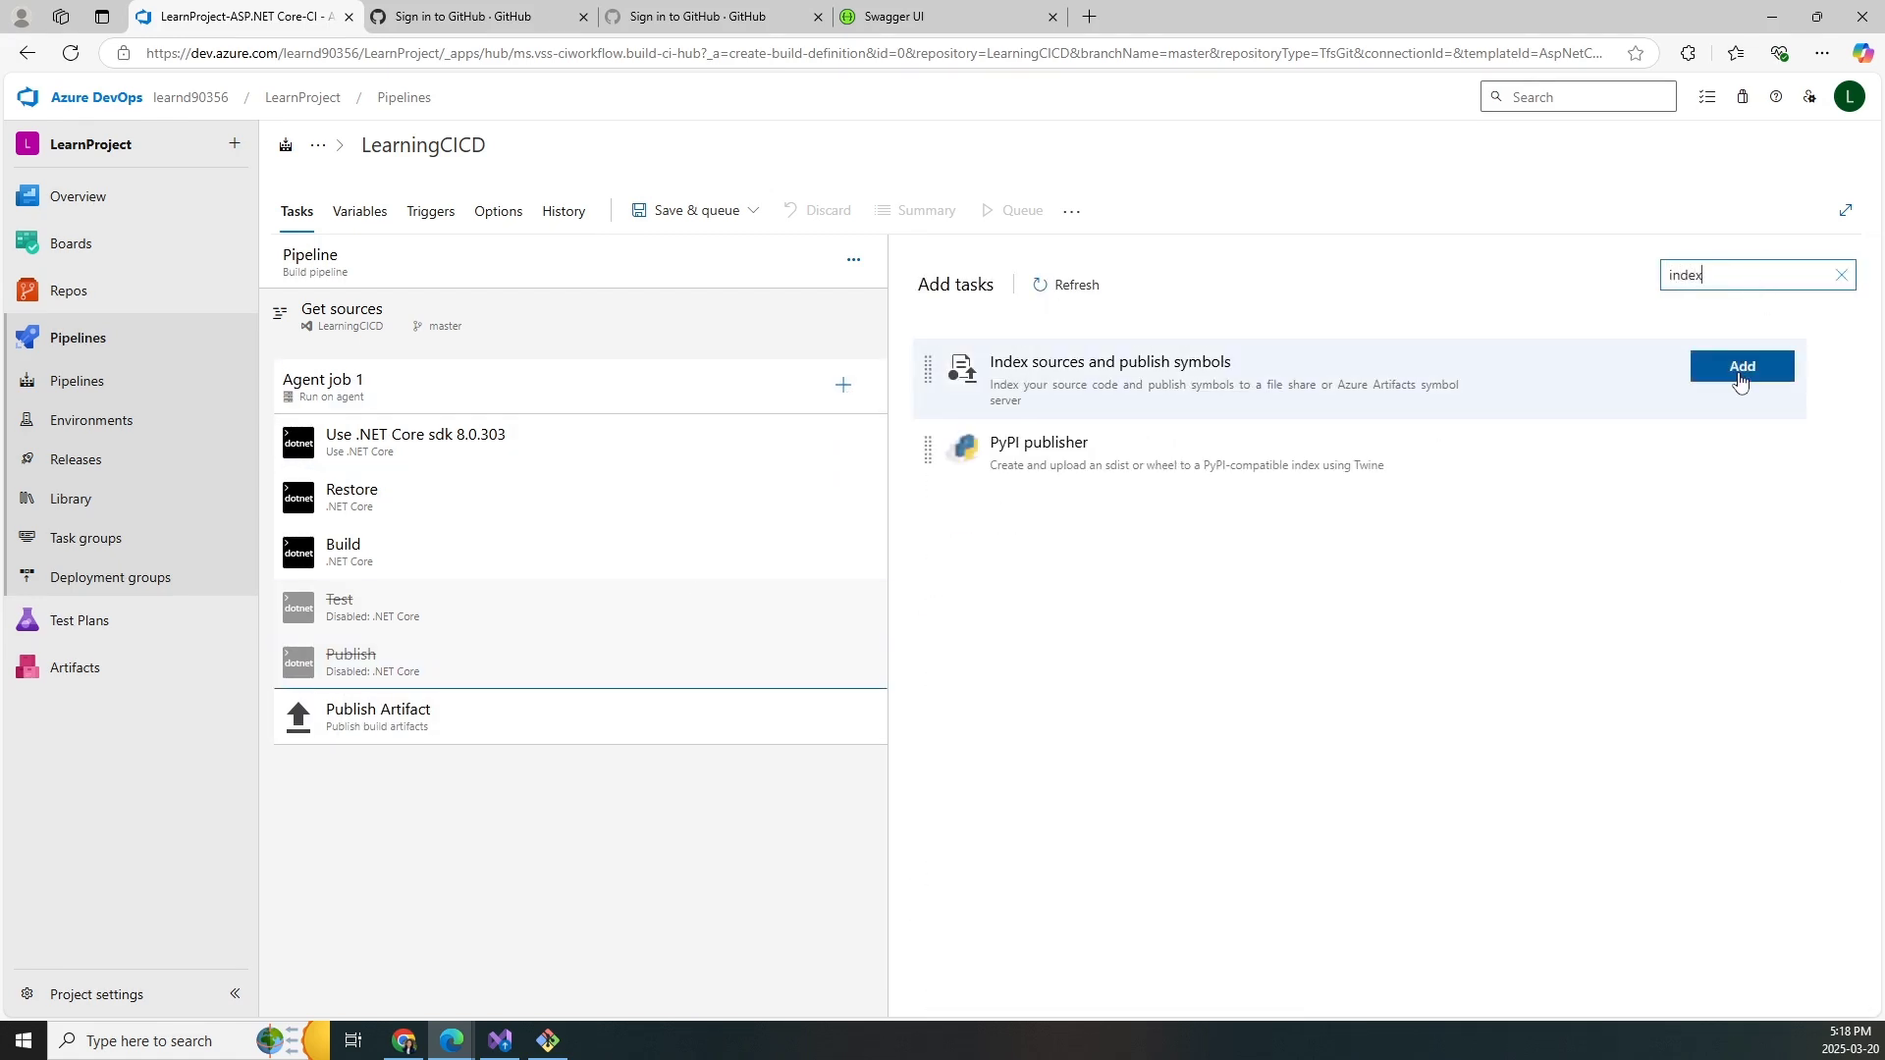
left_click_drag(1742, 366, 604, 686)
left_click(524, 715)
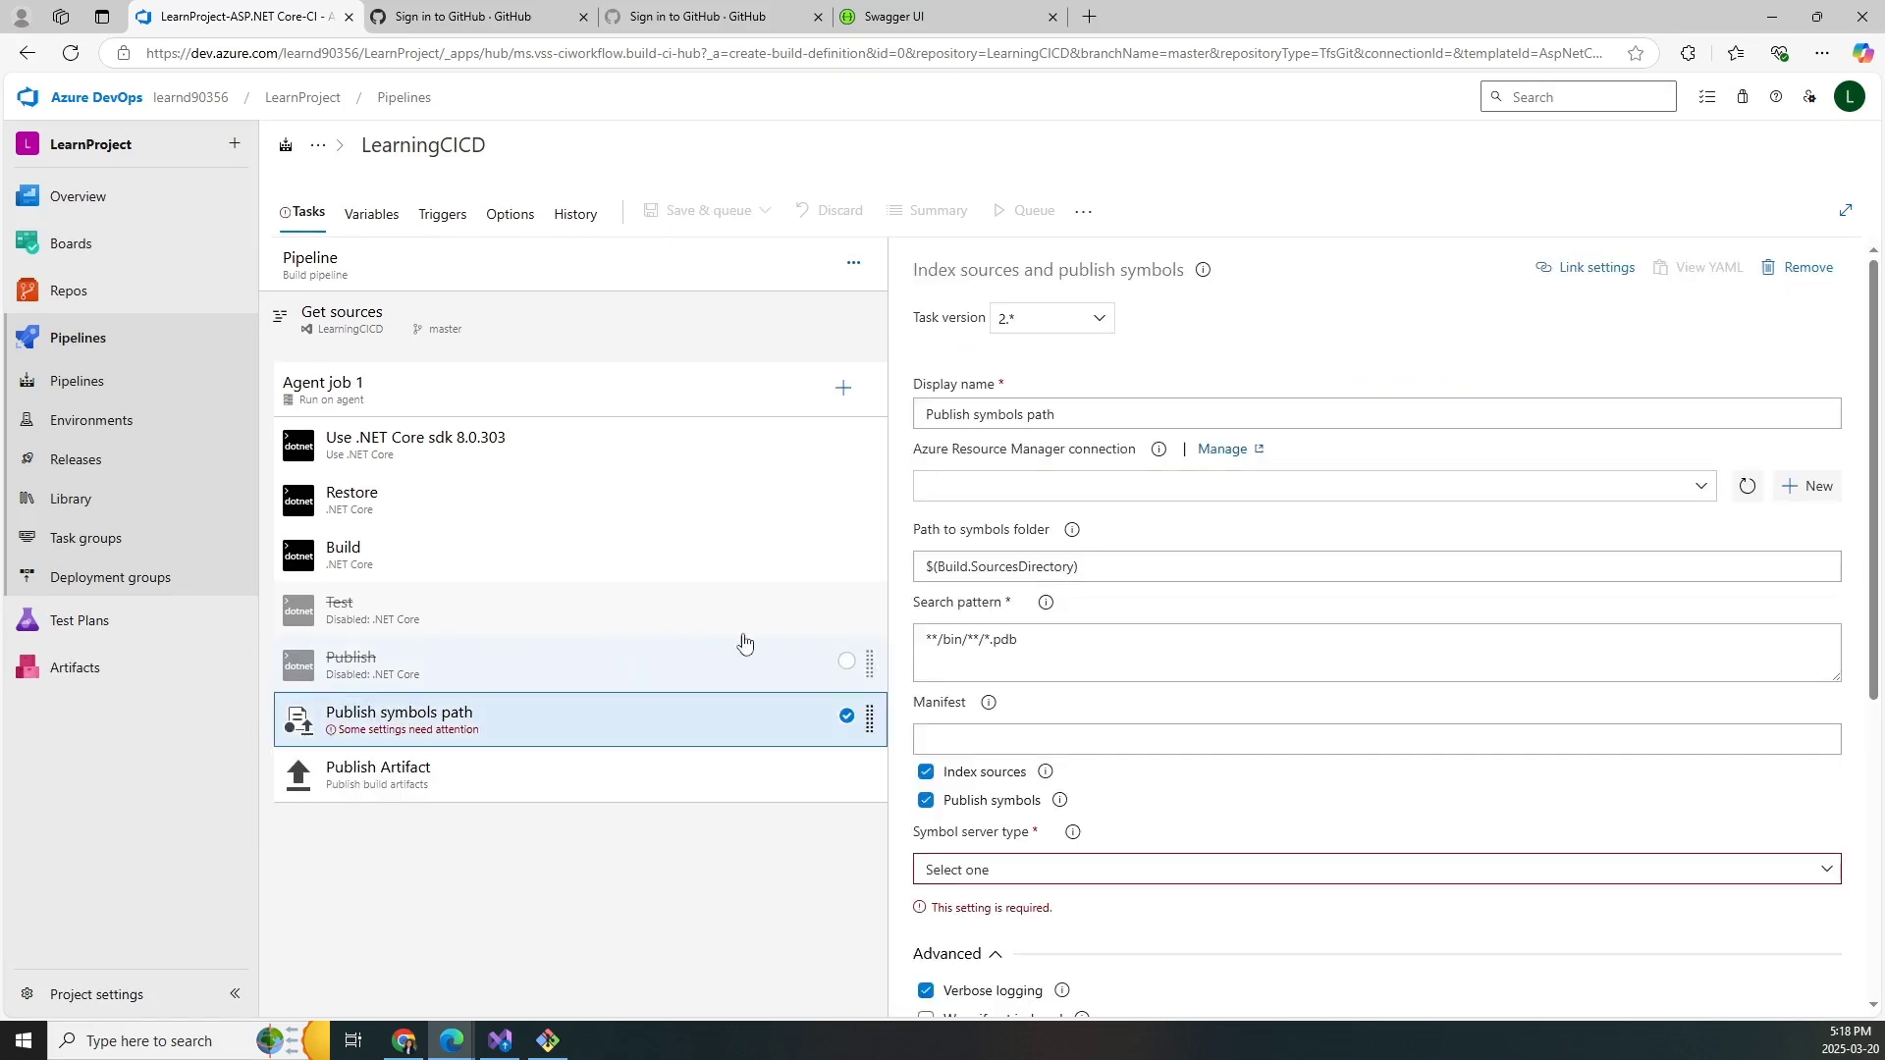
- Set the symbol server type to "Symbol Server in this organization/collection (requires Azure Artifacts)" and check the task's search pattern
scroll(1308, 604, "down", 1)
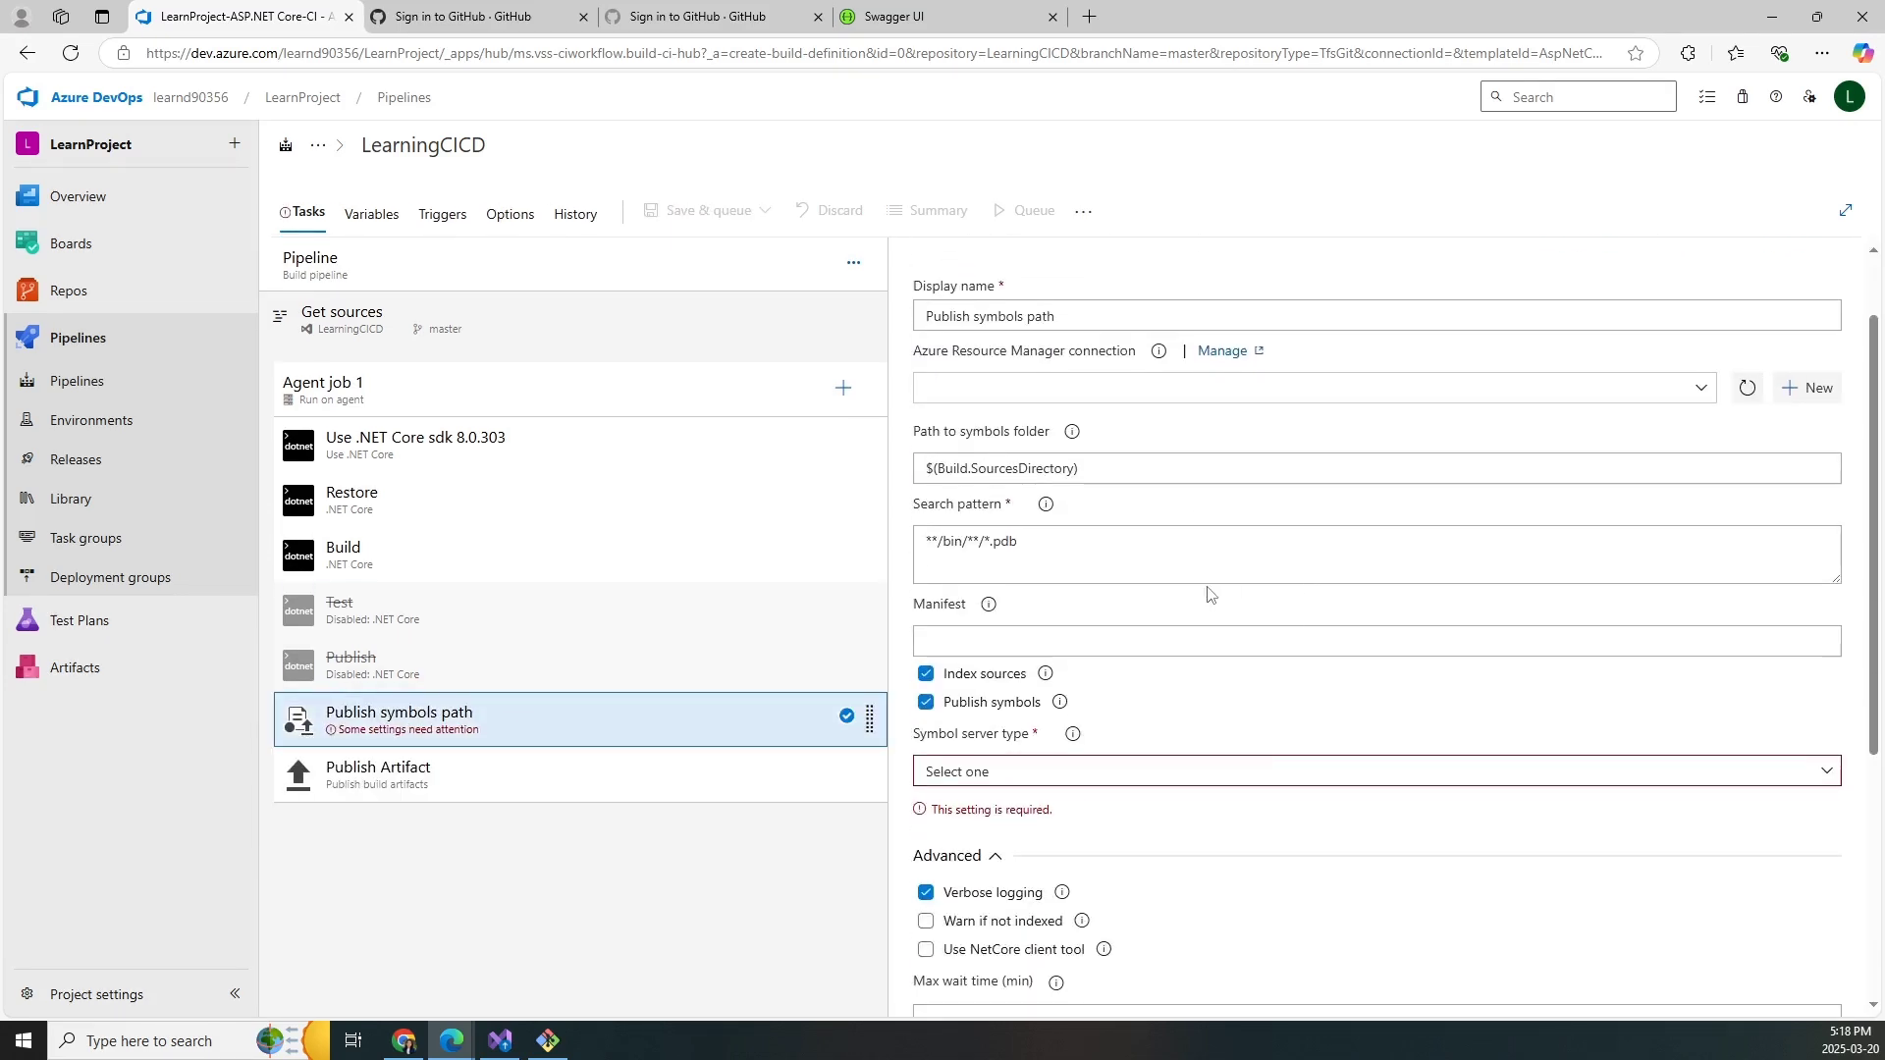
scroll(1289, 782, "down", 1)
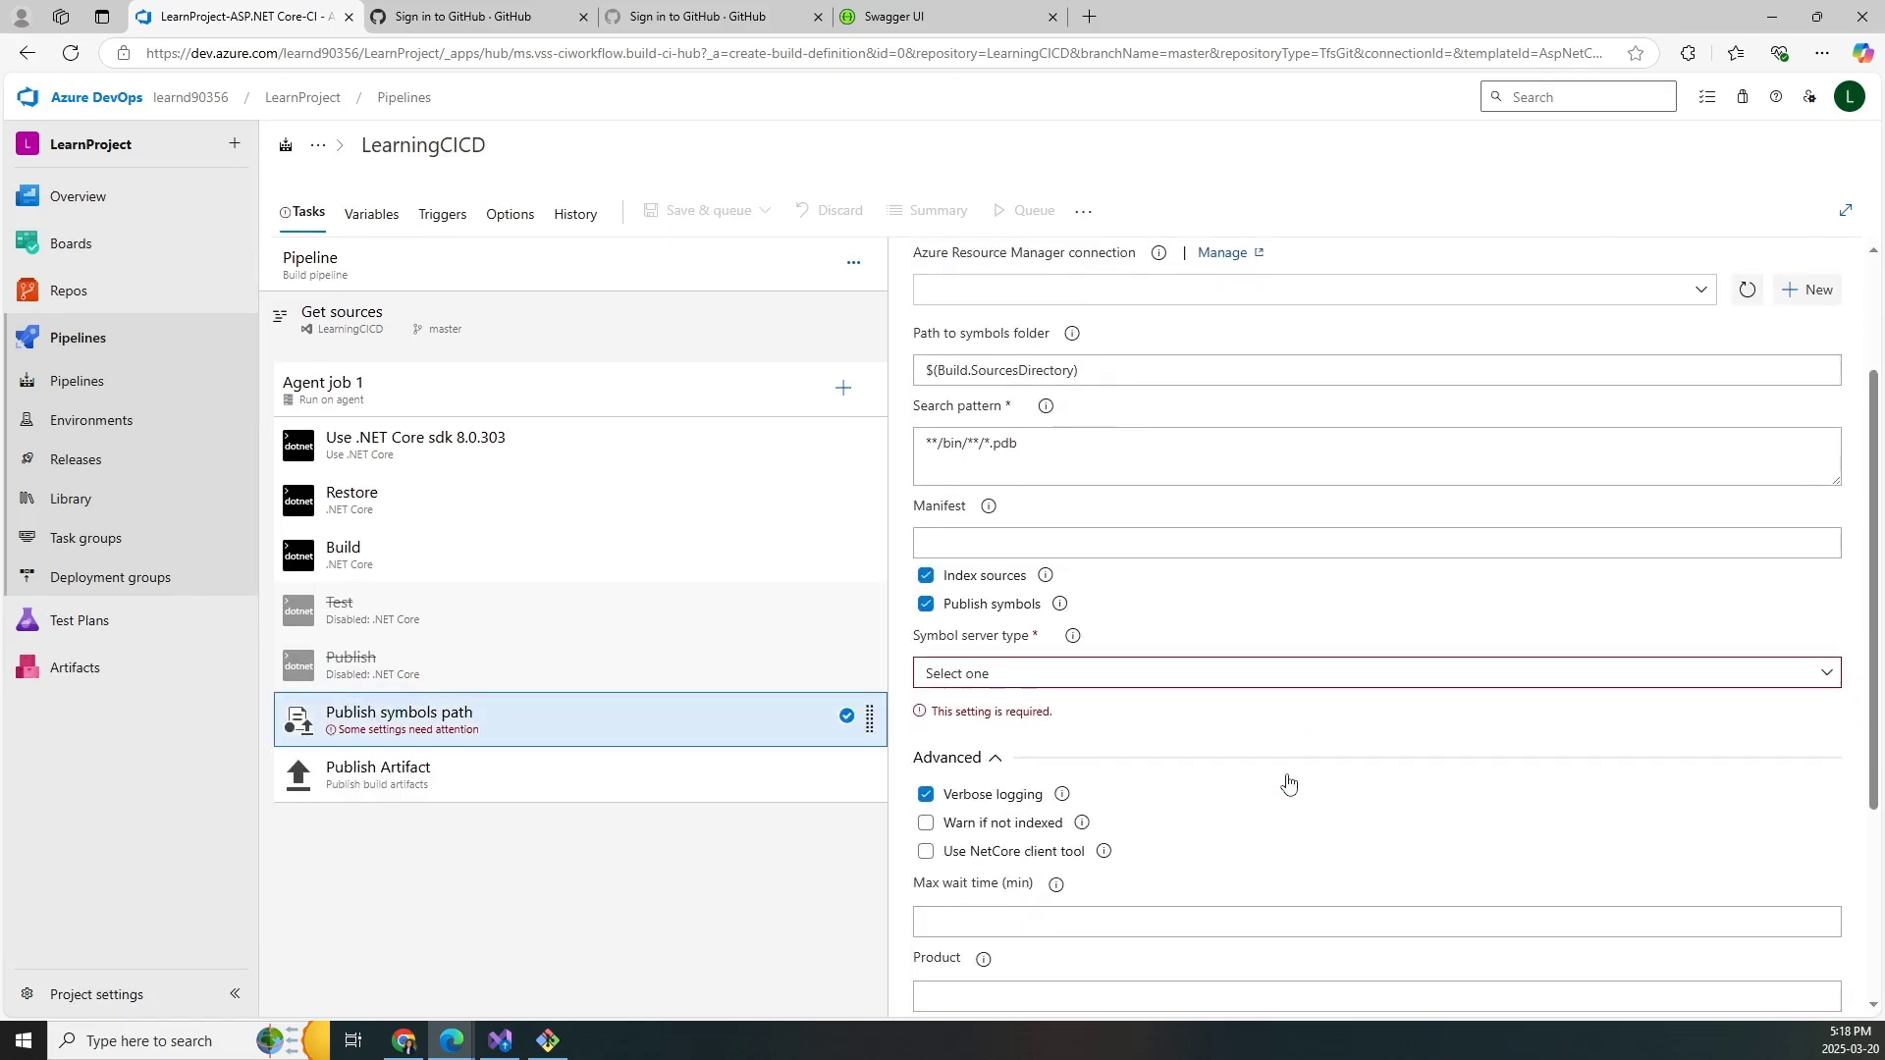
left_click(1822, 684)
left_click(1237, 731)
scroll(1237, 747, "up", 2)
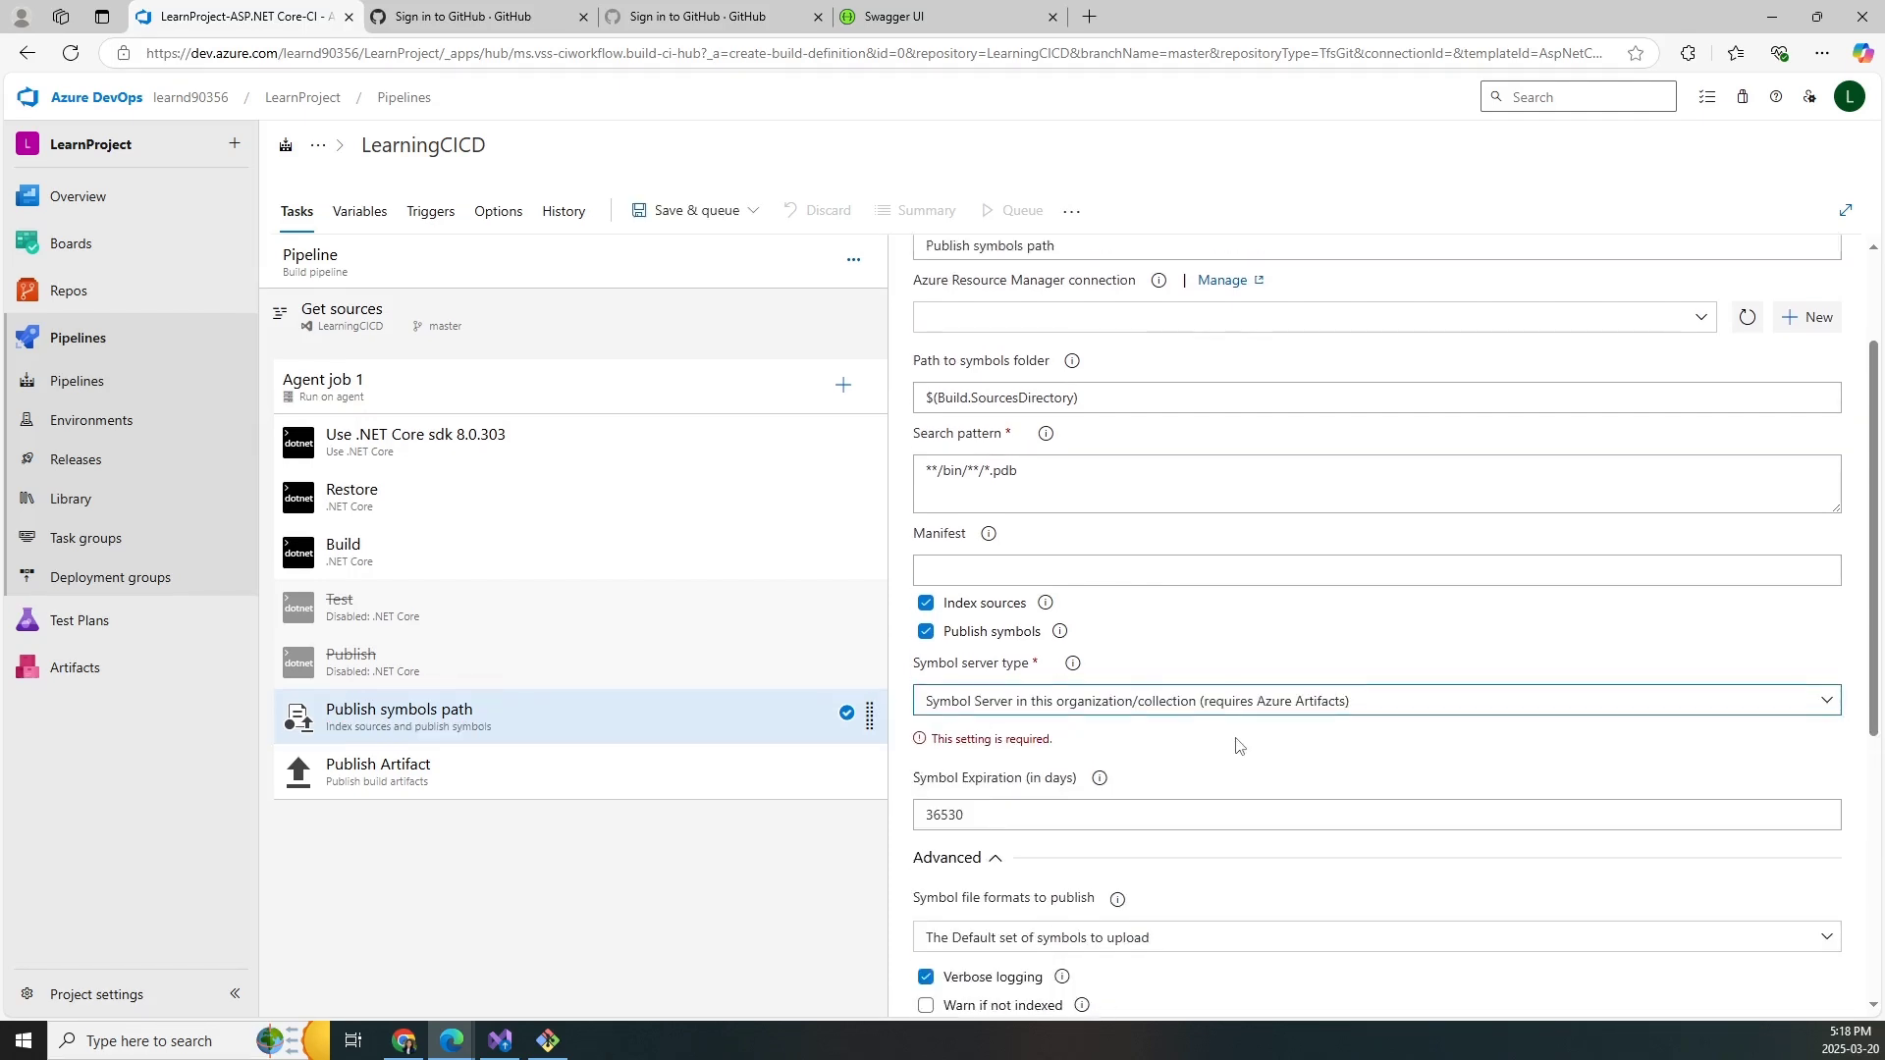
left_click_drag(1055, 648, 899, 647)
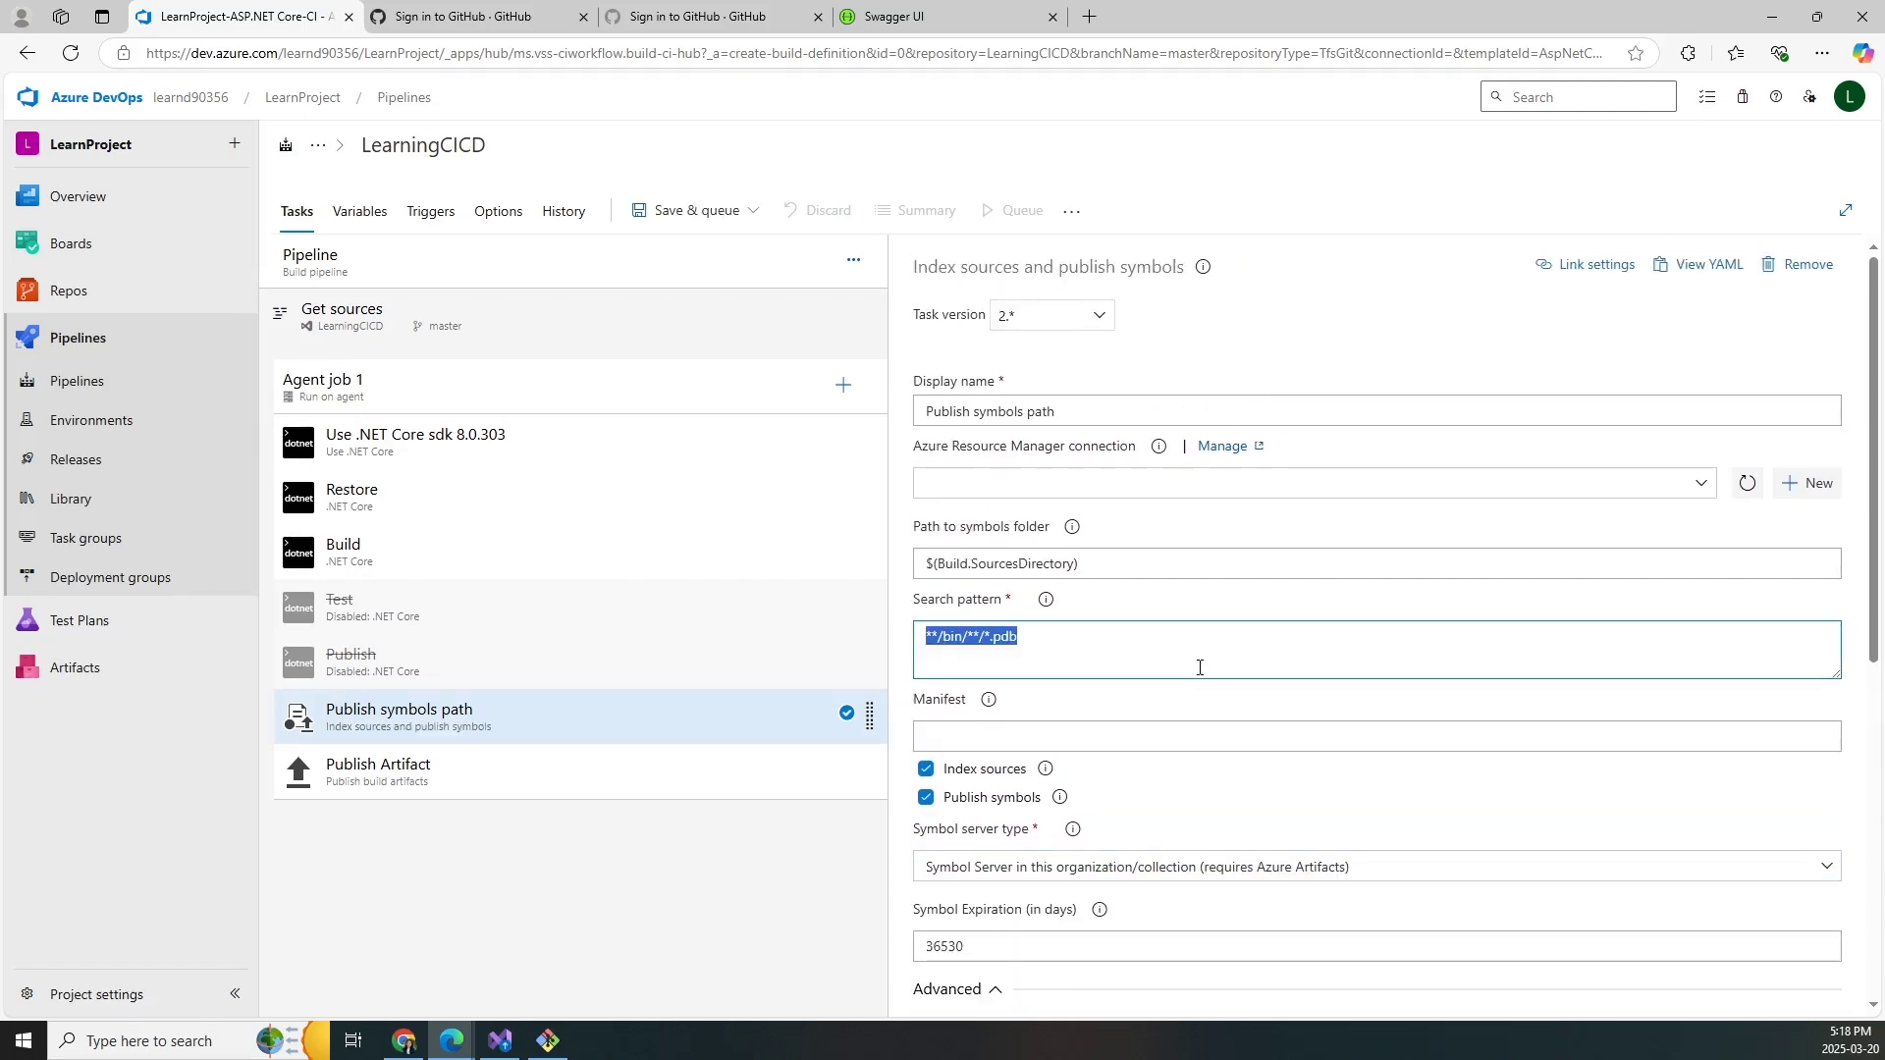
scroll(1199, 665, "down", 2)
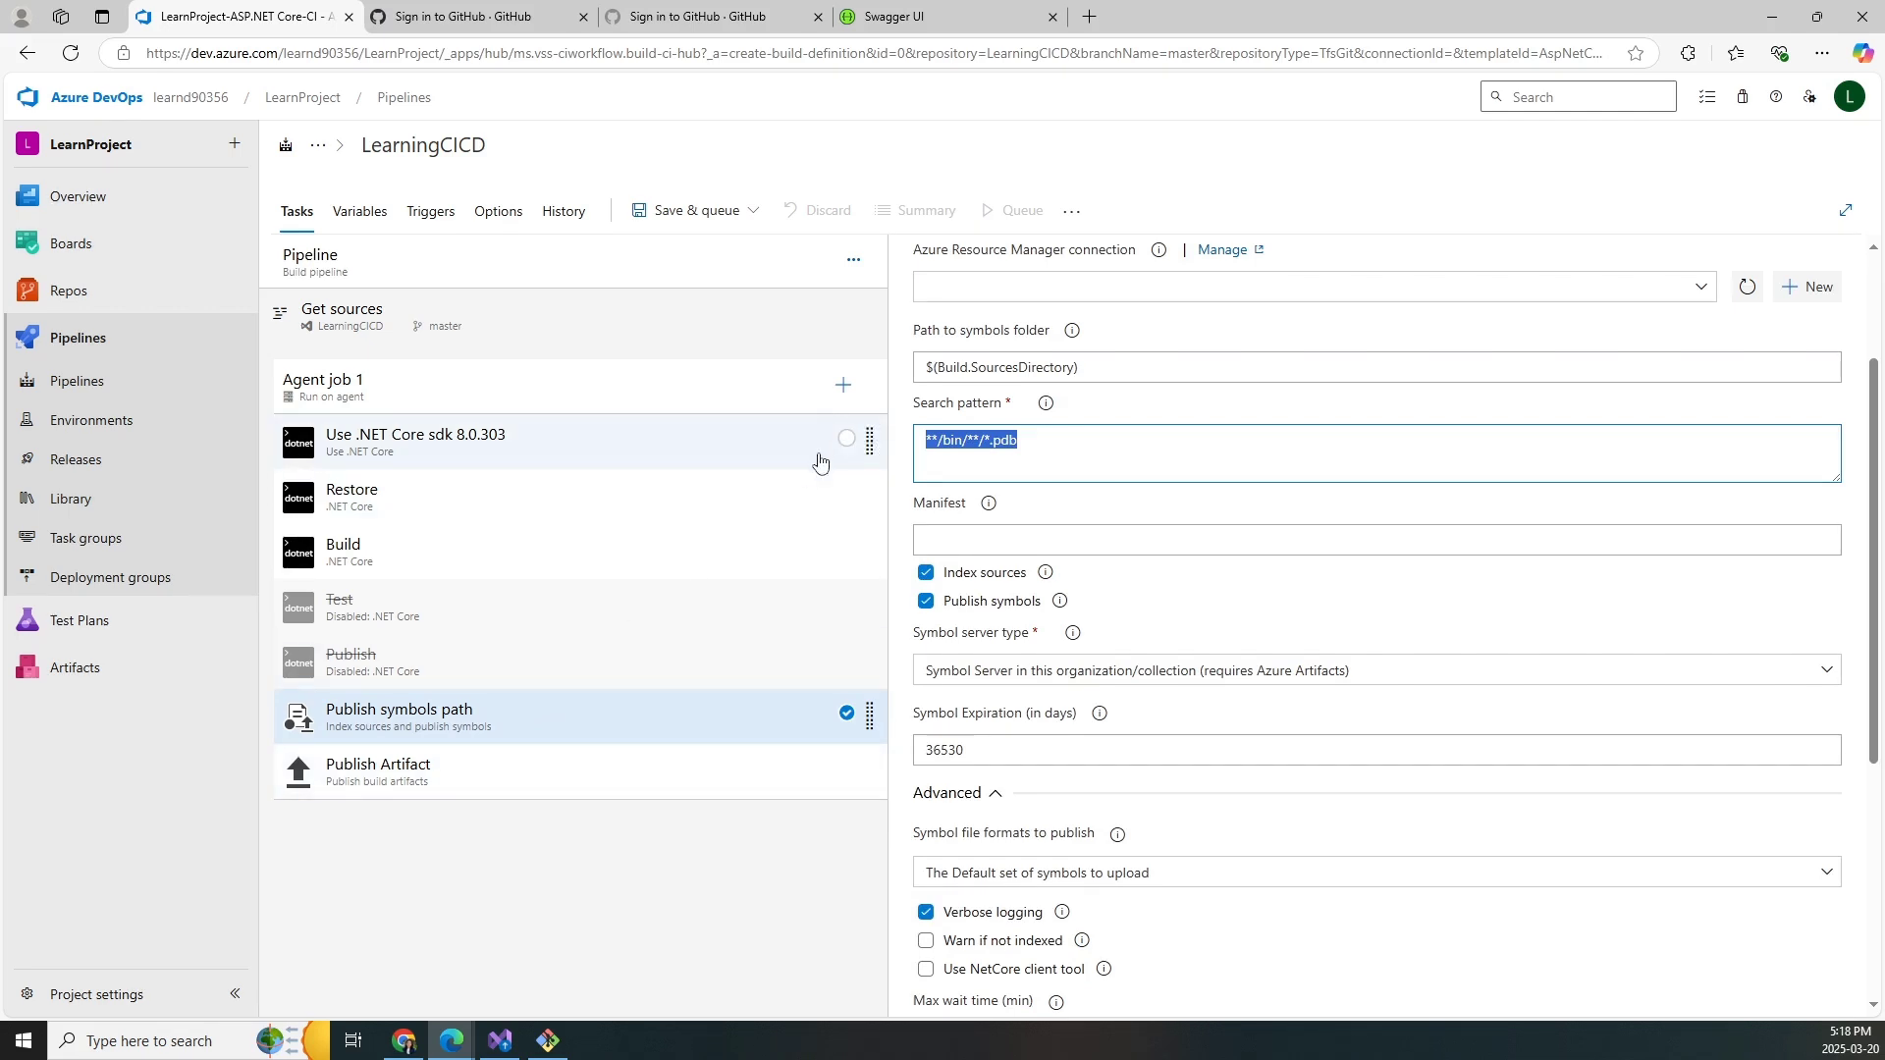
- Find the Copy files task by searching "copy" and add it to Agent job 1 before Publish Artifact
left_click(843, 384)
left_click(1743, 275)
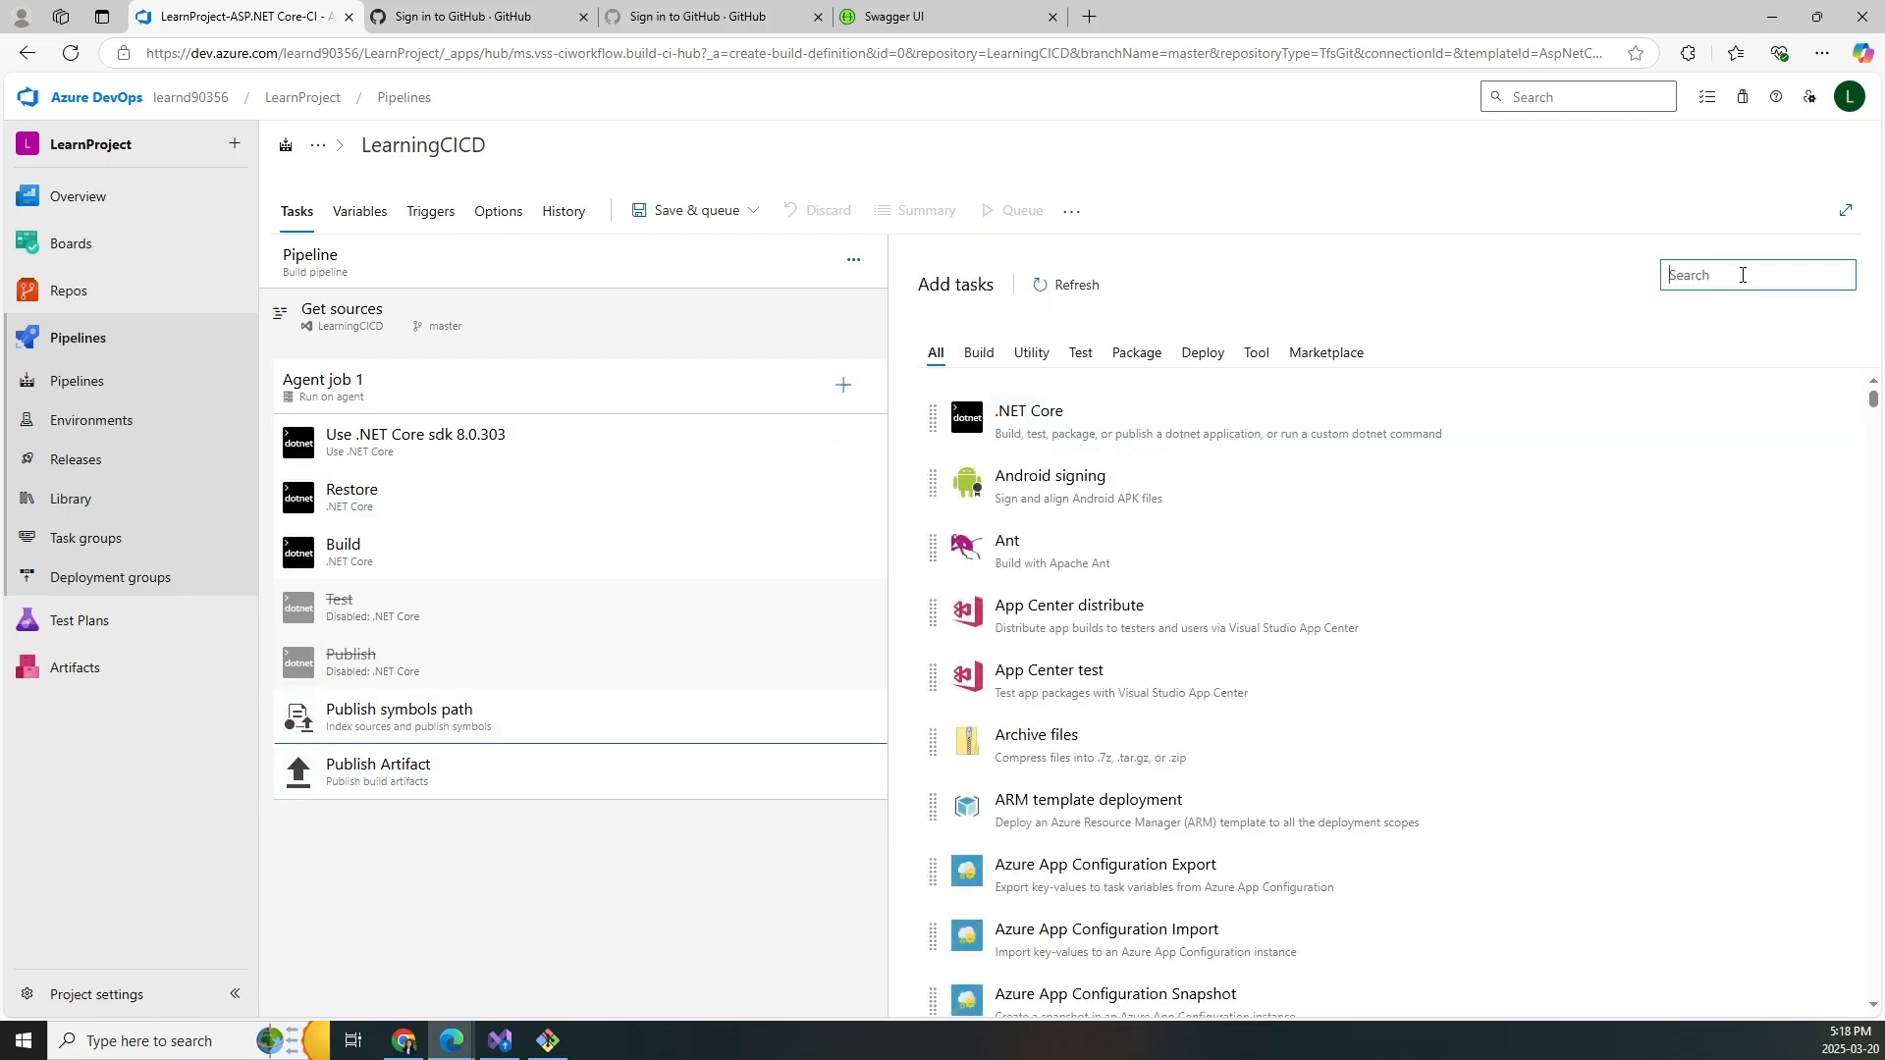
type("copy")
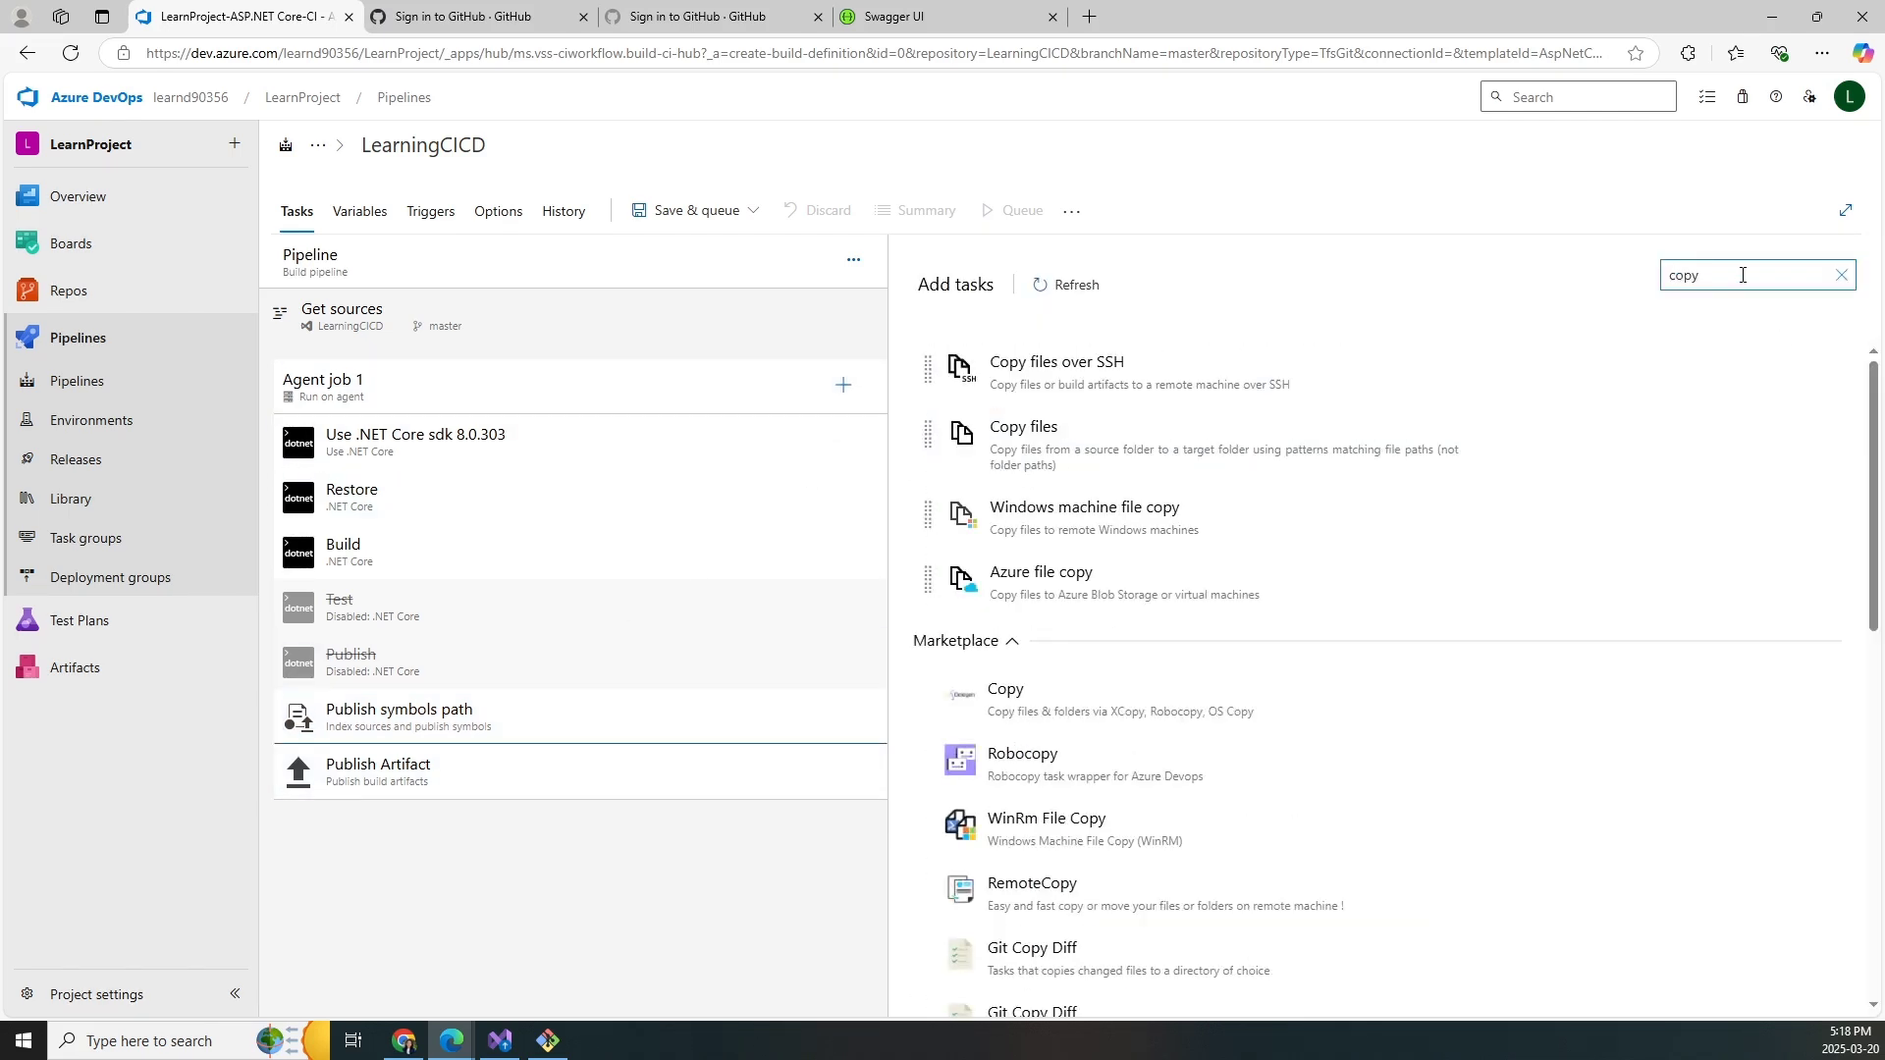
left_click(1732, 437)
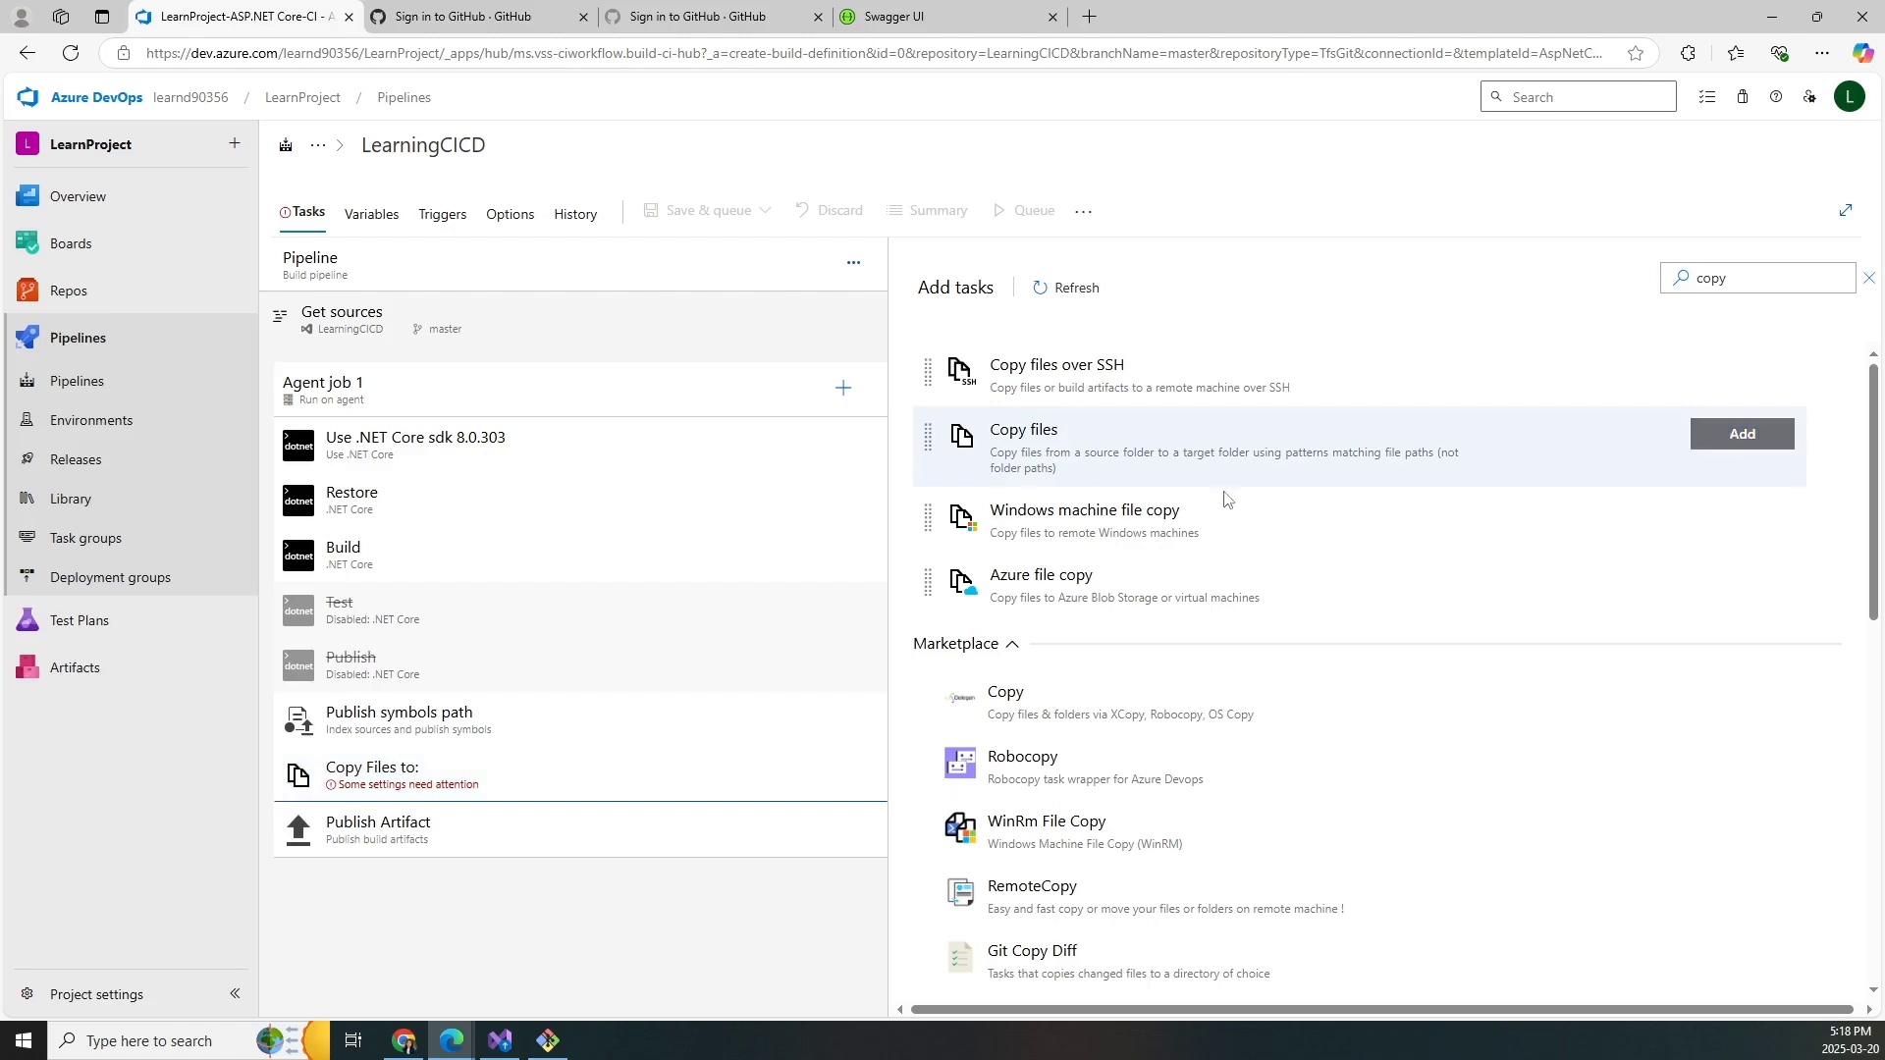
- Configure the Copy files task with target folder $(build.artifactstagingdirectory) and the repository's LearningCICD folder as source folder
left_click(538, 774)
left_click(972, 657)
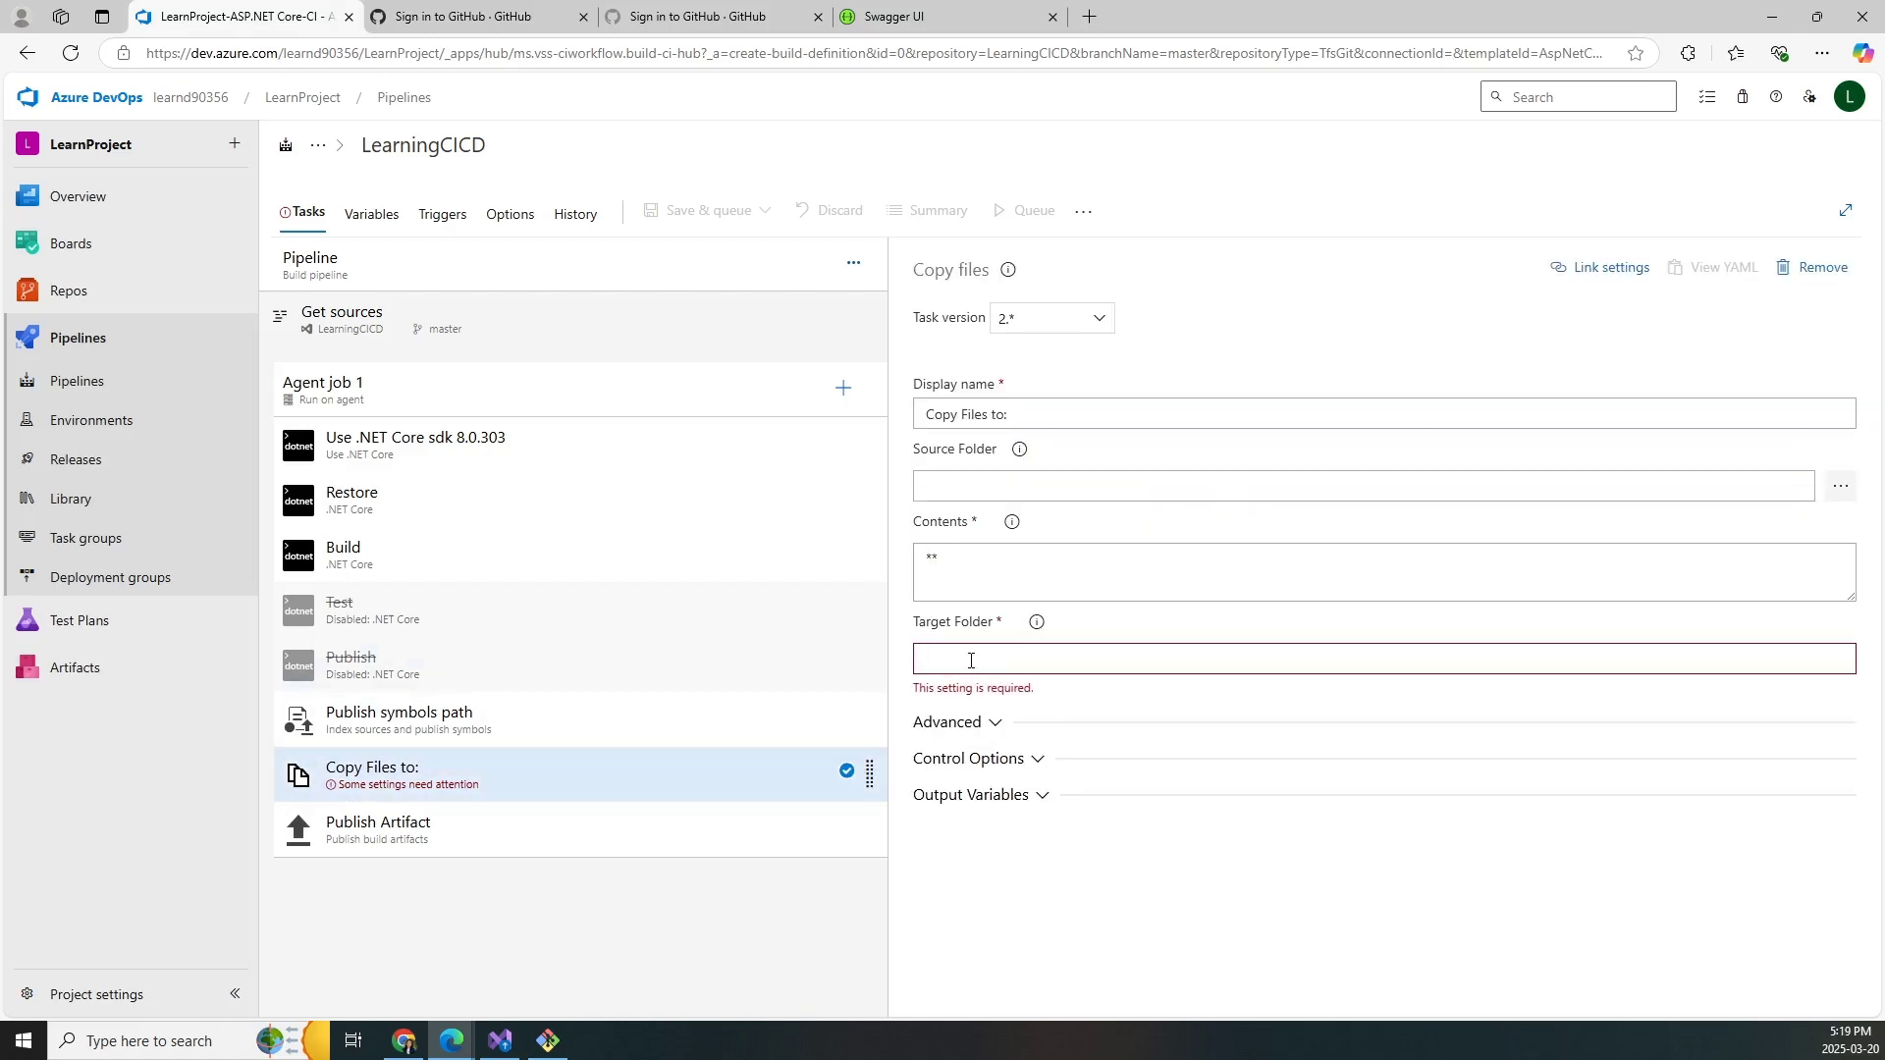
type("$(build.artifactstagingdirectory)")
left_click_drag(921, 462, 1001, 459)
left_click(1840, 484)
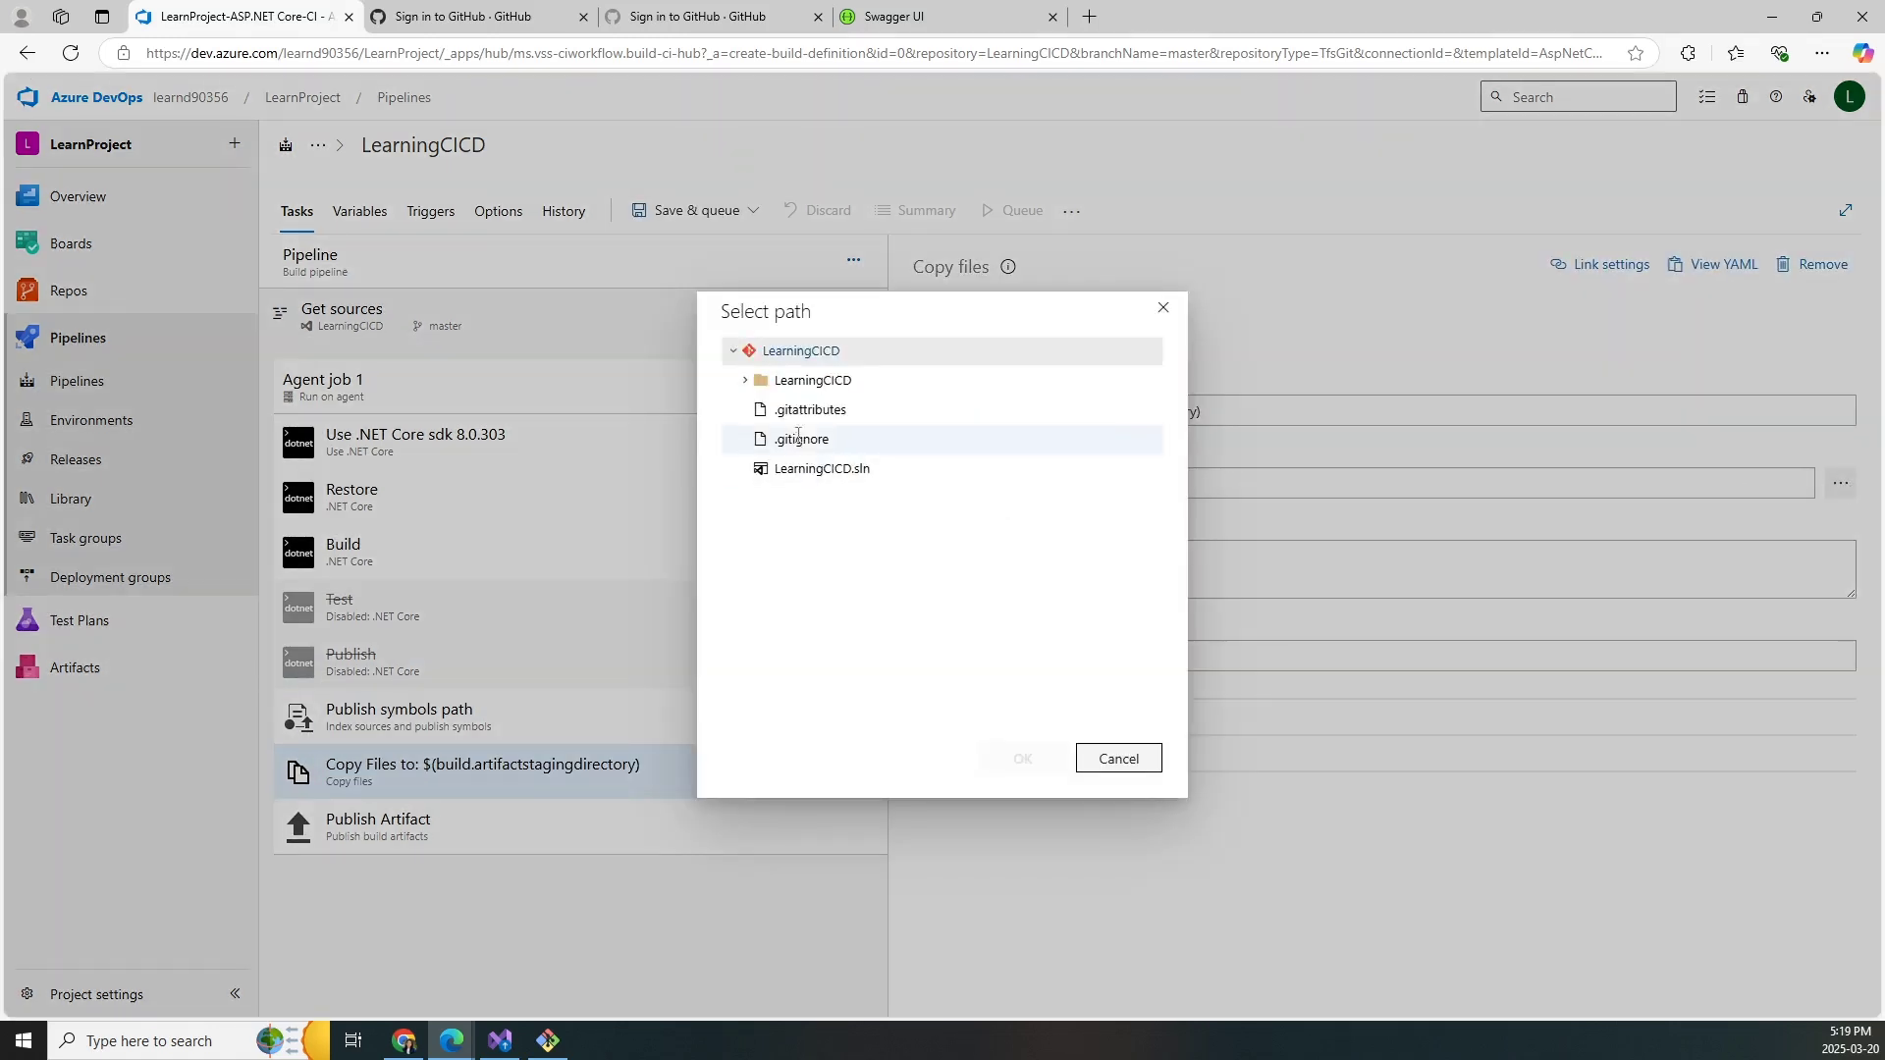
left_click(795, 380)
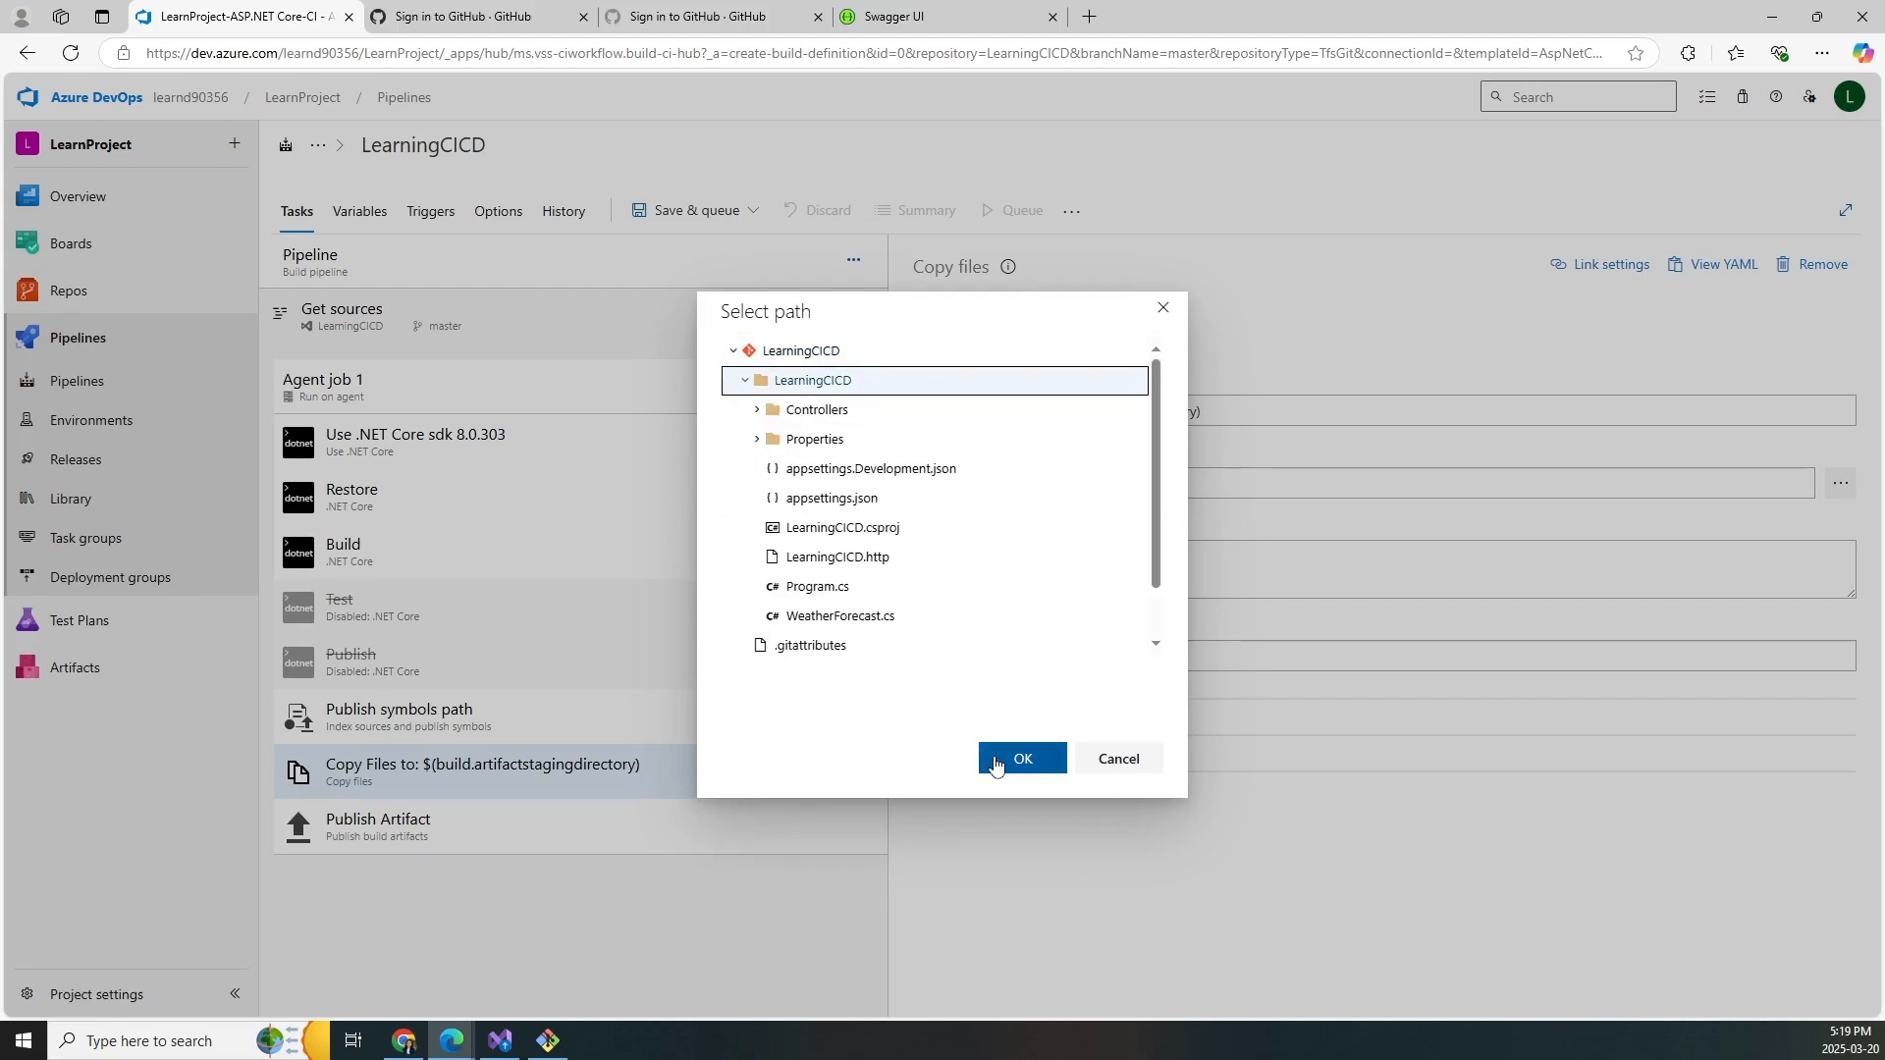
left_click(757, 411)
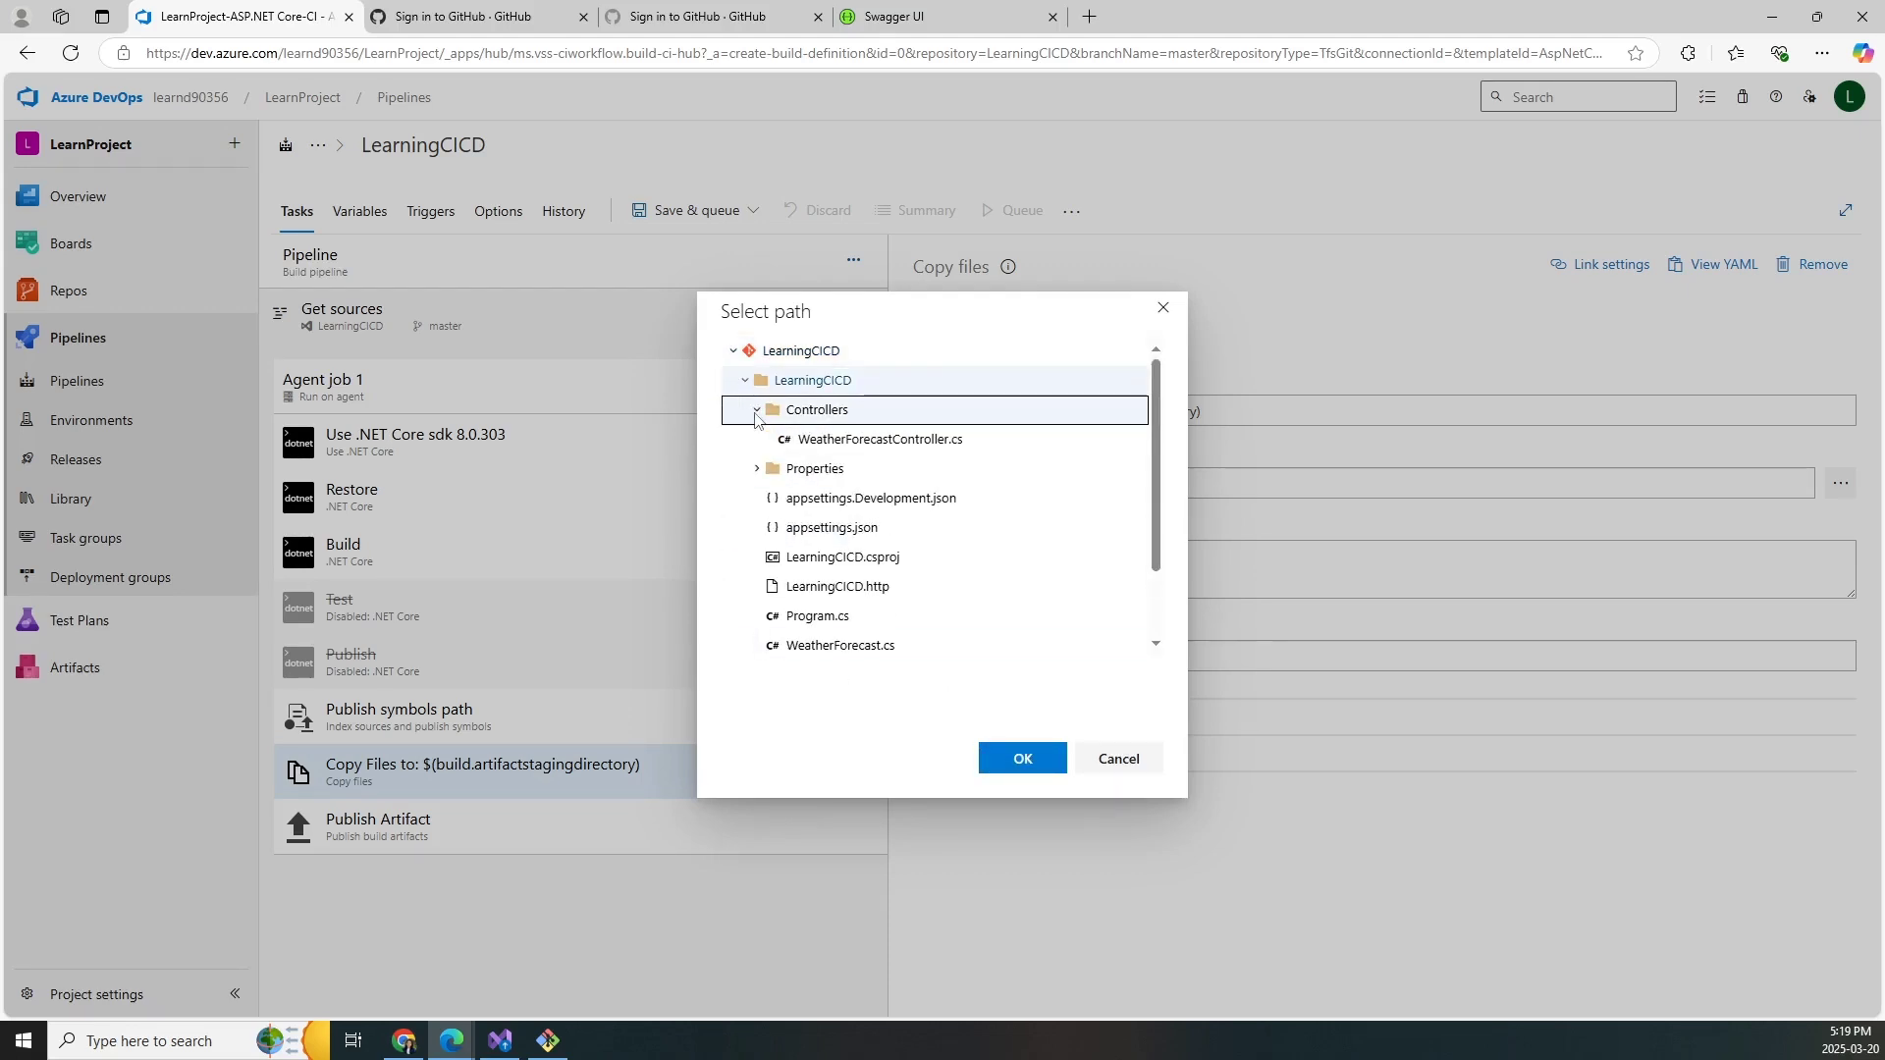
left_click(756, 411)
left_click(757, 439)
left_click(757, 439)
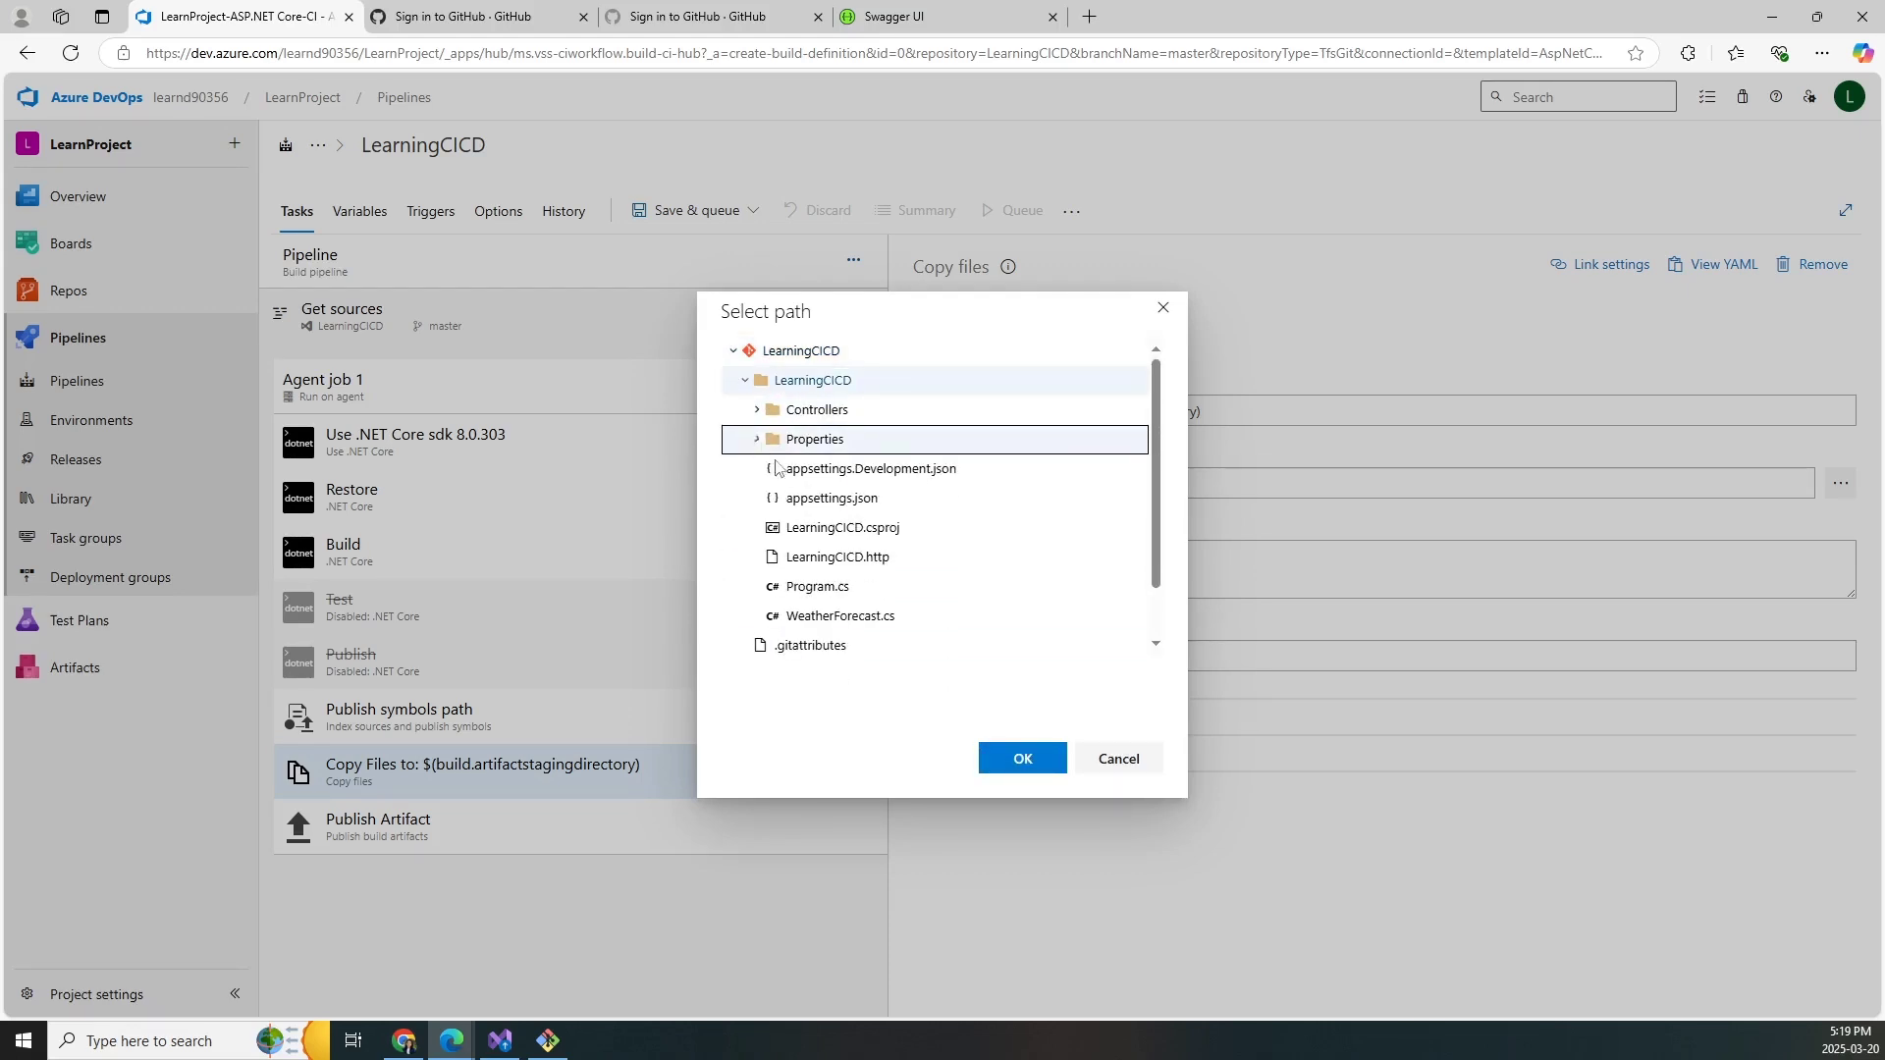
left_click(1022, 761)
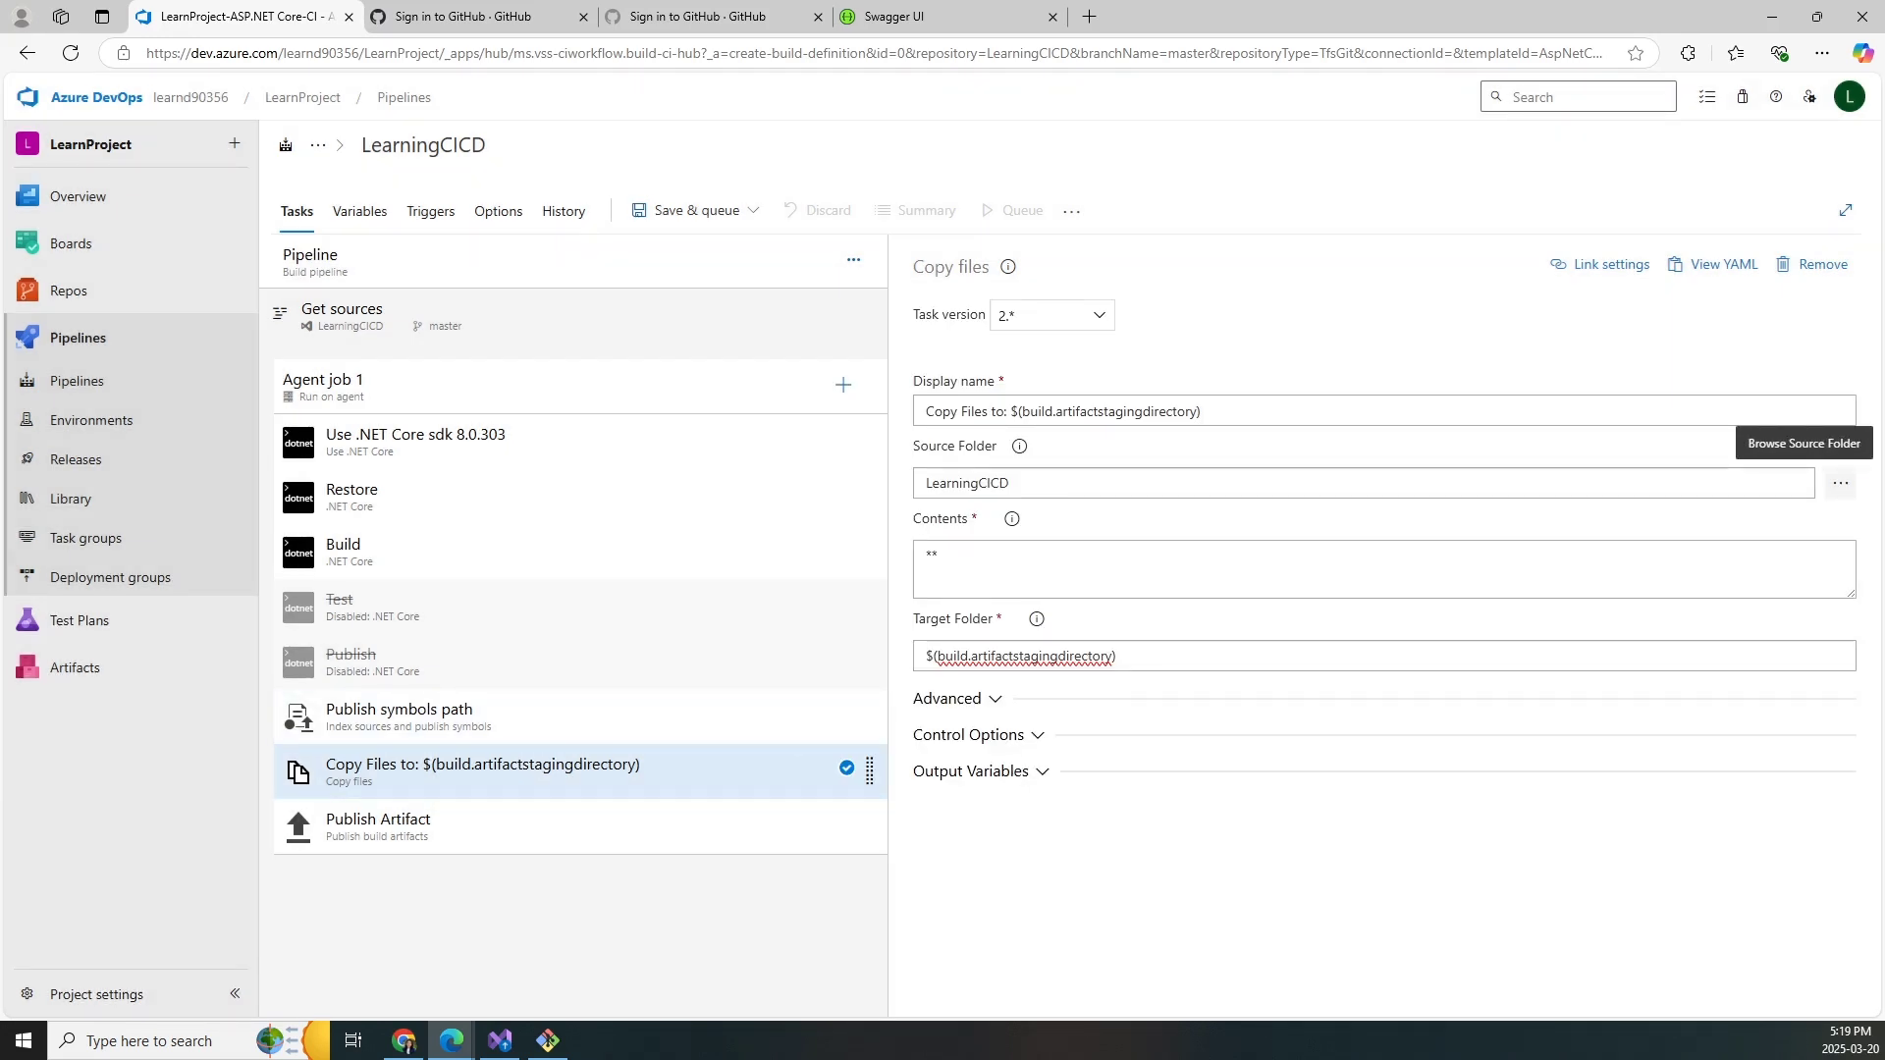
- Examine the Publish Artifact task's path to publish and artifact name
left_click(495, 845)
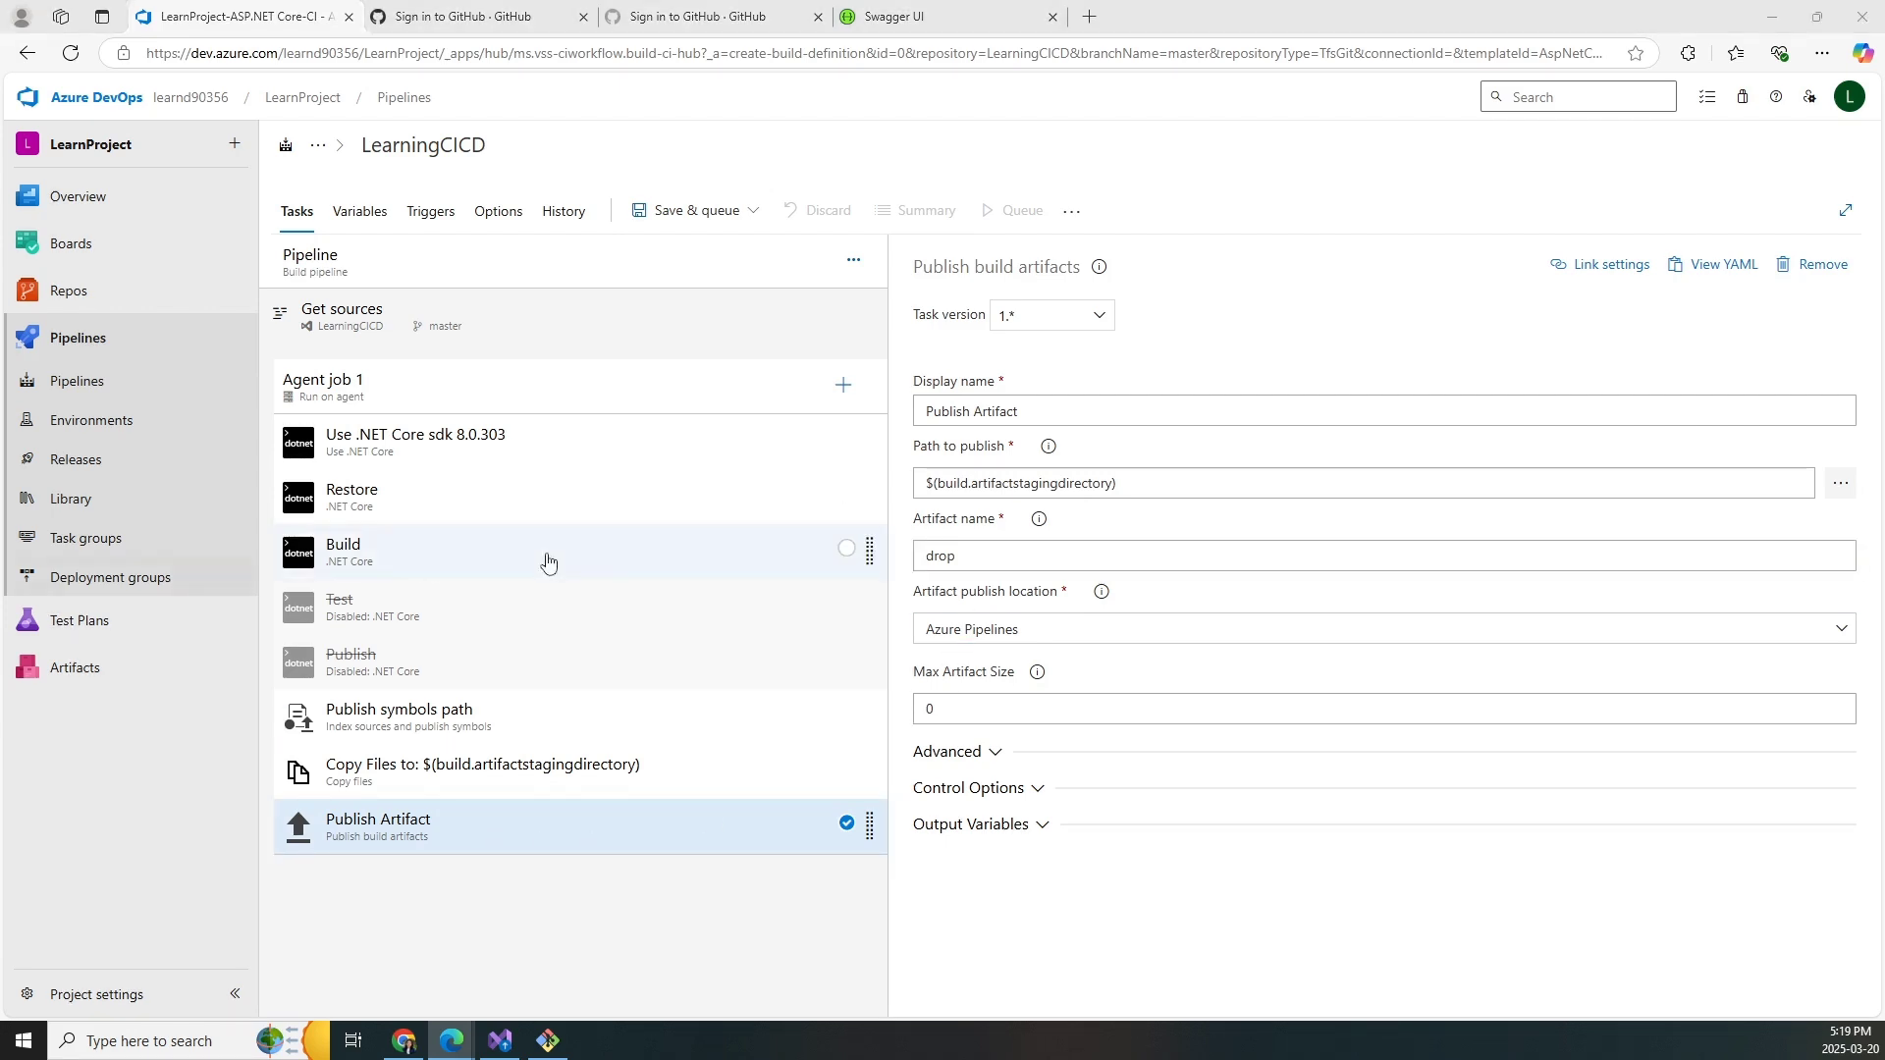
left_click_drag(1009, 448, 912, 455)
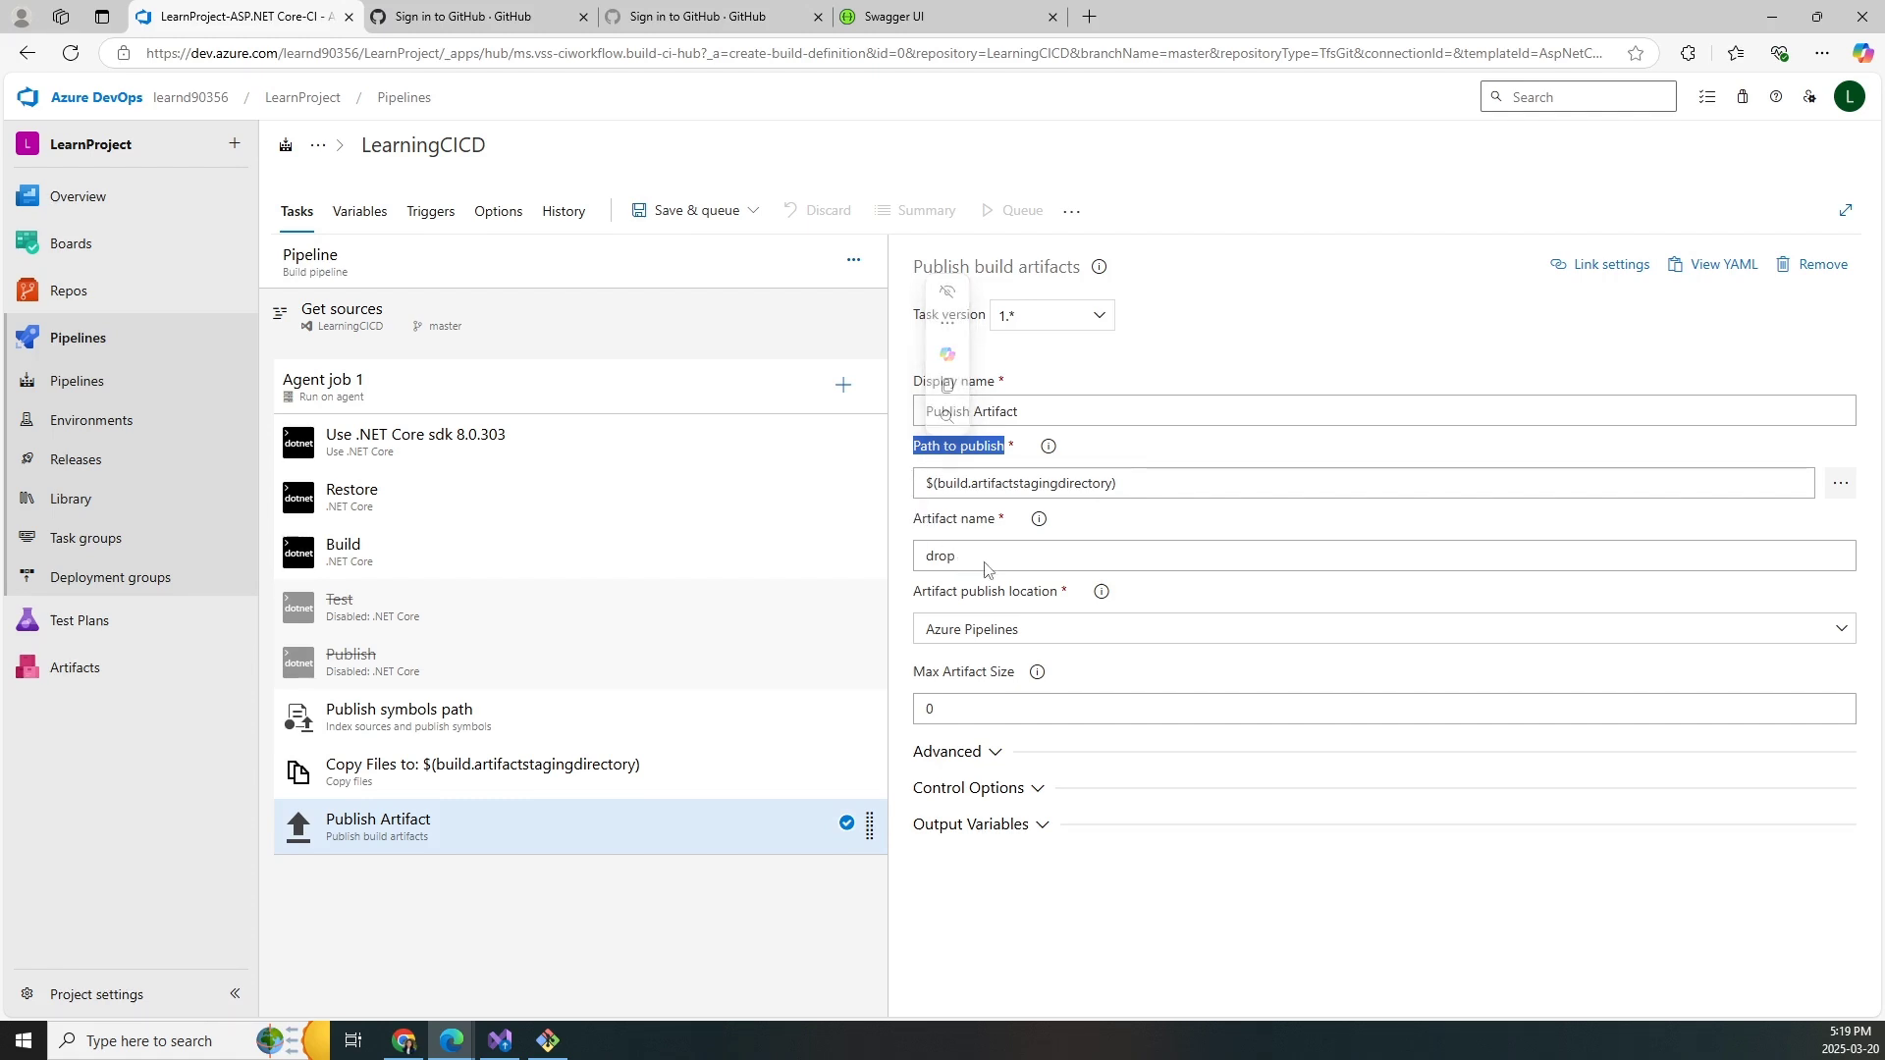
left_click_drag(958, 557, 930, 561)
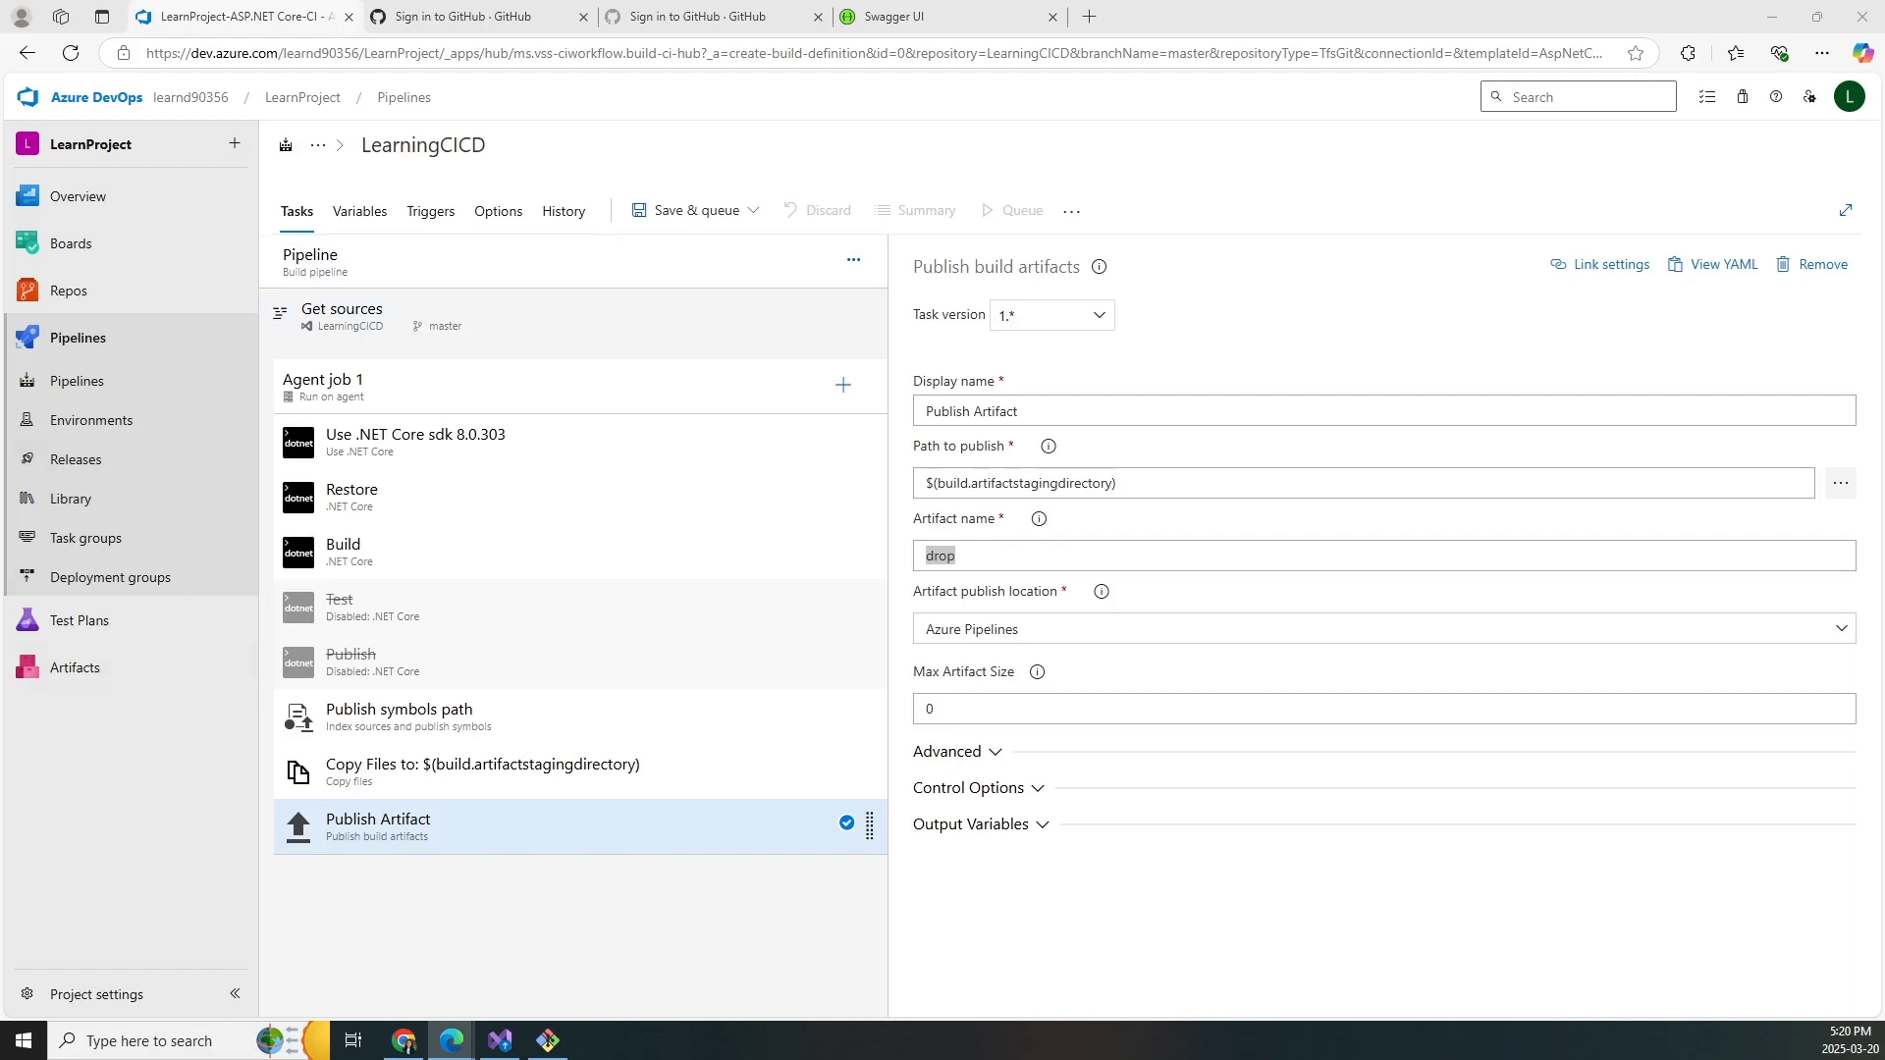
- Save the pipeline and run it on the master branch, using the Azure Pipelines pool and windows-2019 agent specification
left_click(698, 218)
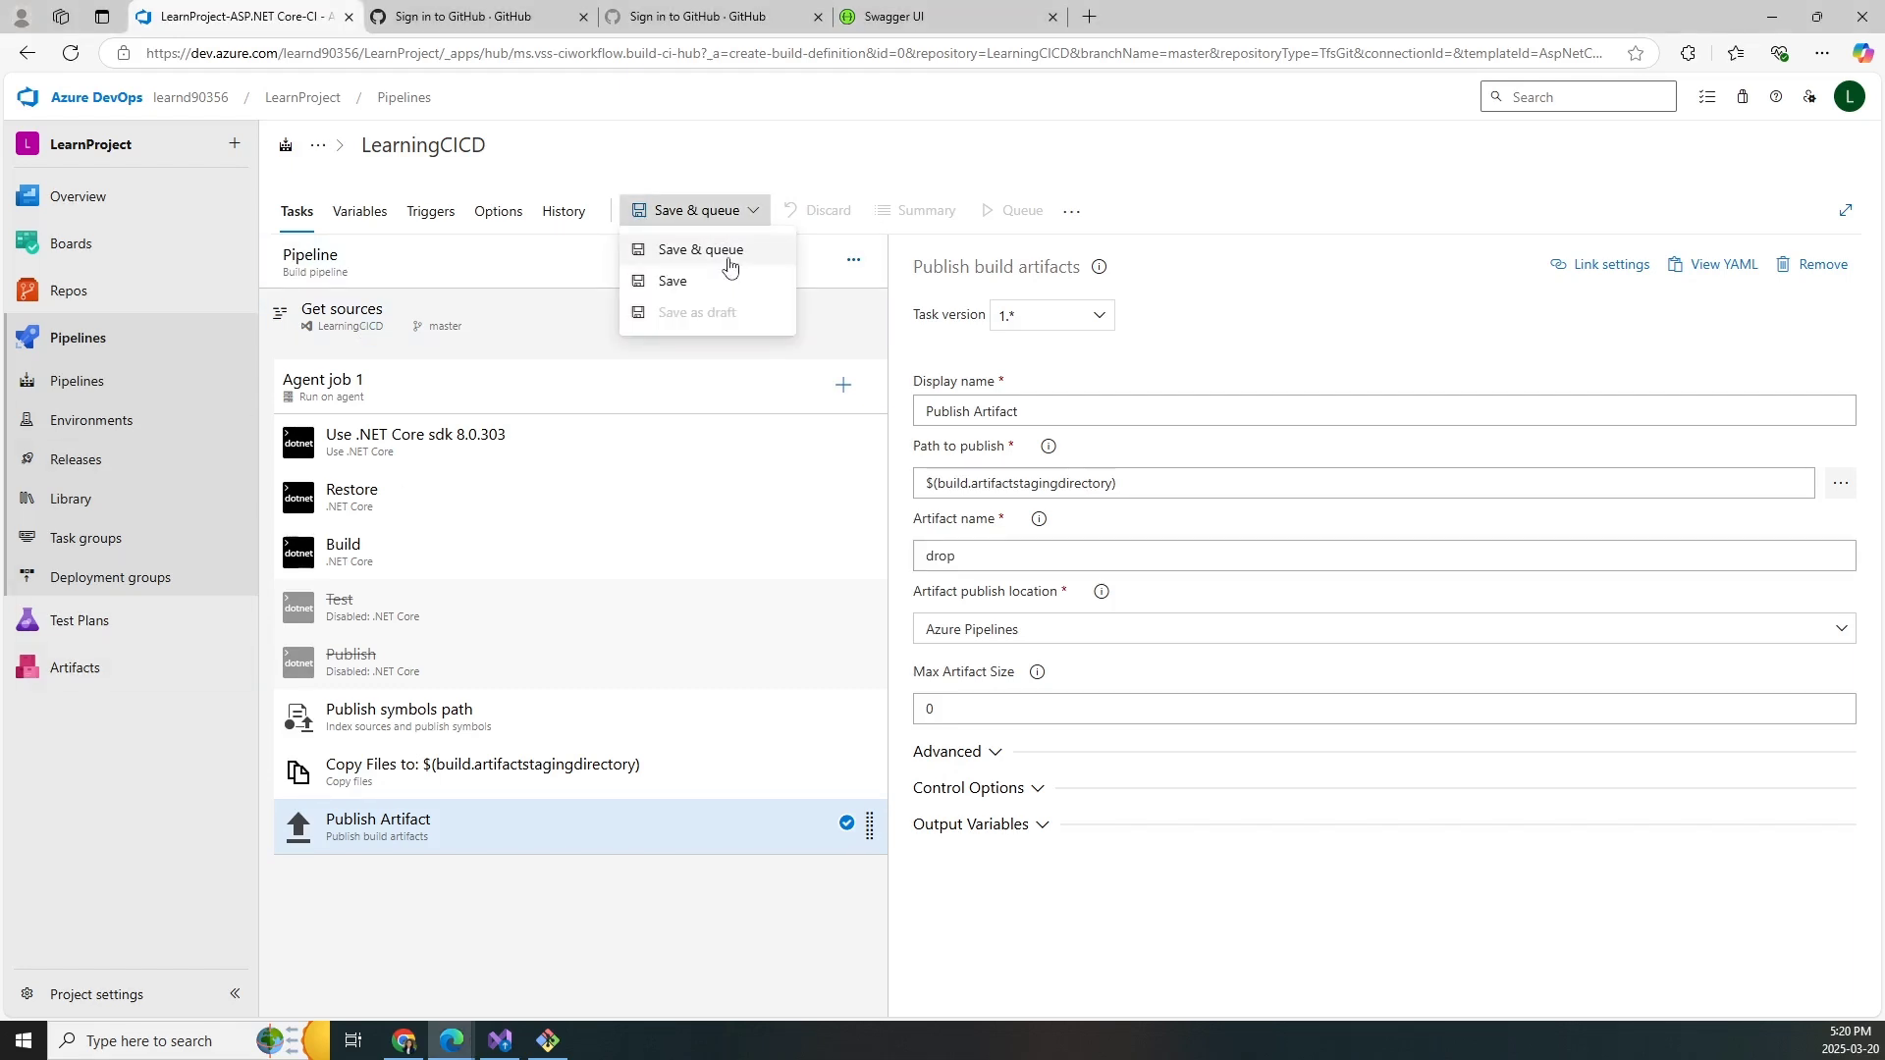
left_click(729, 251)
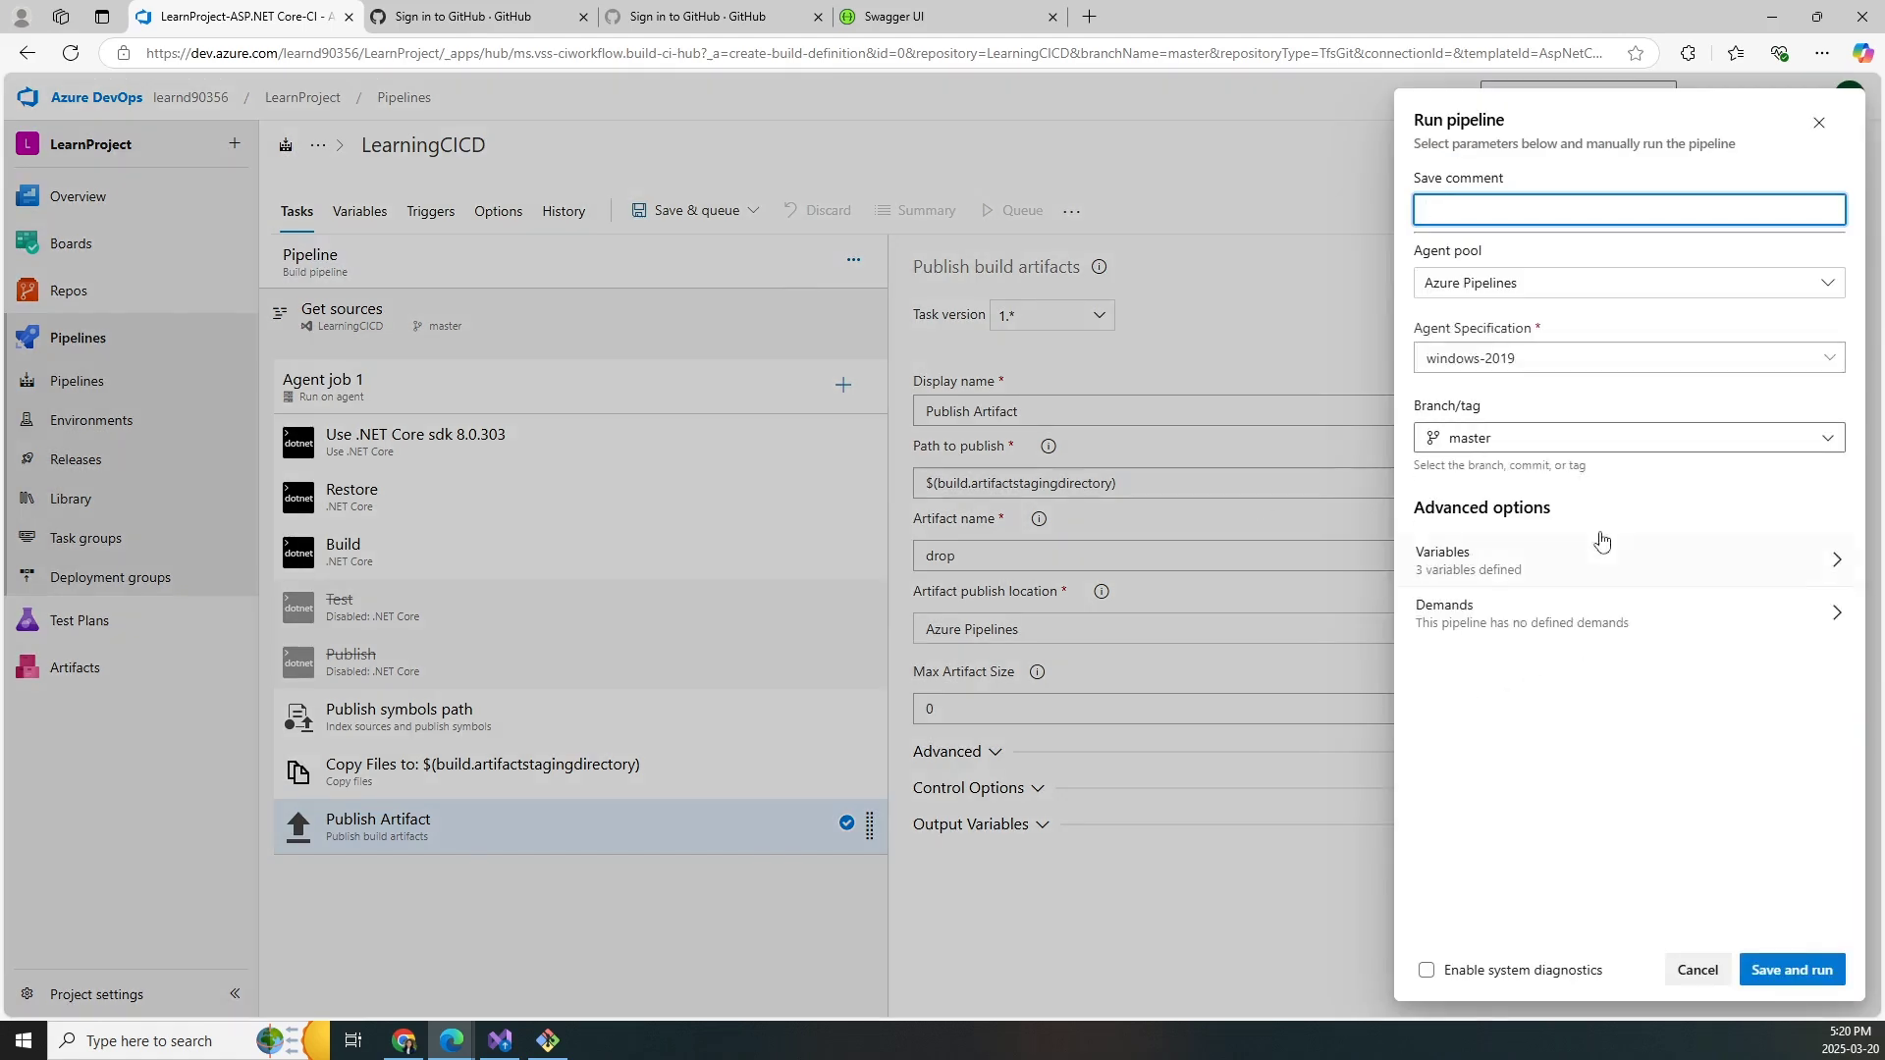
left_click(1521, 451)
left_click(1520, 450)
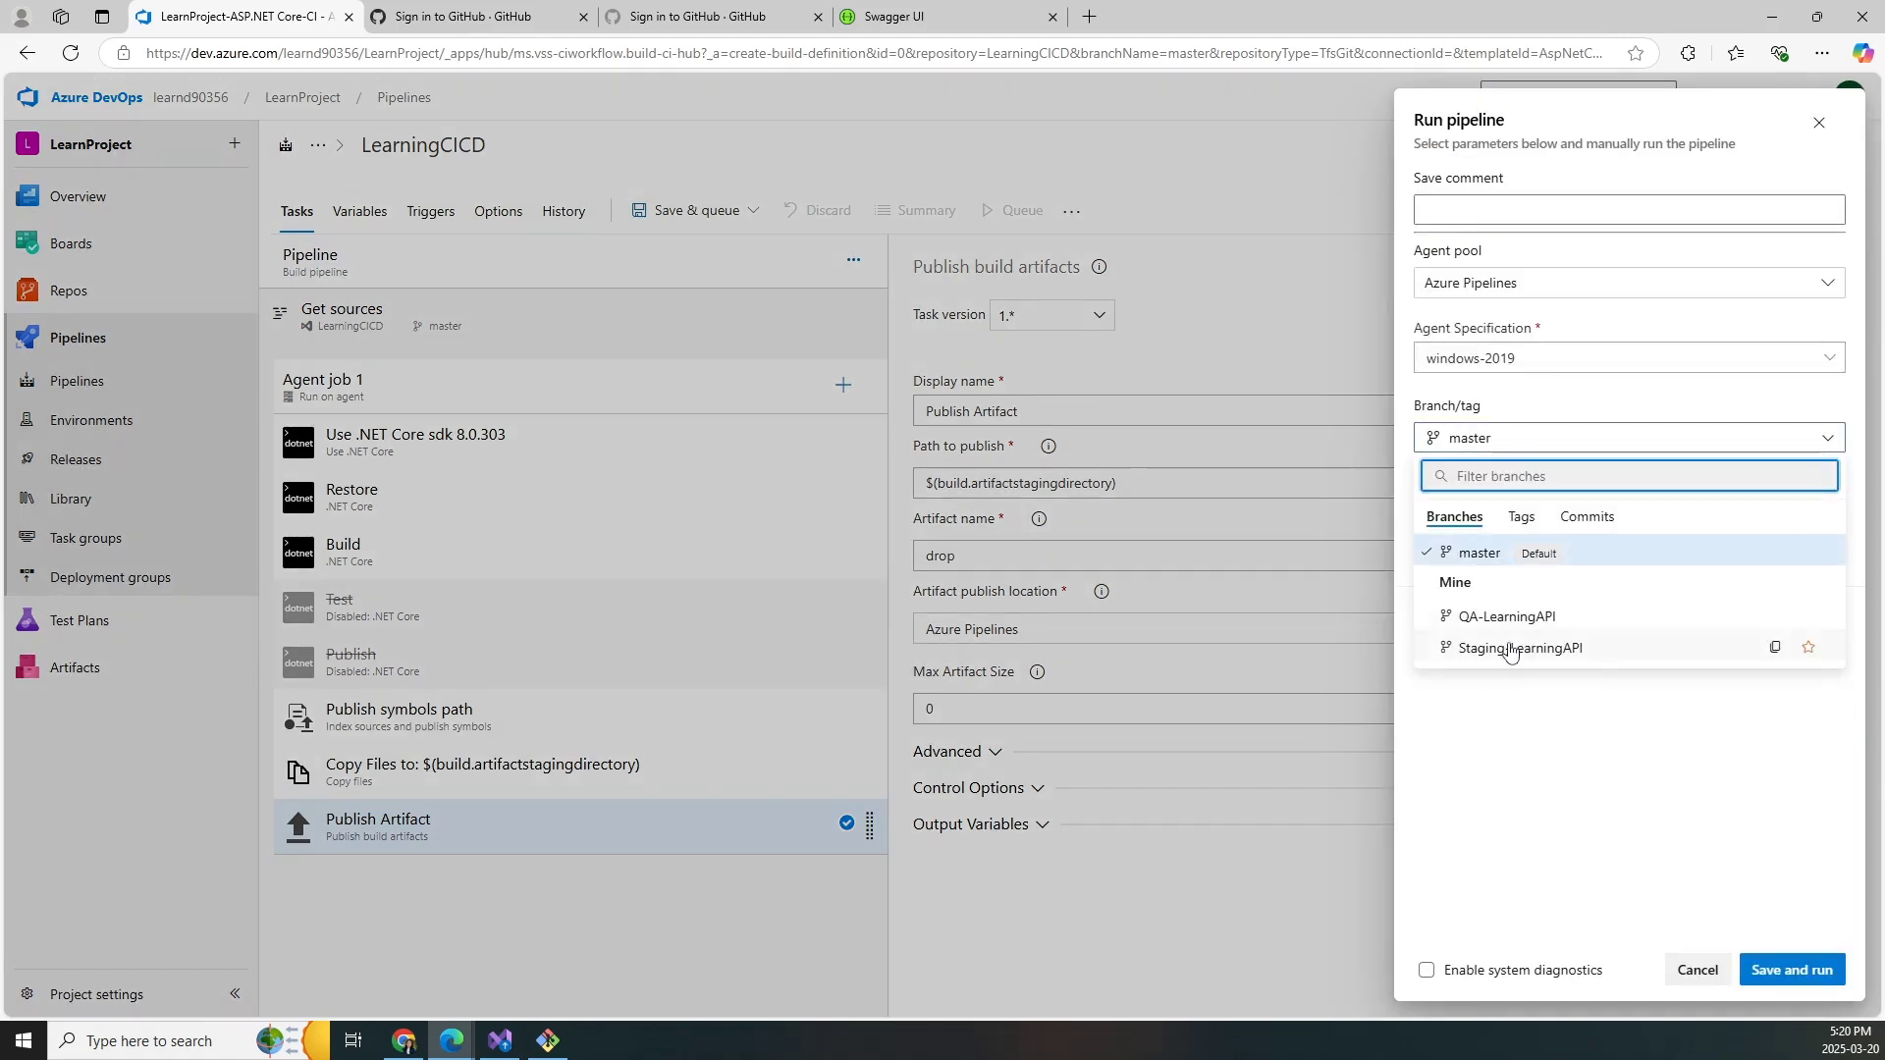
left_click(1565, 452)
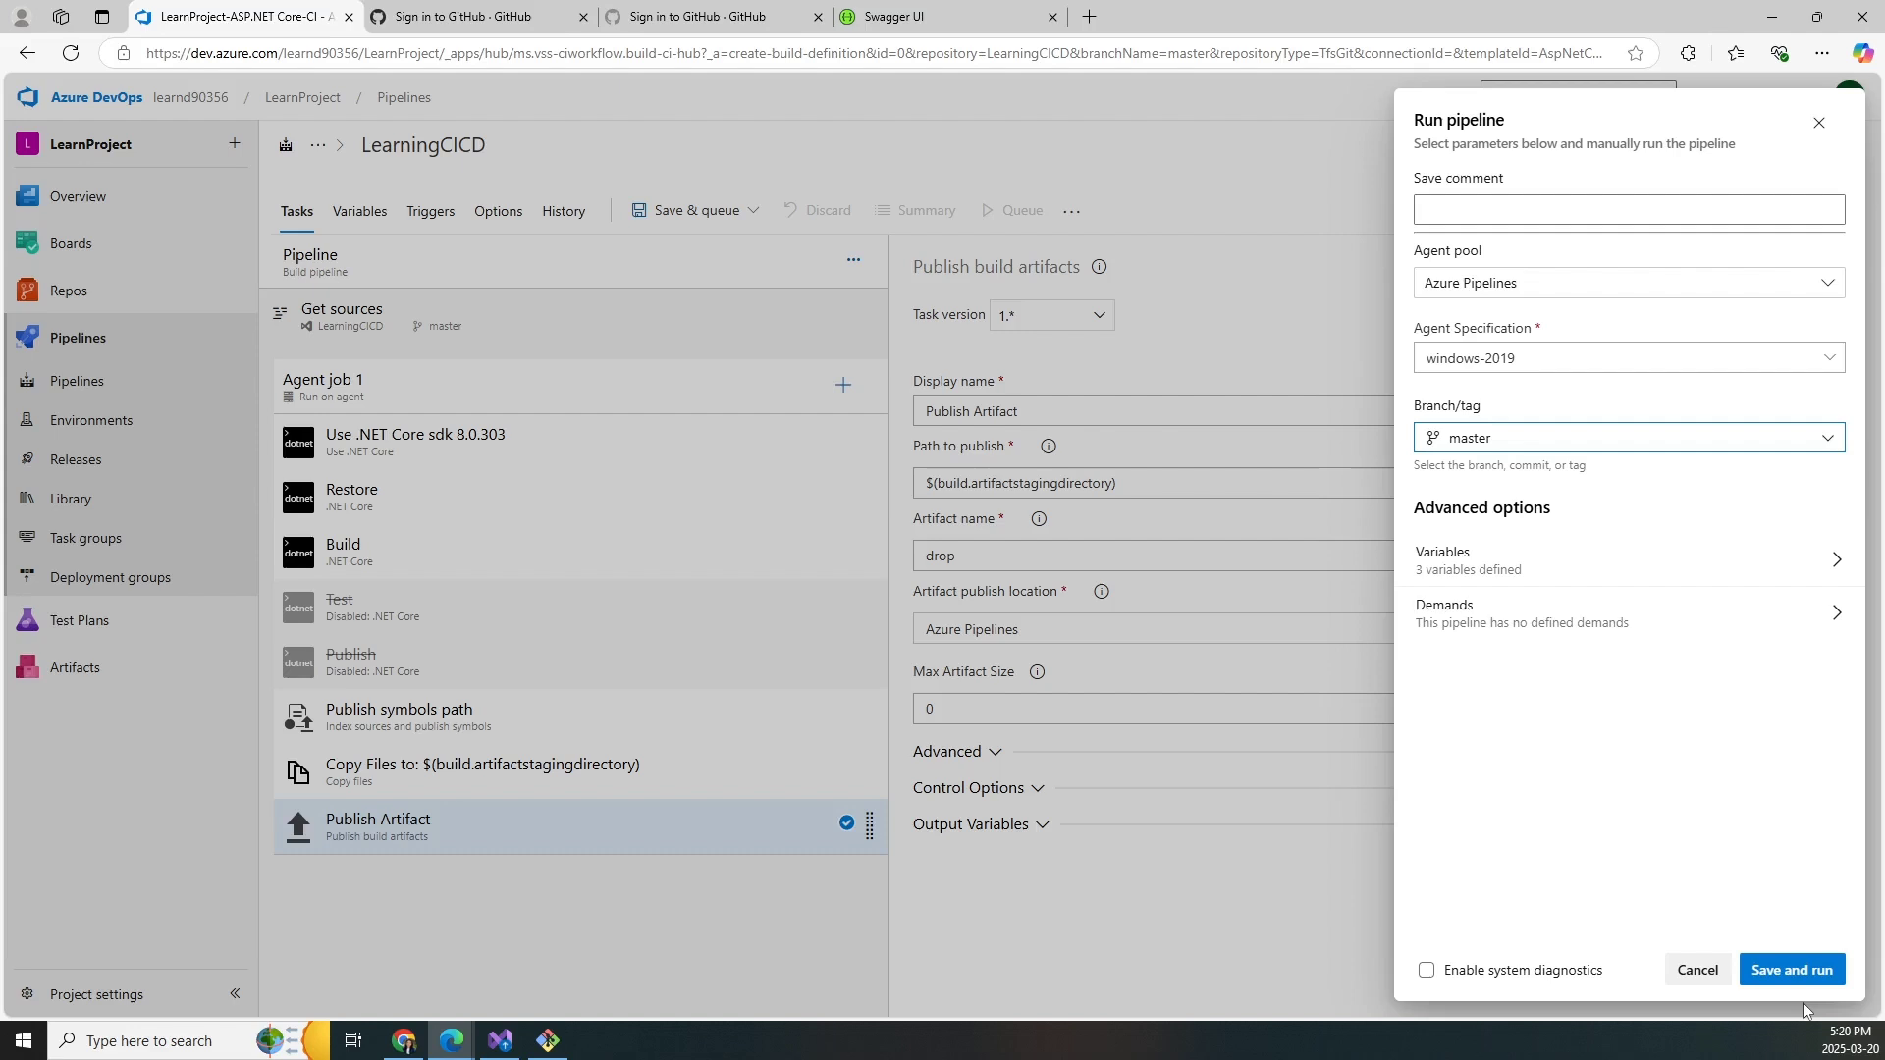
left_click(1793, 973)
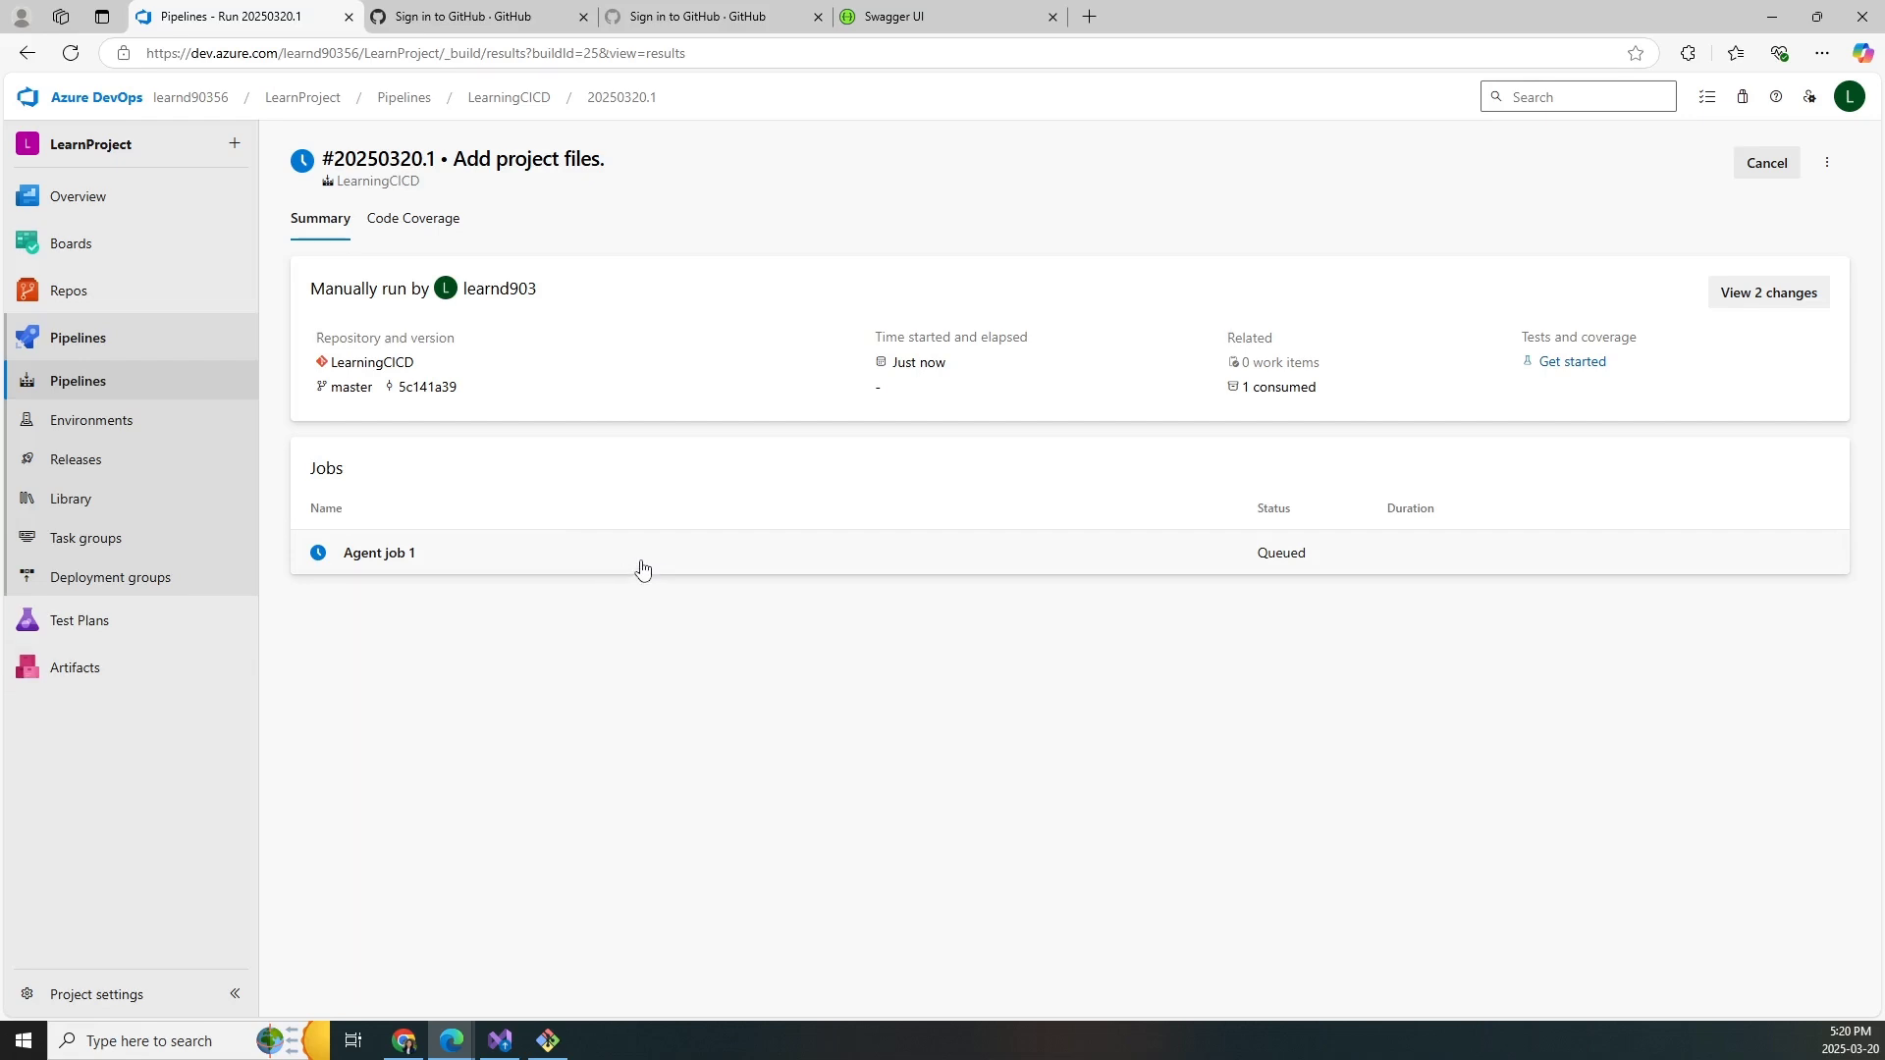
- Check the Agent job 1 log, return to the run summary and inspect the published drop artifact's contents
left_click(510, 565)
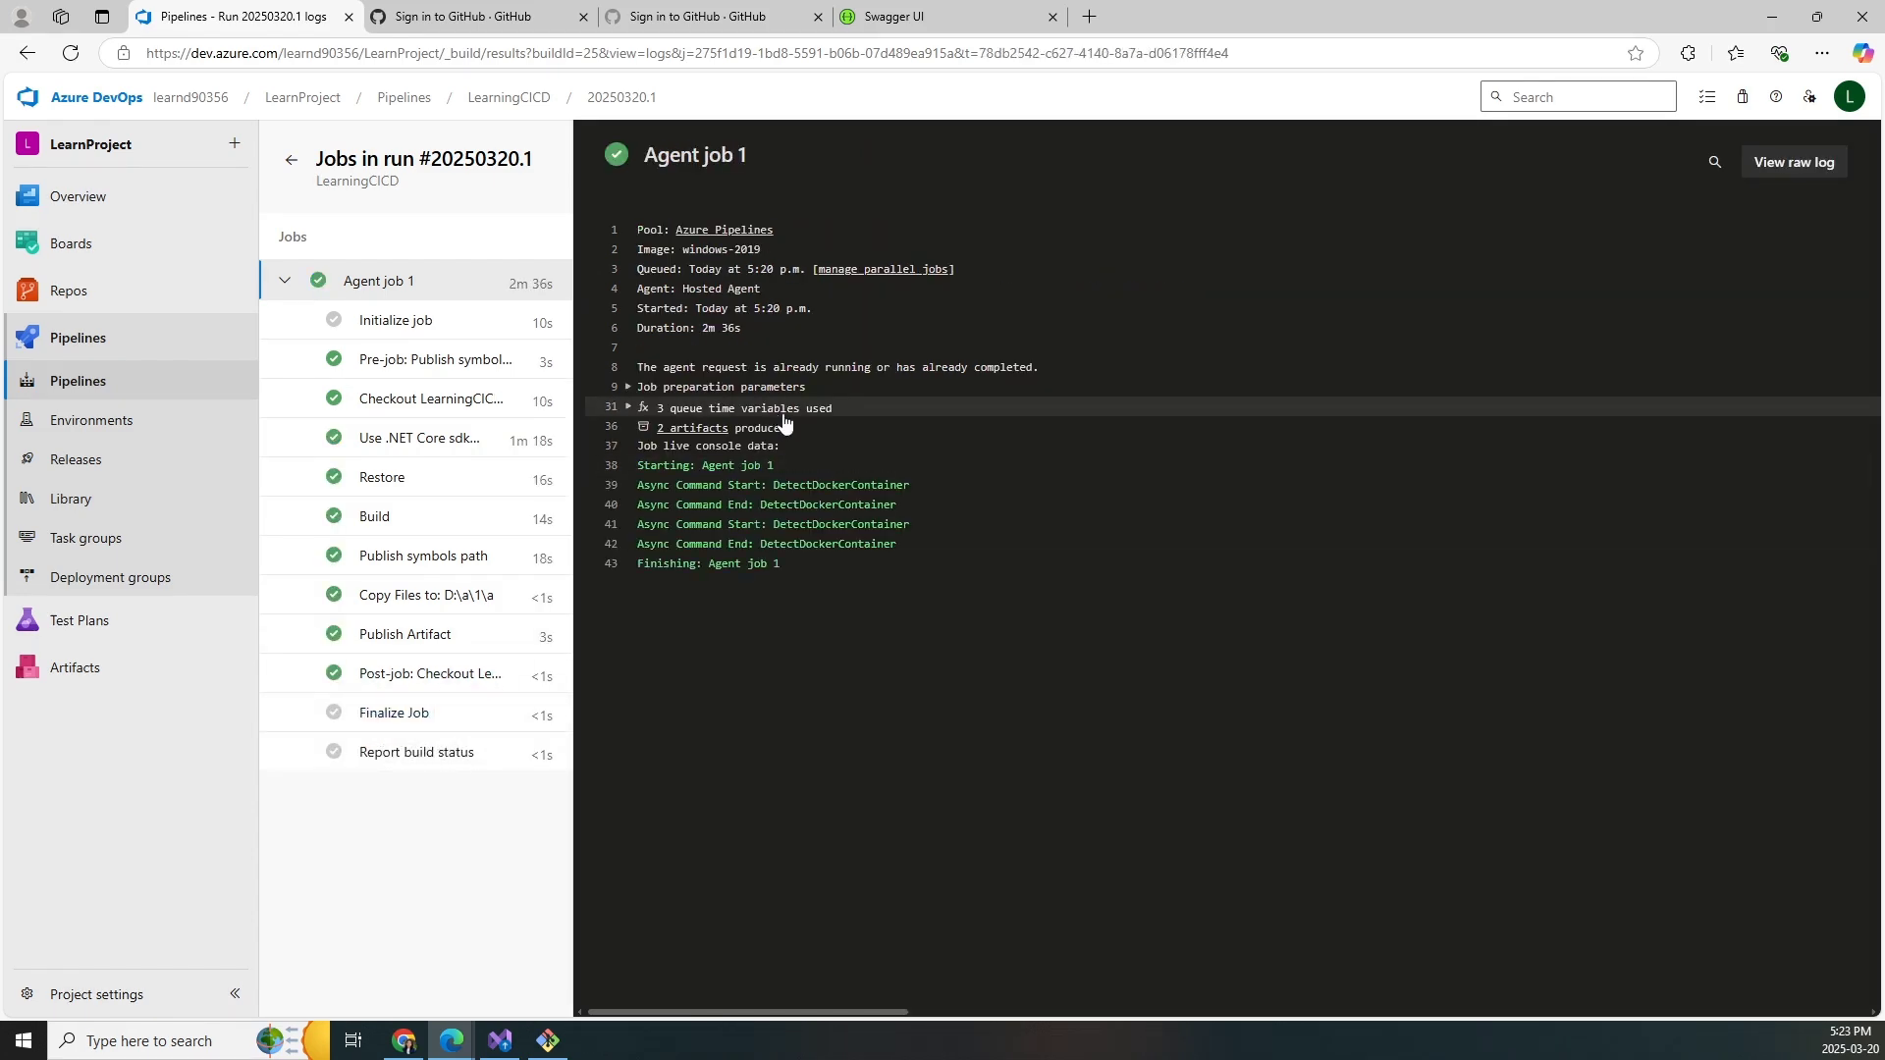
left_click(623, 98)
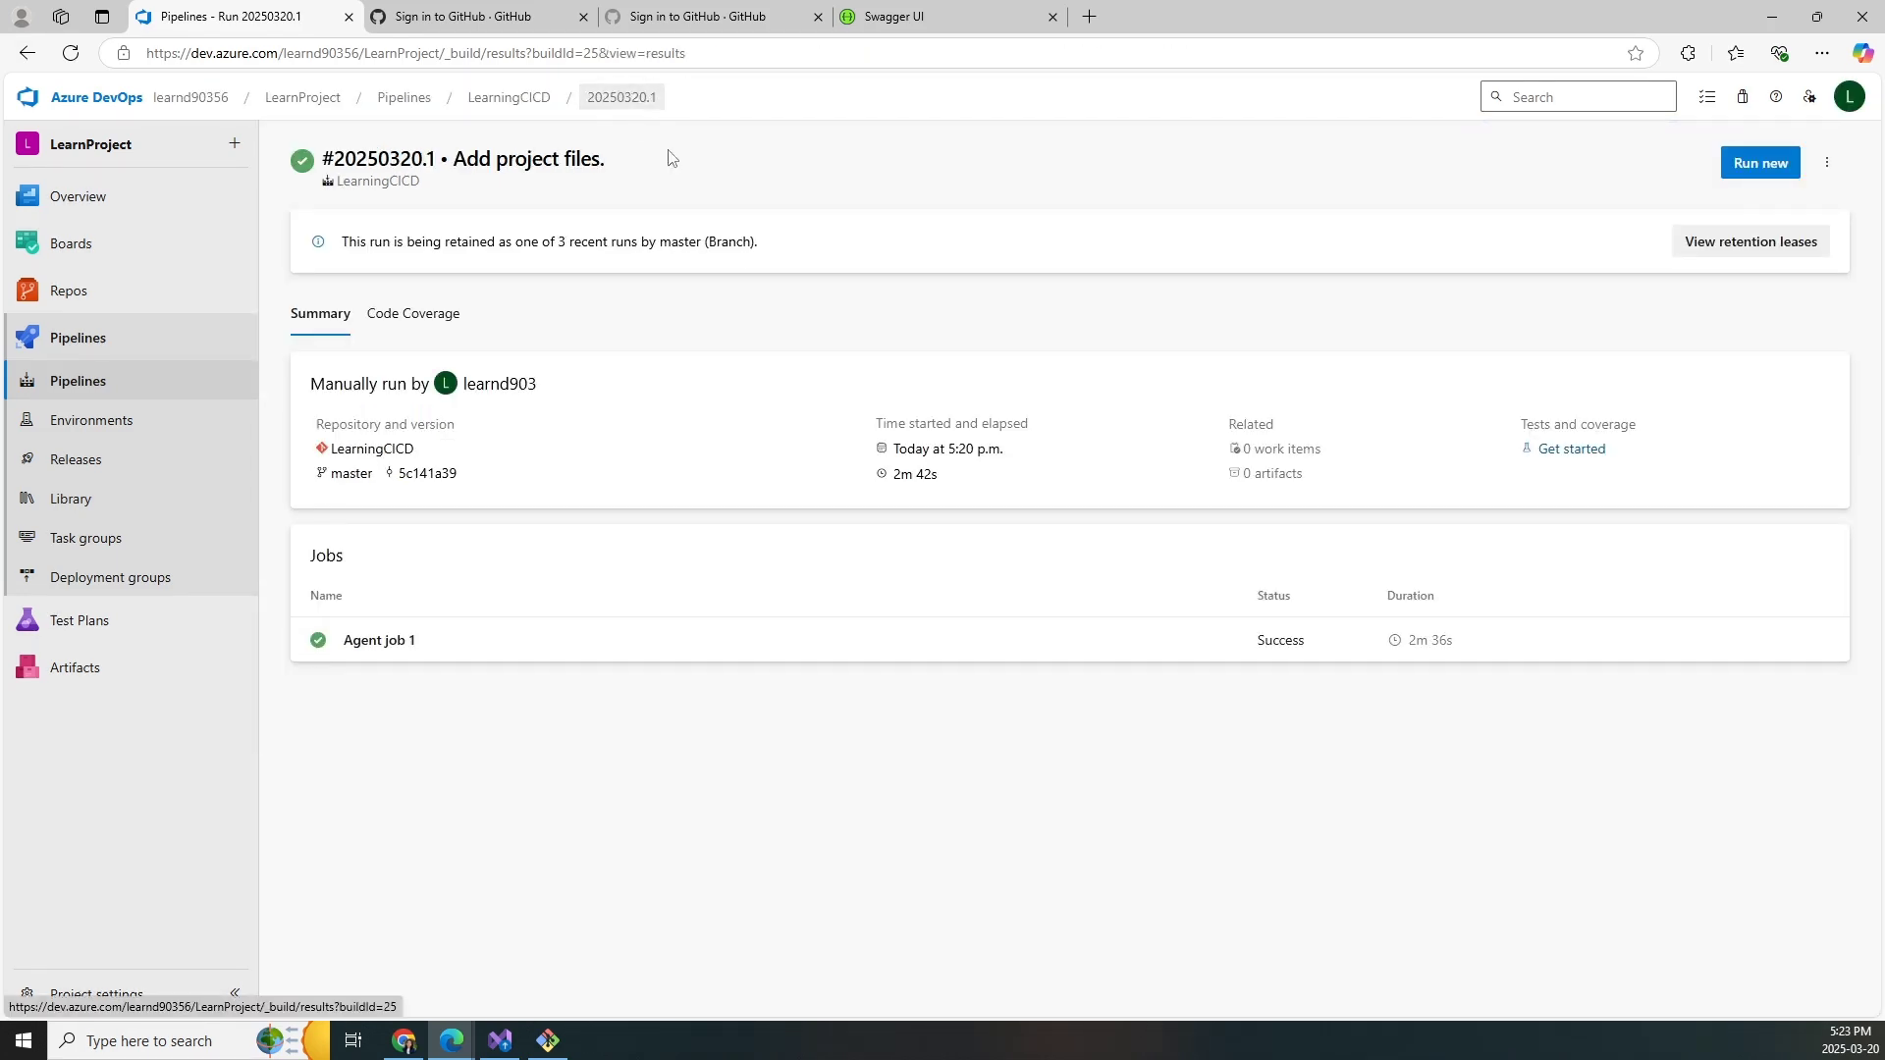
left_click(1229, 487)
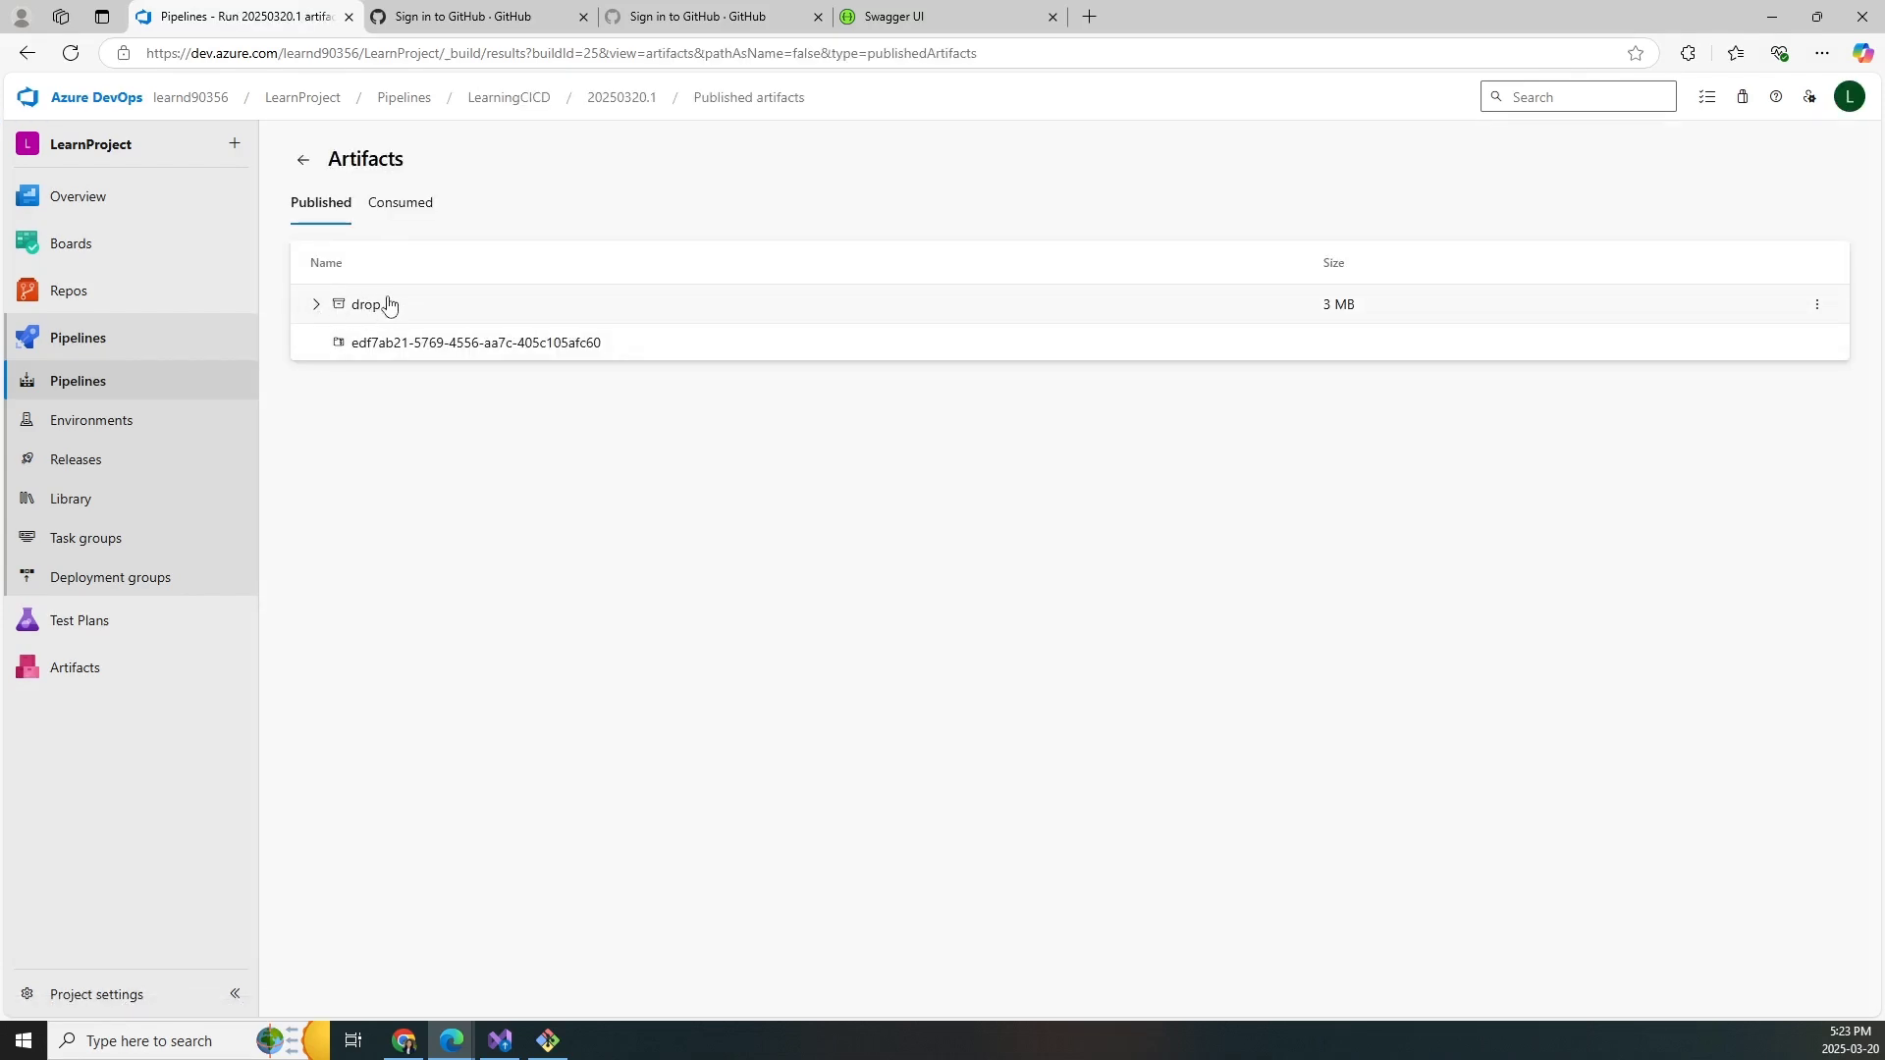
left_click(316, 307)
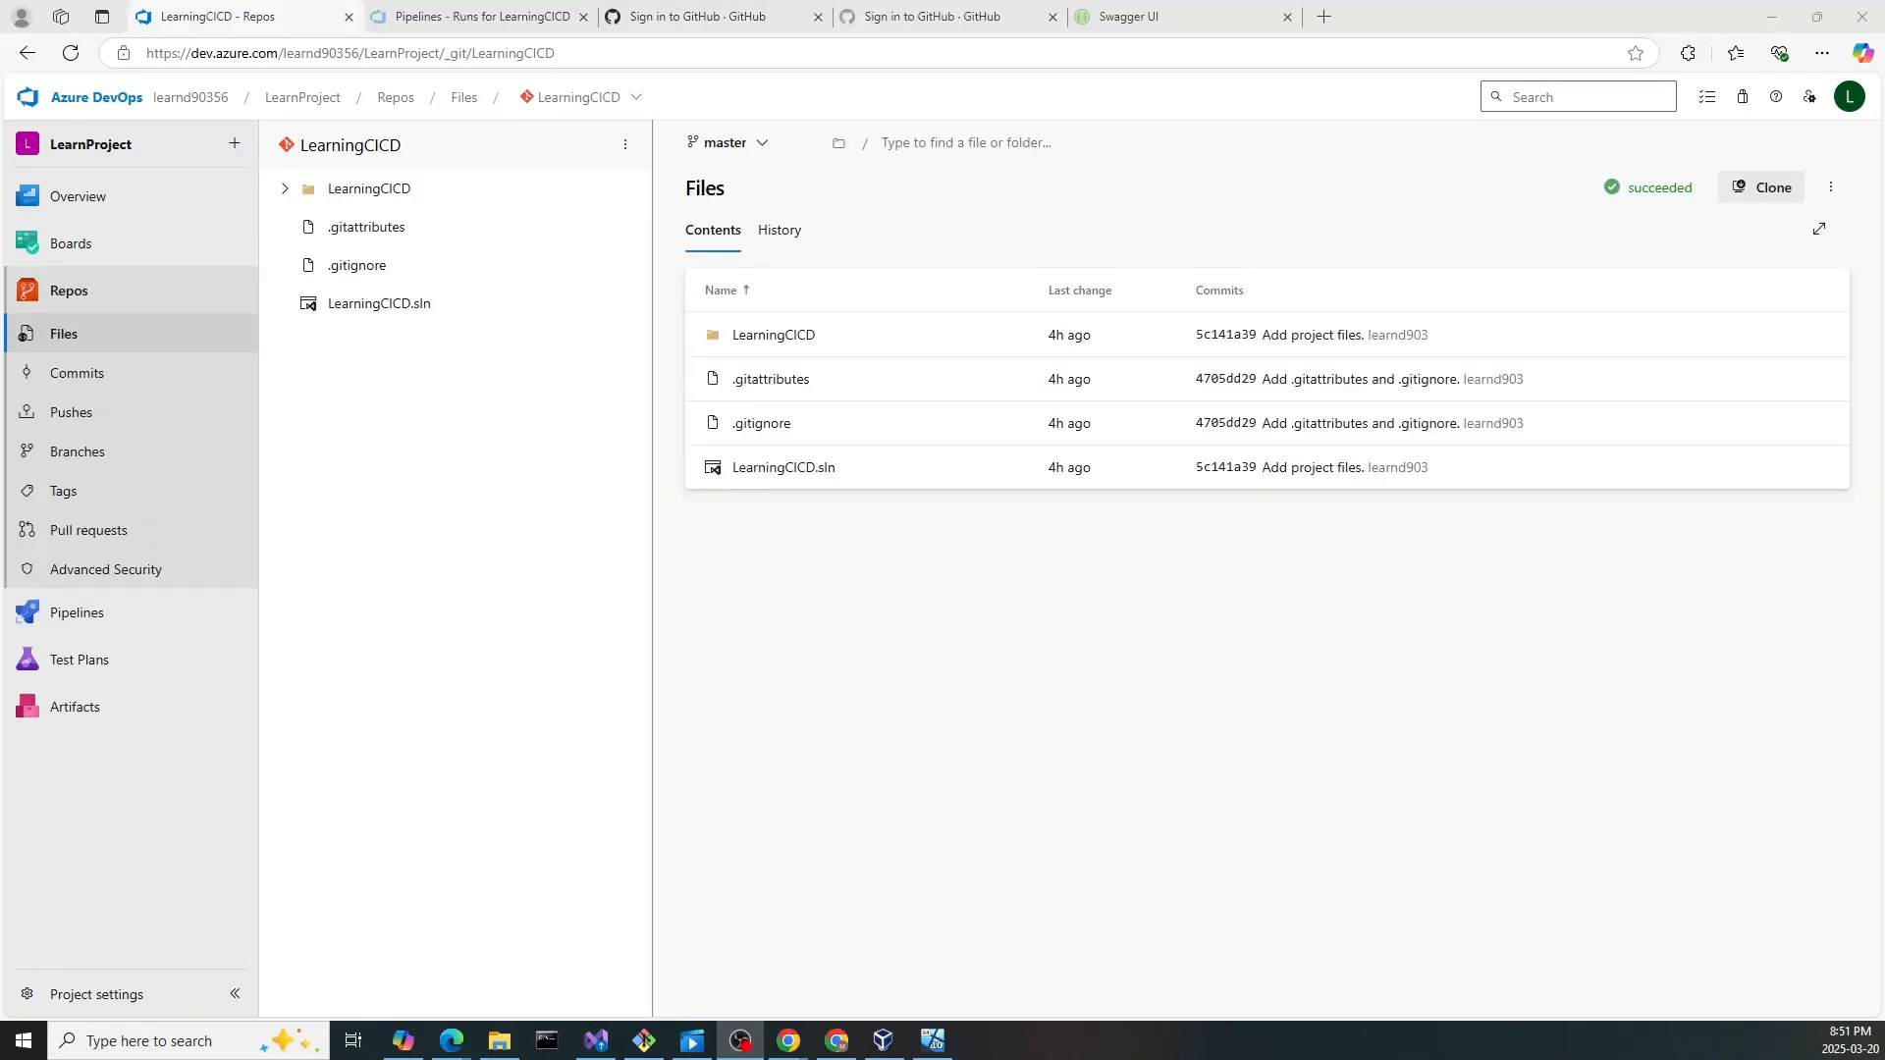
key("alt+Tab")
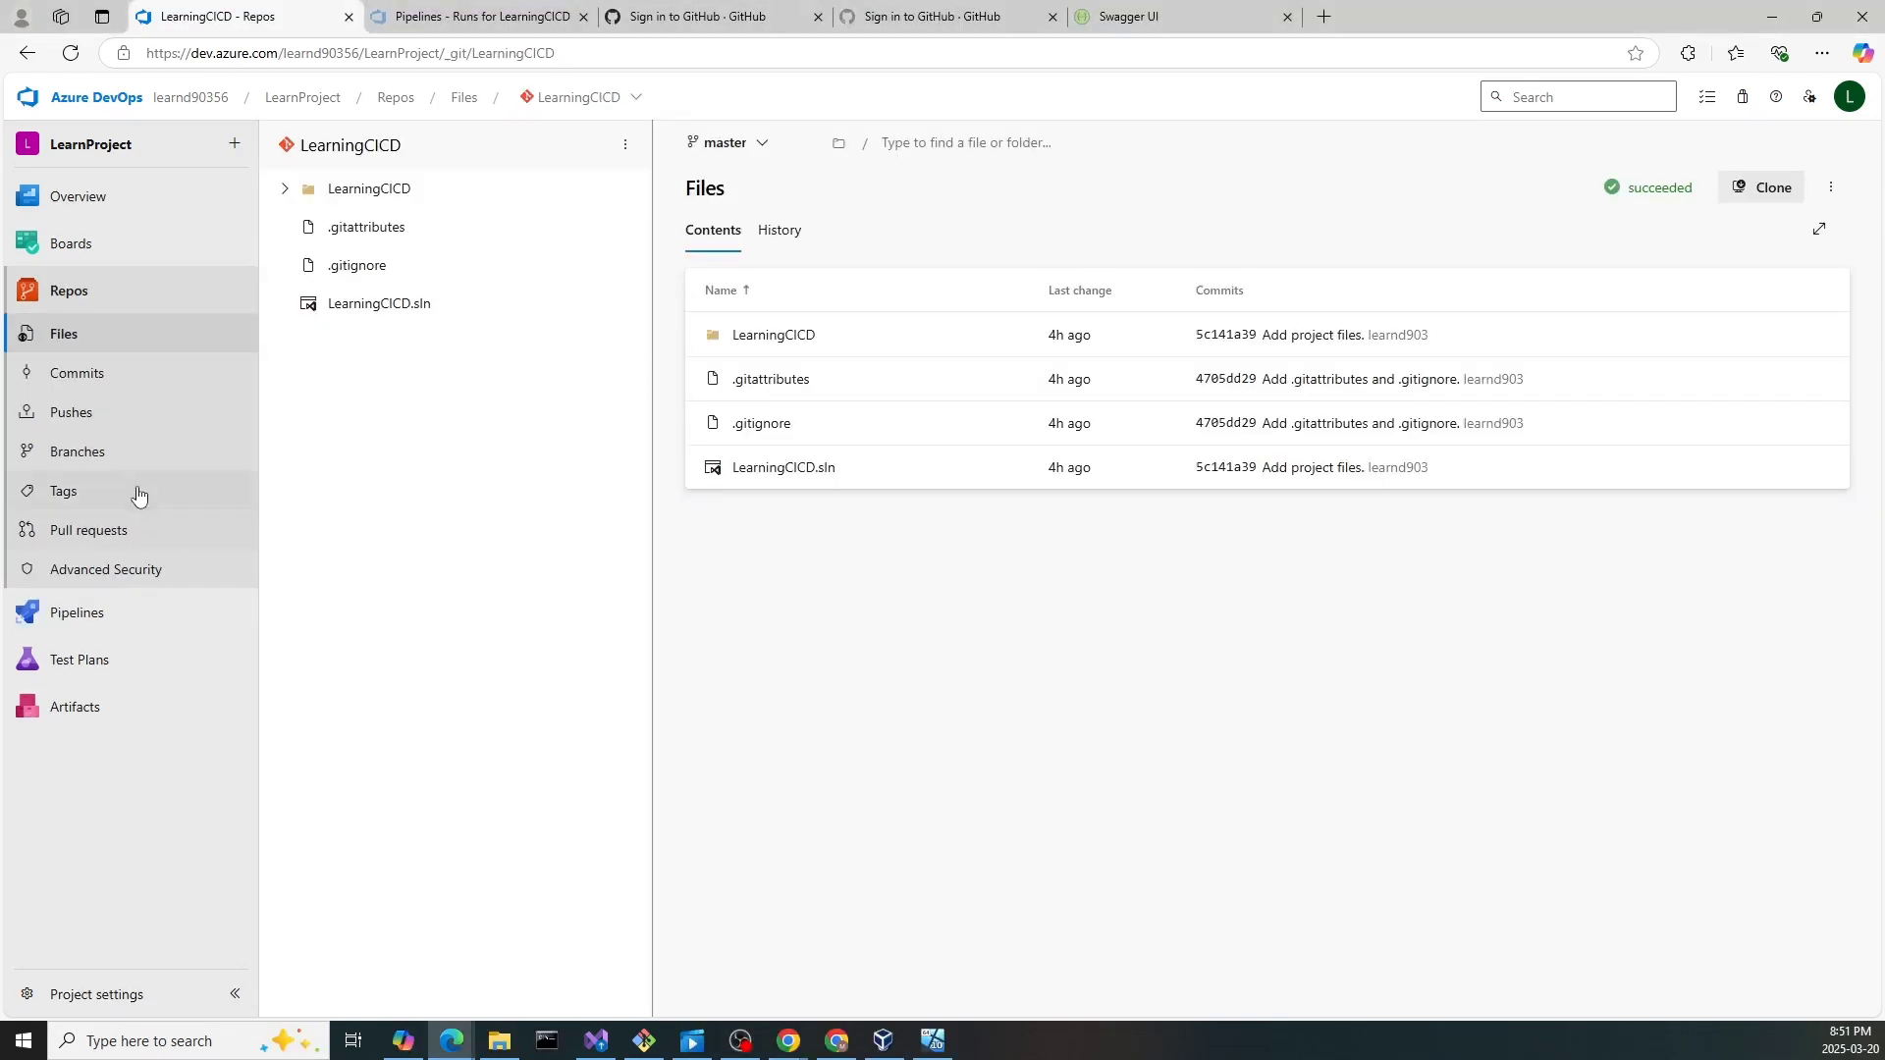
- Create a new release pipeline whose first stage uses the IIS website deployment template
mouse_move(114, 616)
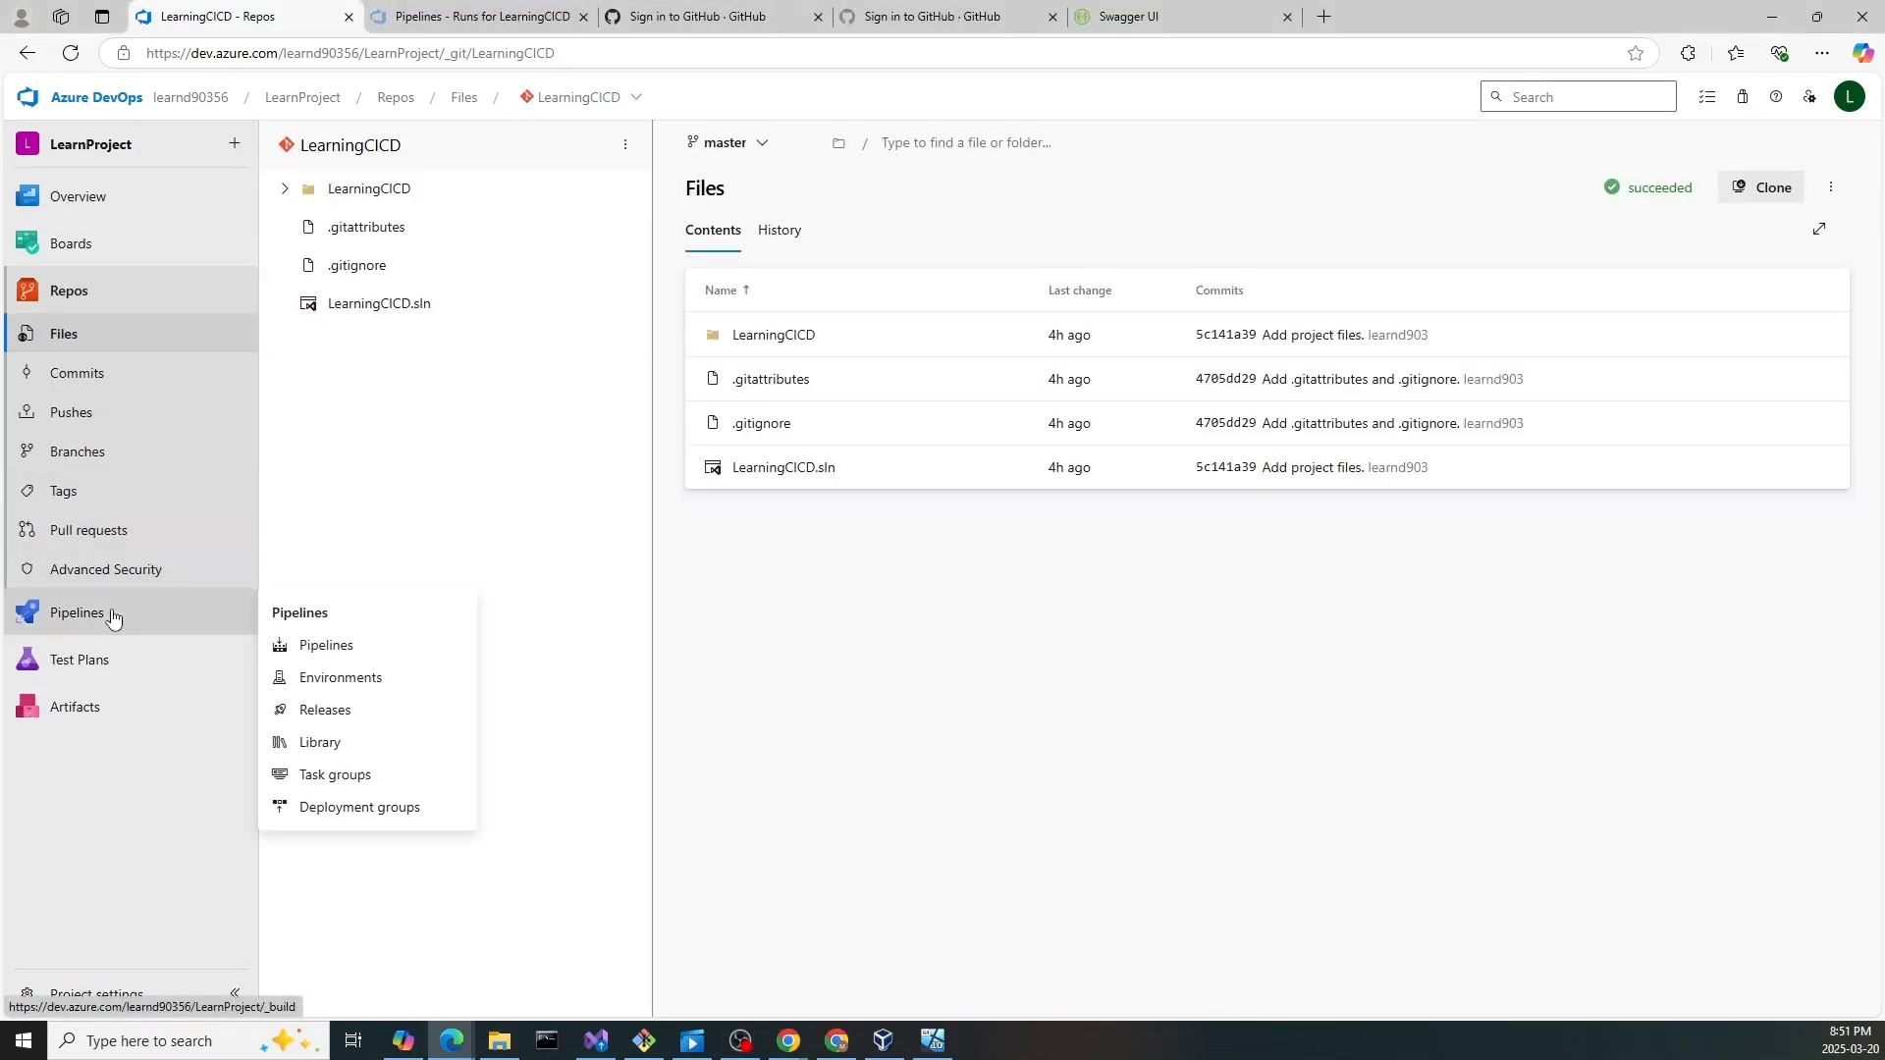
left_click(366, 717)
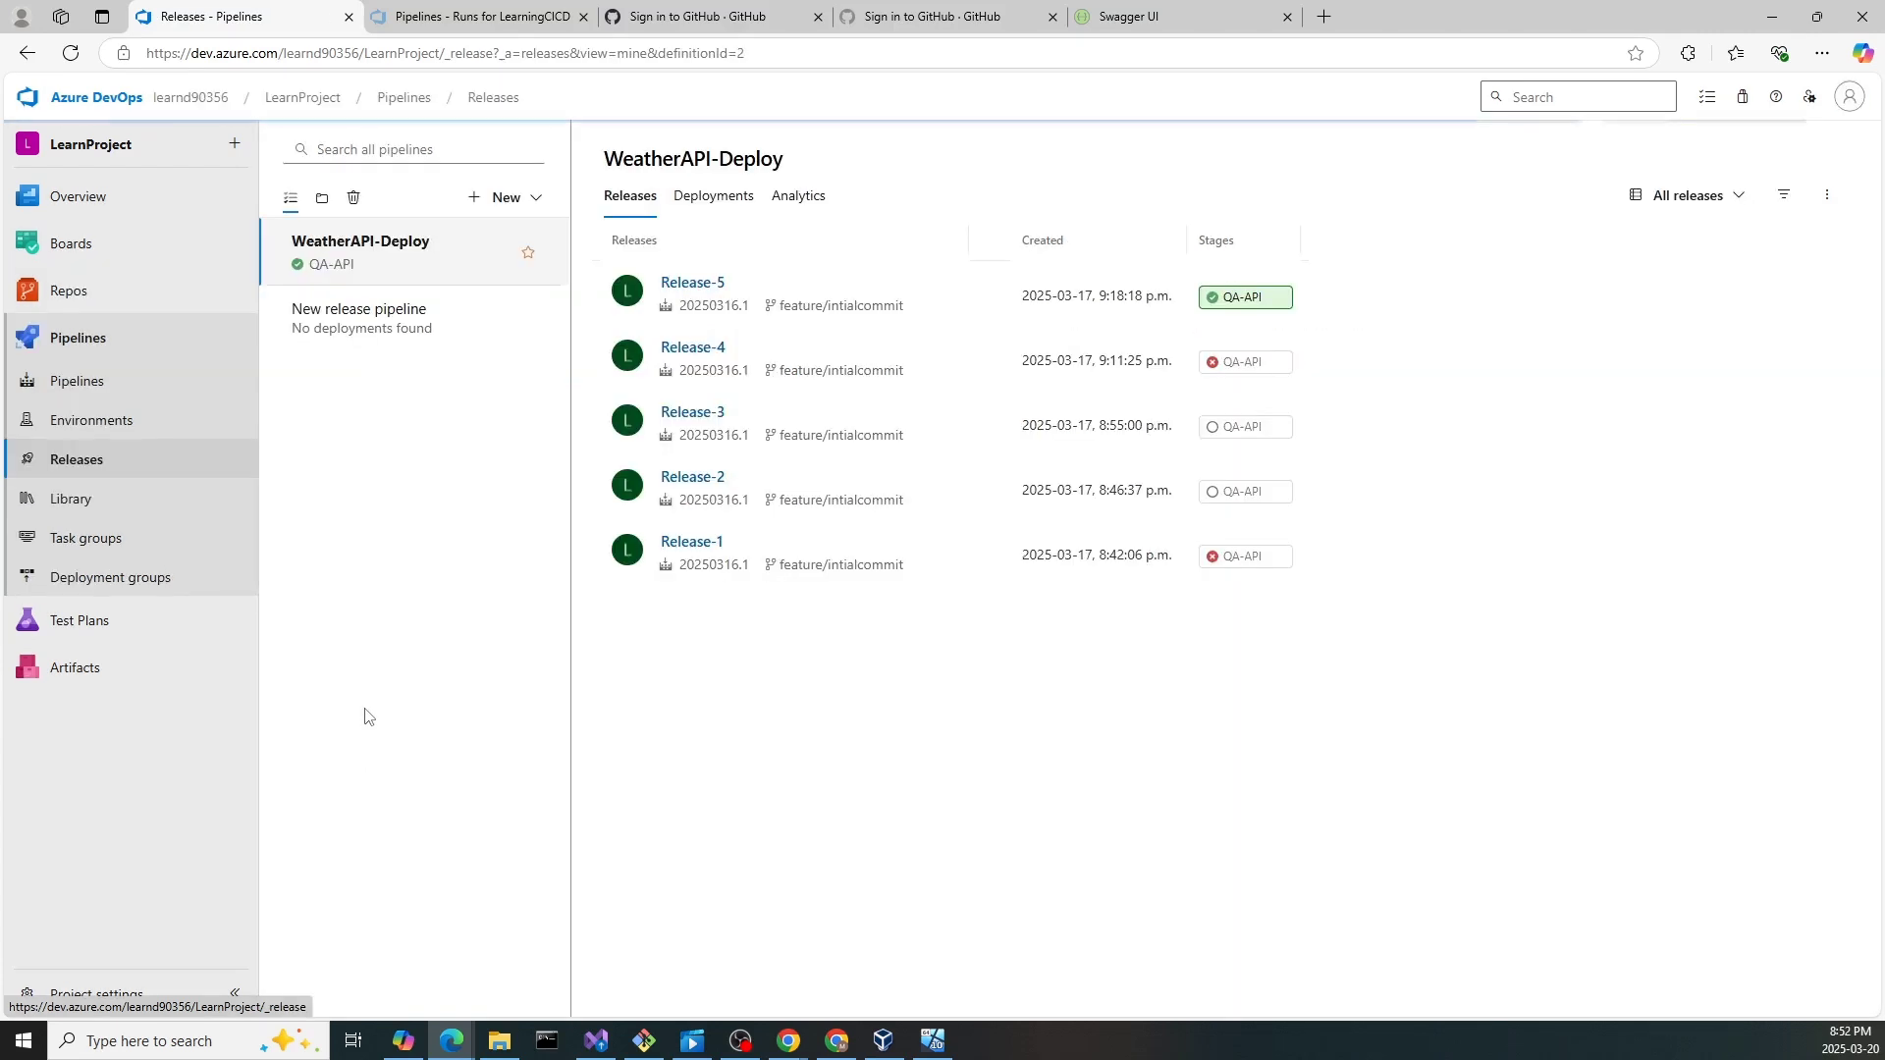
left_click(528, 199)
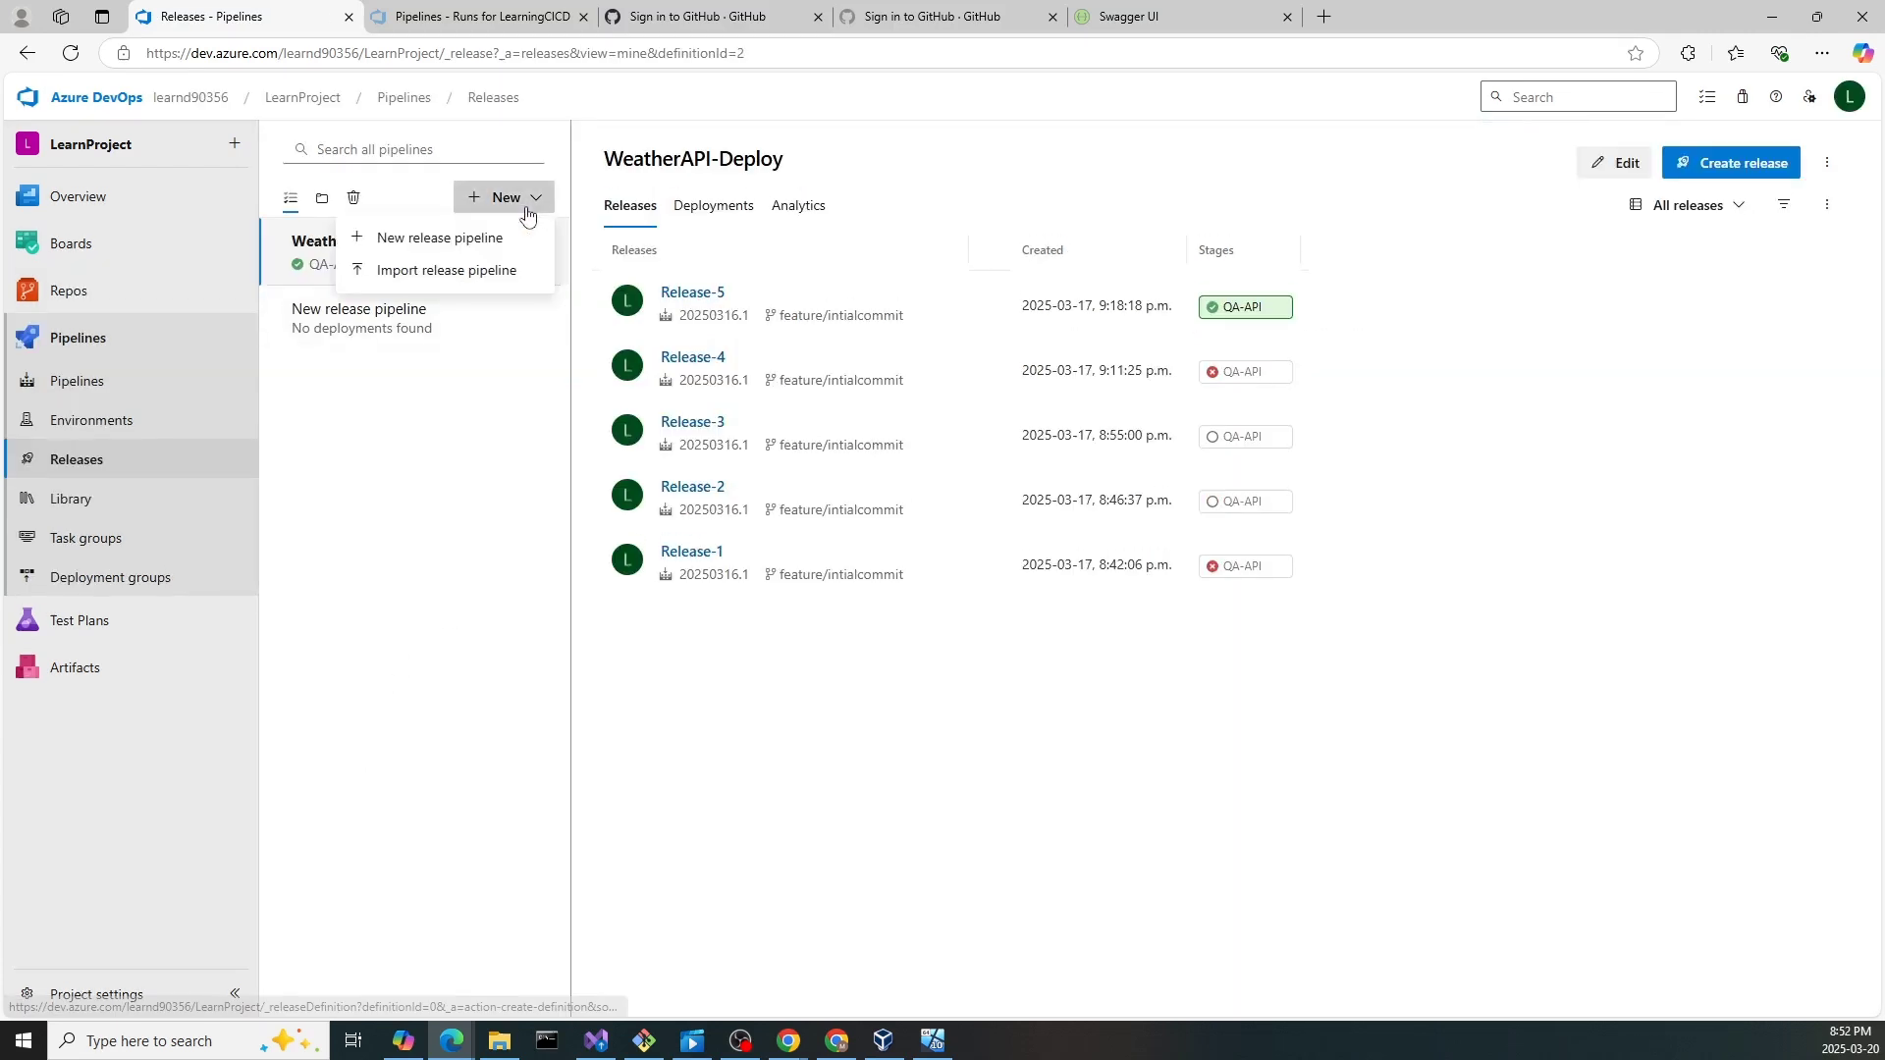
left_click(492, 245)
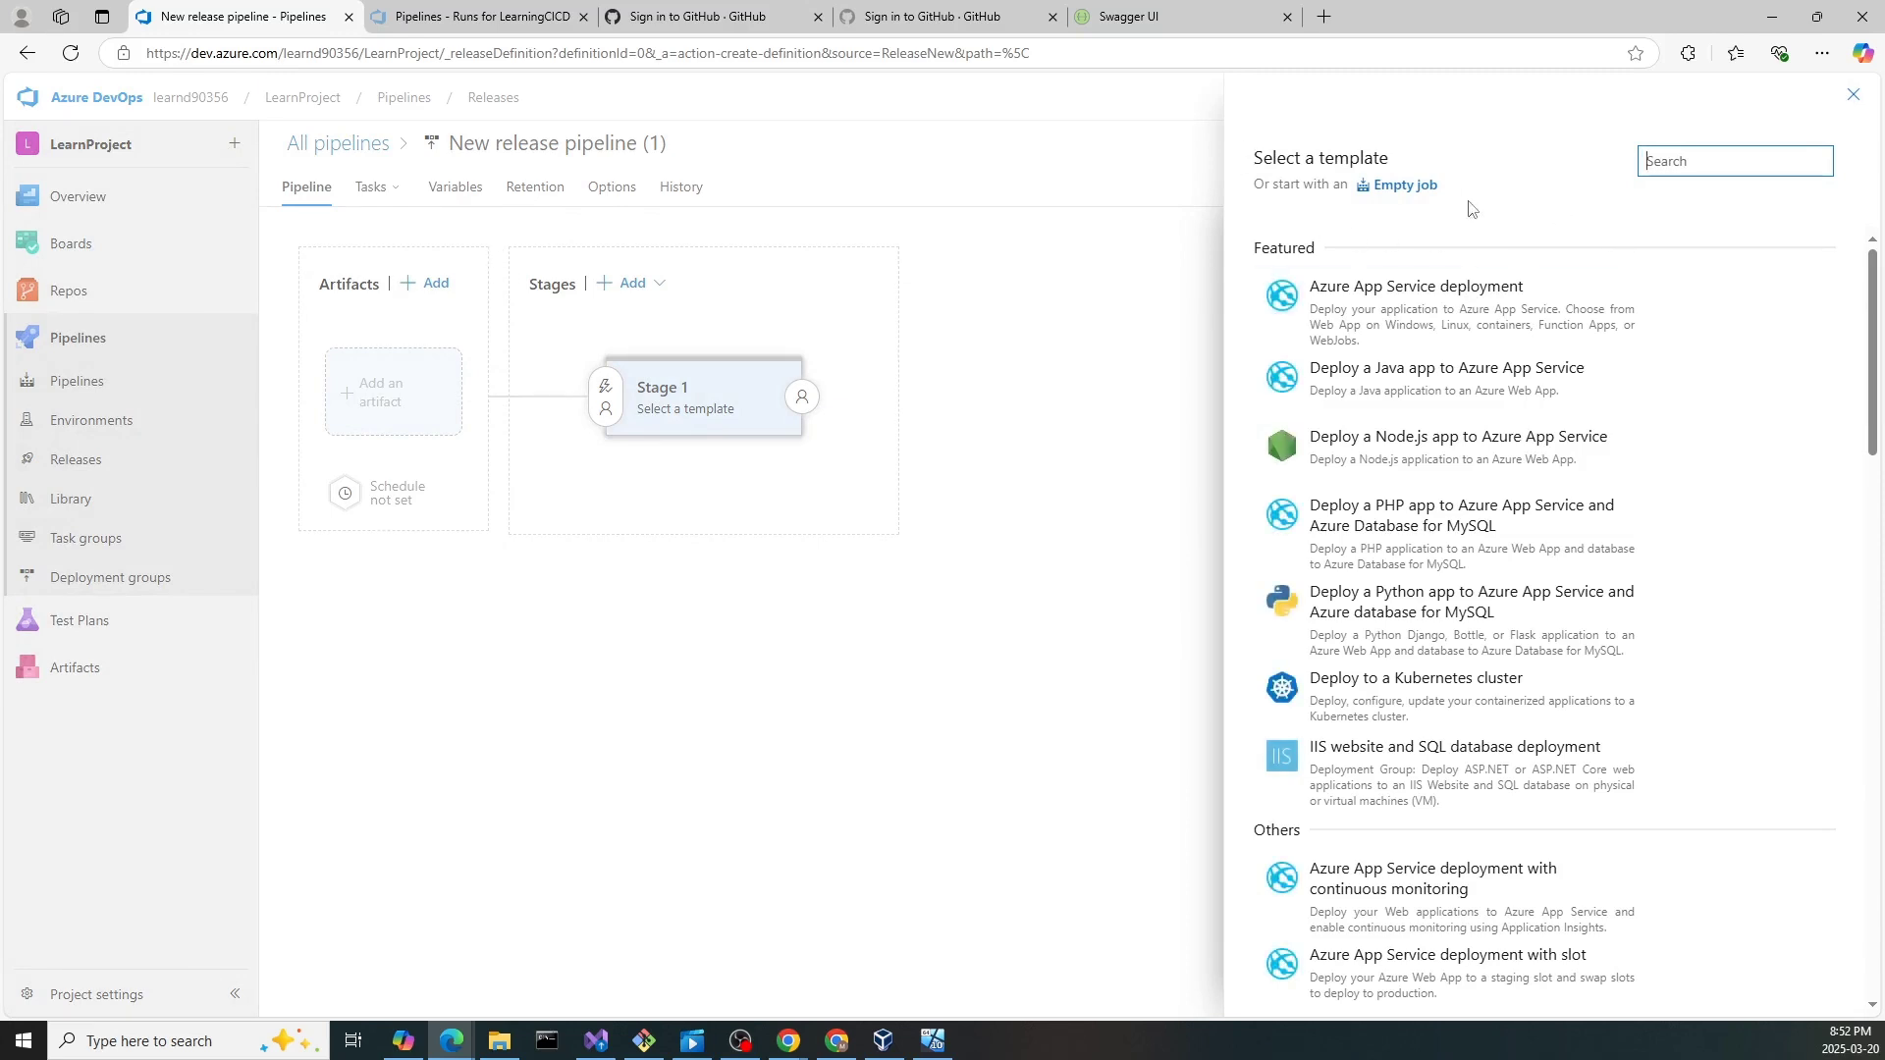
scroll(1434, 407, "down", 7)
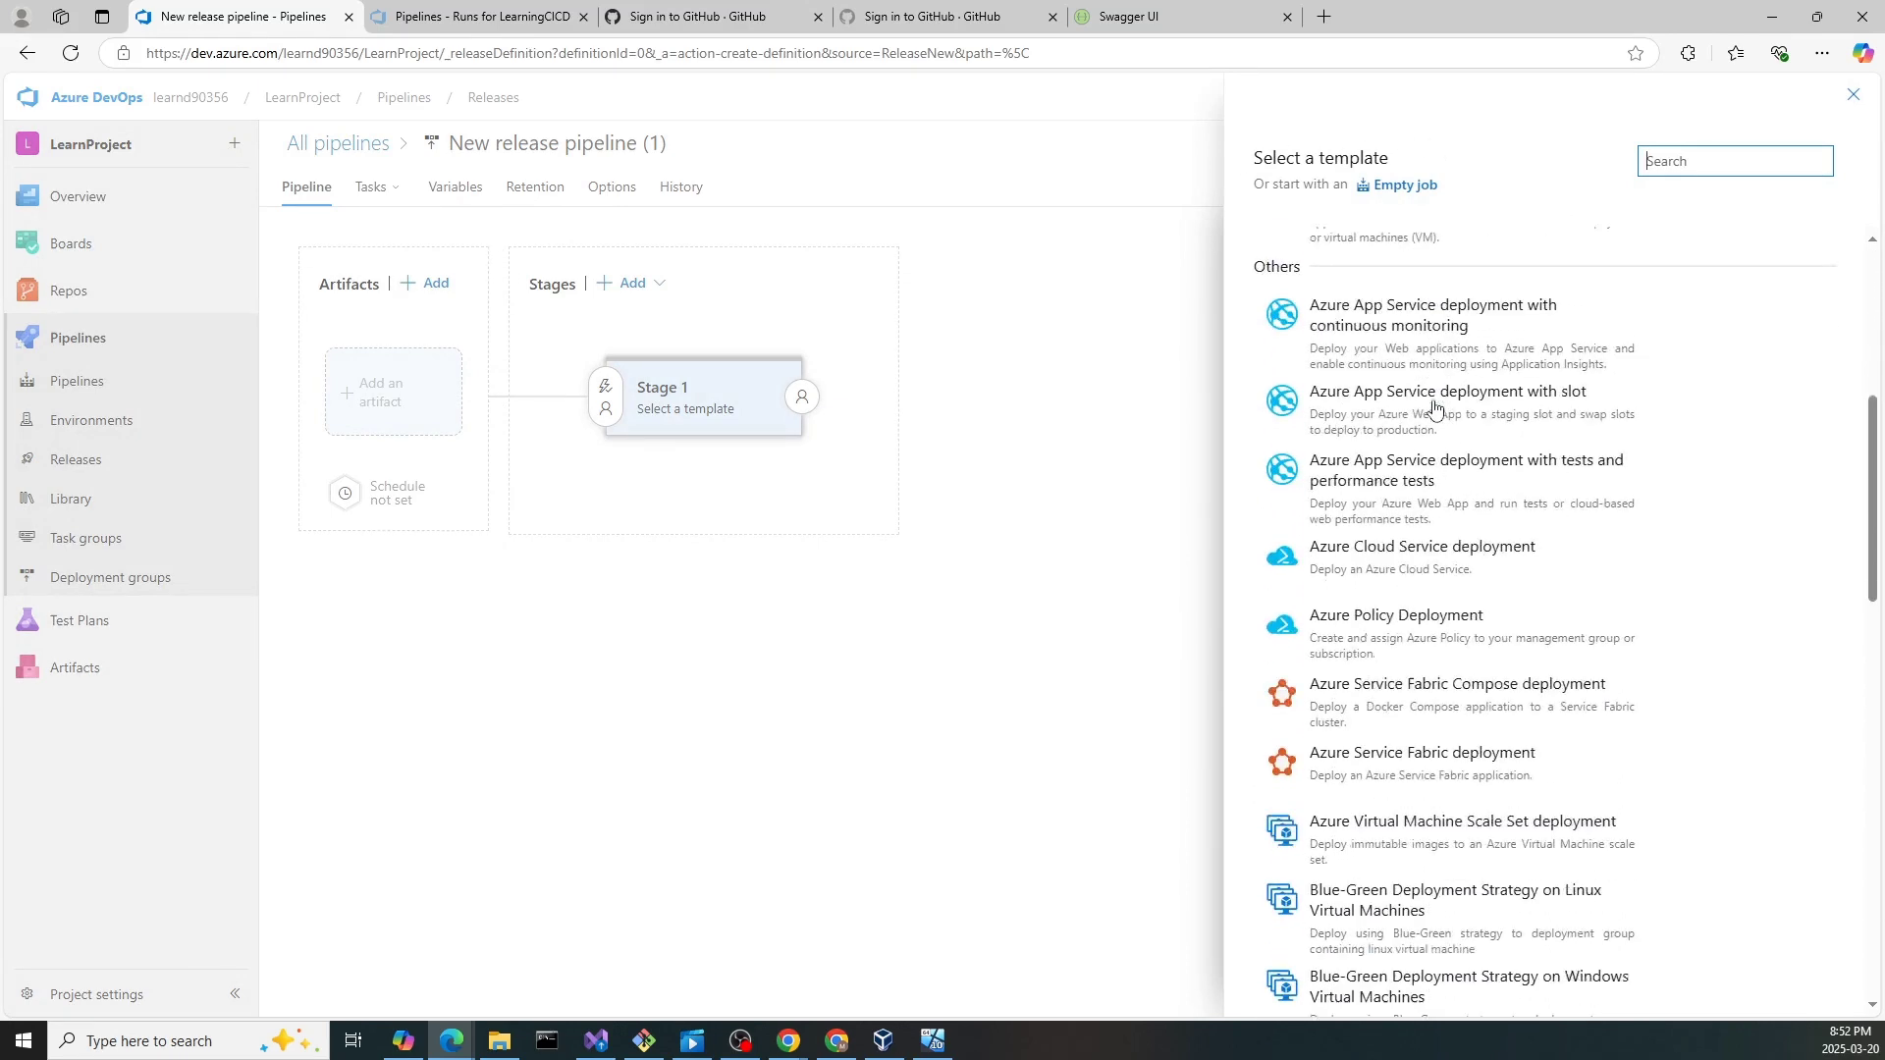
scroll(1434, 408, "up", 7)
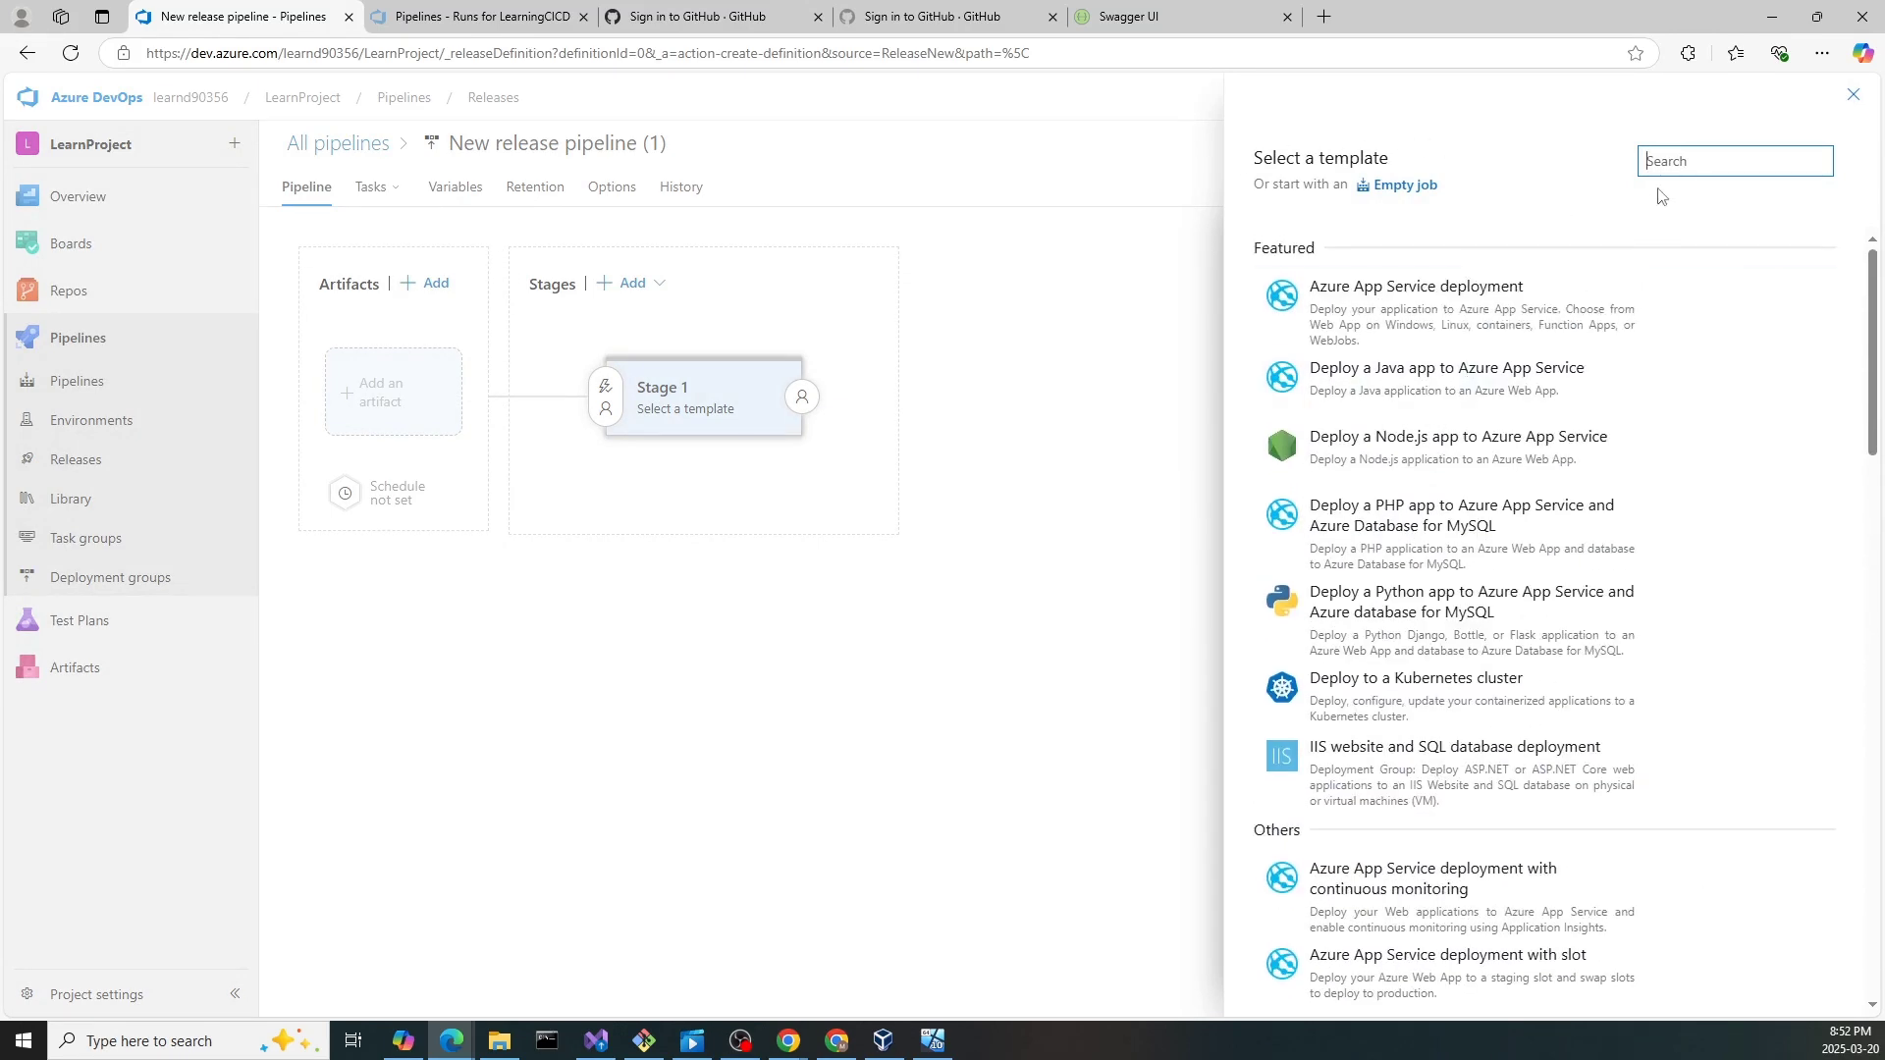
type("iis")
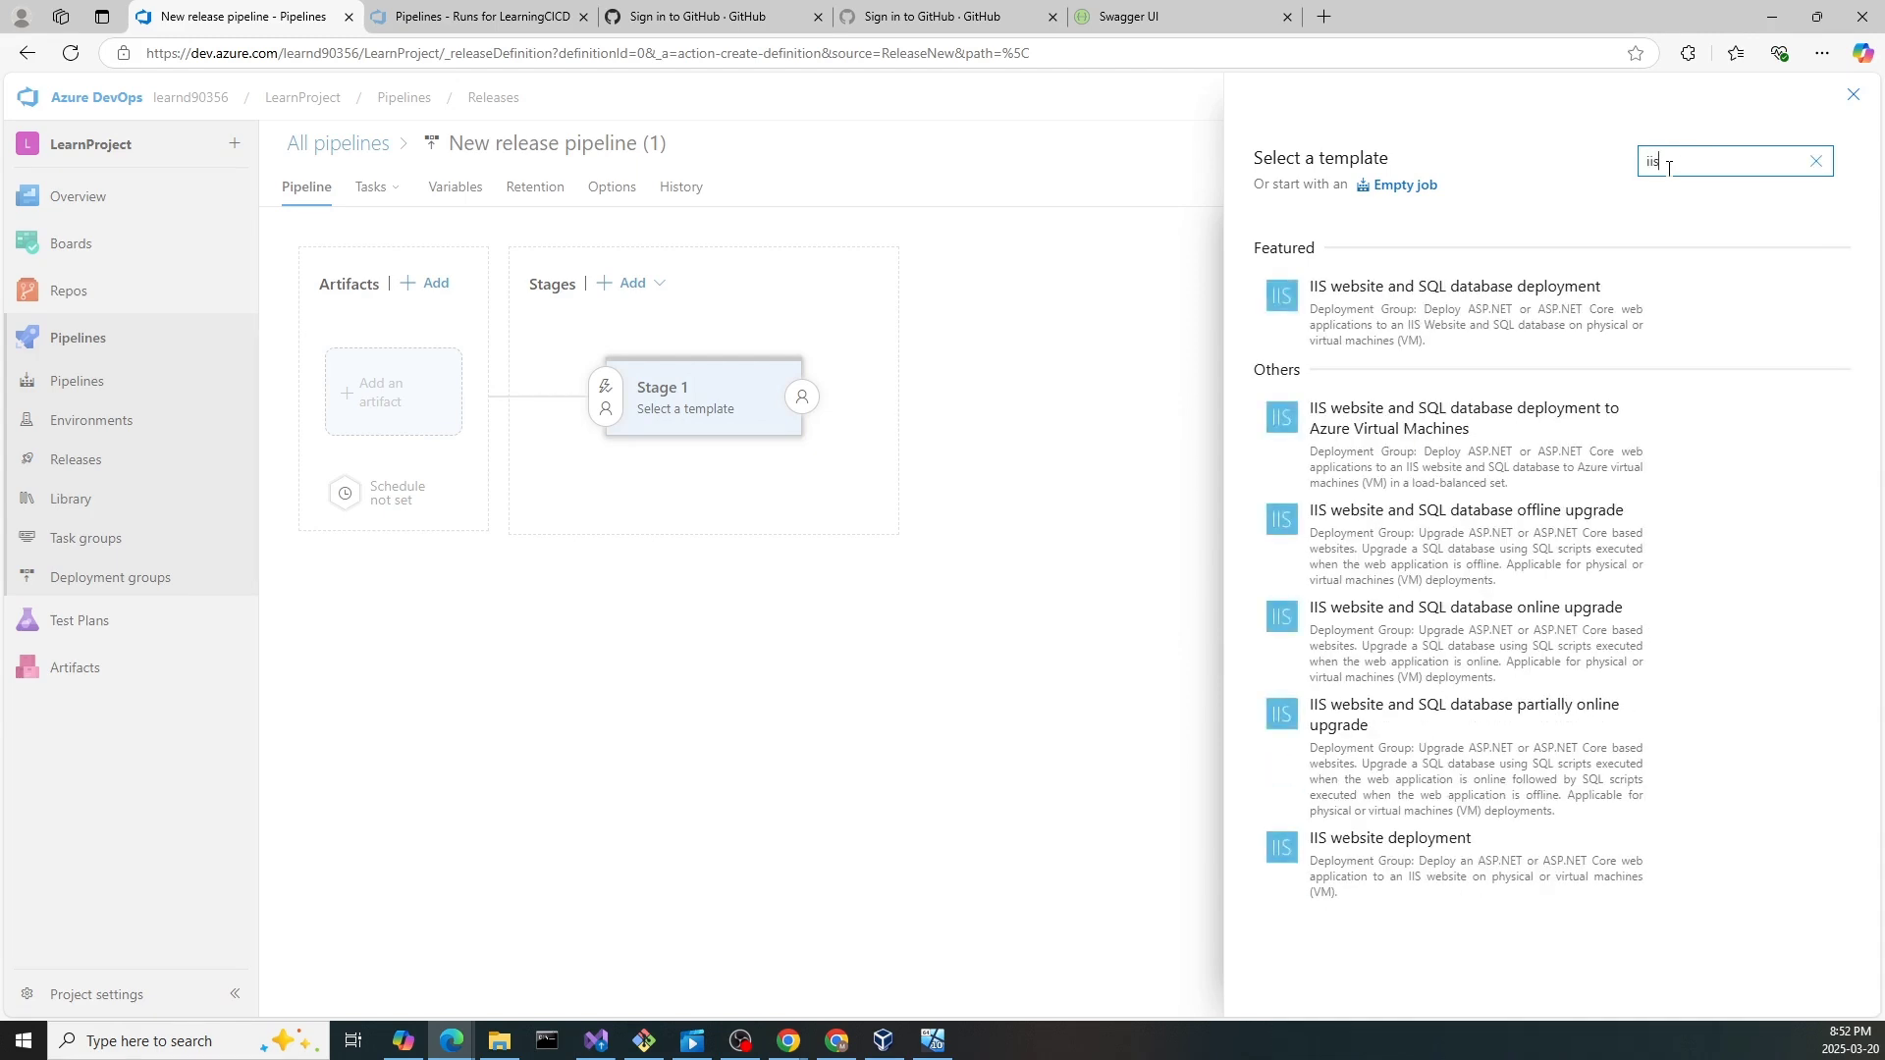
left_click(1782, 862)
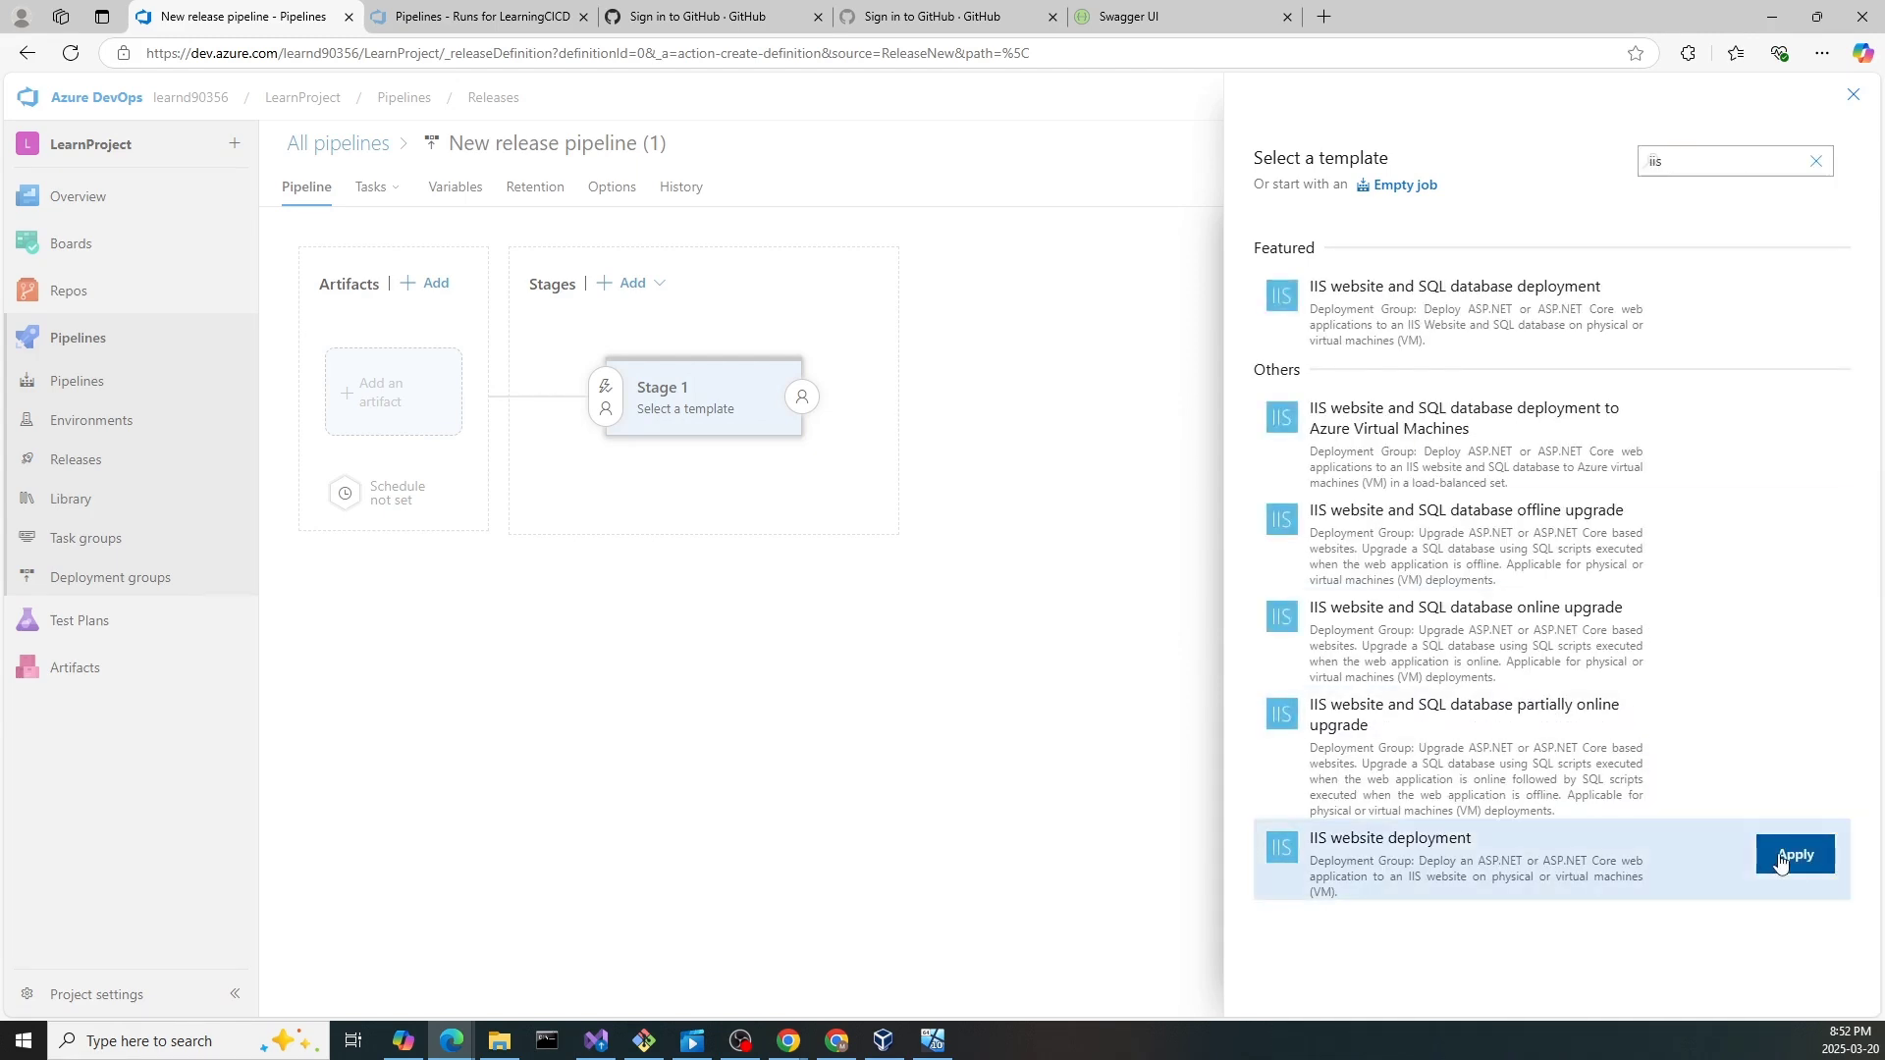
left_click(1781, 862)
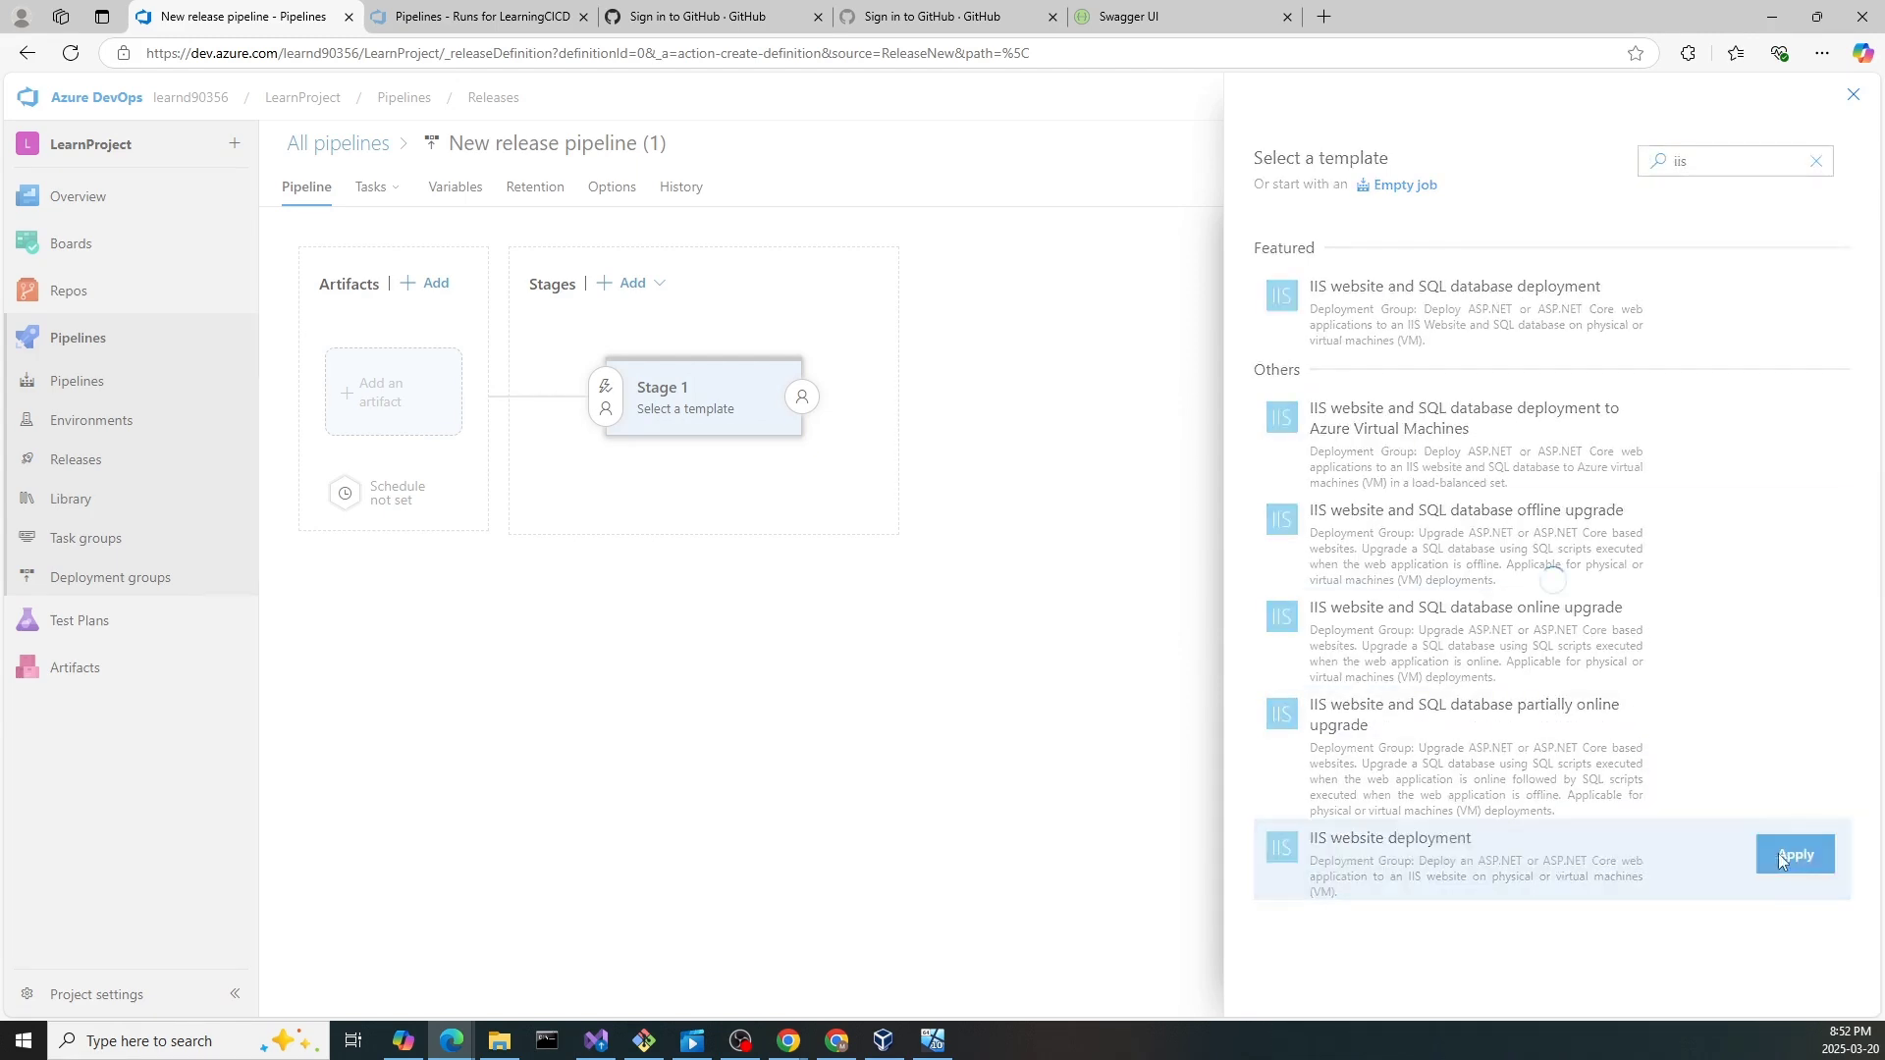
- Name the release pipeline's stage QA-API and close its properties
left_click_drag(1358, 419, 1239, 425)
type("QA-API")
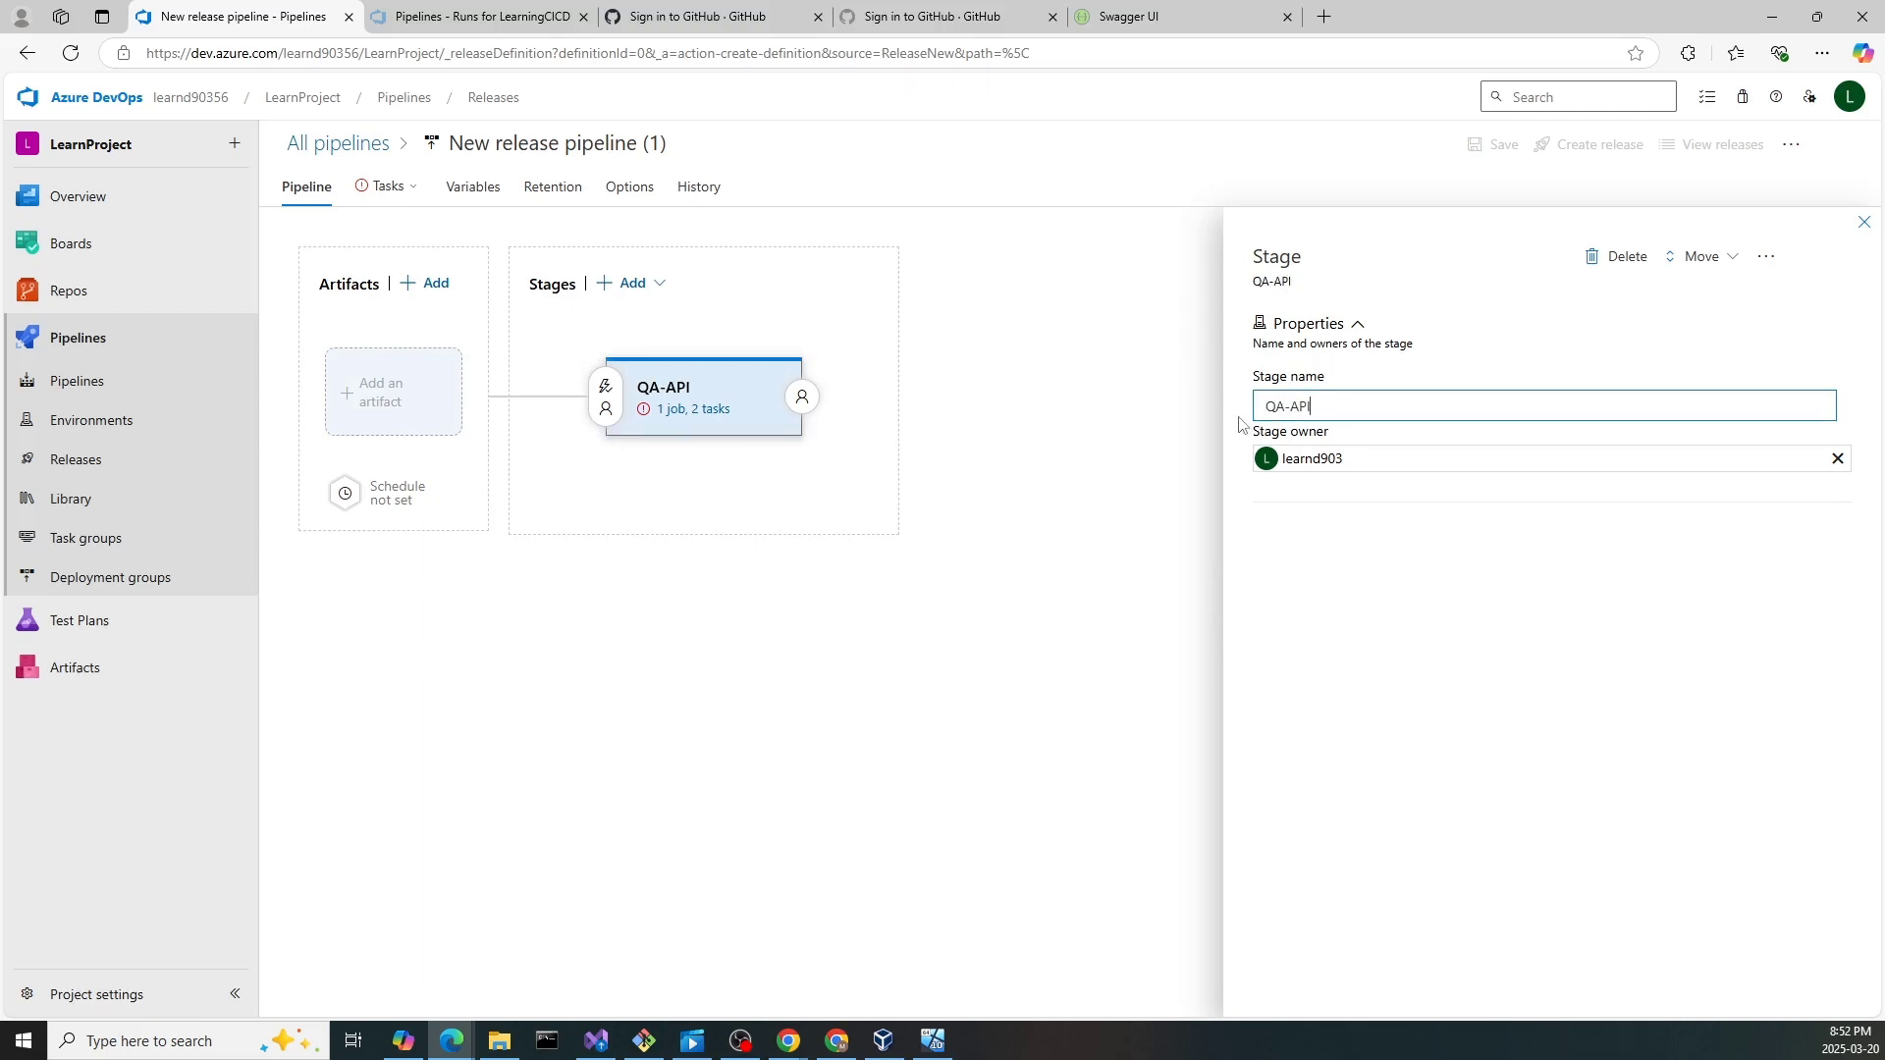
left_click(1864, 232)
mouse_move(726, 467)
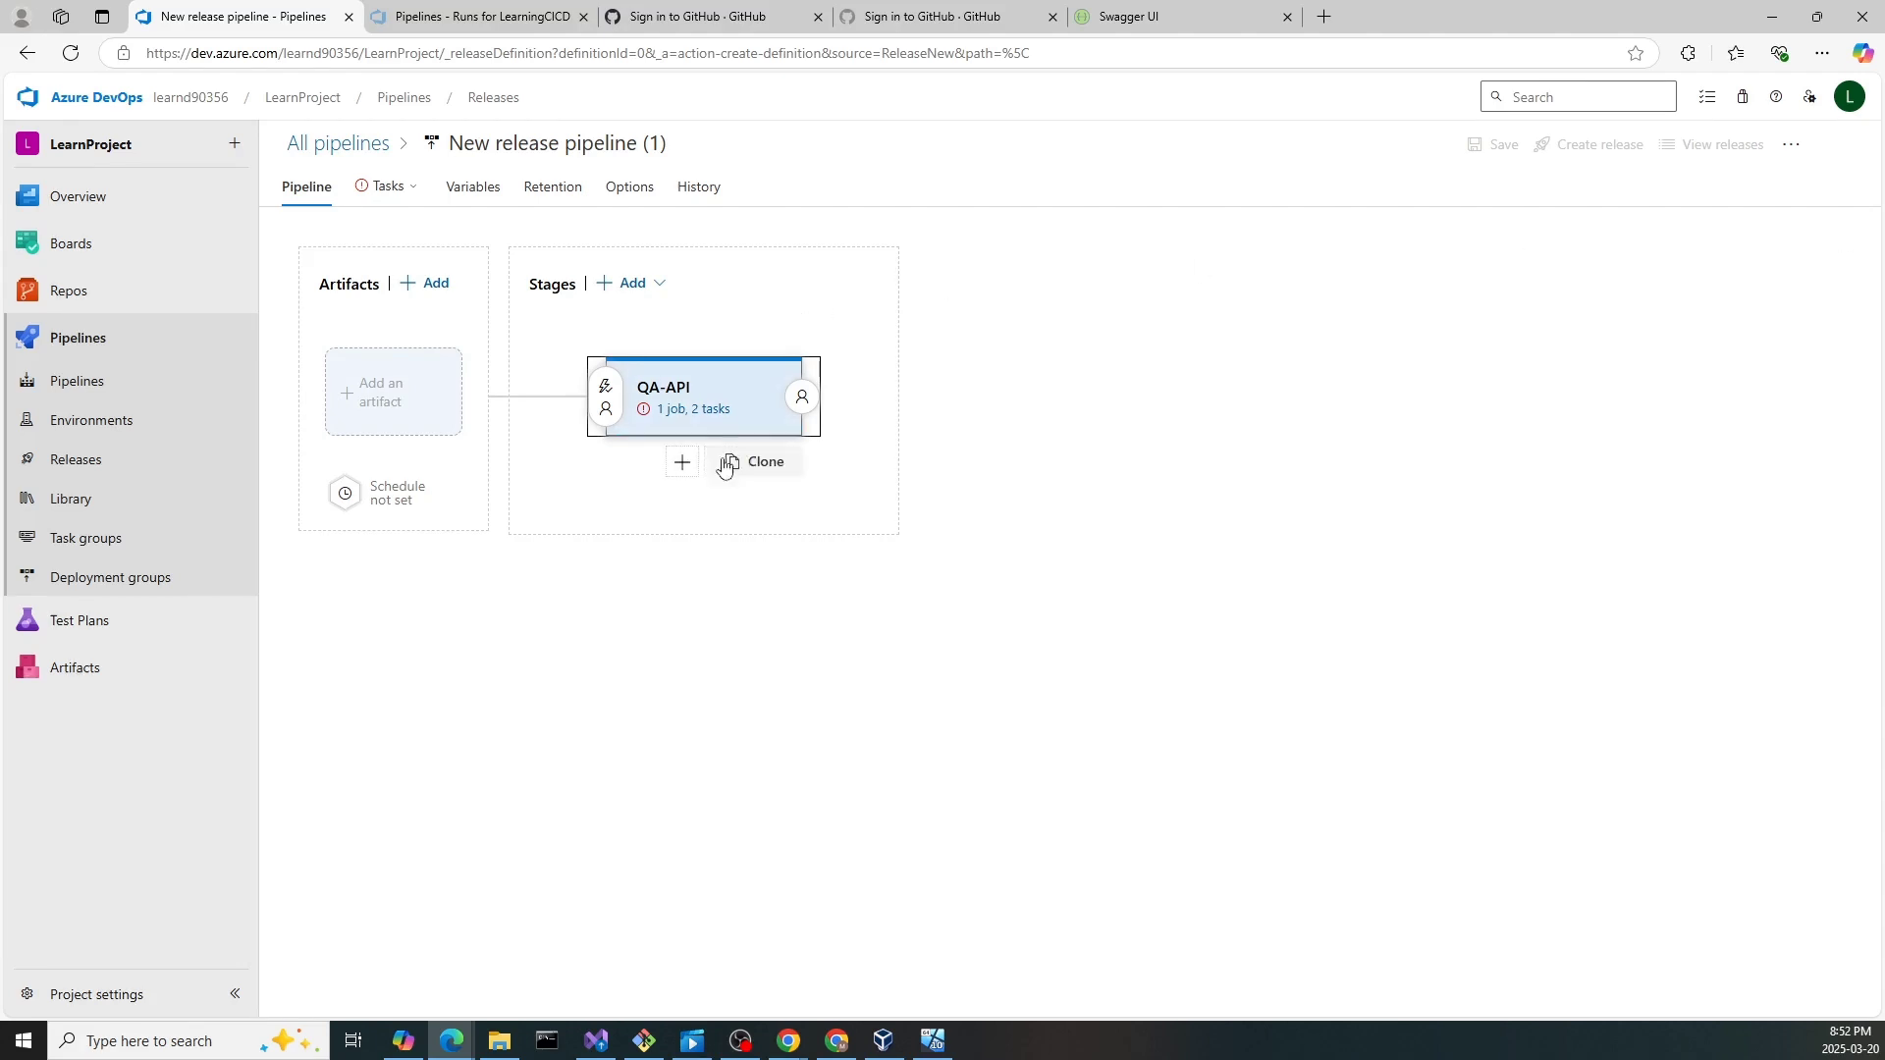
- Add the latest LearningCICD build from LearnProject as the release's artifact, and check that build pipeline's runs
left_click(396, 424)
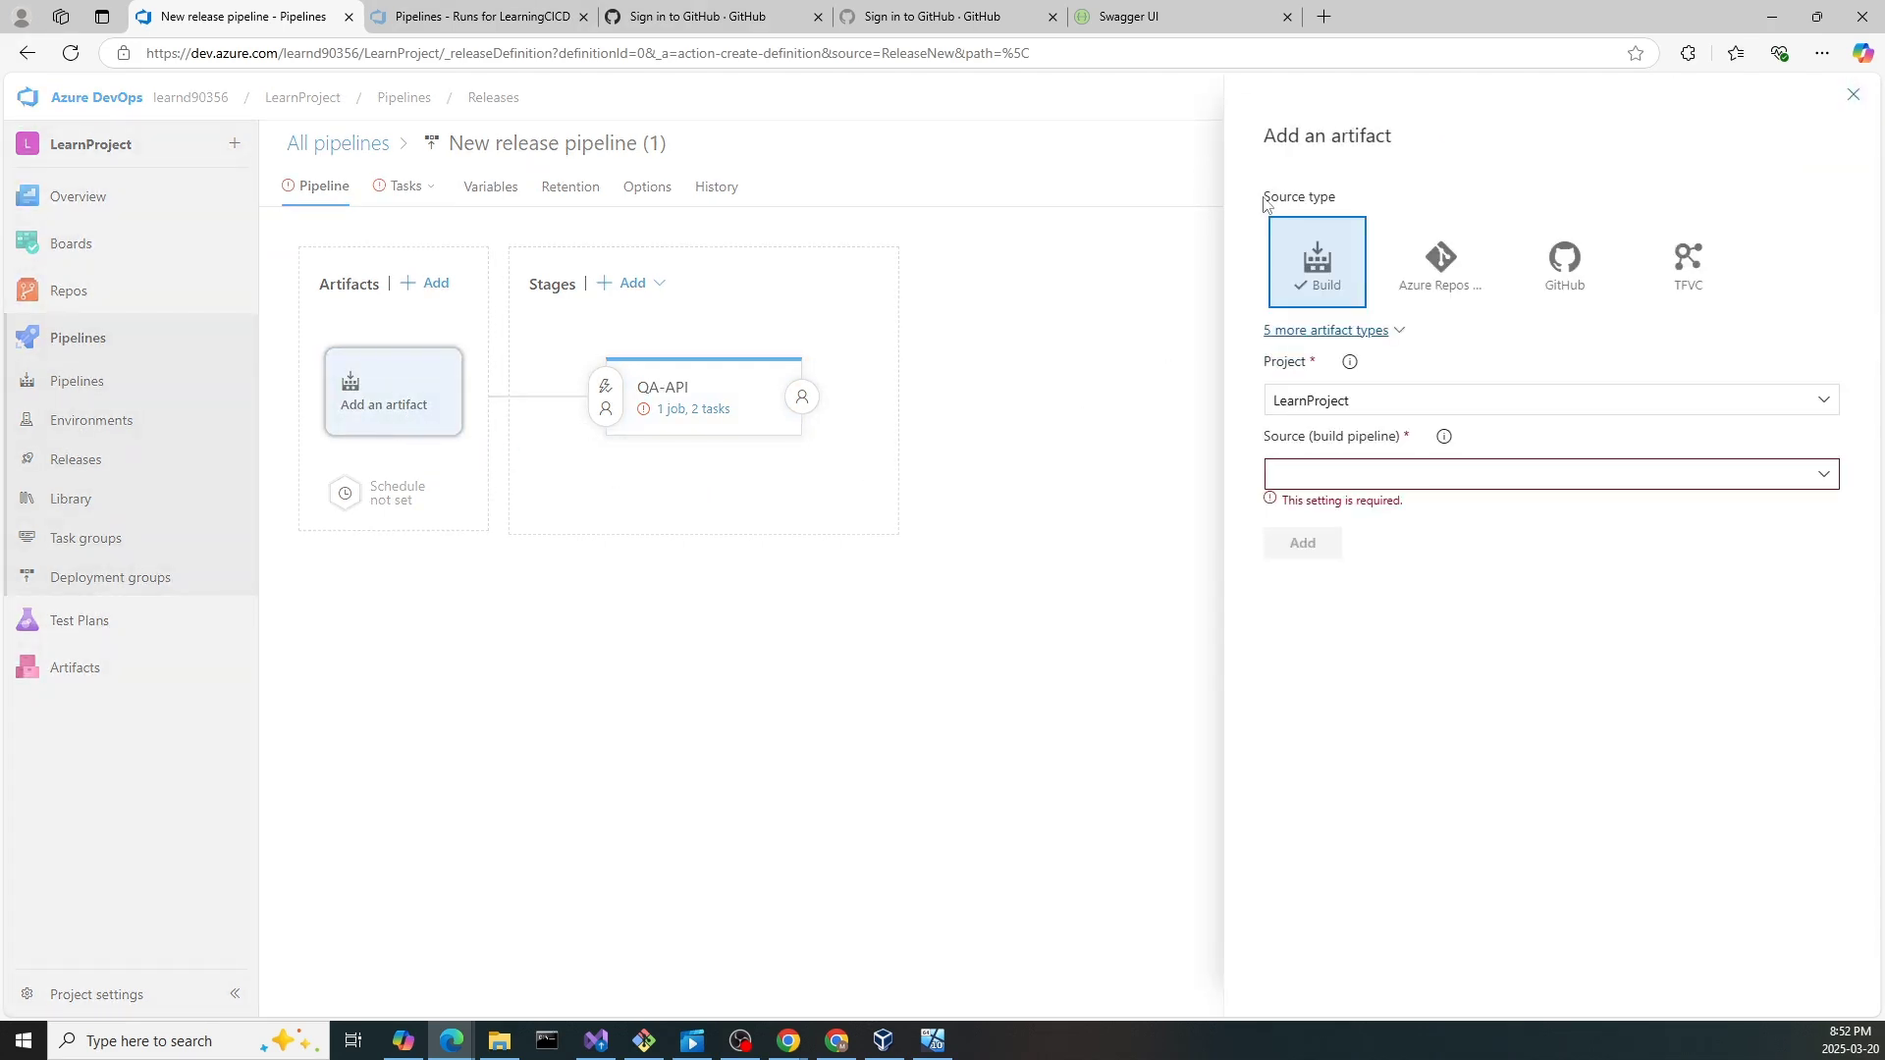
left_click_drag(1262, 196, 1337, 198)
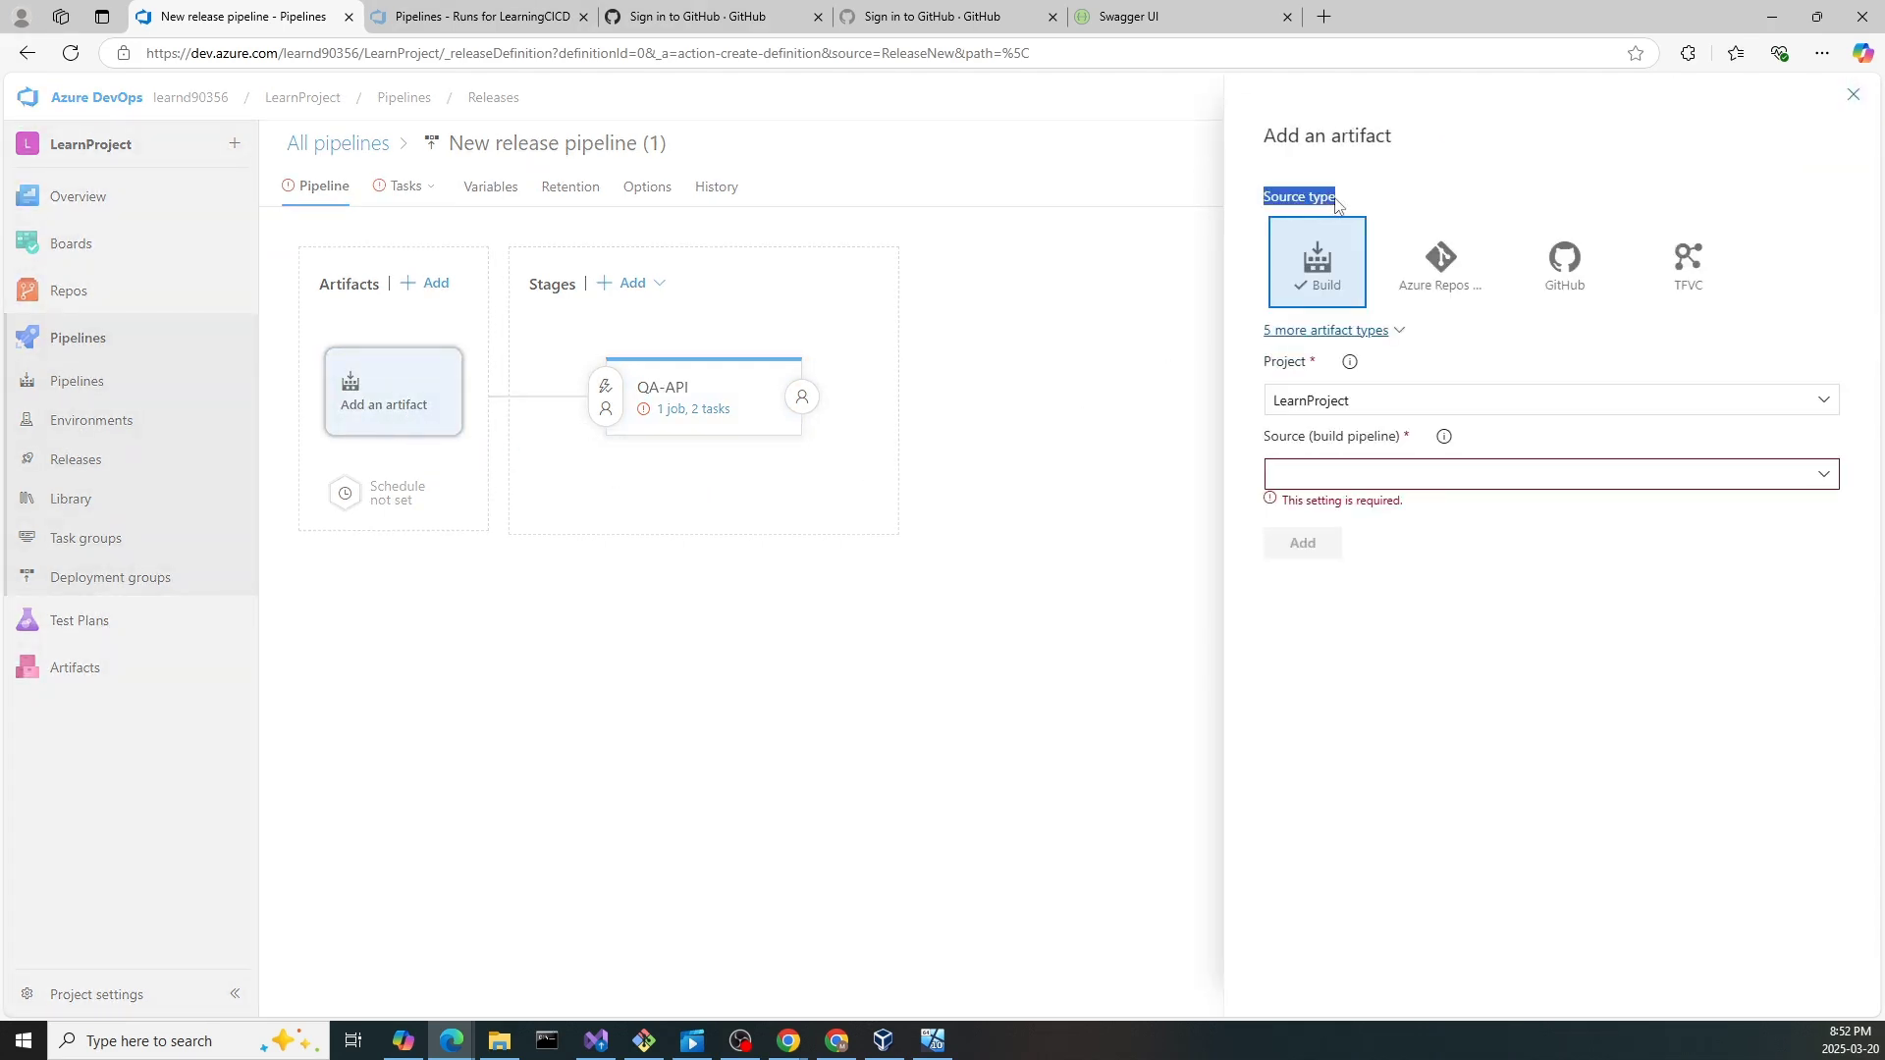
left_click(1306, 287)
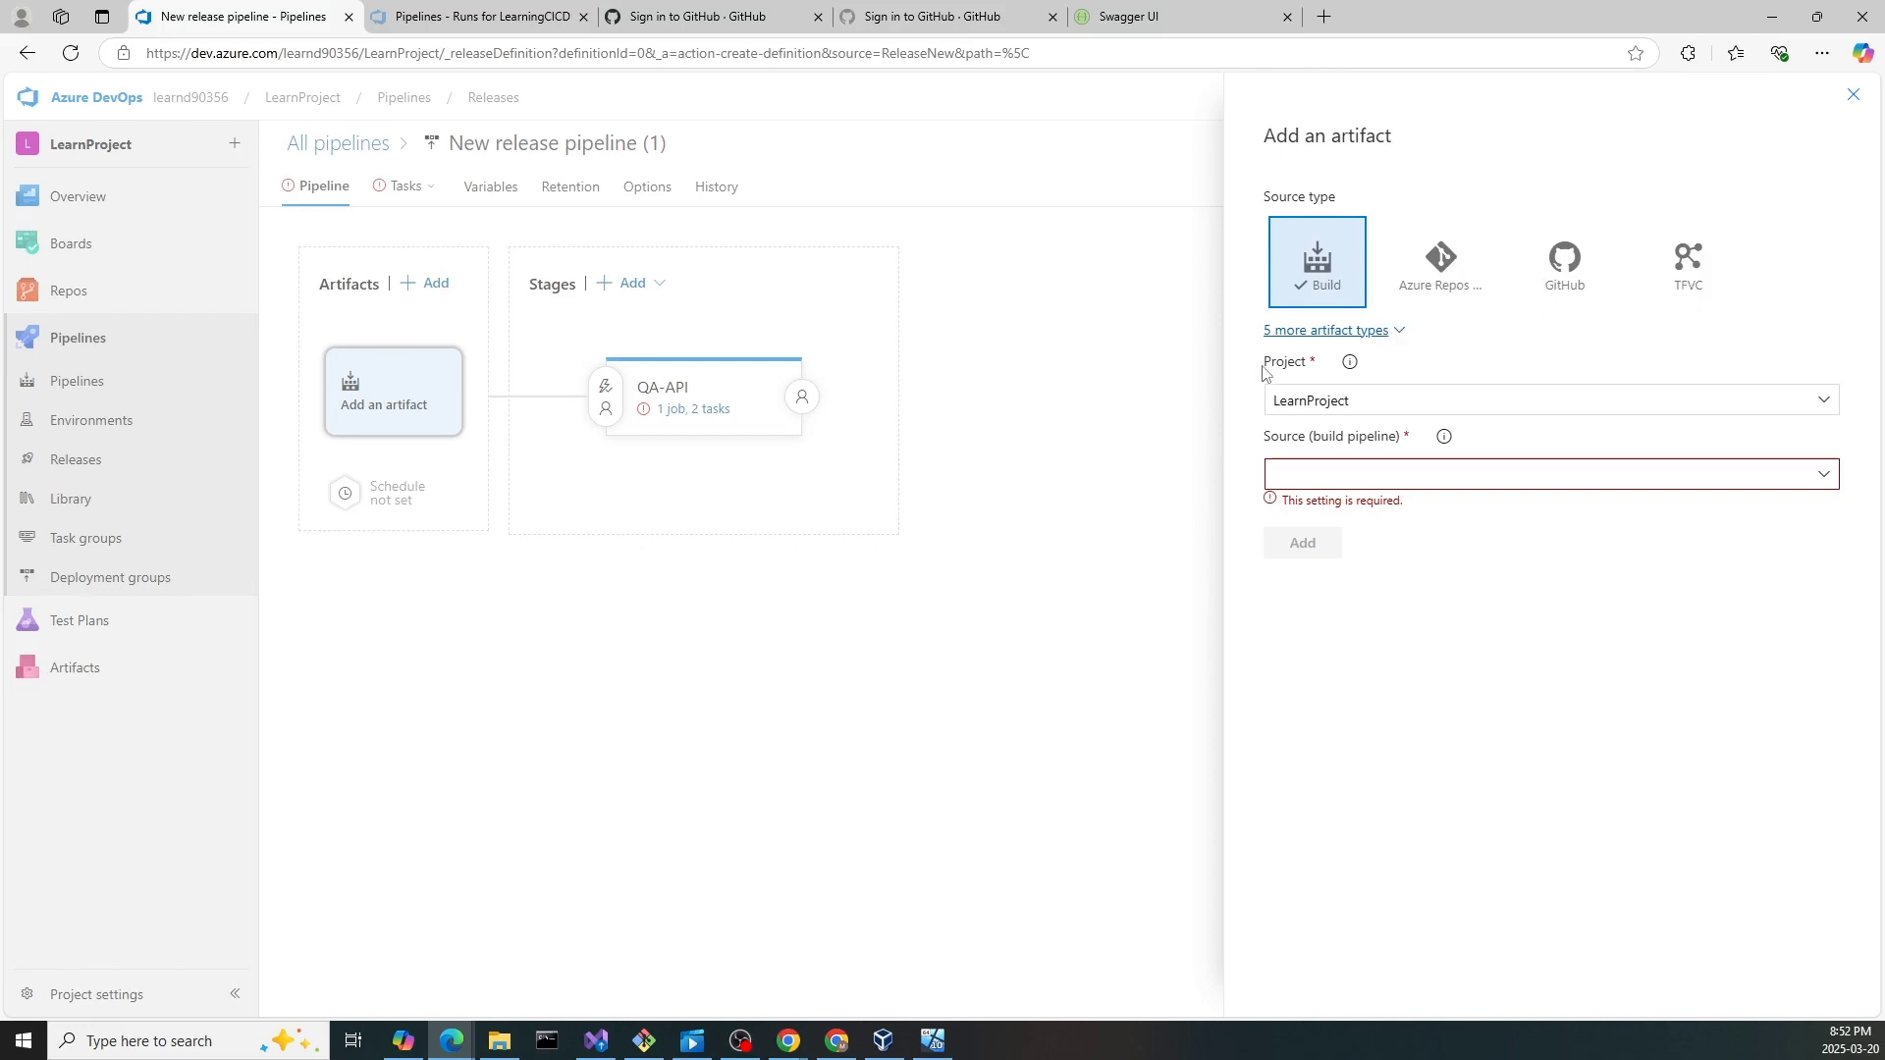
left_click(1822, 476)
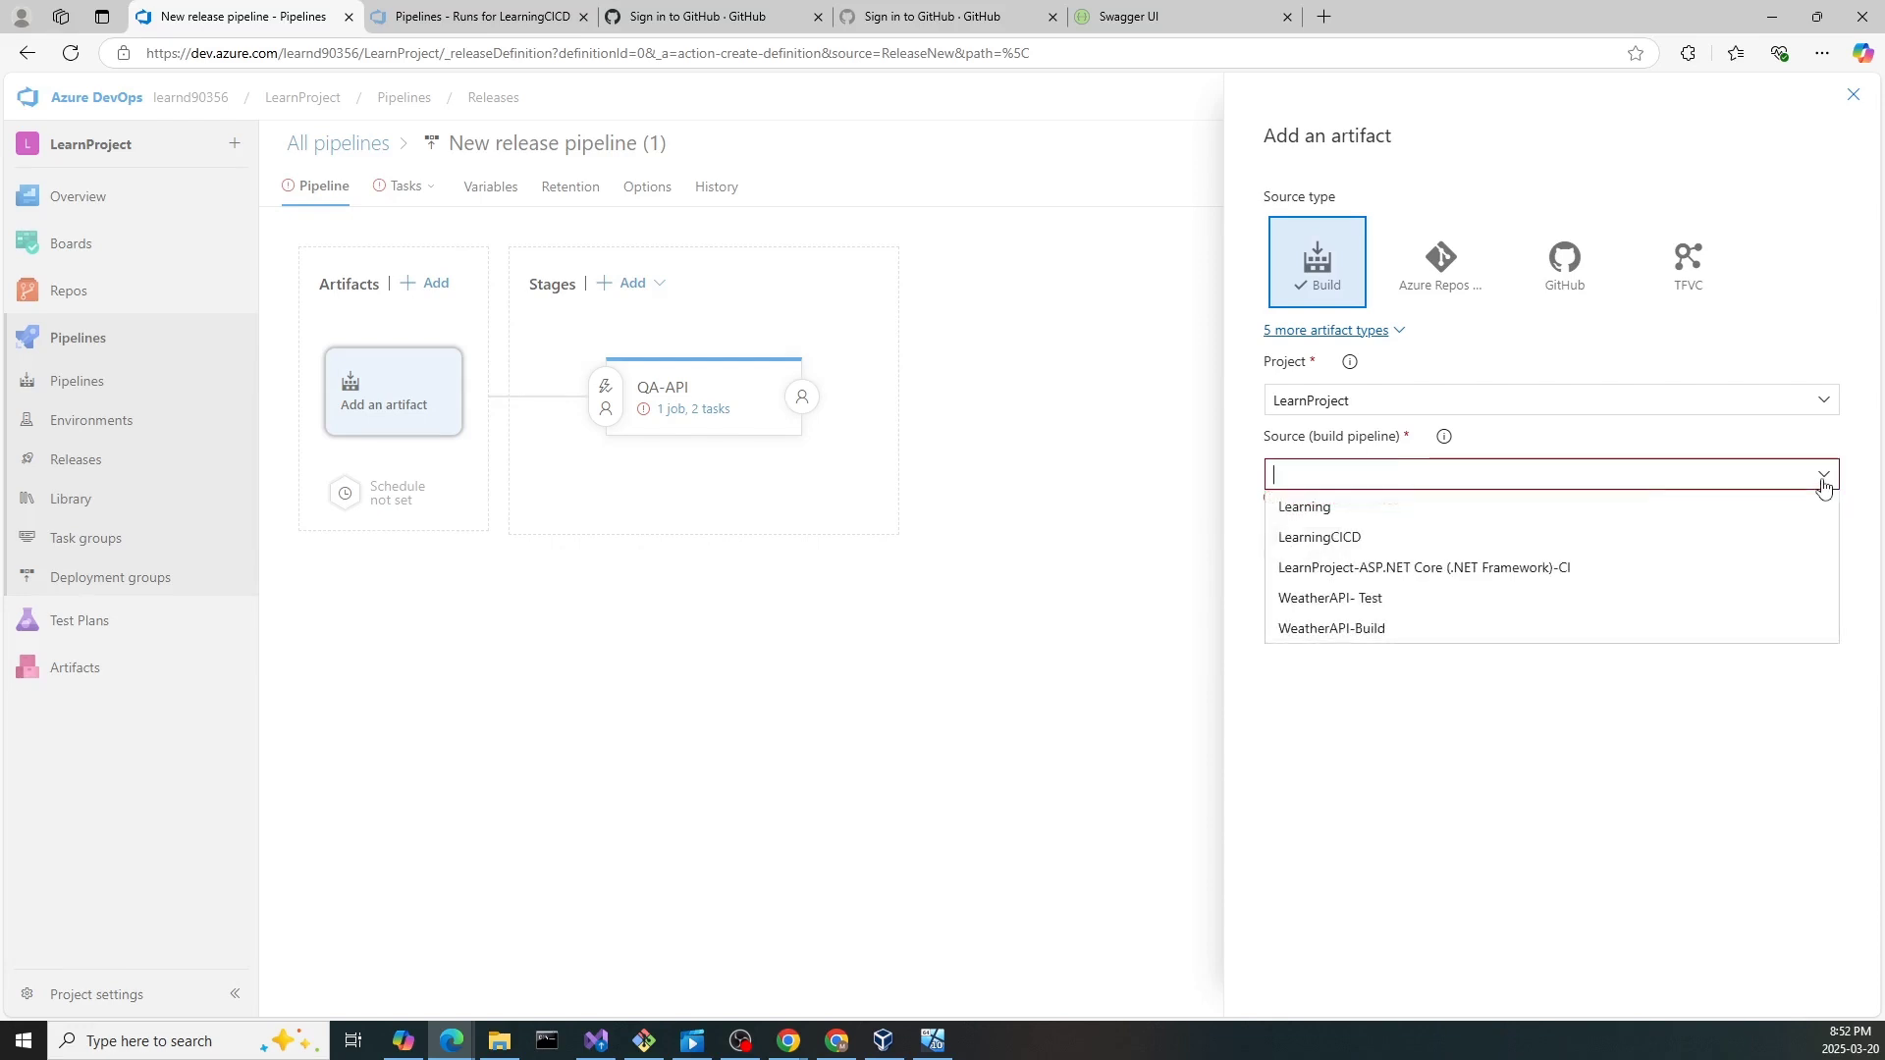
left_click(1319, 537)
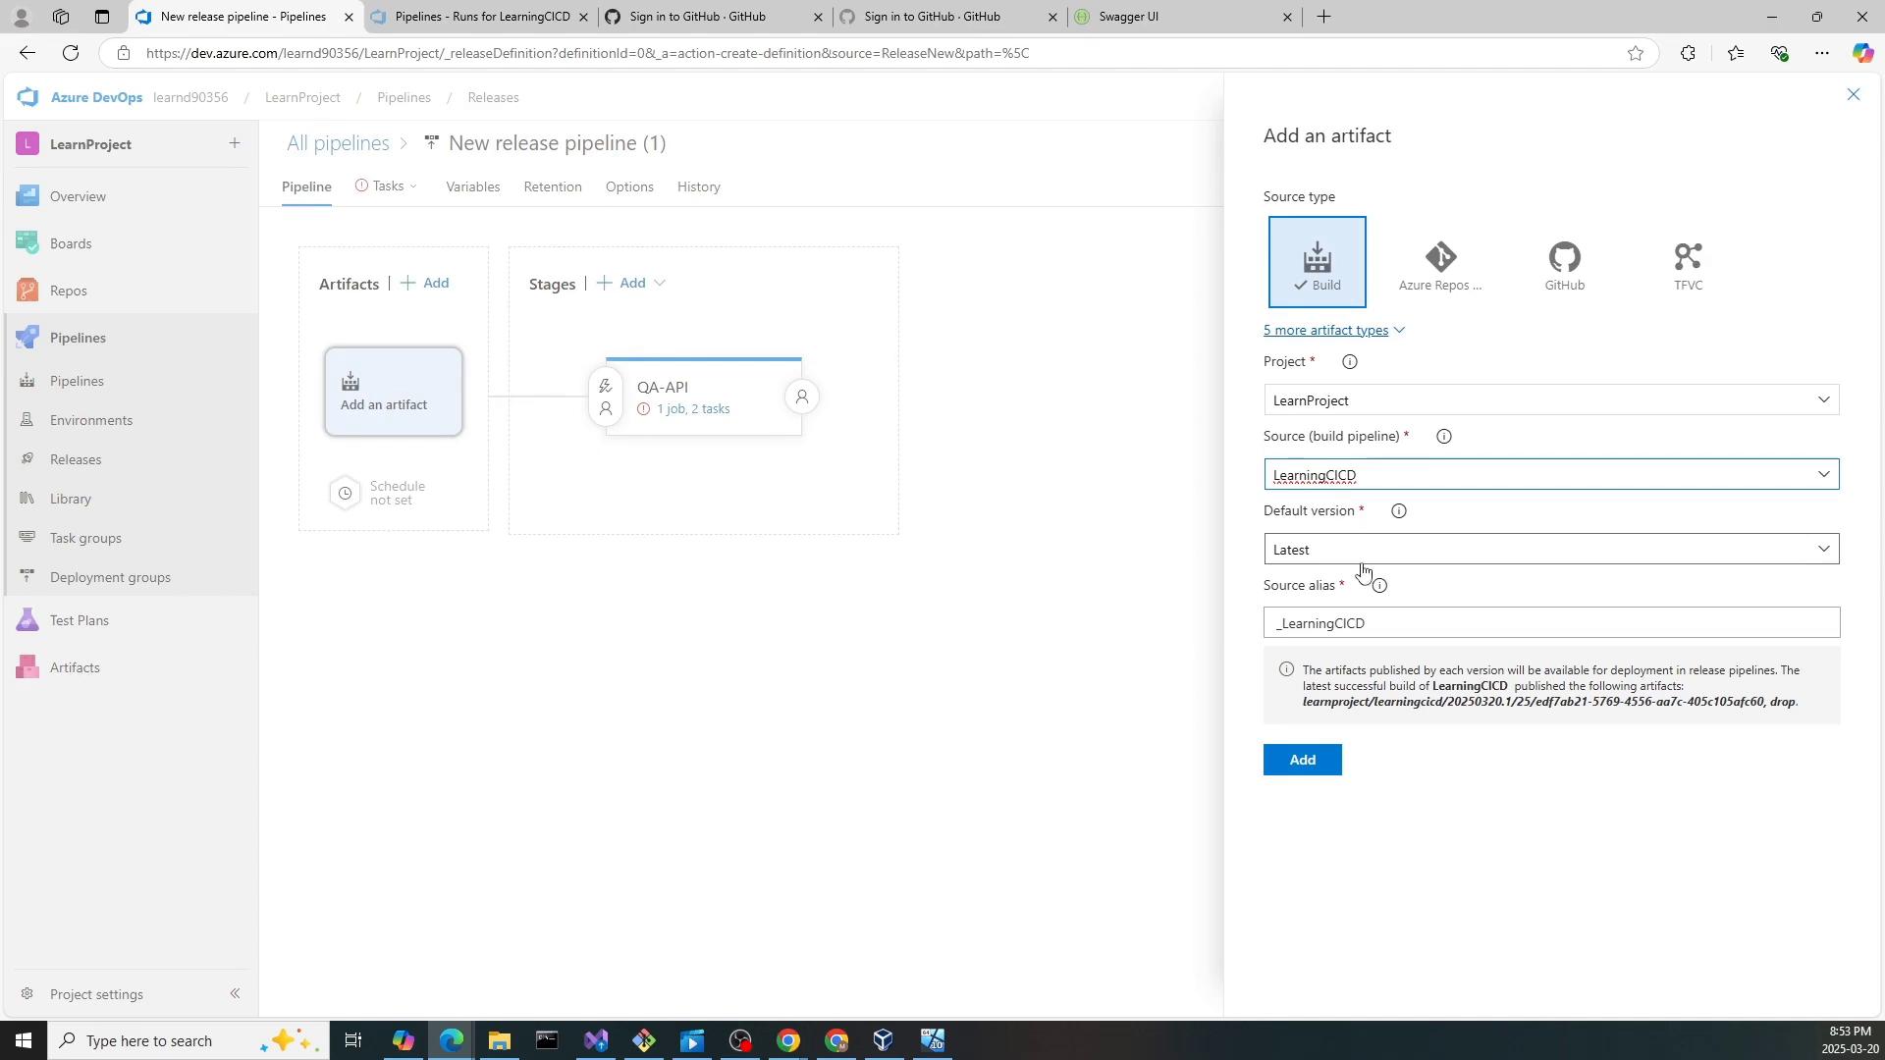
left_click(1303, 760)
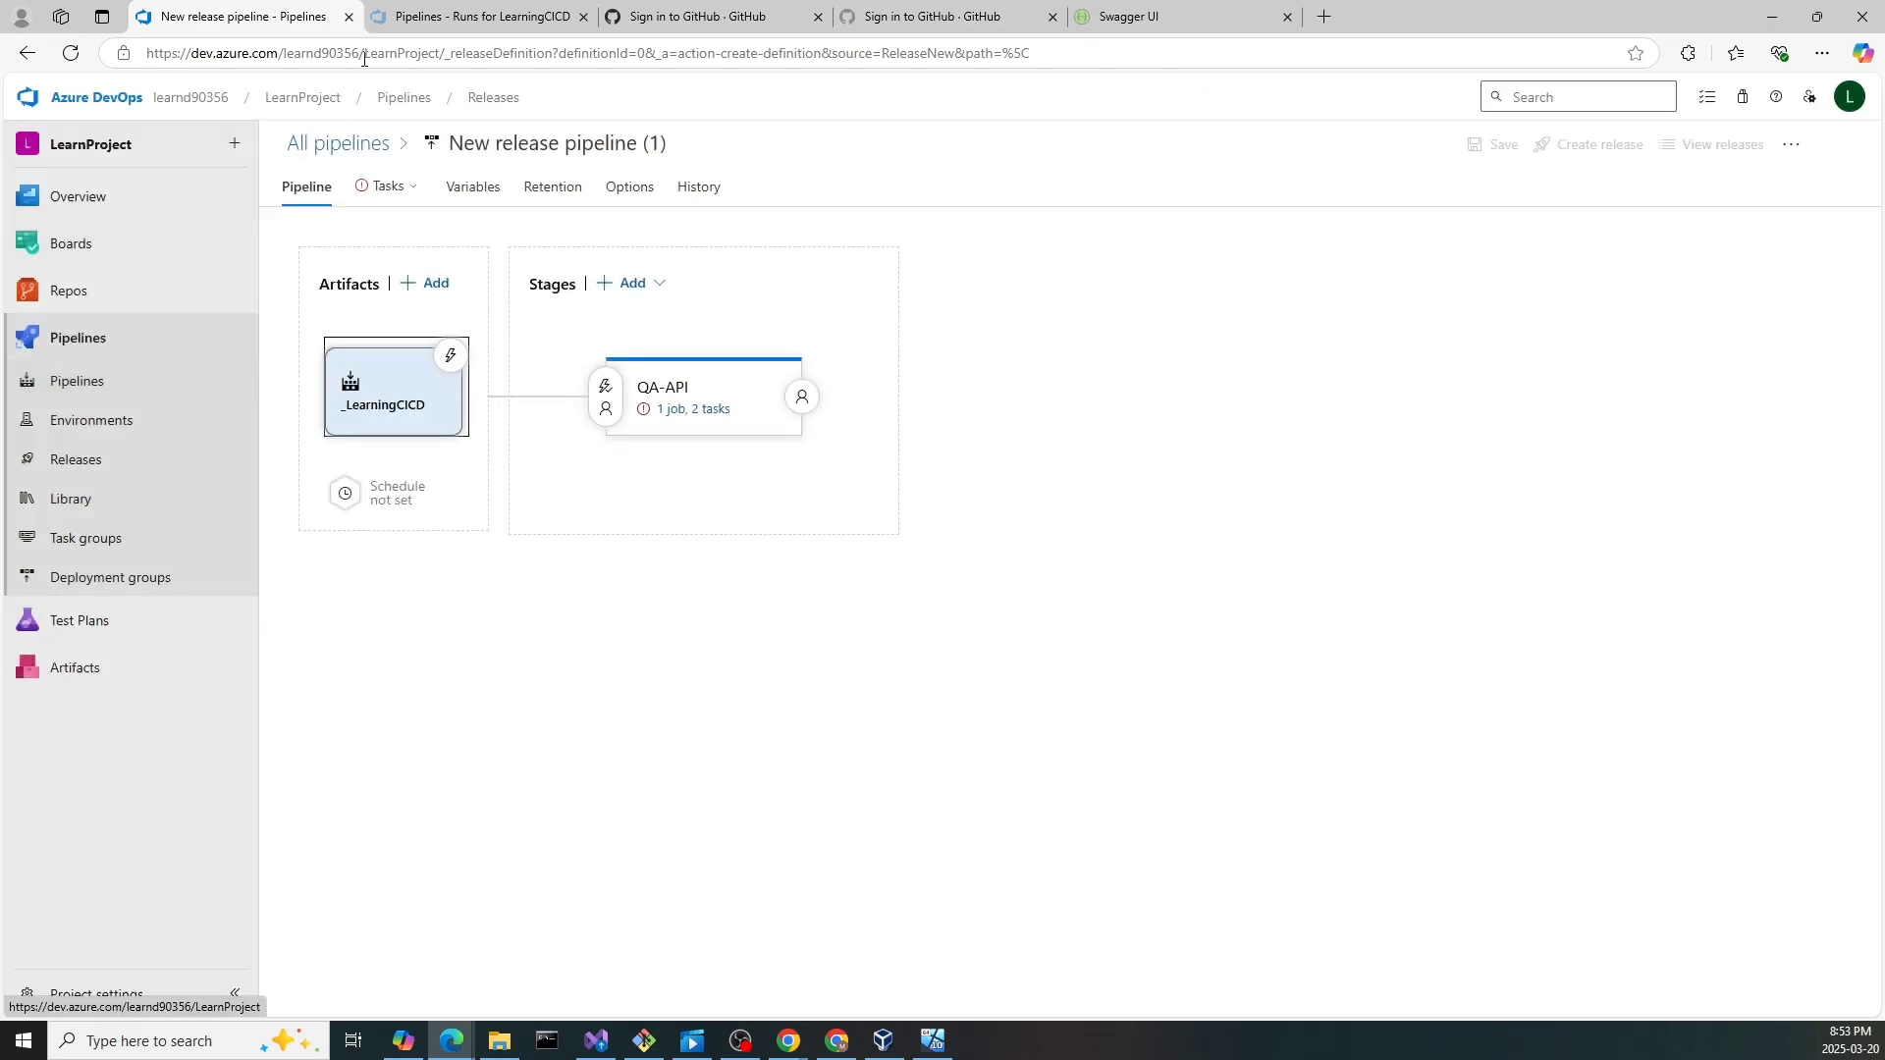
left_click(432, 20)
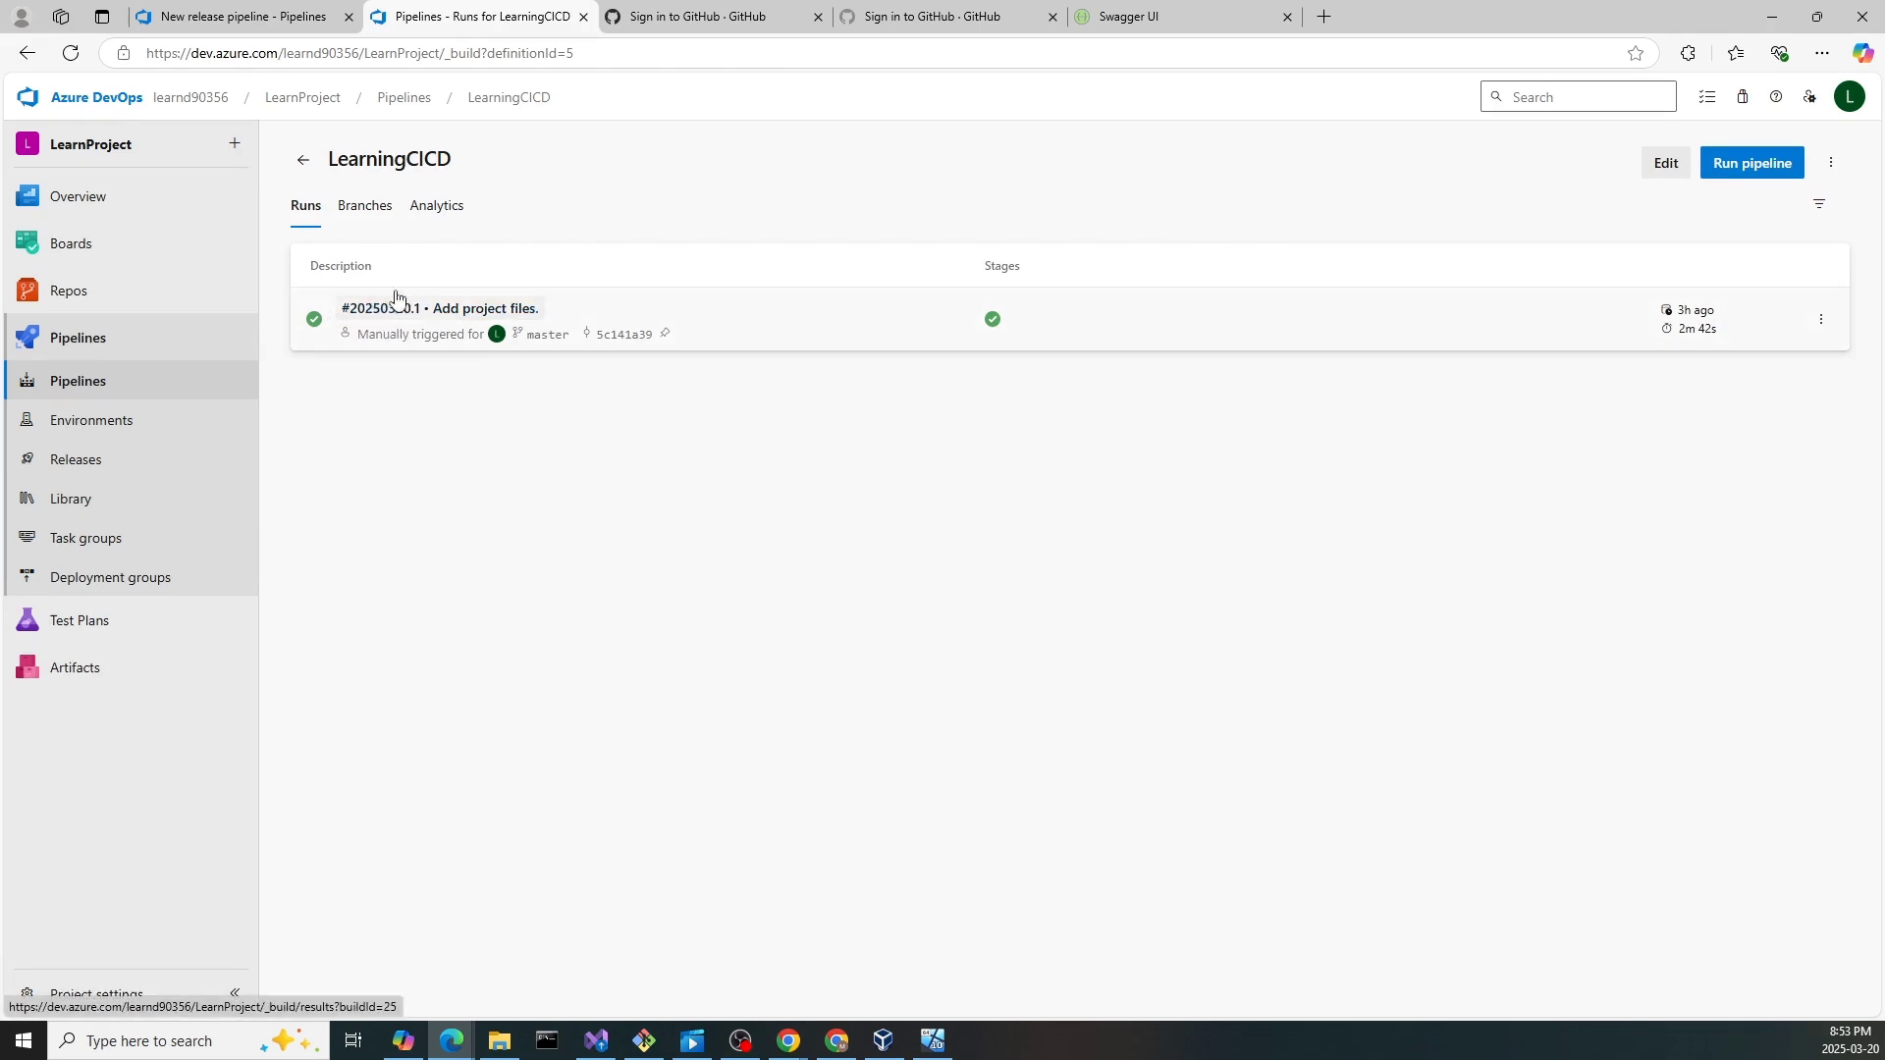
left_click(182, 17)
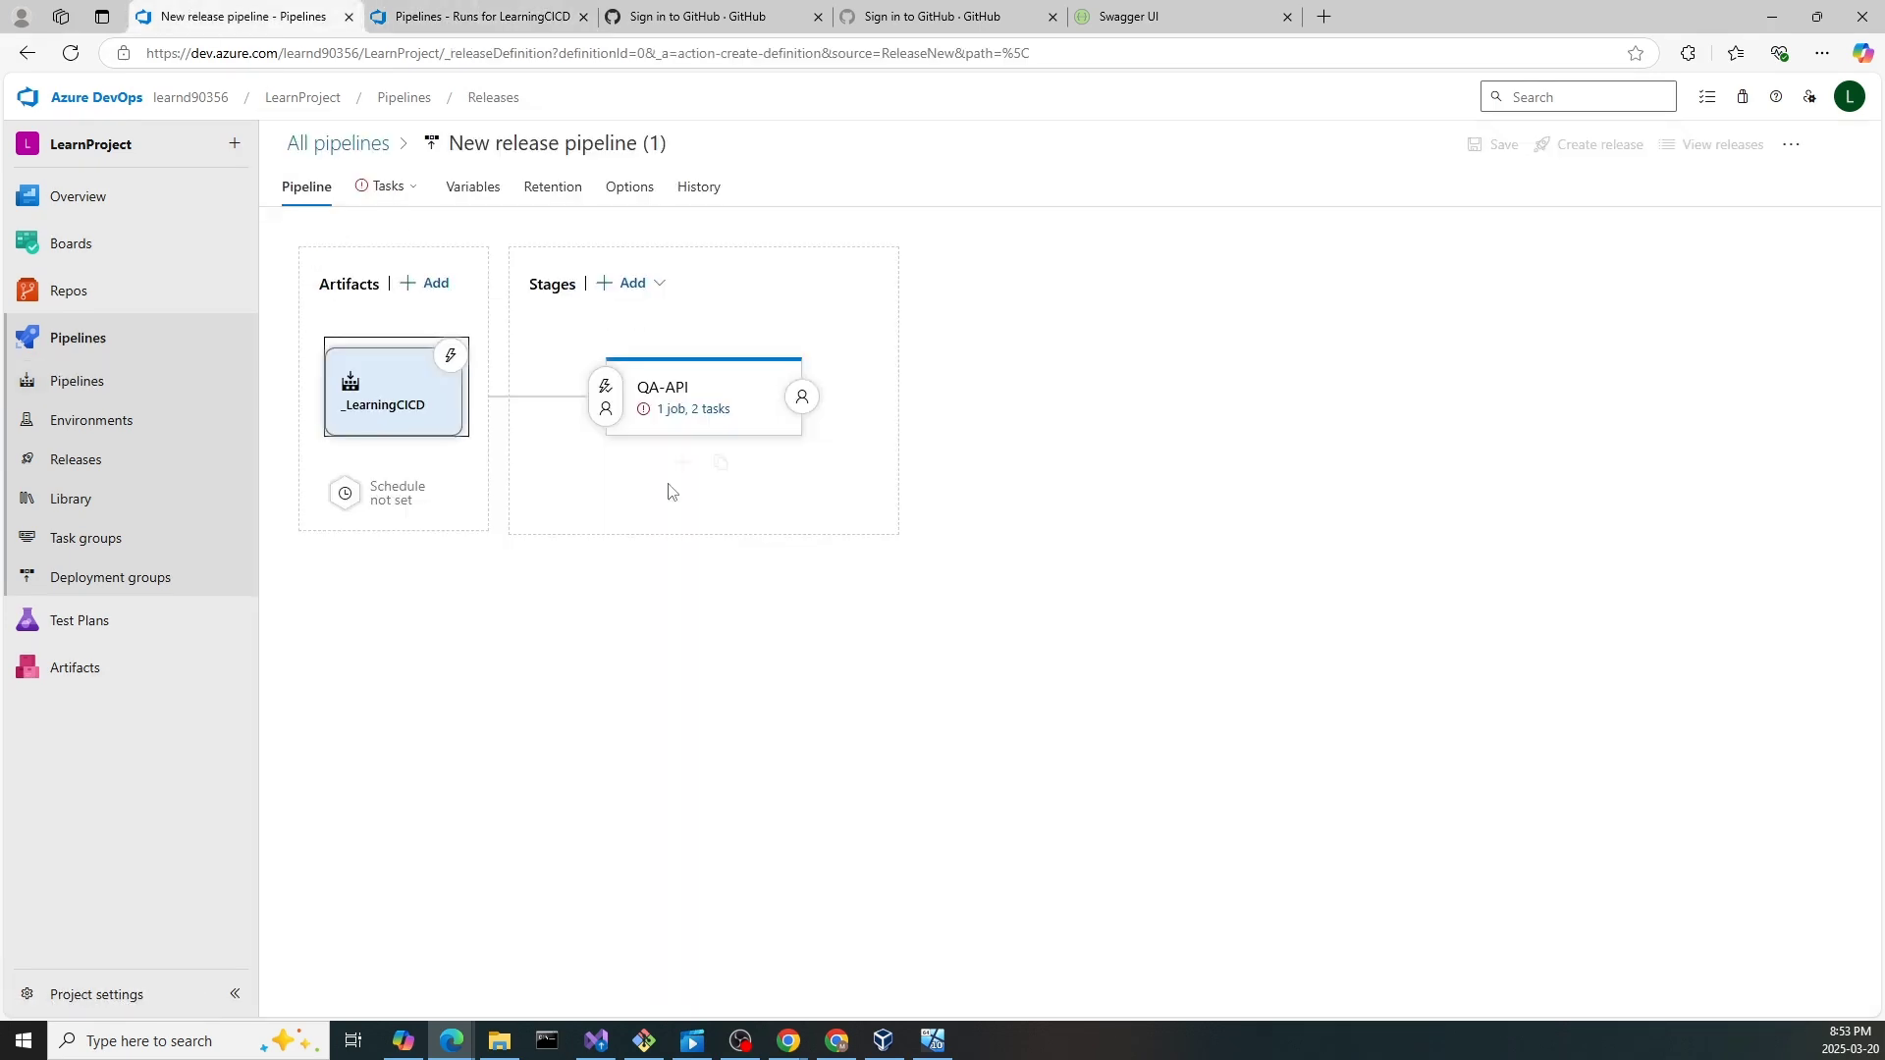
- In the QA-API stage's deployment parameters, set the website name to LearningAPI and turn off adding a binding
left_click(688, 410)
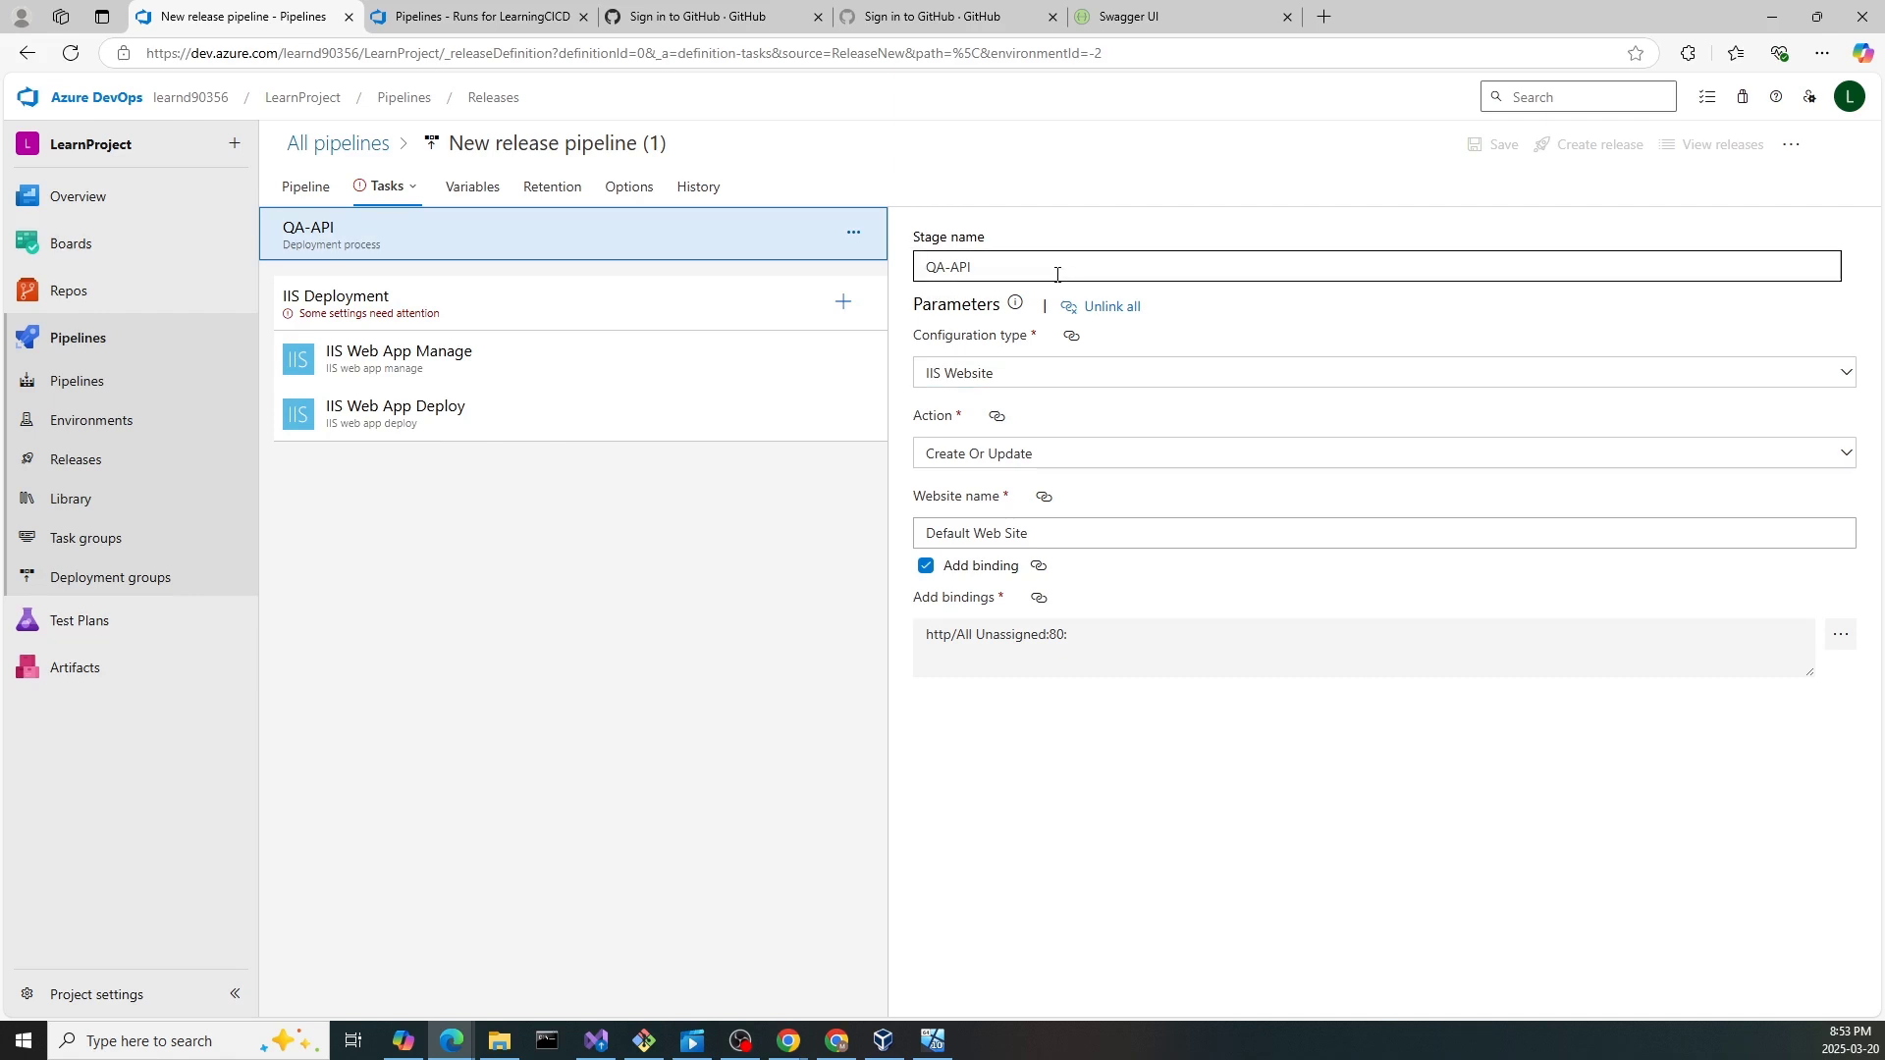
left_click_drag(1052, 274, 908, 281)
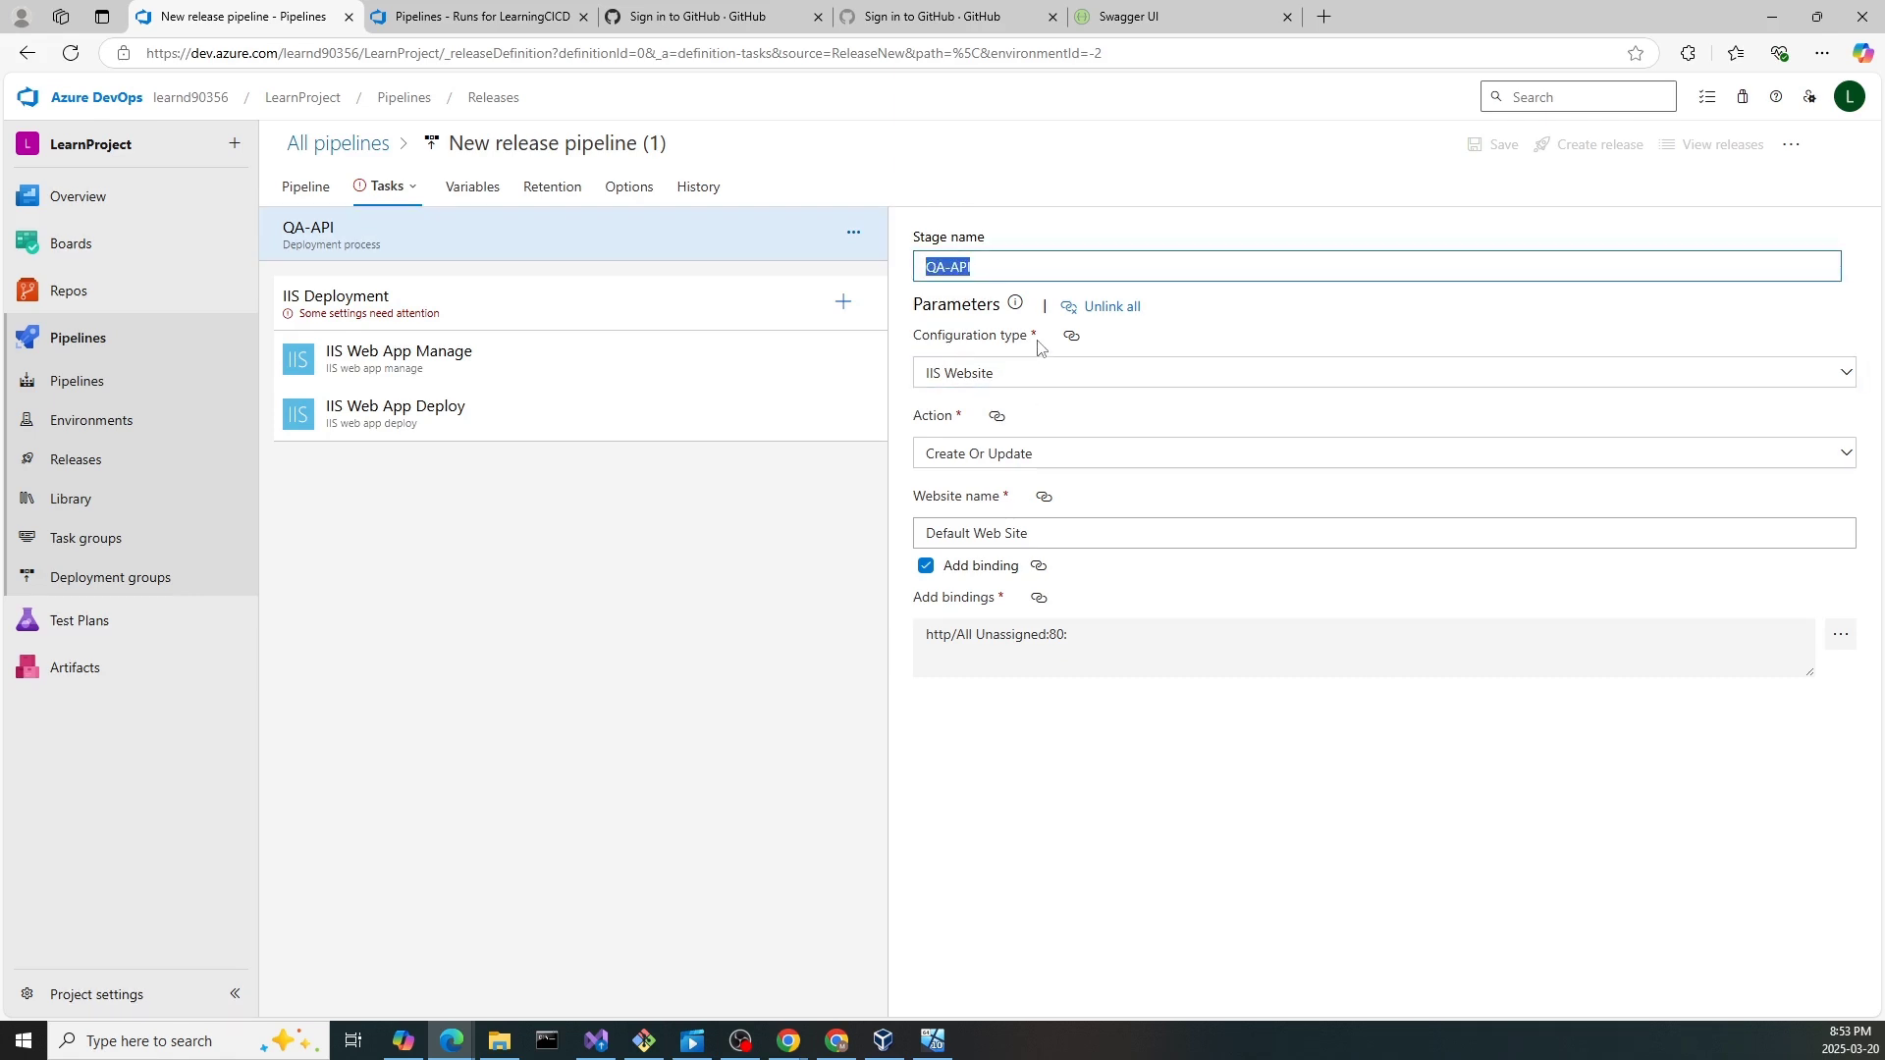
left_click_drag(1028, 336, 902, 353)
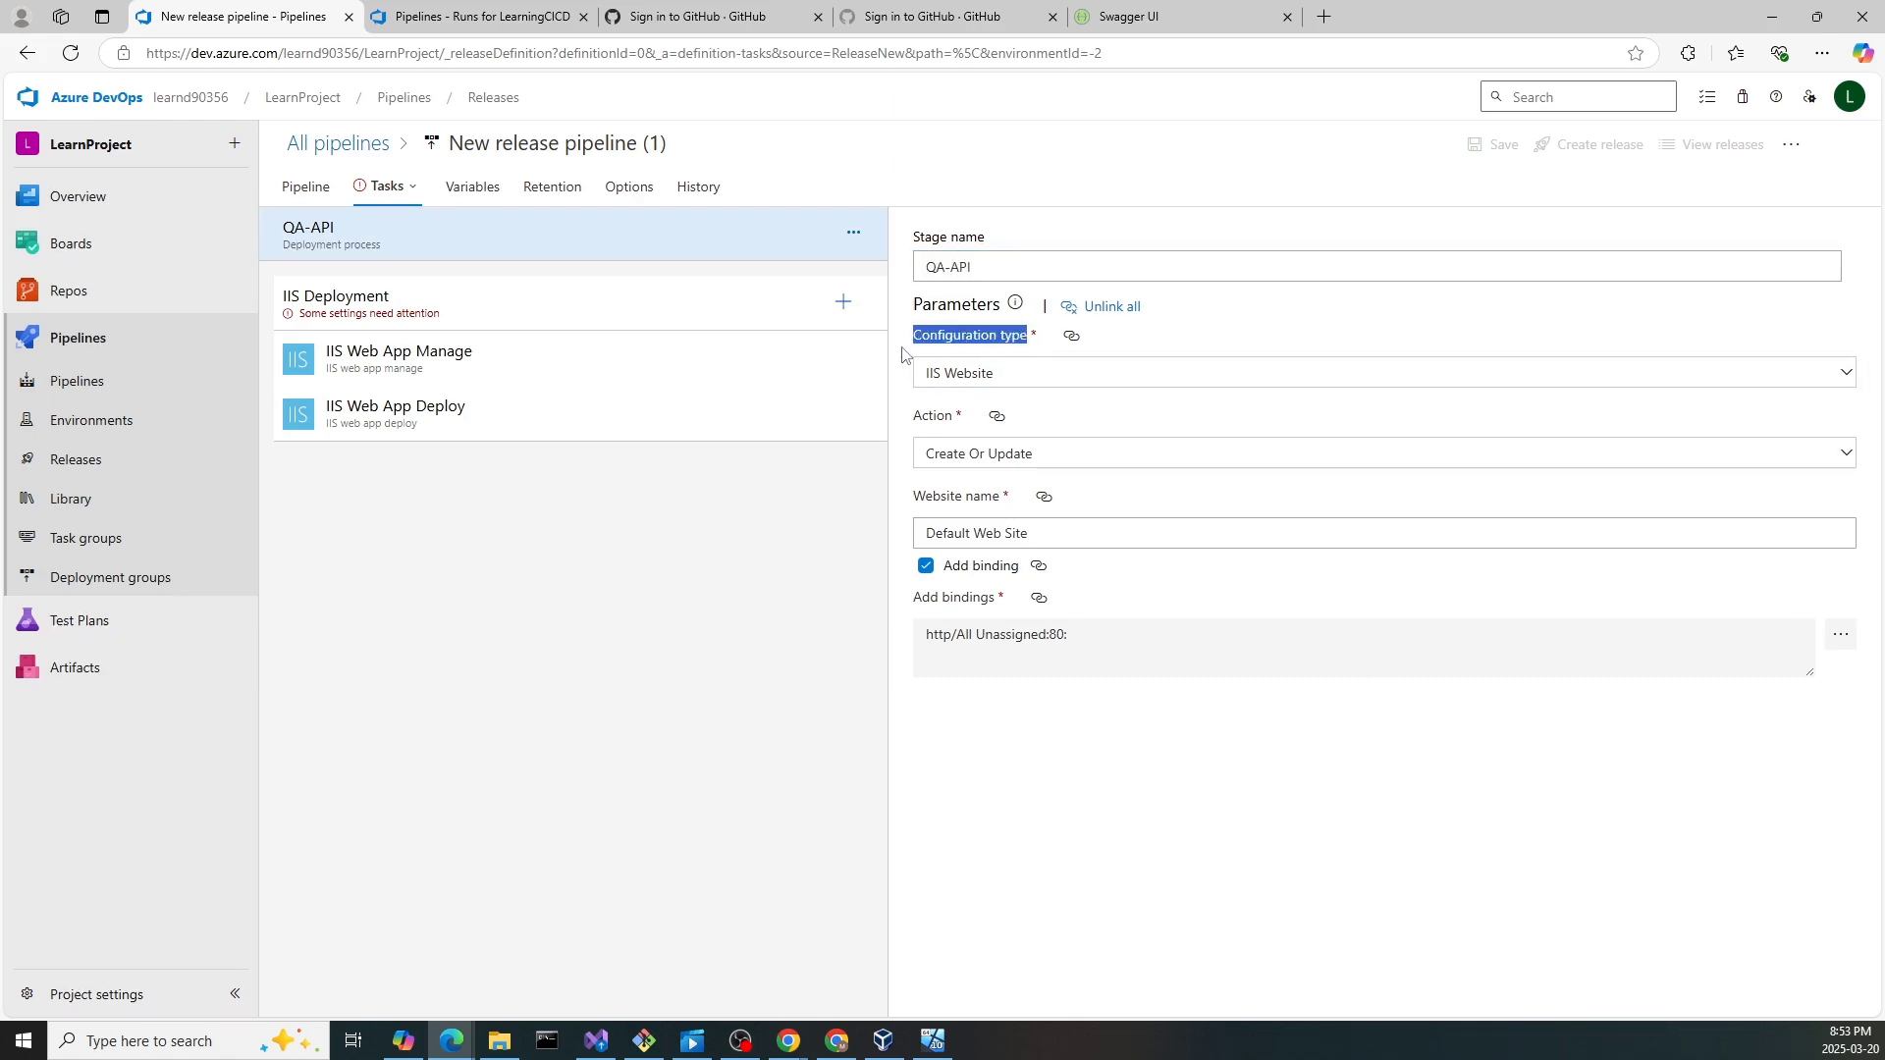
left_click(1040, 381)
left_click(1042, 400)
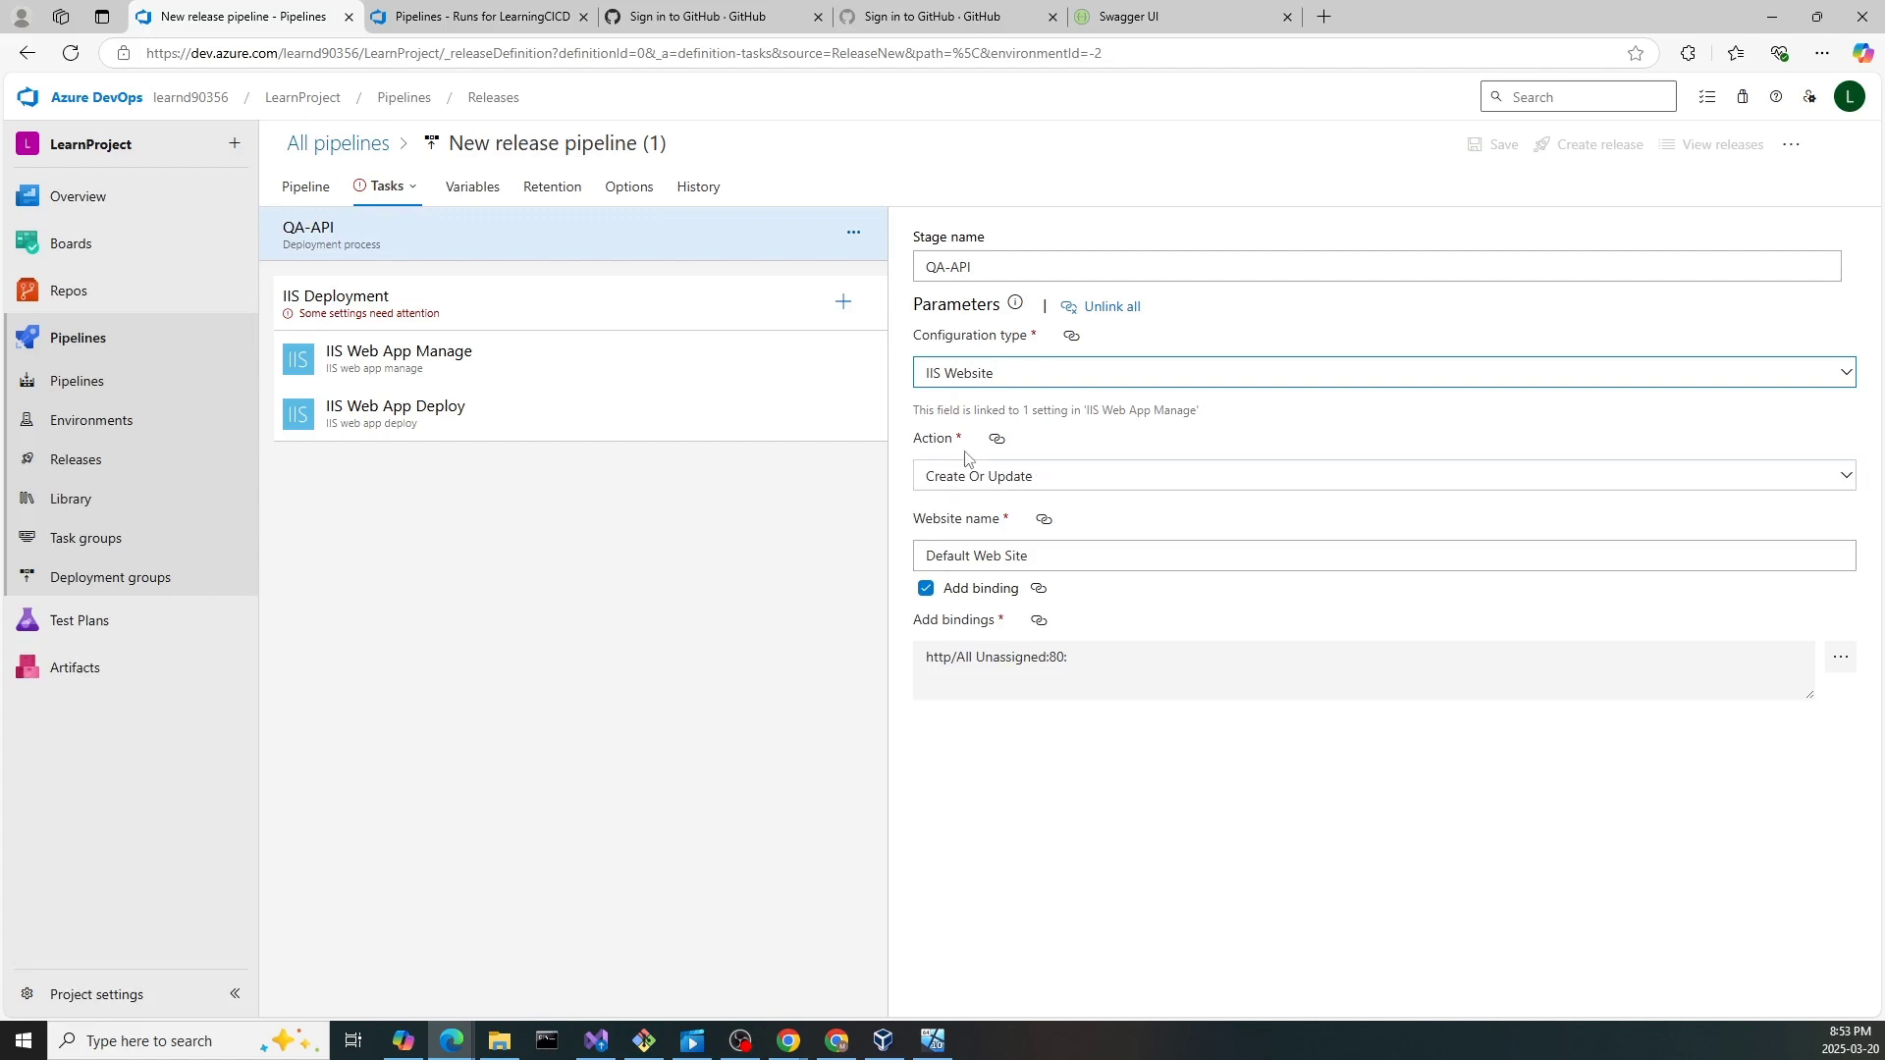
left_click_drag(970, 420, 913, 425)
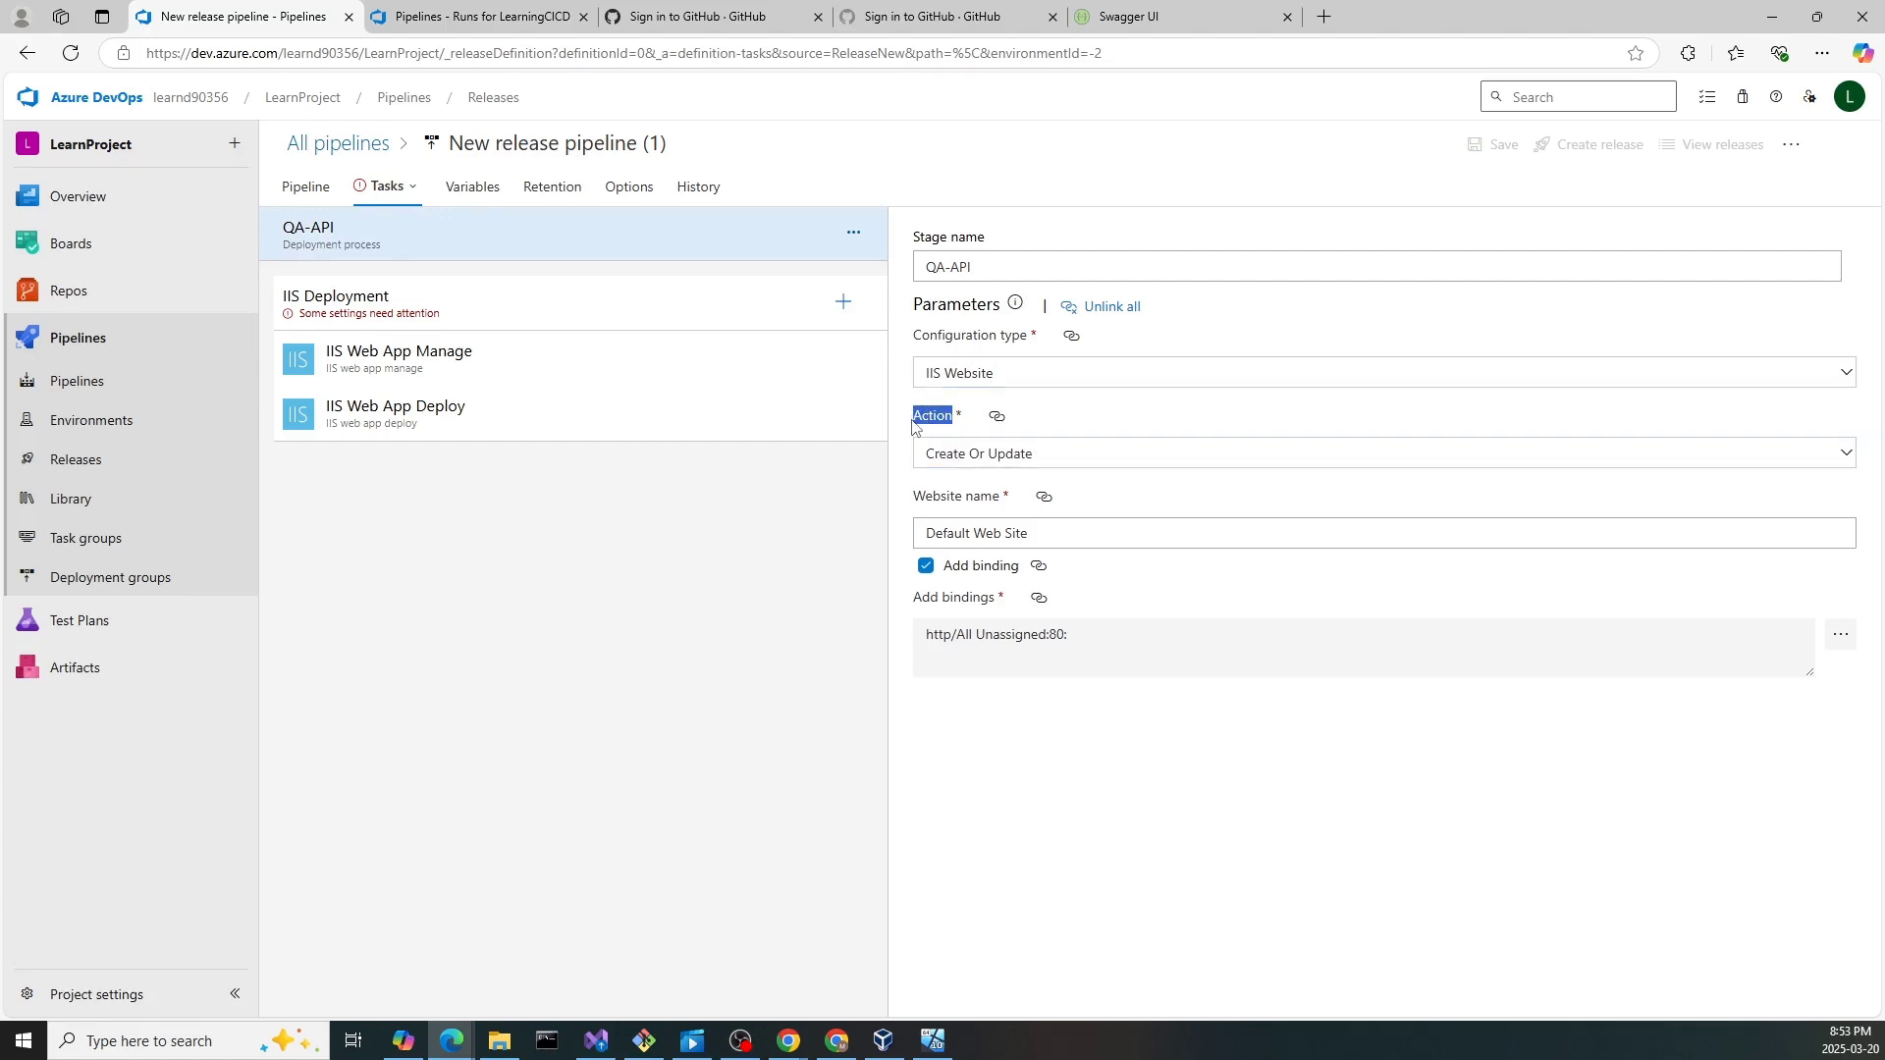
left_click(1039, 533)
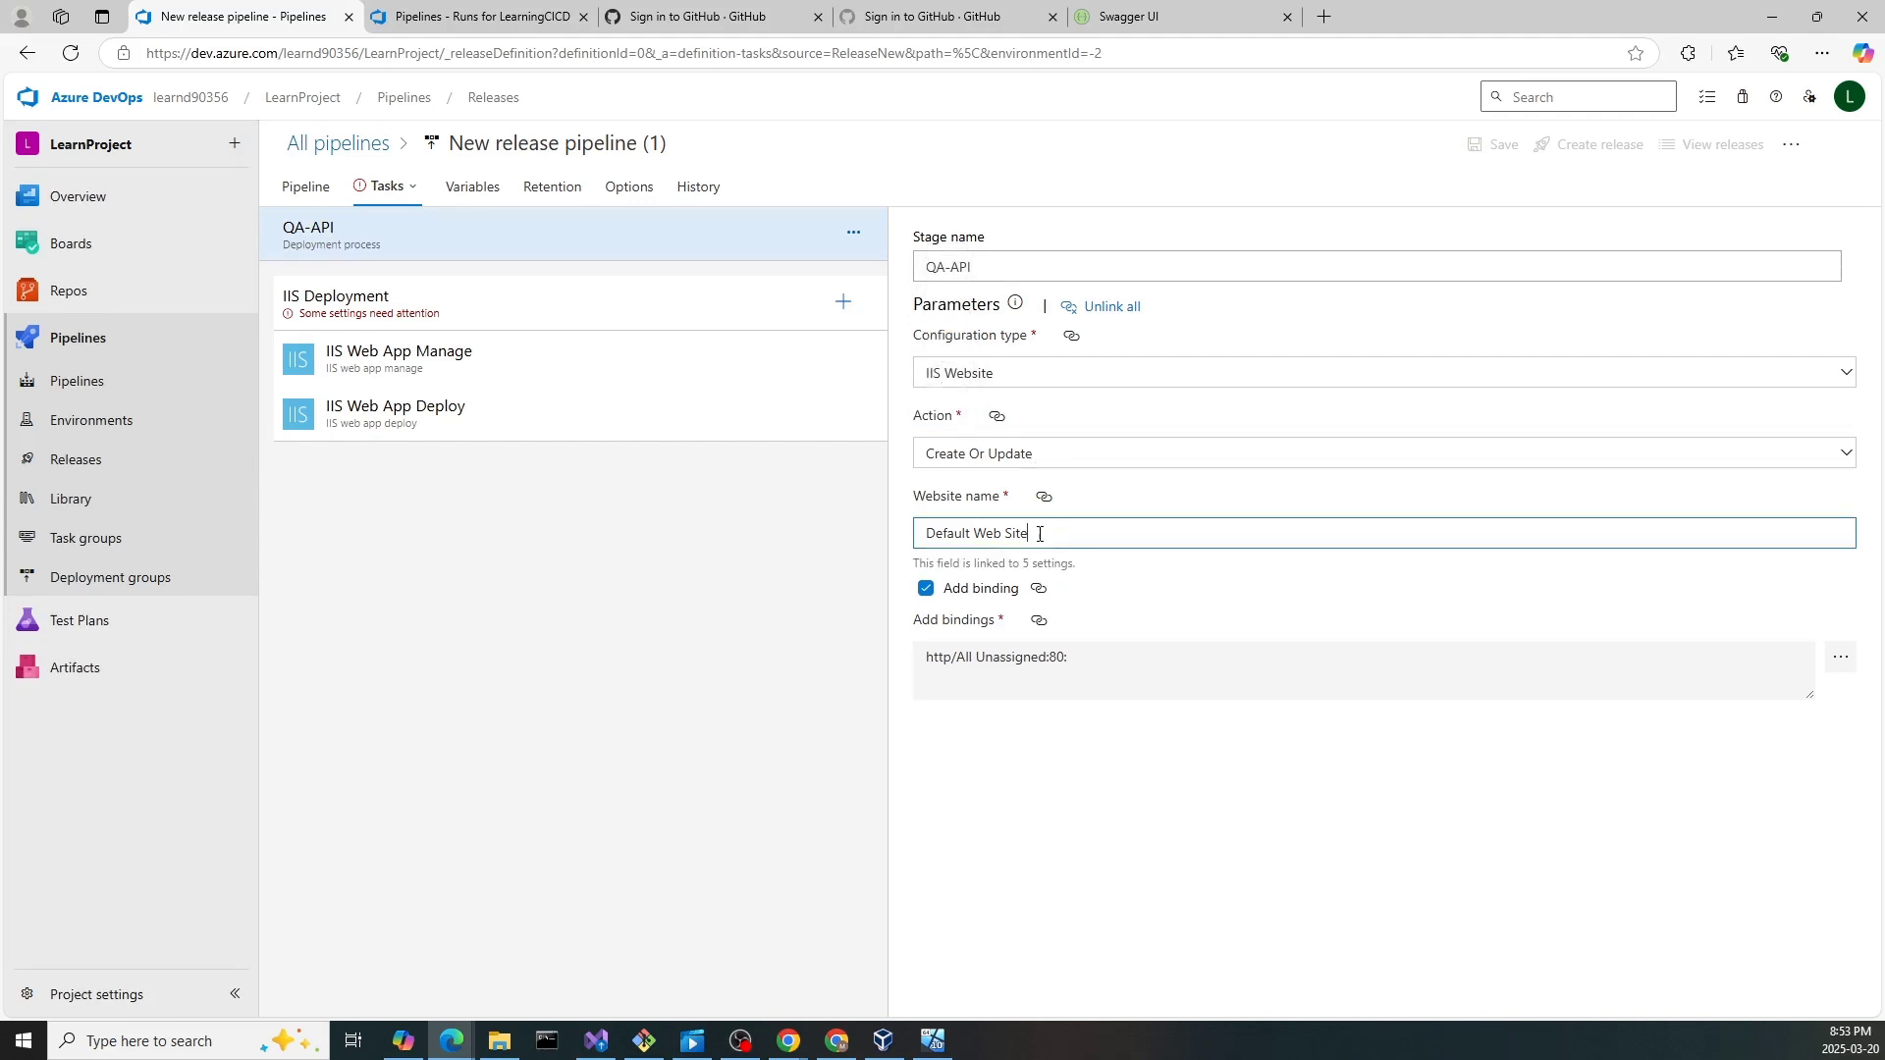
left_click_drag(1039, 533, 900, 555)
type("LearningAPI")
left_click(928, 596)
left_click(926, 569)
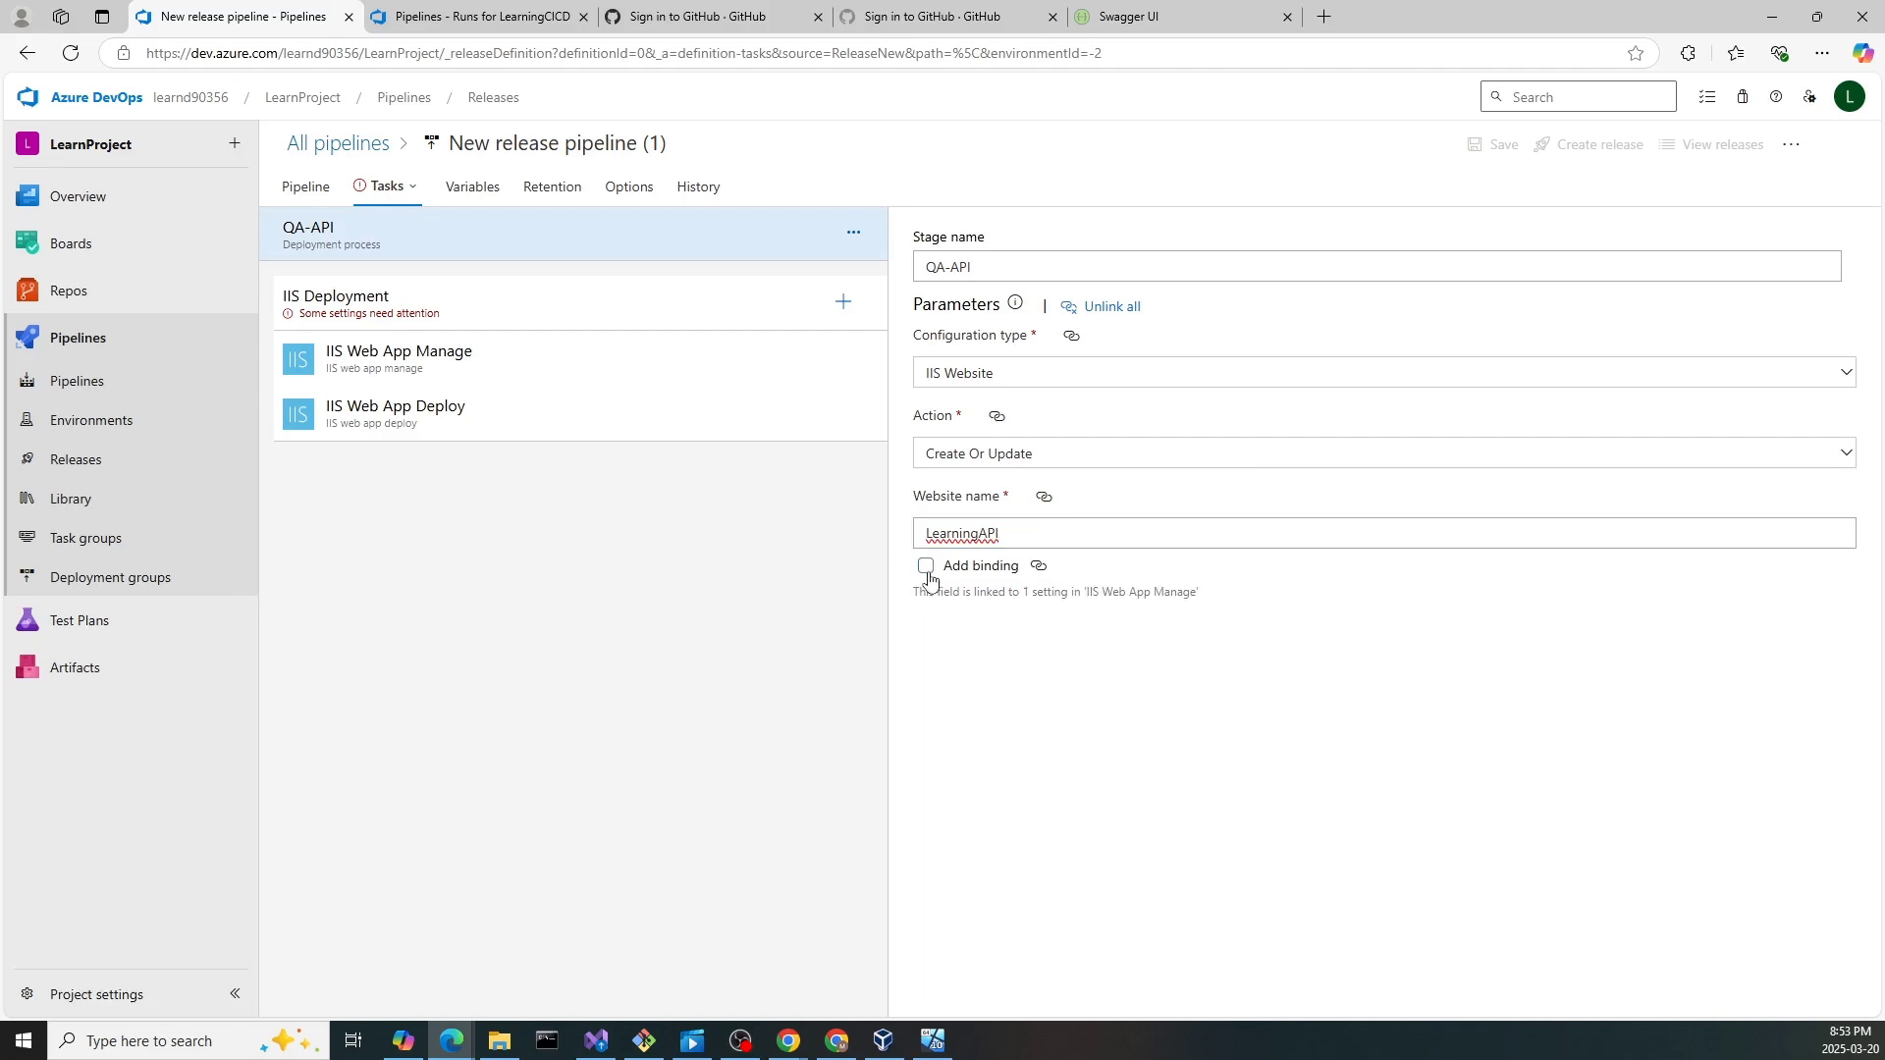
- Assign the IIS Deployment job to QA - Website Deployment Group with the required tag QA_API
left_click(464, 325)
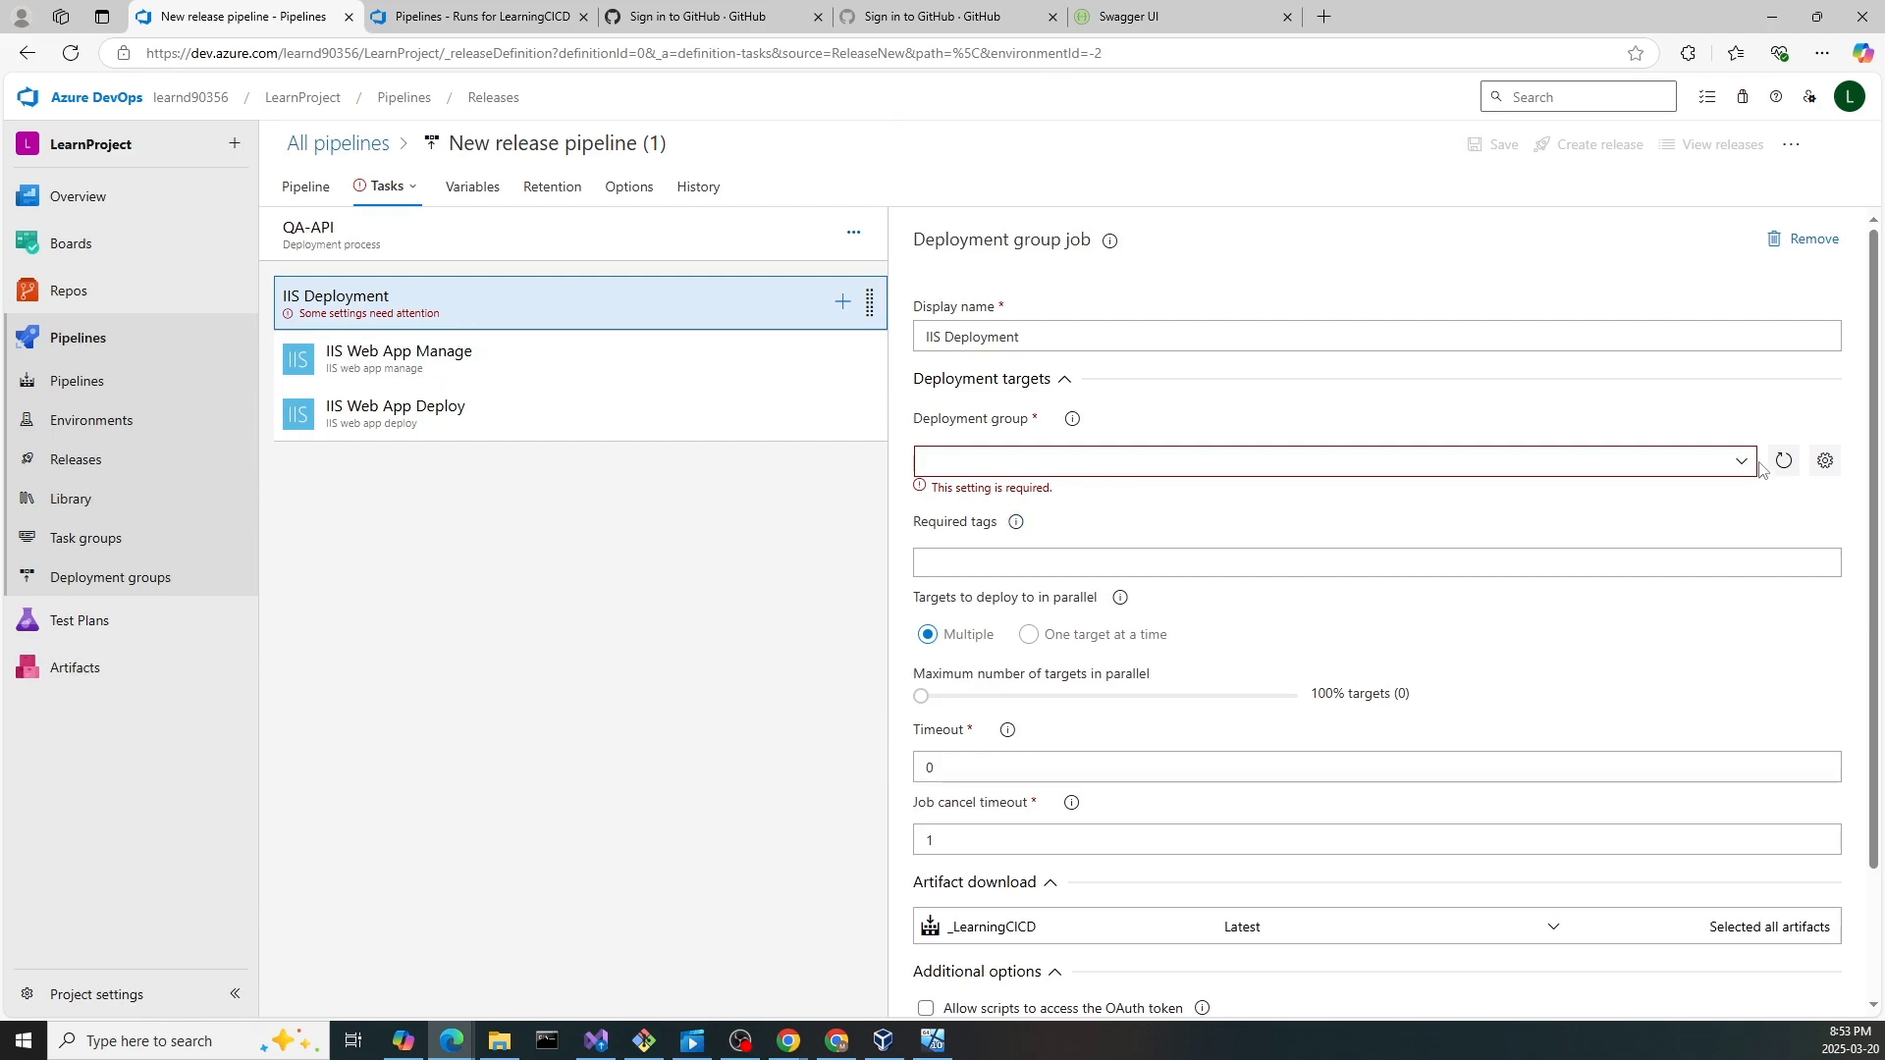
left_click(911, 316)
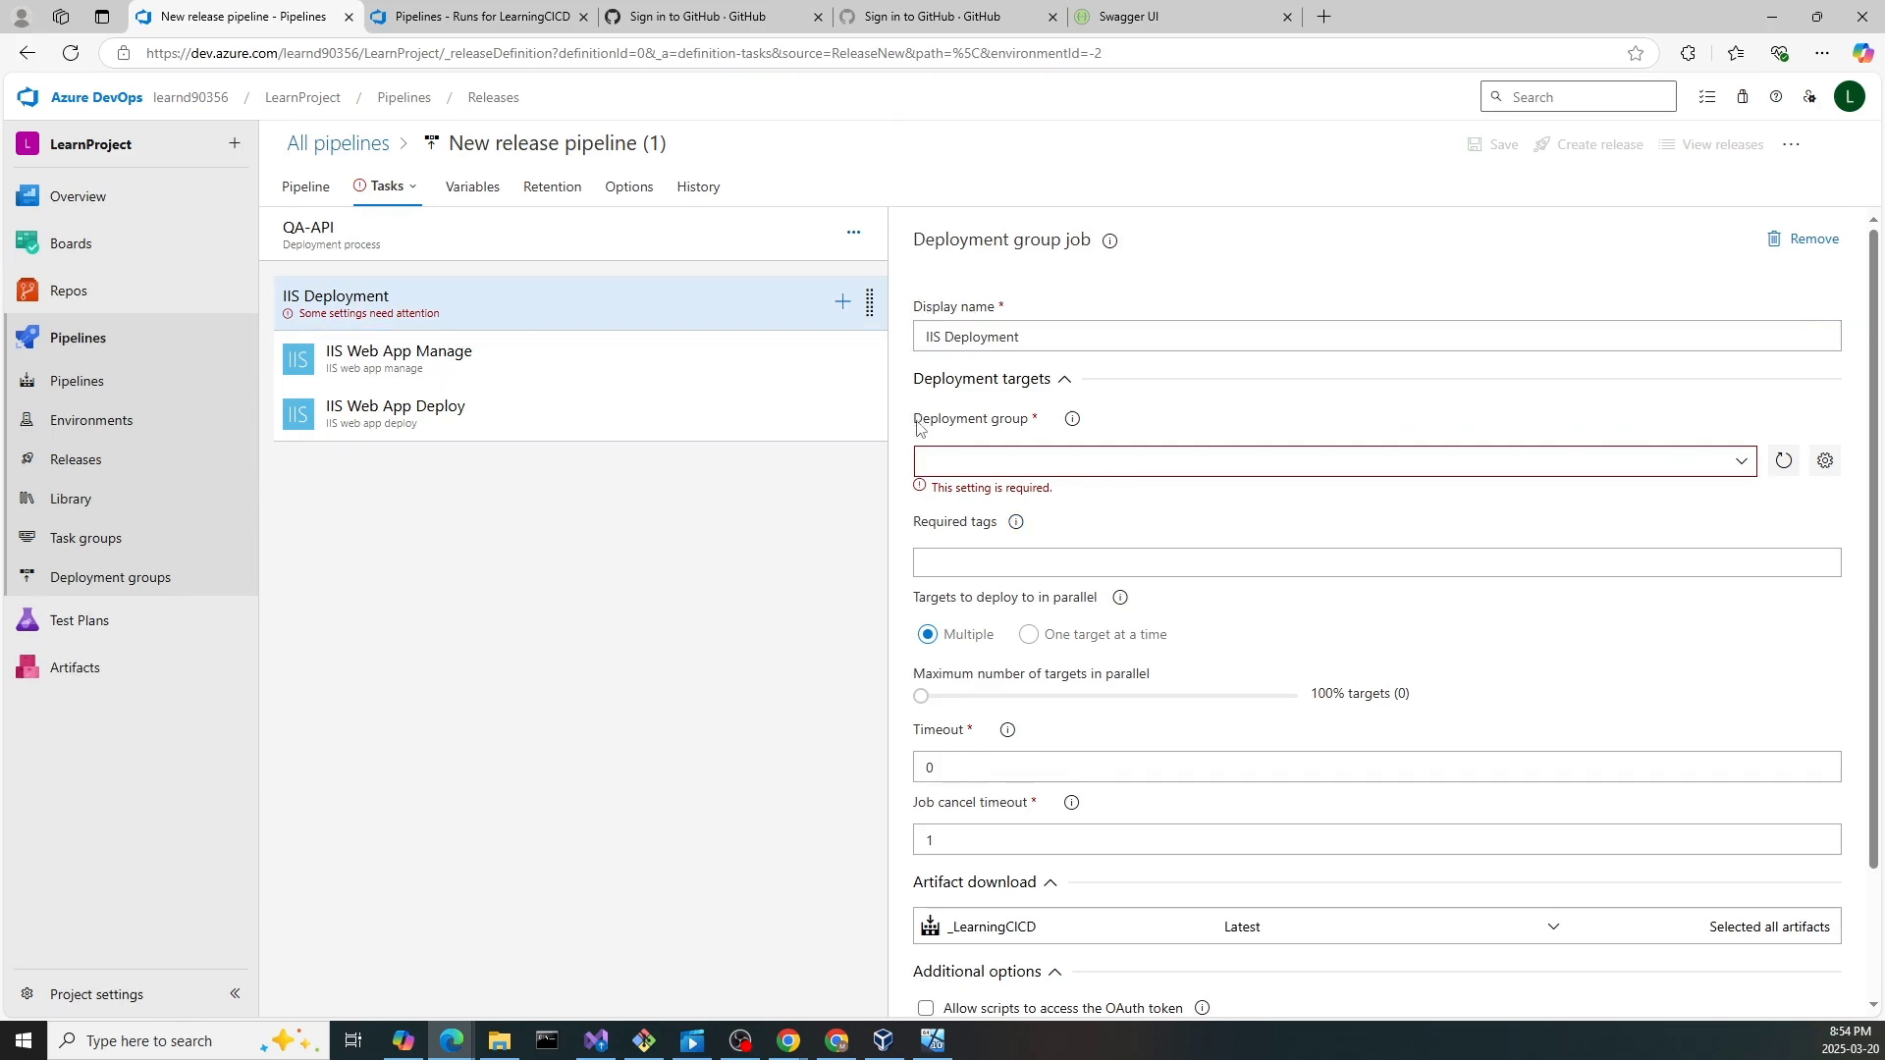
left_click_drag(915, 418, 1031, 435)
left_click_drag(920, 536, 1005, 535)
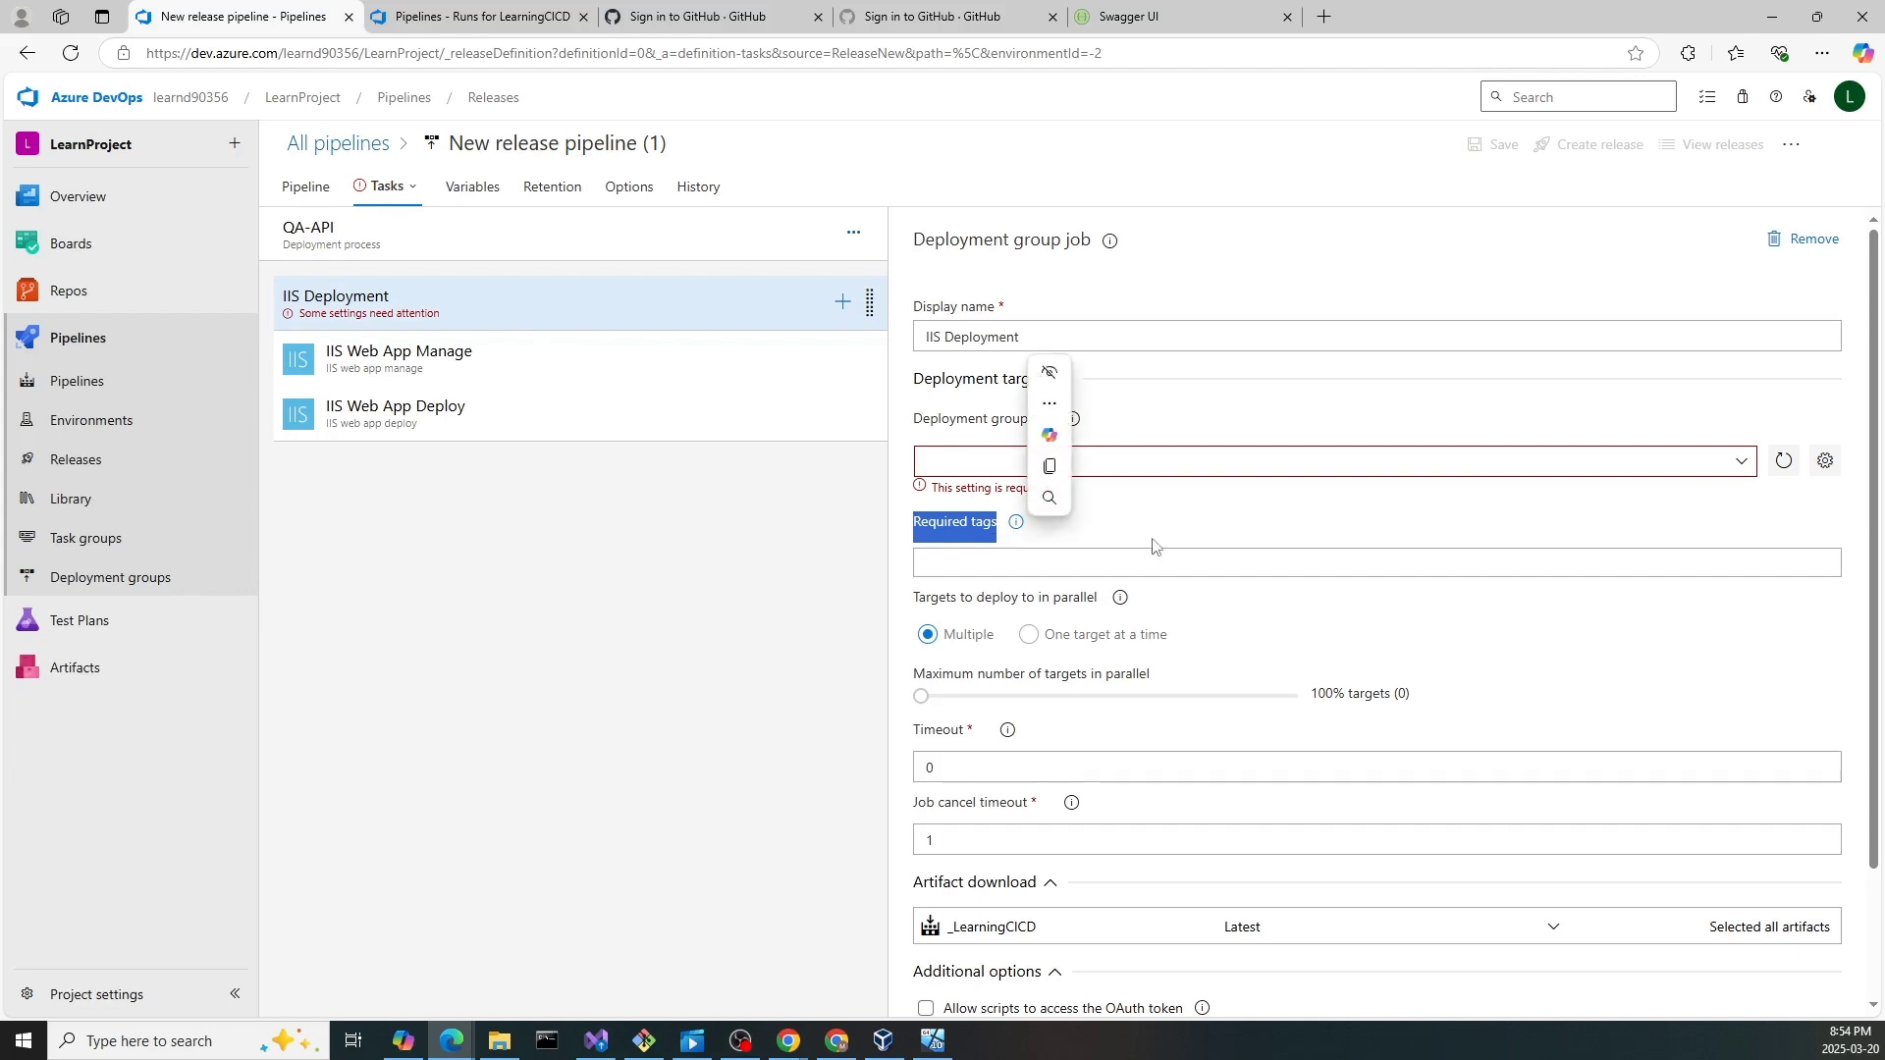
left_click(1739, 463)
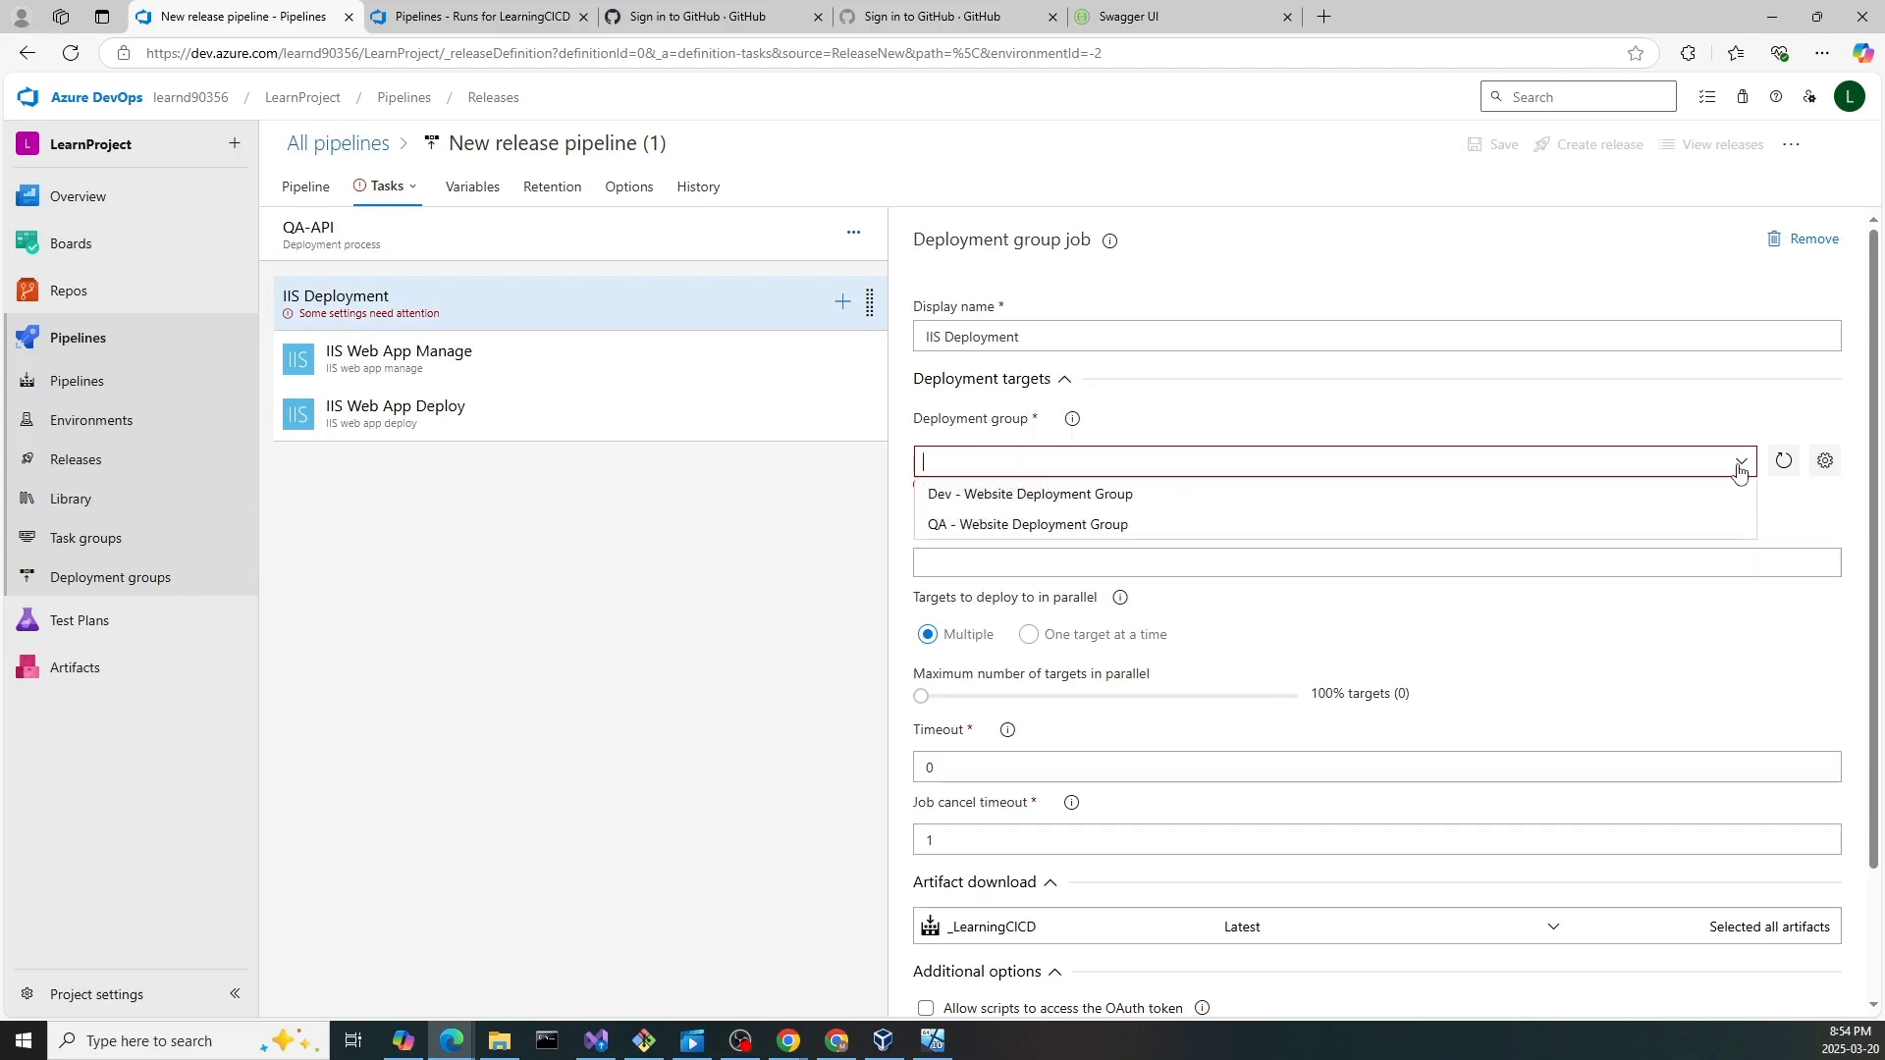
left_click(1048, 526)
left_click(1034, 551)
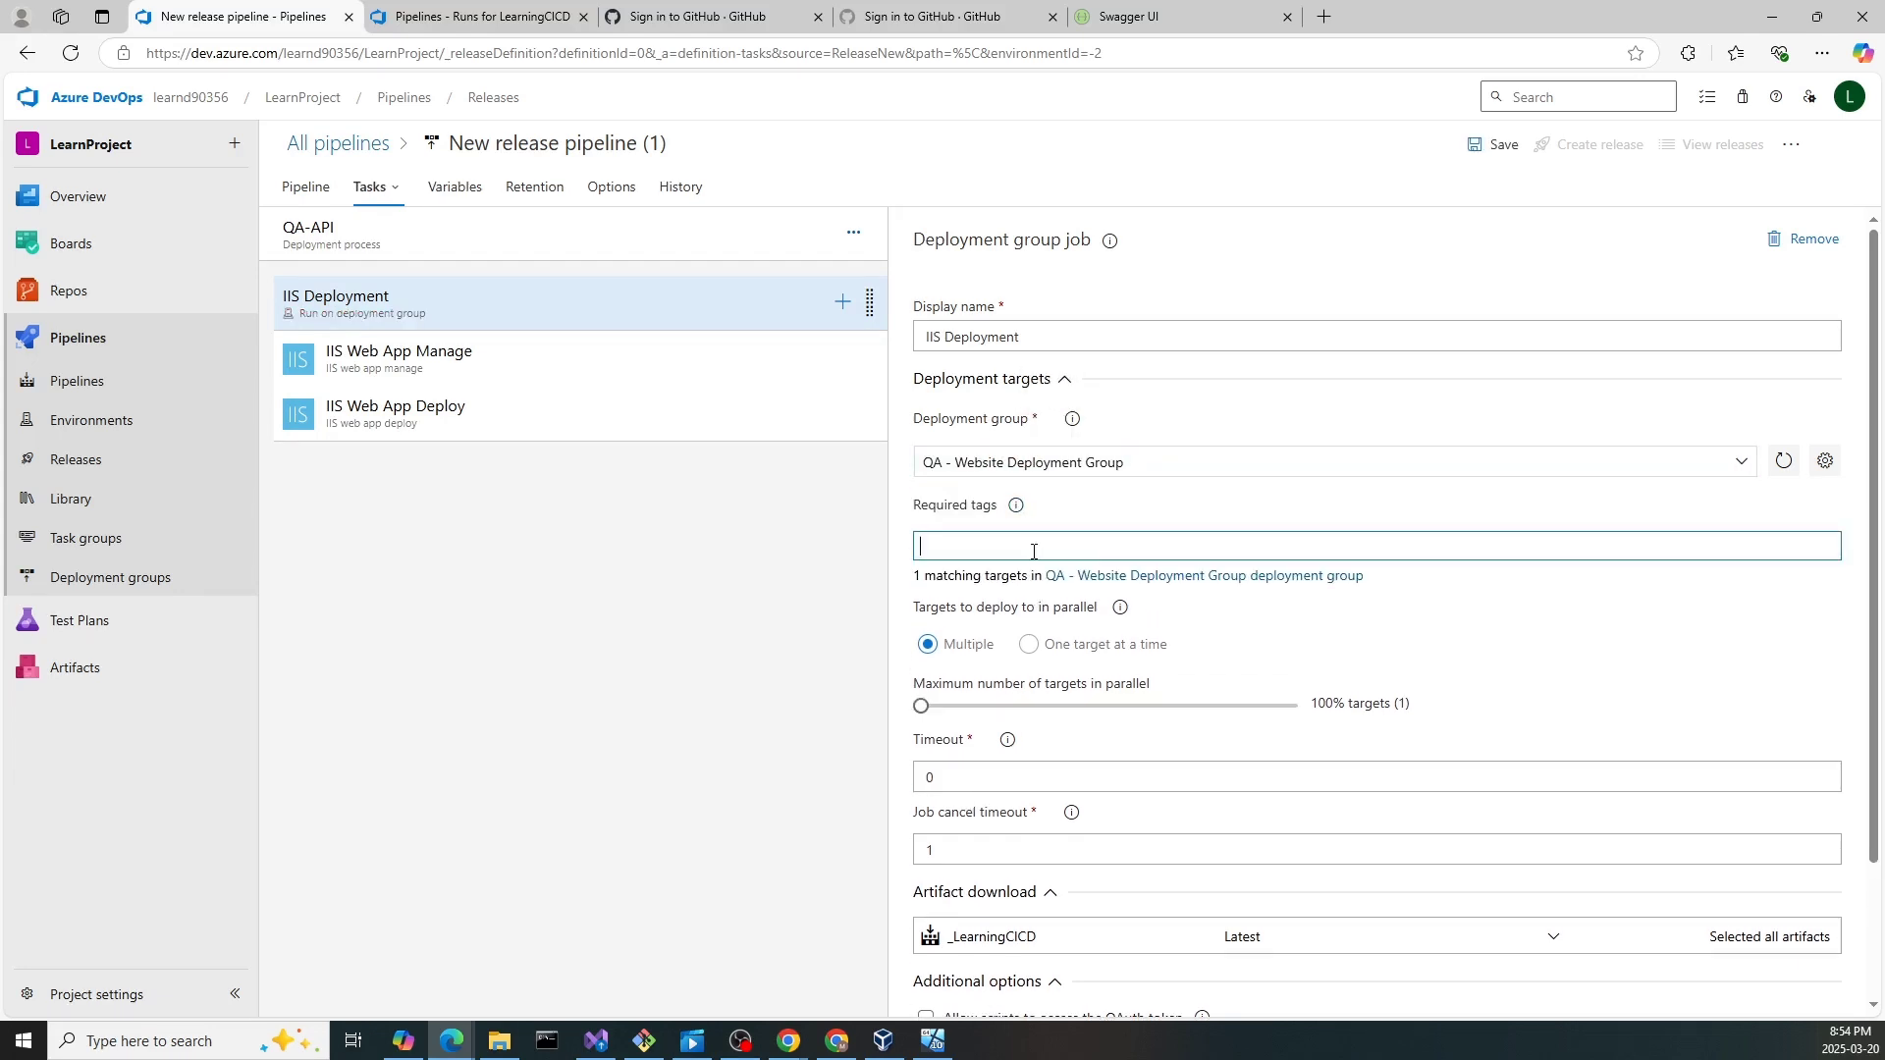
type("QA_API")
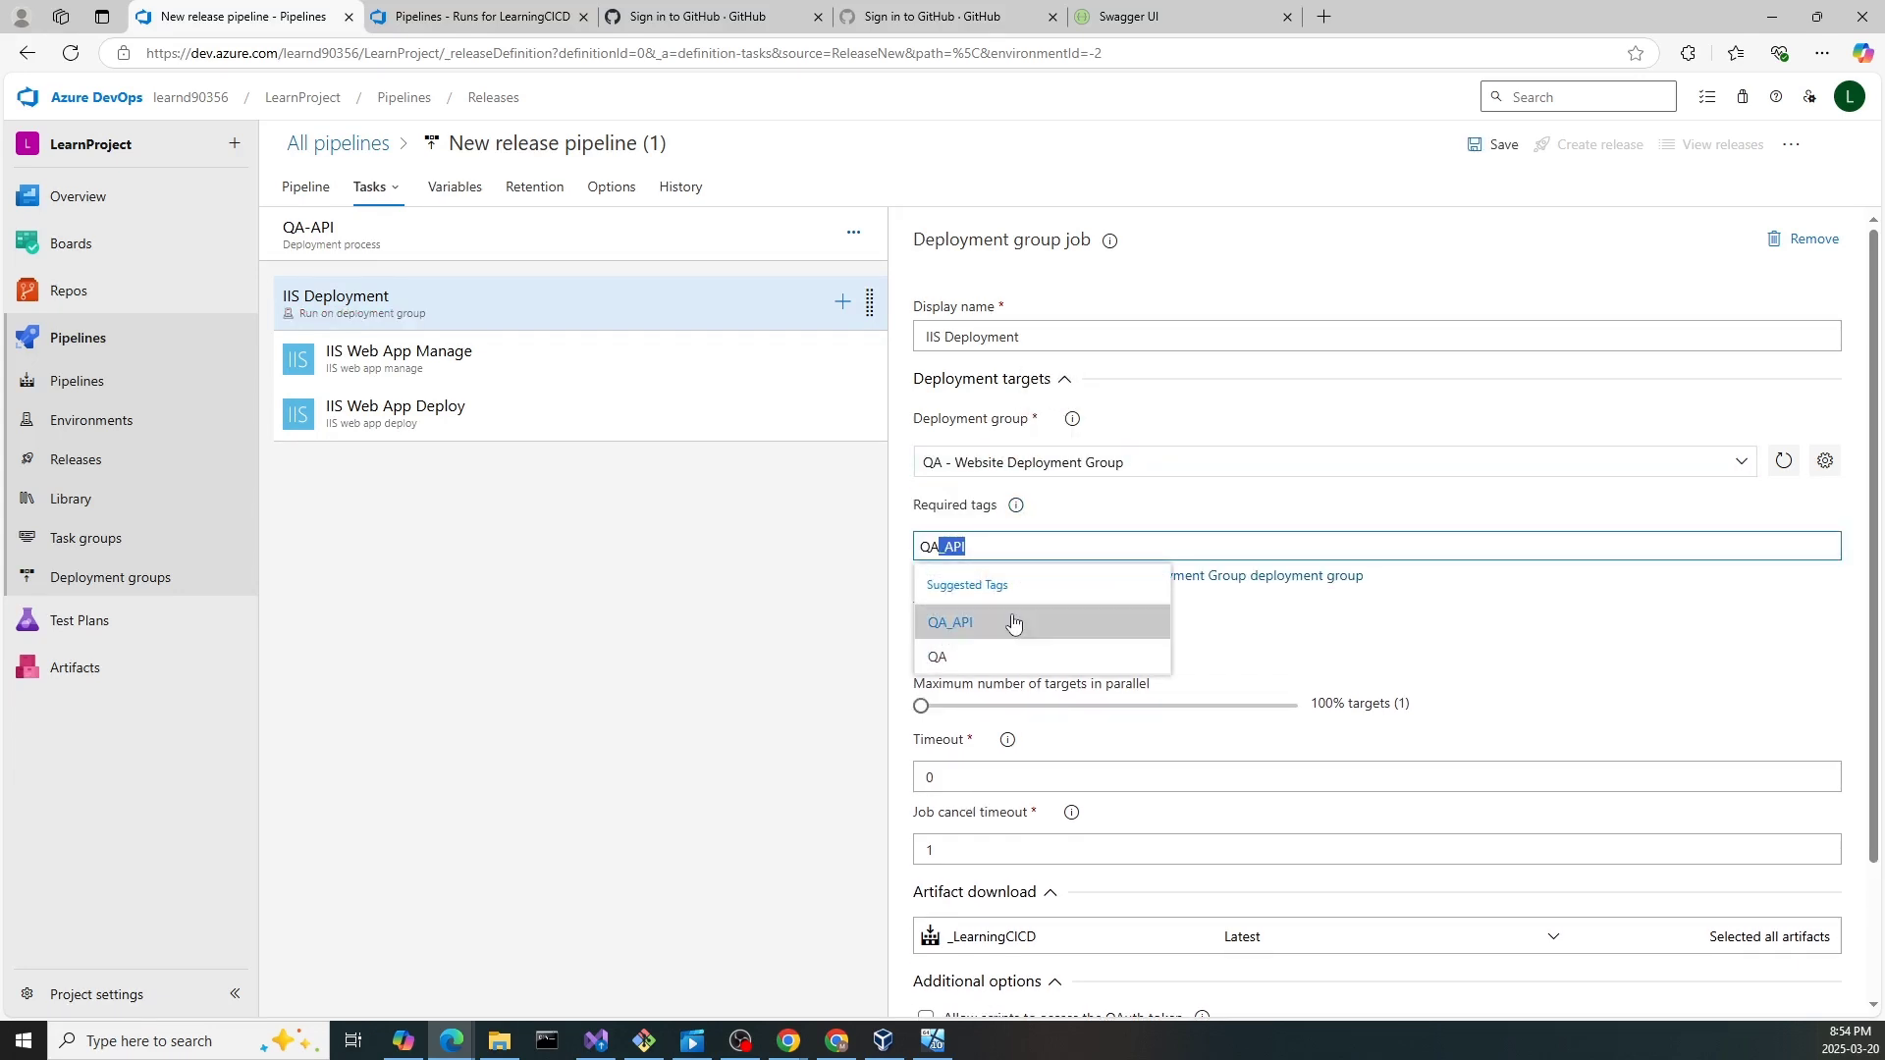
left_click(1014, 622)
scroll(1366, 658, "down", 3)
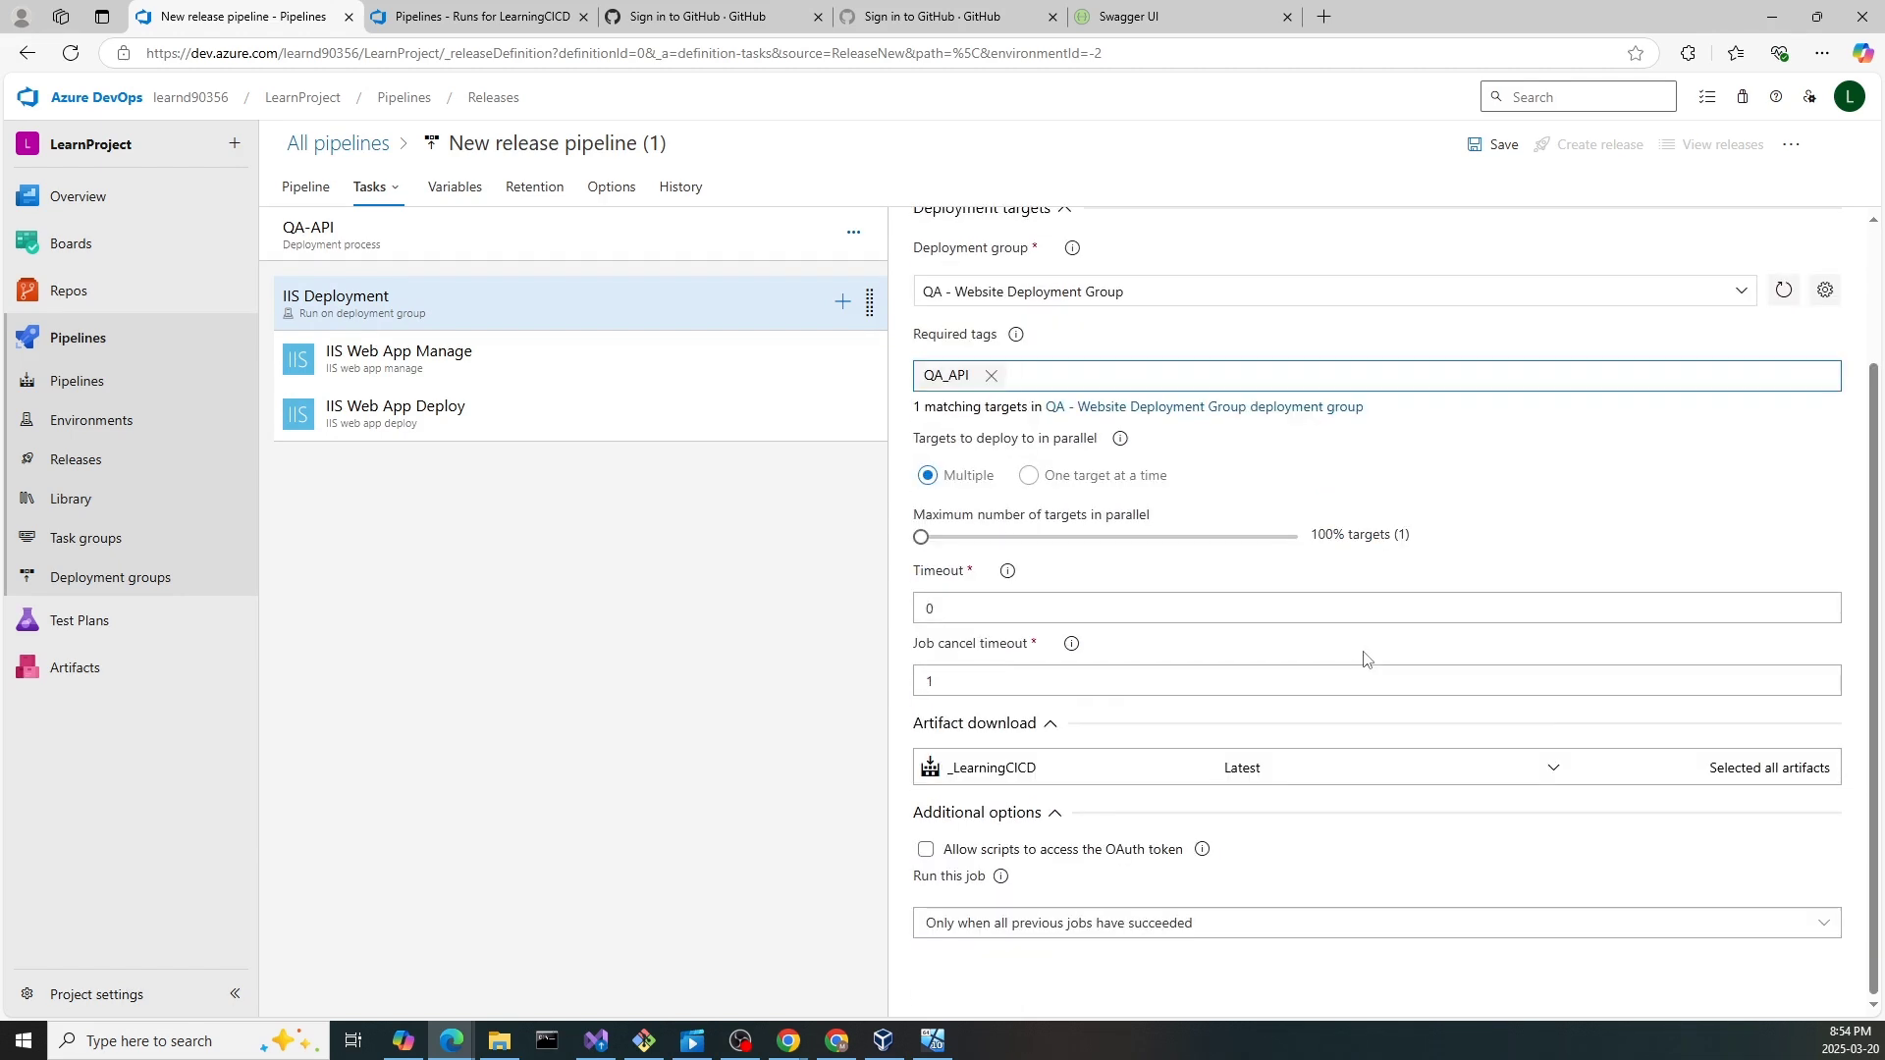
- Set the IIS Web App Manage task's physical path to %SystemDrive%\inetpub\LearningAPI
left_click(416, 376)
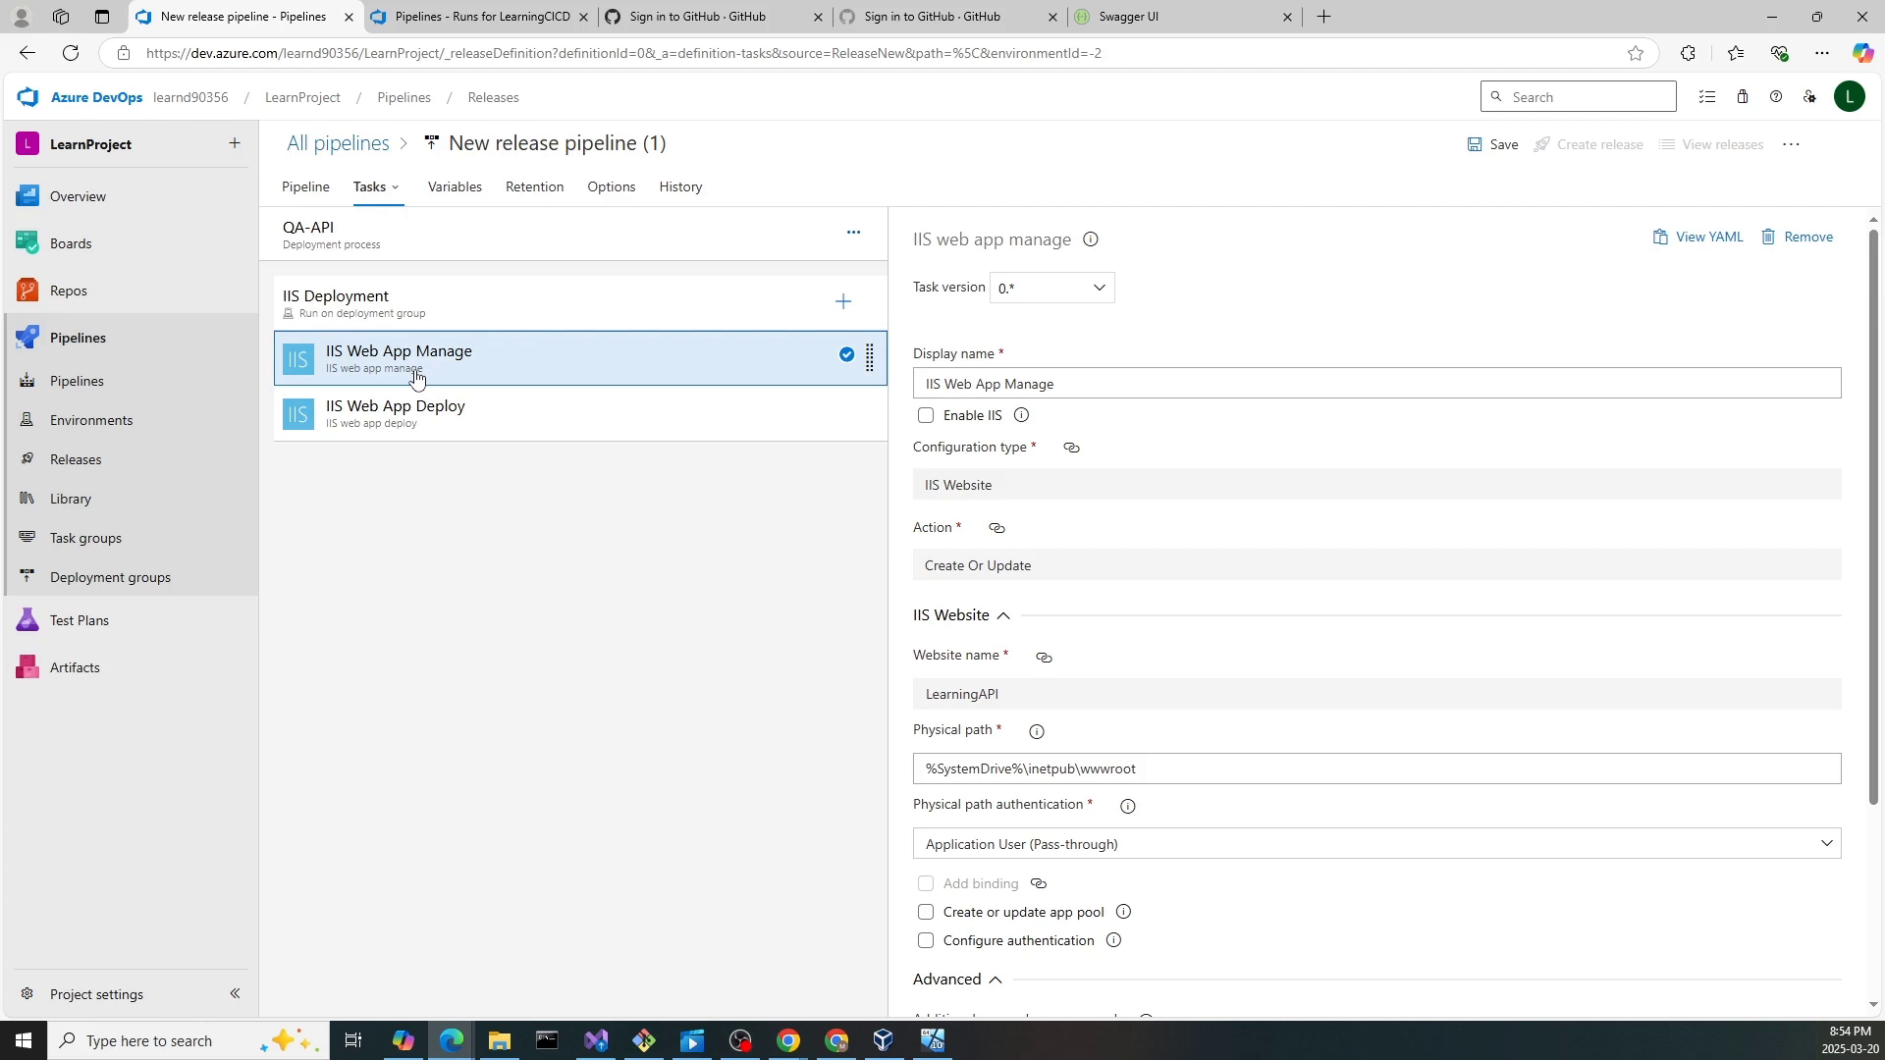
double_click(970, 697)
key("ctrl+c")
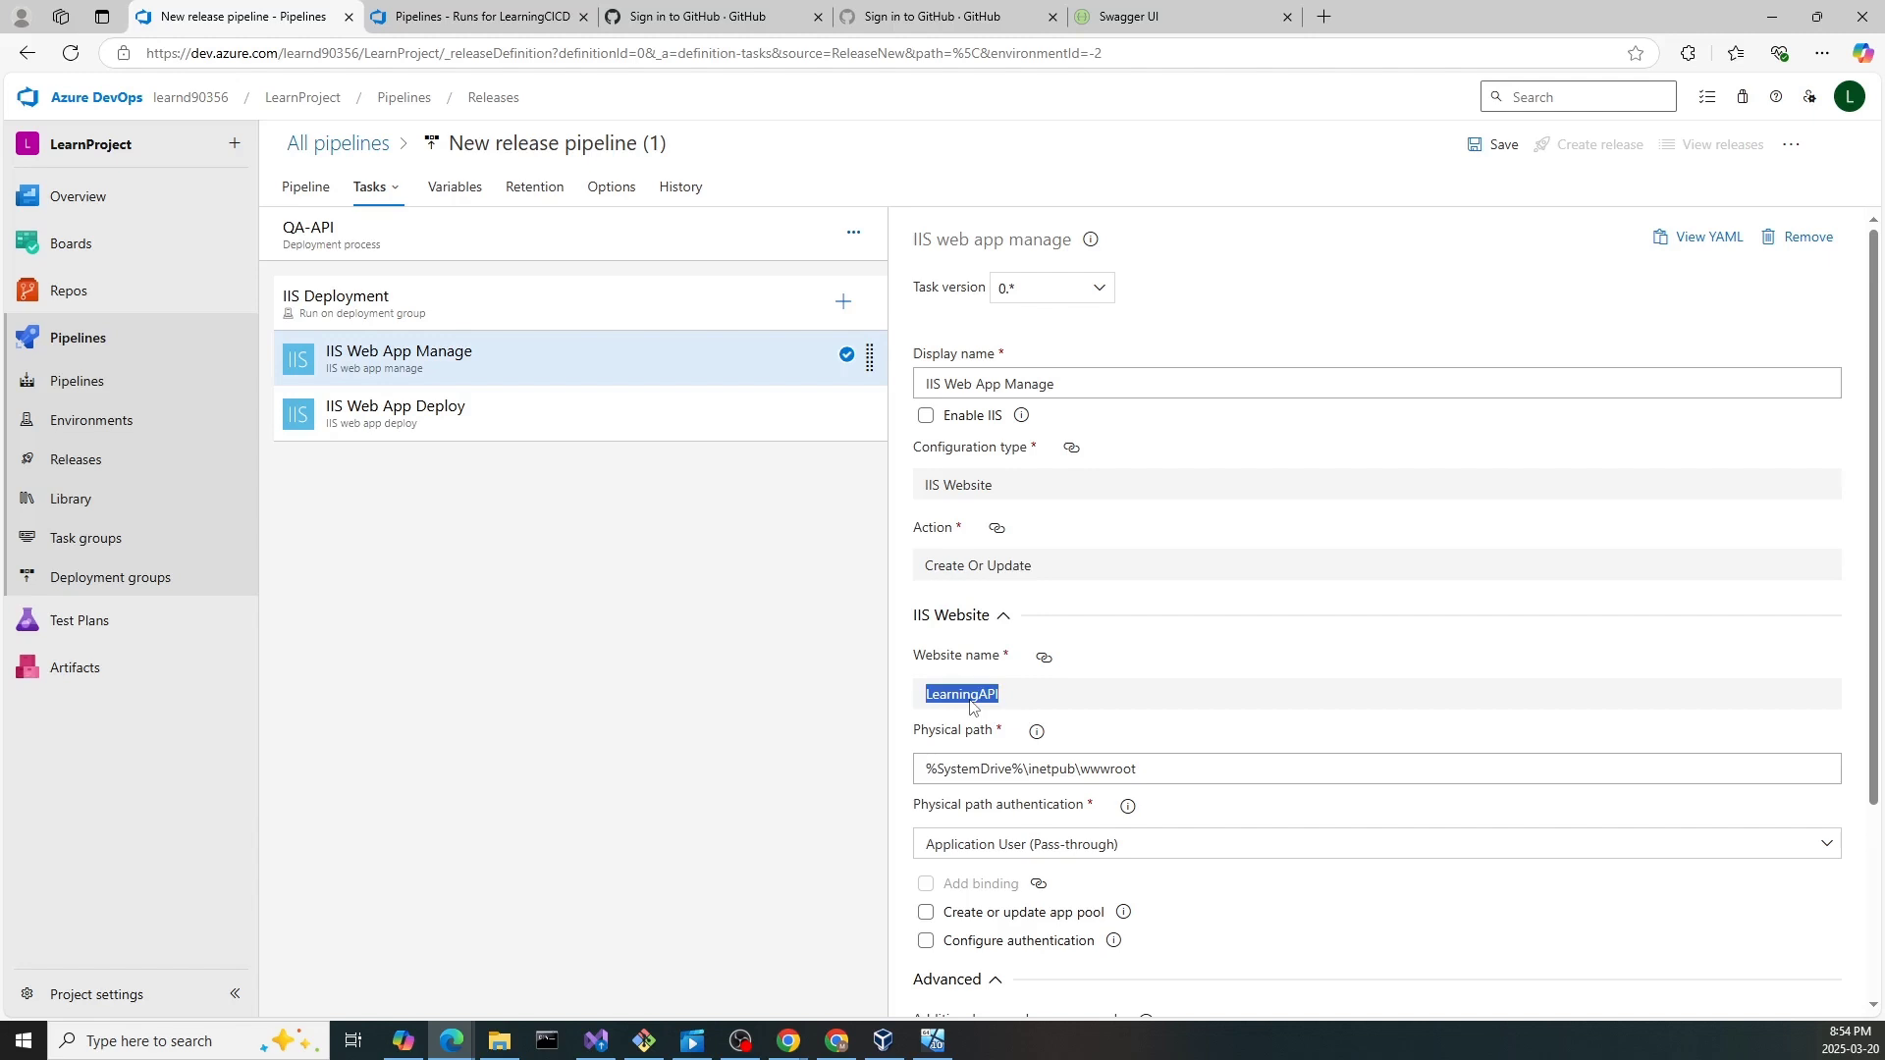
double_click(1109, 771)
key("ctrl+v")
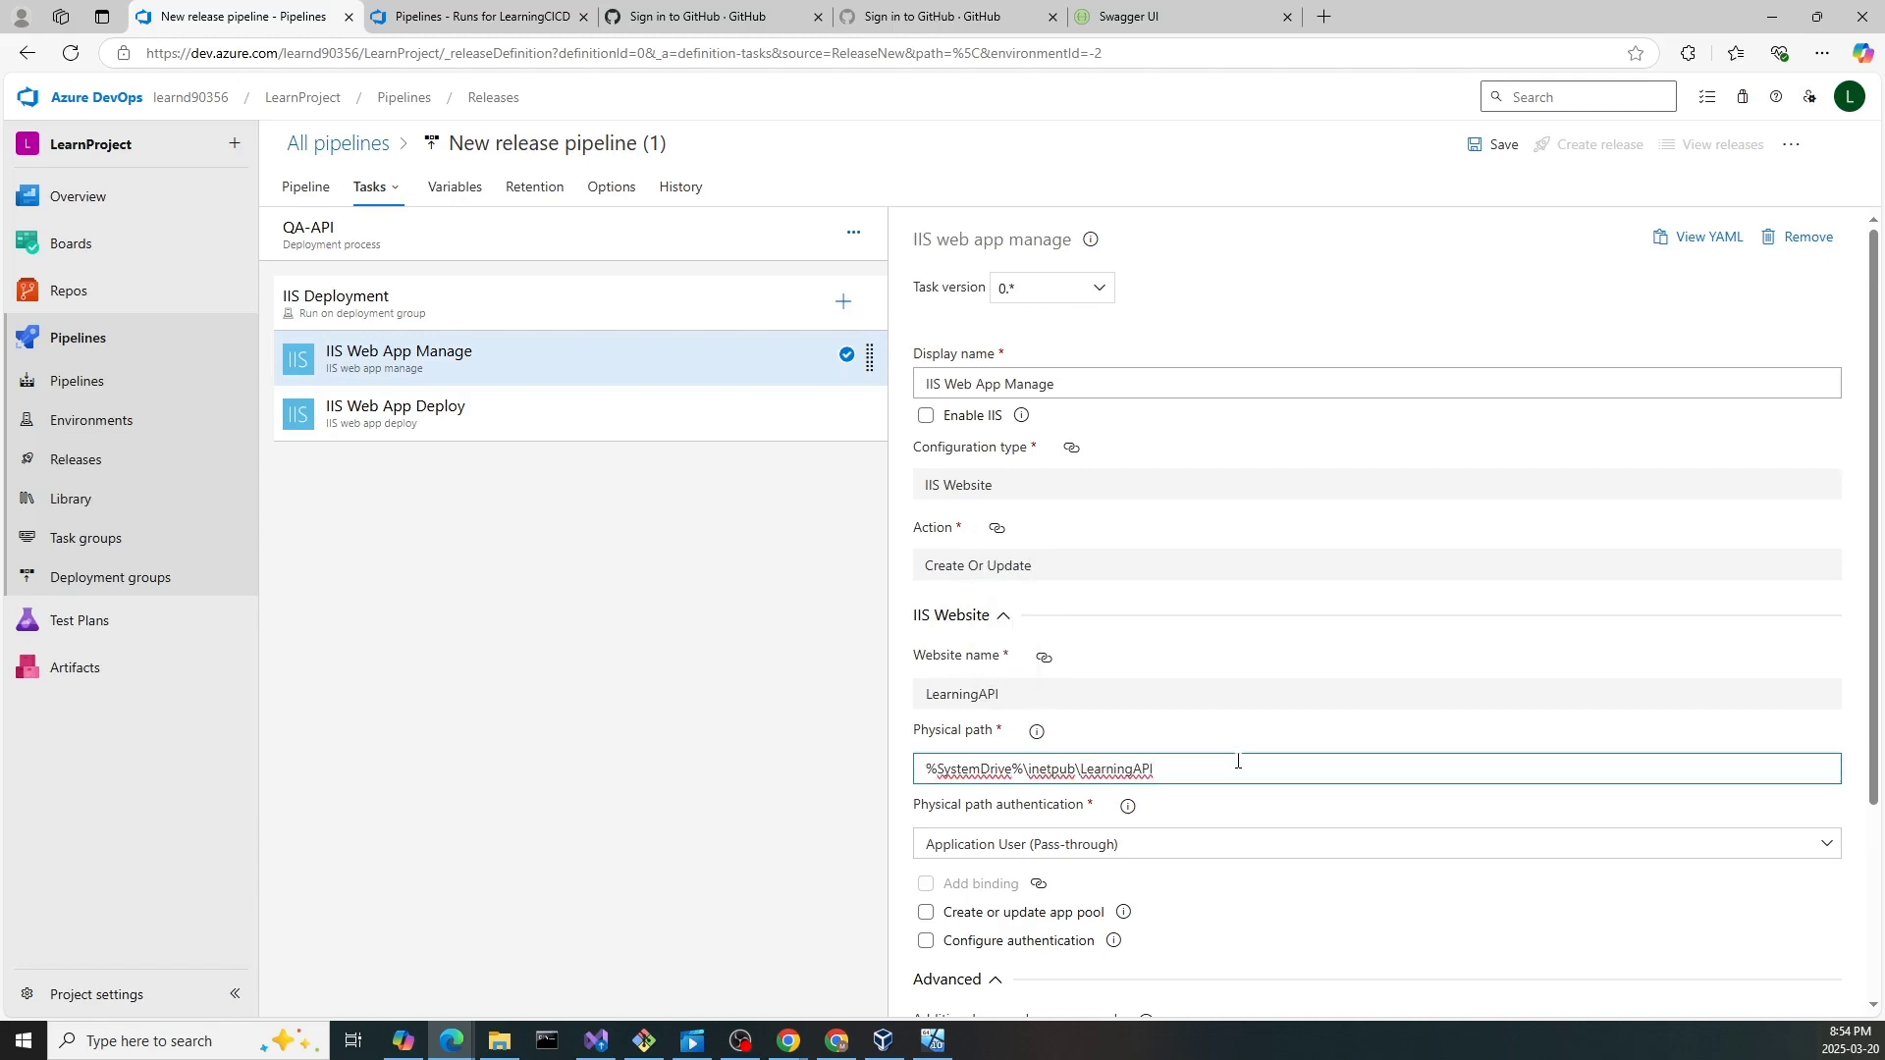
scroll(1238, 762, "down", 1)
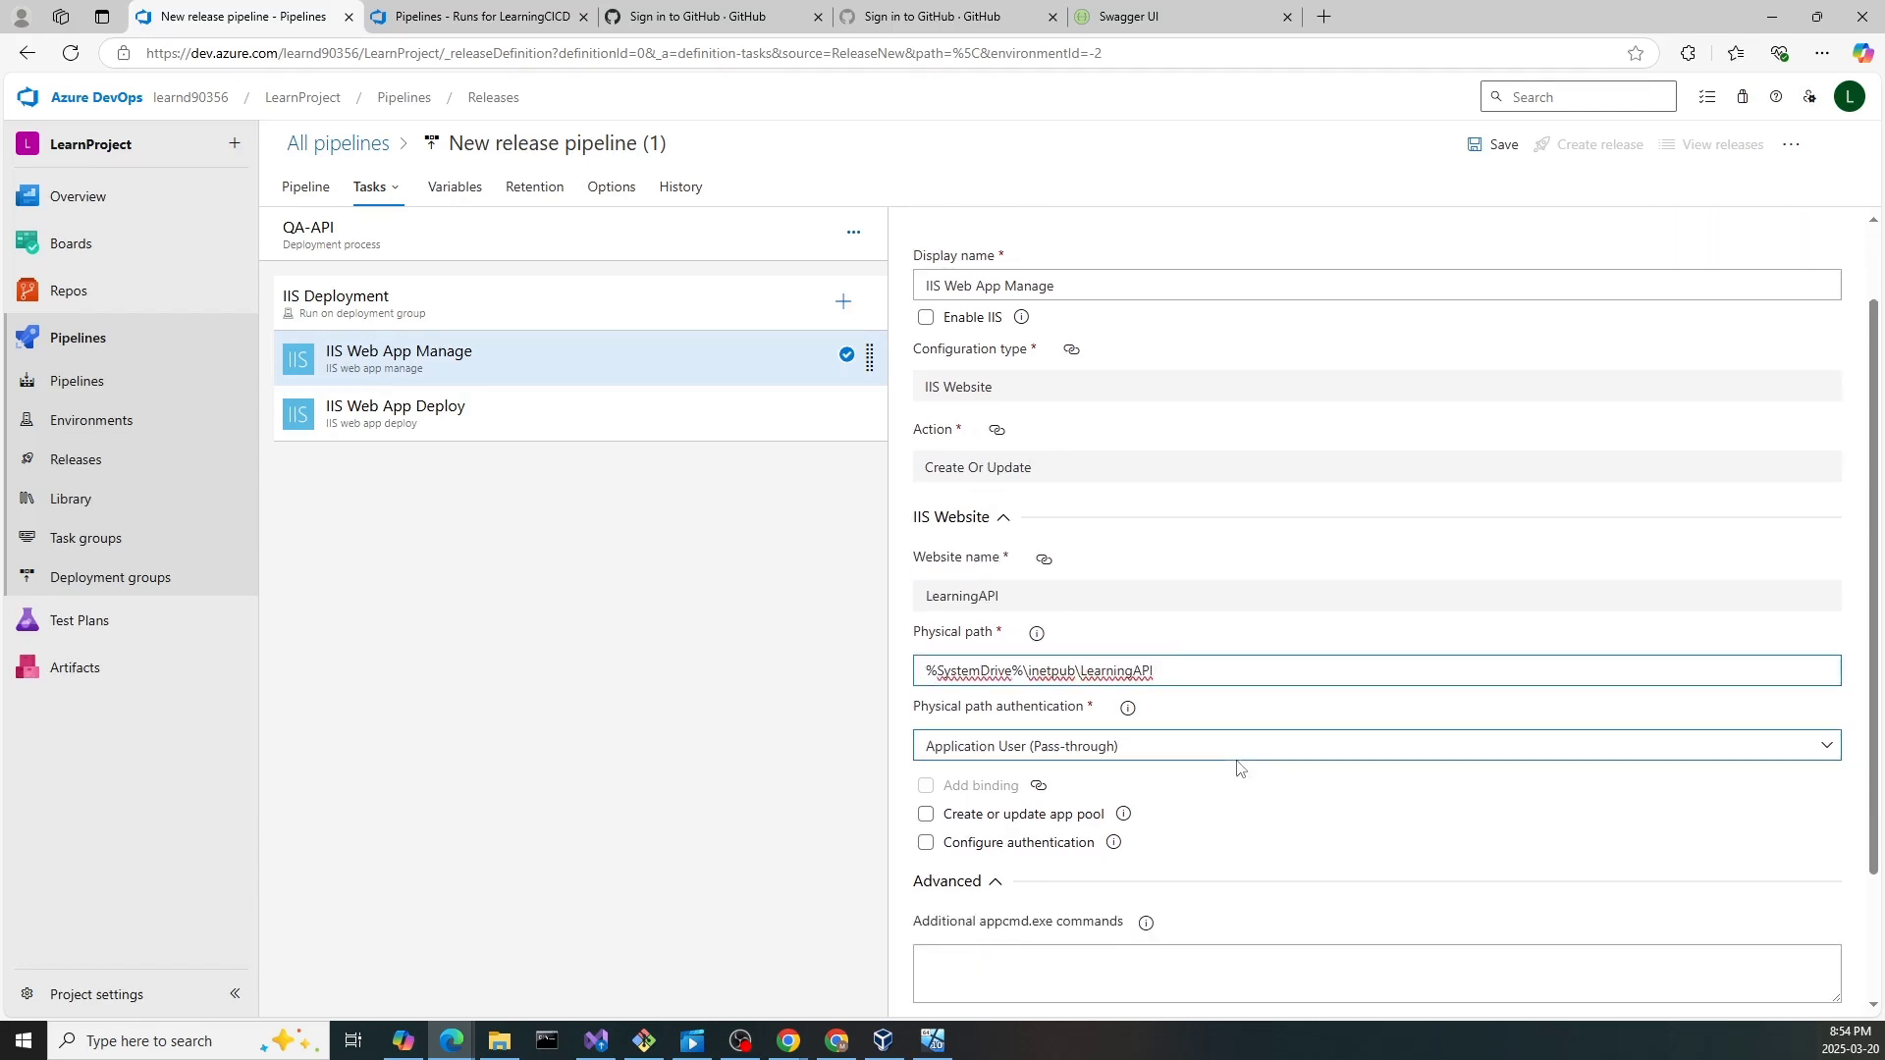
scroll(1240, 769, "down", 1)
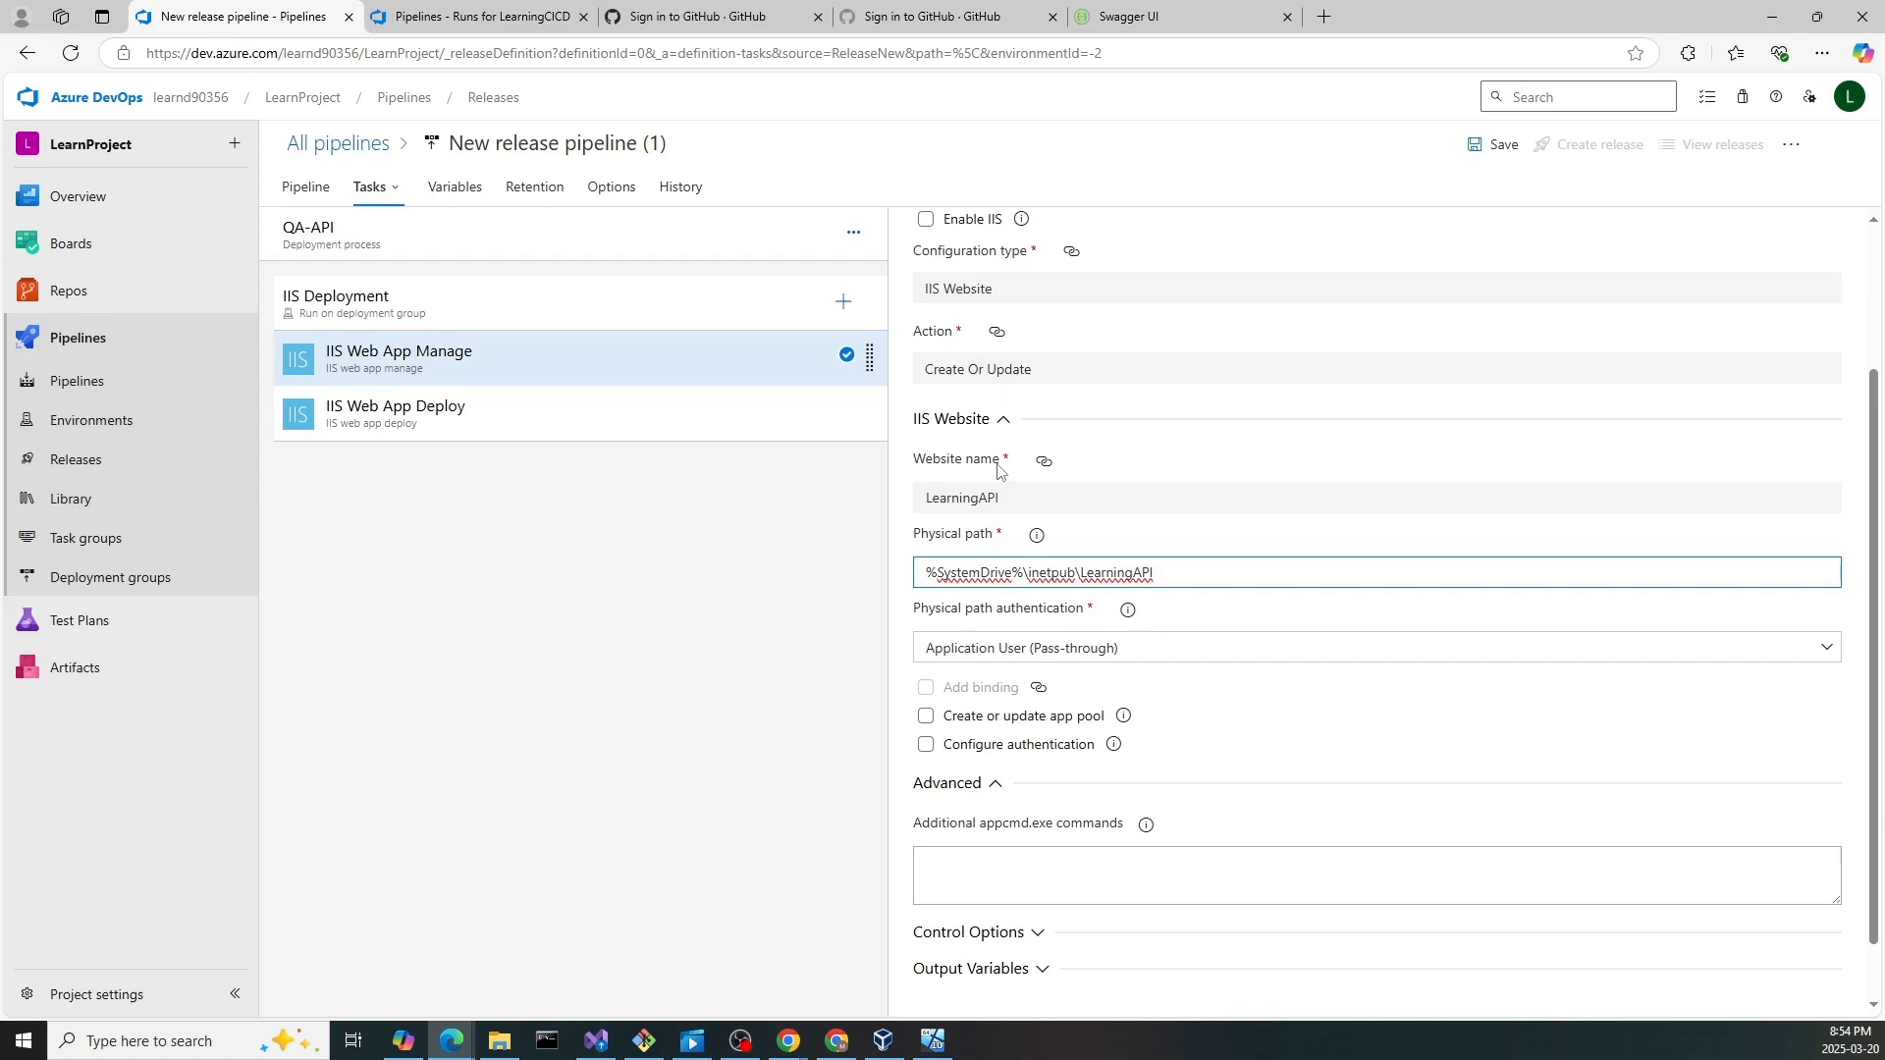
scroll(996, 472, "up", 1)
- Set the IIS Web App Deploy task's package or folder to the linked artifact folder _LearningCICD/drop/bin/Release/net8.0
left_click(403, 437)
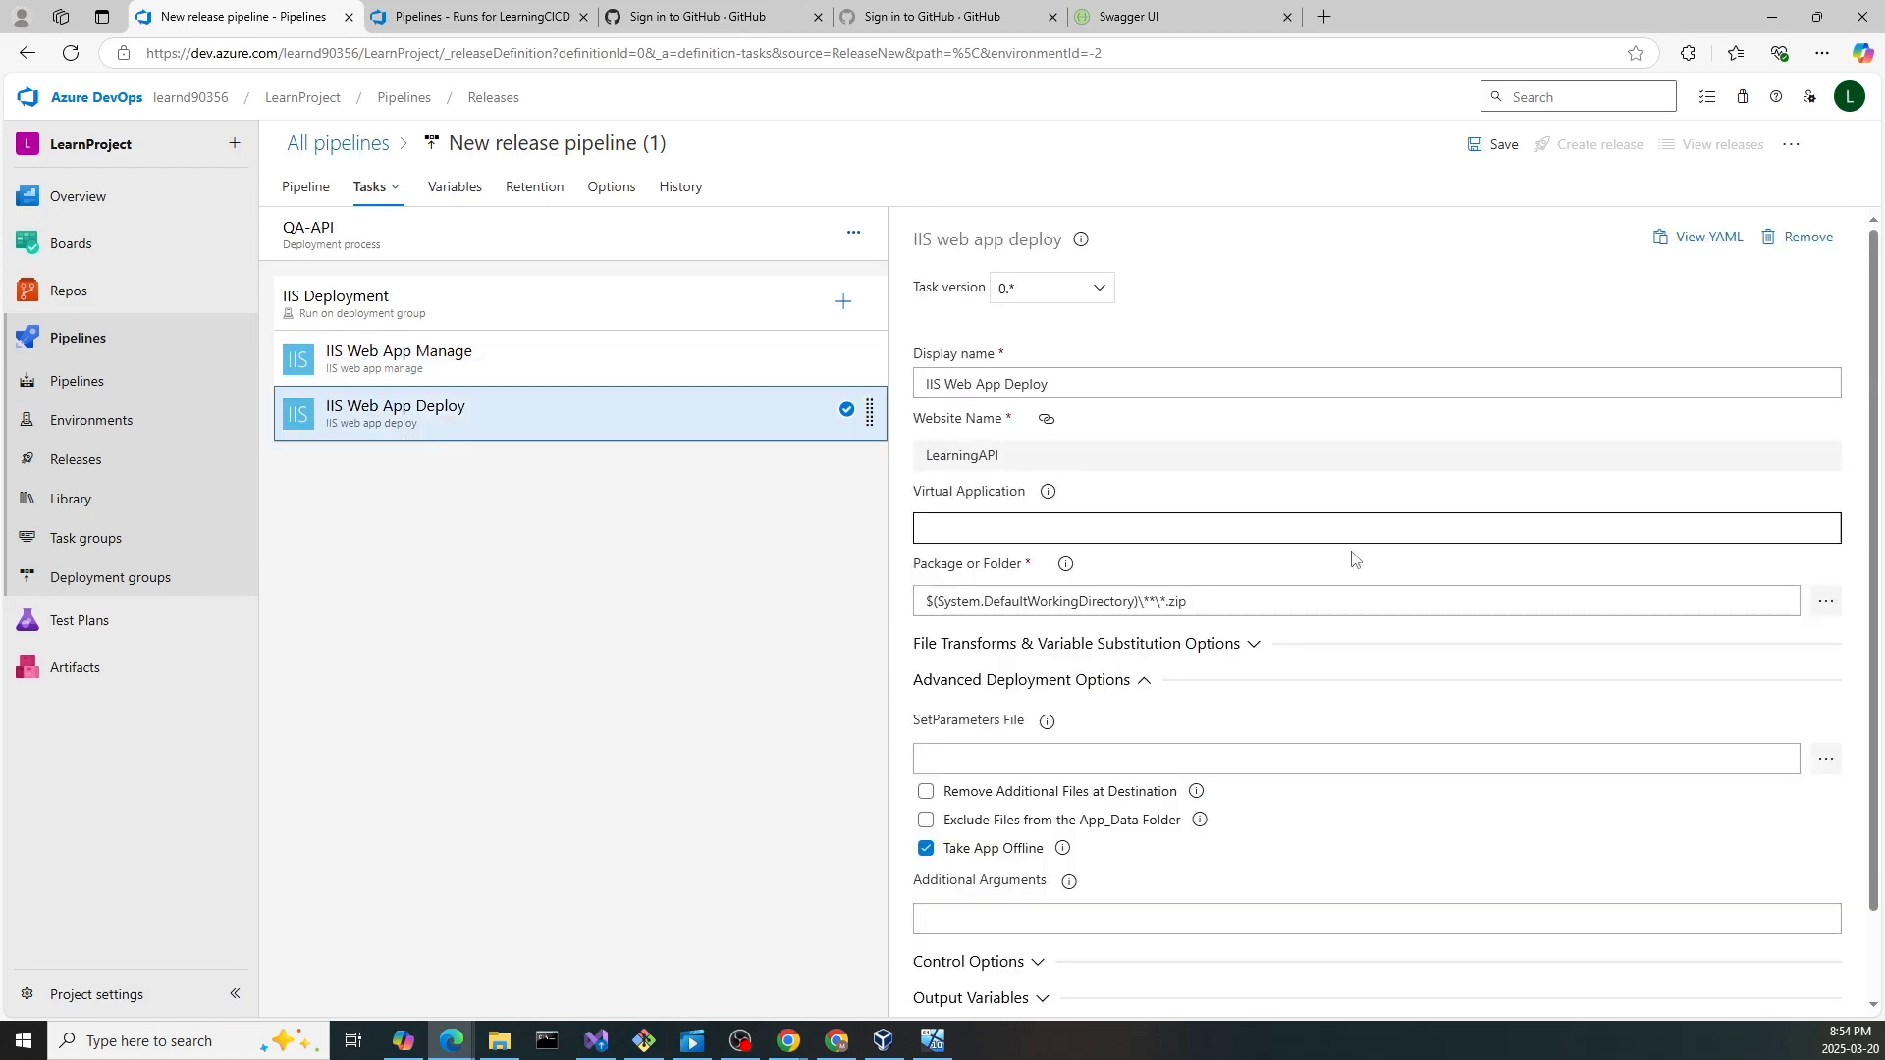
scroll(1486, 562, "down", 1)
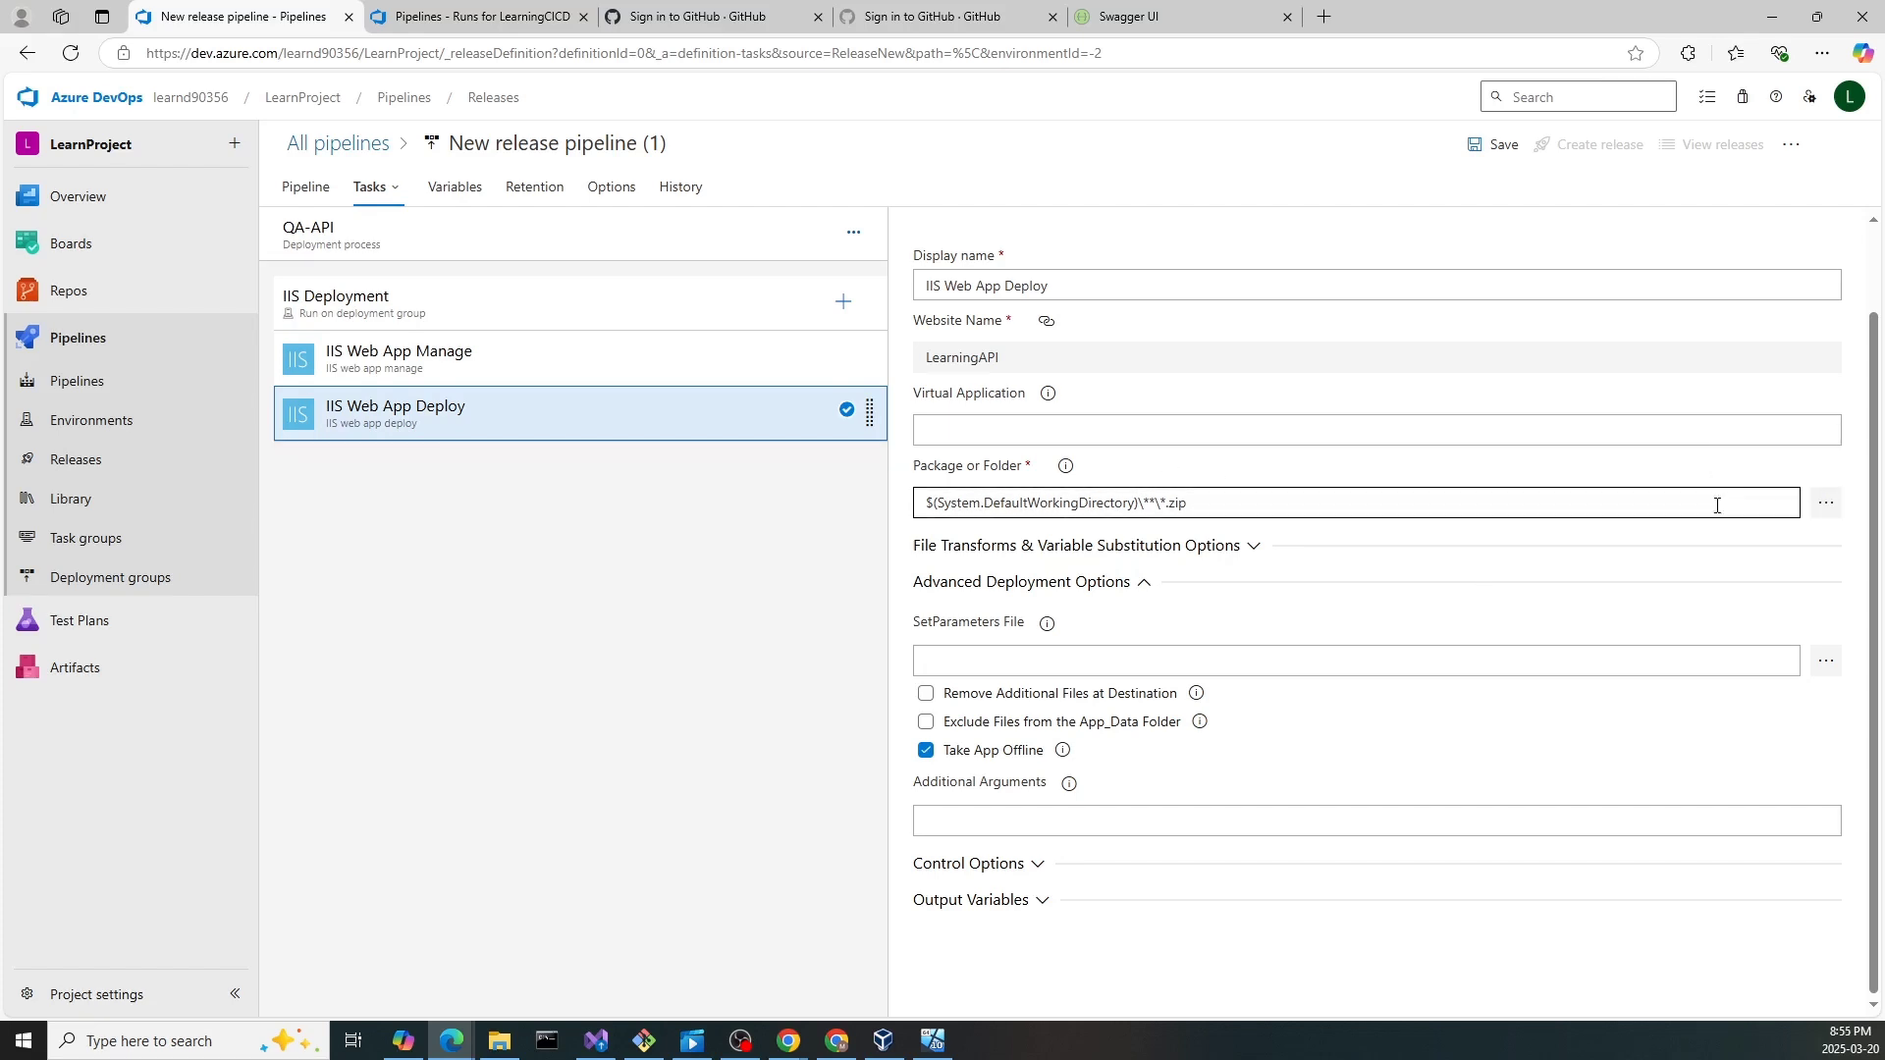
left_click_drag(1216, 508, 1164, 504)
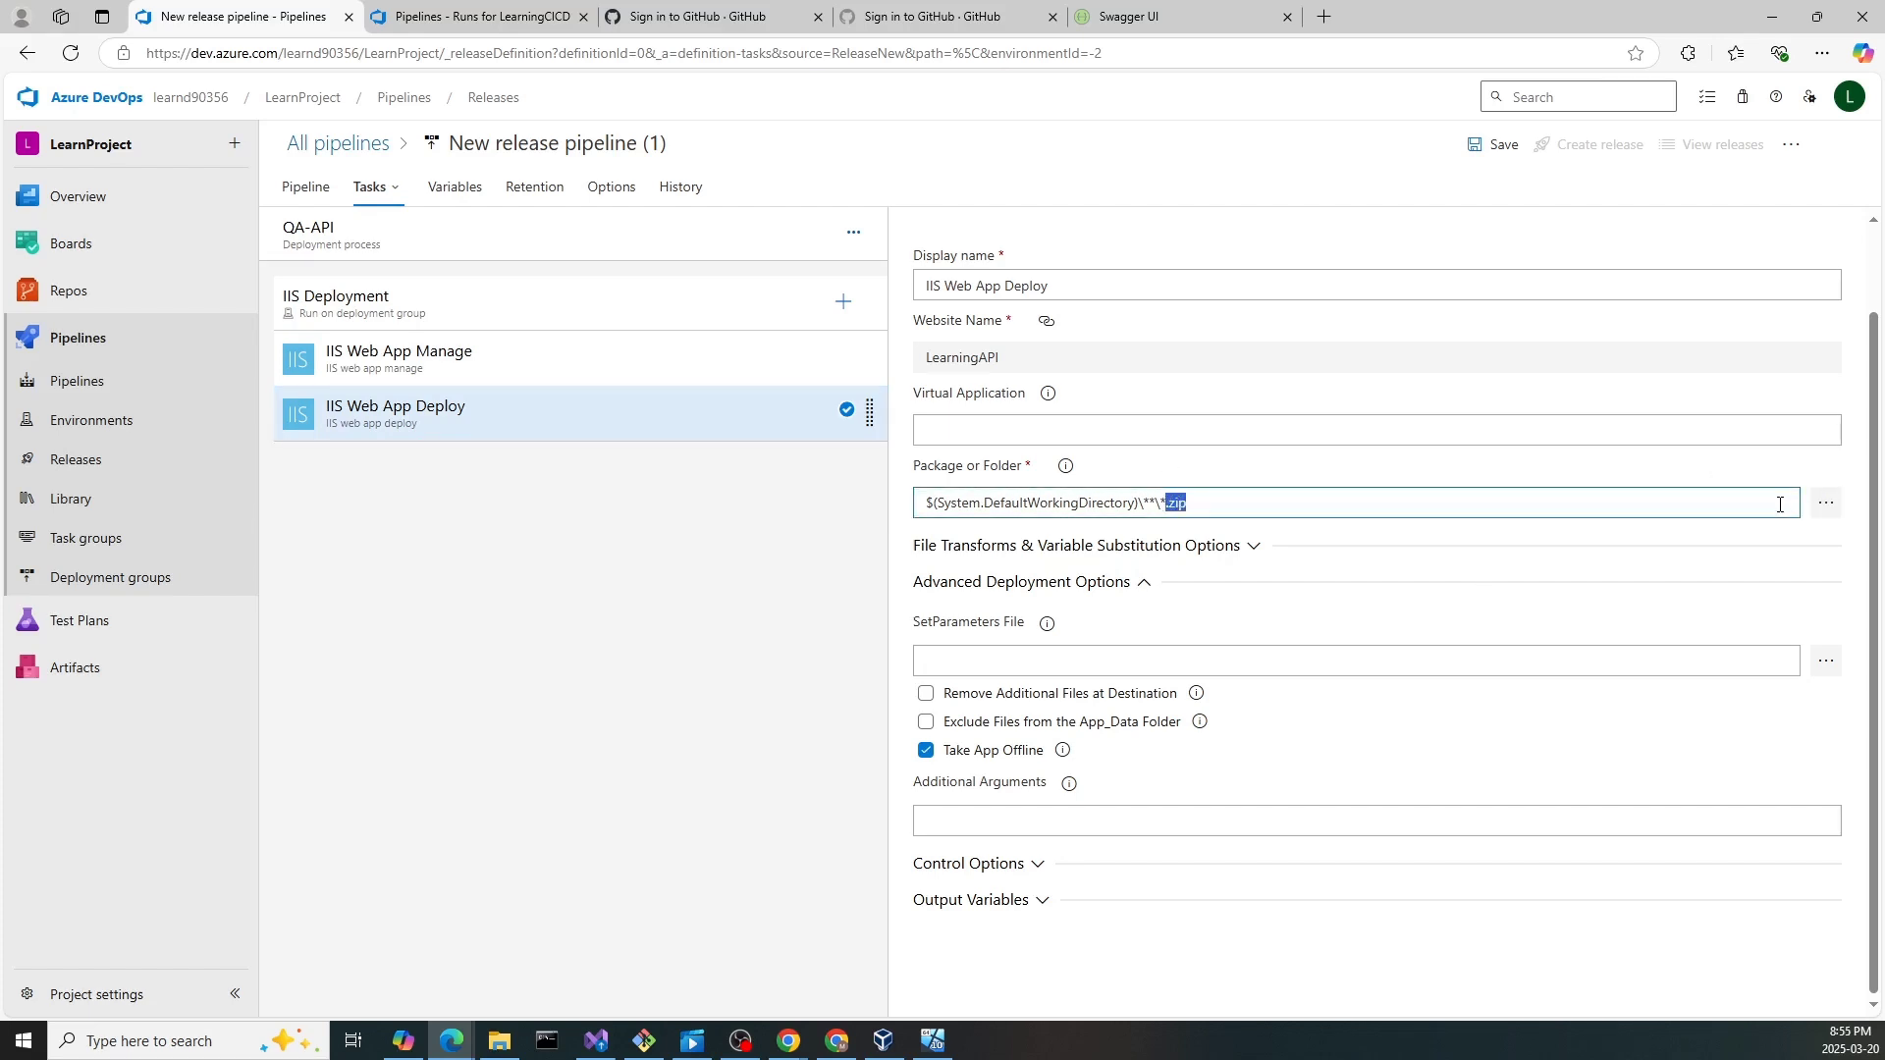
left_click(1823, 502)
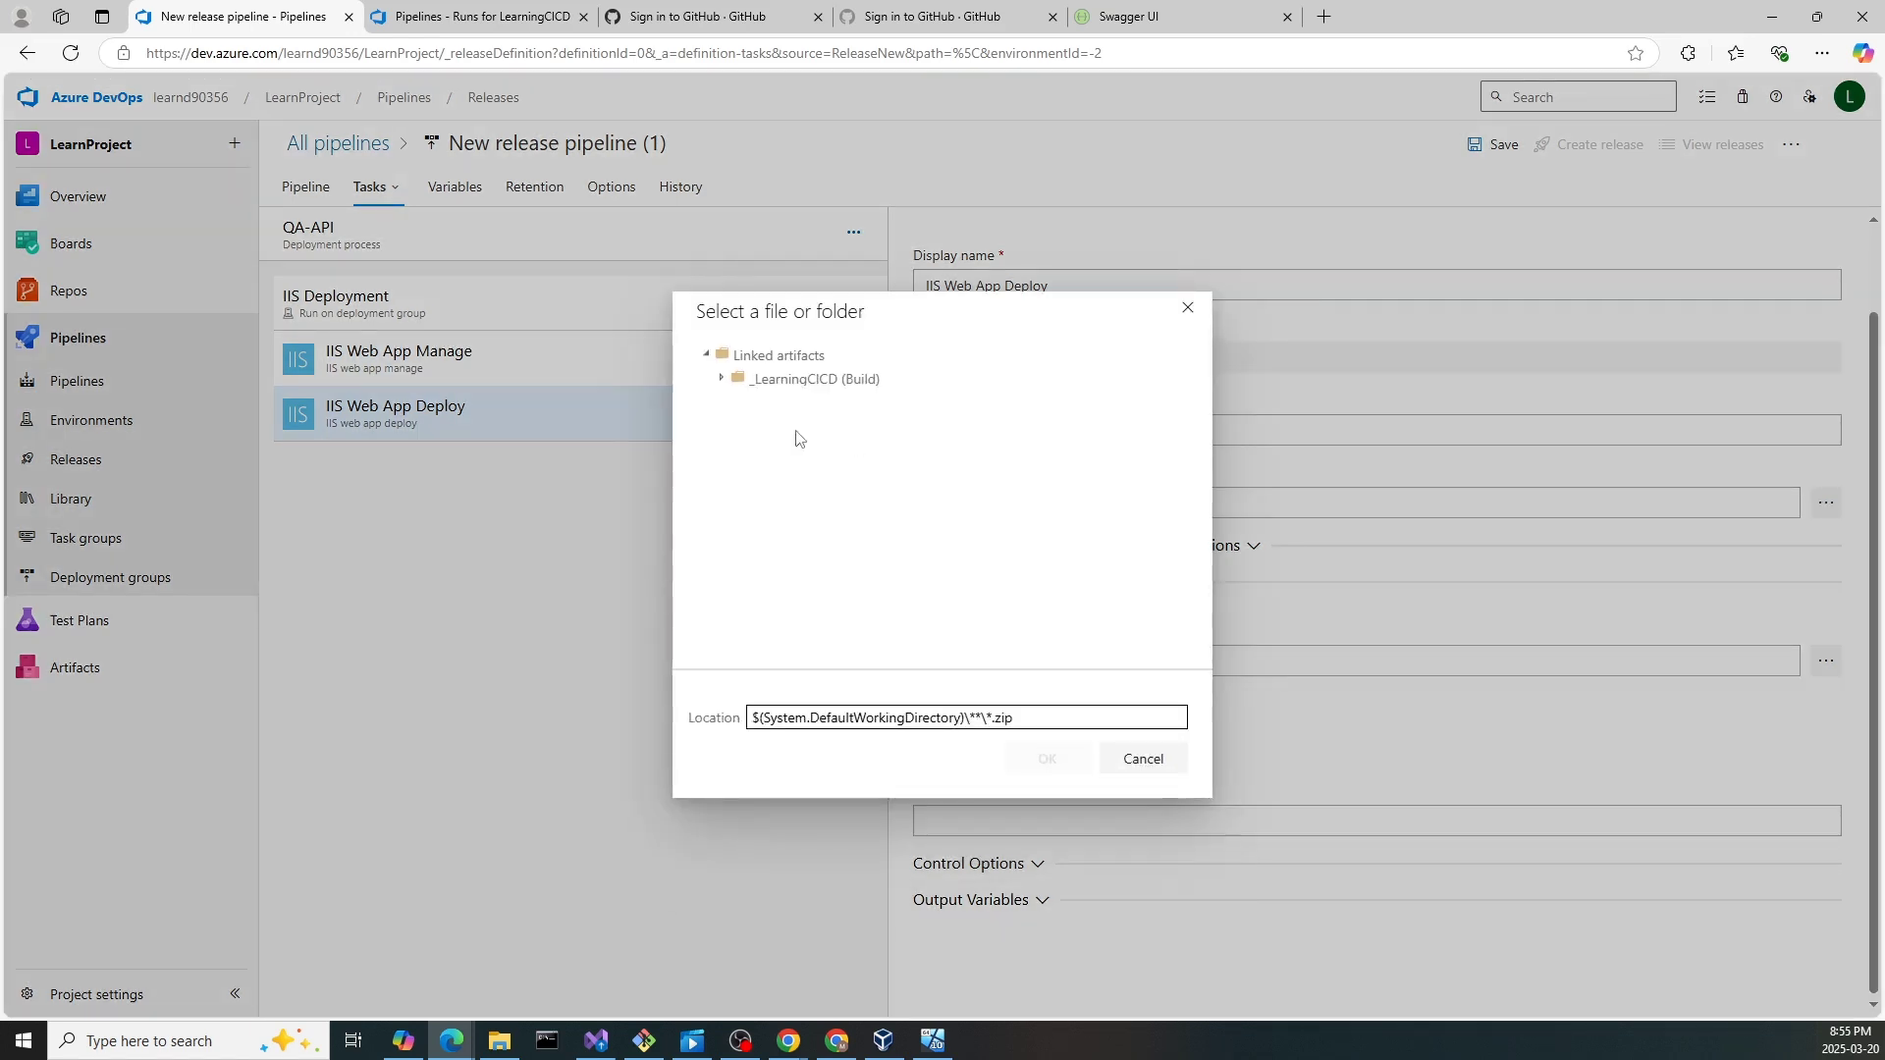
left_click(722, 379)
left_click(737, 425)
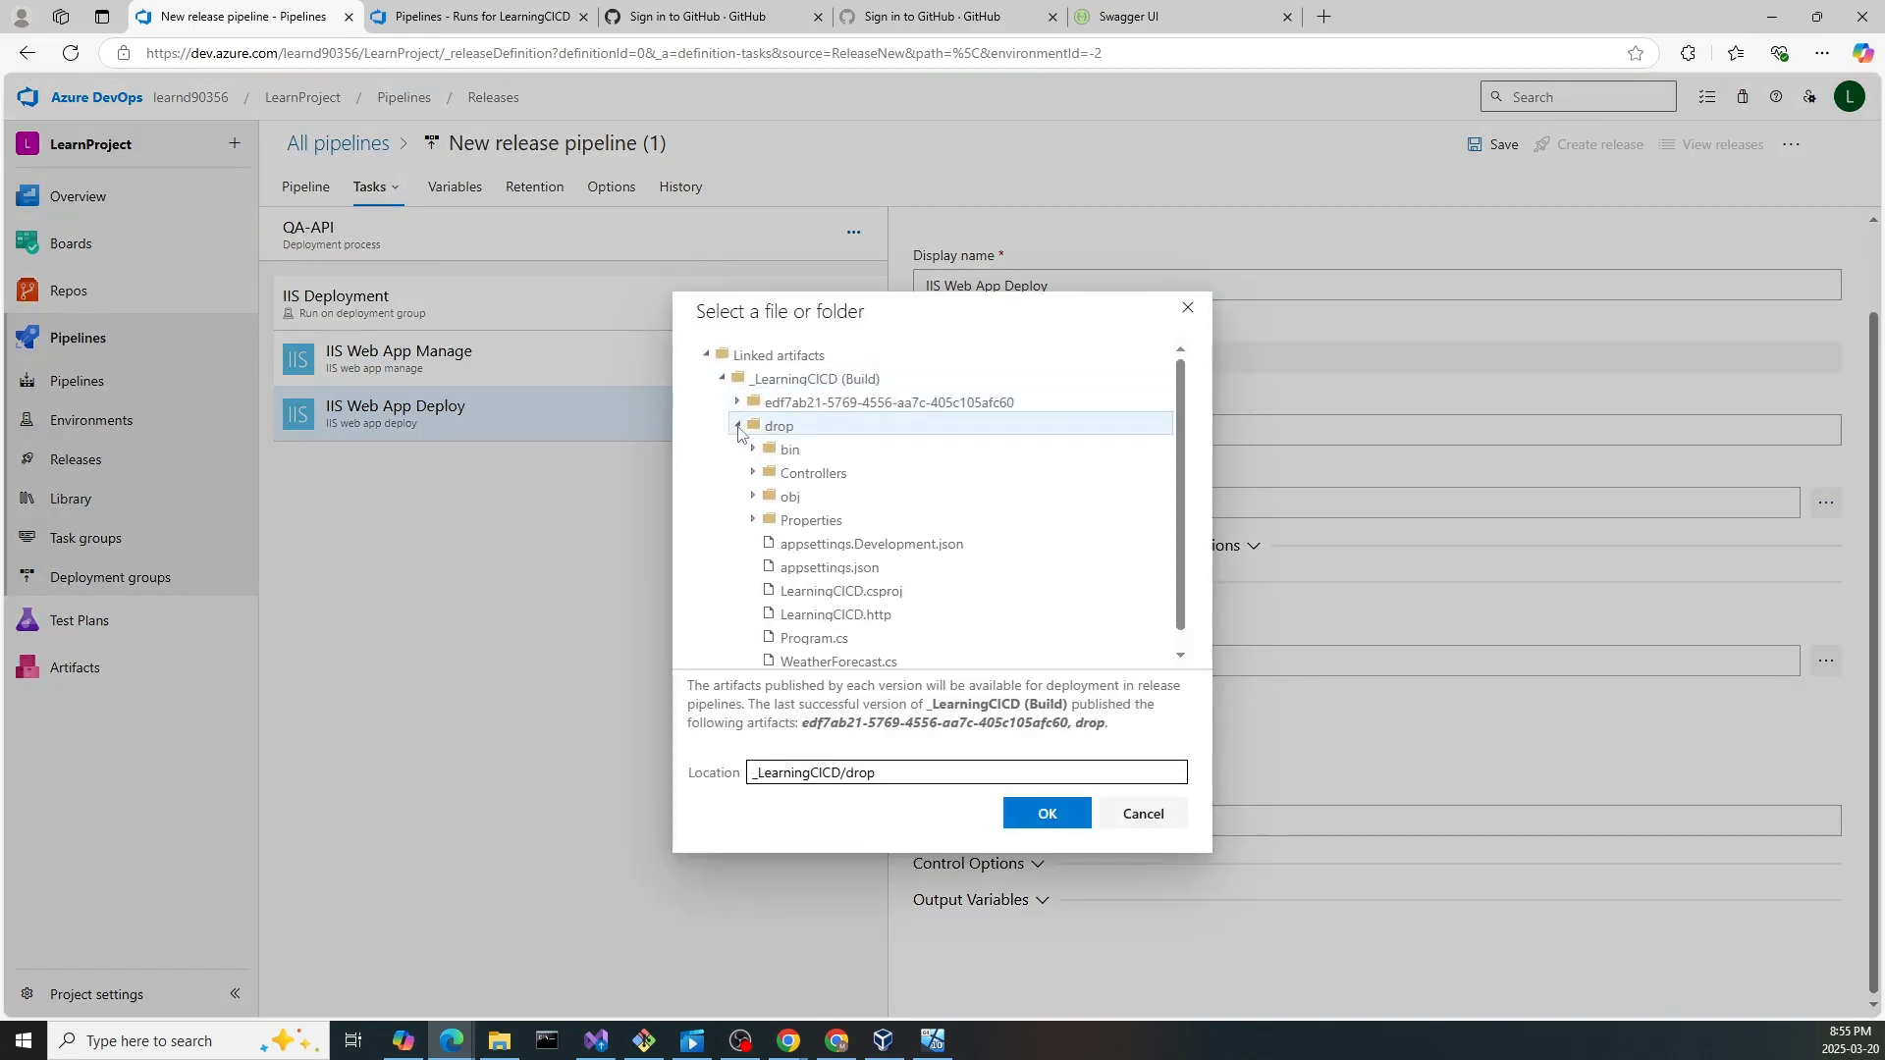
scroll(959, 530, "down", 1)
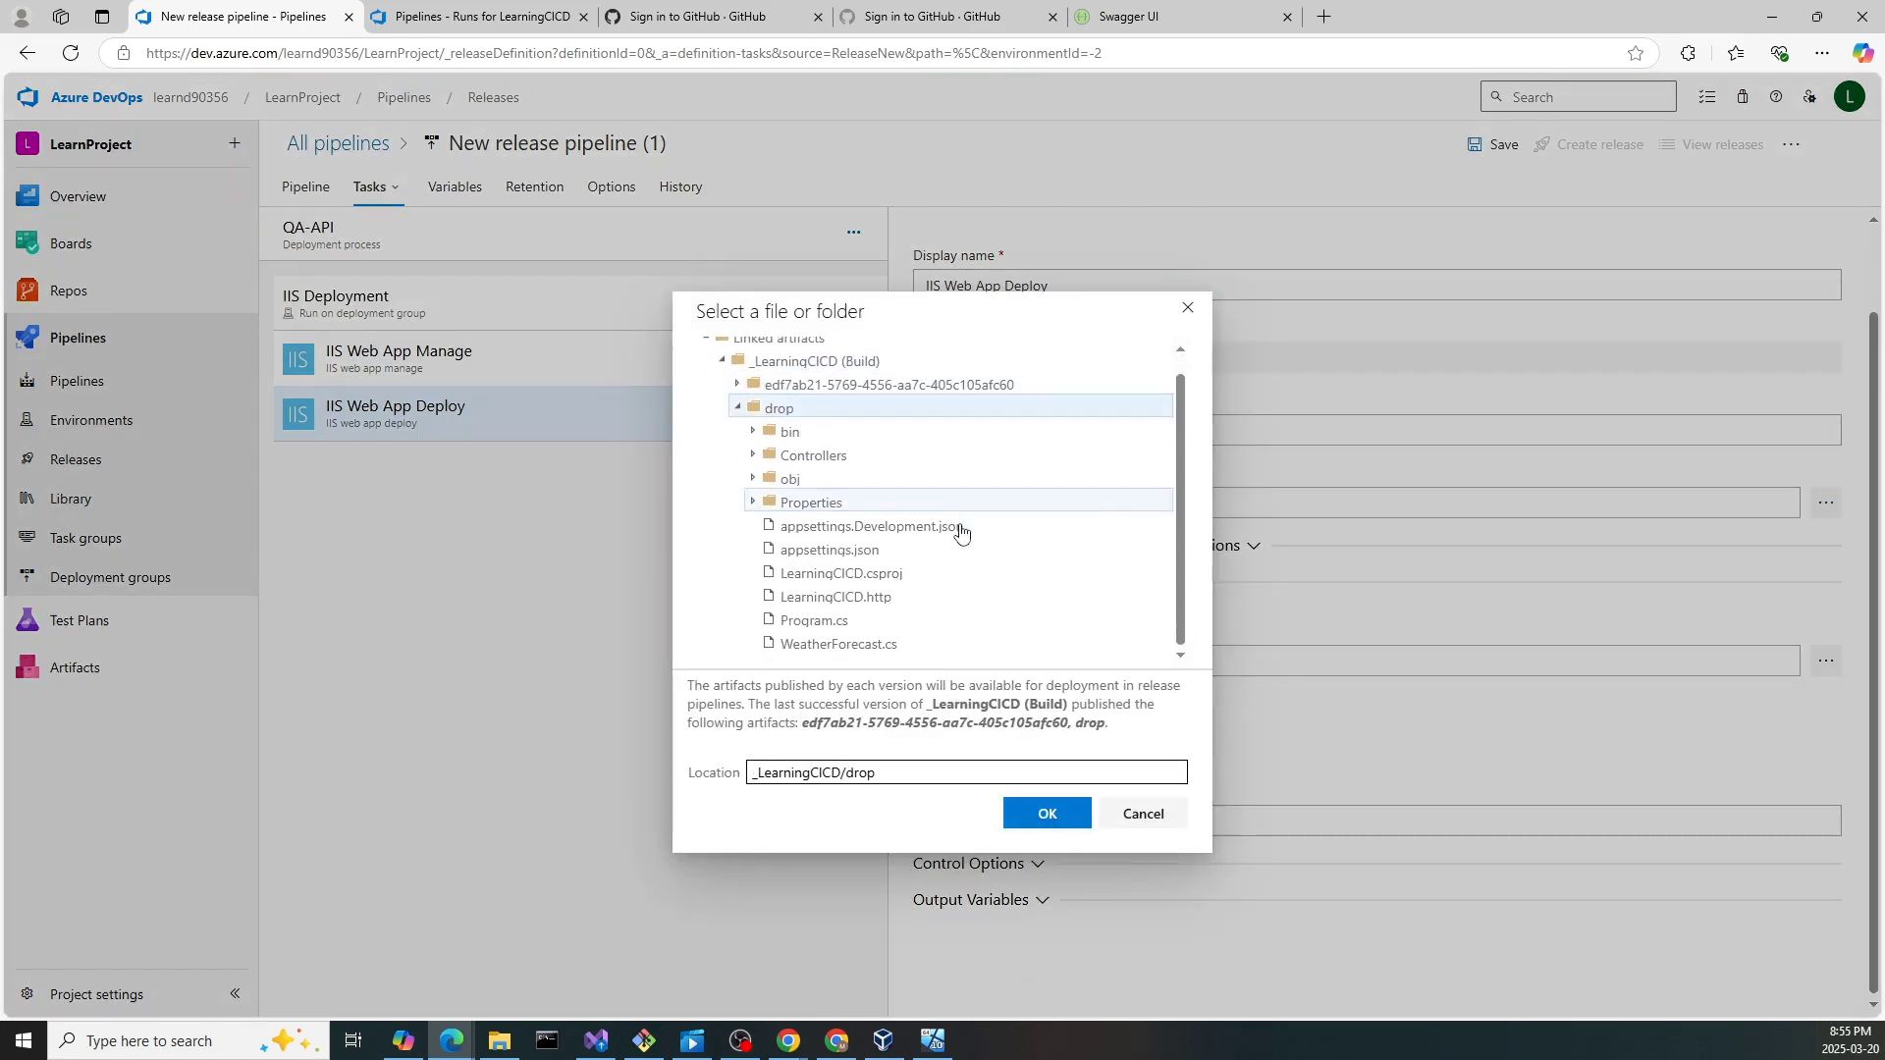
left_click(751, 432)
left_click(771, 456)
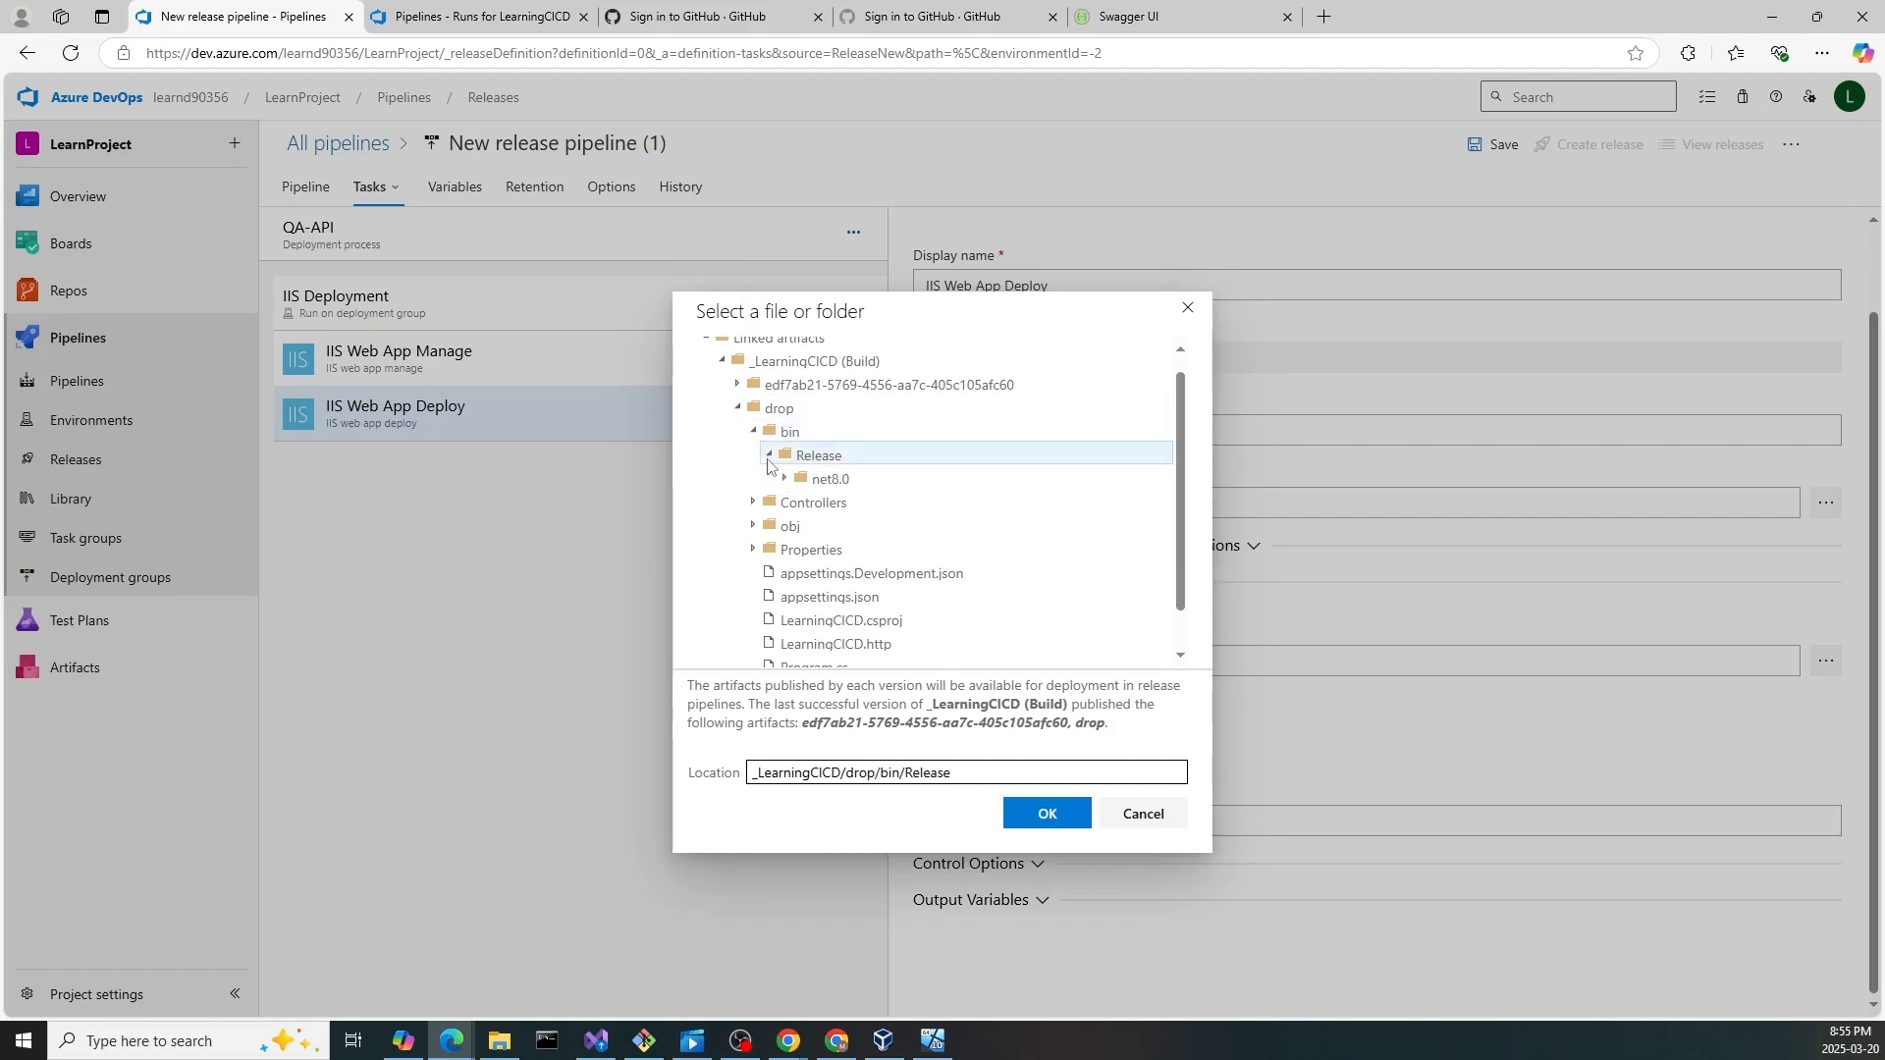
left_click(786, 478)
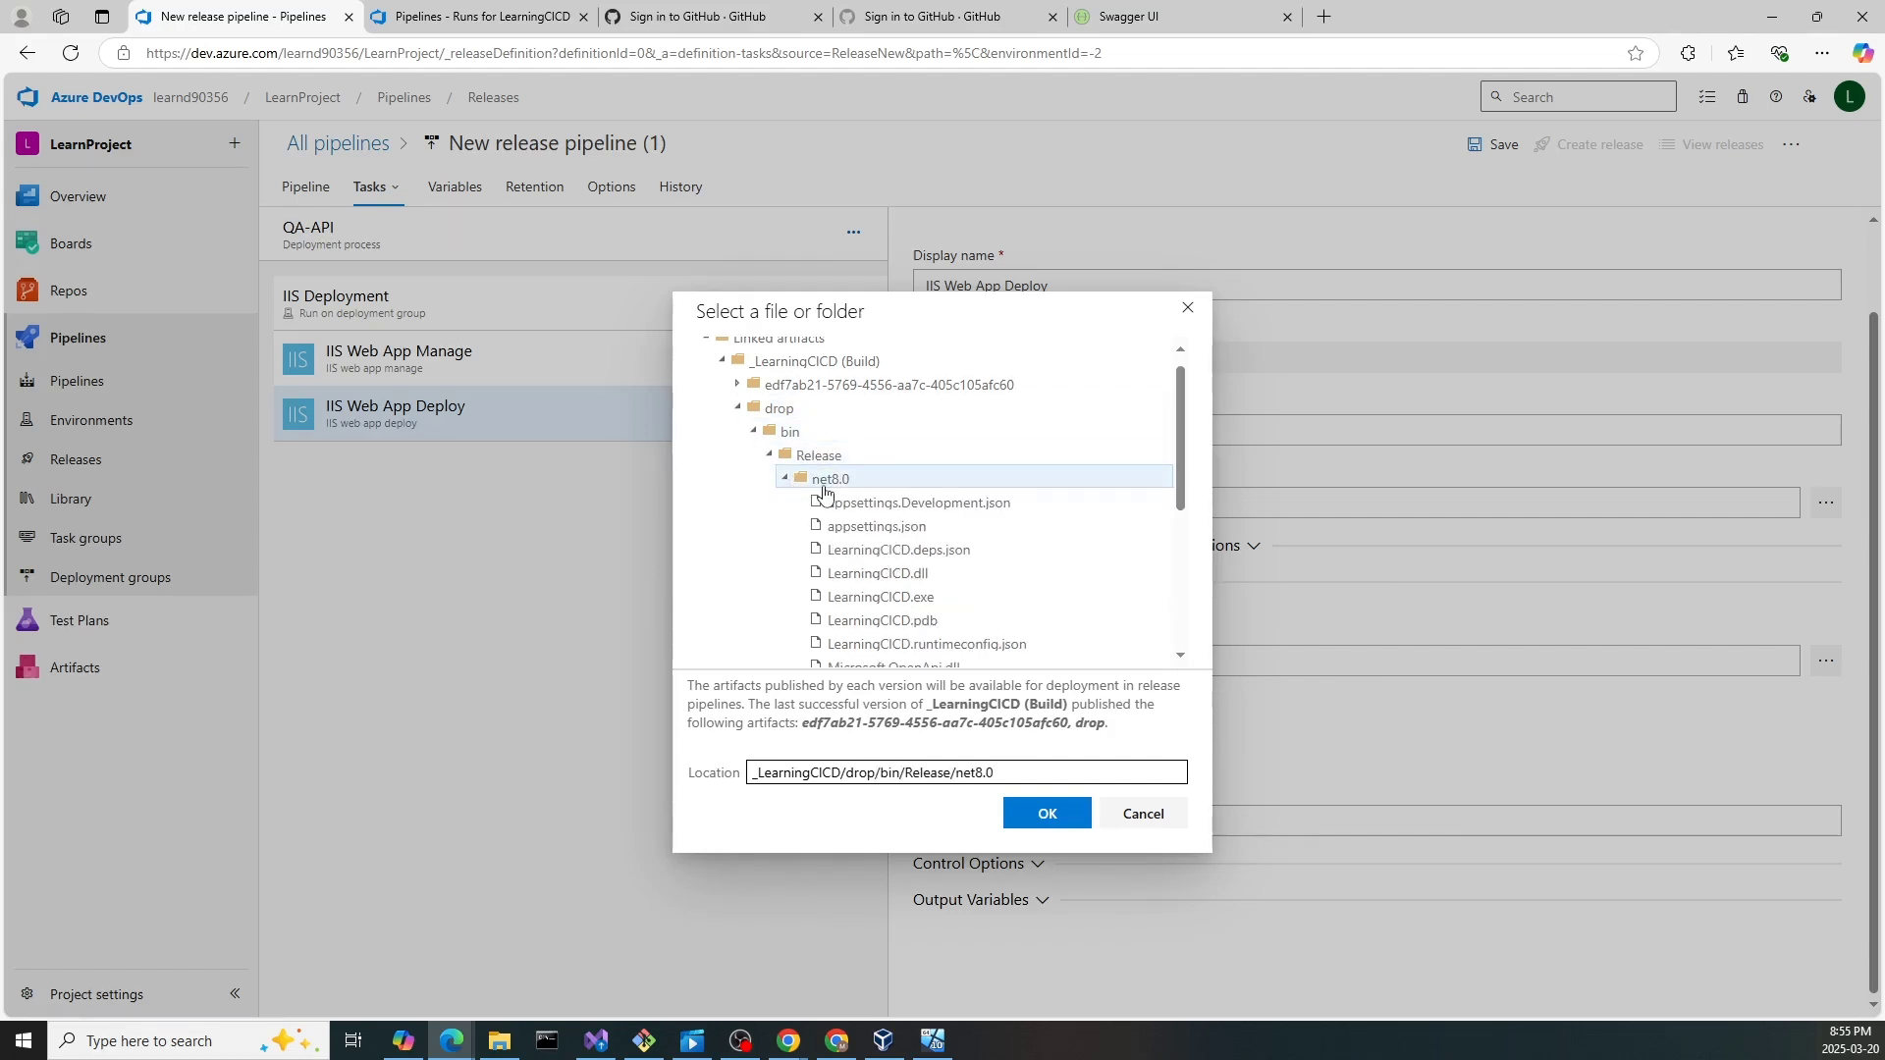
scroll(979, 538, "down", 5)
scroll(979, 511, "up", 3)
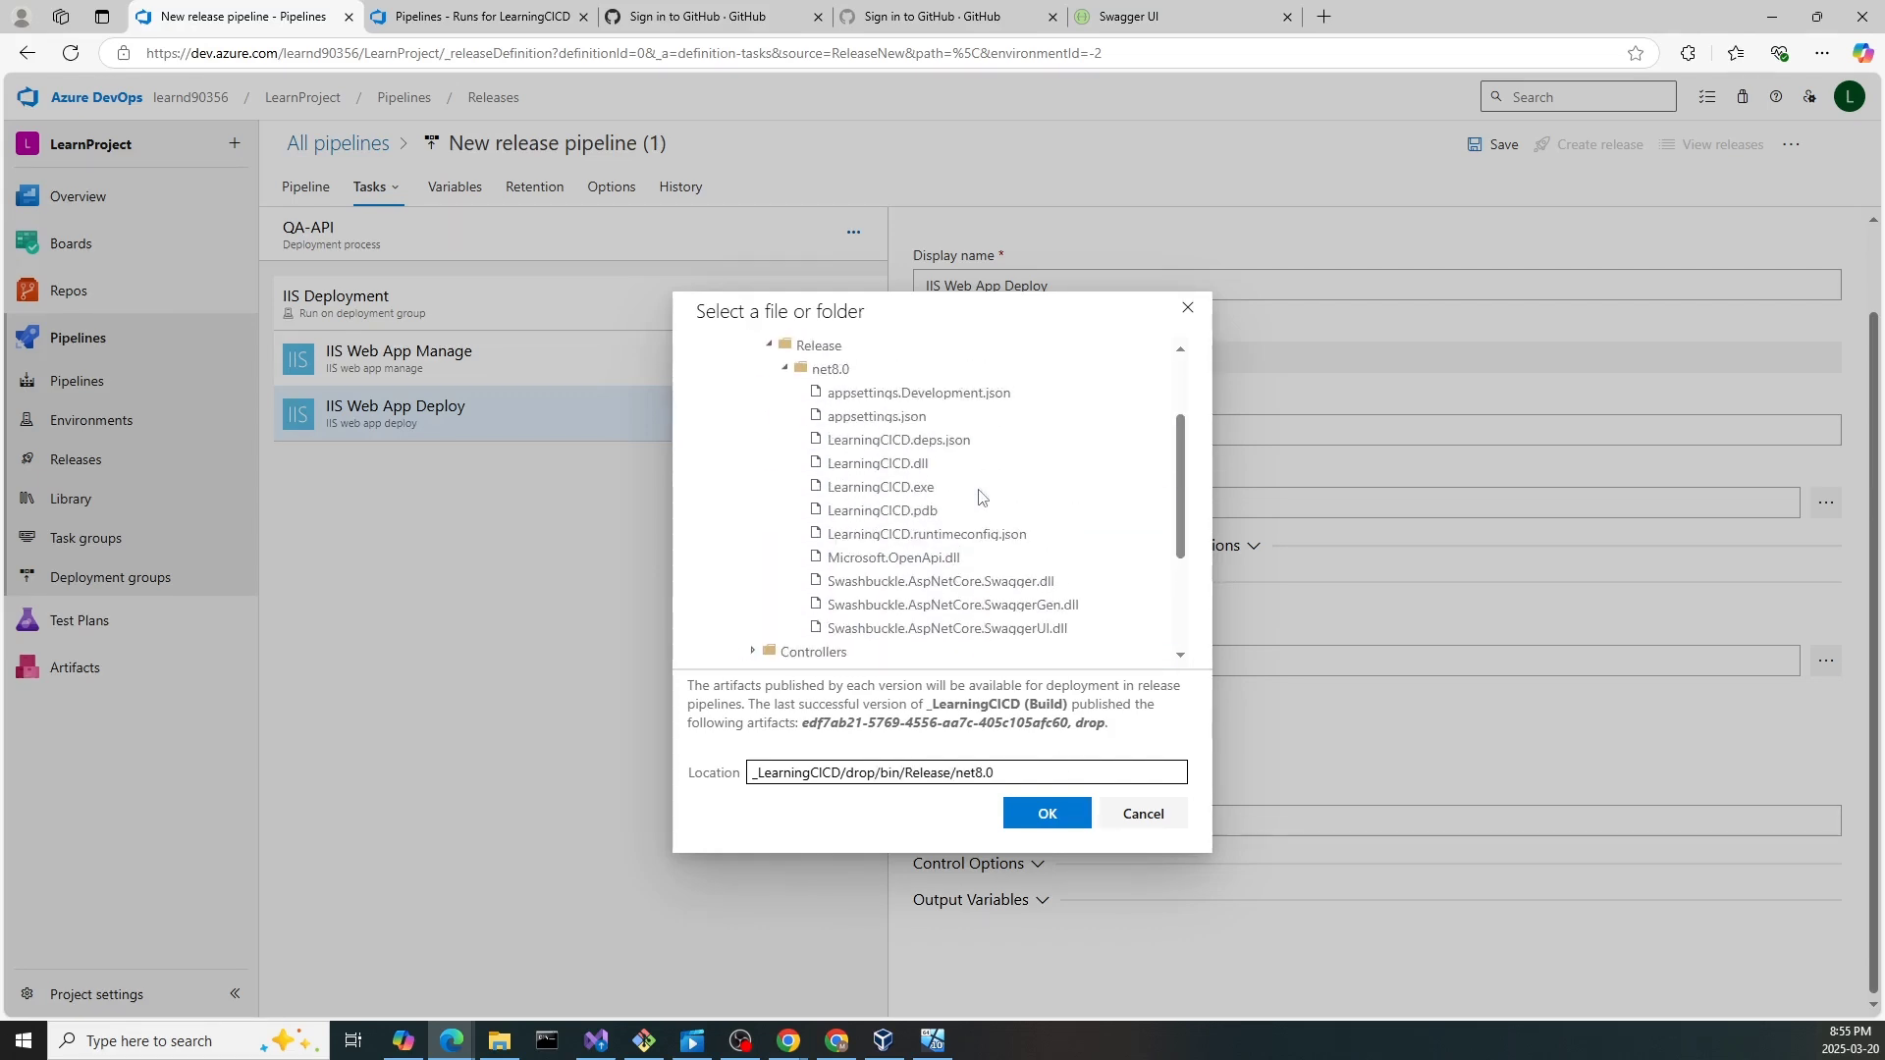
left_click(1044, 813)
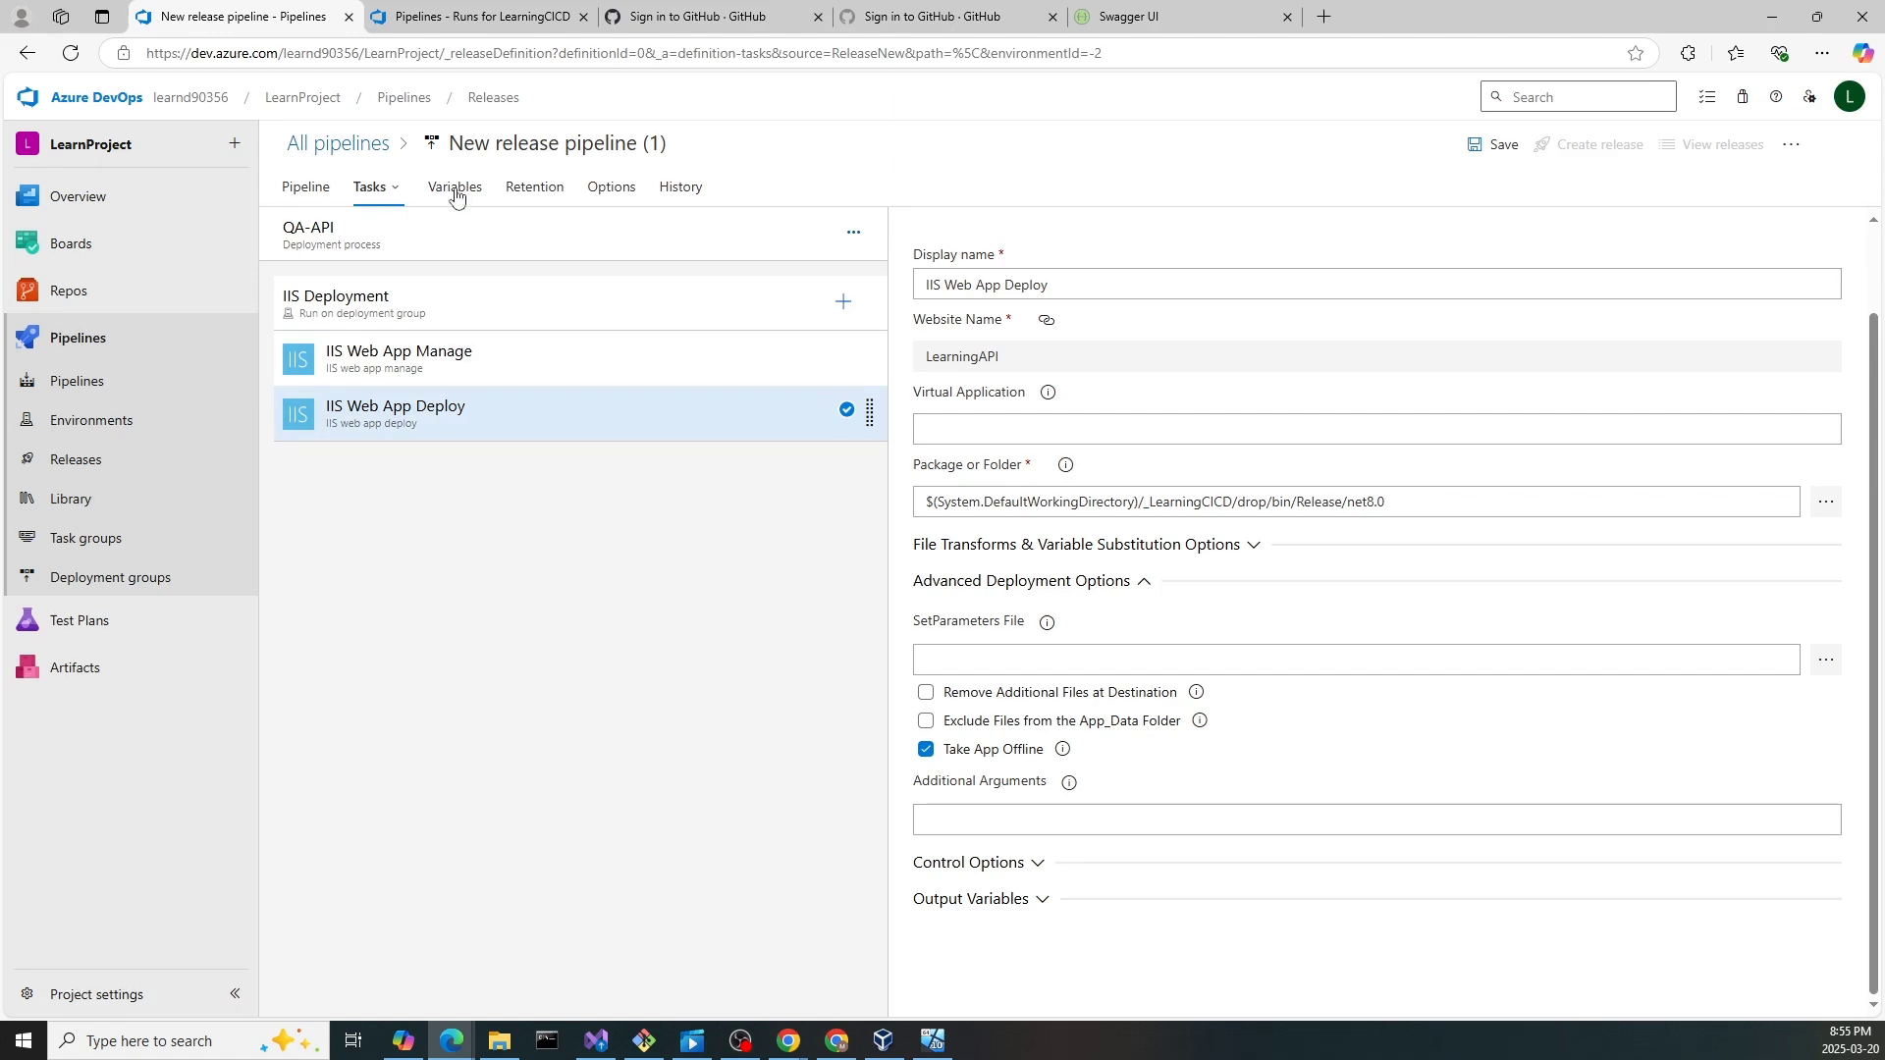
- Rename the release pipeline as LearningCICD-deploy and save it in the root folder
left_click(601, 153)
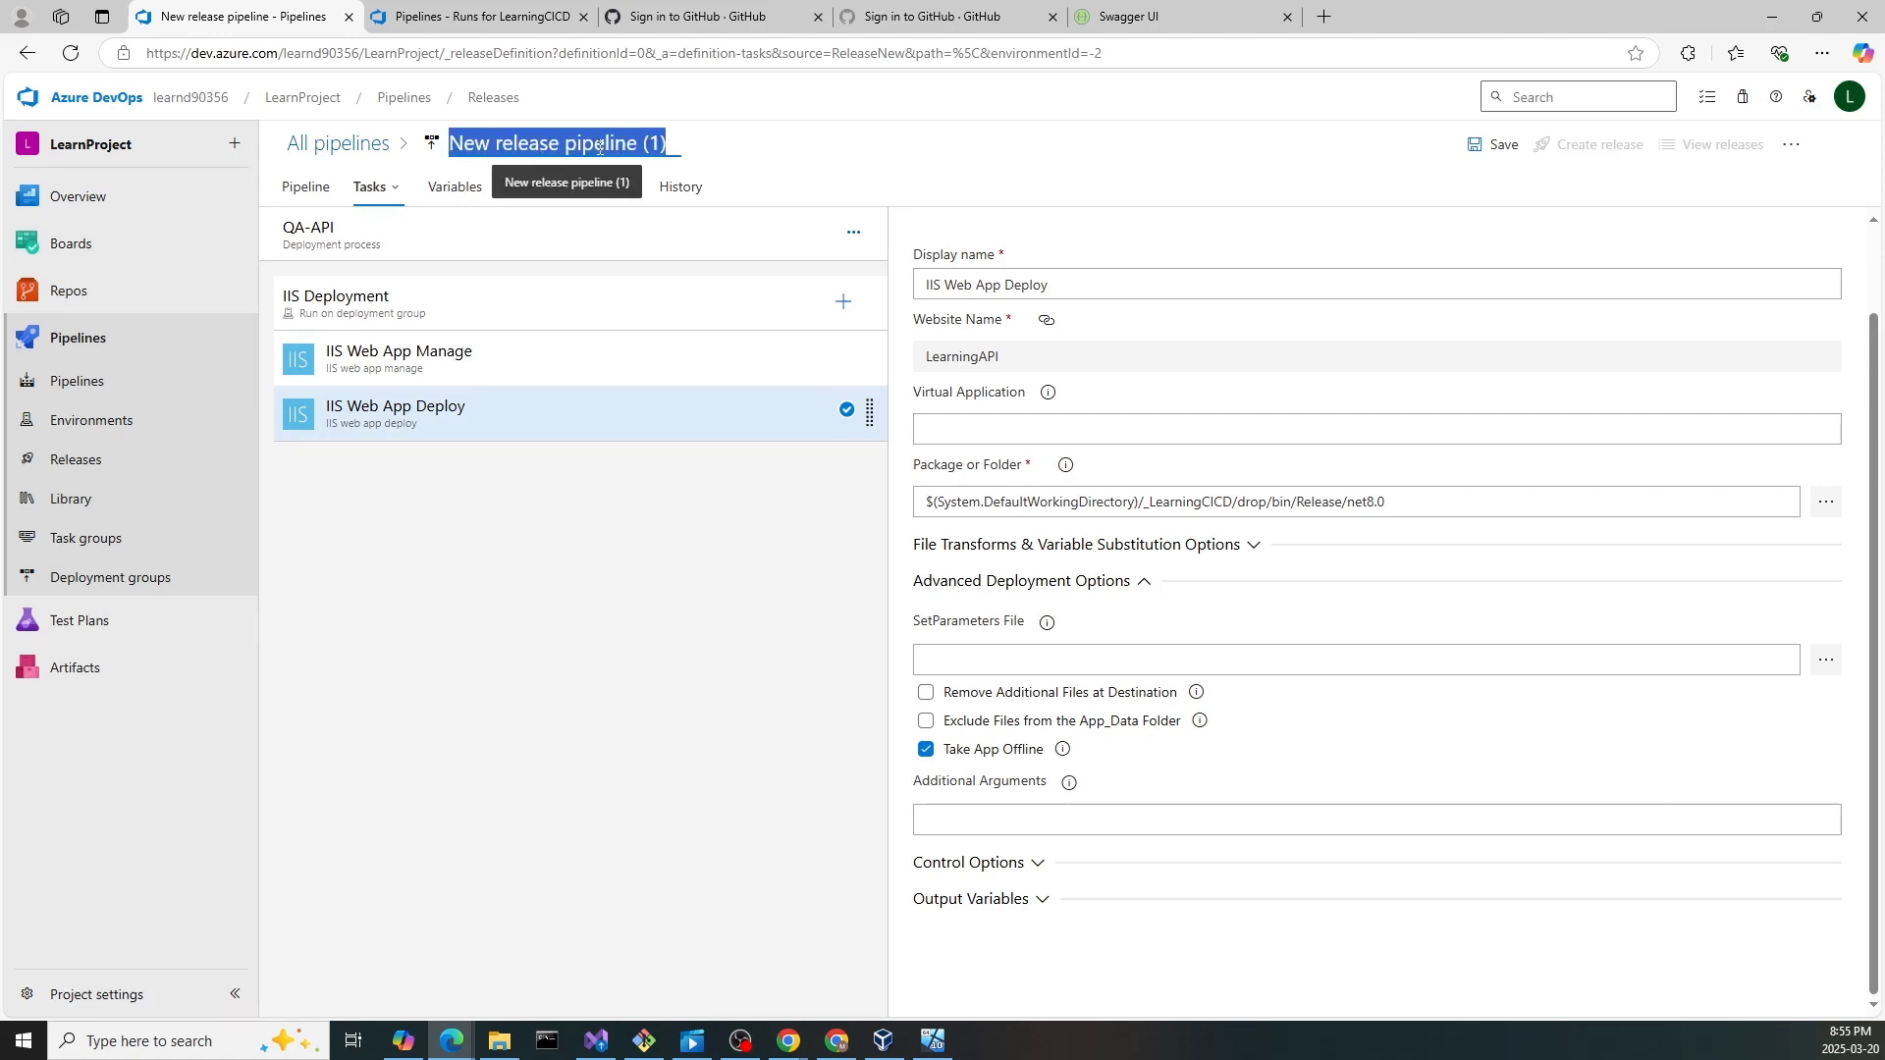
type("LErai")
key("BackSpace")
key("BackSpace")
key("BackSpace")
key("BackSpace")
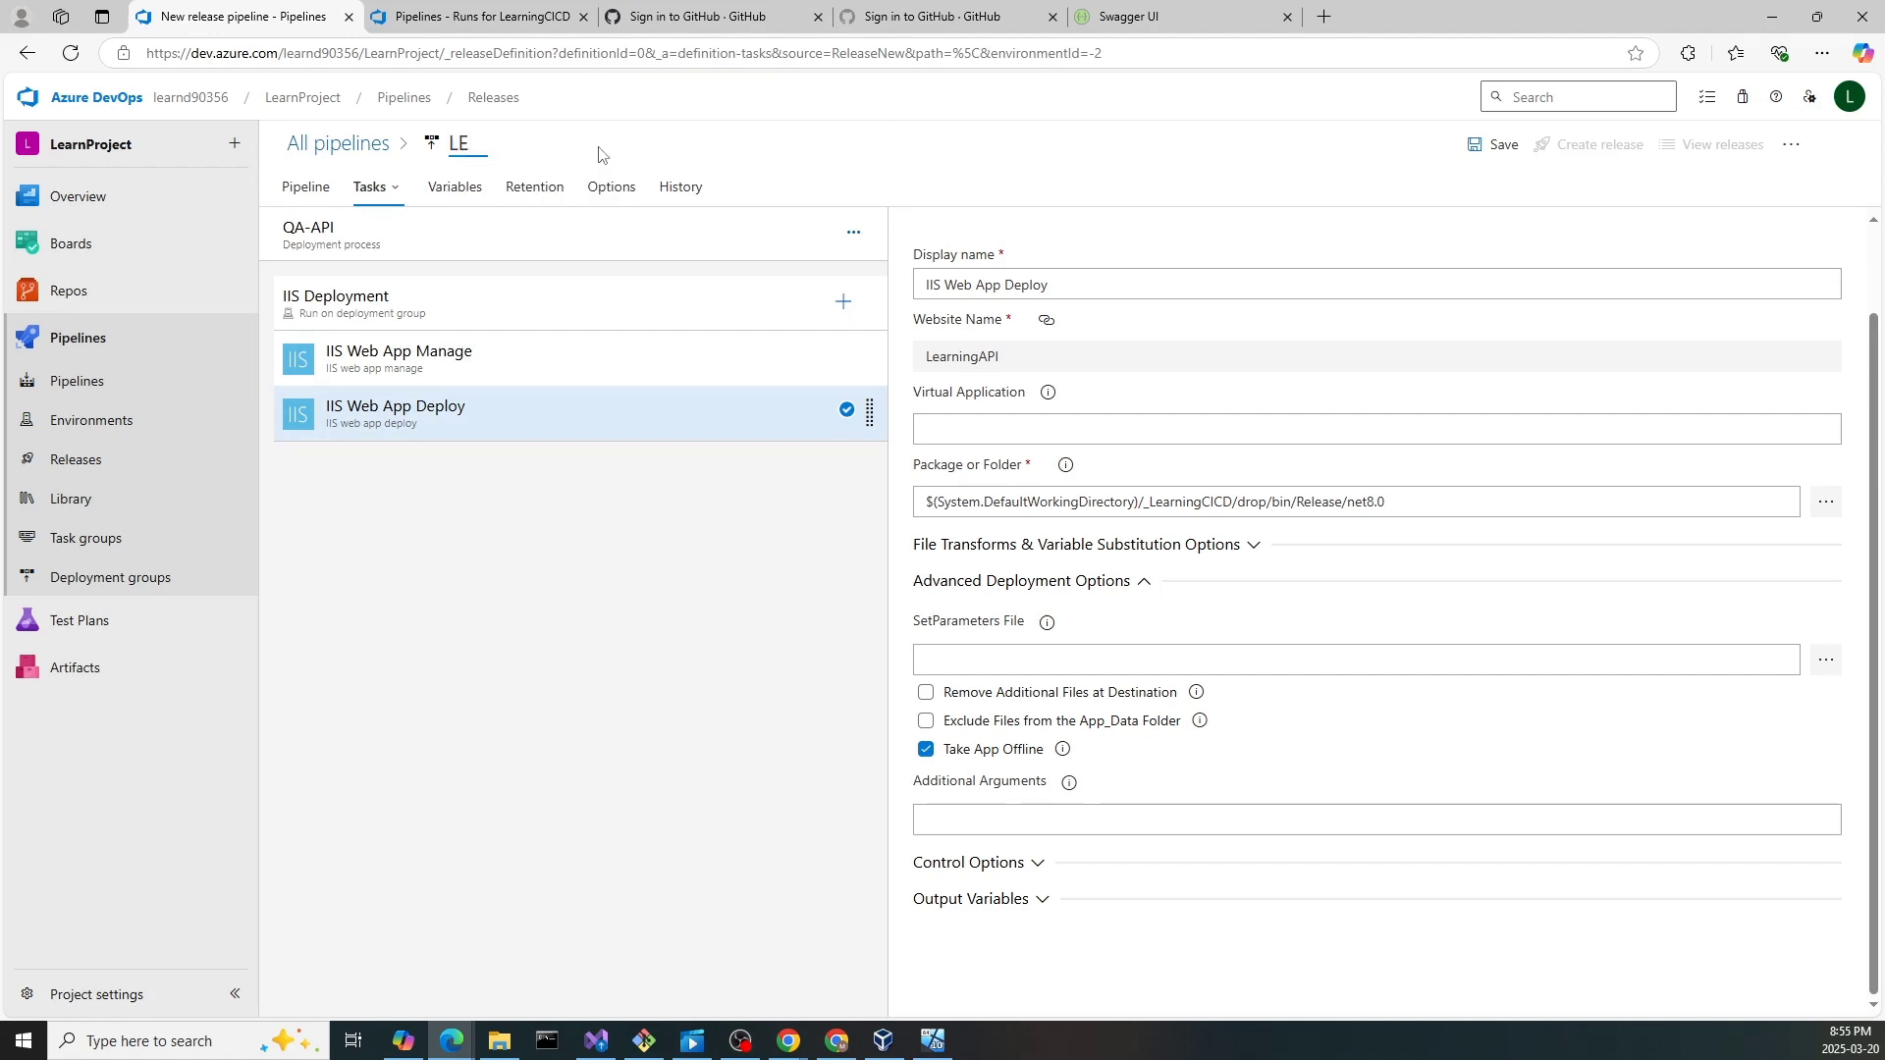
type("earningCICD-deploy")
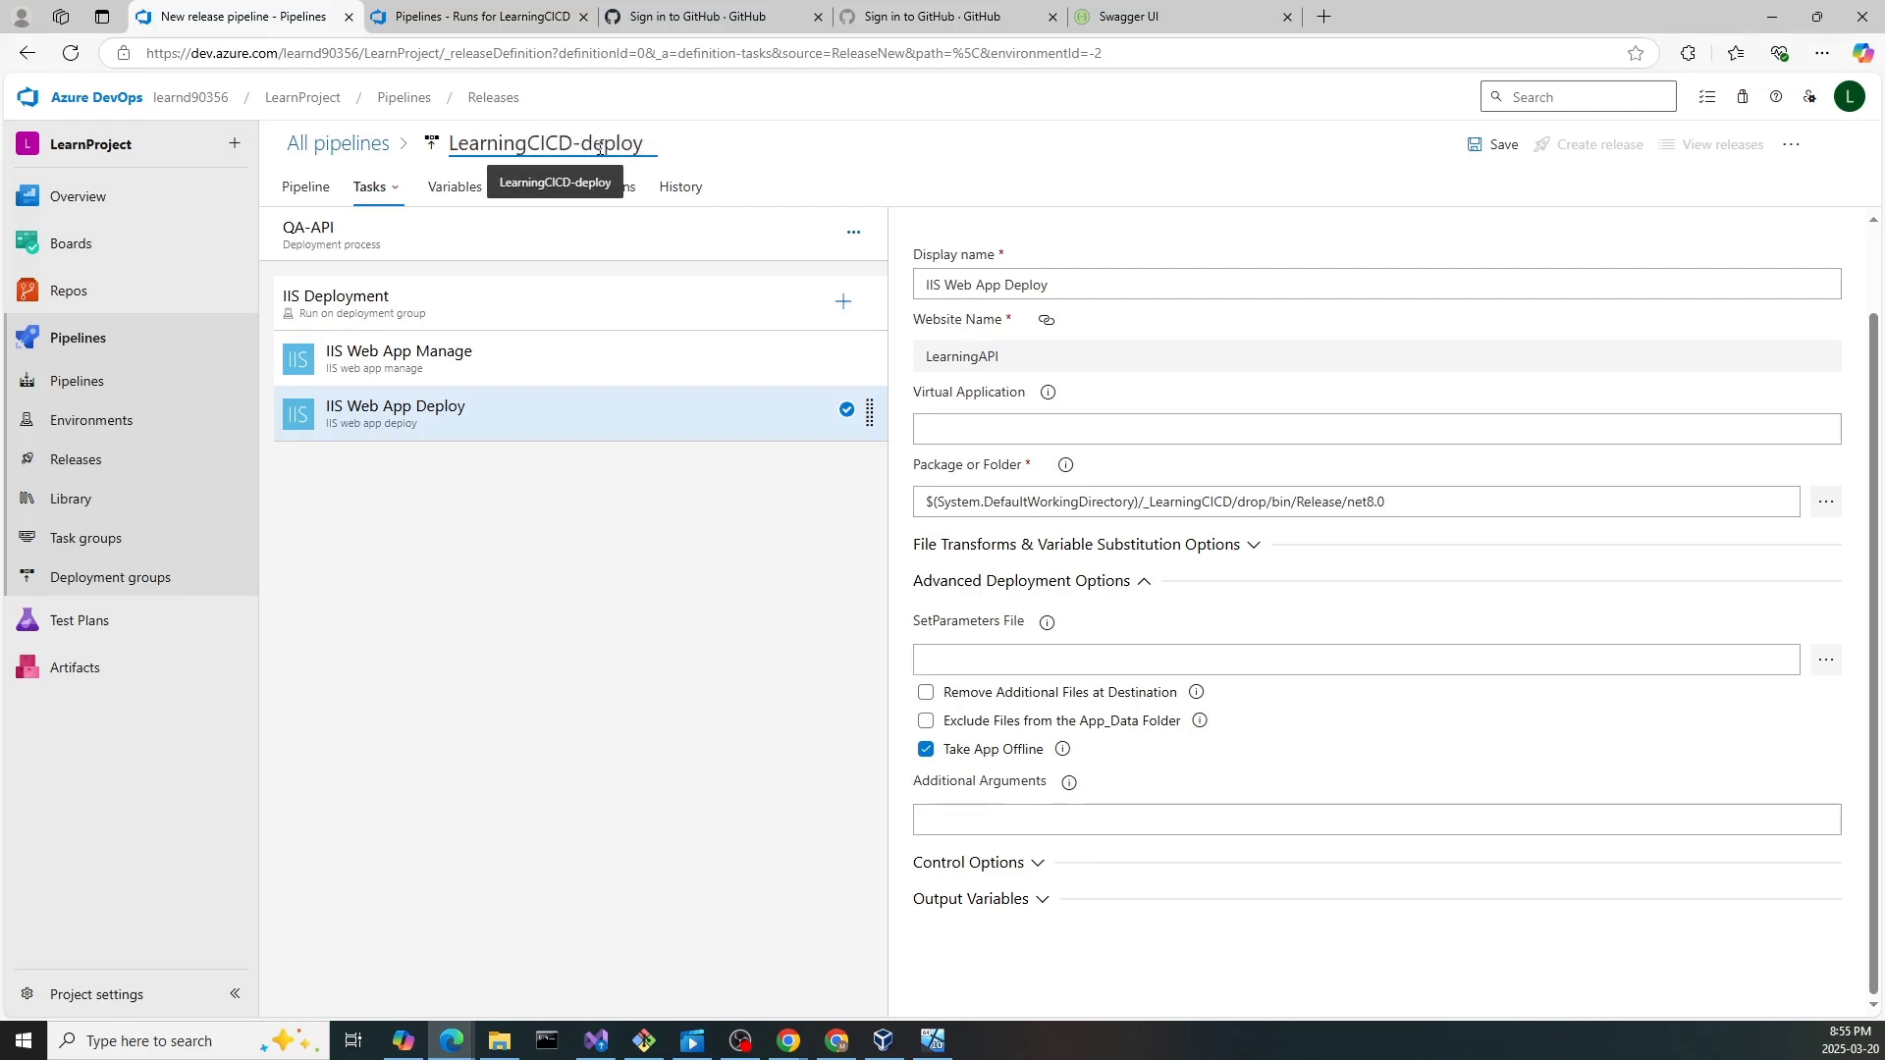
left_click(1495, 149)
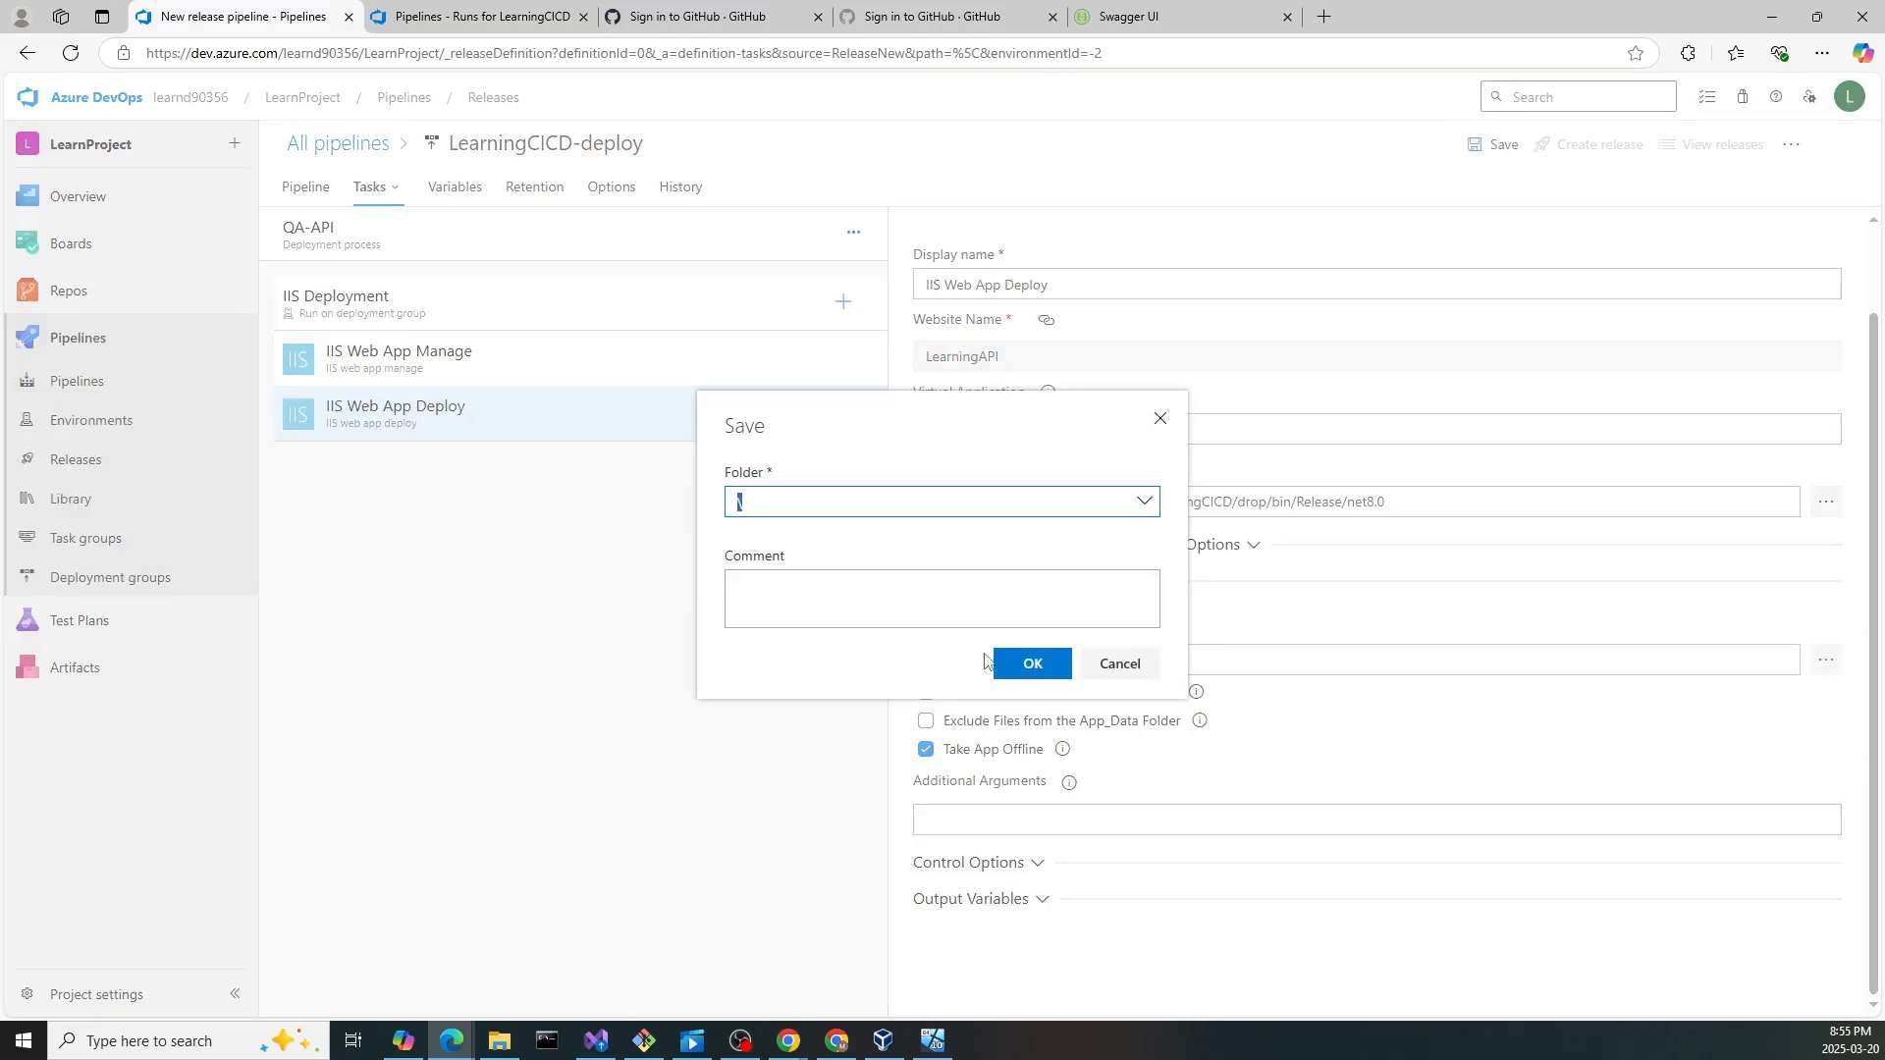
left_click(1031, 663)
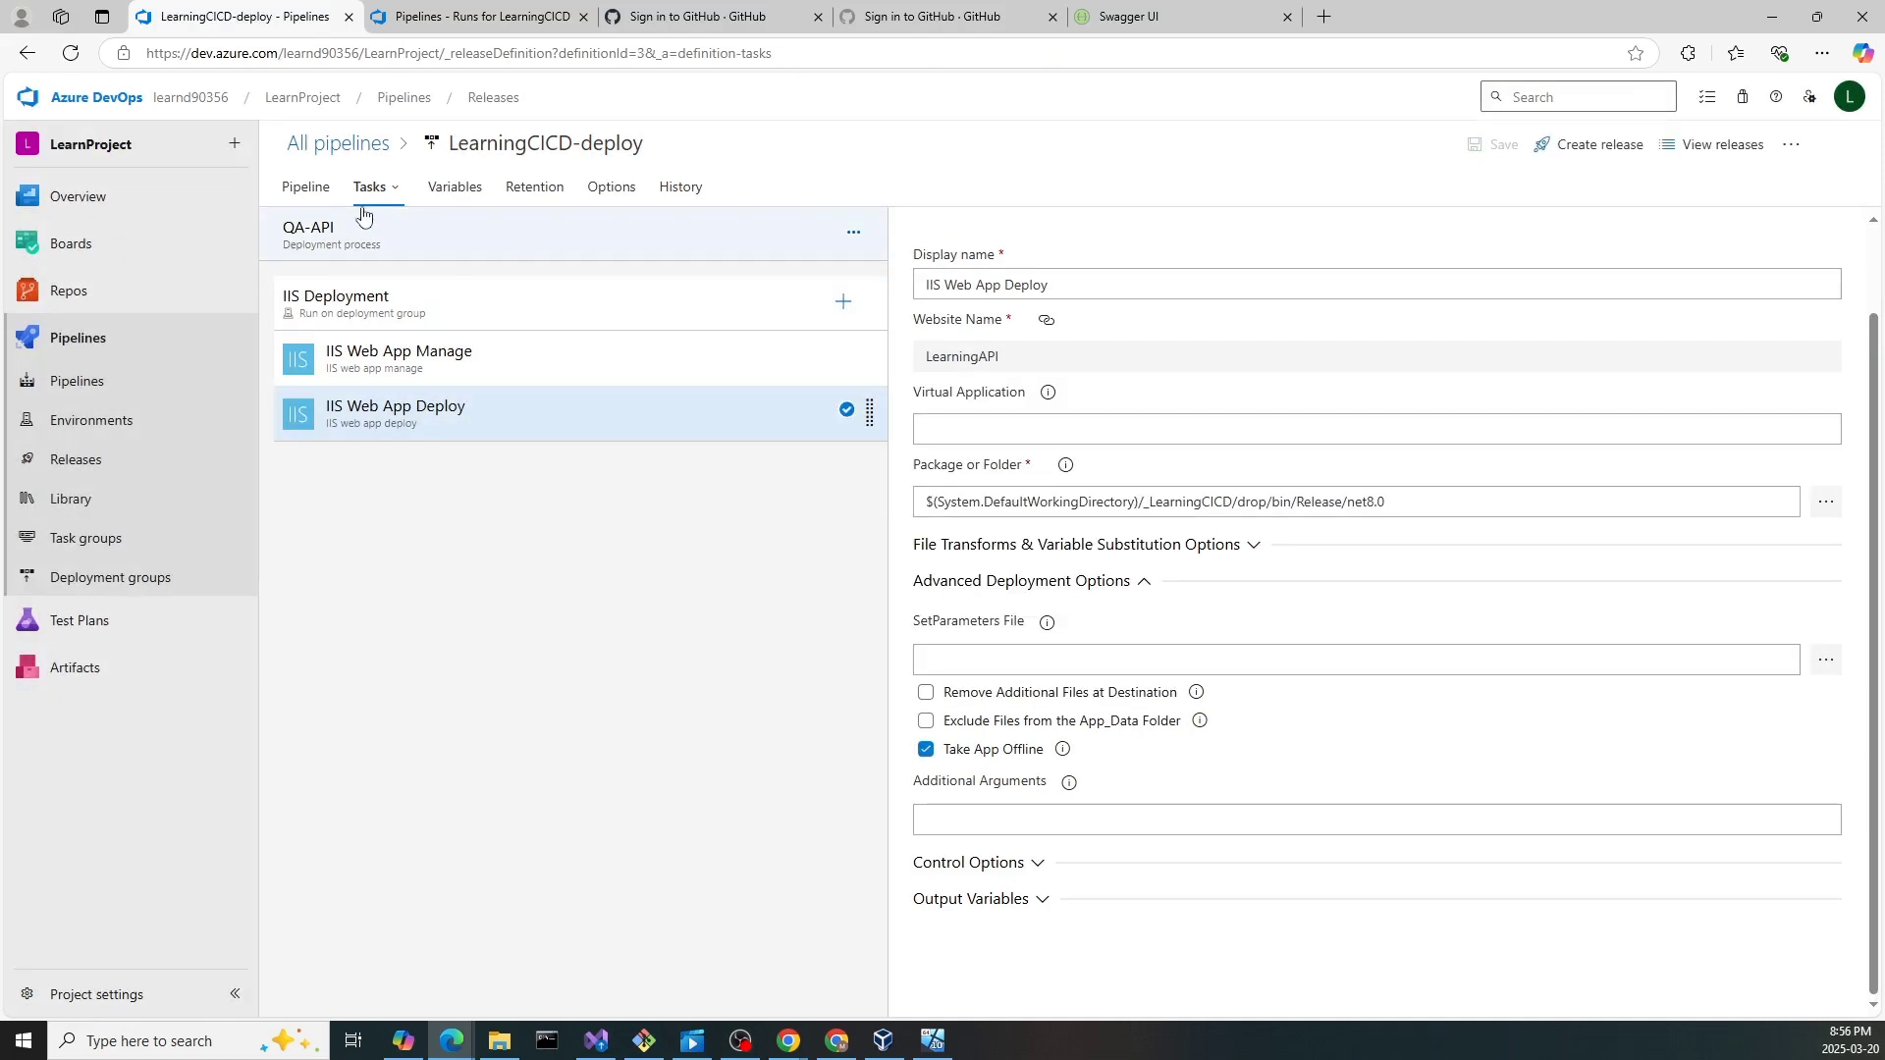
- Enable the _LearningCICD artifact's continuous deployment trigger with an Include filter for build branch QA*
left_click(321, 195)
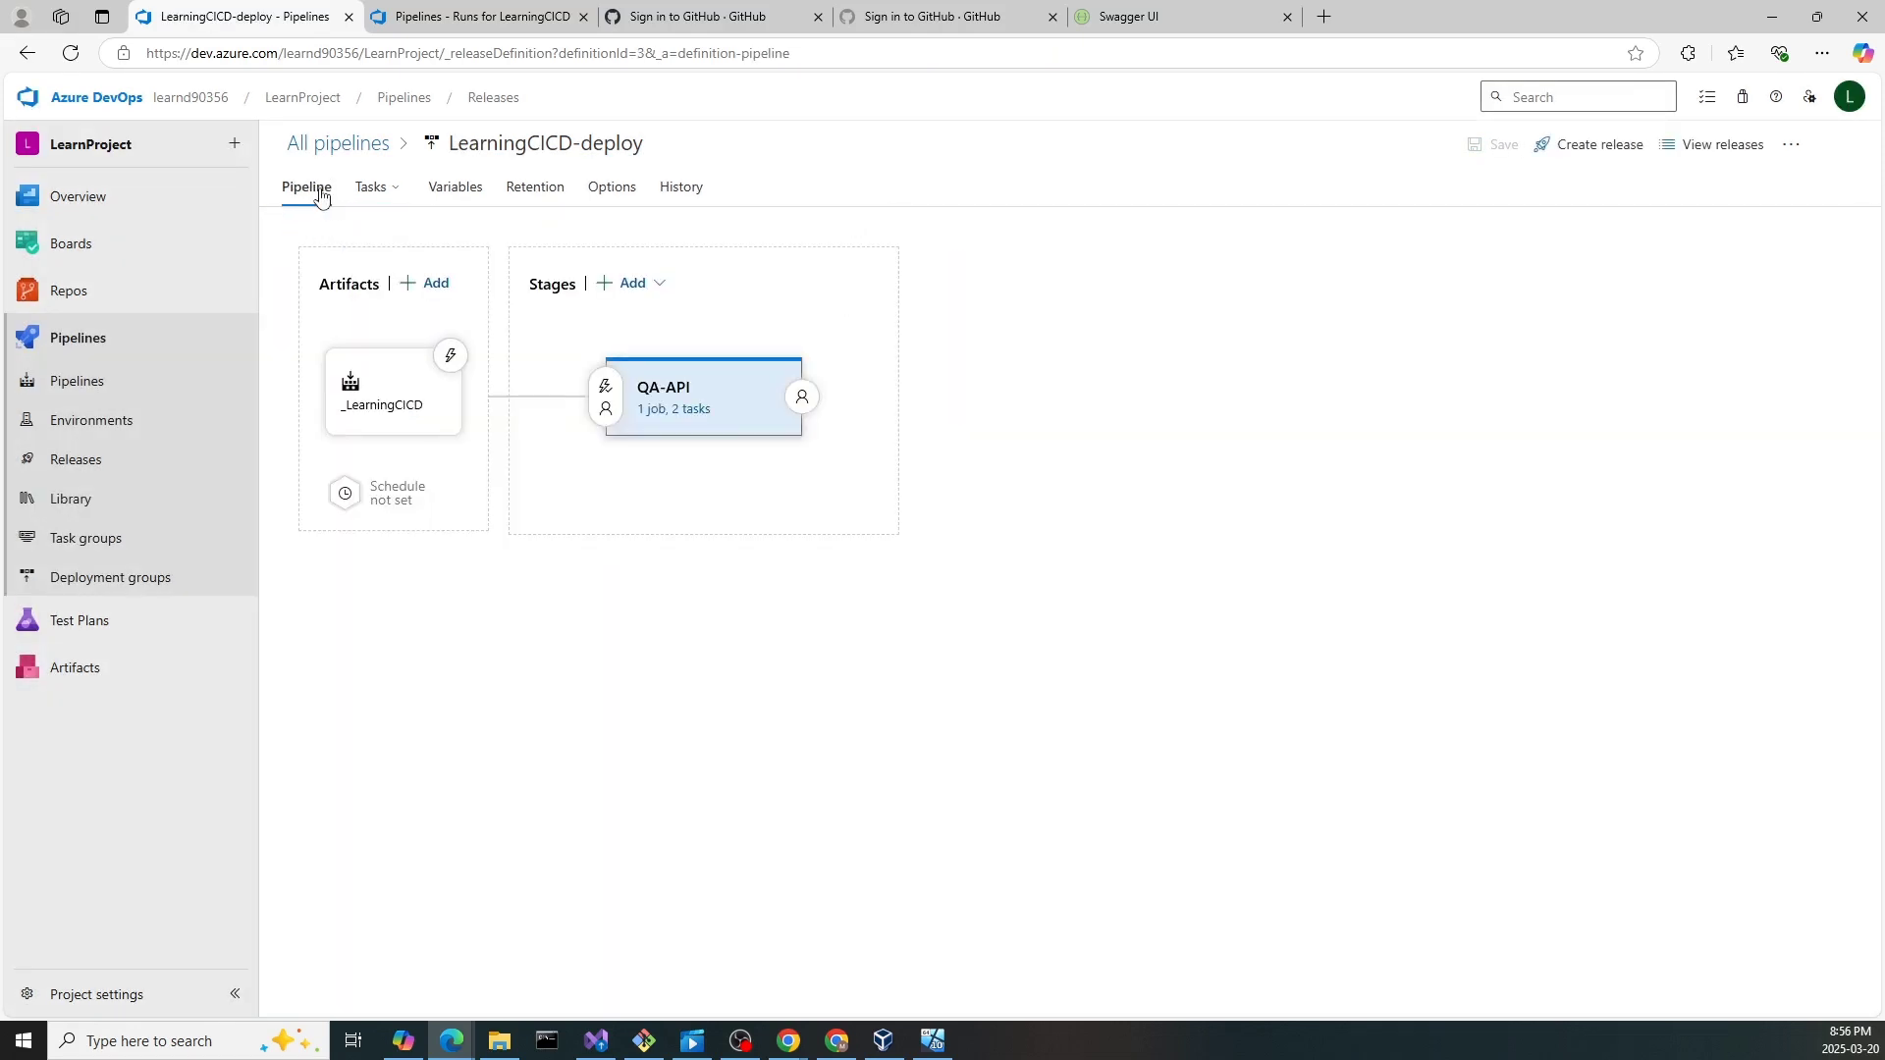
left_click(453, 358)
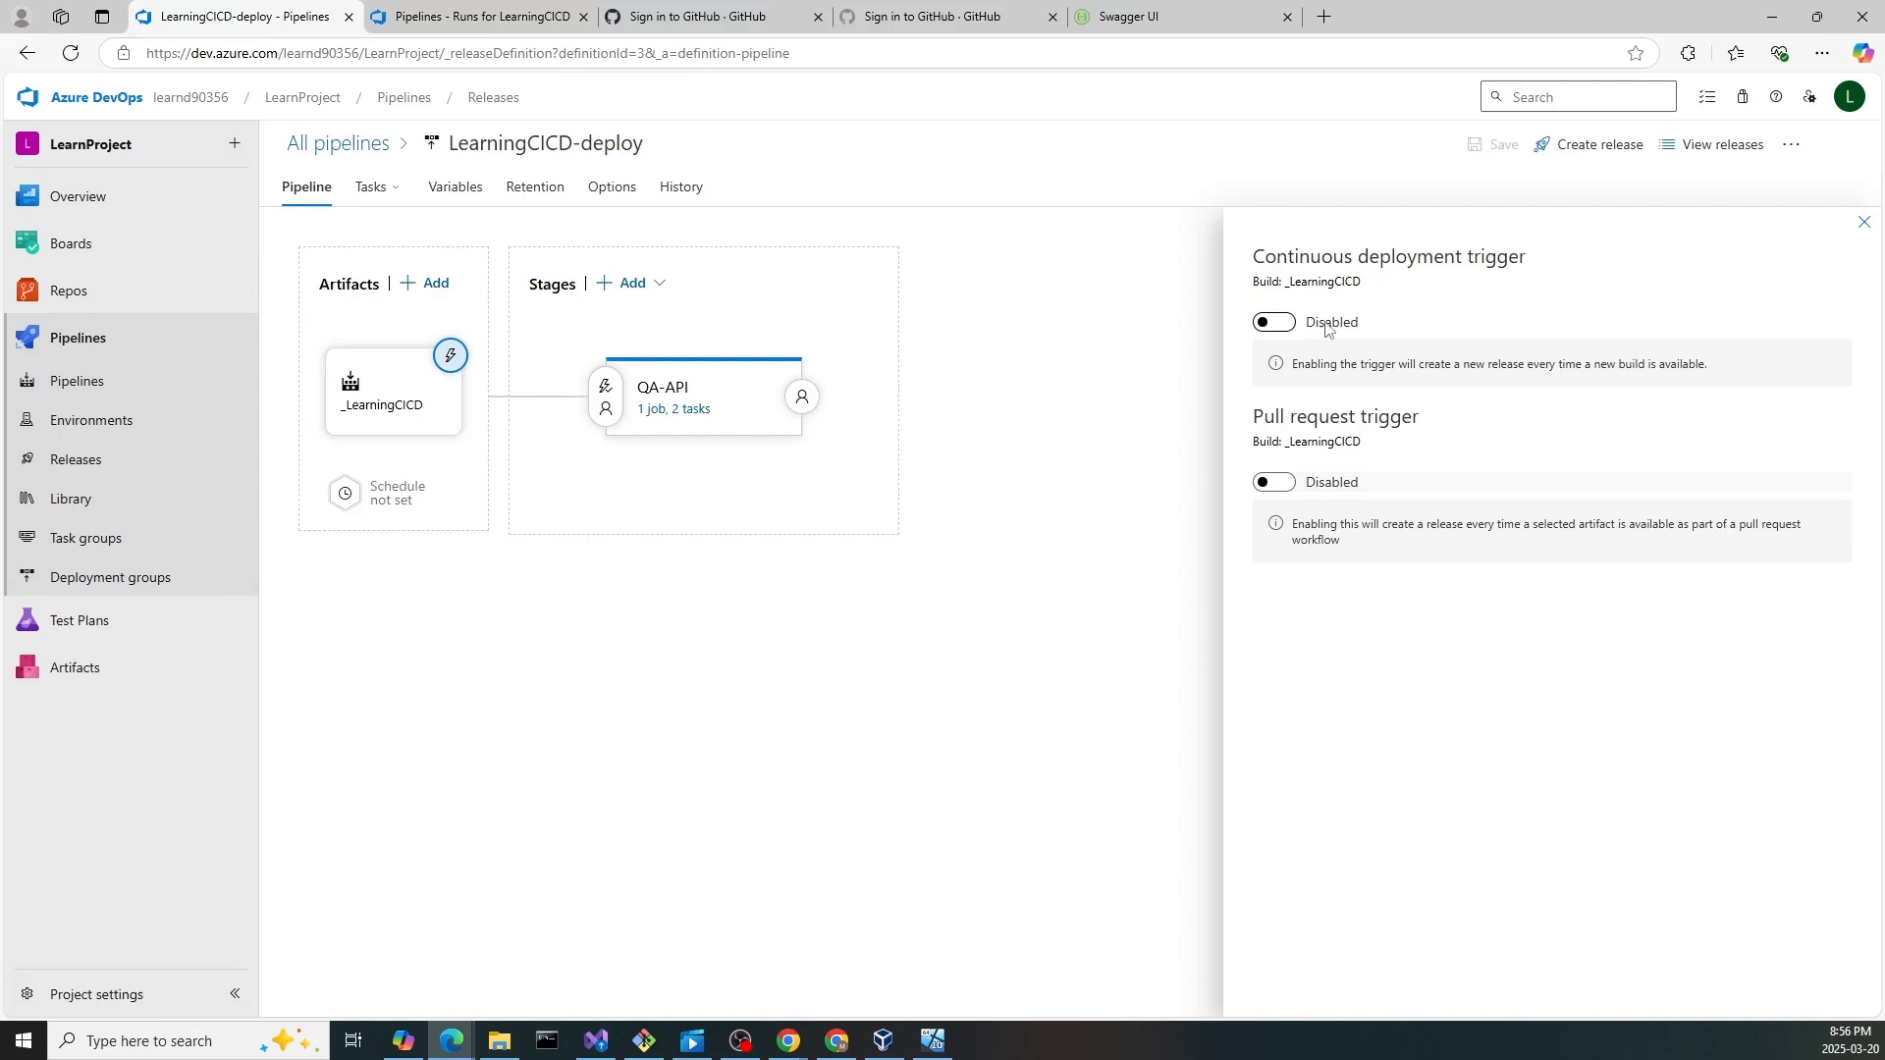
left_click(1292, 325)
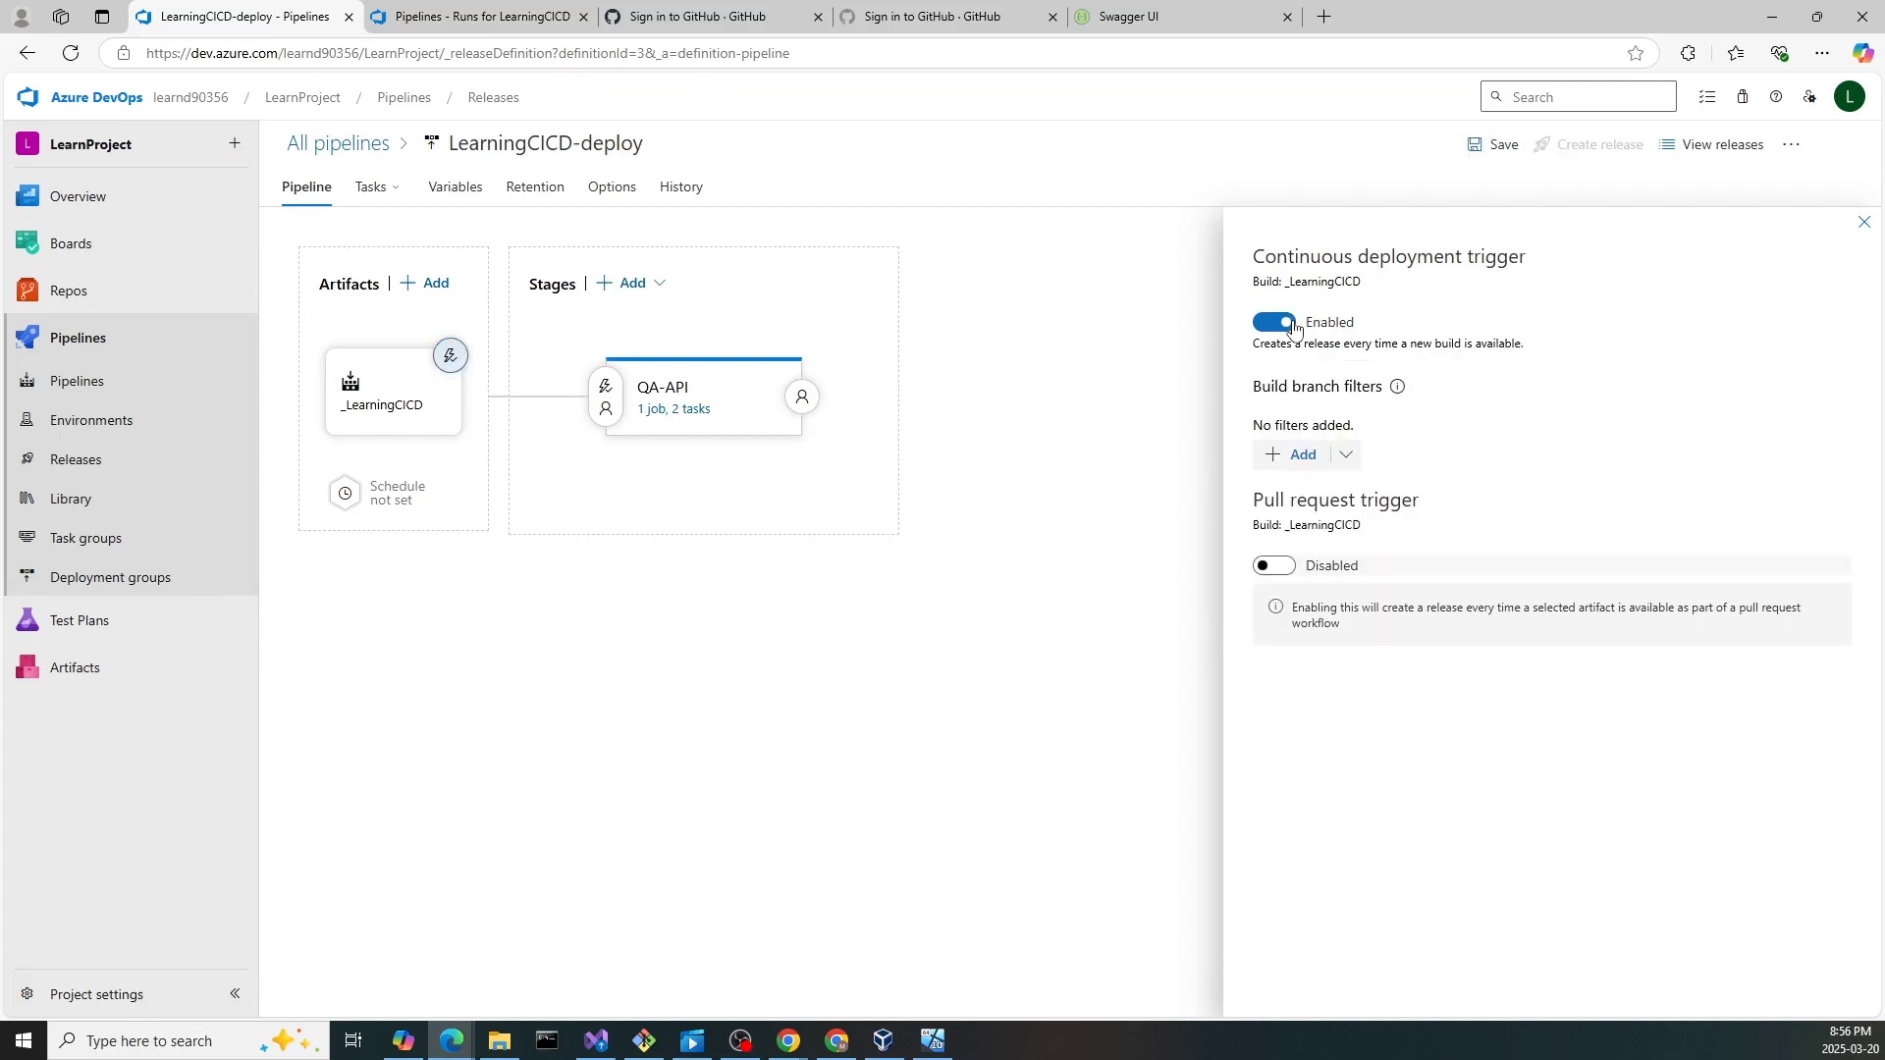
left_click(1345, 455)
left_click(1328, 490)
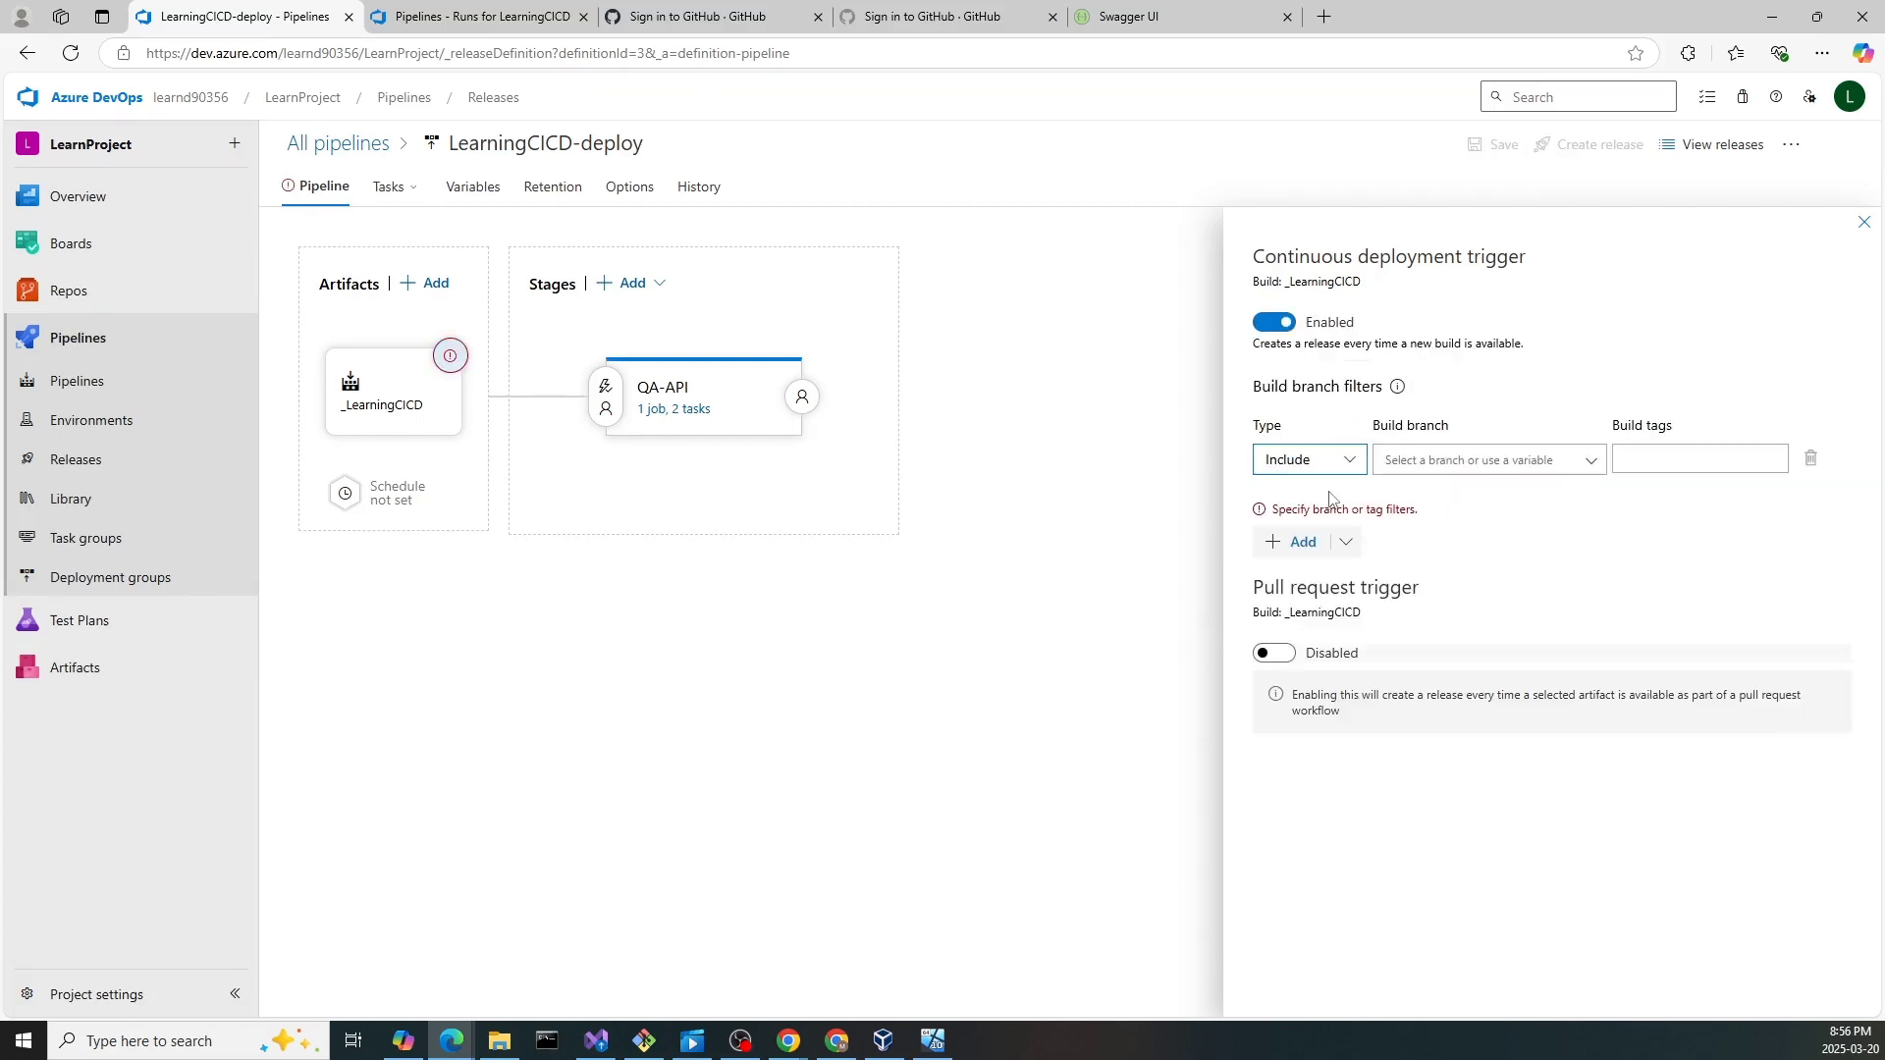
left_click(1413, 468)
type("QA")
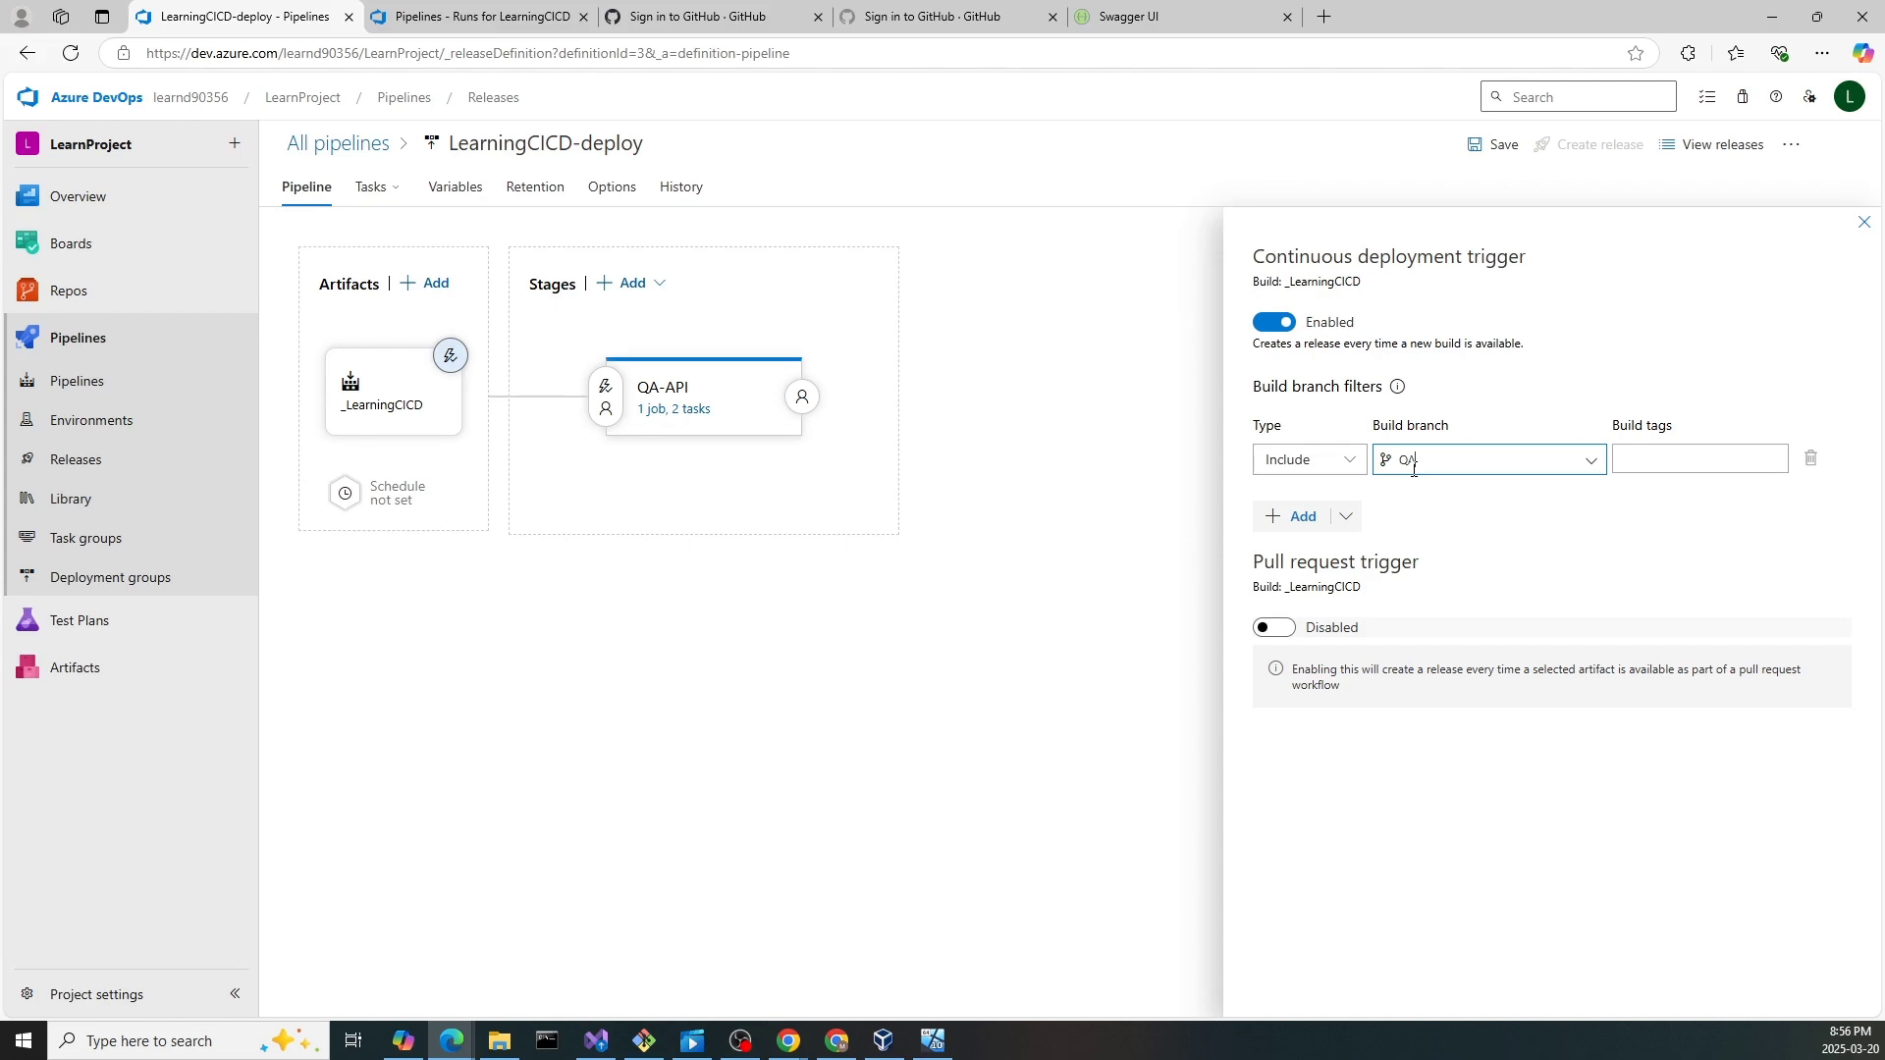
type("*")
left_click(1463, 526)
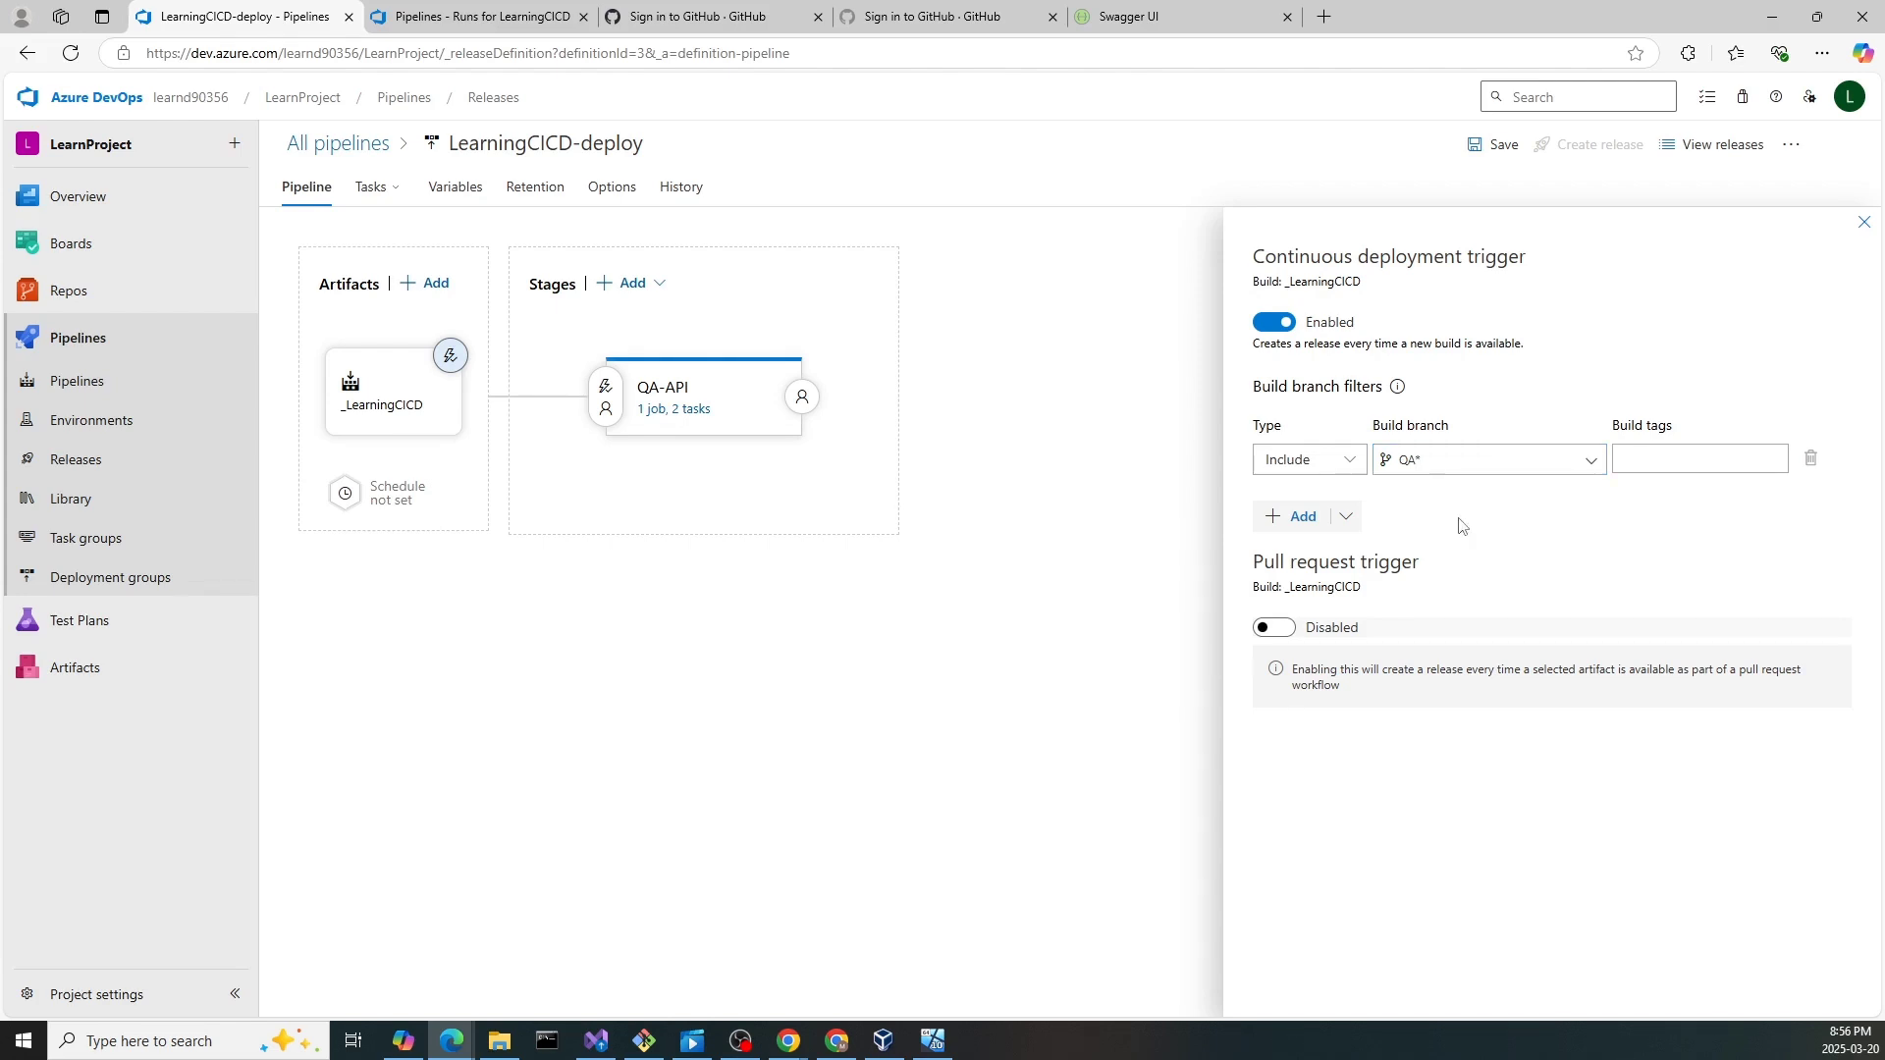
left_click(1862, 226)
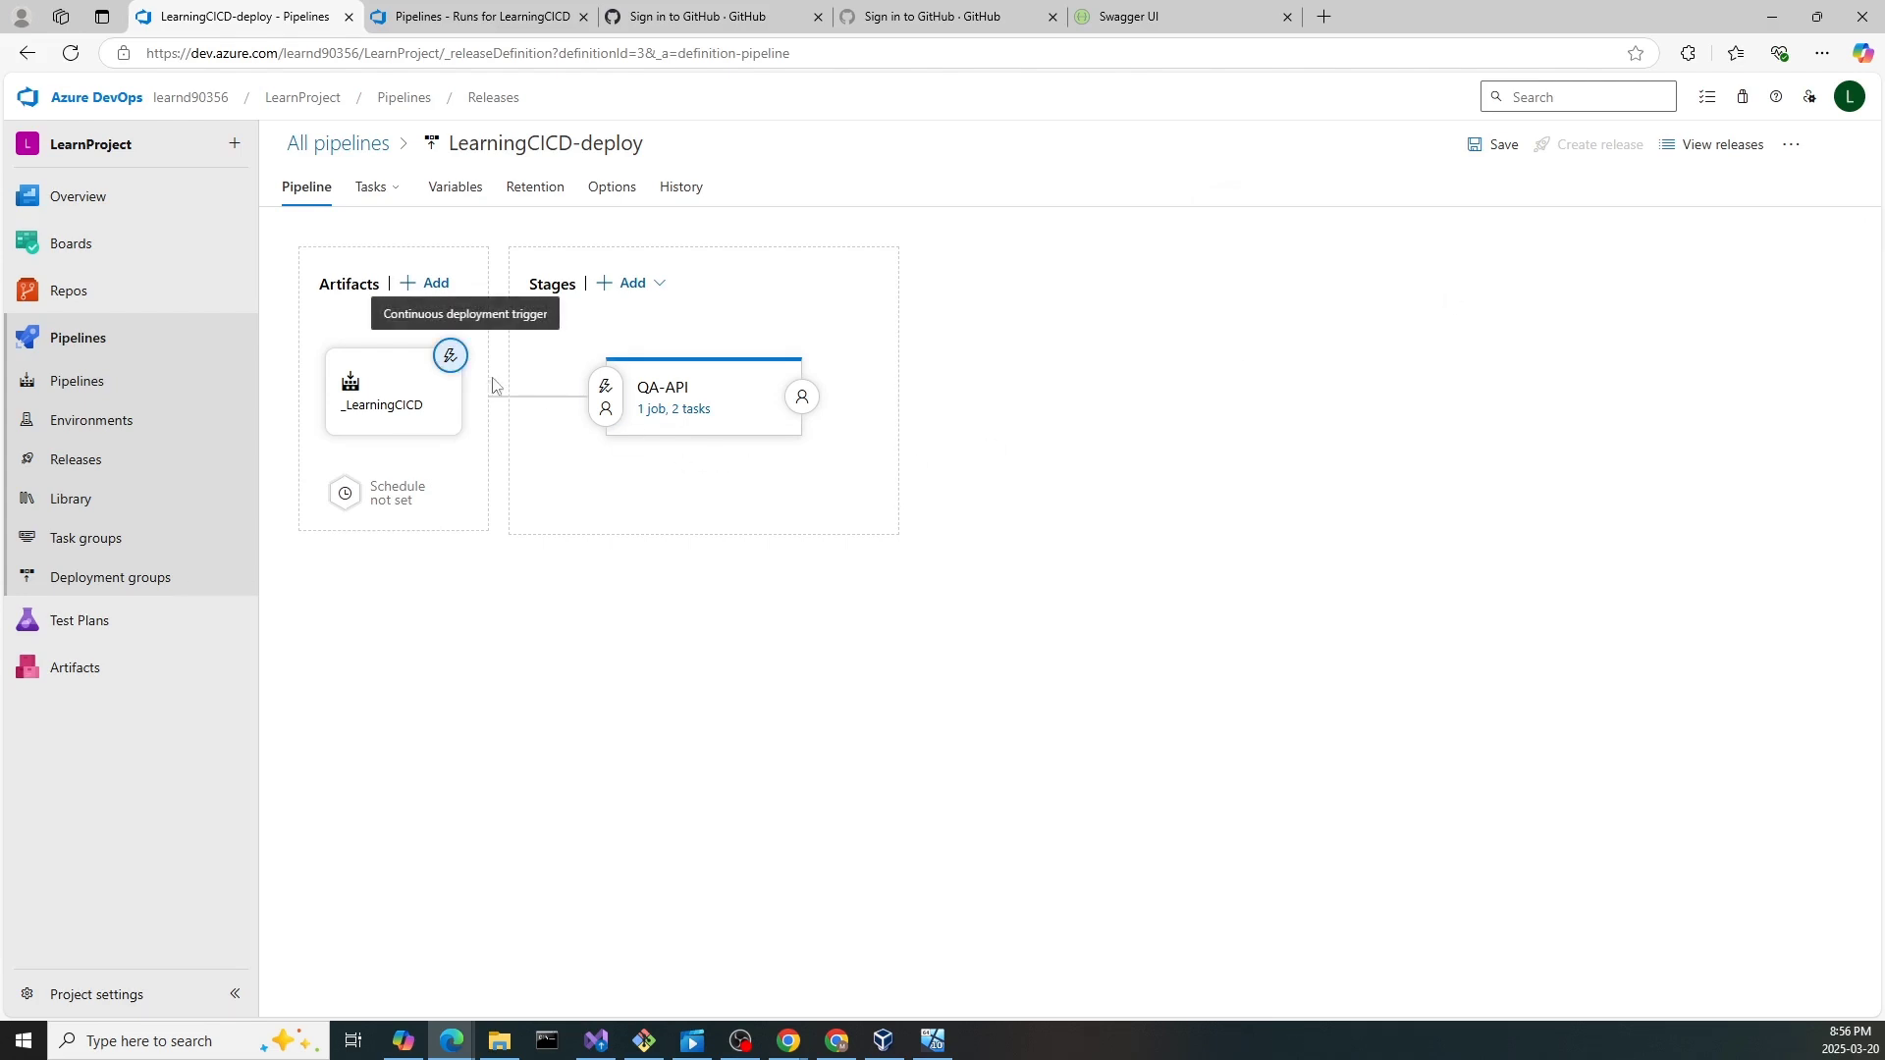
- Enable artifact filters in the QA-API stage's pre-deployment conditions and include _LearningCICD builds from branch QA*
left_click(609, 393)
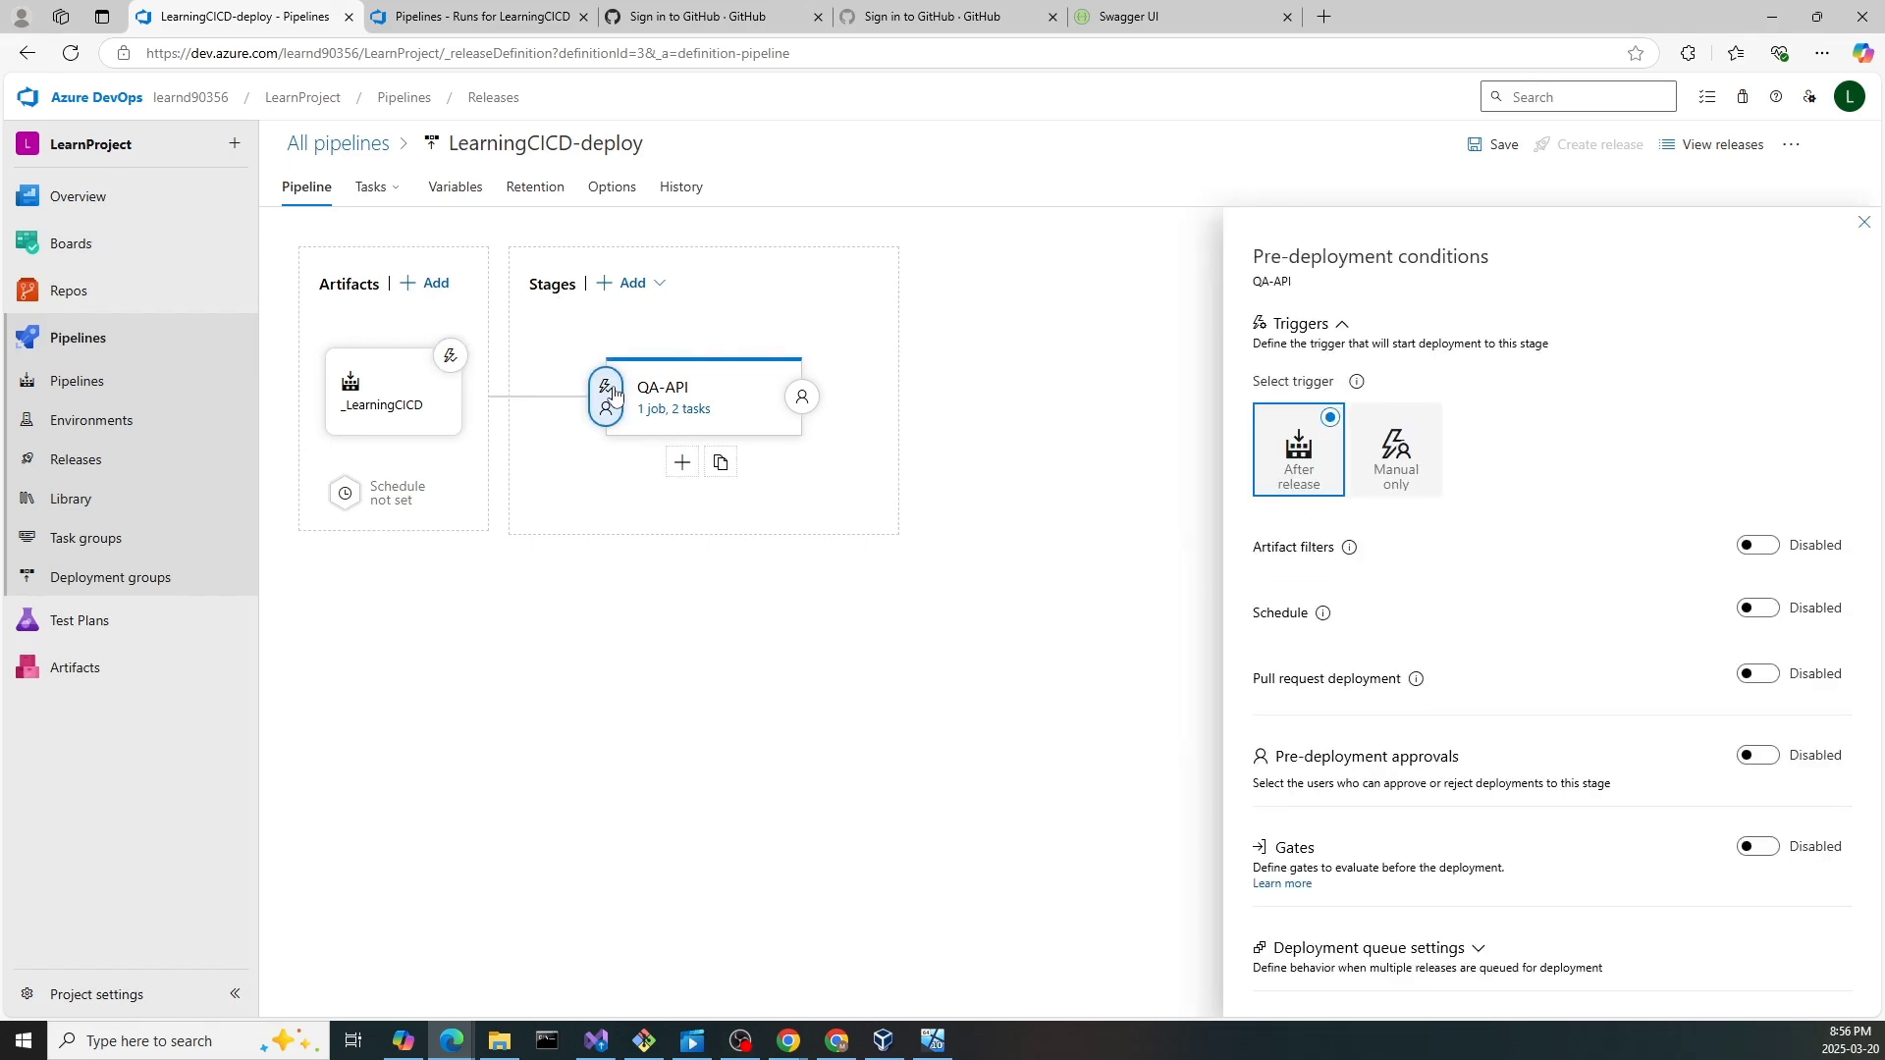
left_click(1757, 546)
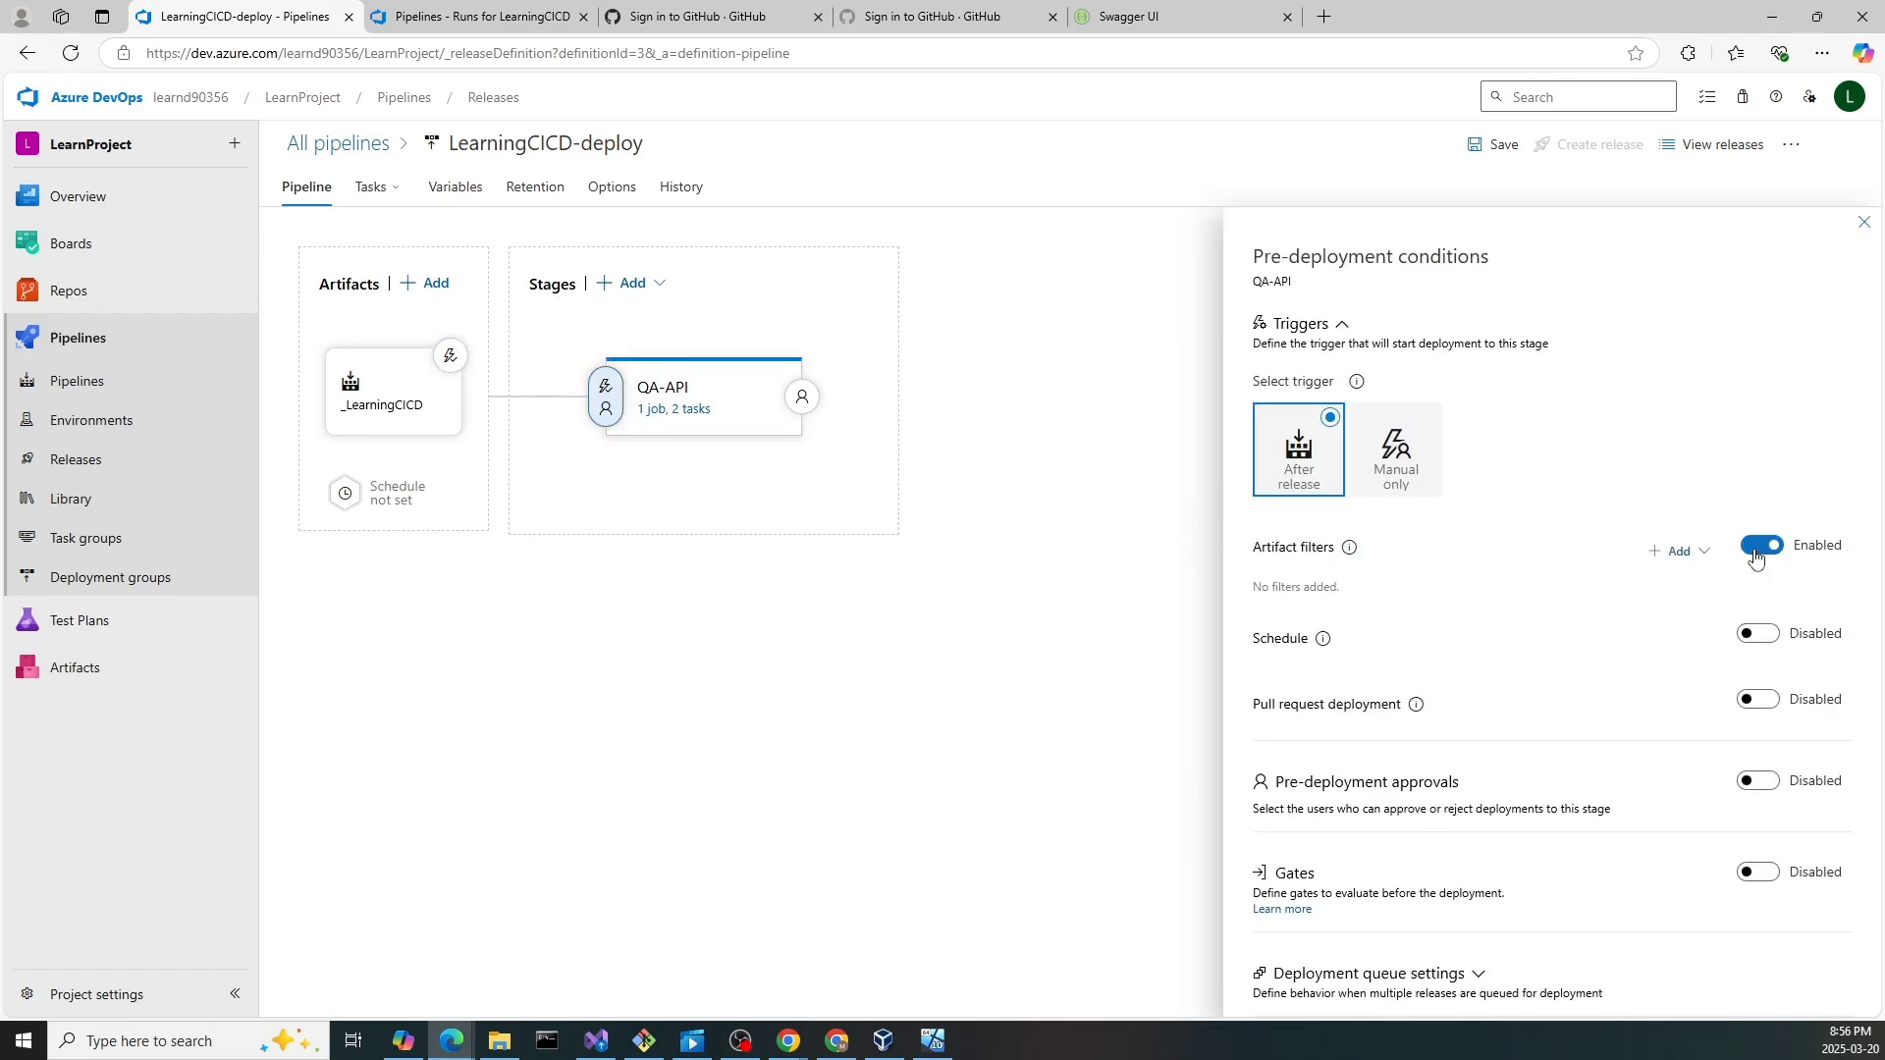
left_click(1715, 567)
left_click(1757, 615)
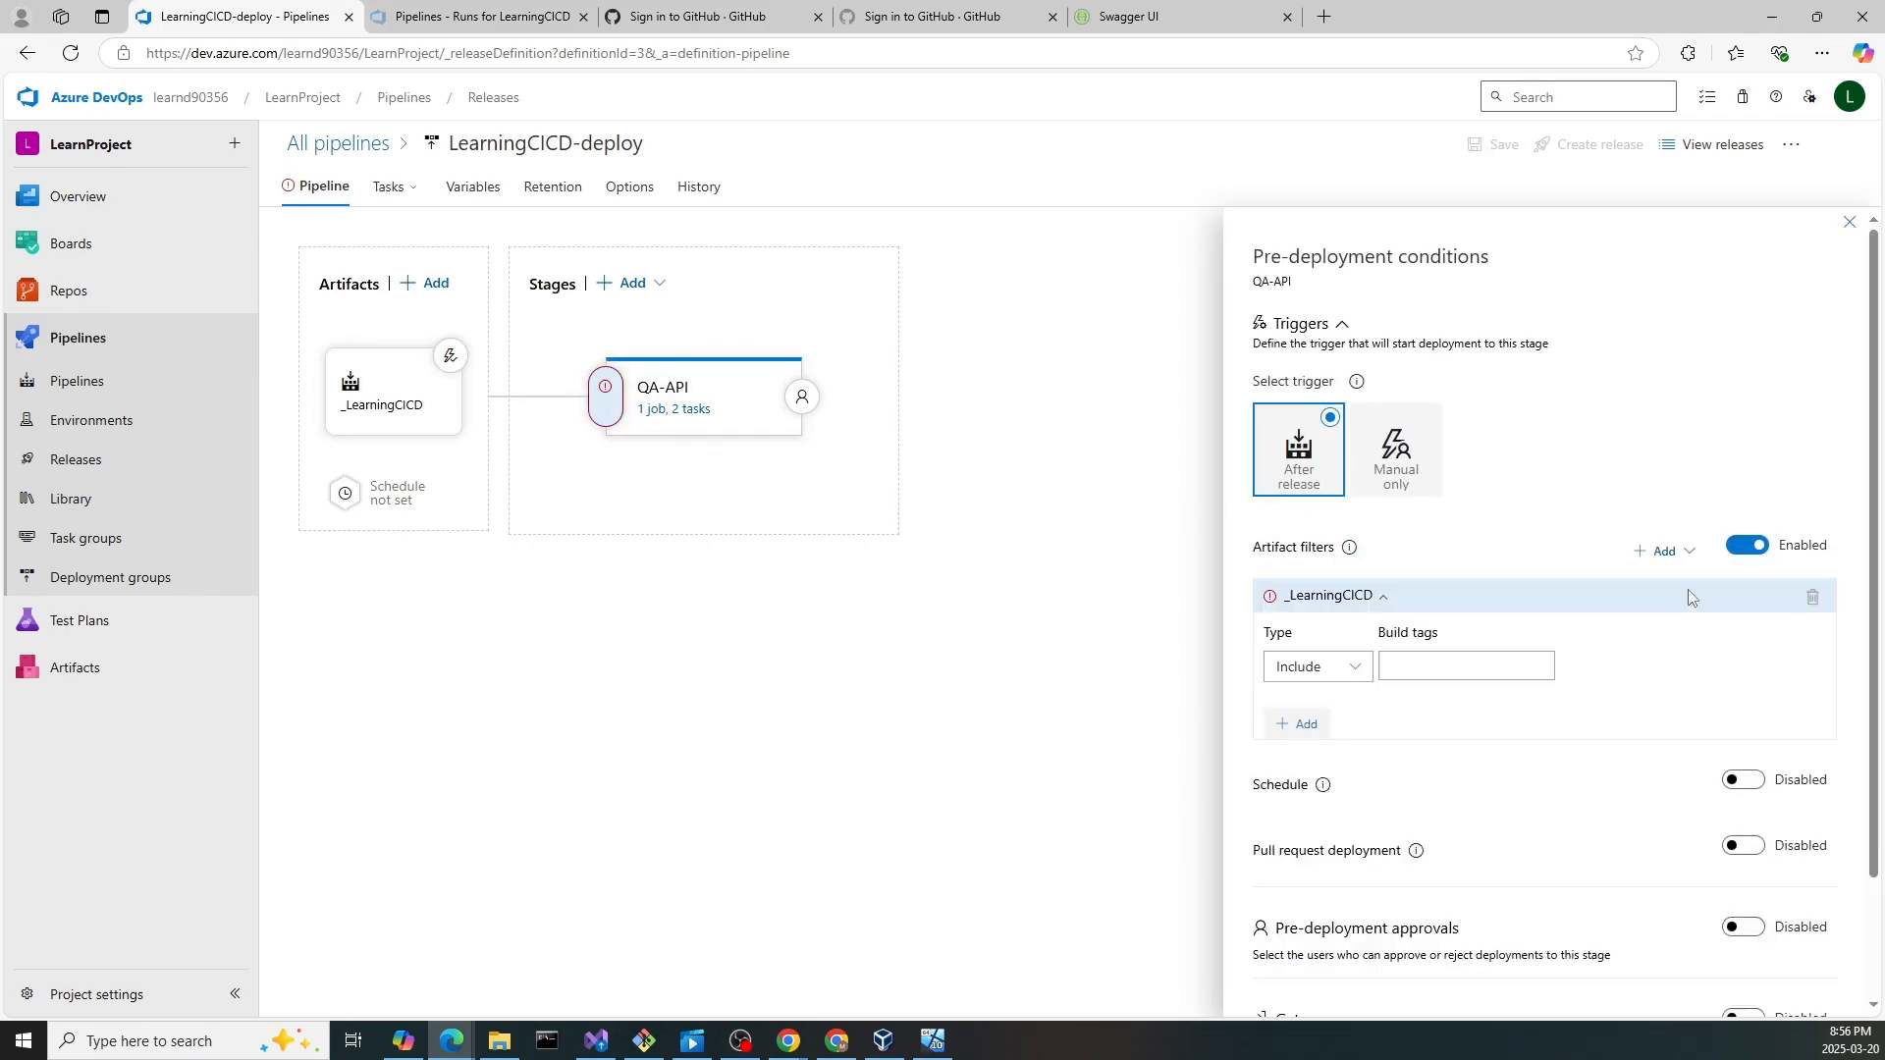
left_click(1506, 675)
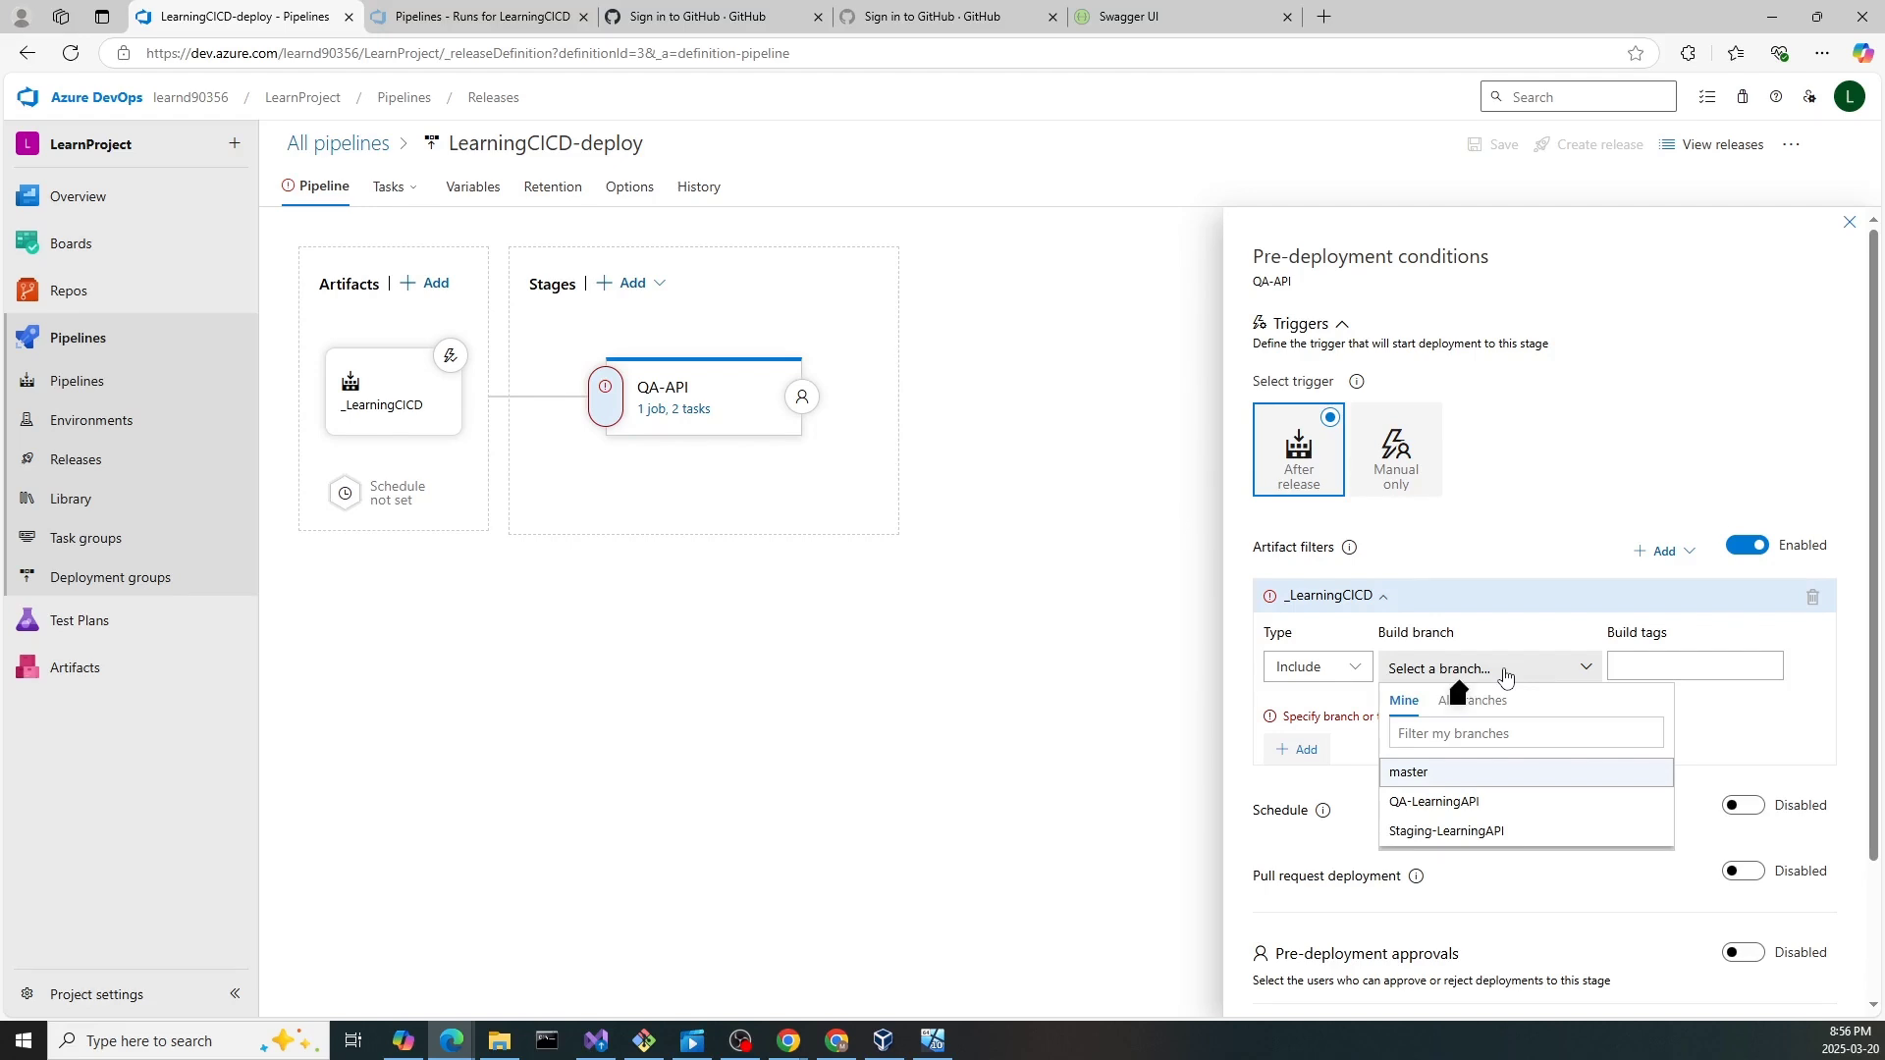
left_click(1451, 736)
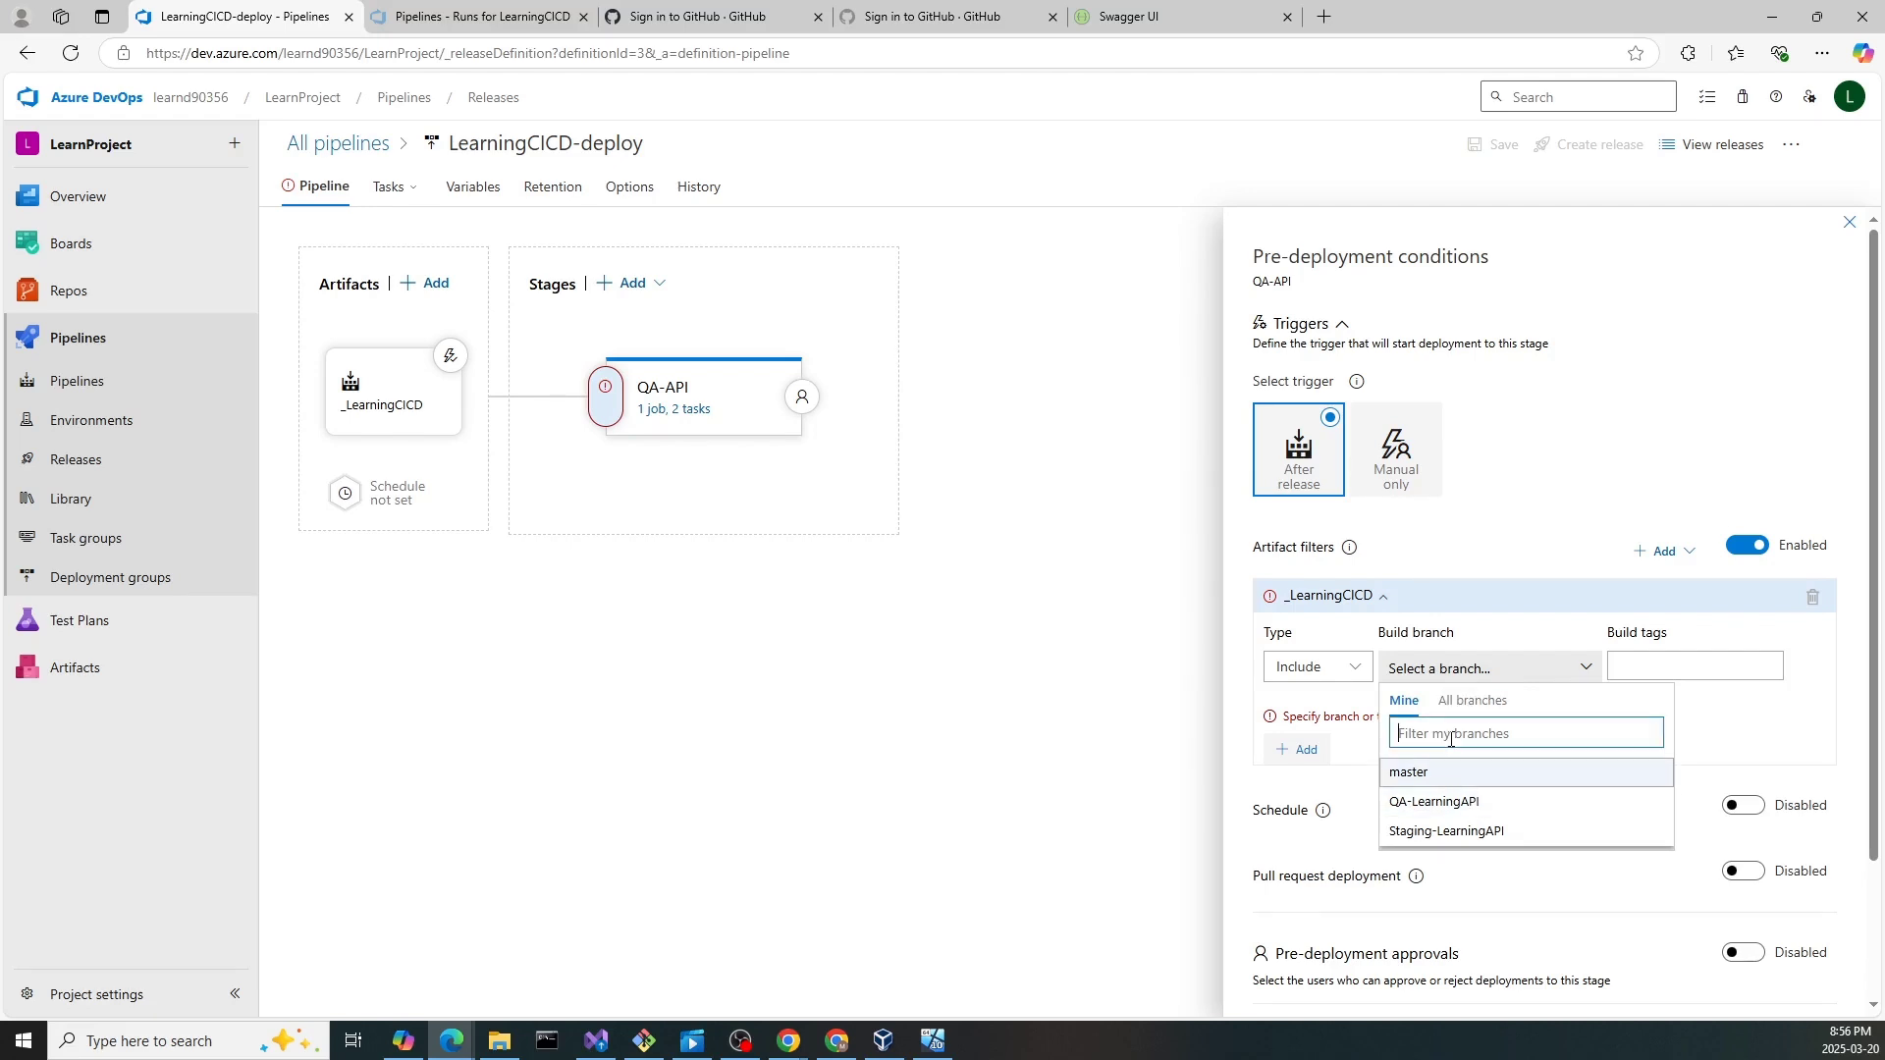
type("QA*")
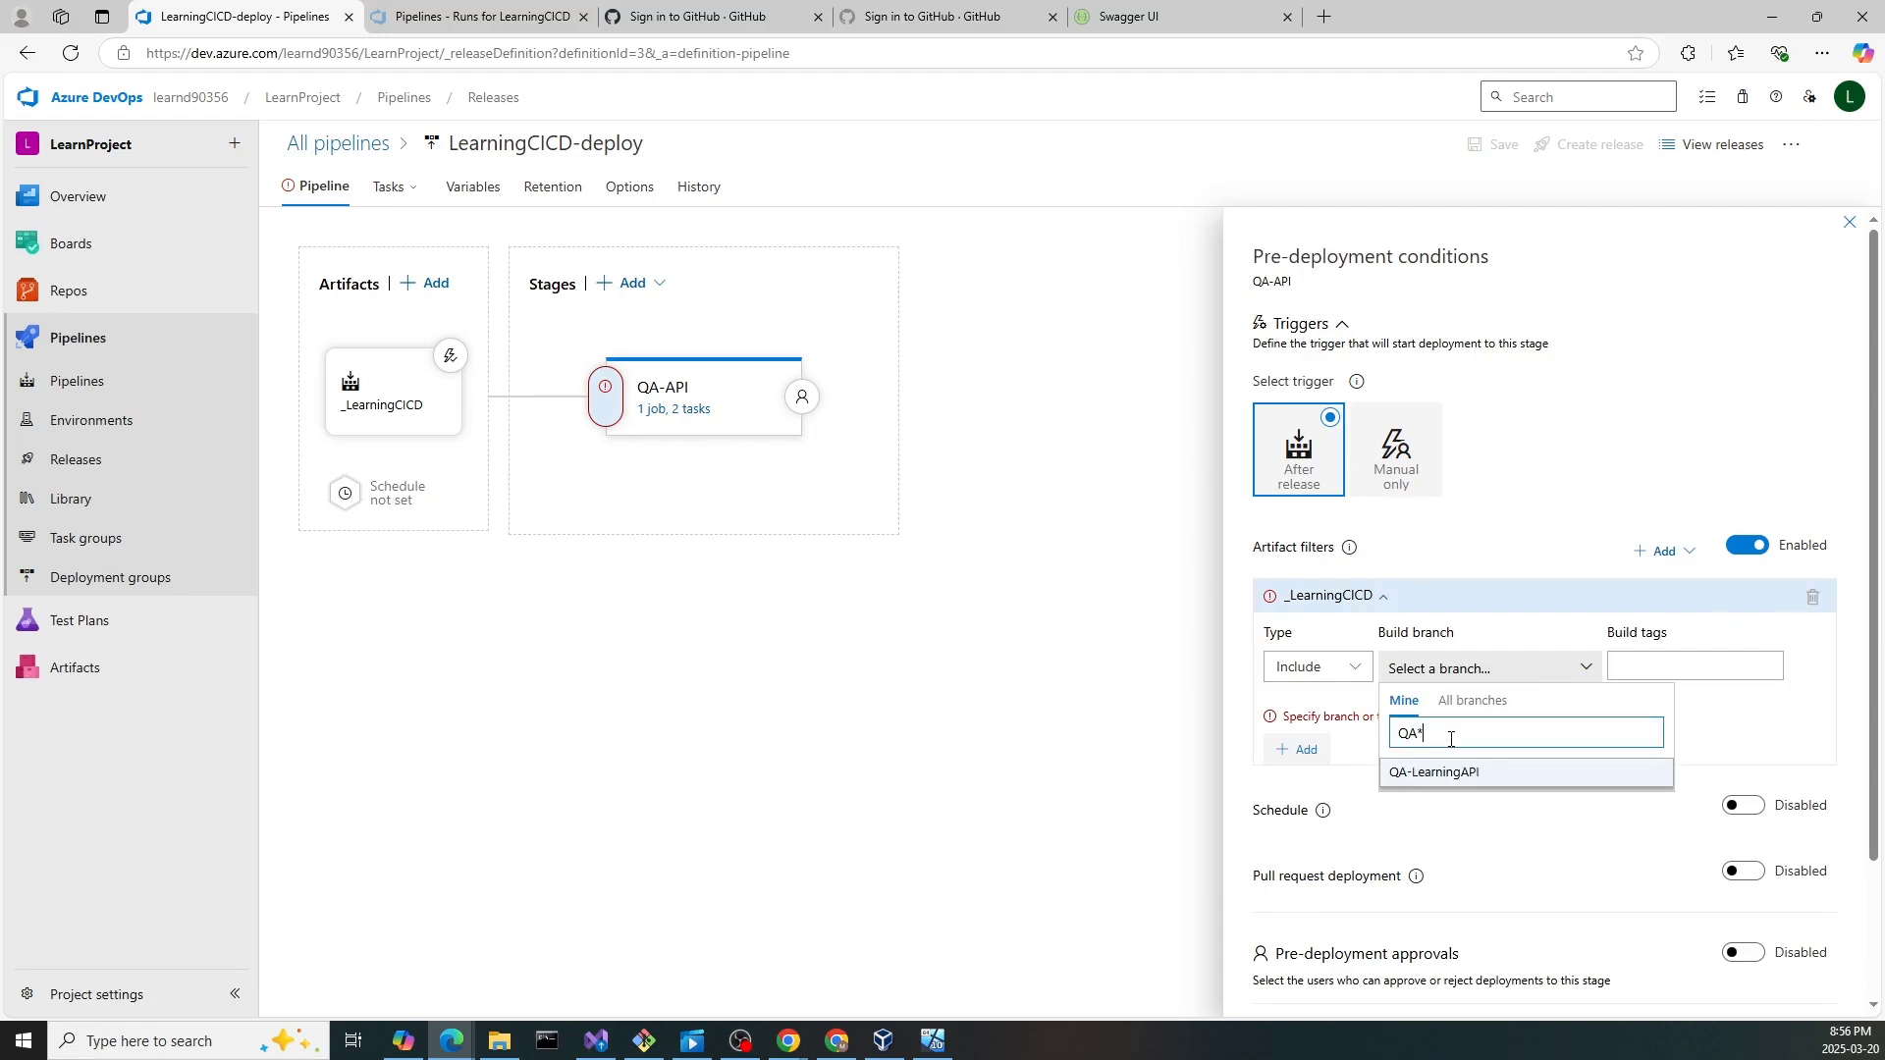
key("Return")
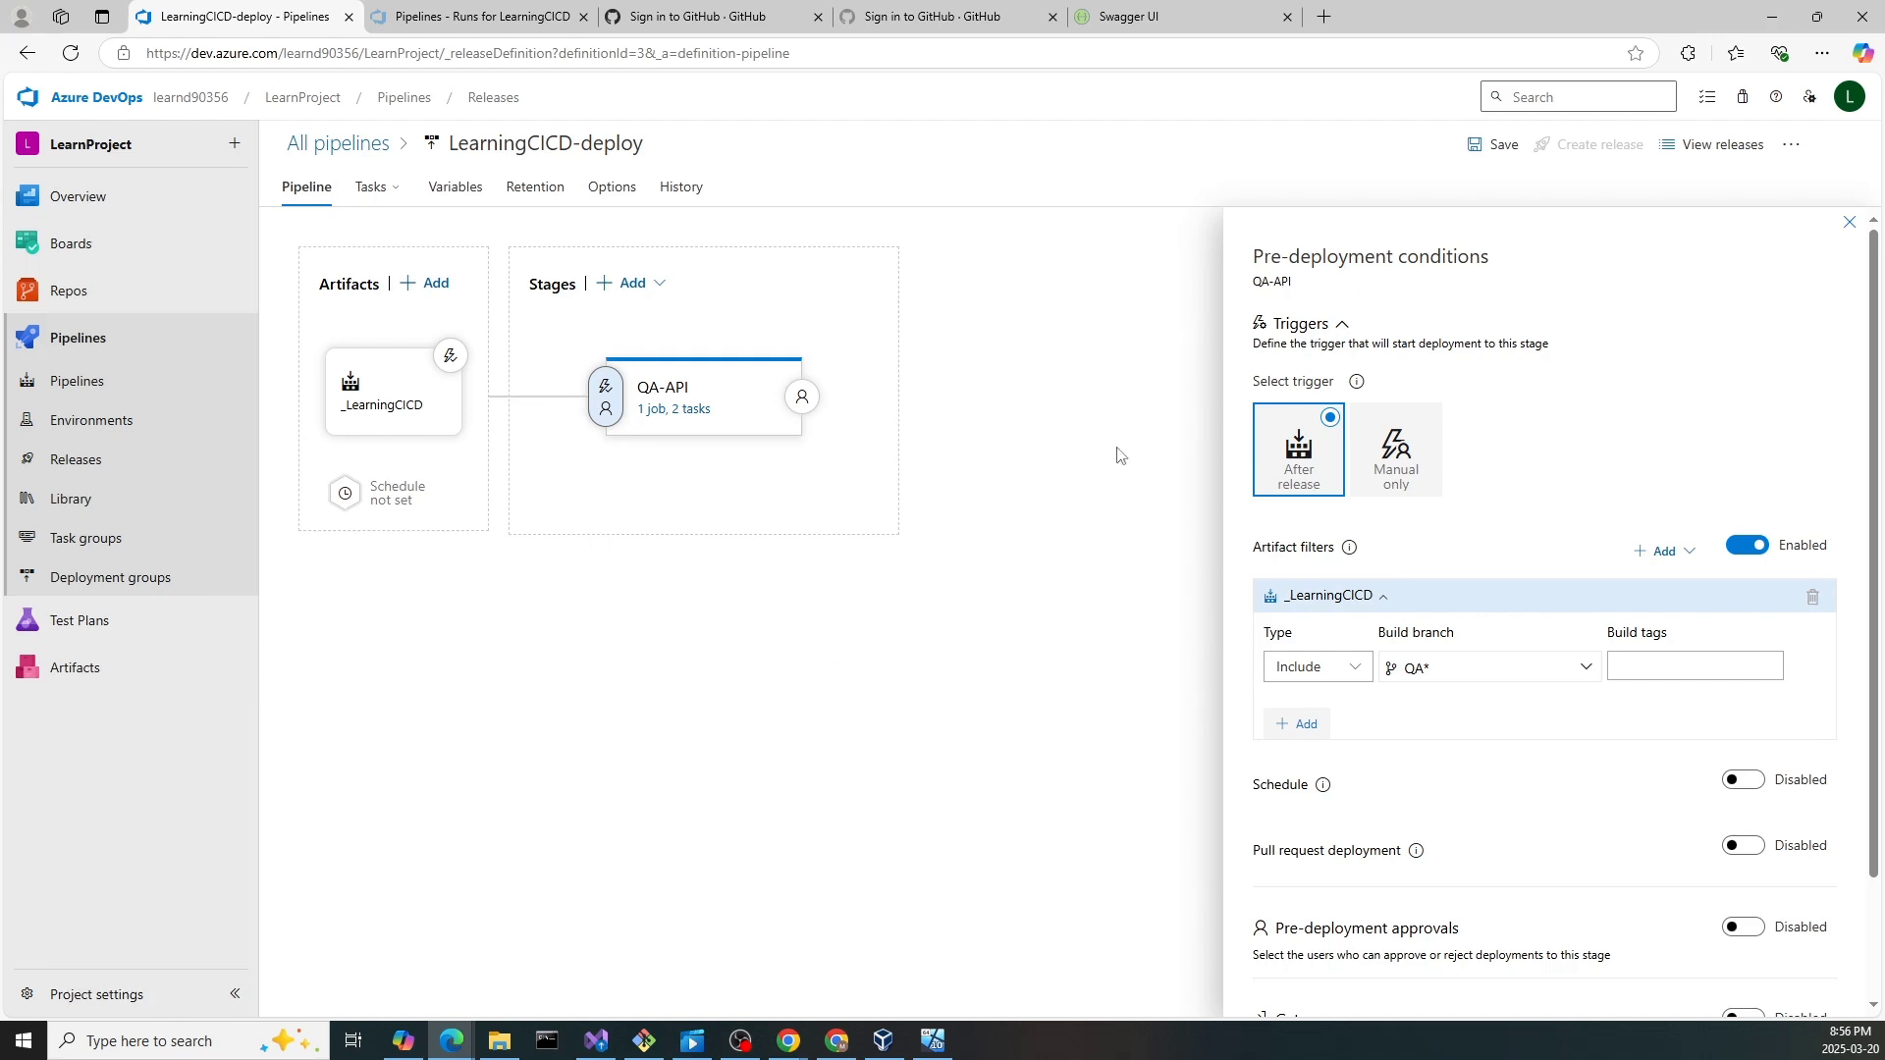
left_click(1850, 226)
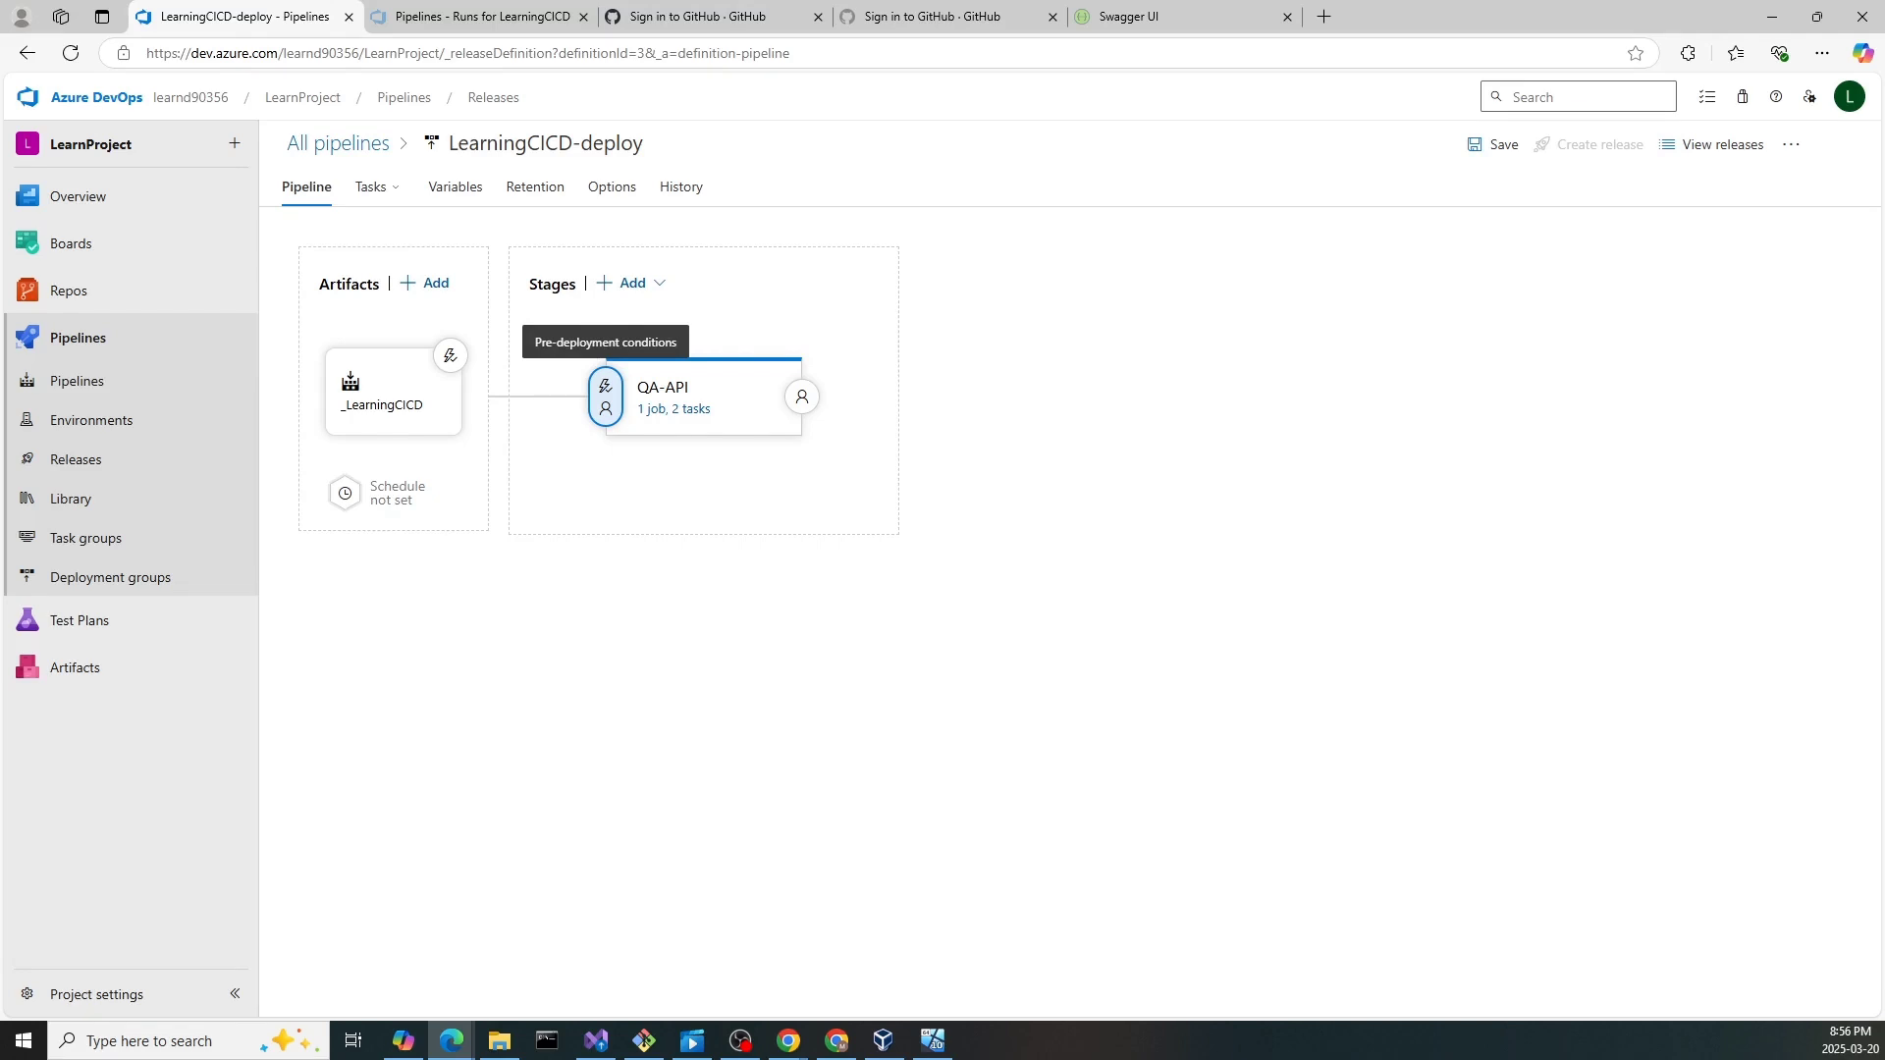
- Enable pre-deployment approvals for the QA-API stage and add the project owner's account as approver
left_click(605, 392)
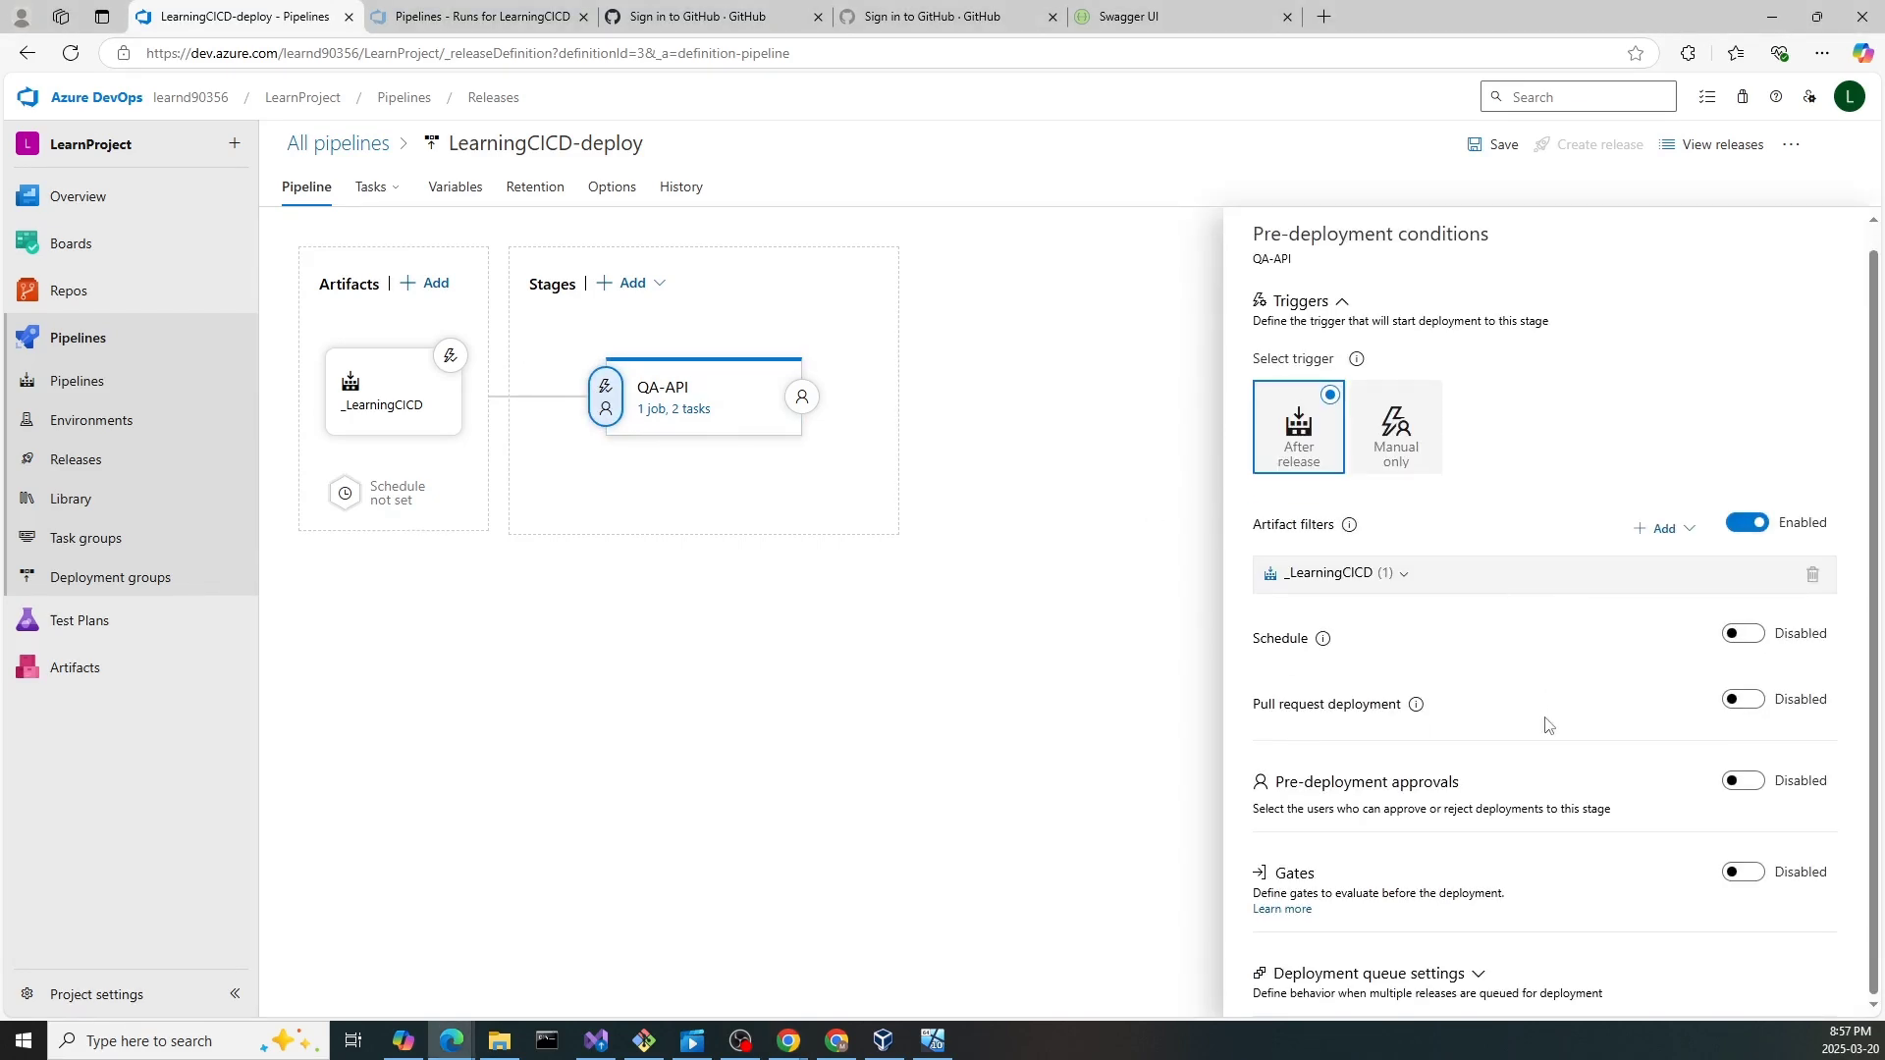
left_click(1743, 780)
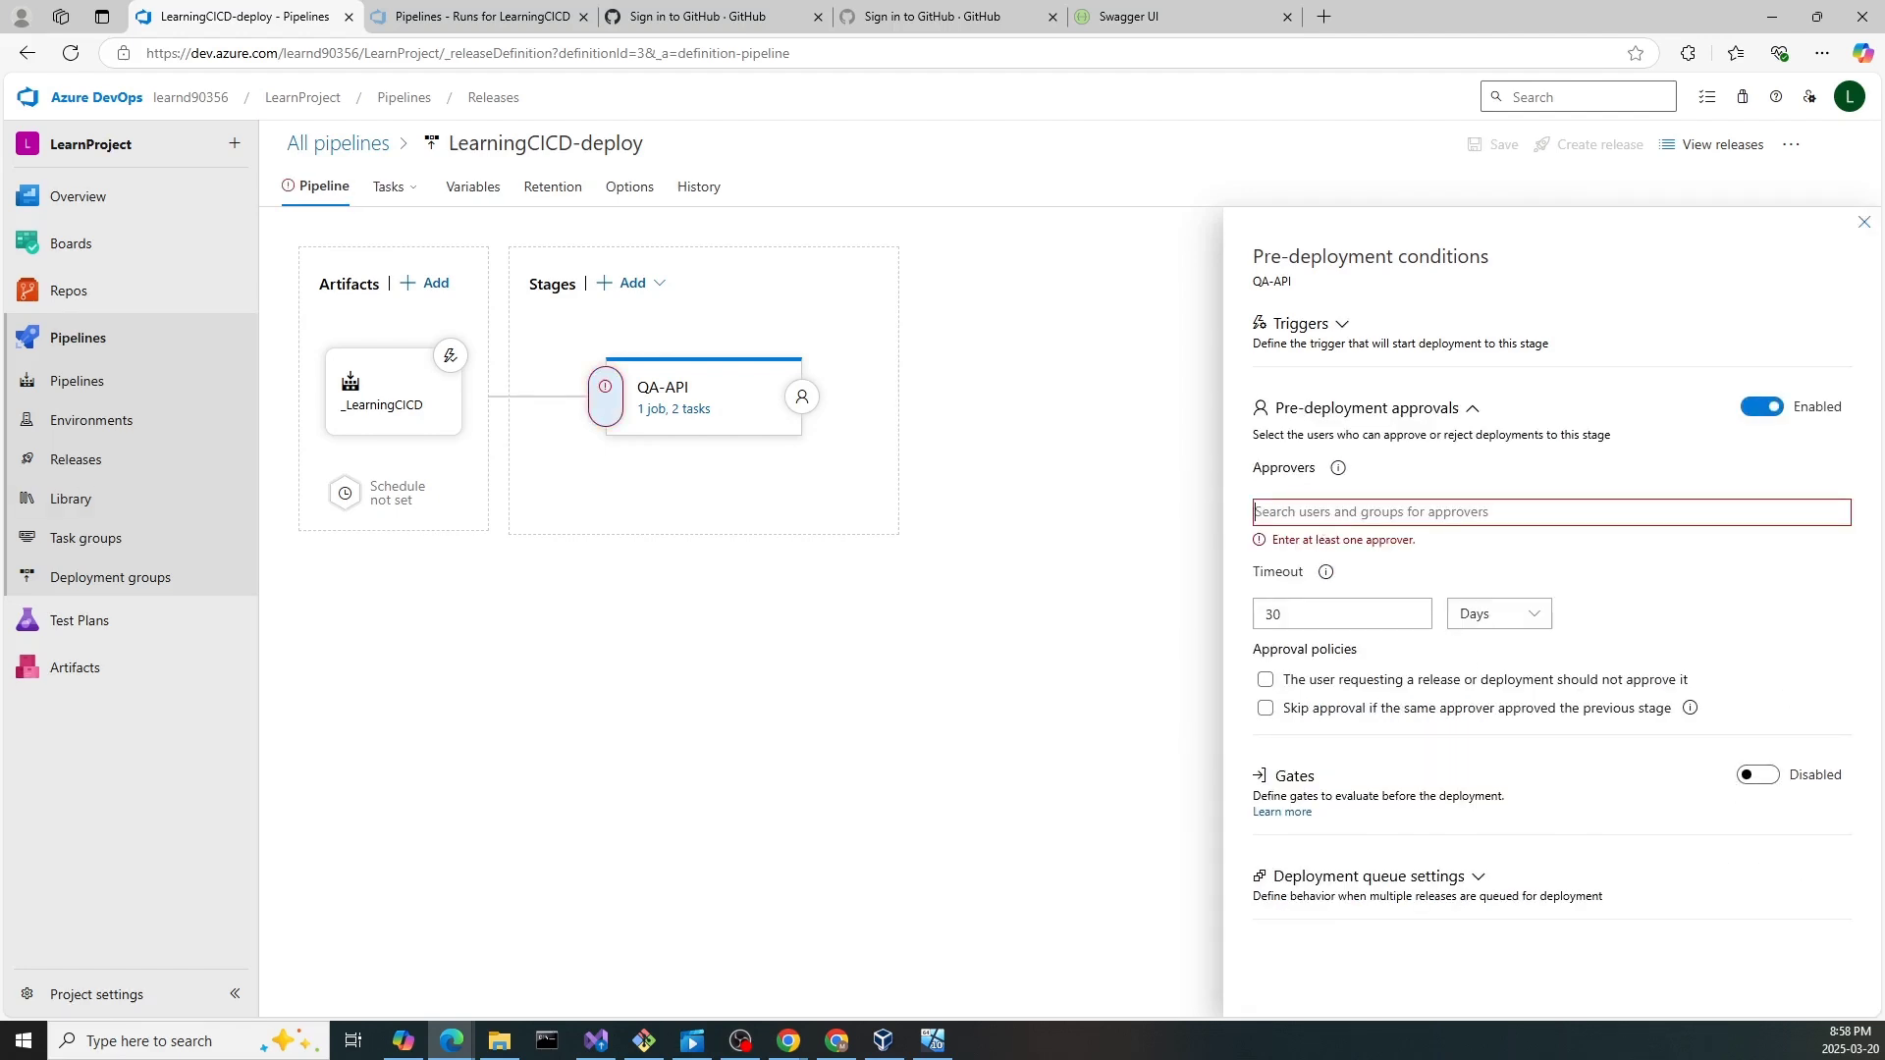
left_click(1321, 516)
type("lea")
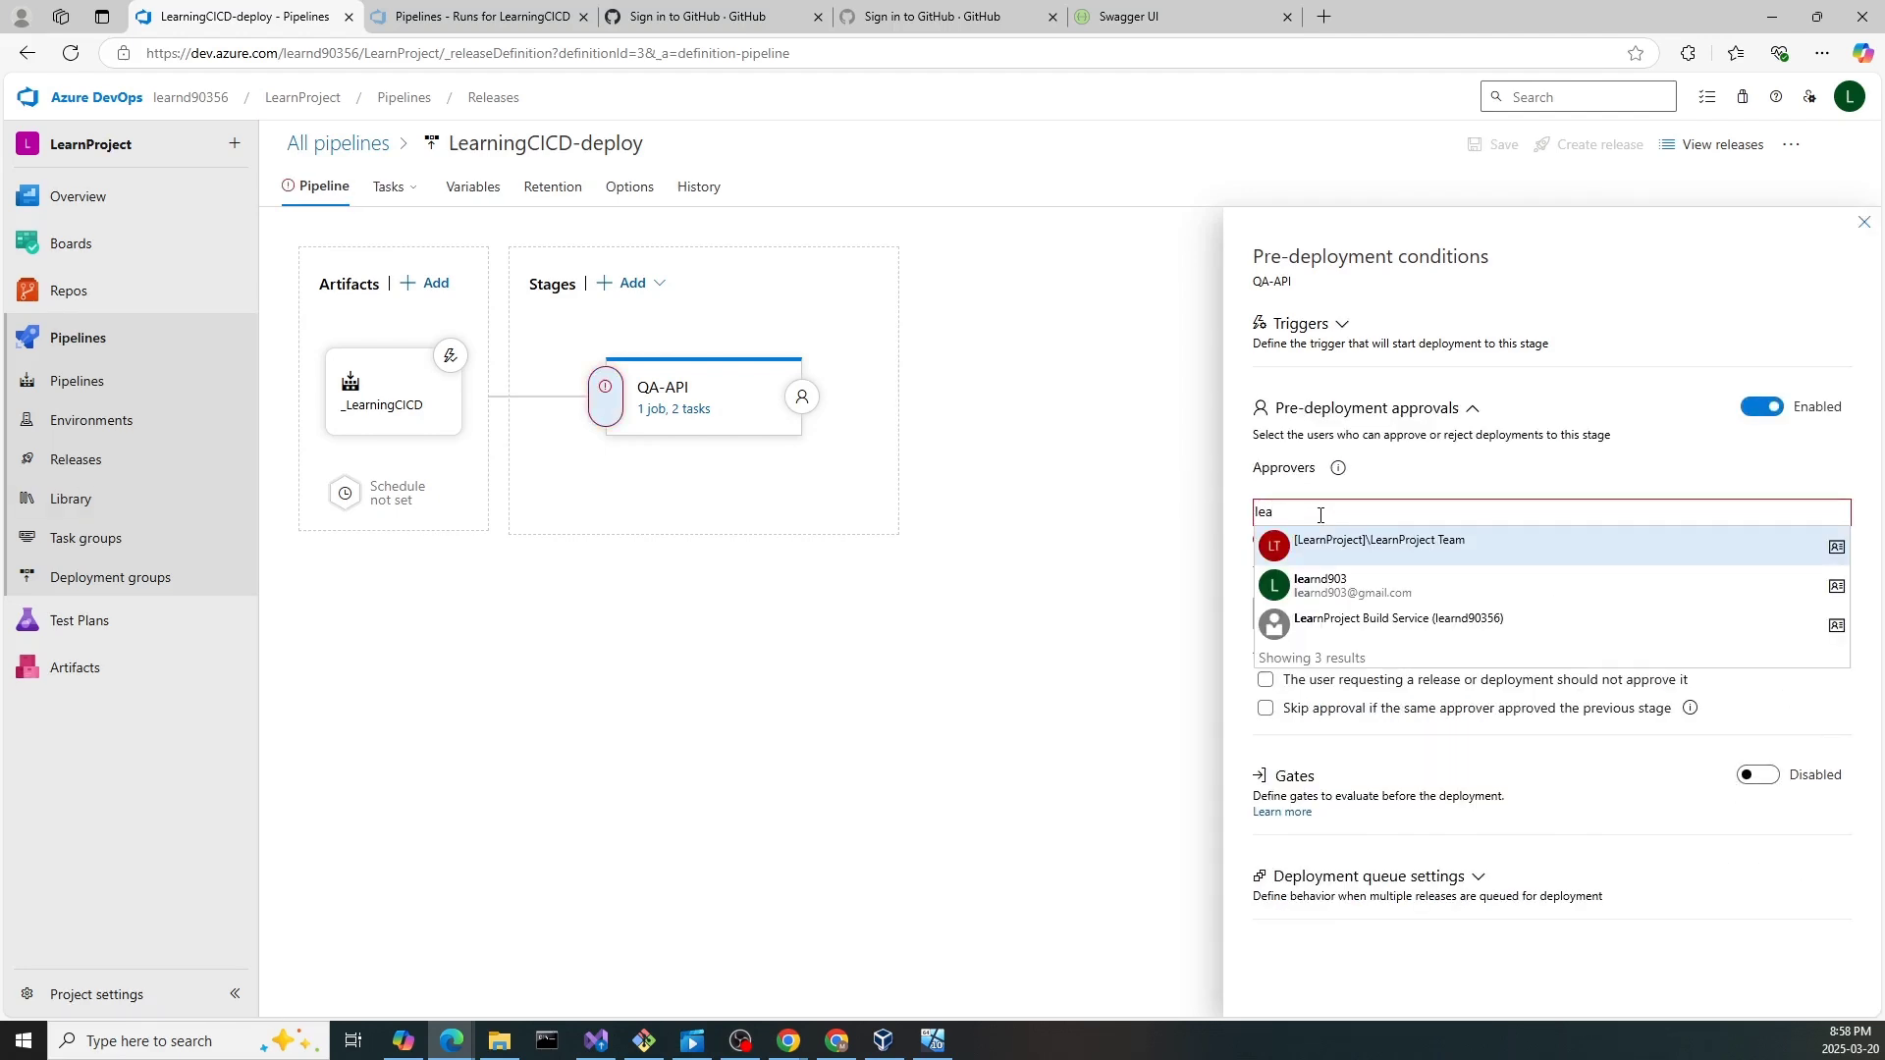
left_click(1330, 588)
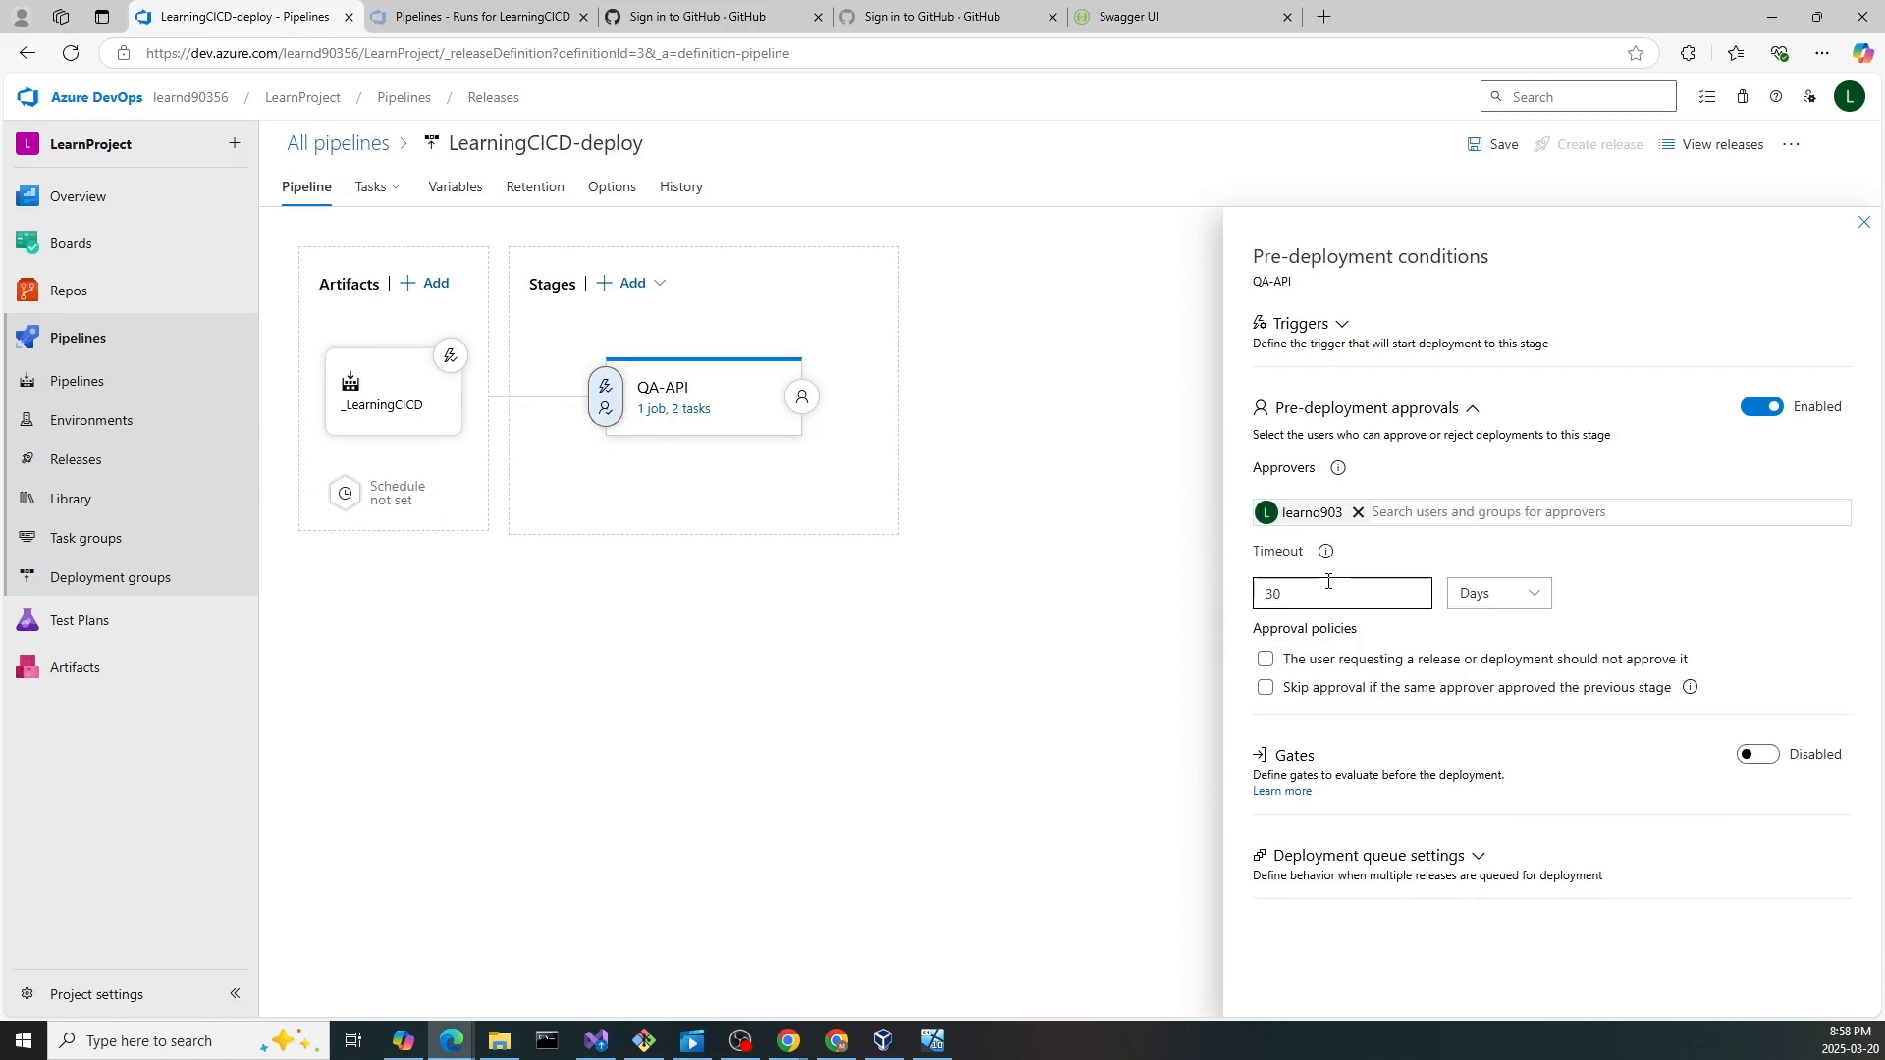
left_click(1864, 224)
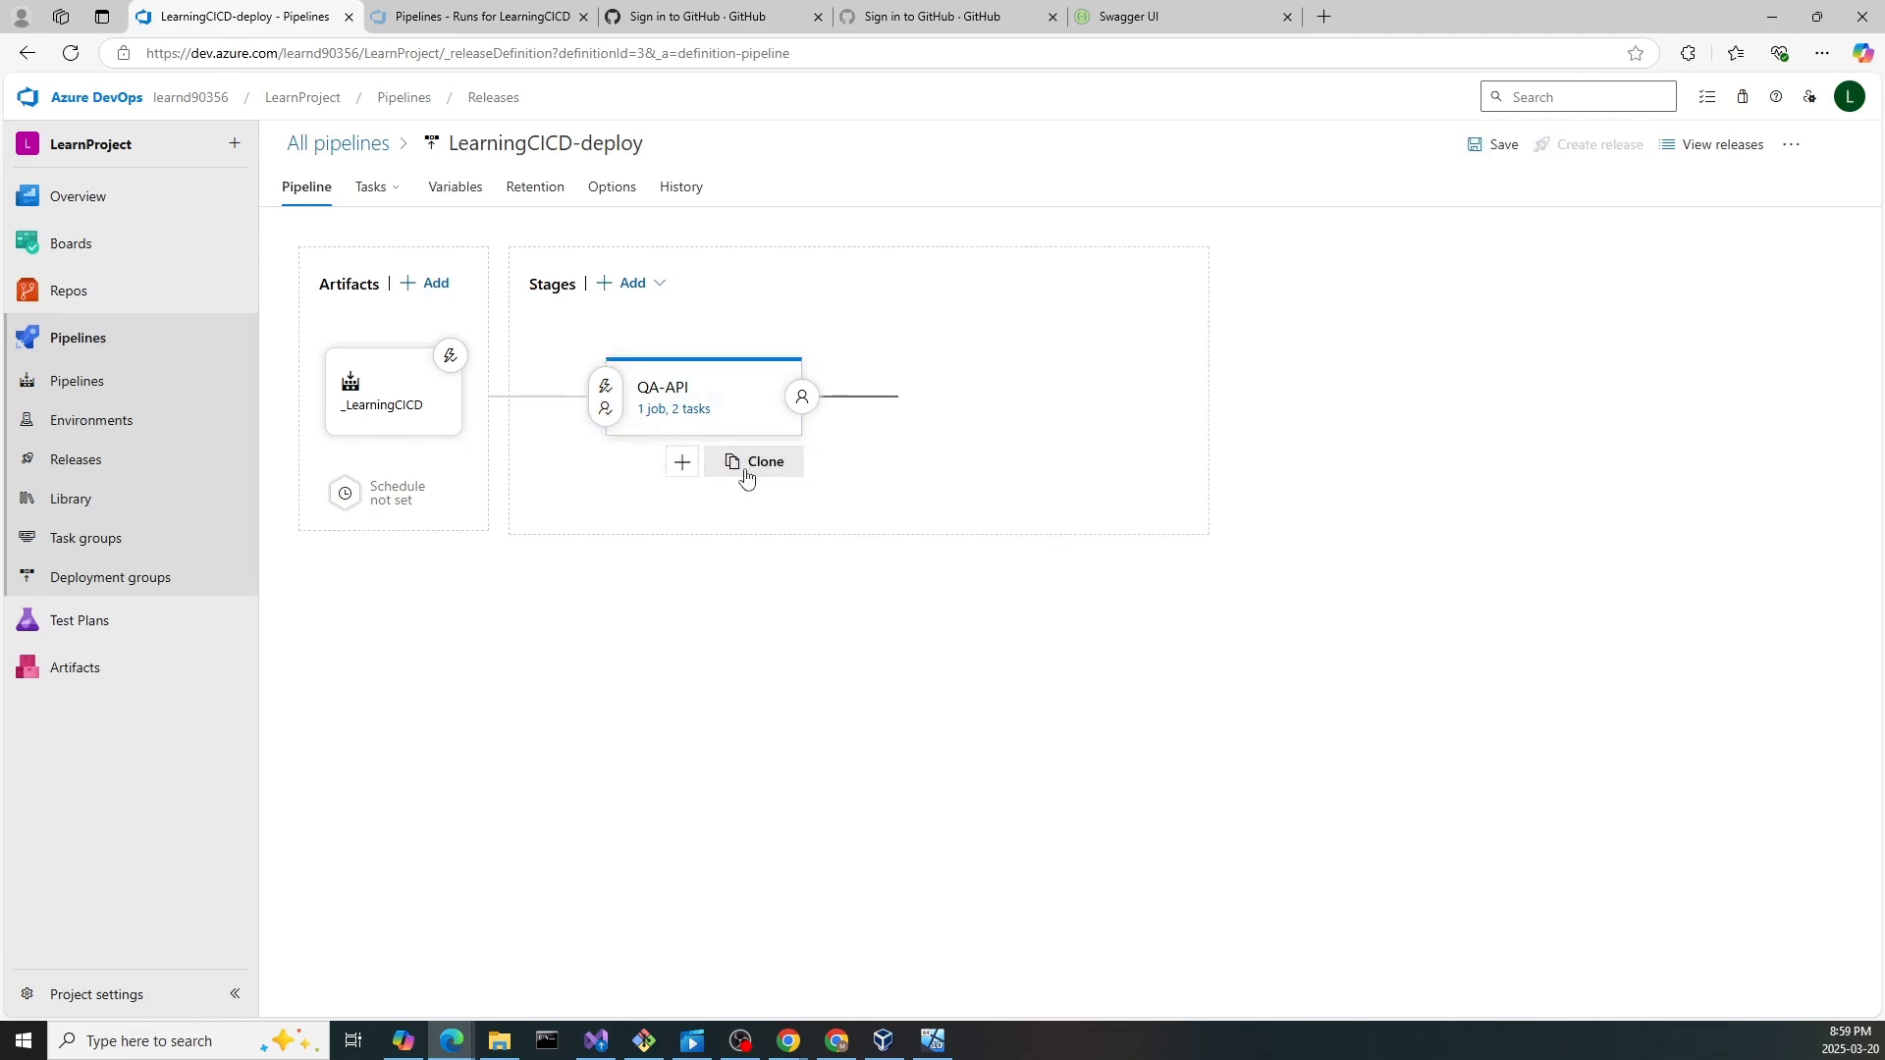
- Clone the QA-API stage and add an artifact filter to the copy that includes _LearningCICD builds from branch Staging*
left_click(764, 479)
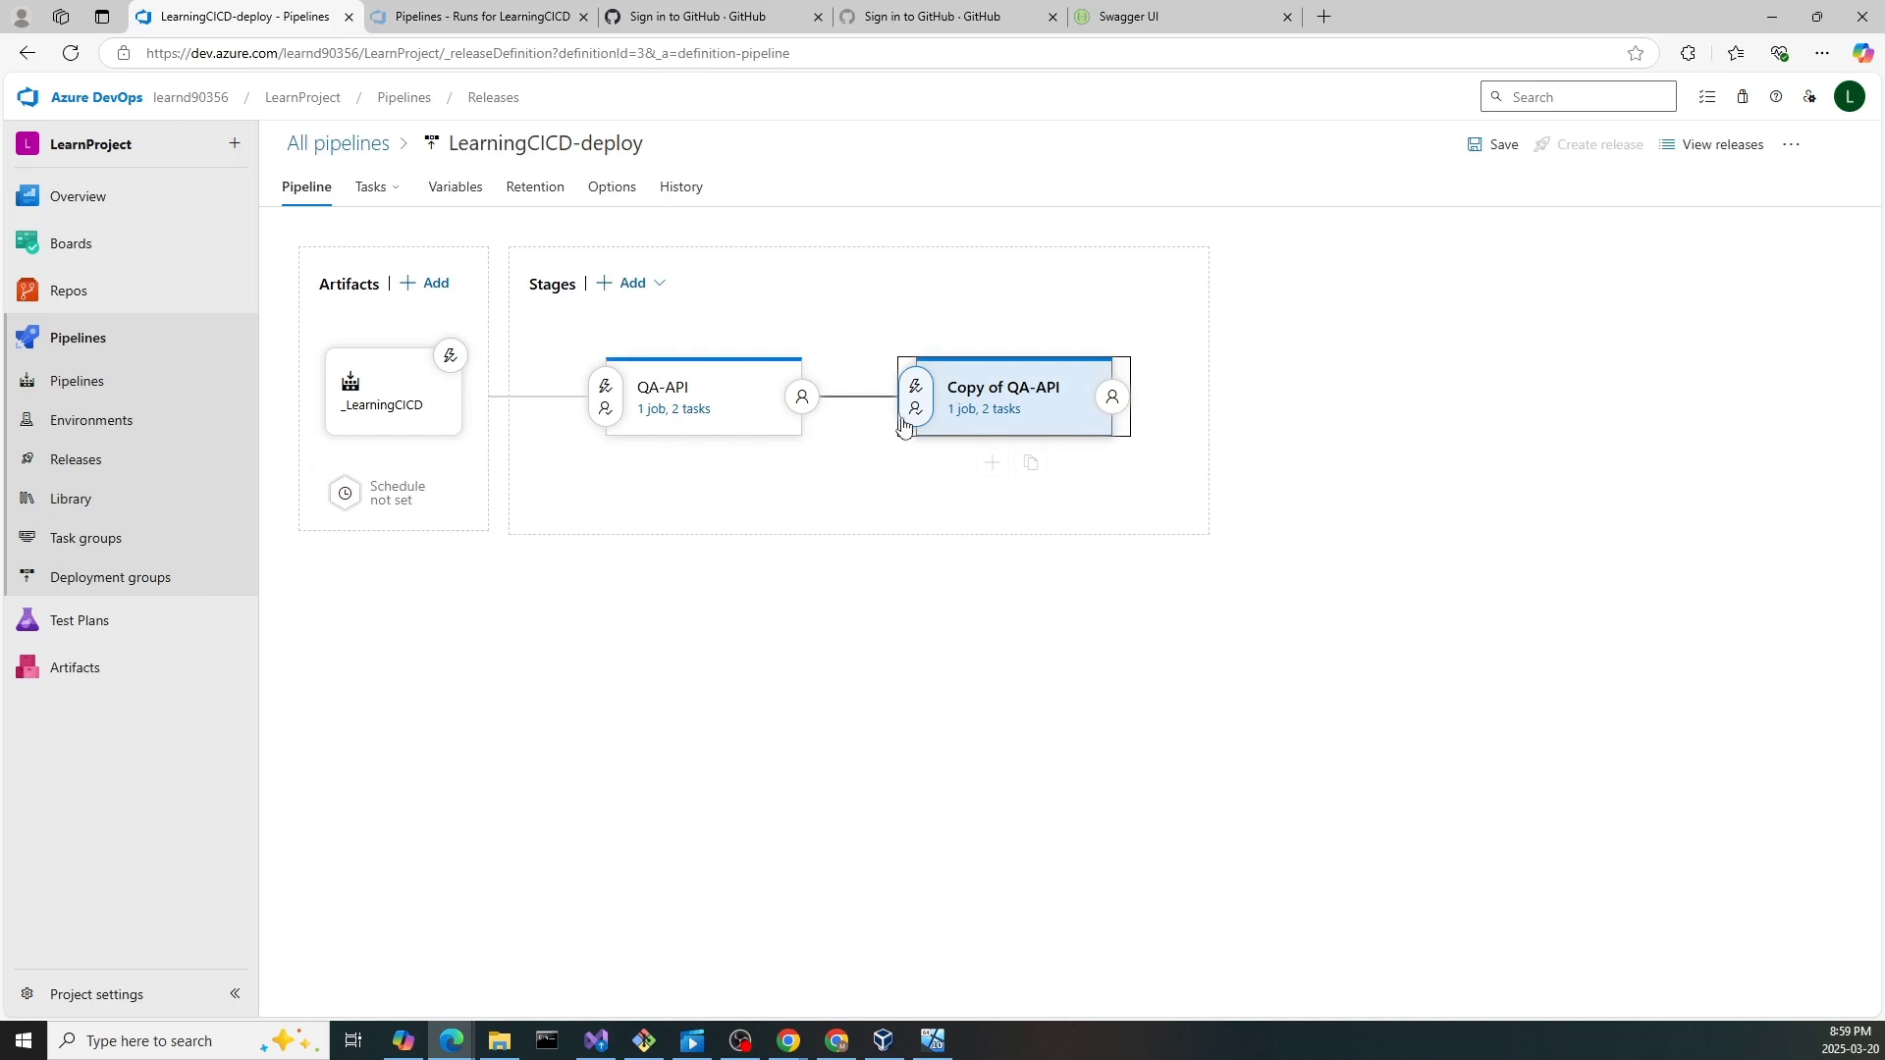
left_click(904, 424)
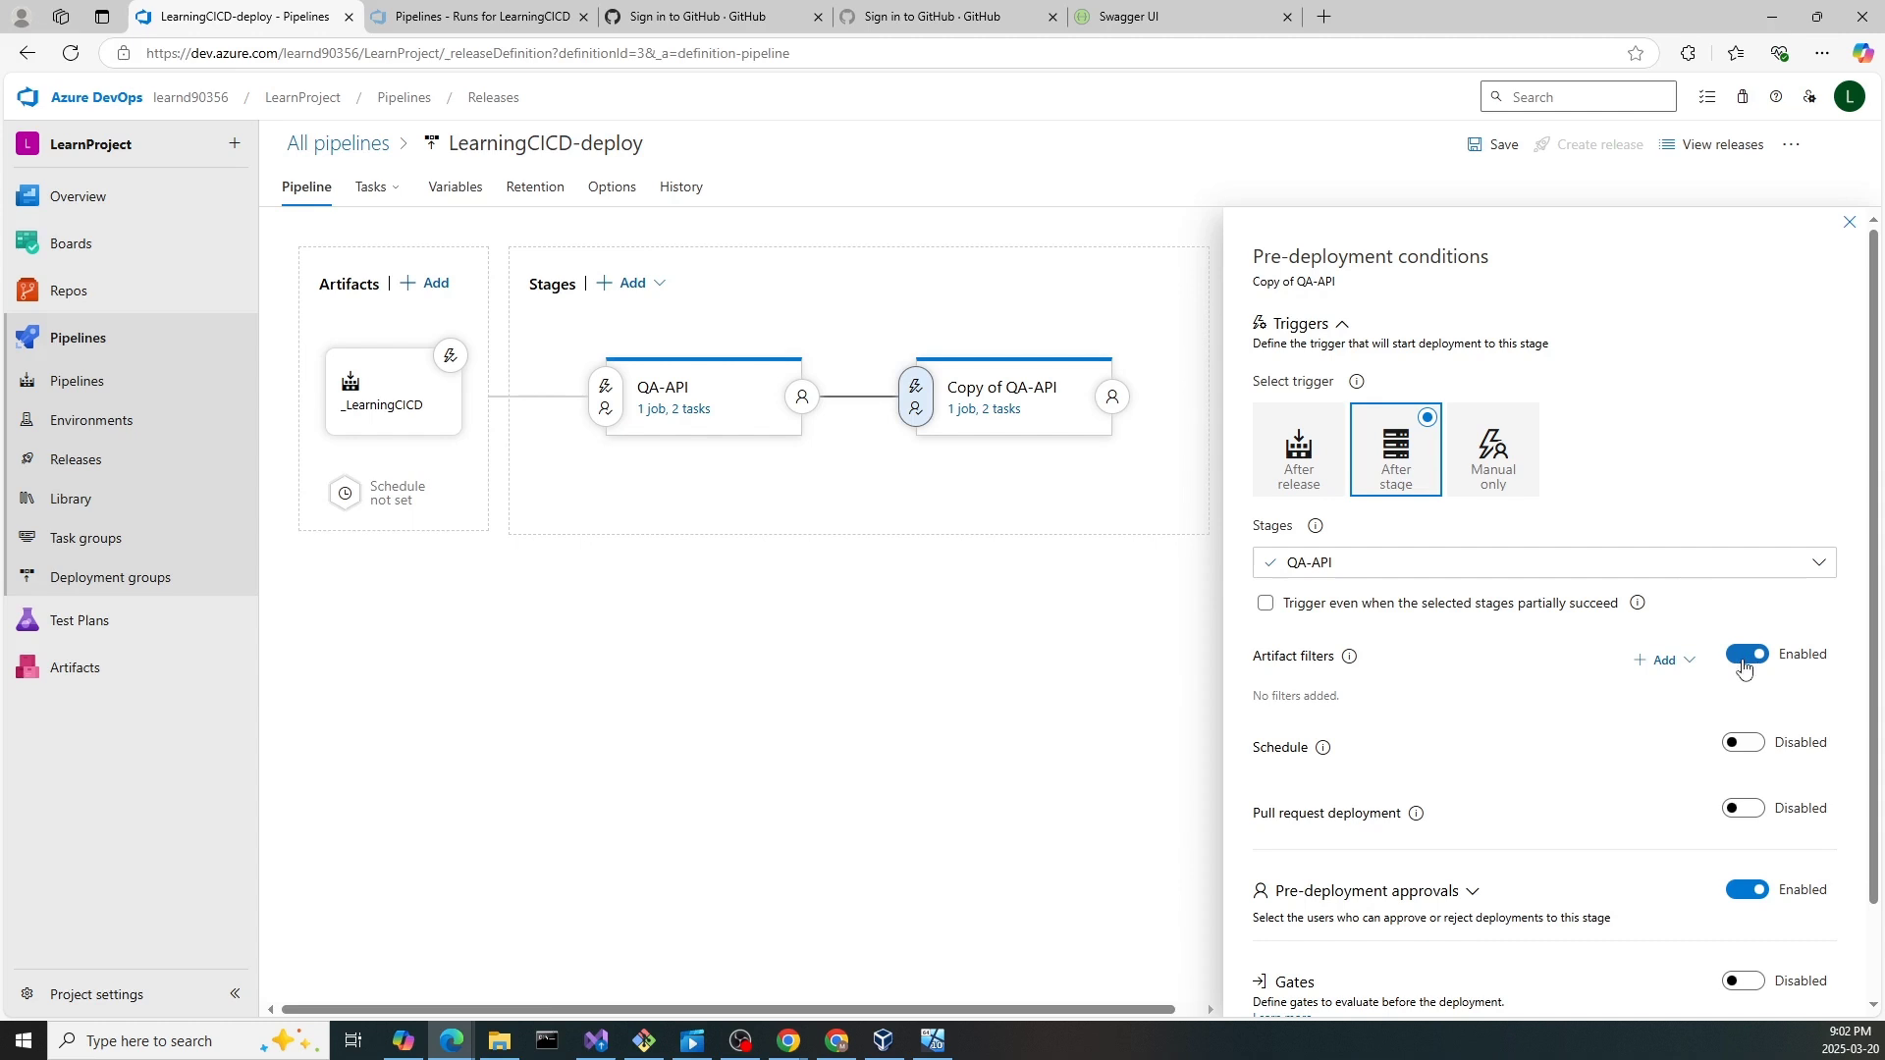
left_click(1681, 668)
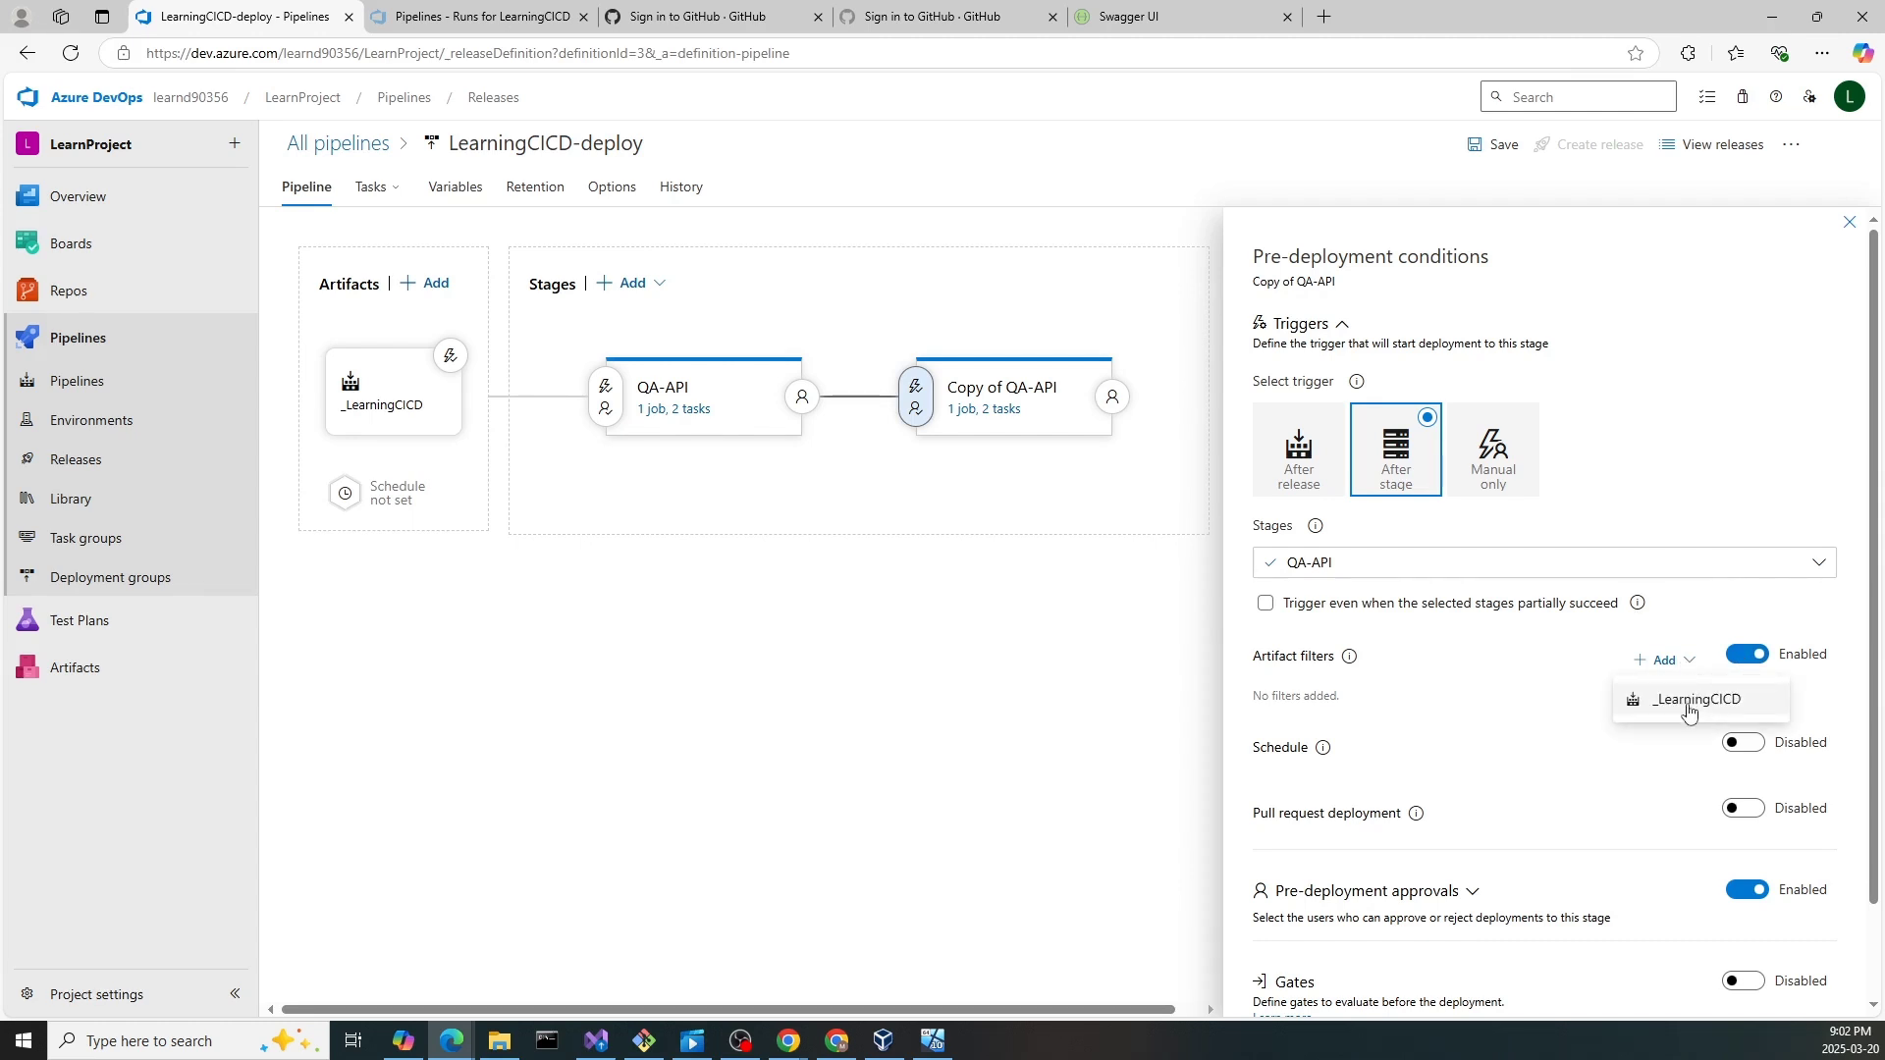
left_click(1688, 709)
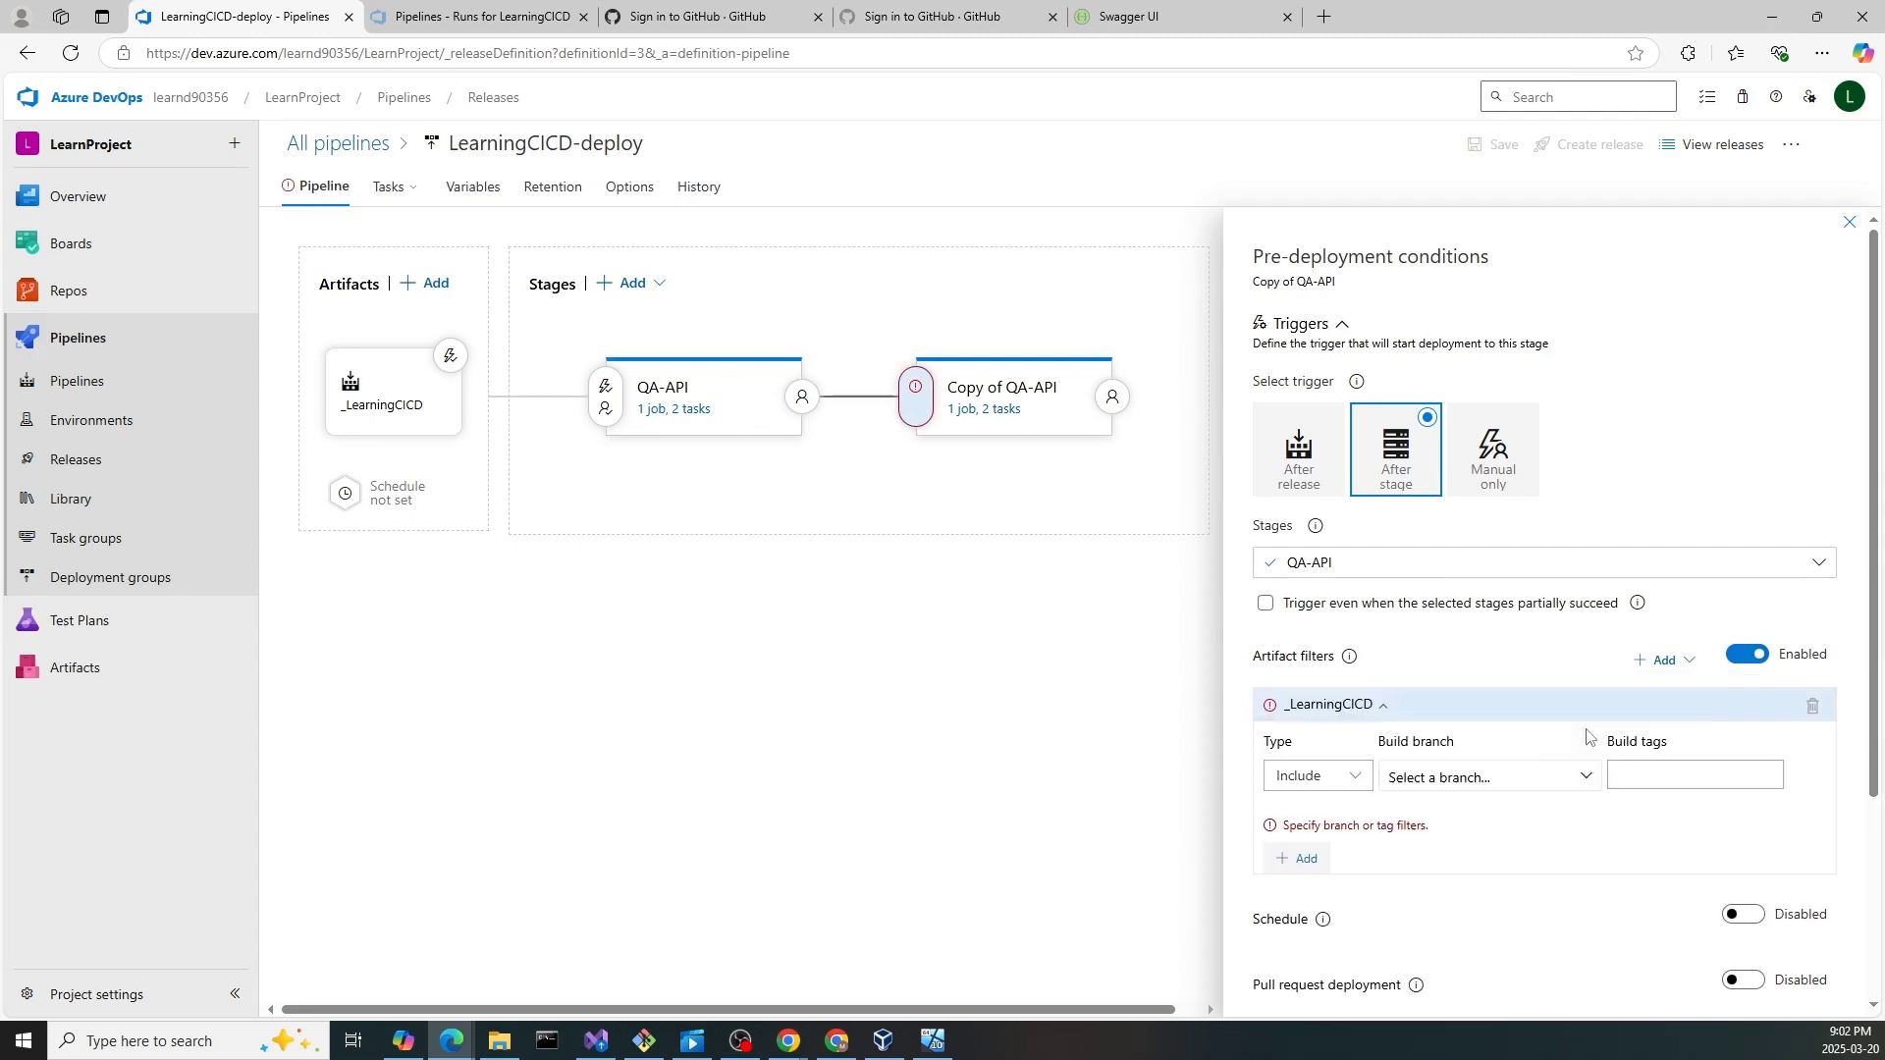
left_click(1482, 778)
type("Staging*")
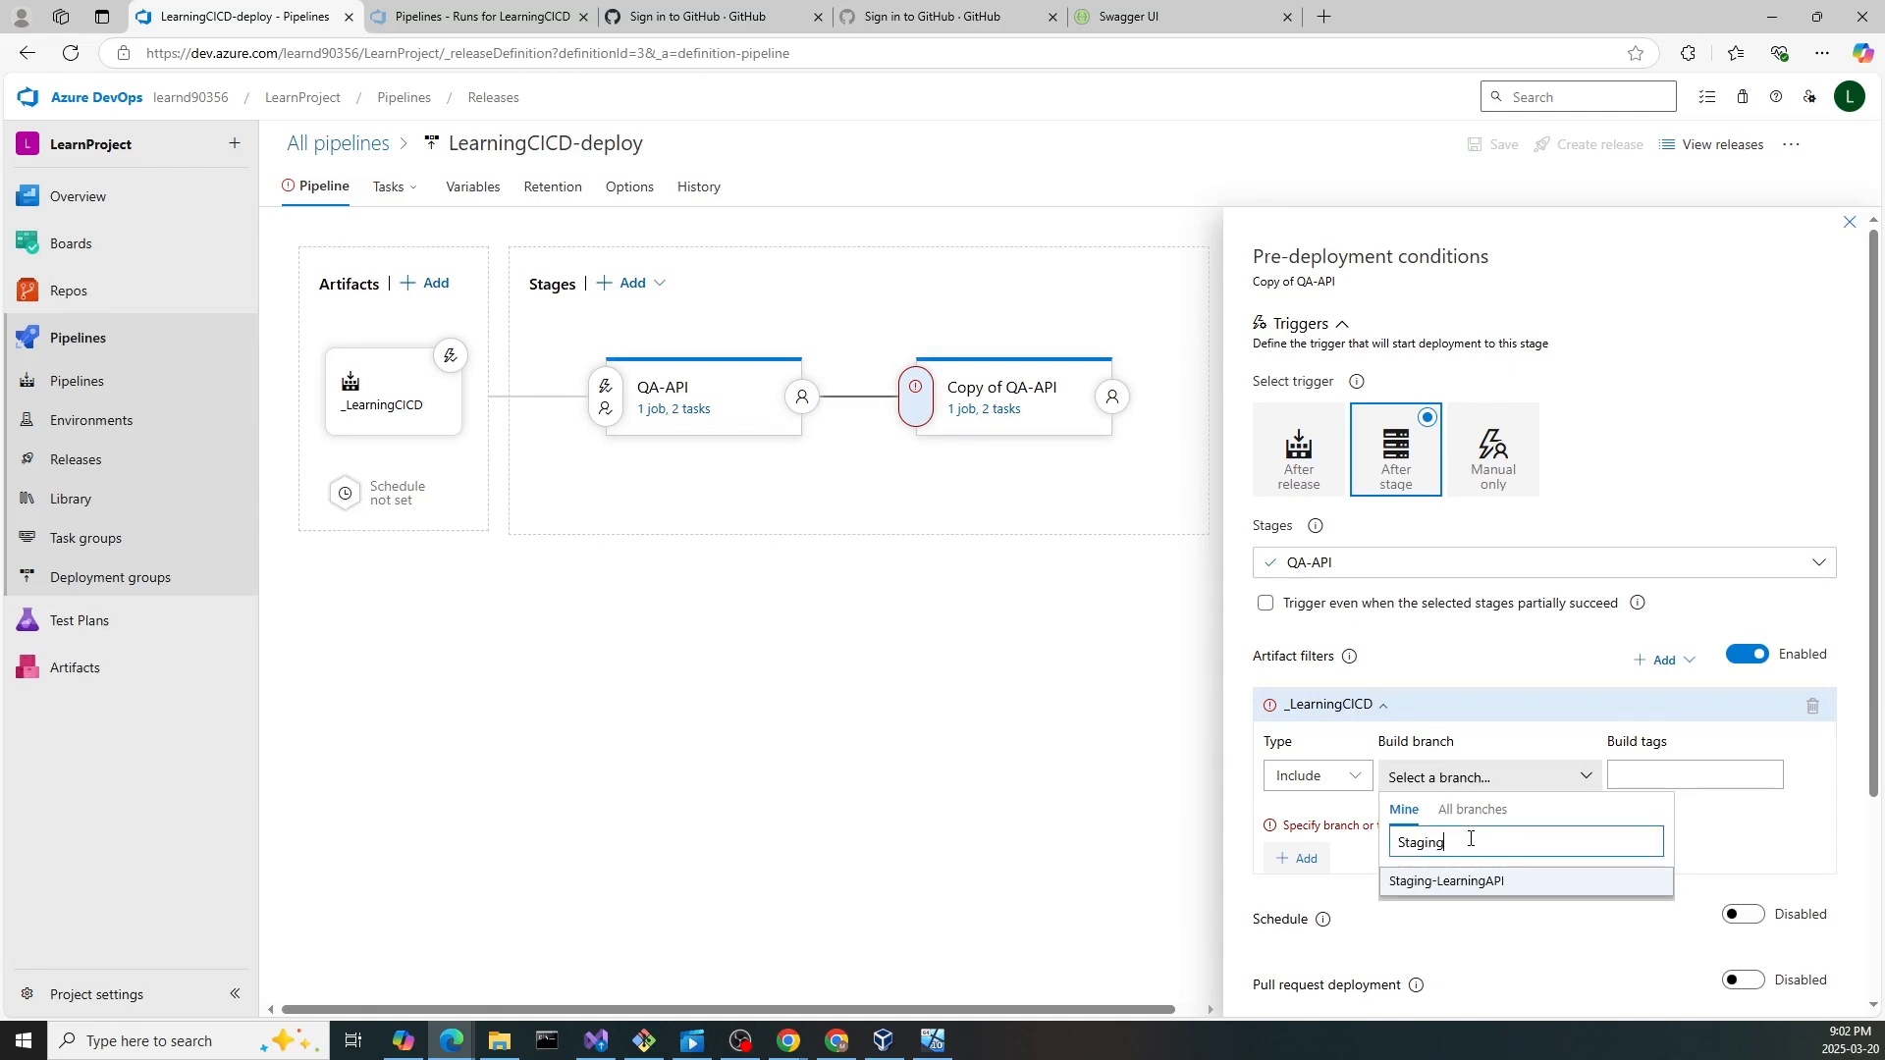
left_click(1716, 846)
left_click(1520, 780)
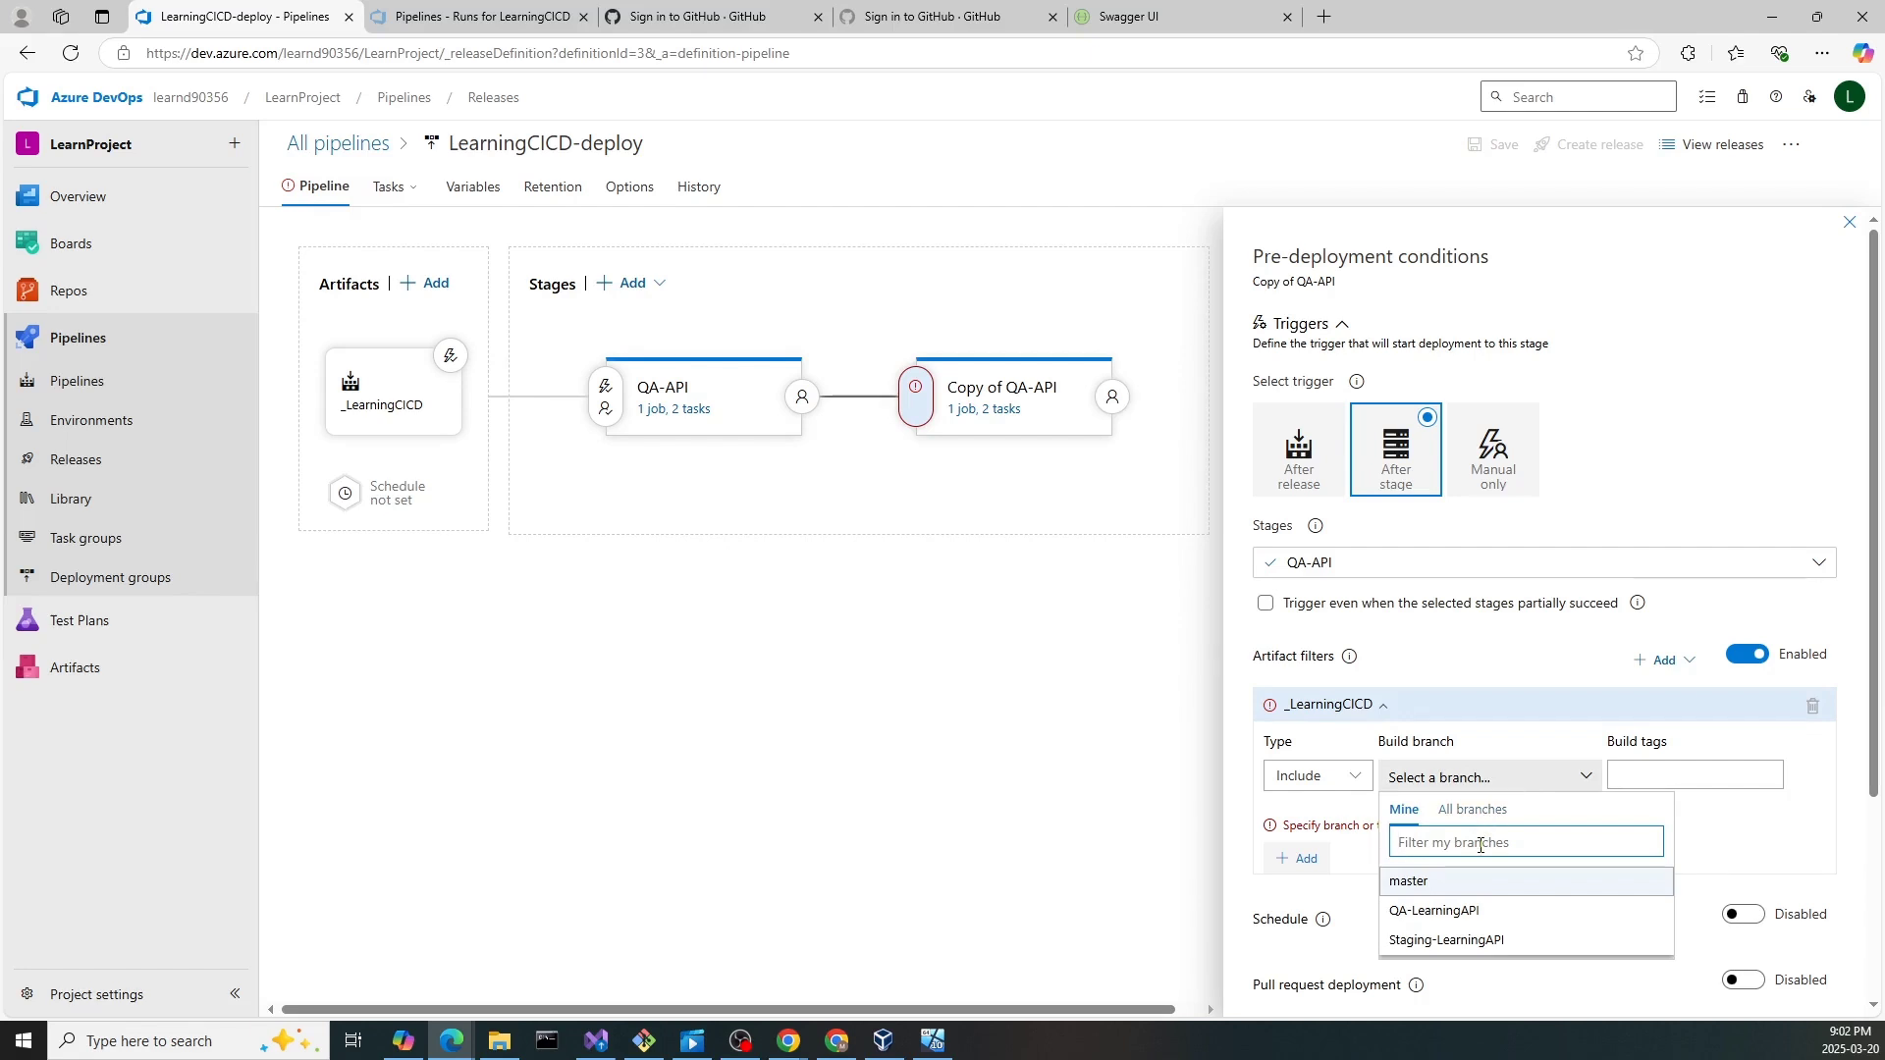
type("Stagin")
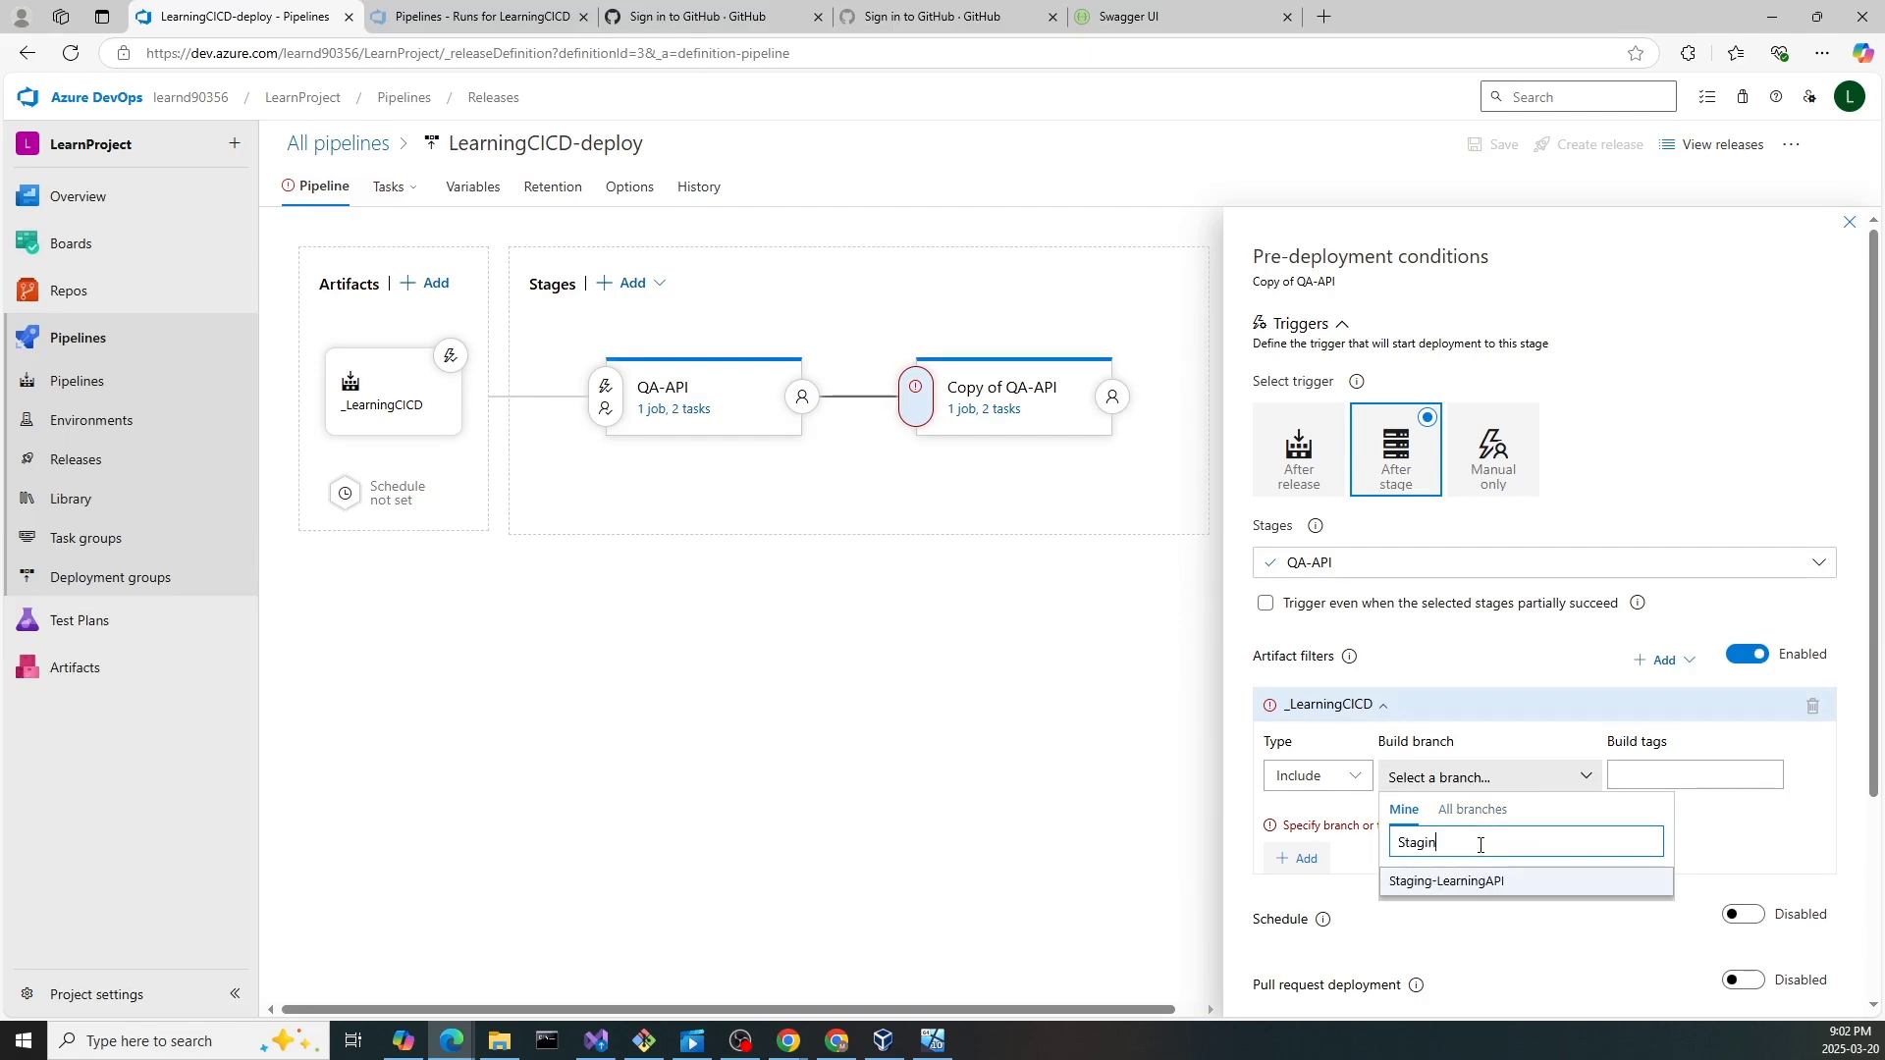
type("g*")
key("Return")
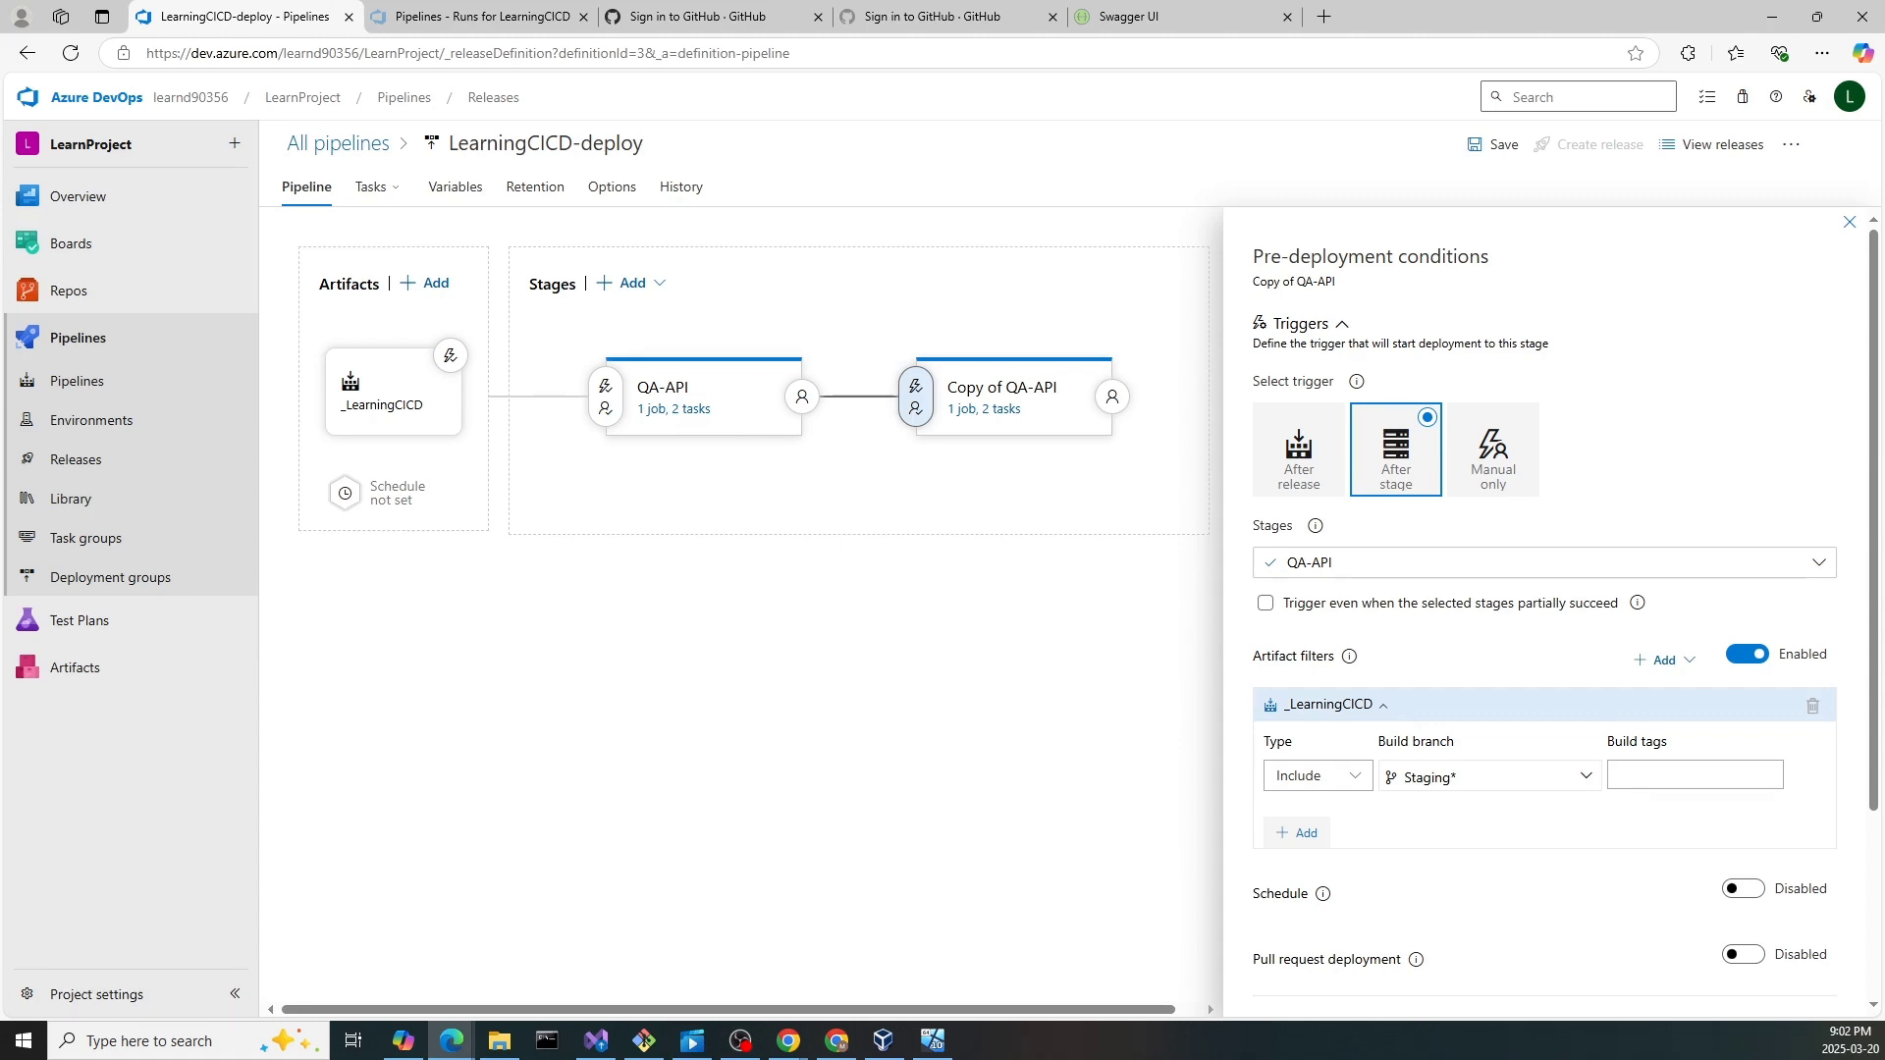
- Rename the cloned QA-API stage as Staging-API
key("alt+Tab")
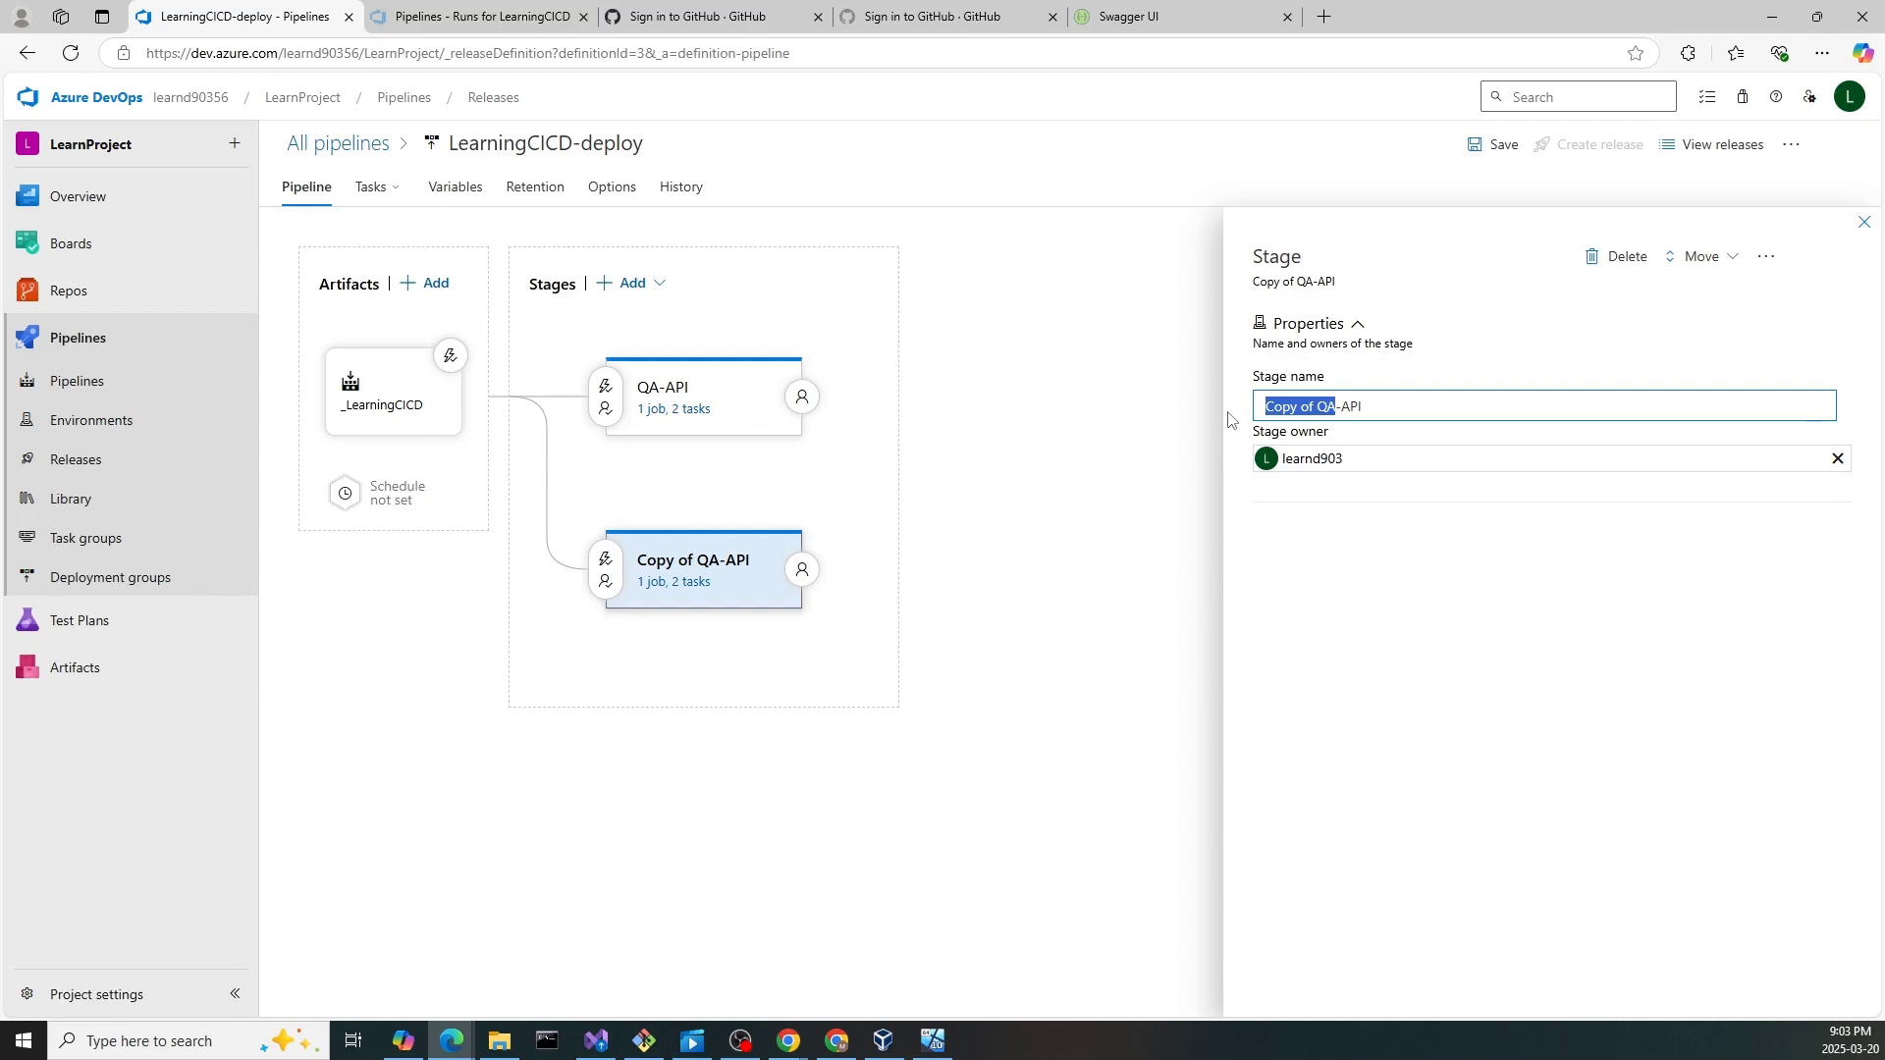
type("Staging-API")
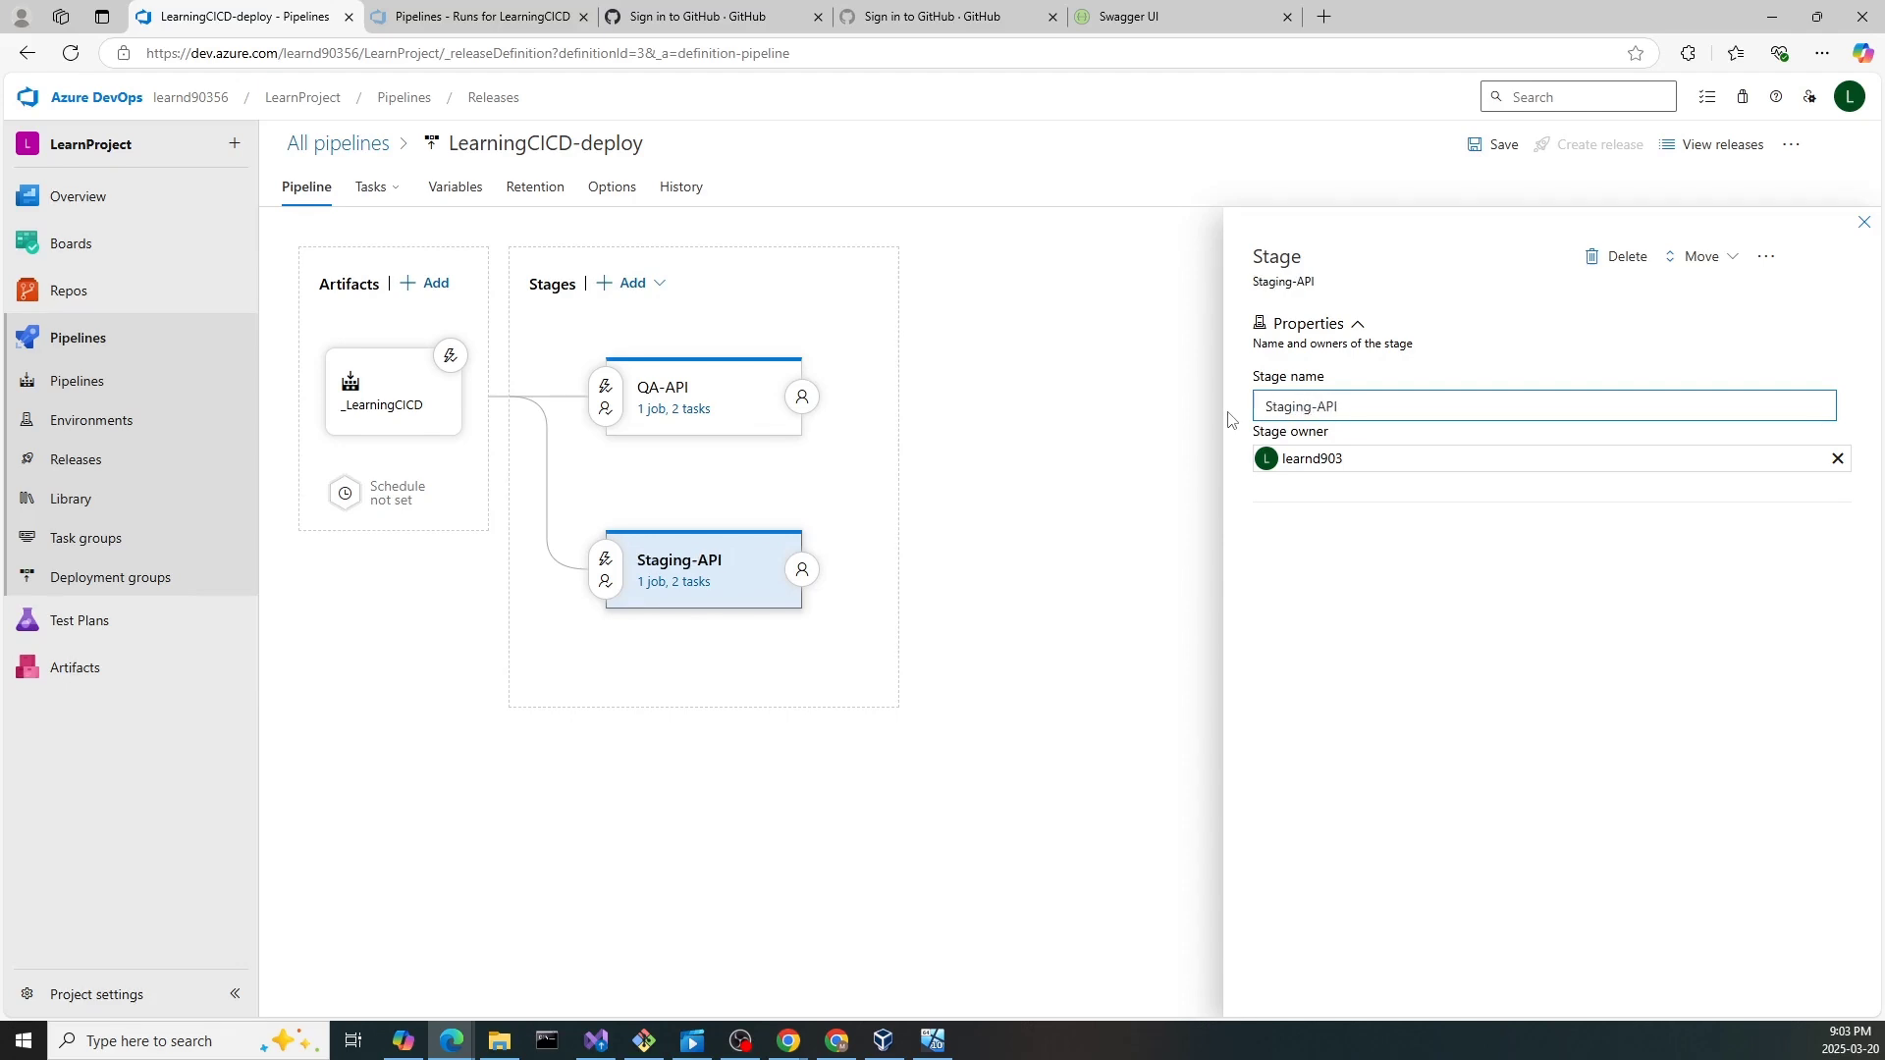
left_click(1031, 531)
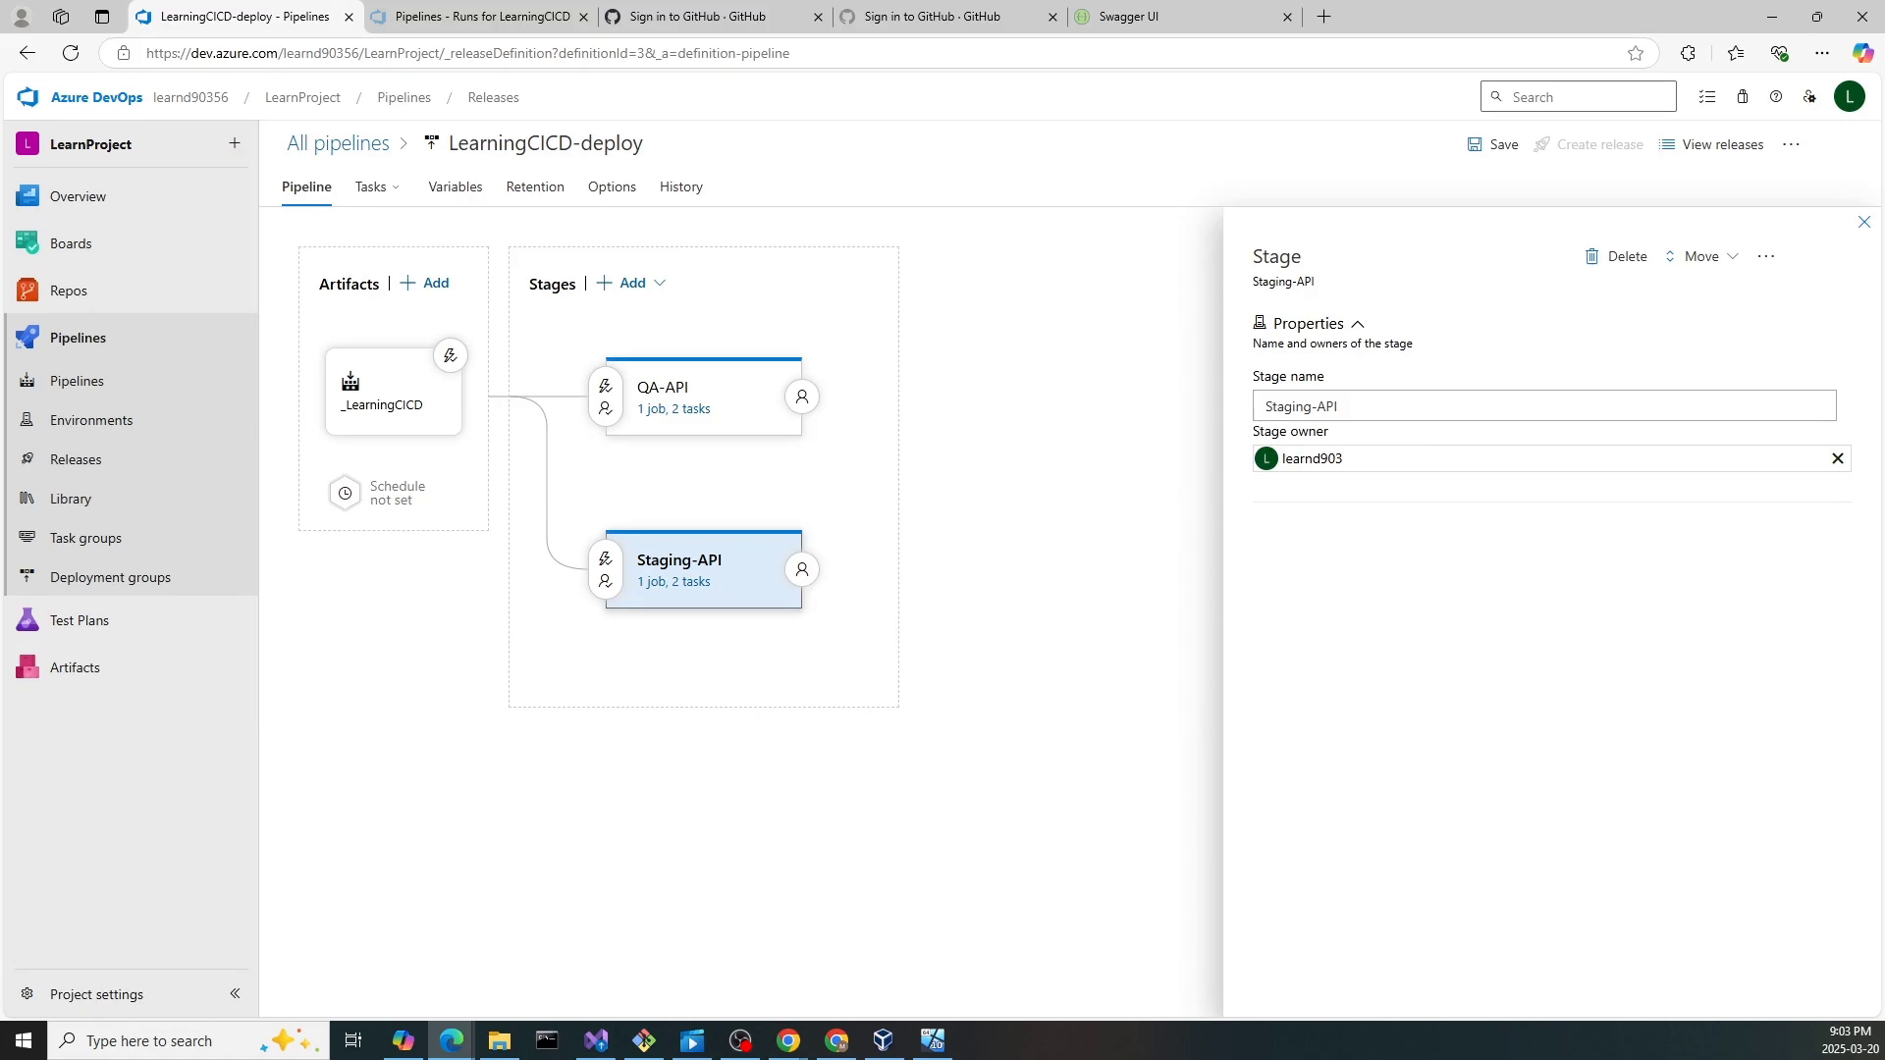
- Set the website name in the Staging-API deployment process to LearningAPI_Staging
left_click(699, 584)
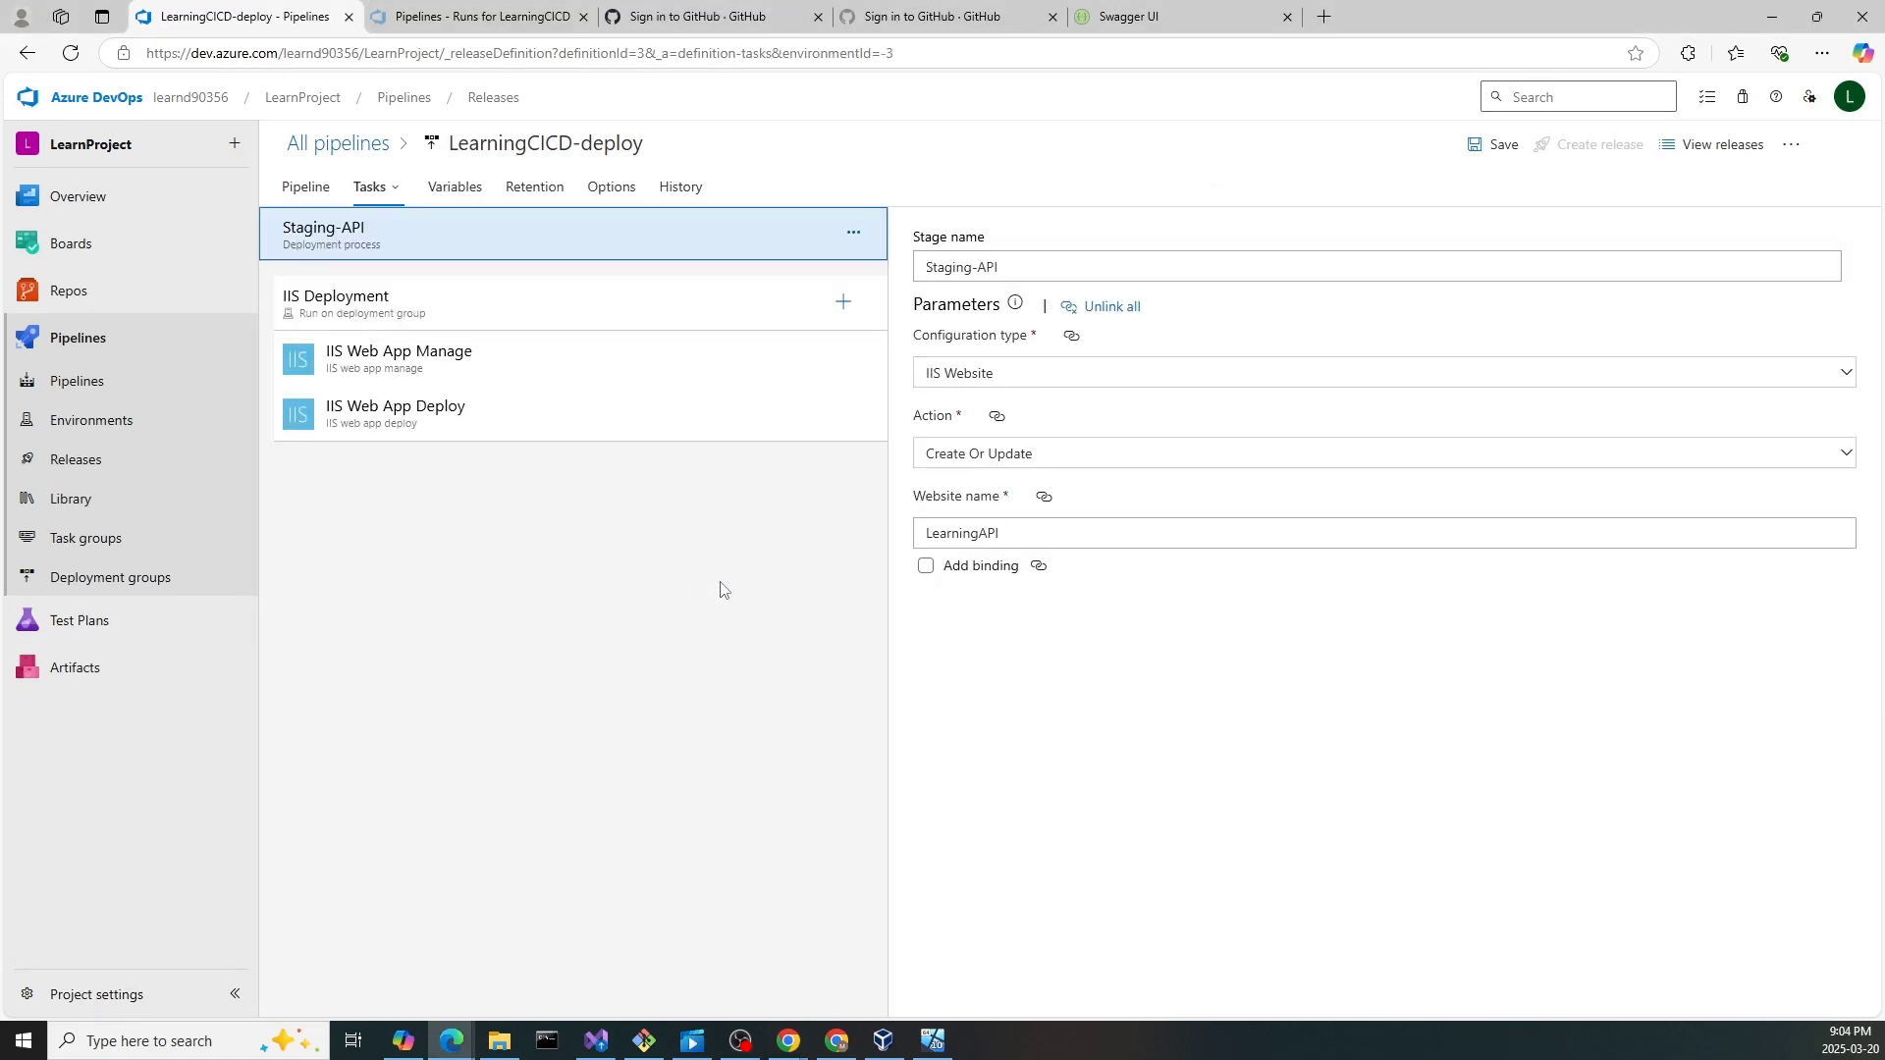
left_click(927, 535)
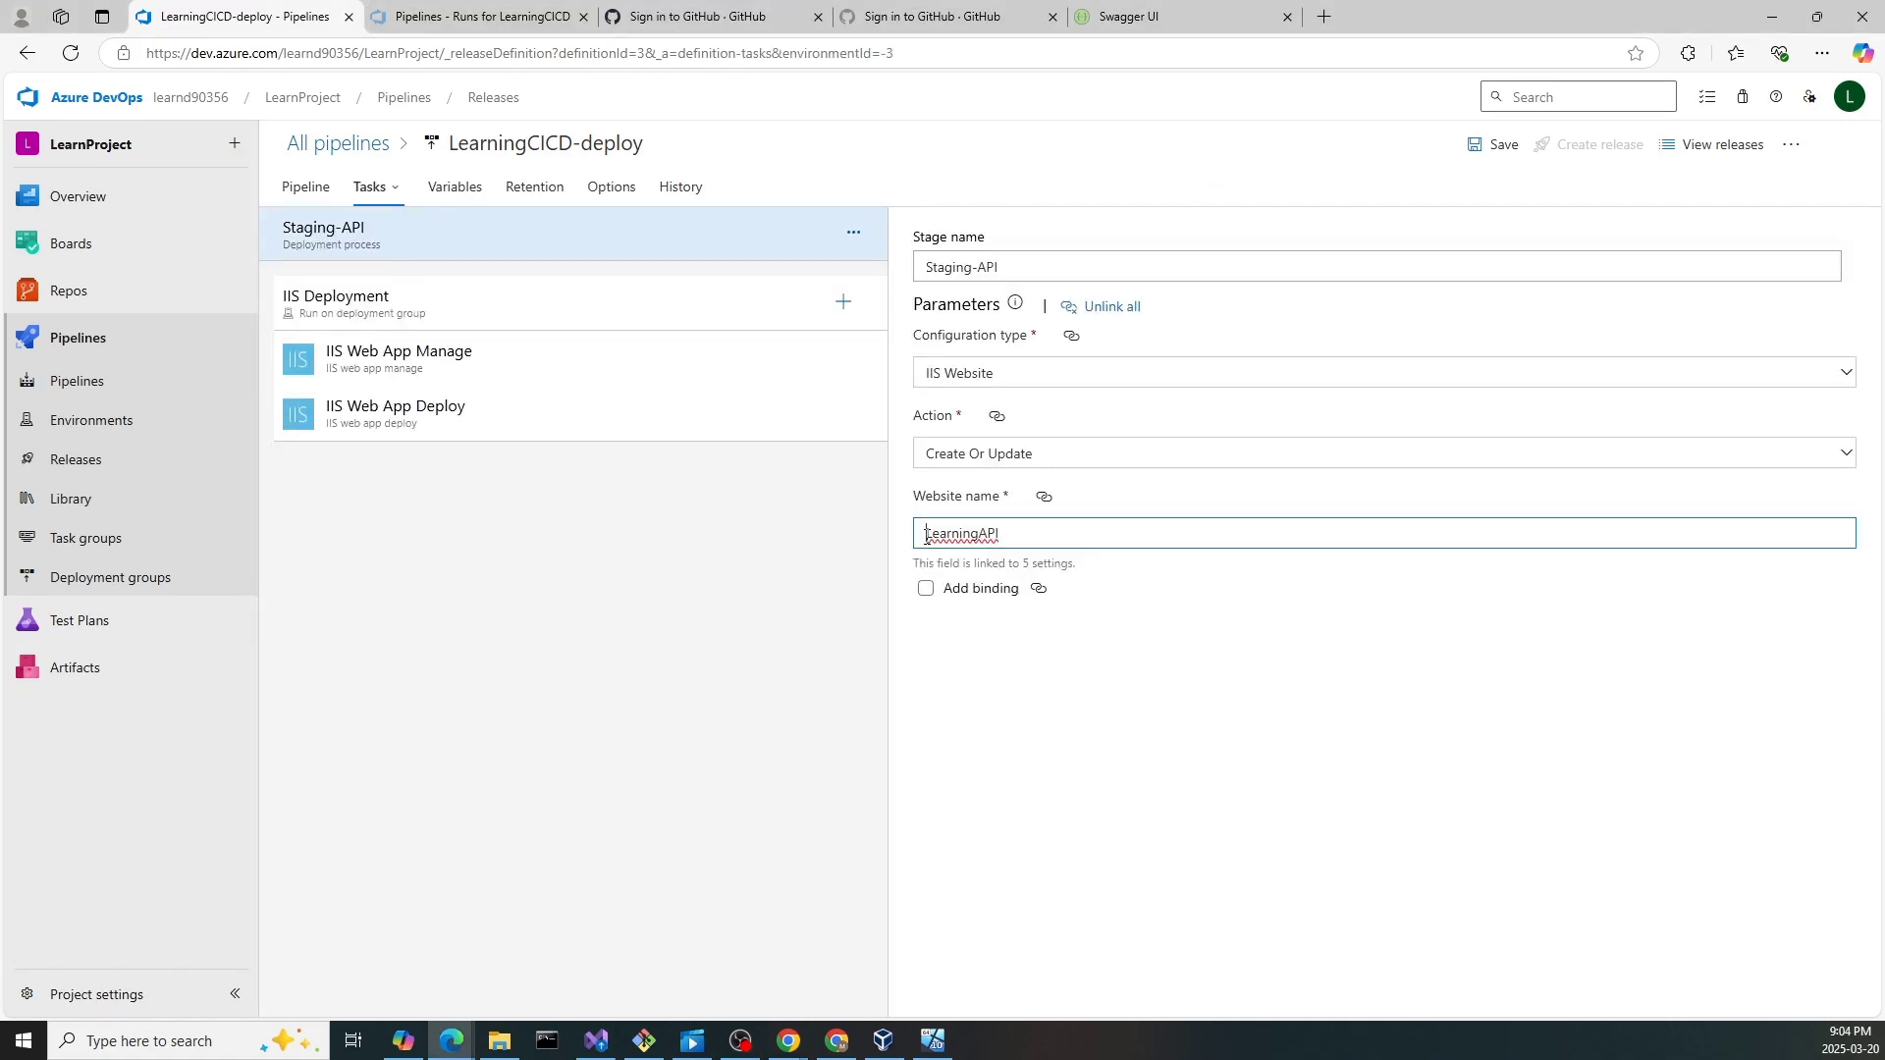
type("_Staging")
- Try the Dev - Website Deployment Group for the Staging-API stage's IIS Deployment job and replace its required tag with QA
left_click(439, 324)
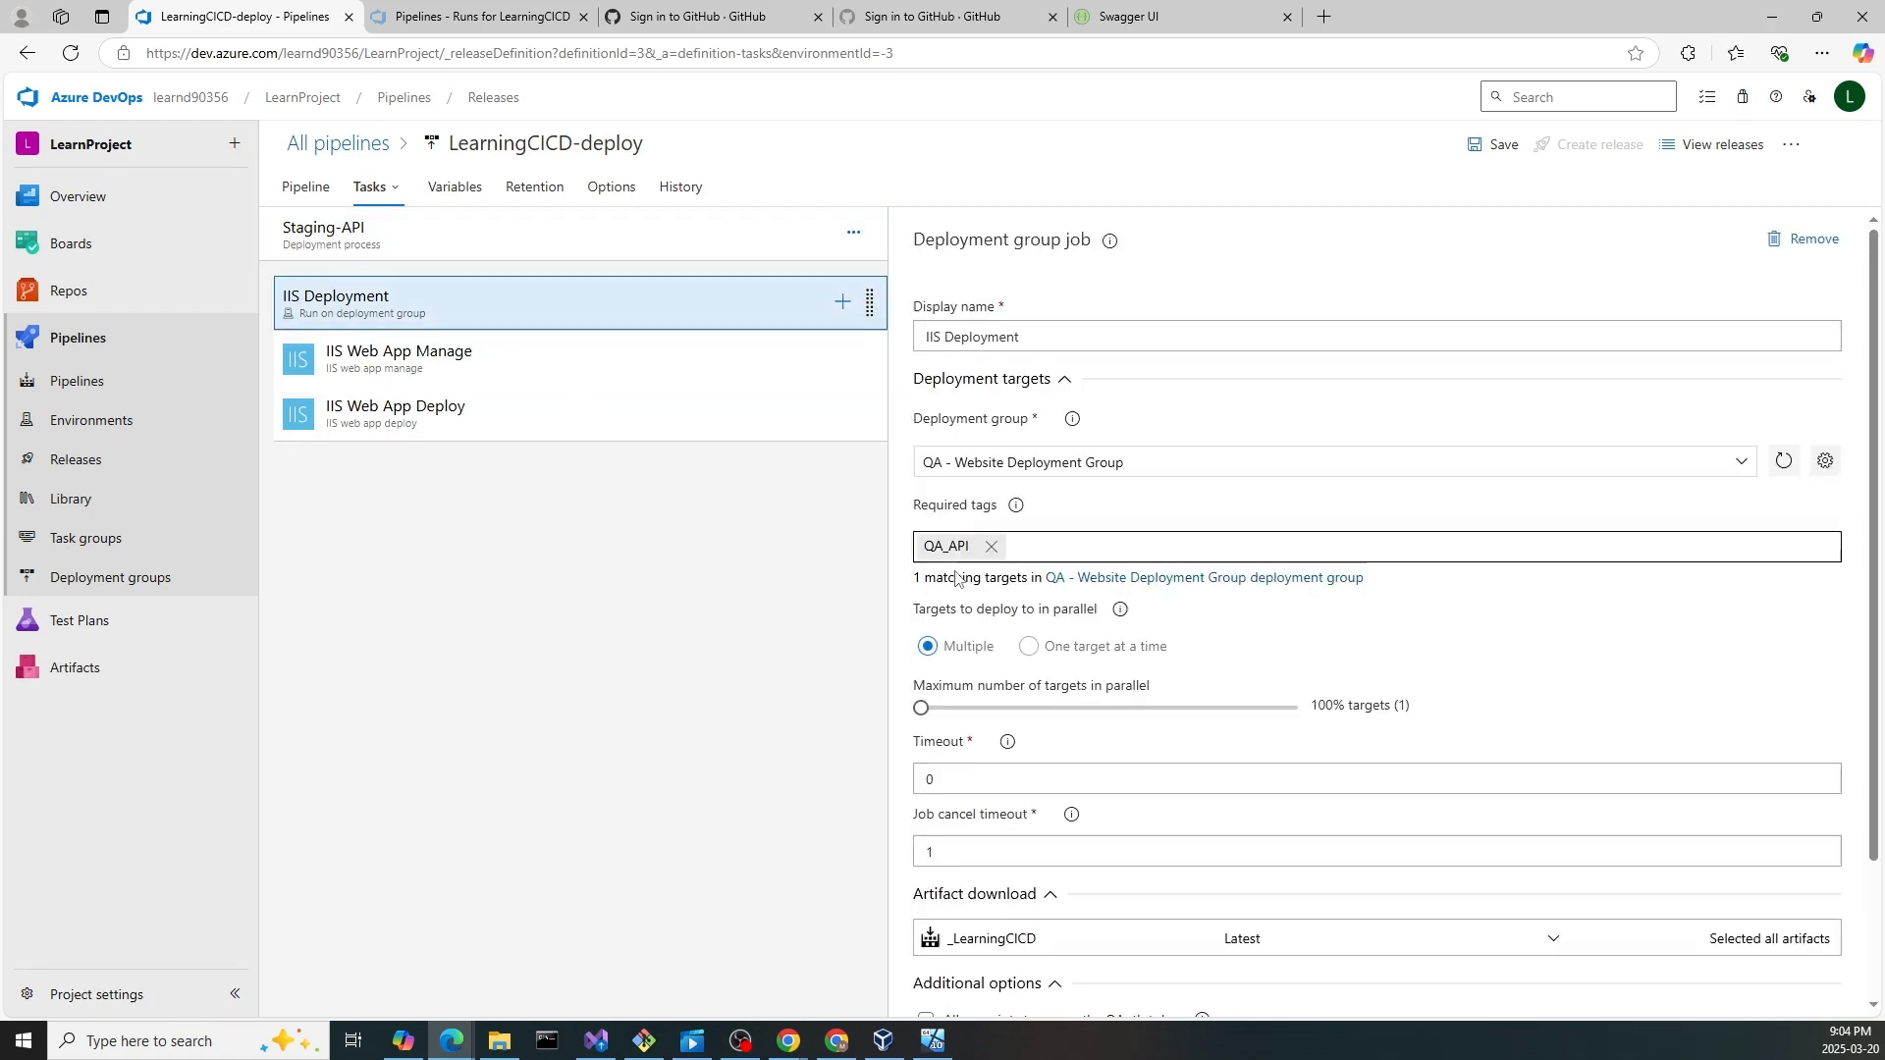
left_click(1748, 474)
left_click(1245, 492)
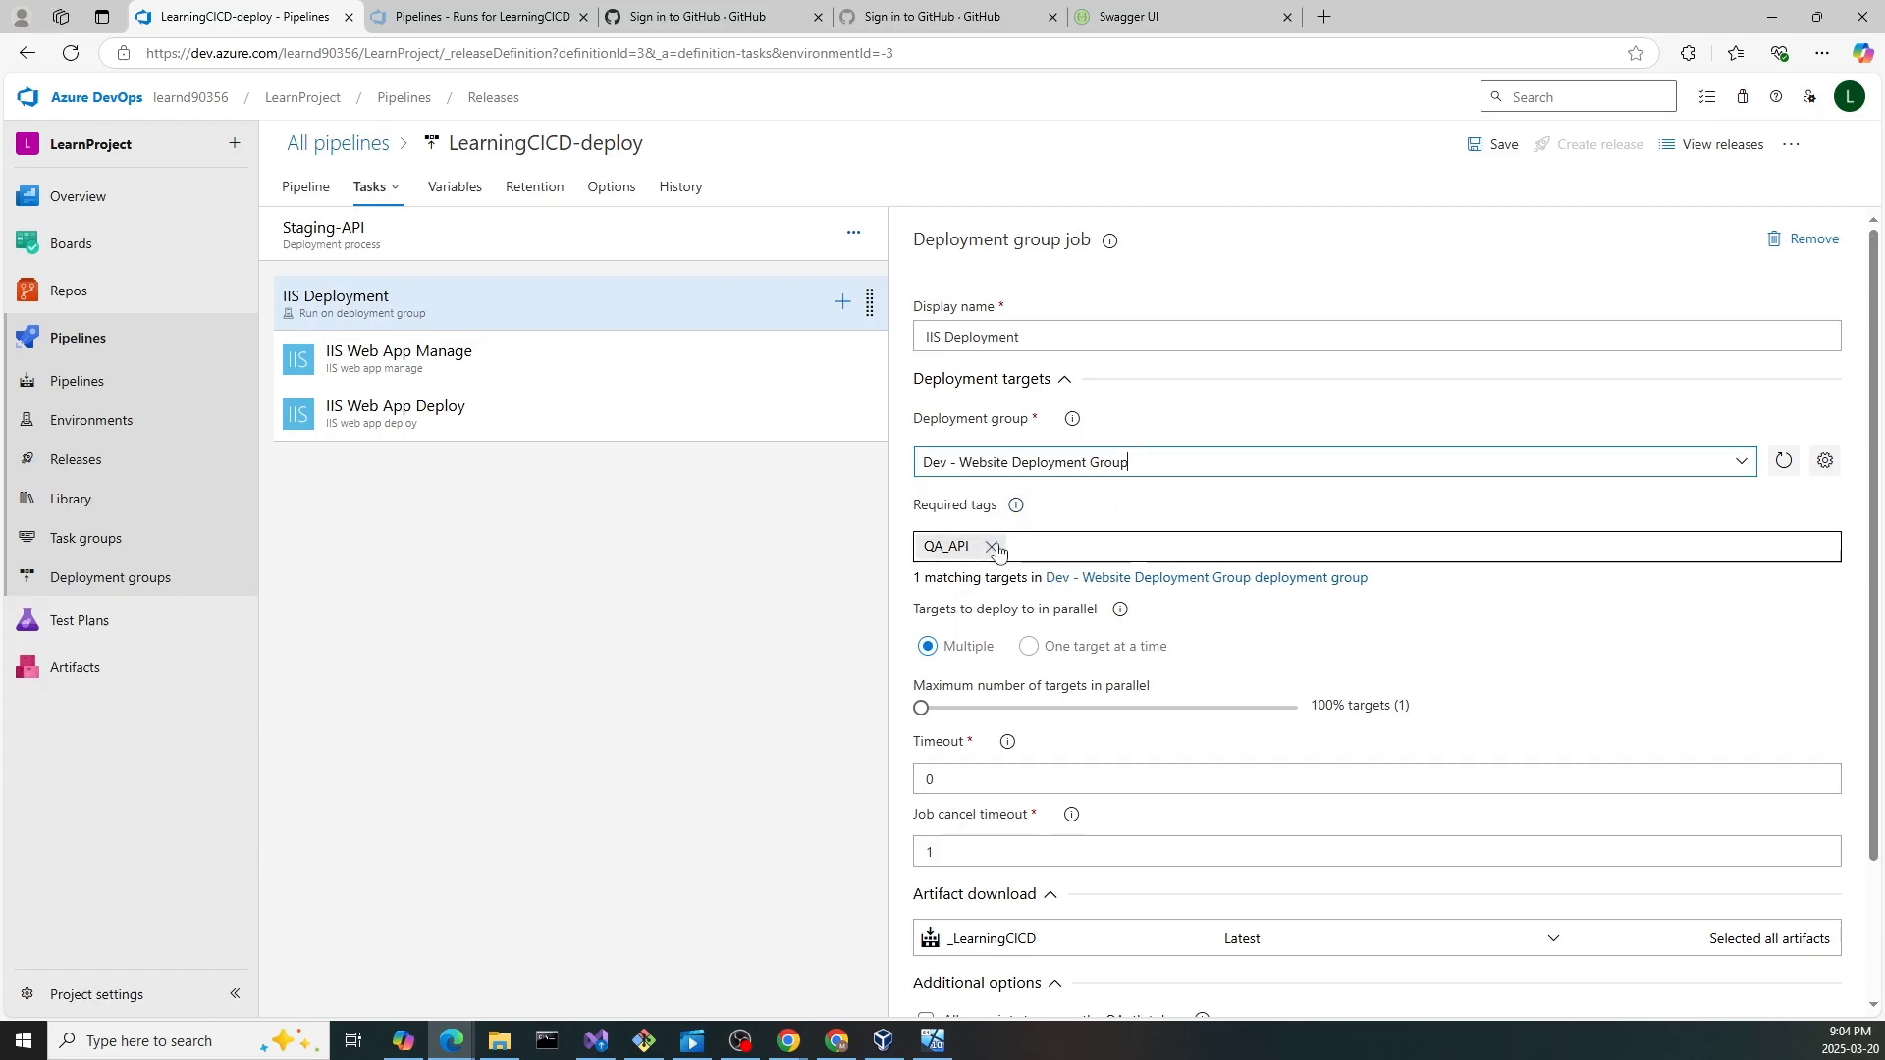
left_click(991, 547)
type("dev")
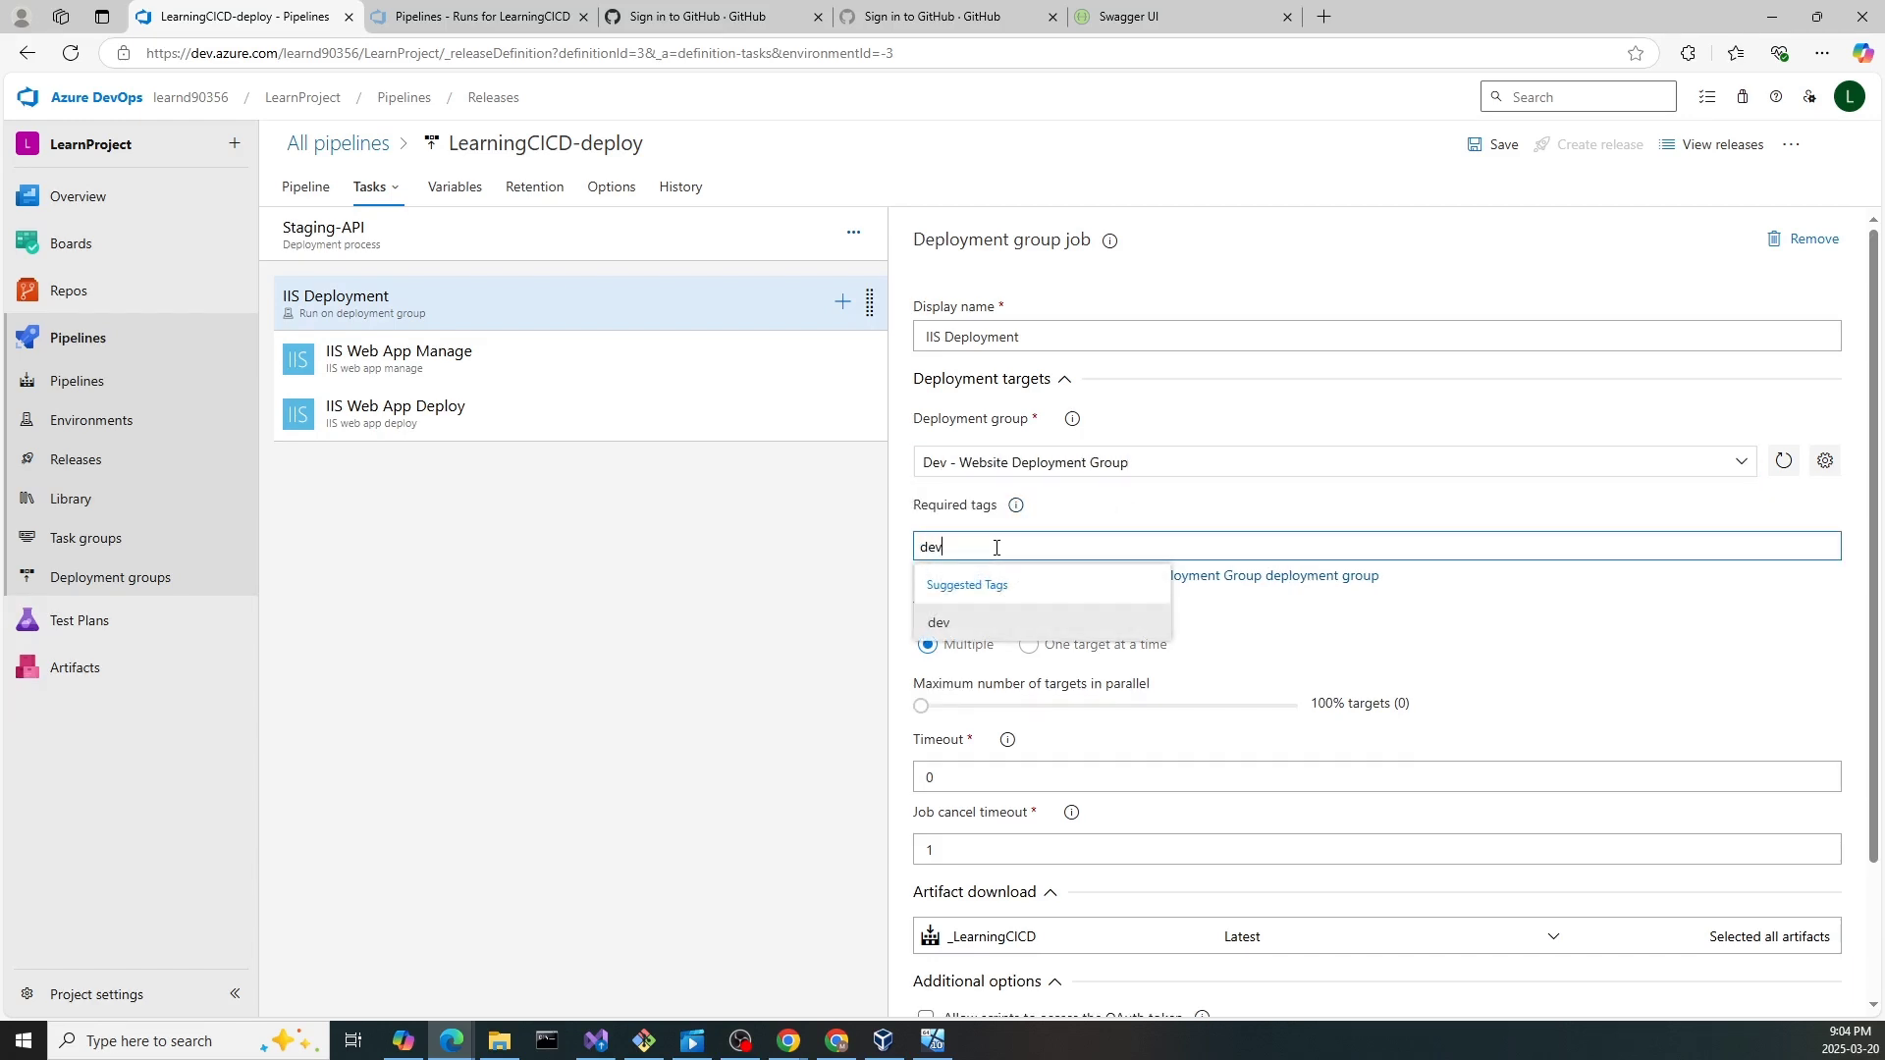
key("BackSpace")
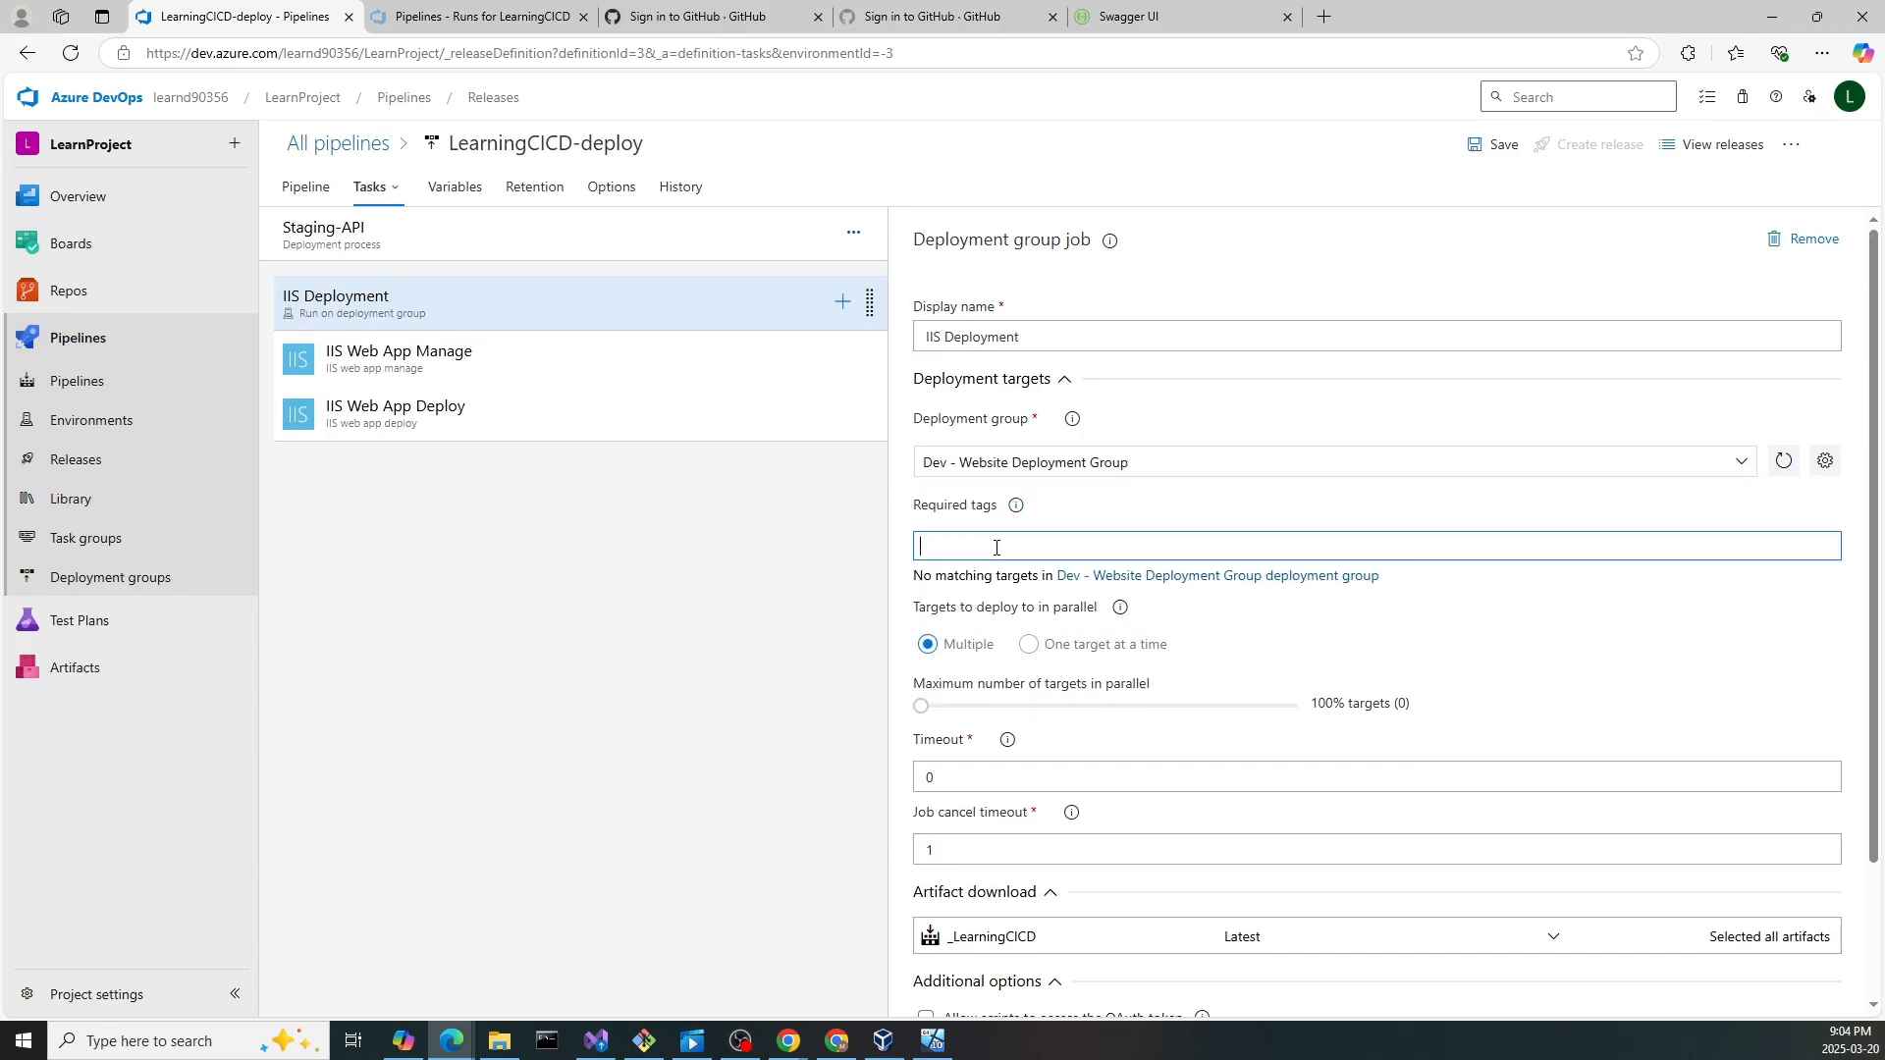
type("AP")
key("BackSpace")
type("QA")
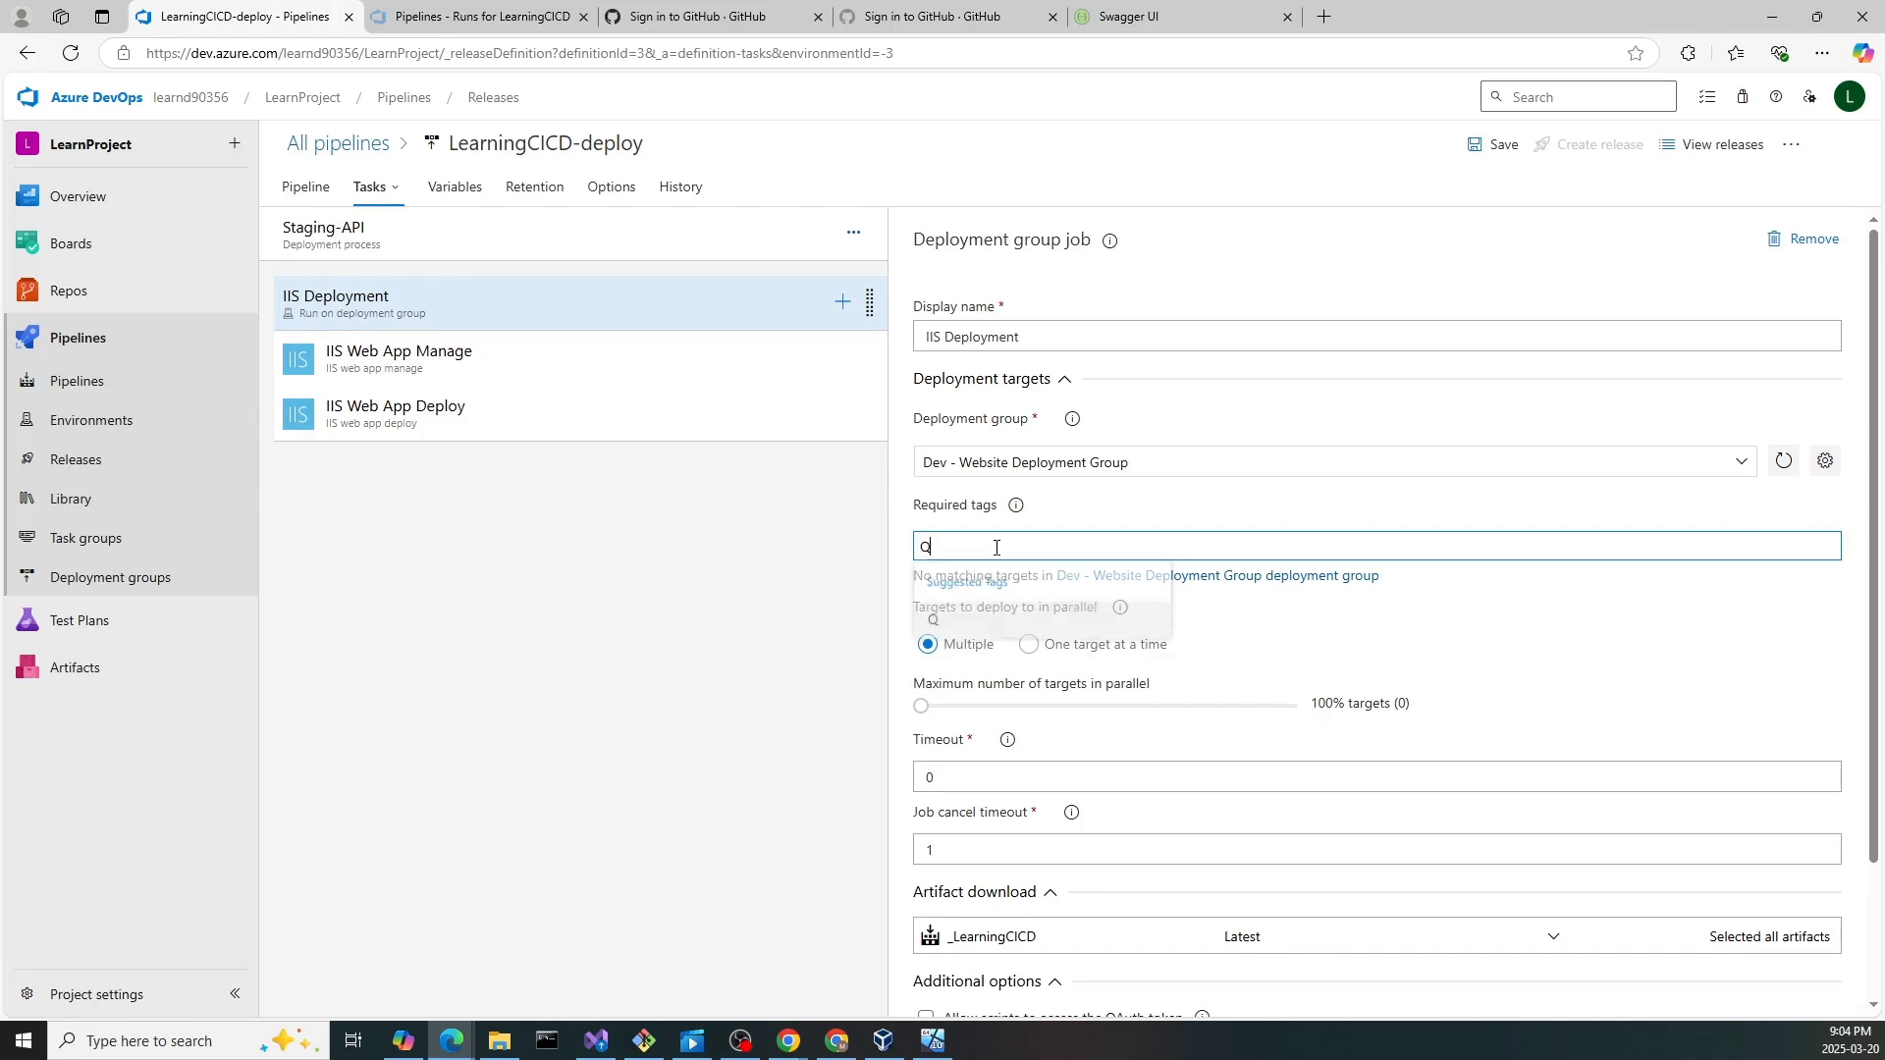
- Set the IIS Deployment job's deployment group to QA - Website Deployment Group and its required tag to QA_API
left_click(1754, 465)
left_click(1754, 465)
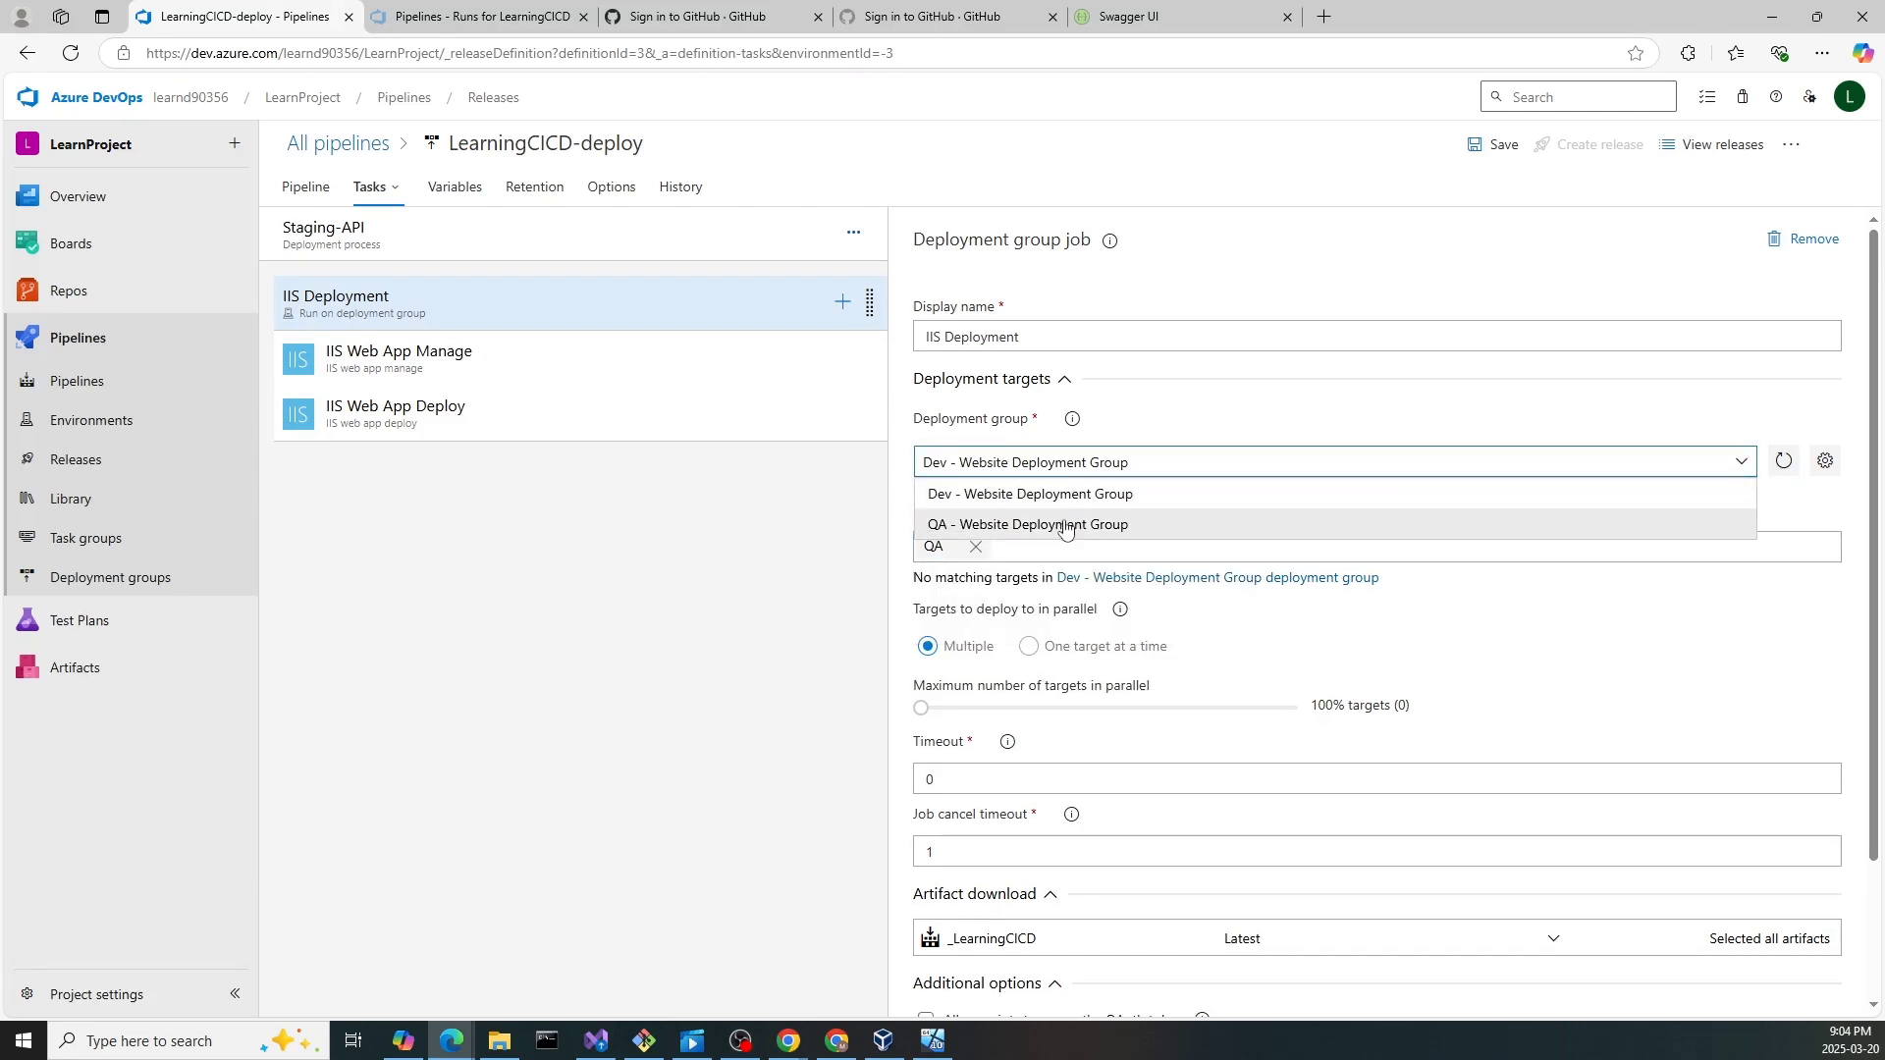
left_click(1266, 521)
left_click(975, 547)
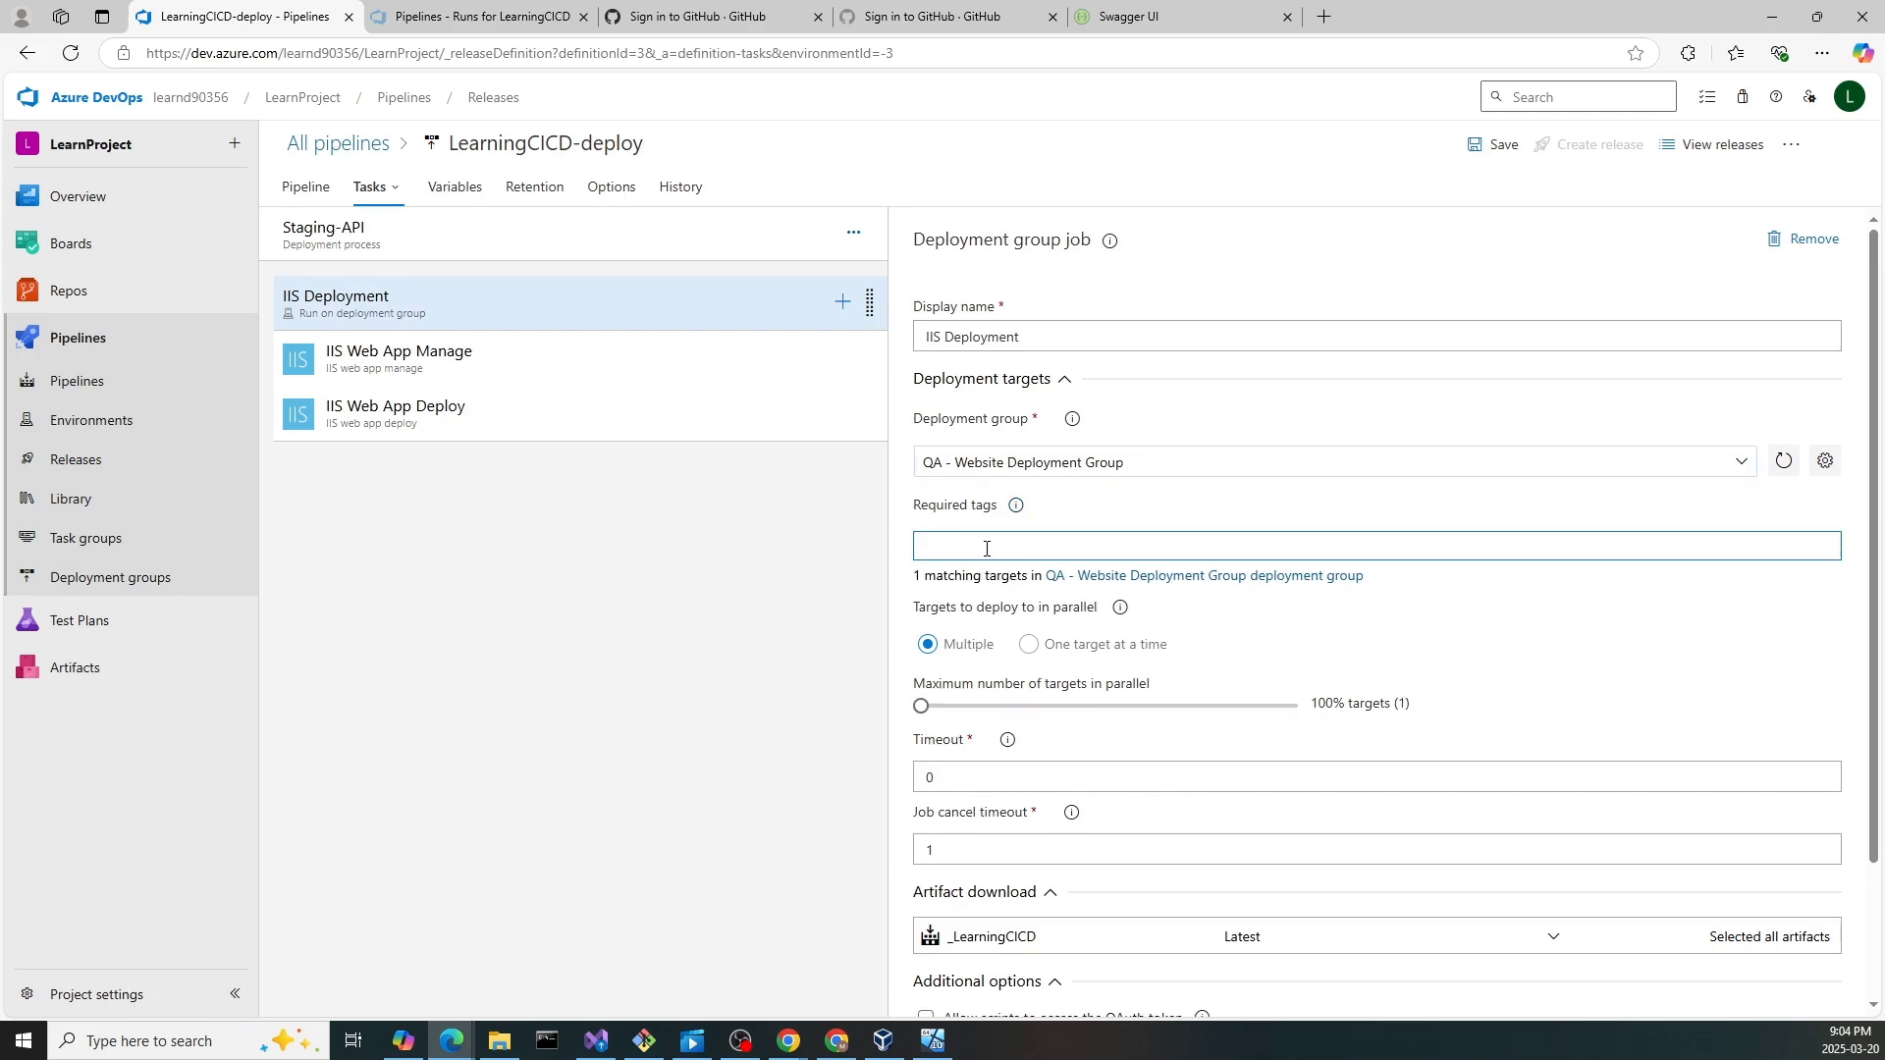
type("QA_API")
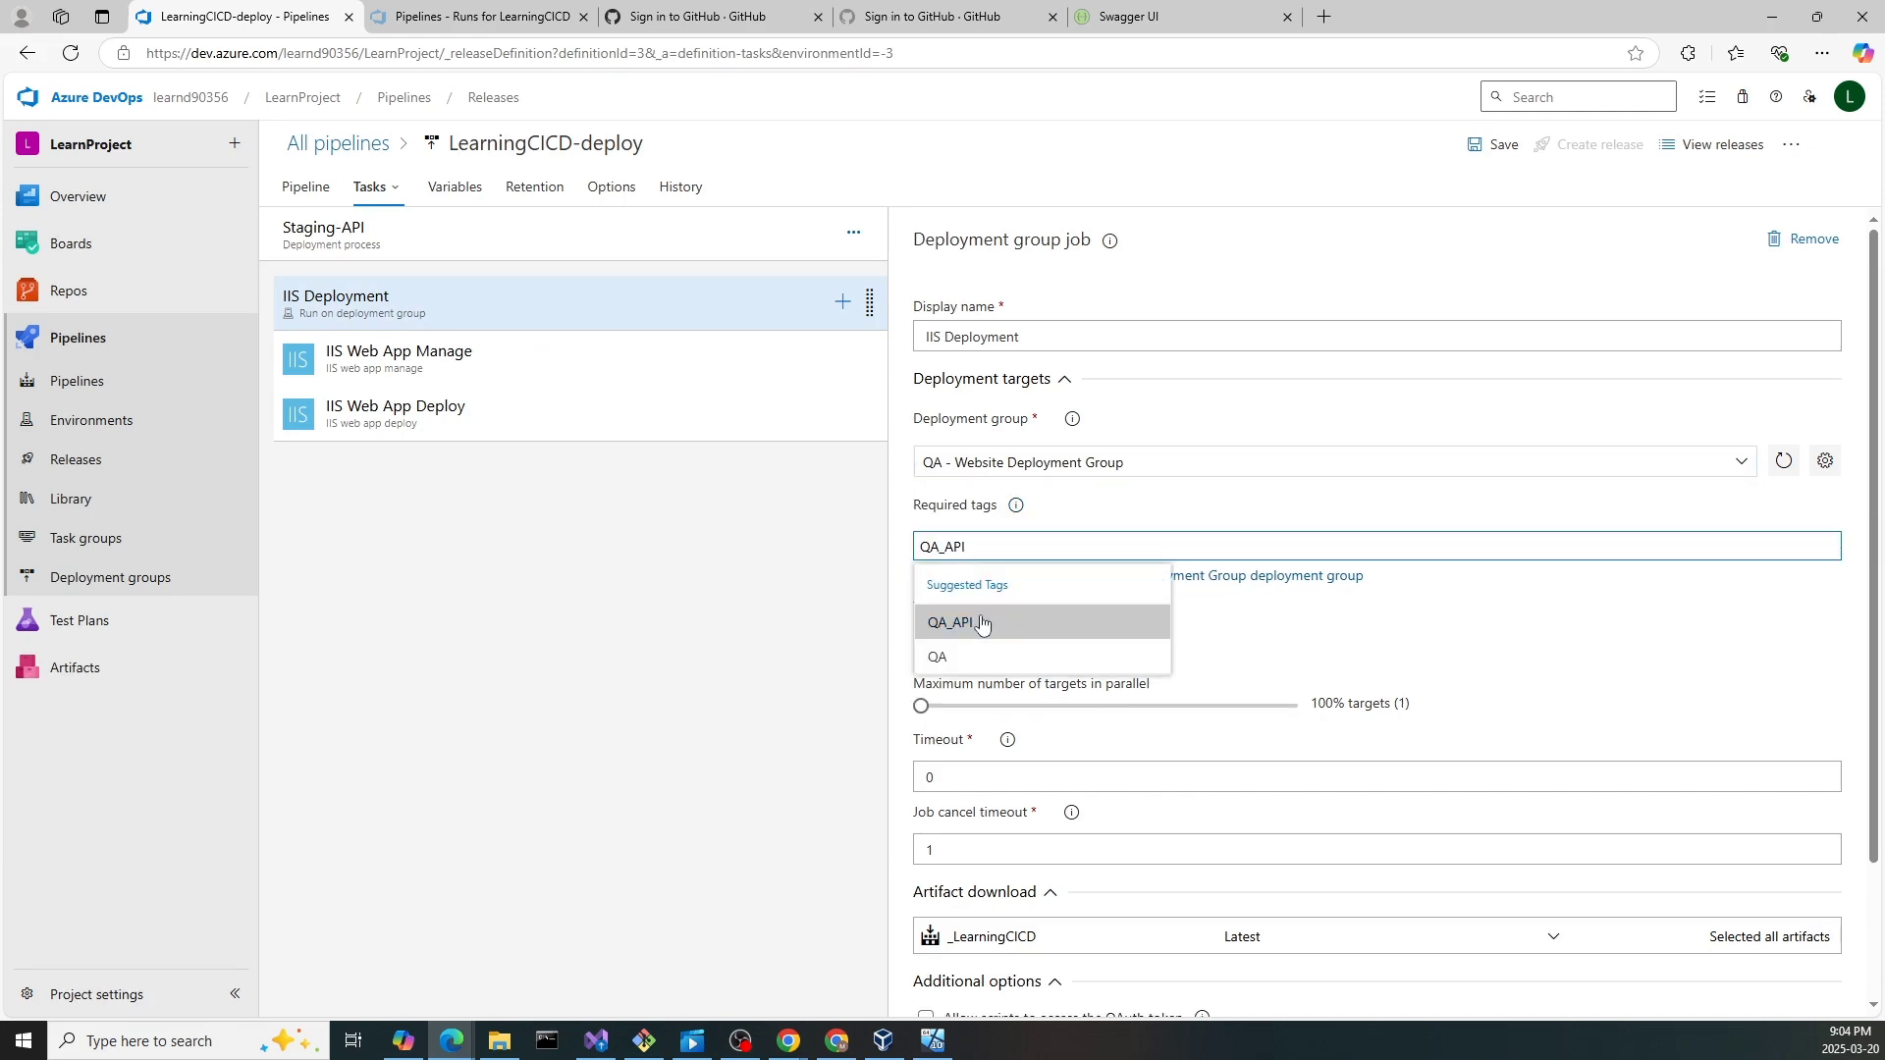
left_click(982, 624)
- Set the IIS Web App Manage task's physical path to %SystemDrive%\inetpub\LearningAPI_Staging
left_click(437, 373)
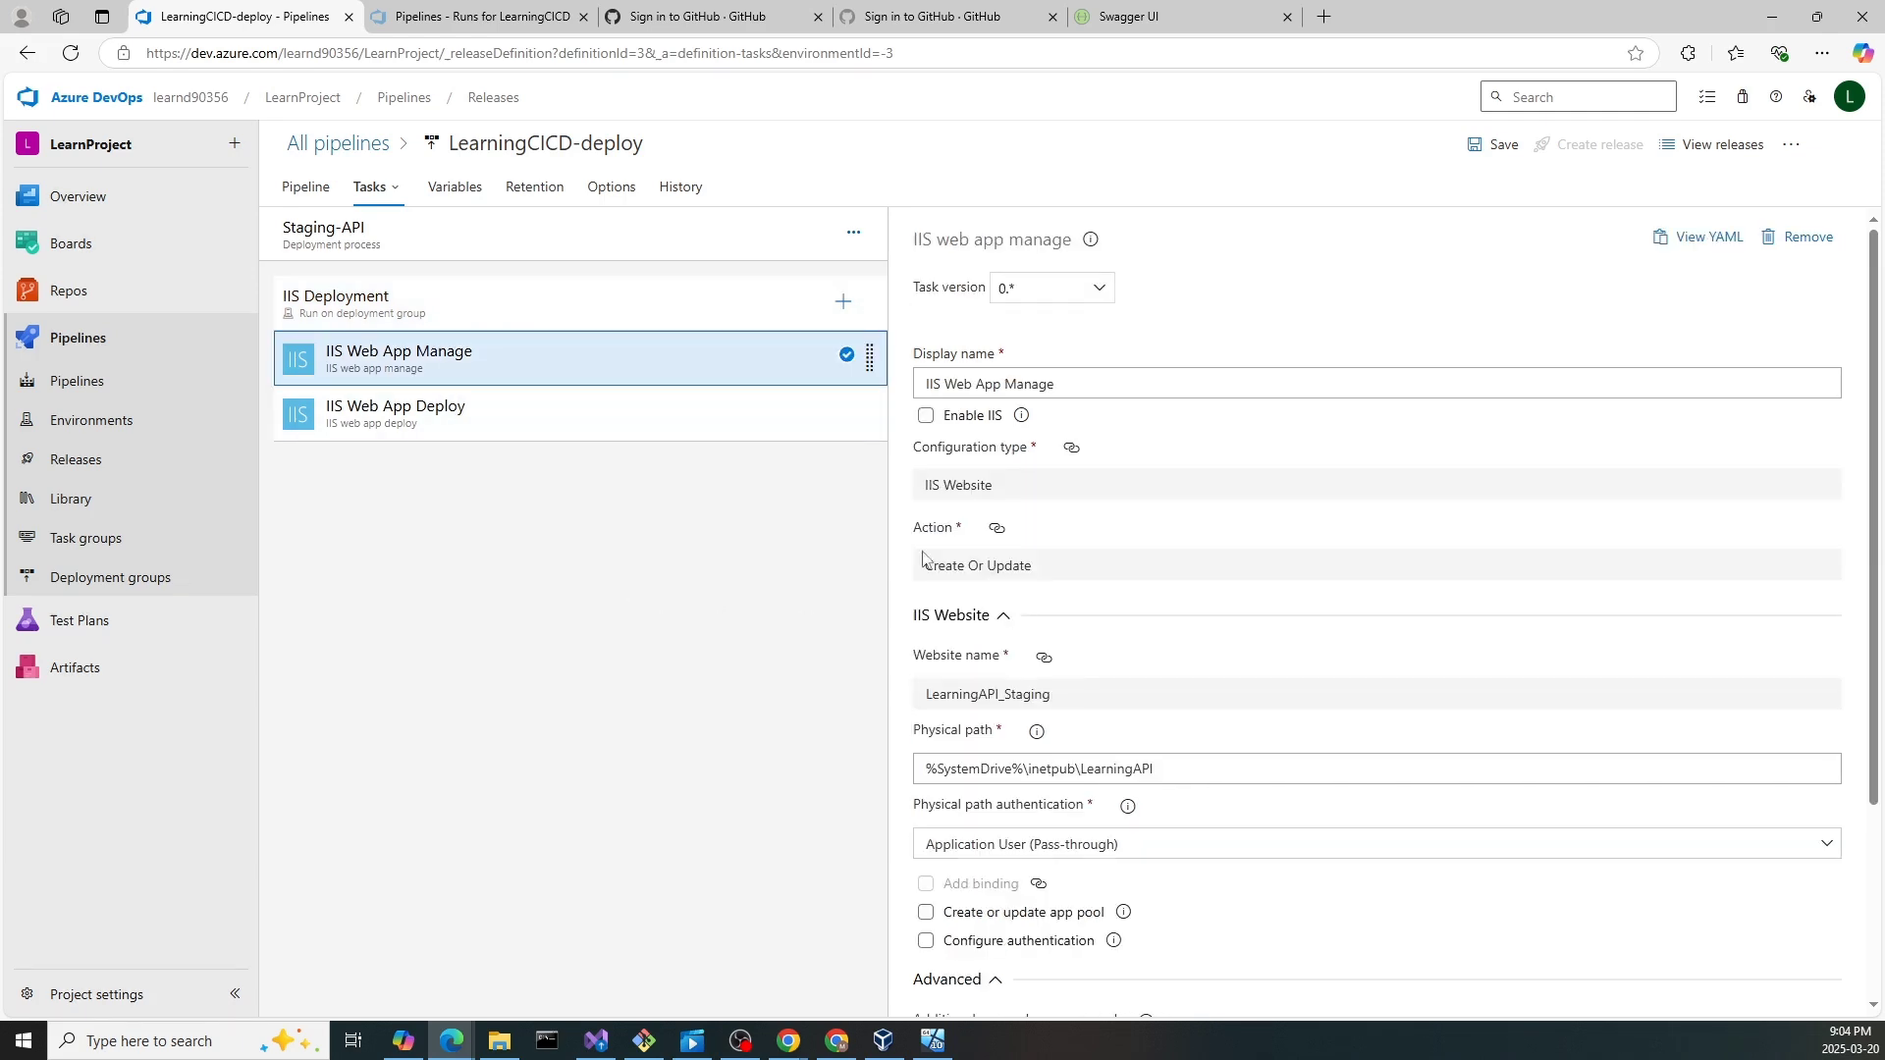
scroll(923, 559, "down", 1)
double_click(1008, 605)
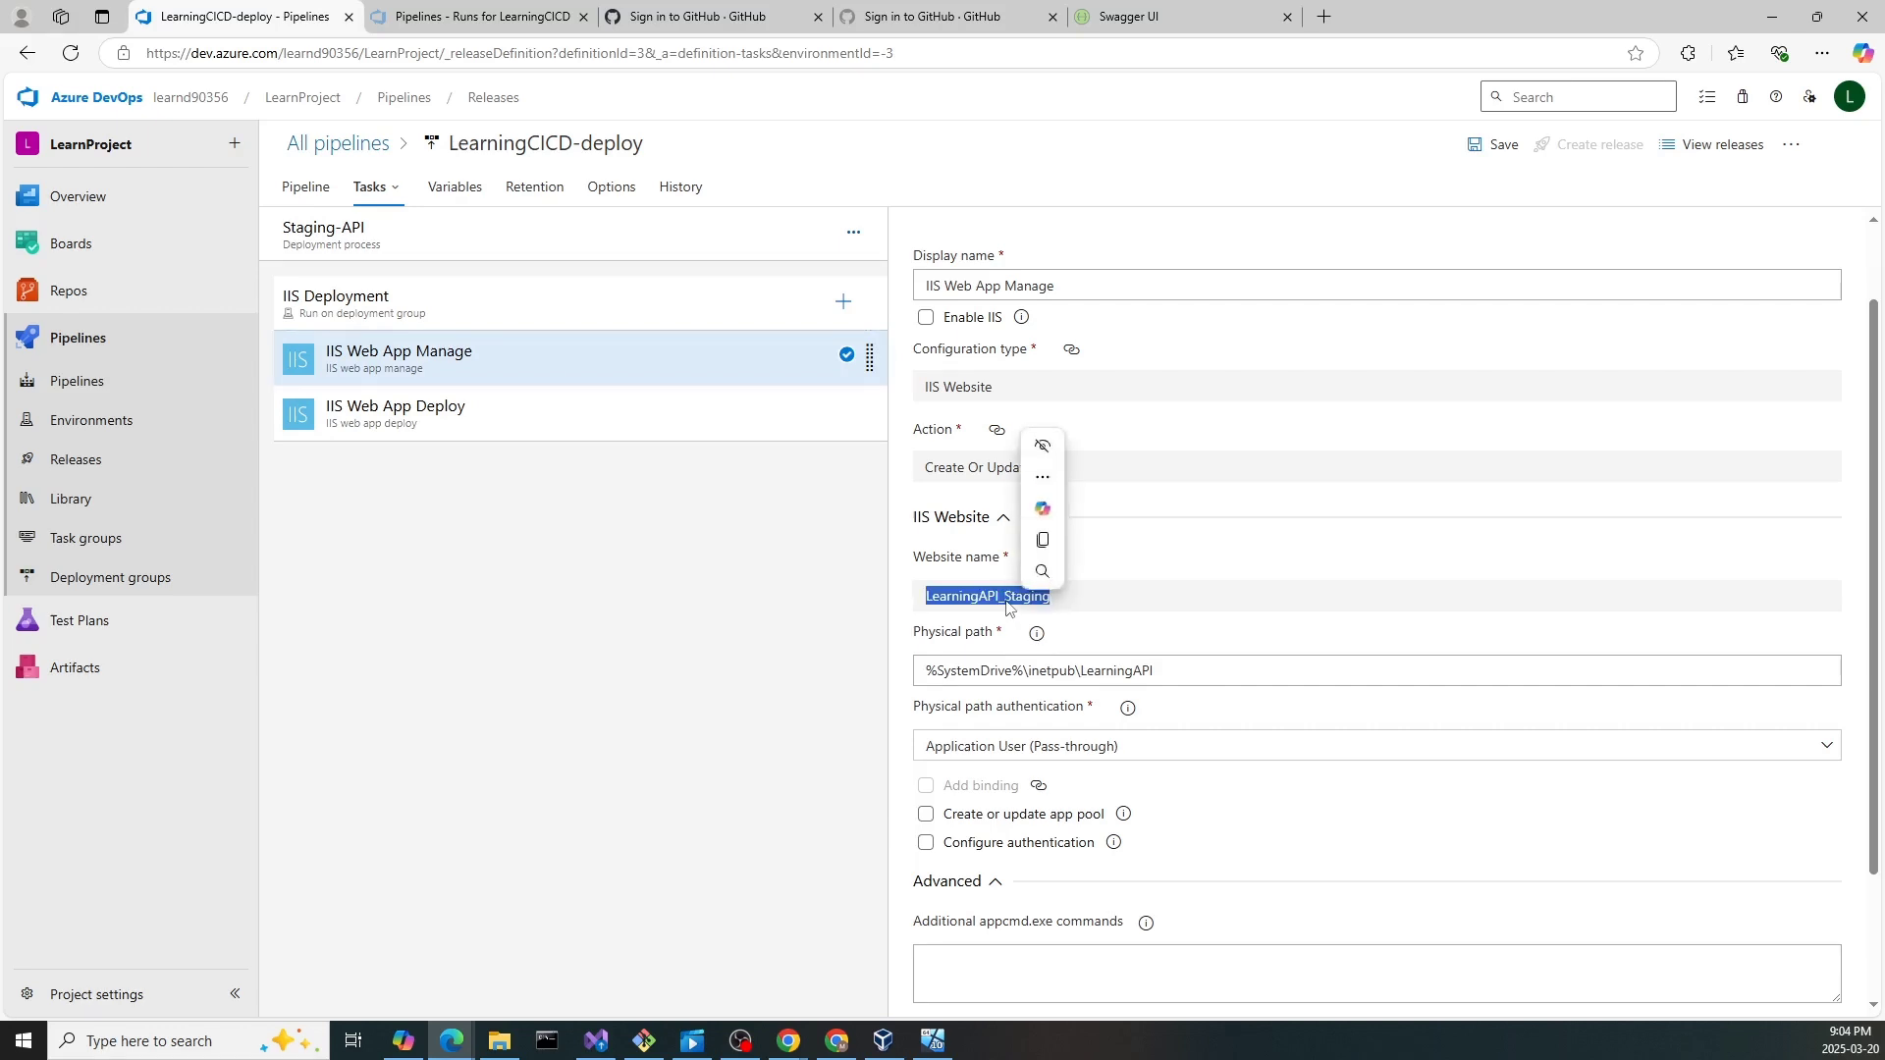
key("ctrl+c")
double_click(1120, 671)
key("ctrl+v")
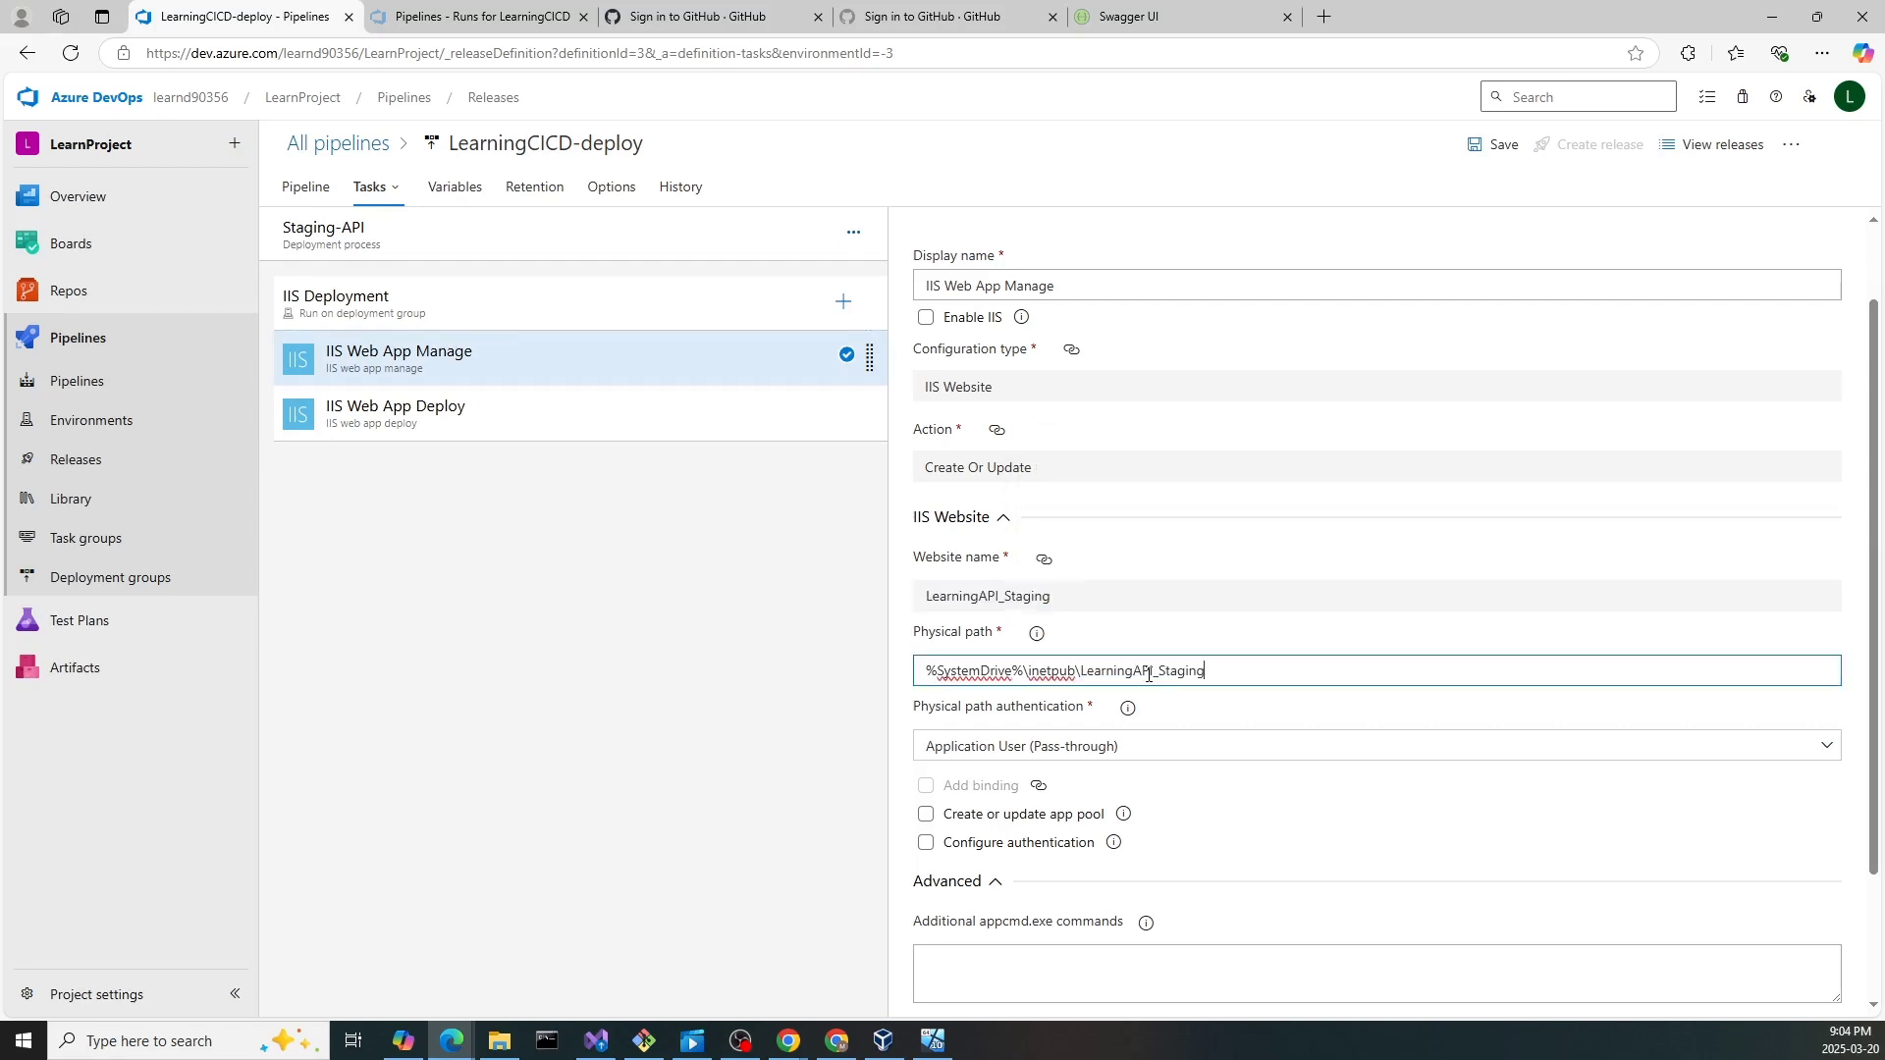
- Check the IIS Web App Deploy task's website name, package folder and advanced deployment options for the Staging-API stage
left_click(520, 437)
scroll(1227, 646, "down", 1)
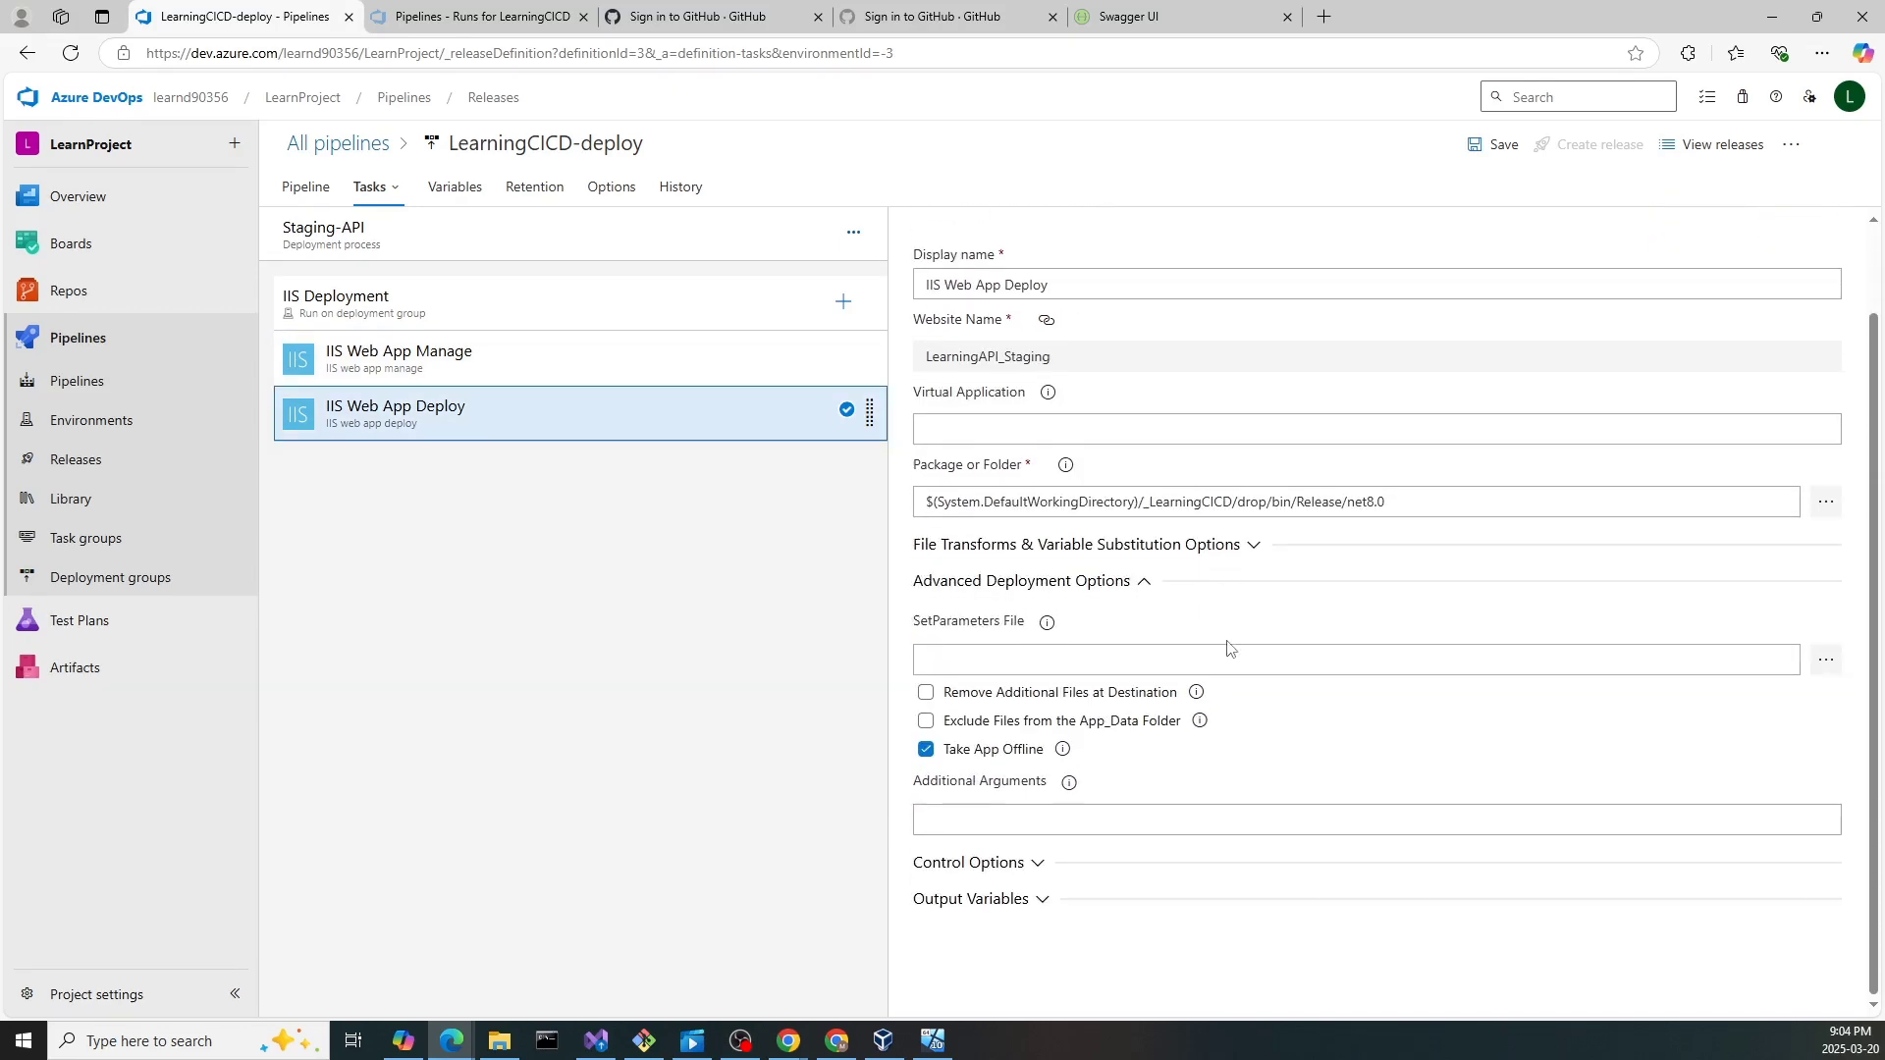
scroll(1231, 648, "up", 1)
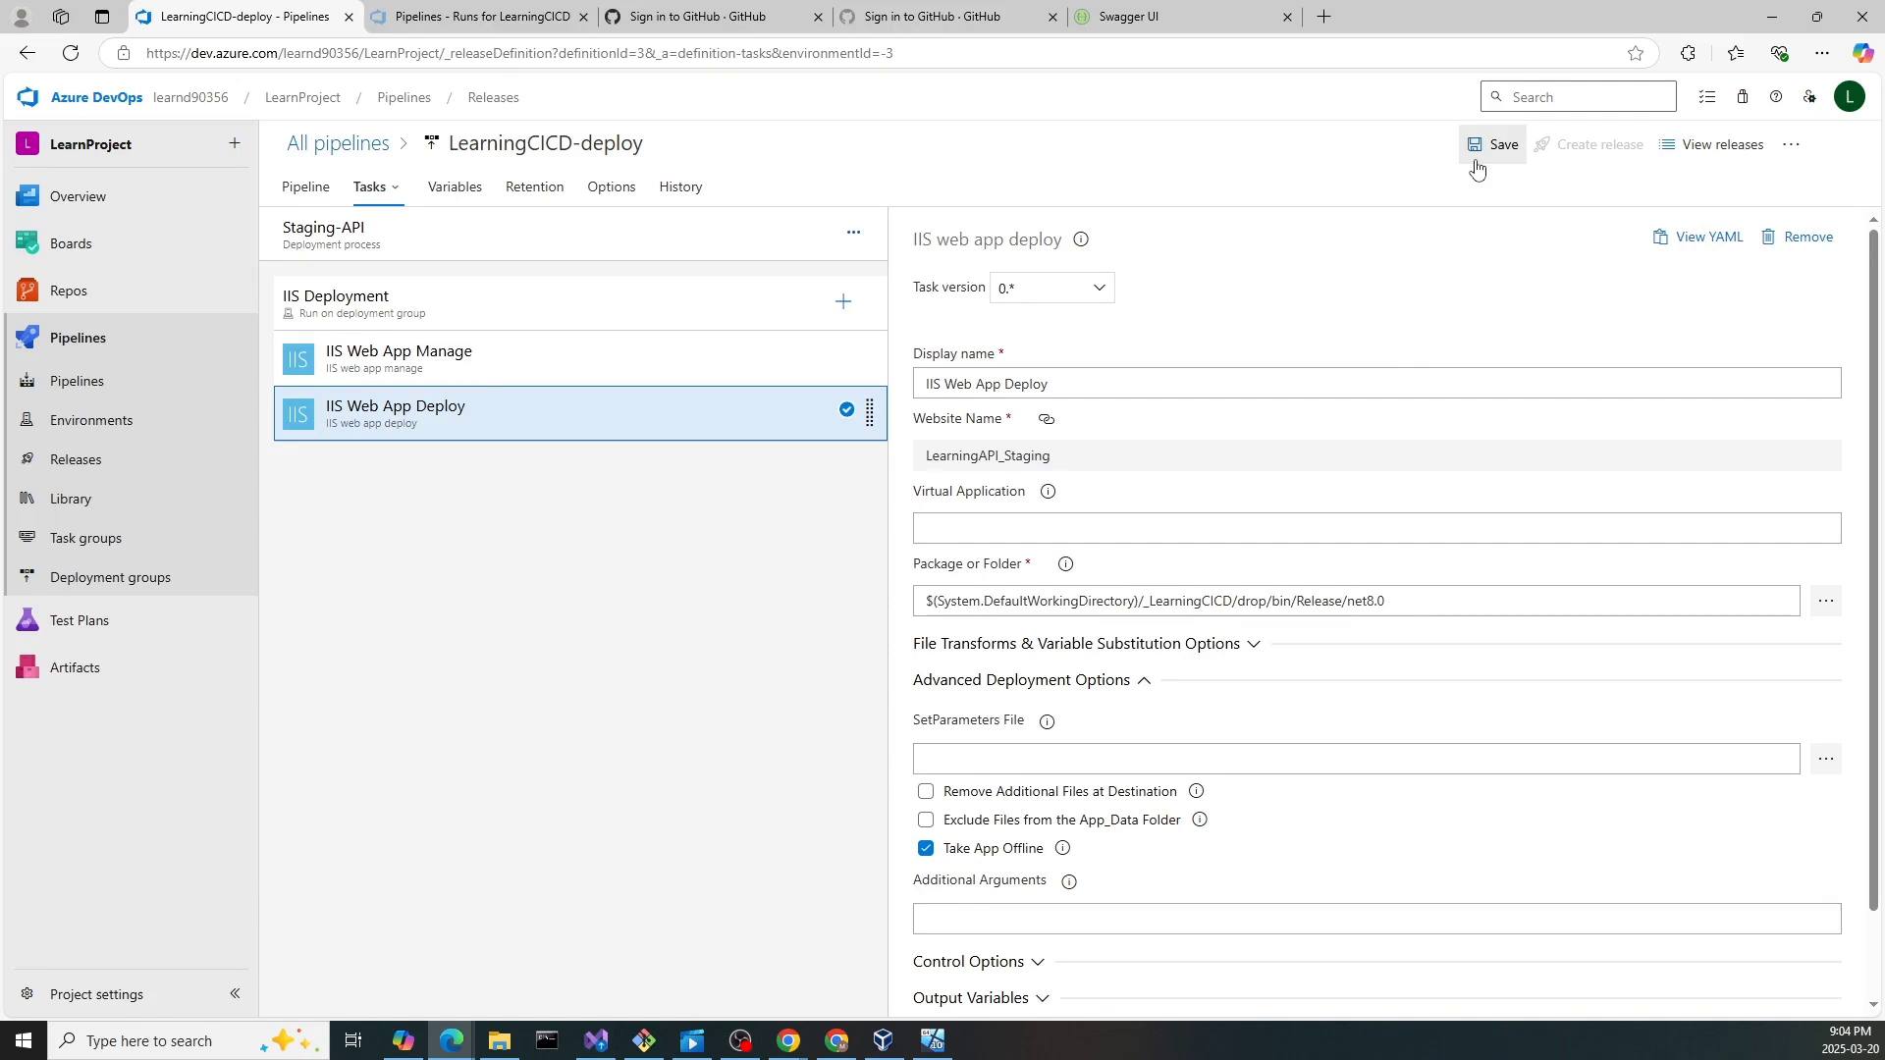
- Disable pre-deployment approvals in the Staging-API stage's pre-deployment conditions
left_click(305, 187)
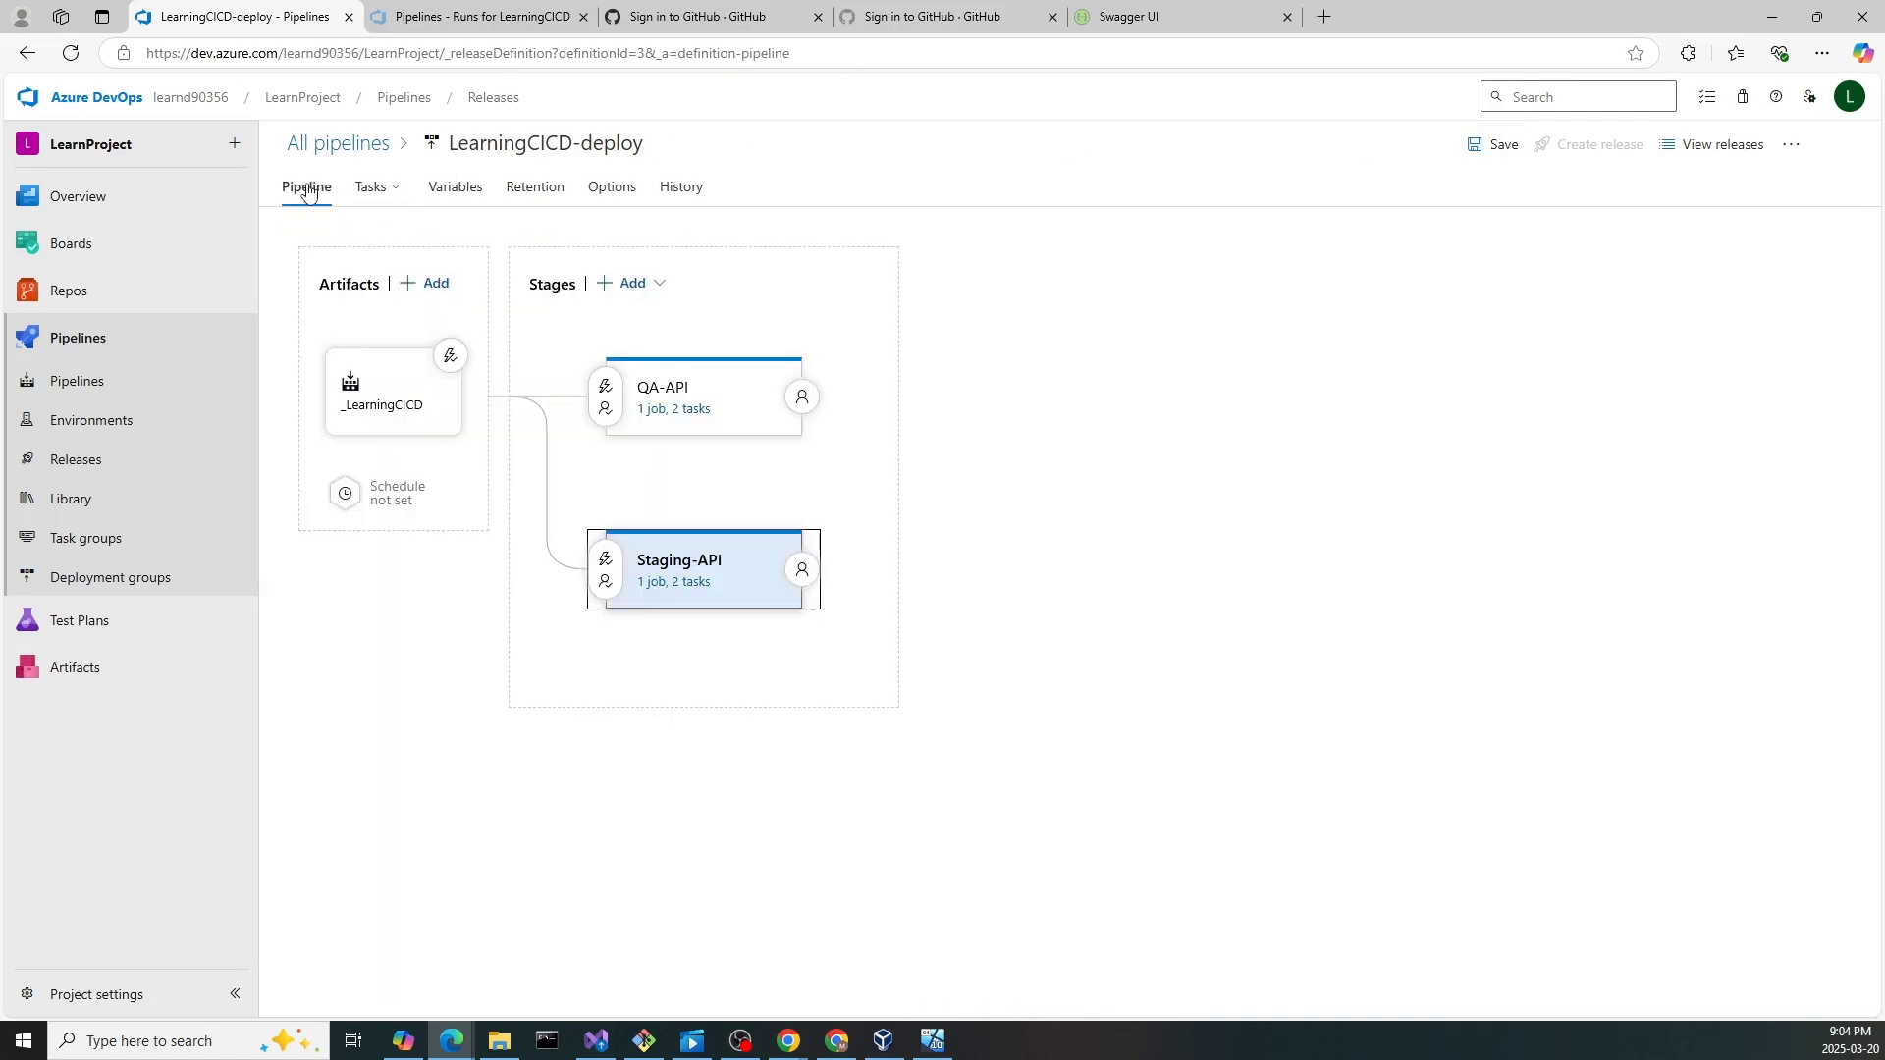
left_click(606, 587)
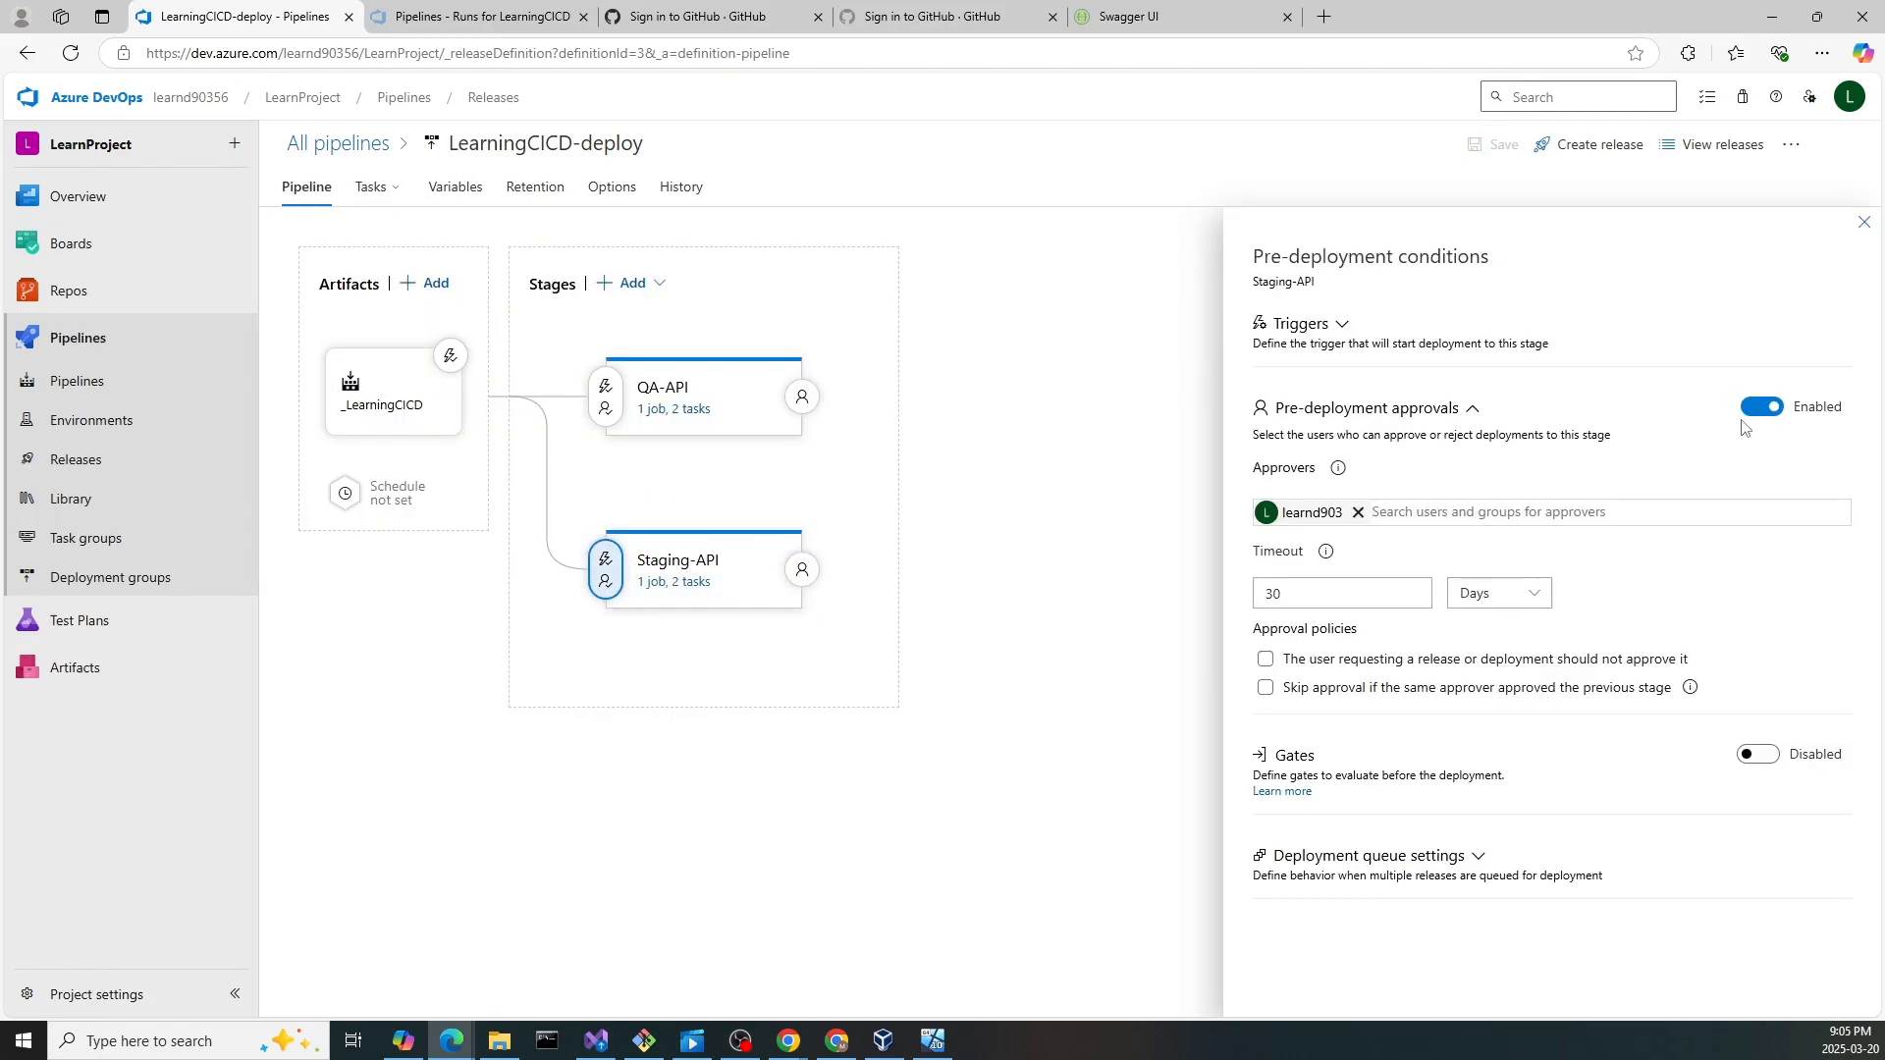
left_click(1764, 412)
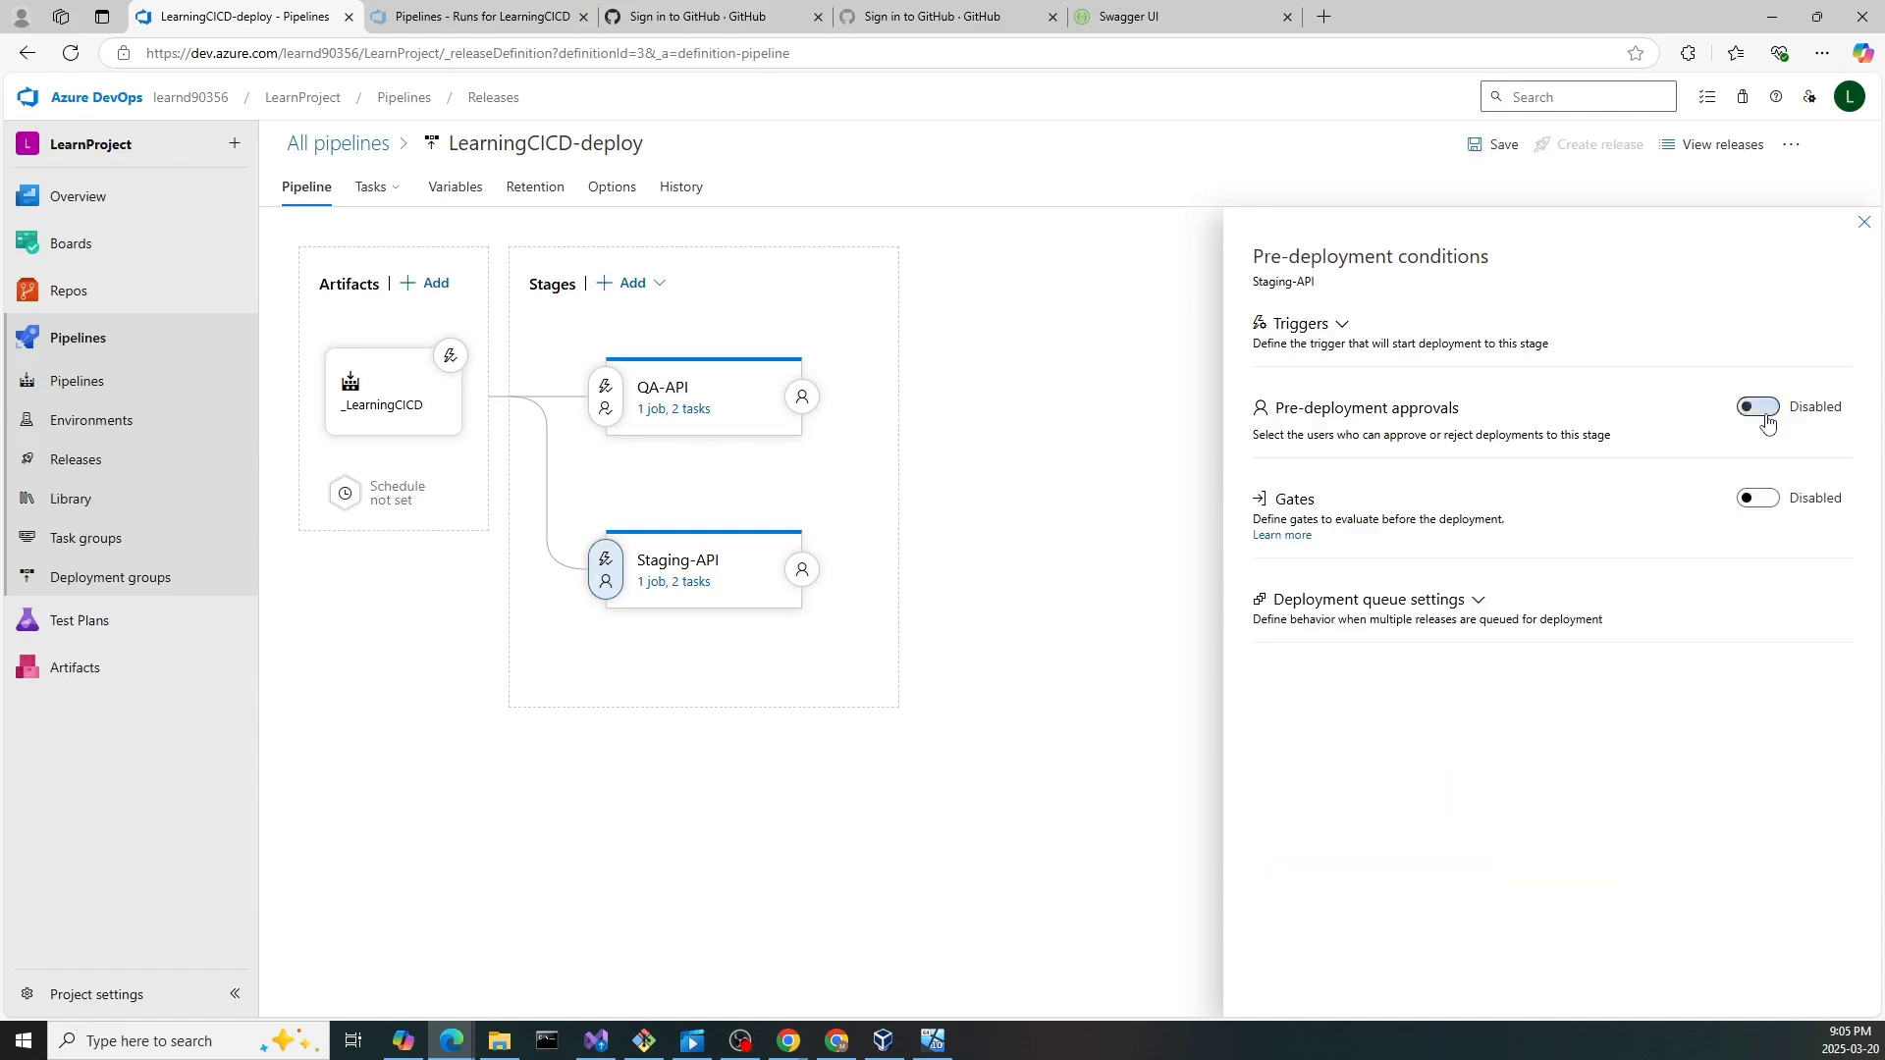
left_click(1864, 222)
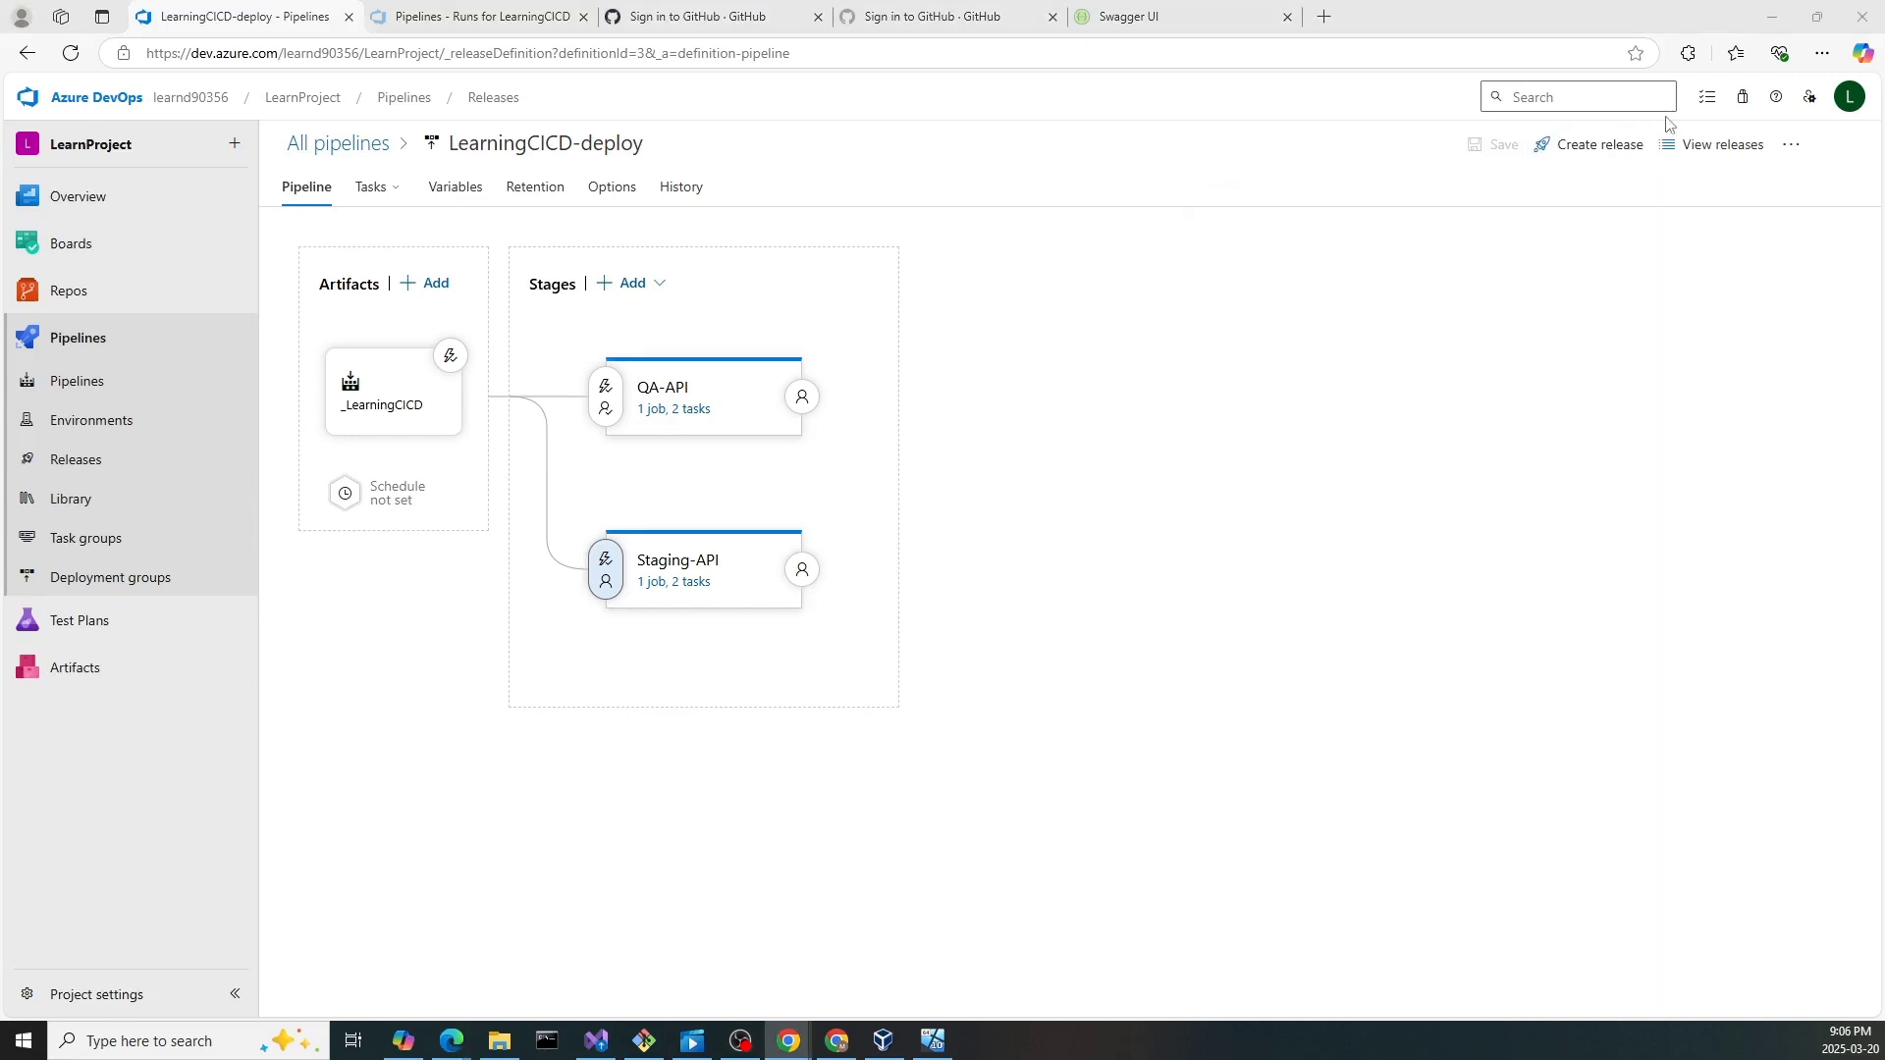
- Create a release from _LearningCICD version 20250320.1 with only the QA-API stage changed to a manual trigger, and open that release
left_click(1620, 142)
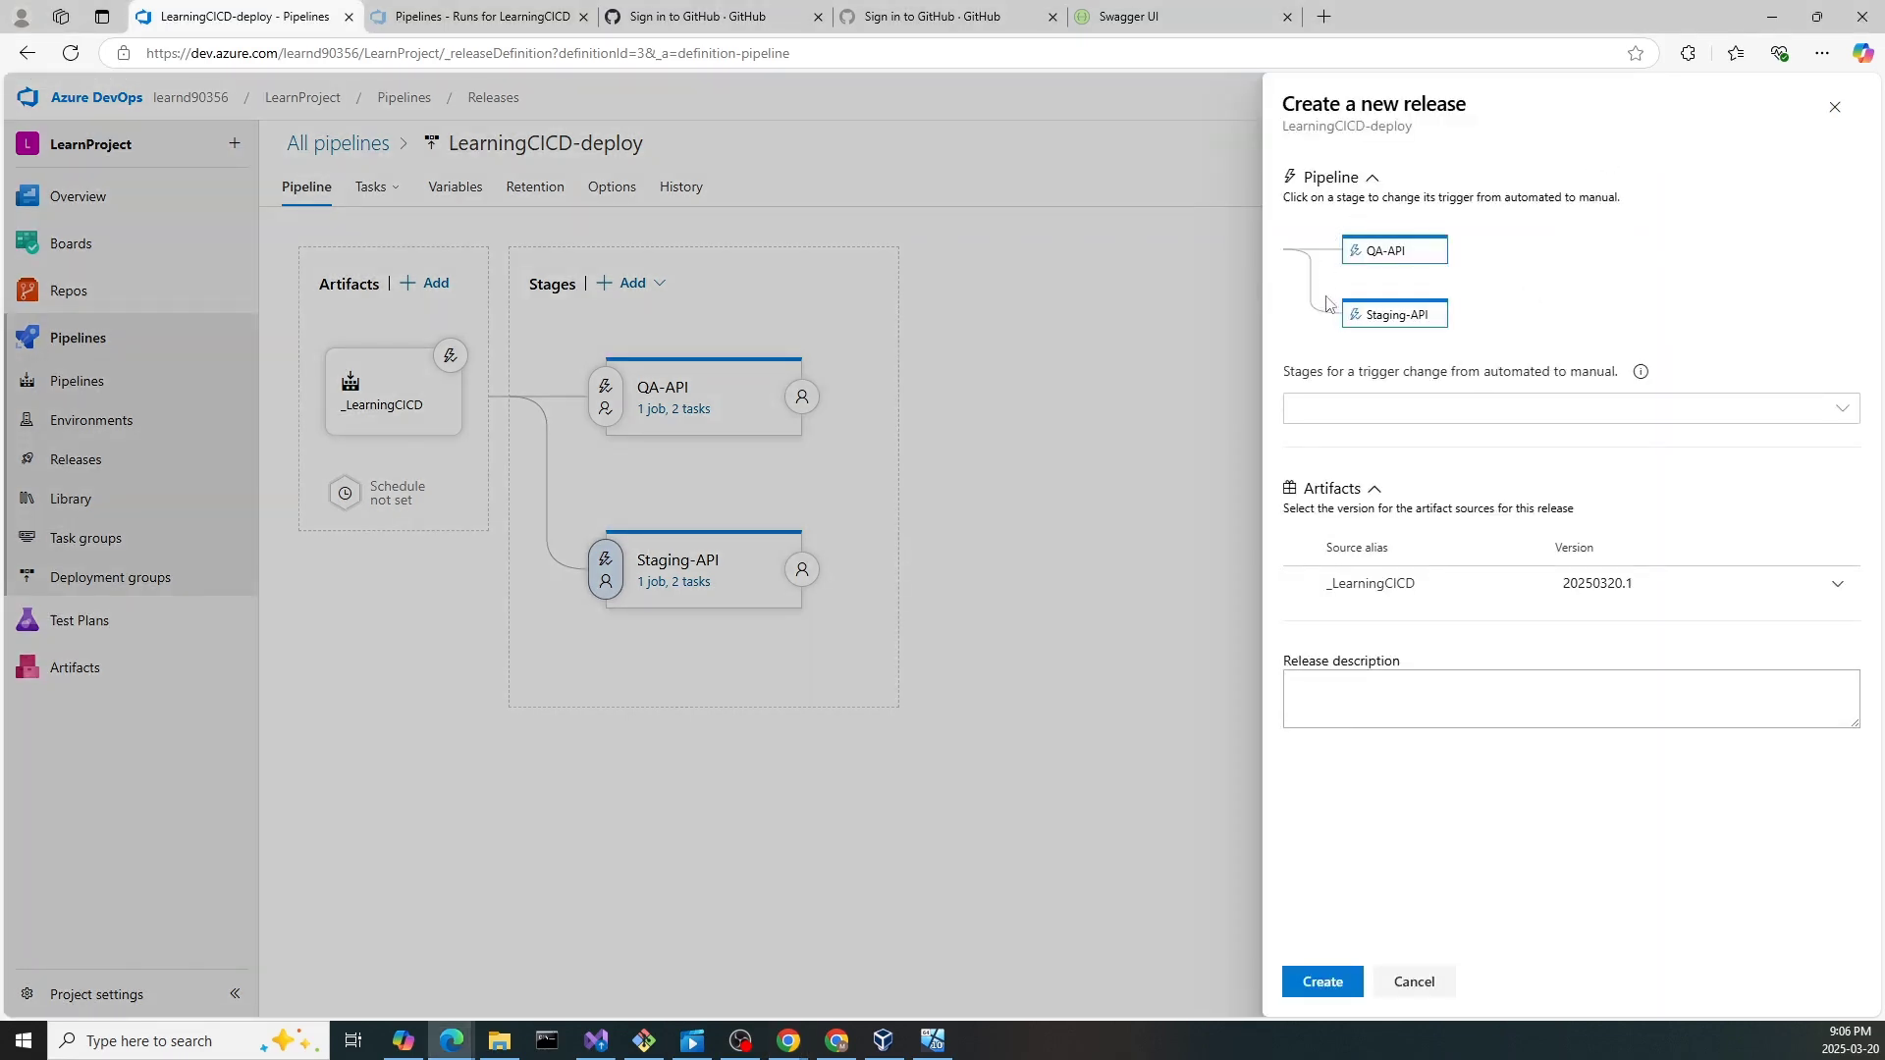
left_click(1360, 424)
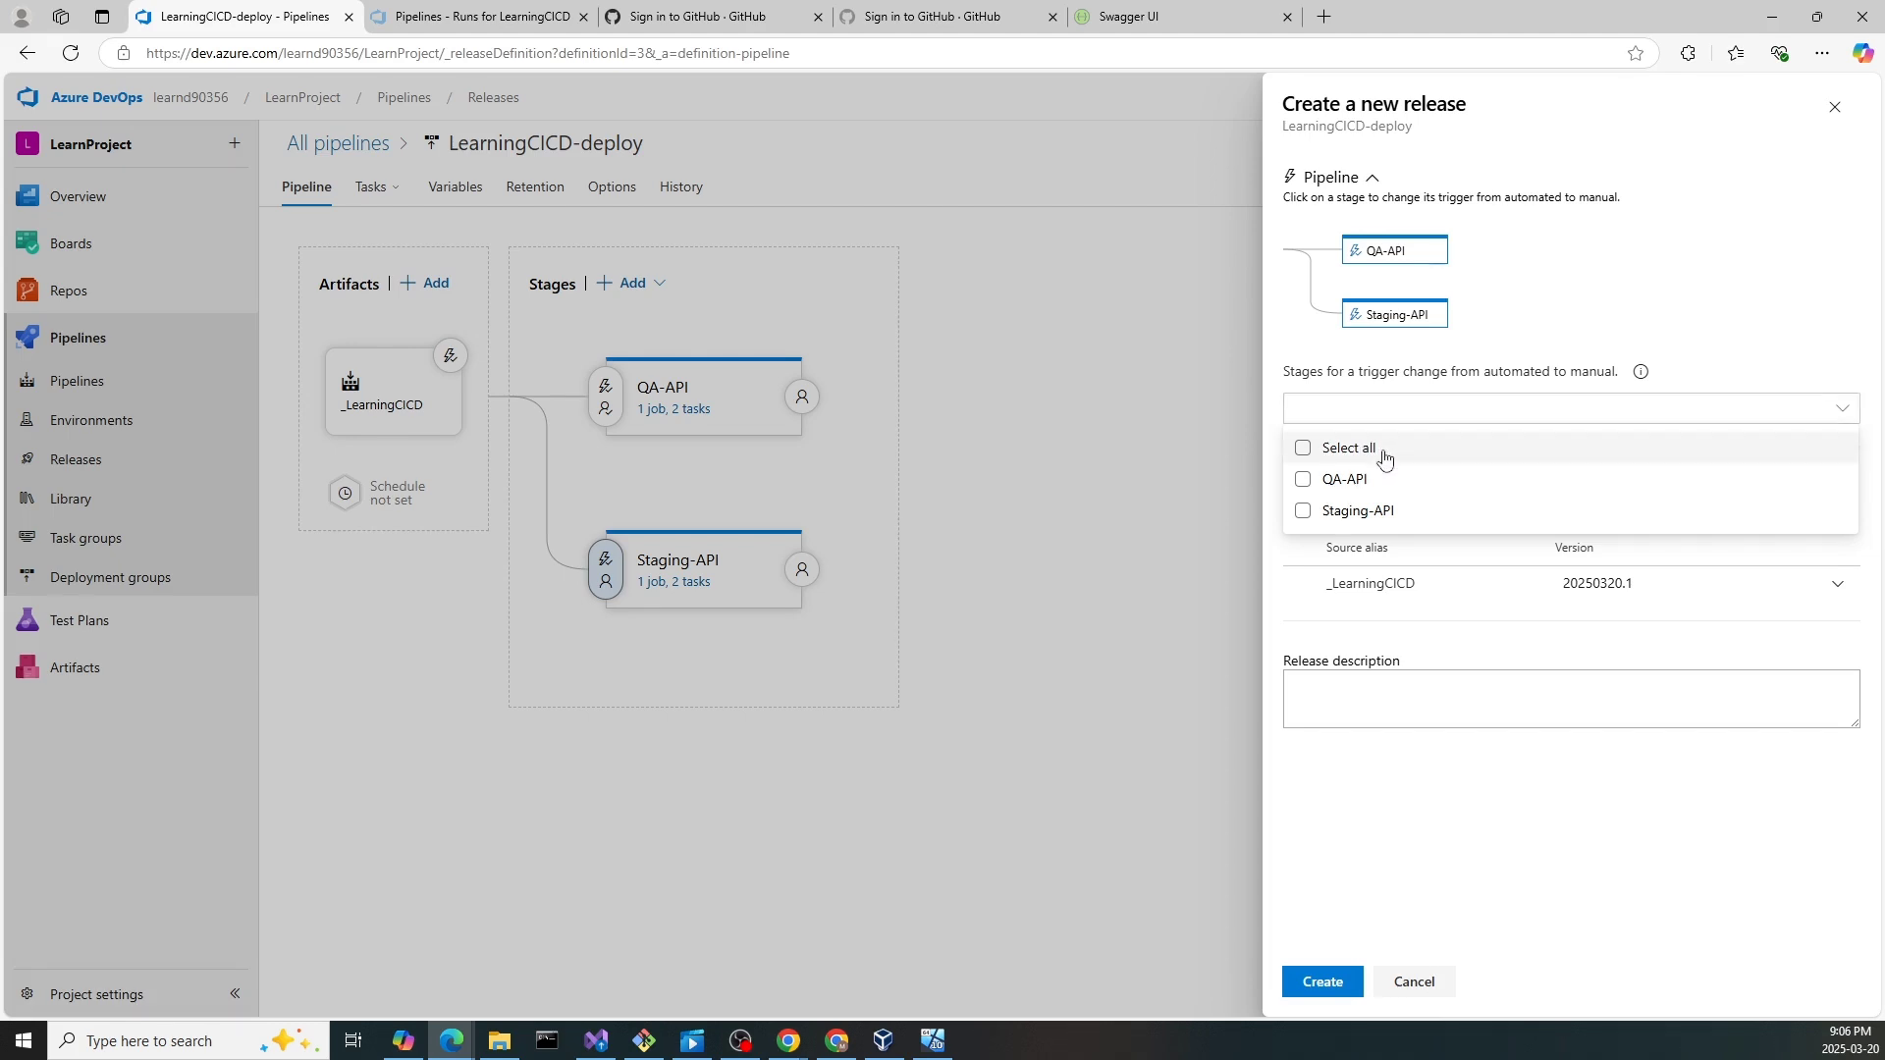
left_click(1382, 451)
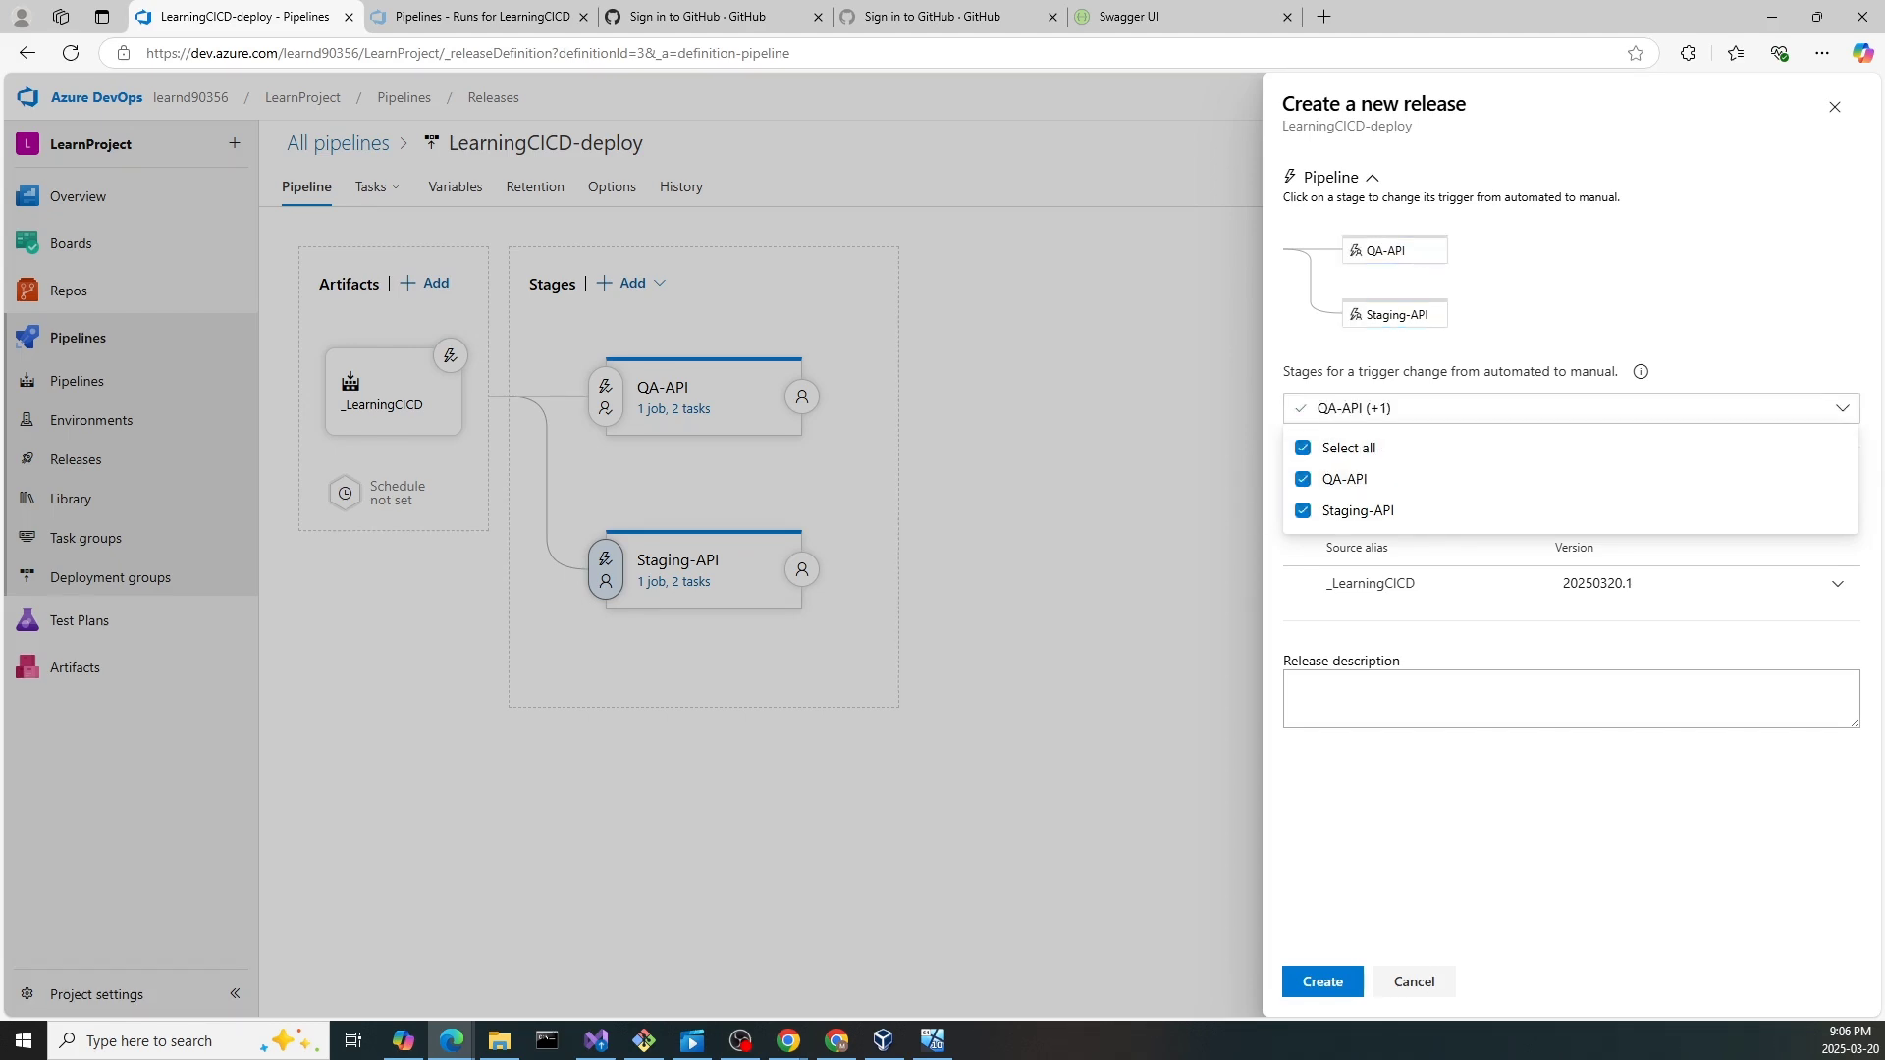
left_click(1359, 509)
left_click(1573, 315)
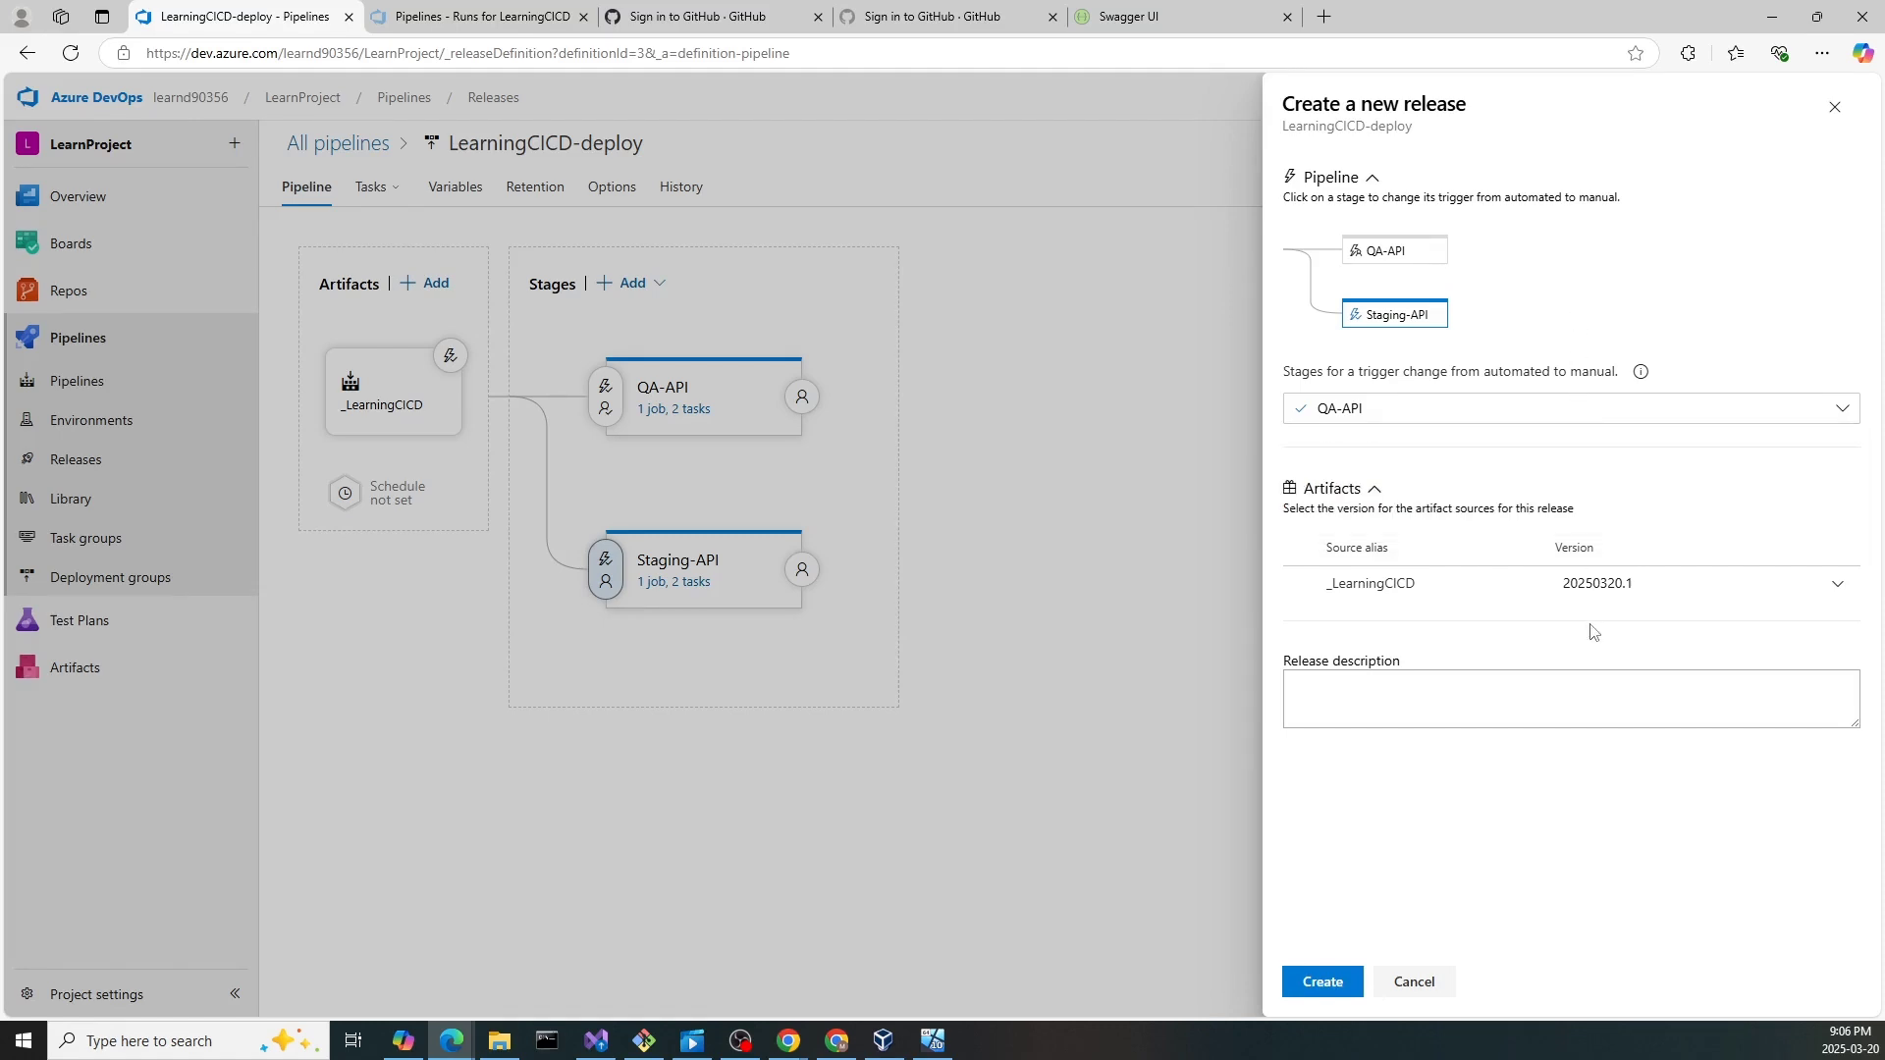
left_click(404, 20)
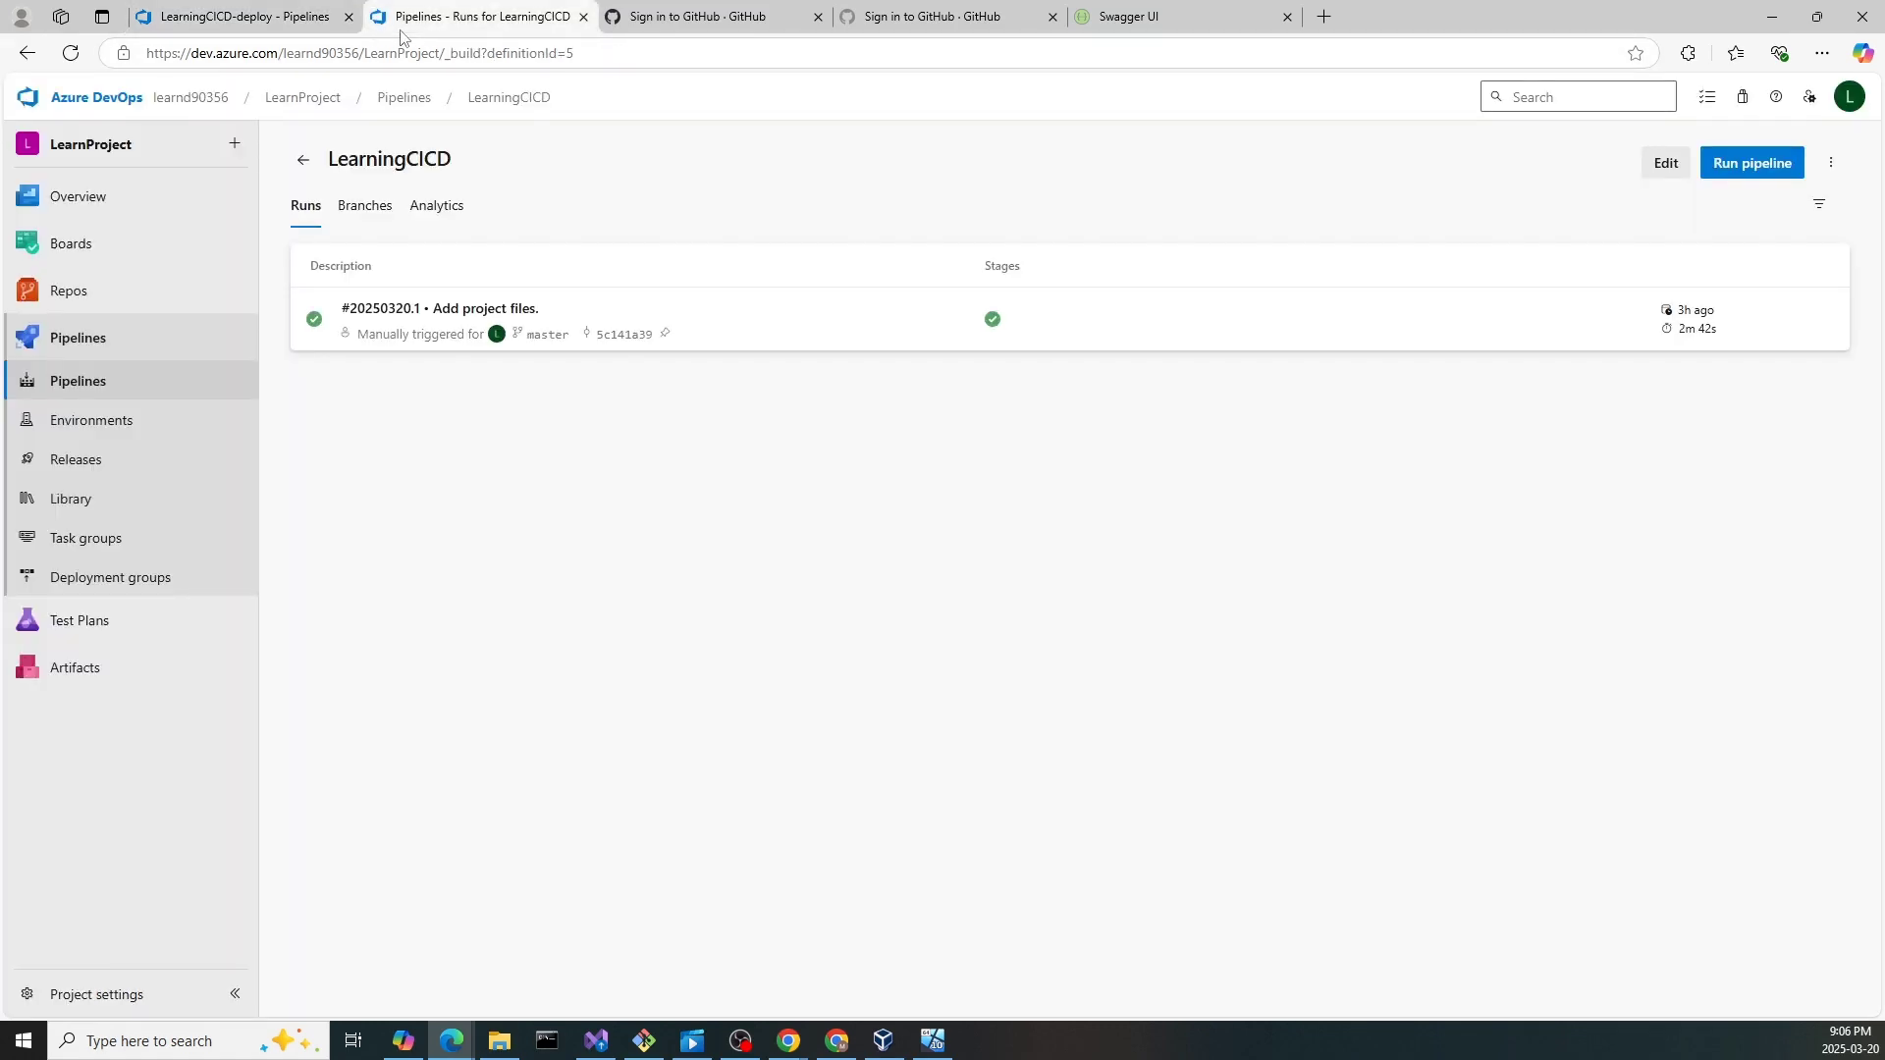
left_click(221, 17)
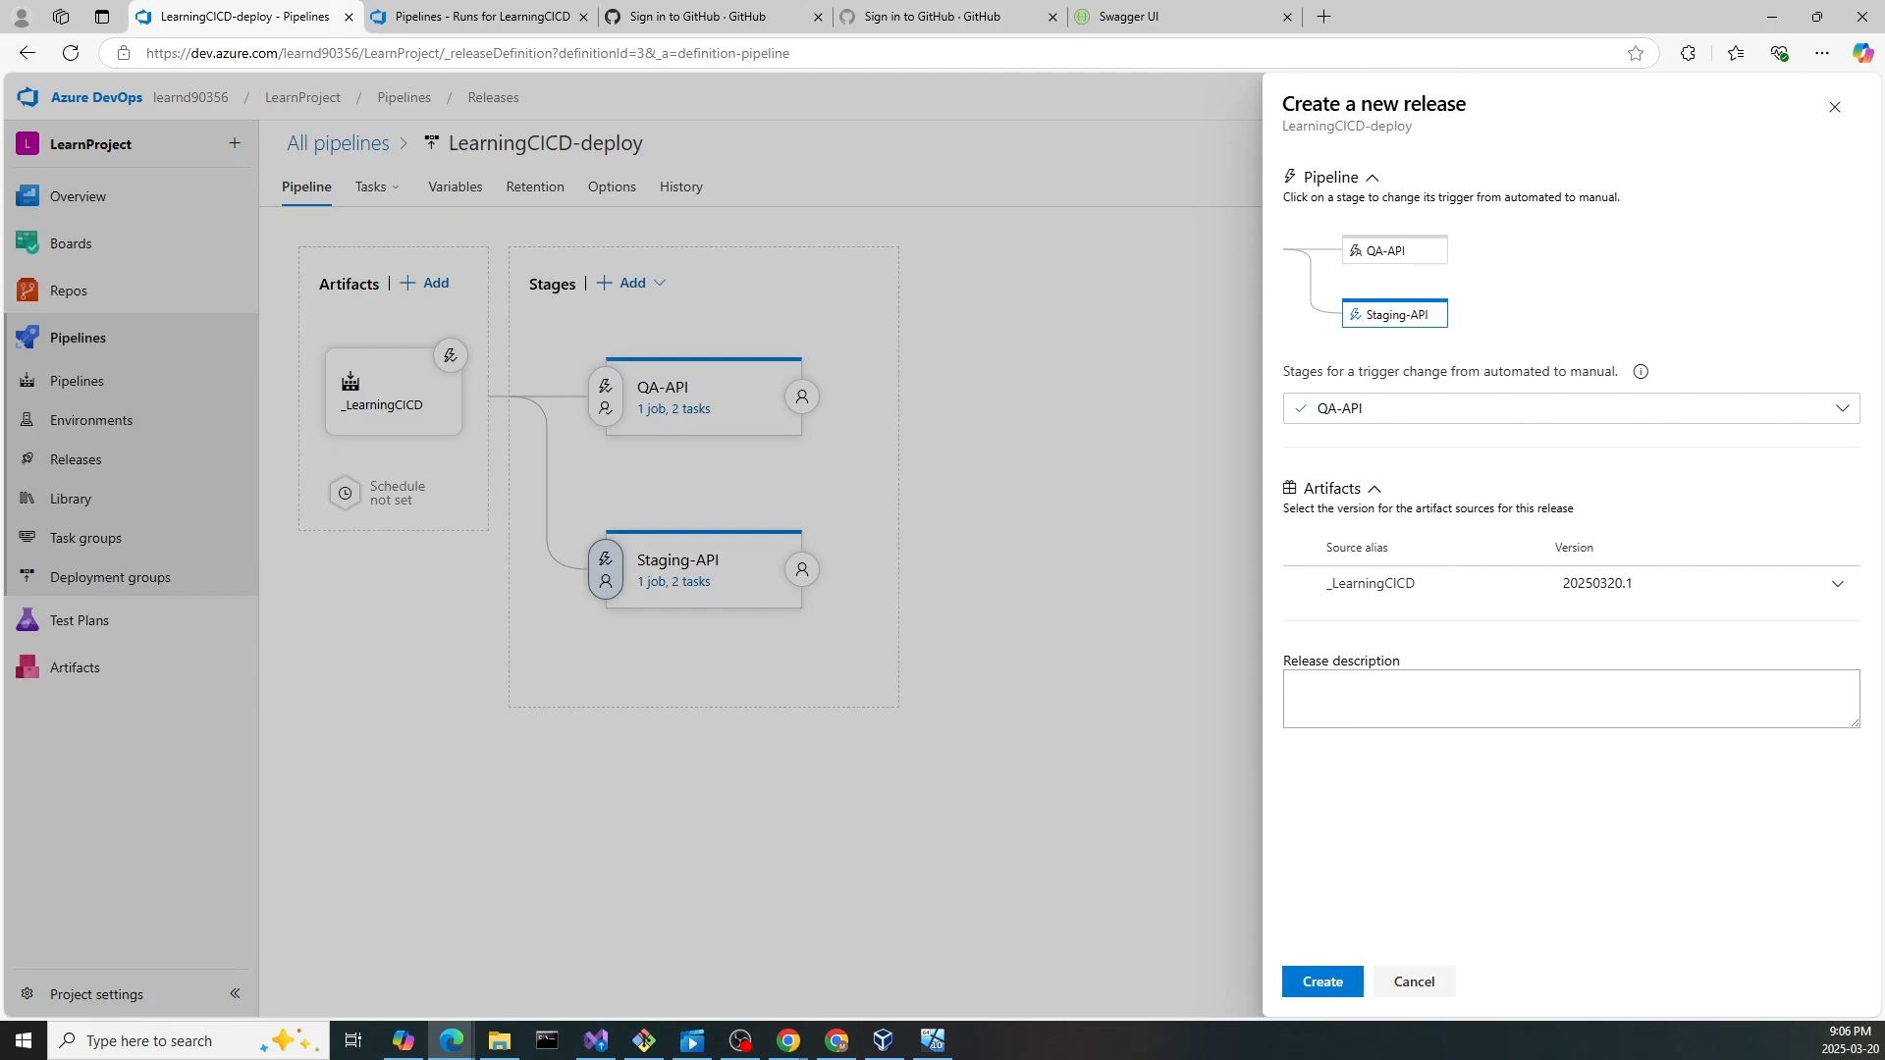
left_click(1322, 983)
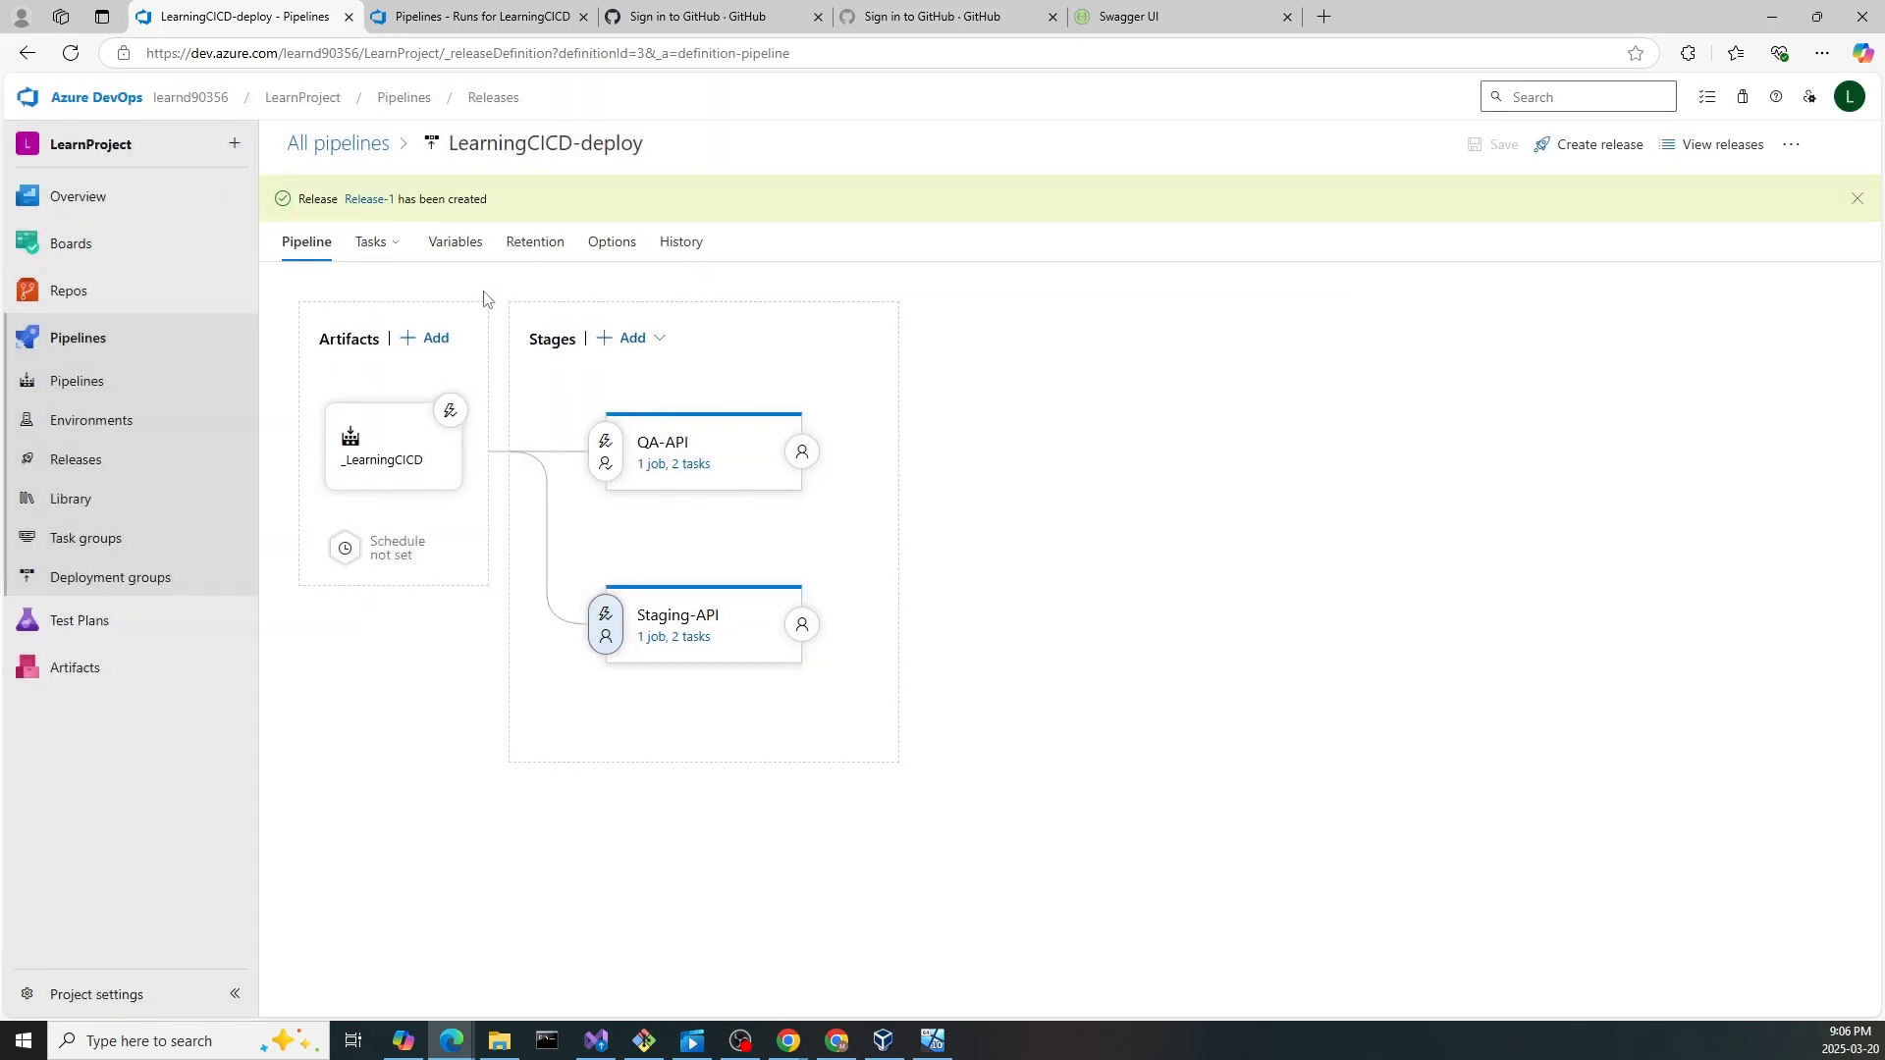
left_click(382, 202)
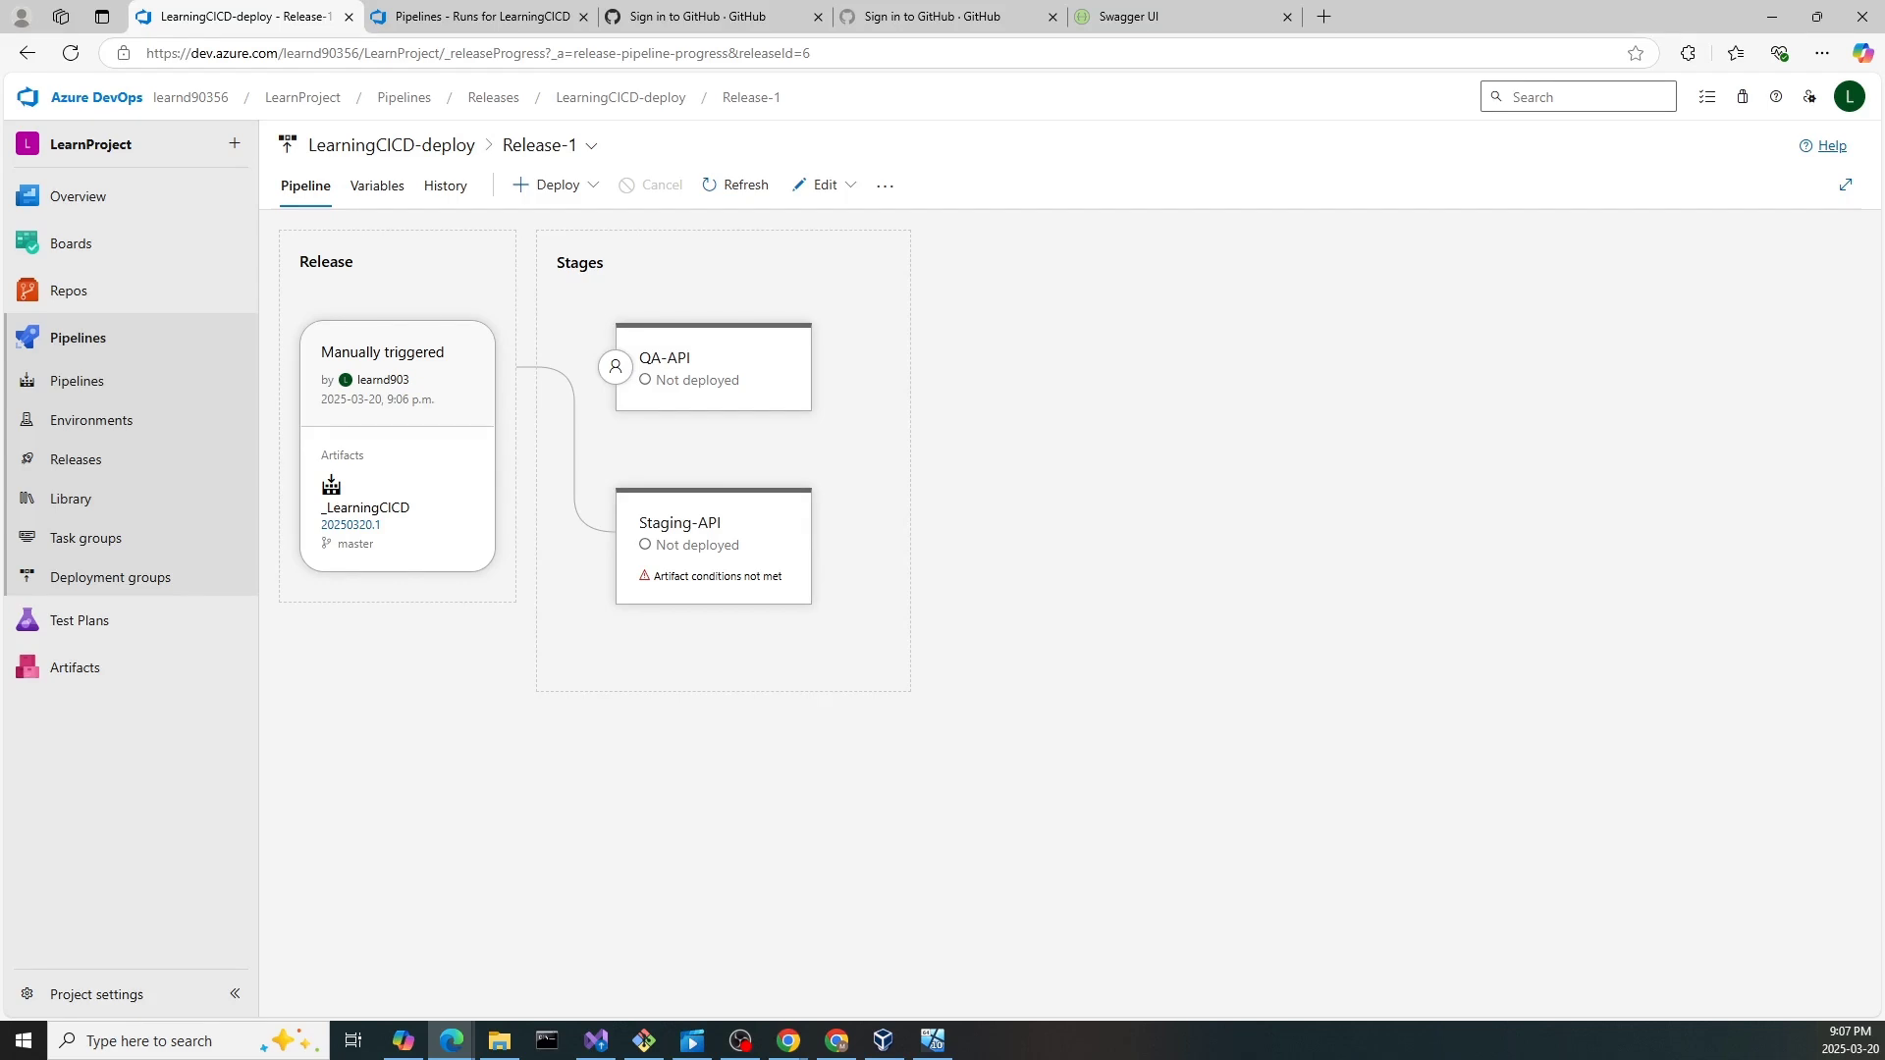
- Run the LearningCICD build pipeline on the QA-LearningAPI branch with the windows-2019 agent specification
key("alt+Tab")
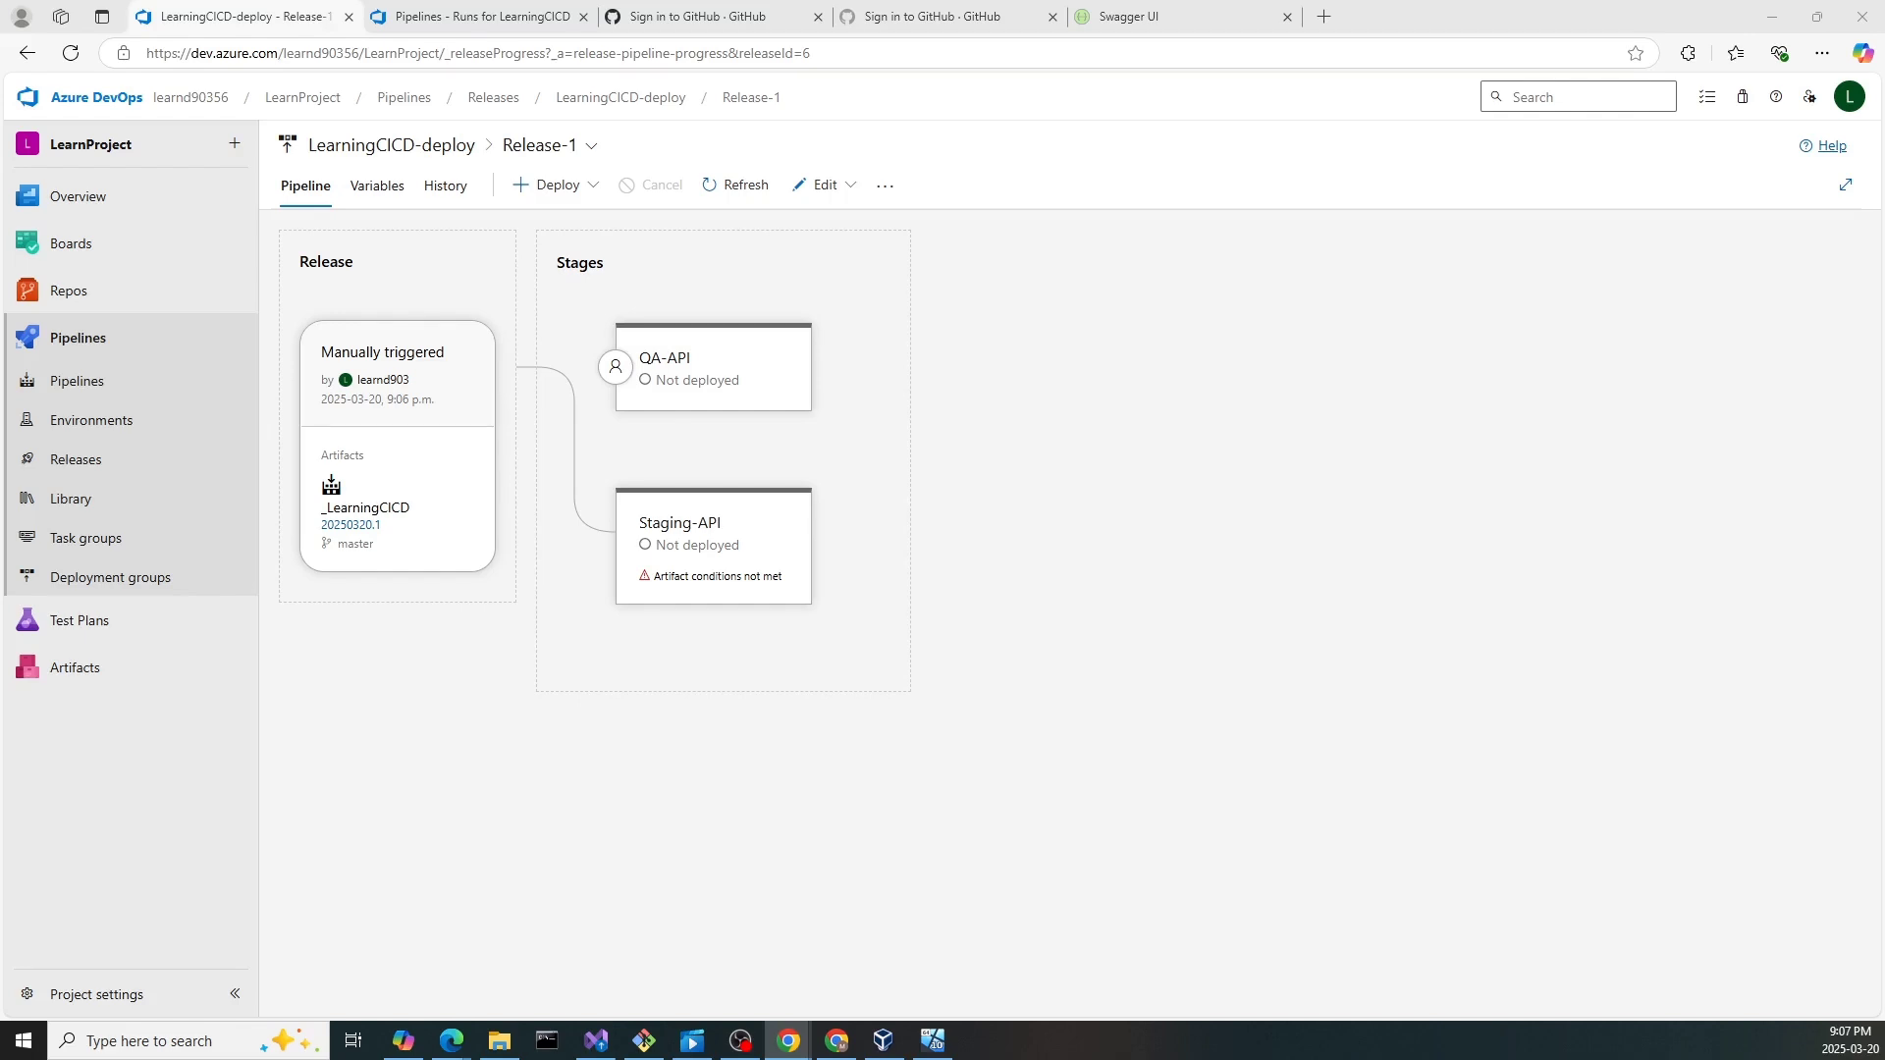
key("ctrl+Tab")
left_click(1757, 166)
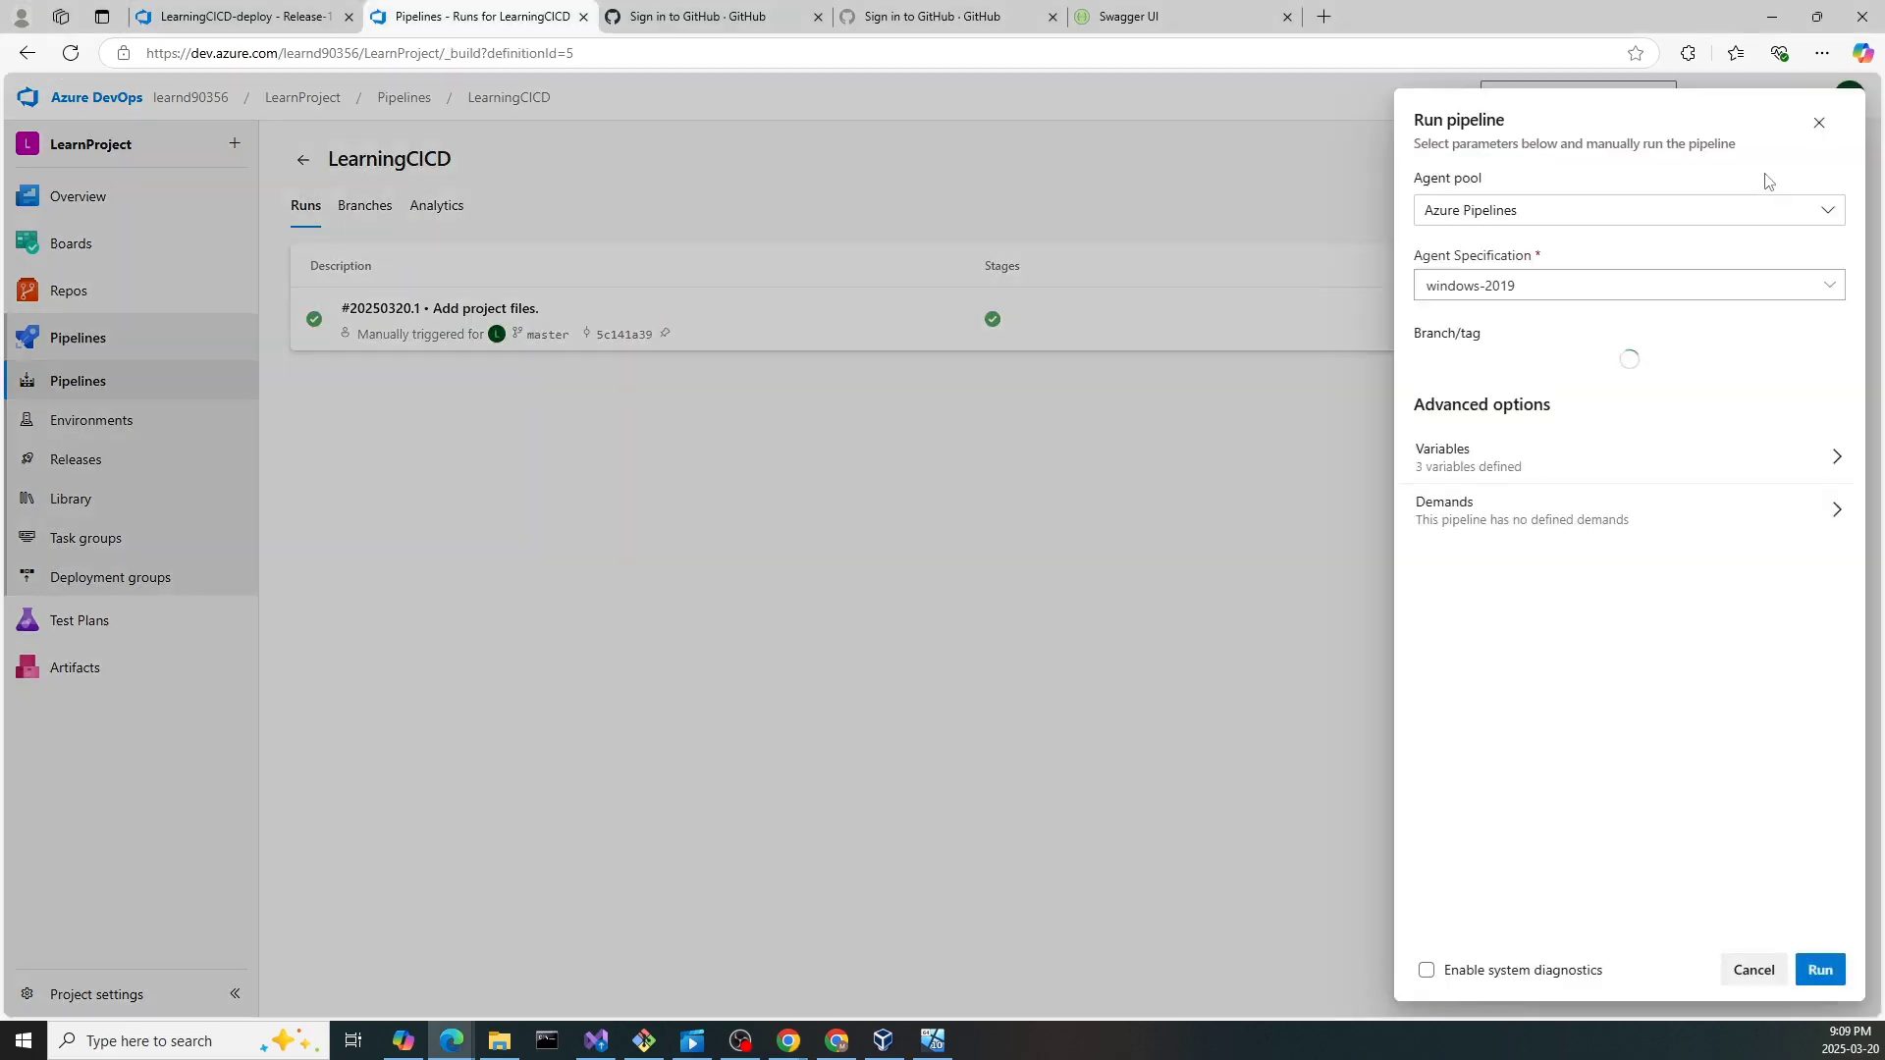
left_click(1548, 368)
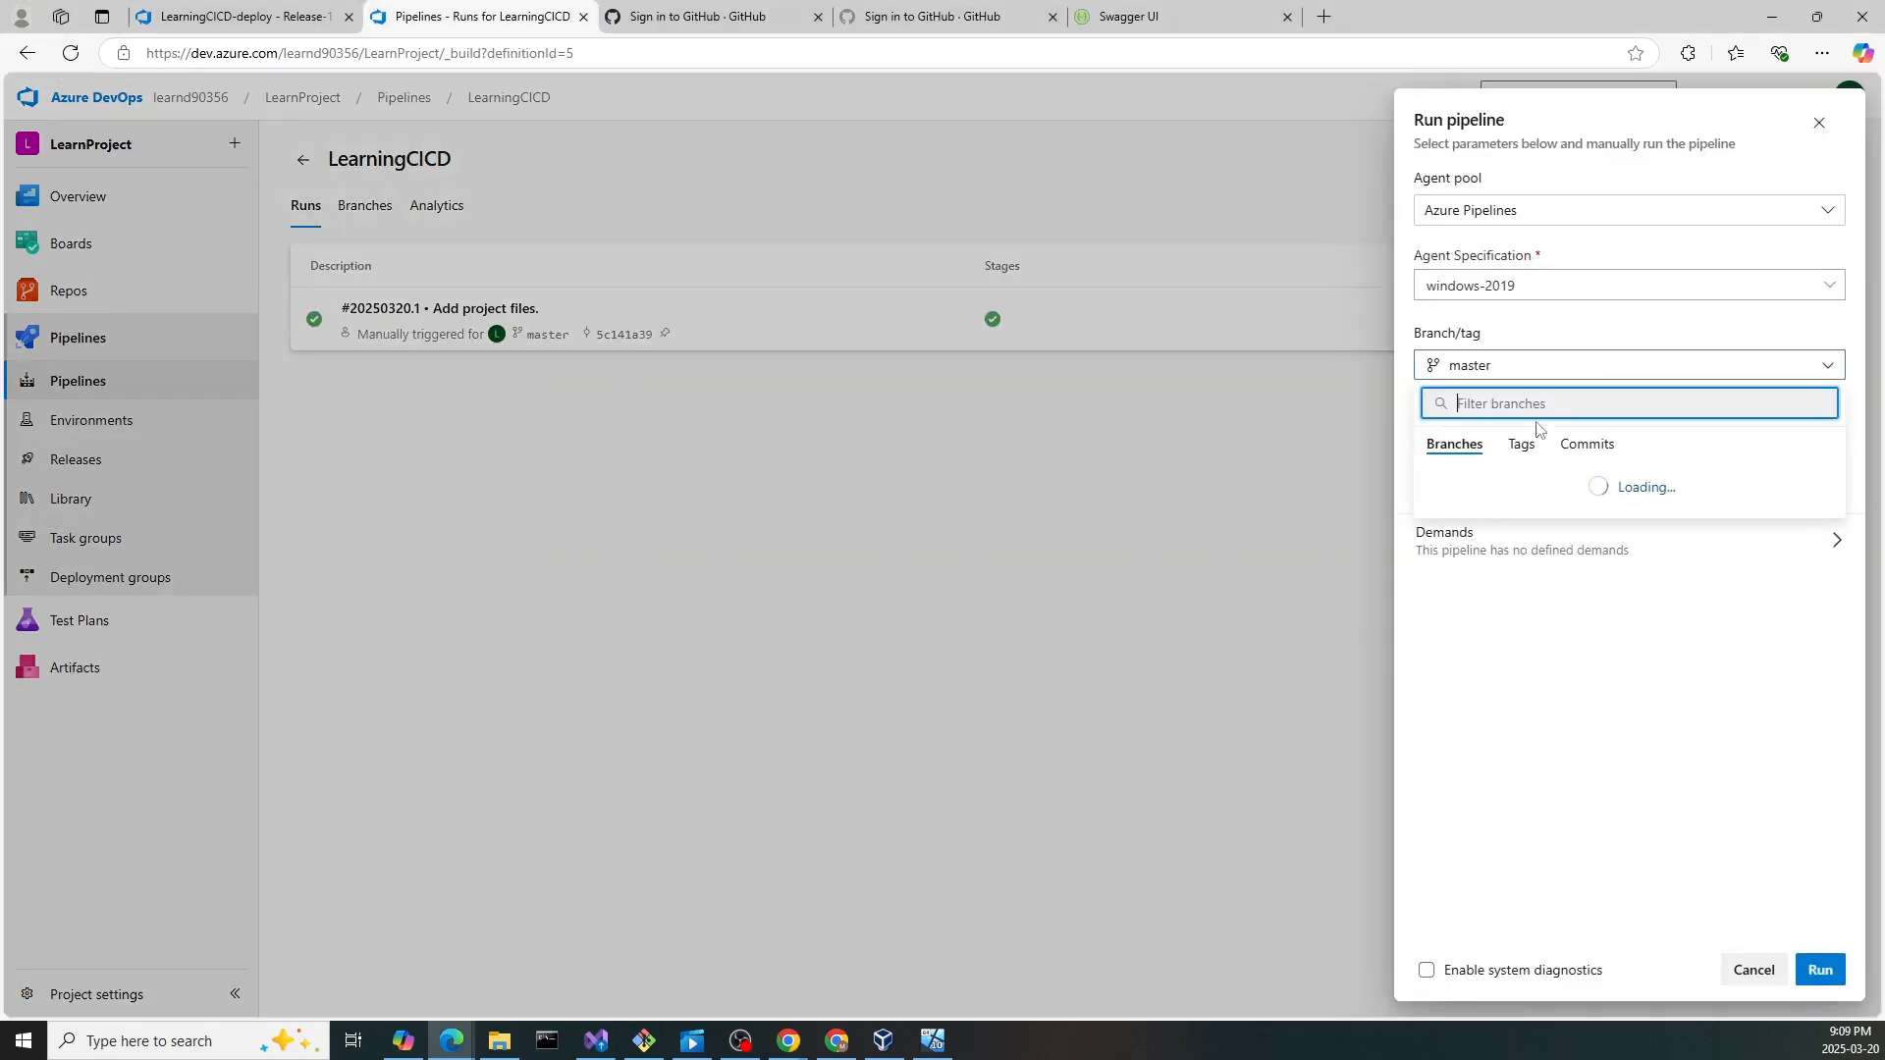
left_click(1488, 569)
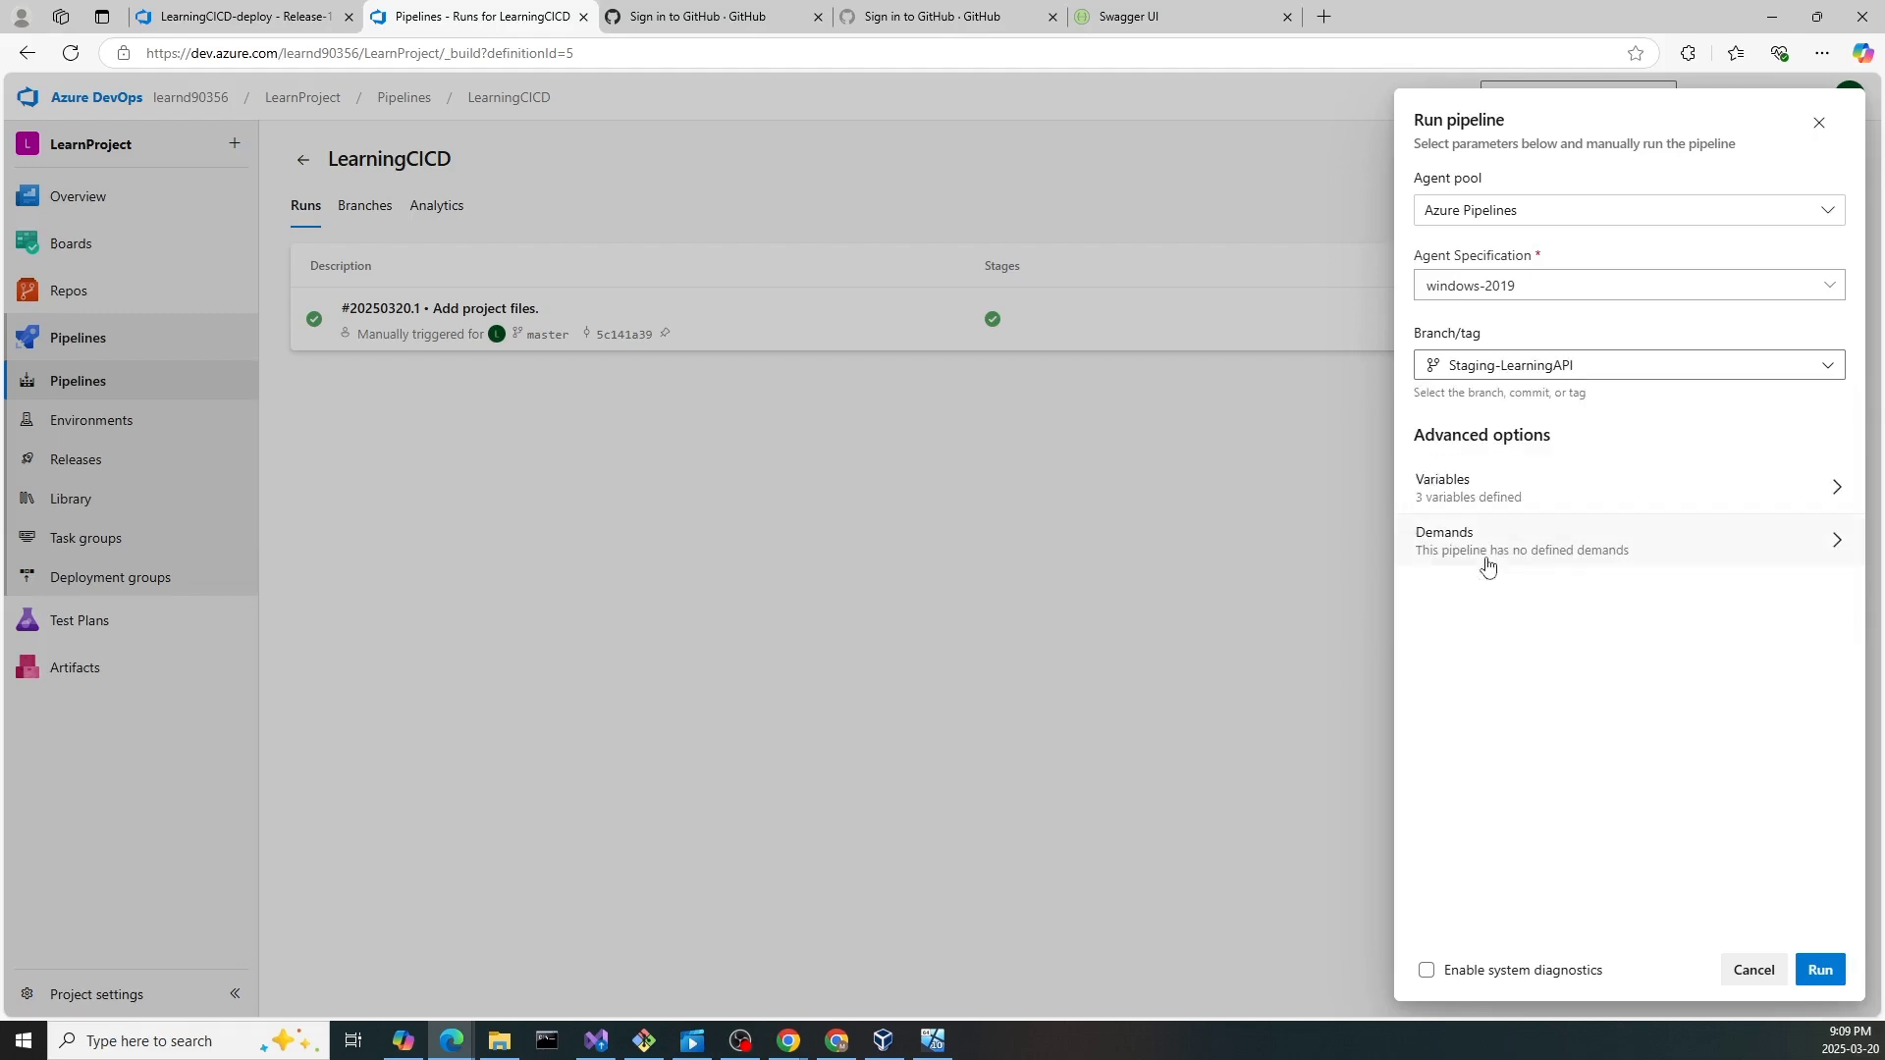
left_click(1605, 375)
left_click(1494, 546)
left_click(1819, 978)
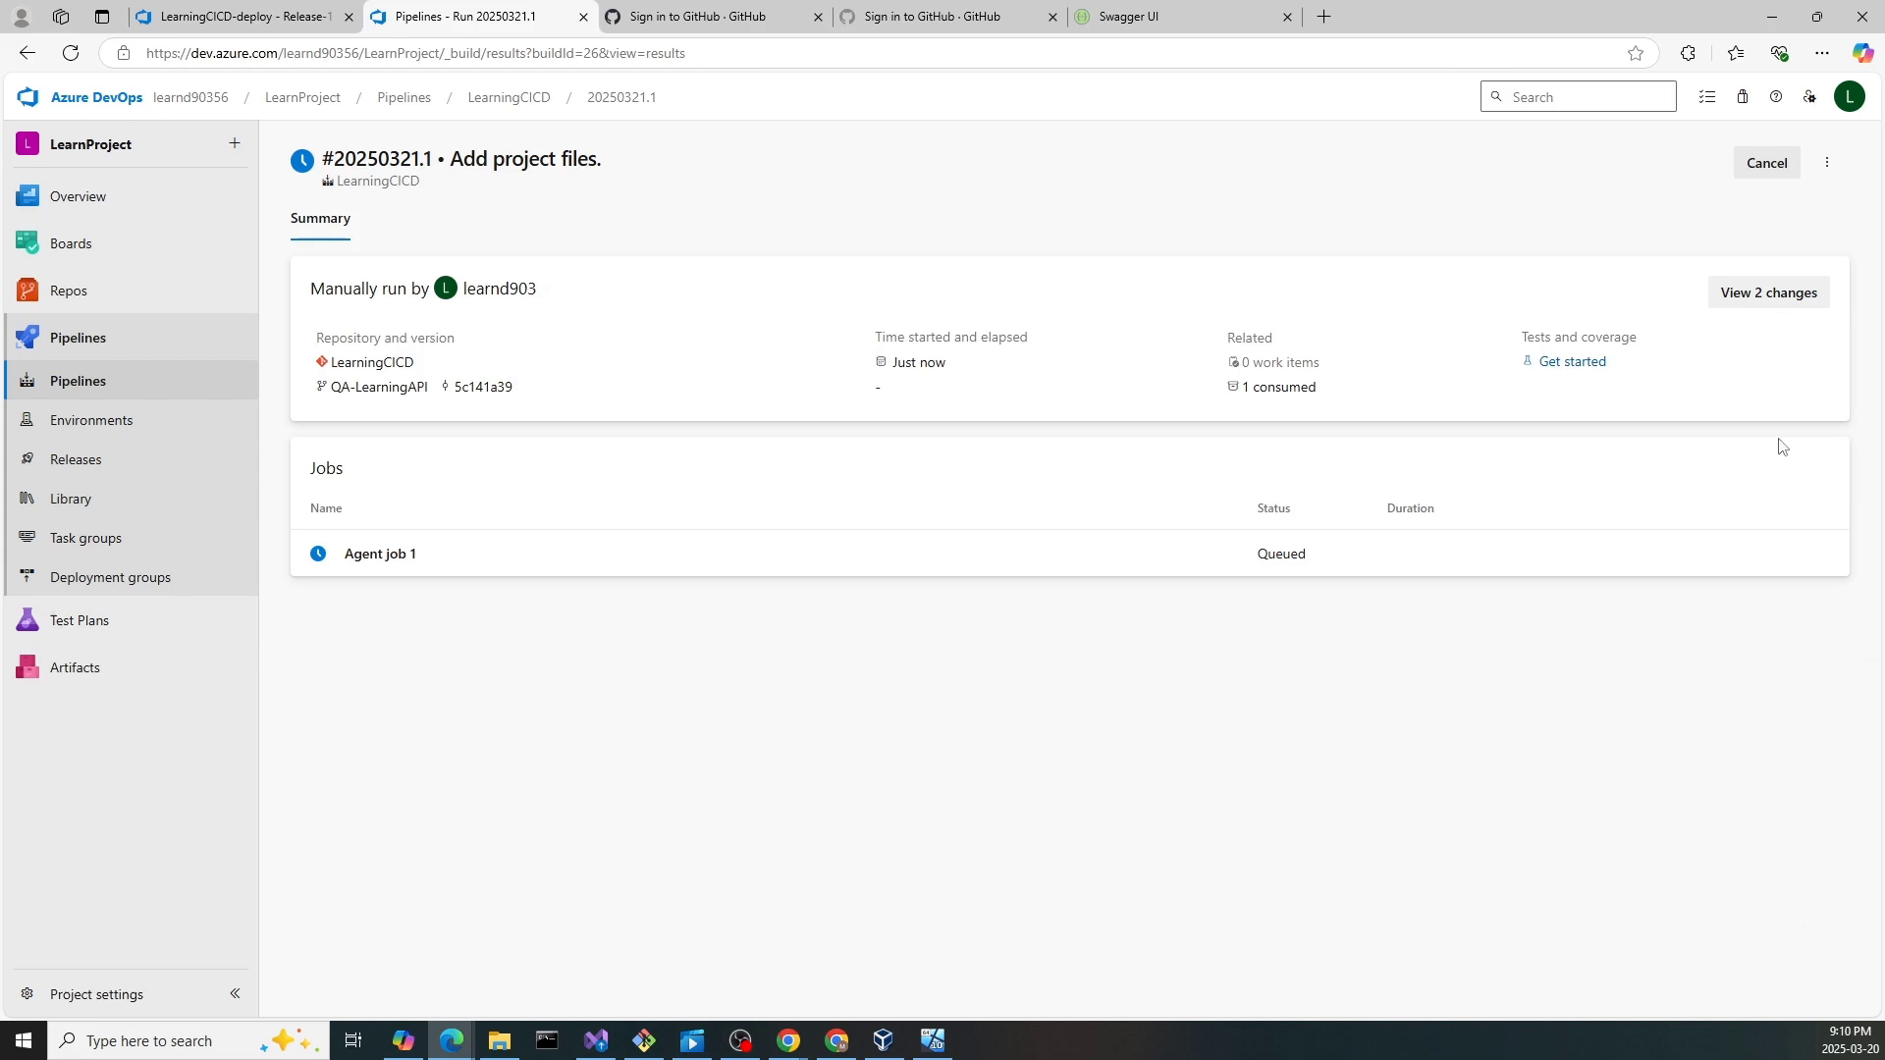
- Return to the LearningCICD build pipeline and run it on the Staging-LearningAPI branch
left_click(519, 98)
left_click(1713, 167)
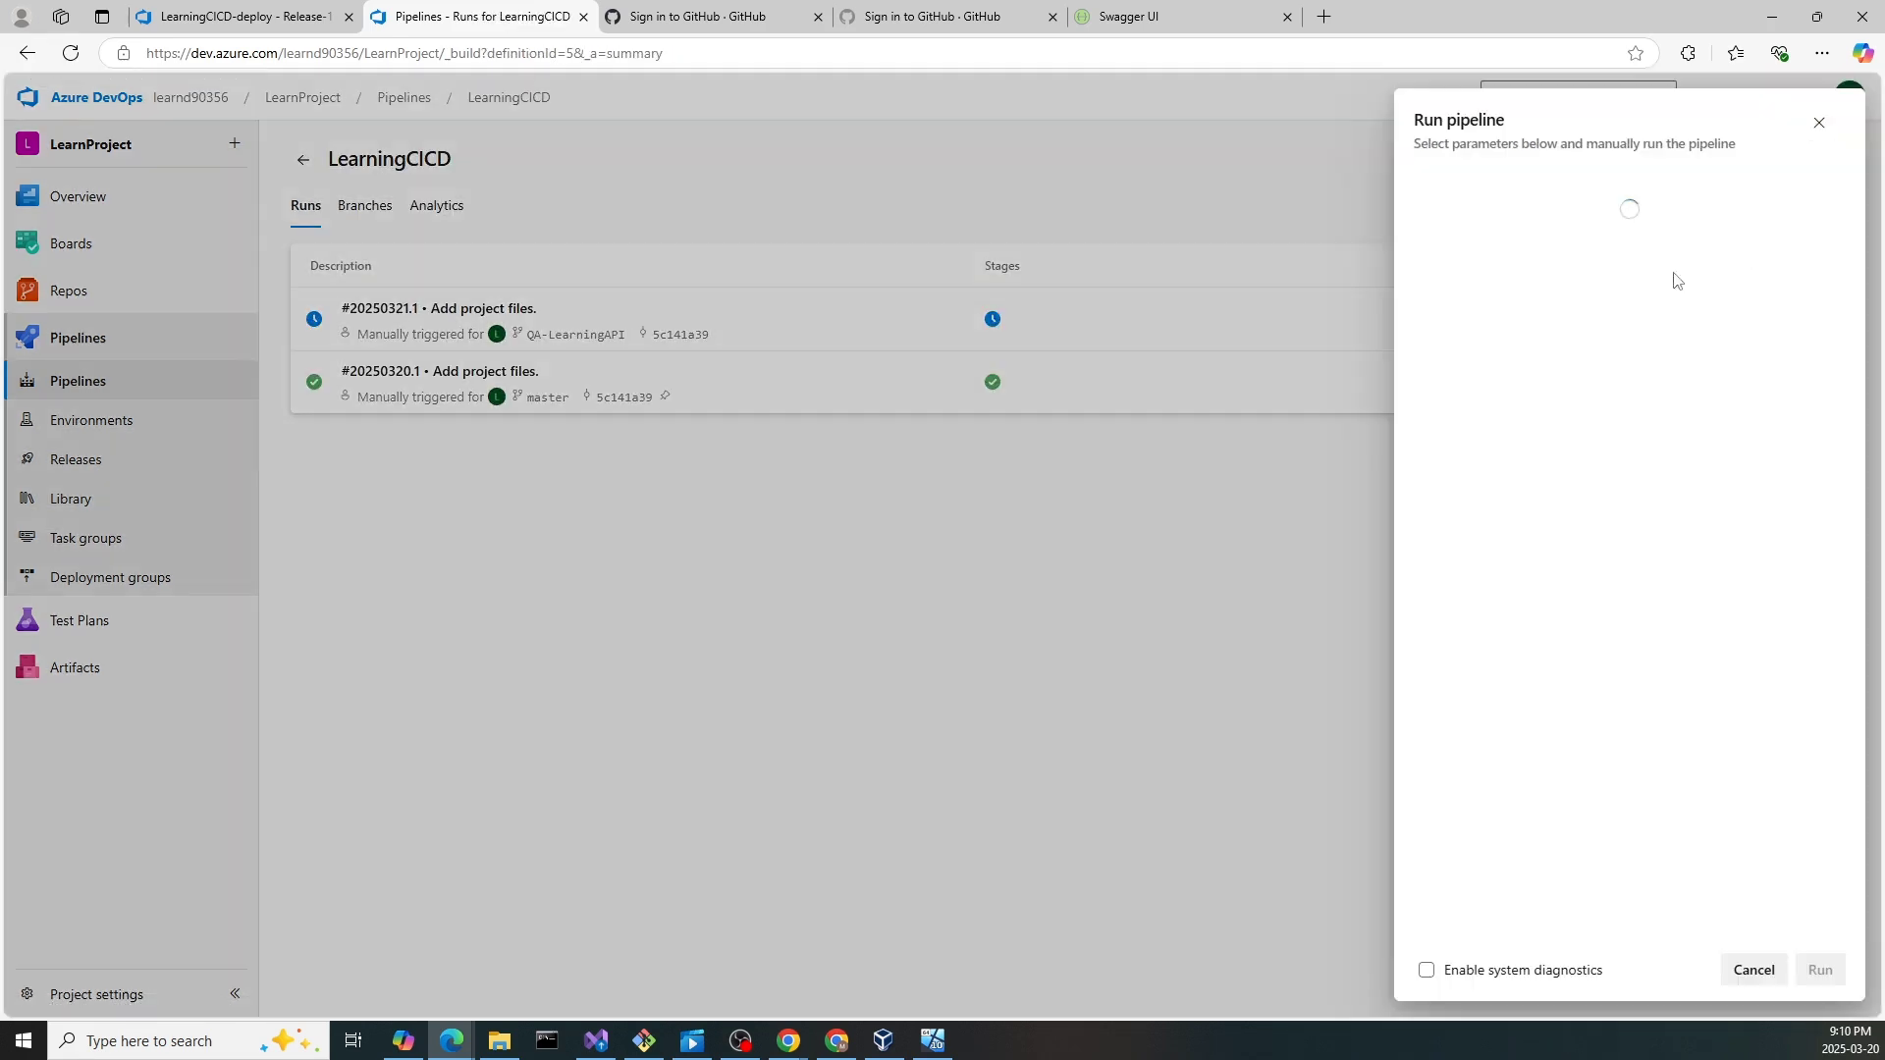
left_click(1530, 374)
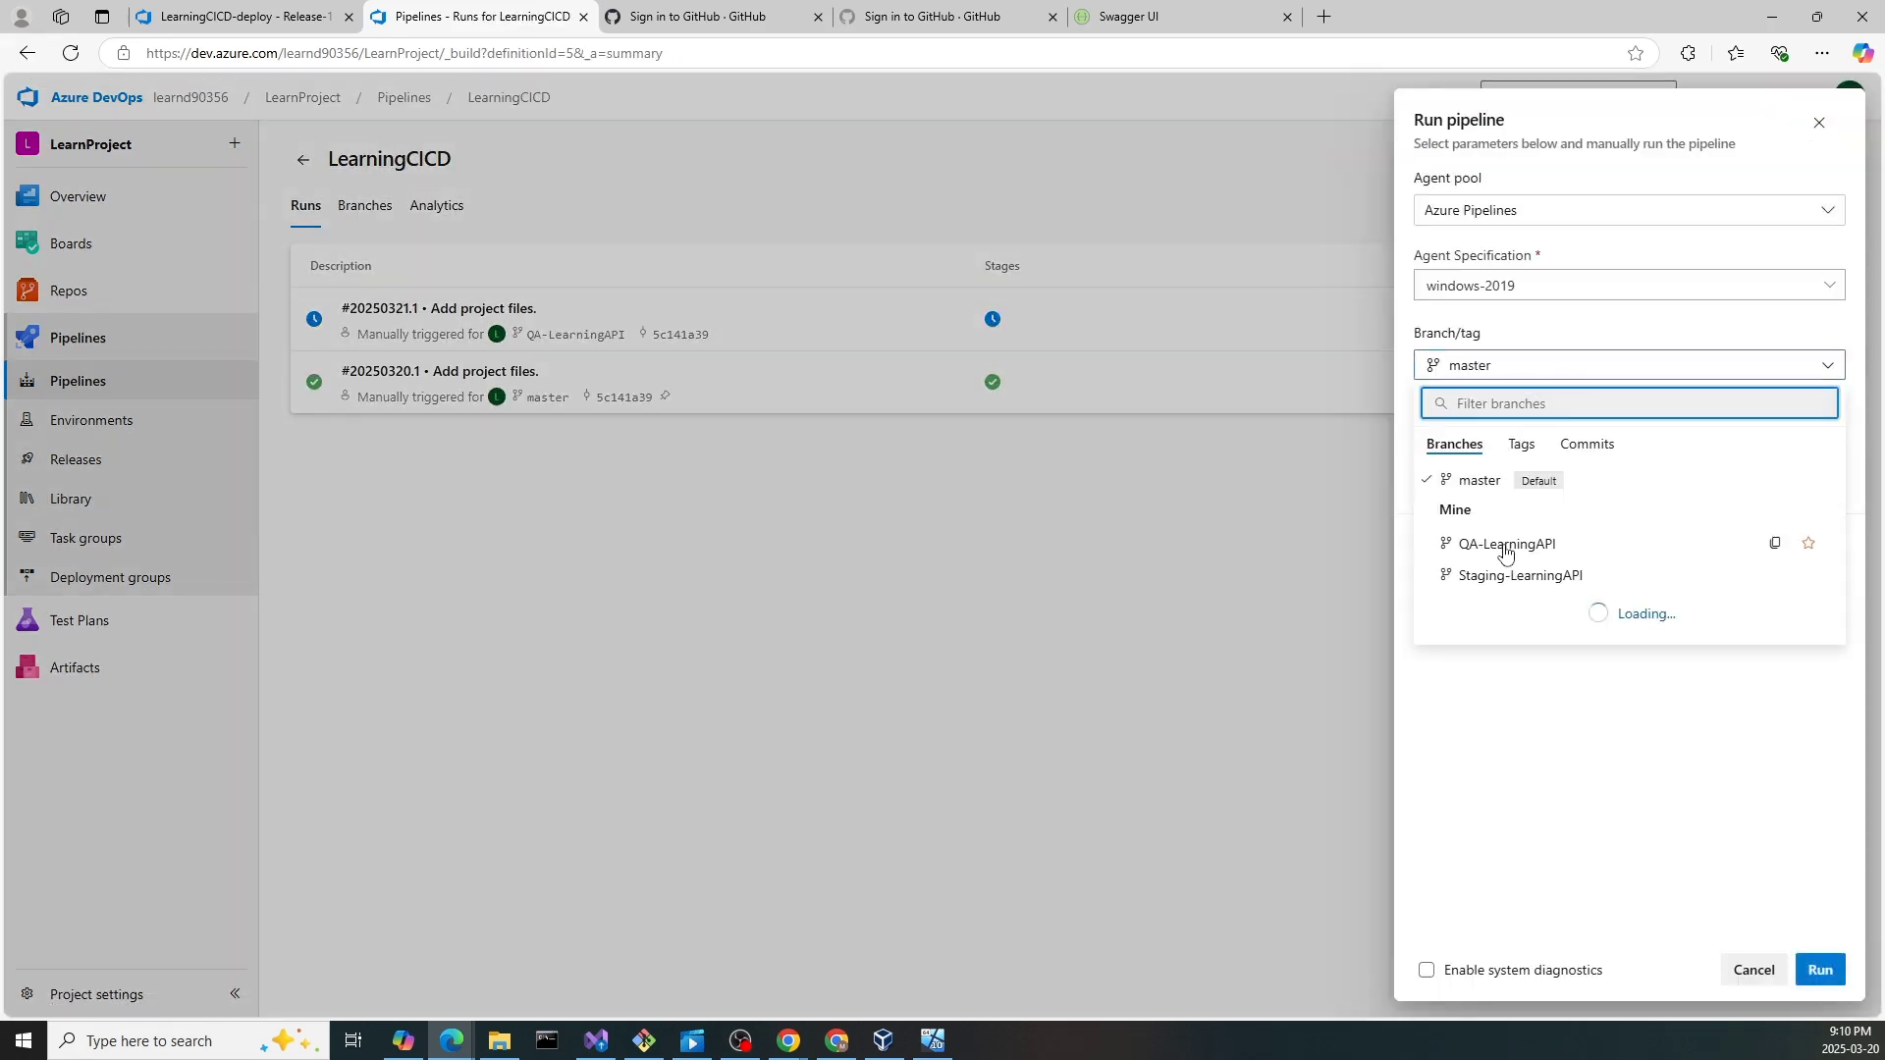
left_click(1504, 578)
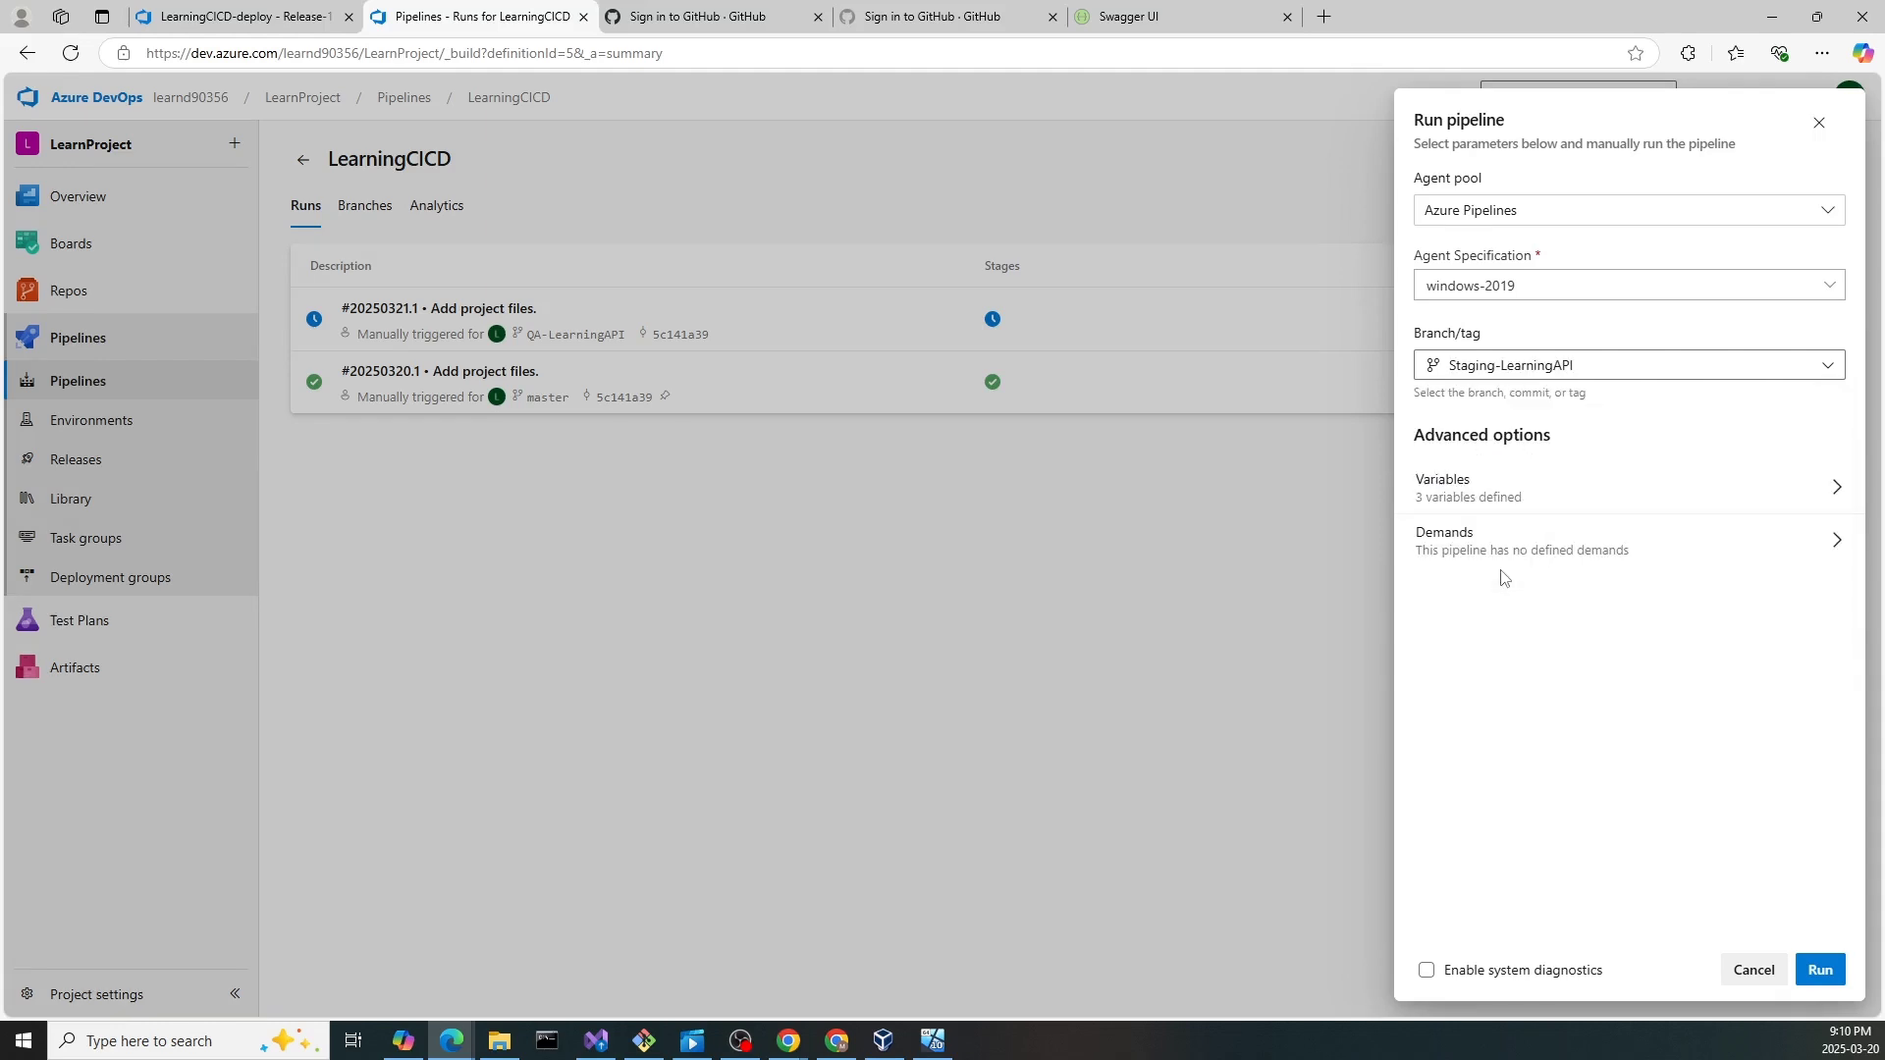
left_click(1822, 970)
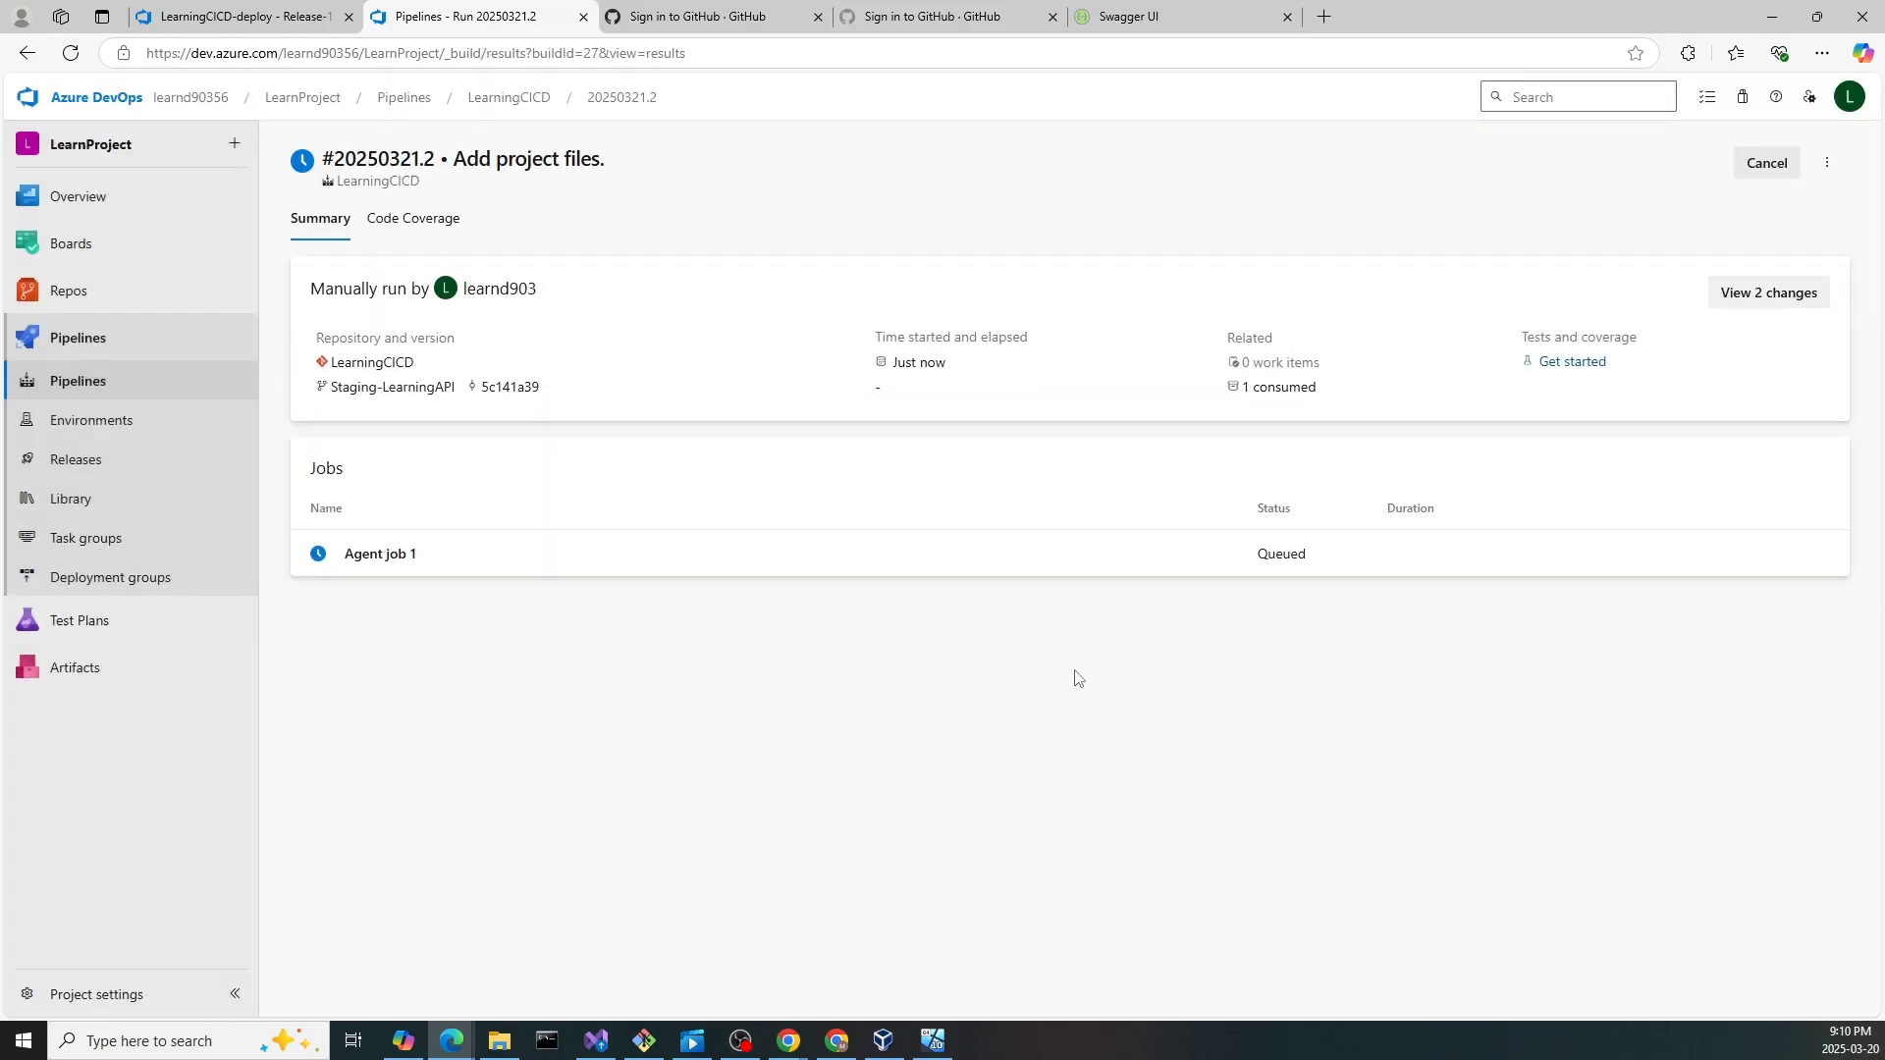
- Open the QA-LearningAPI branch's run 20250321.1 and check its job status
left_click(508, 98)
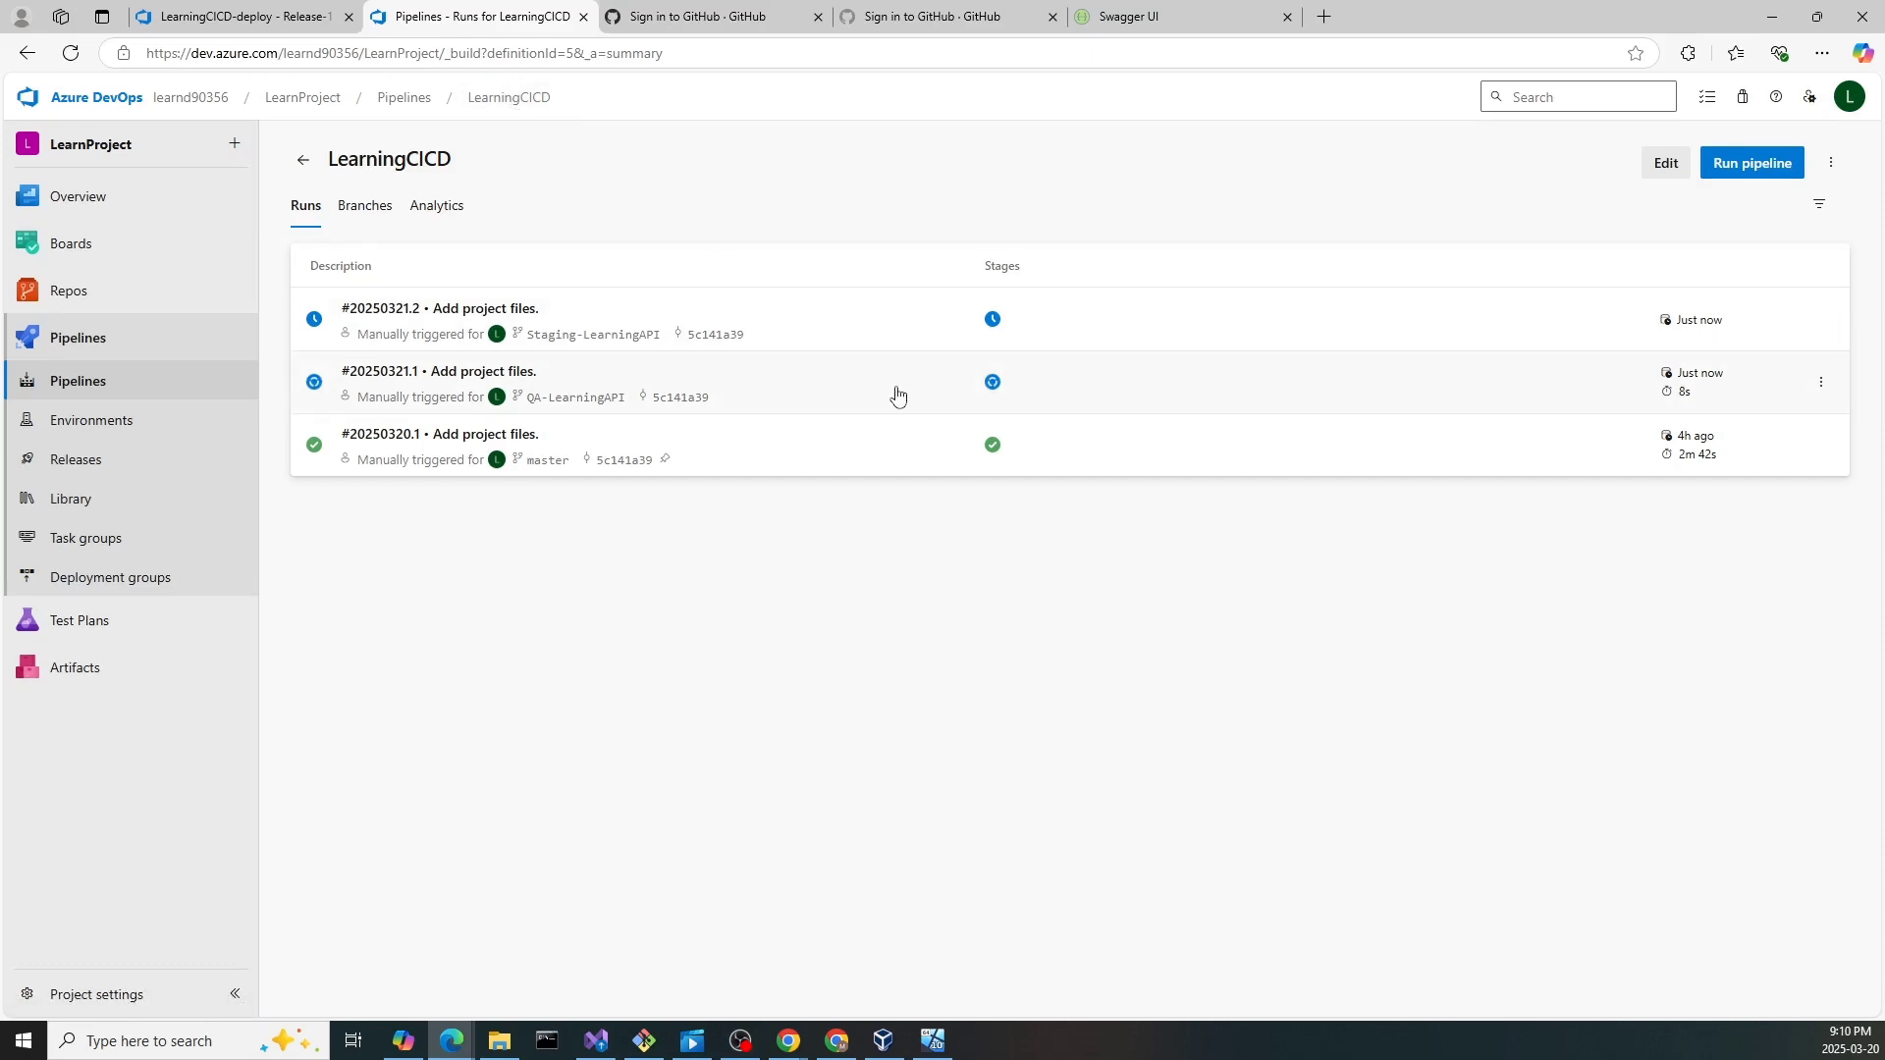
left_click(896, 395)
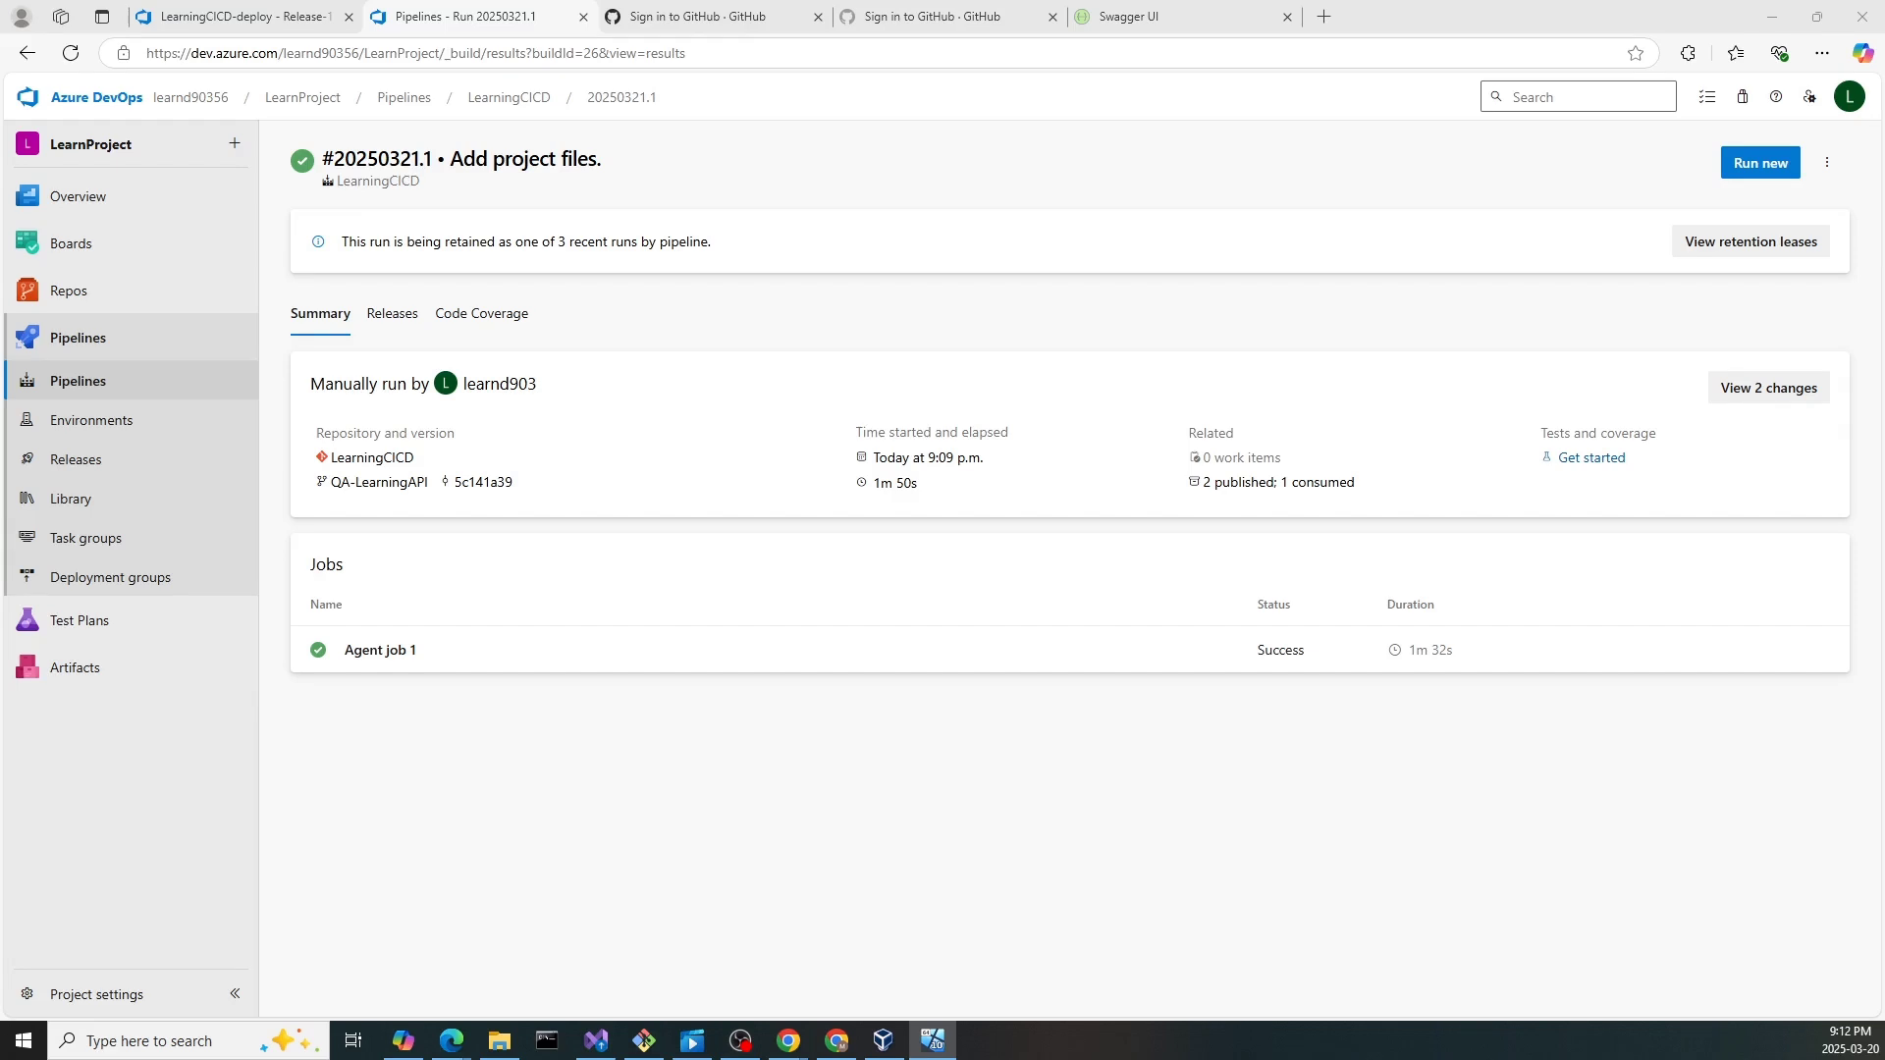
key("alt+Tab")
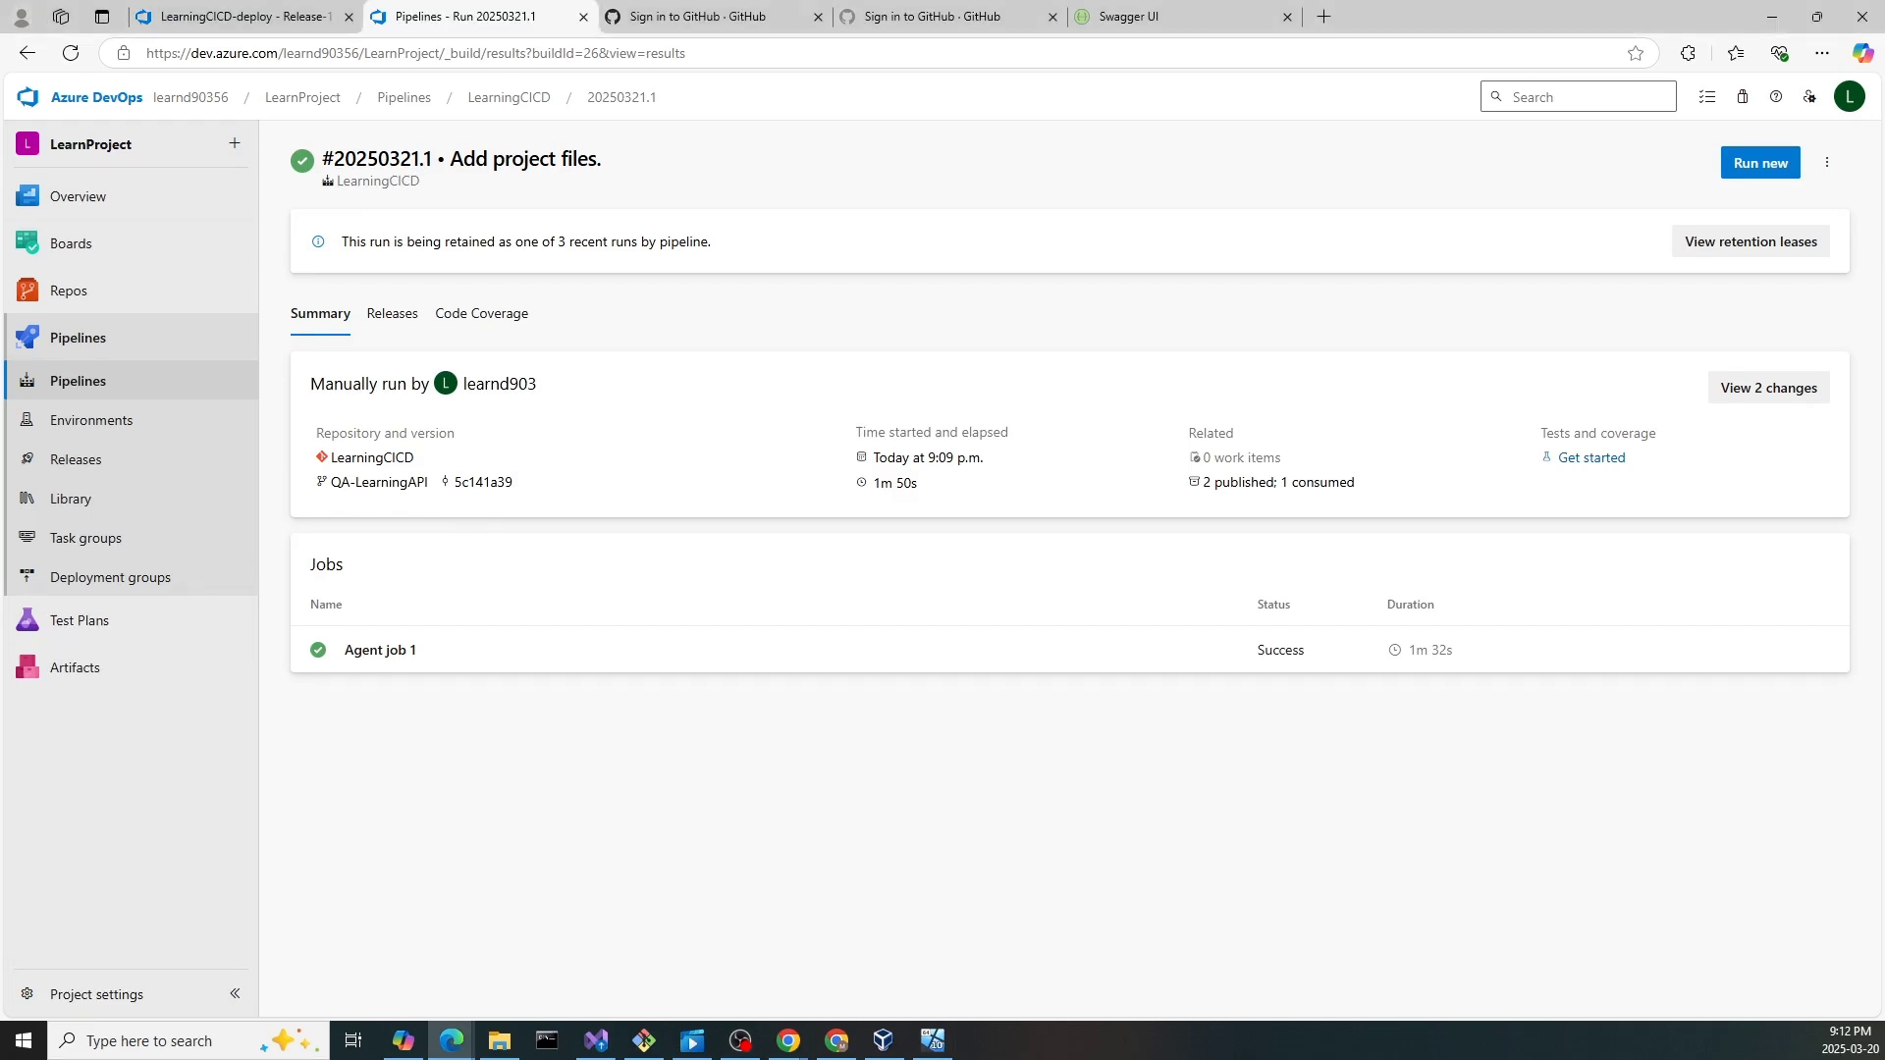
key("alt+Tab")
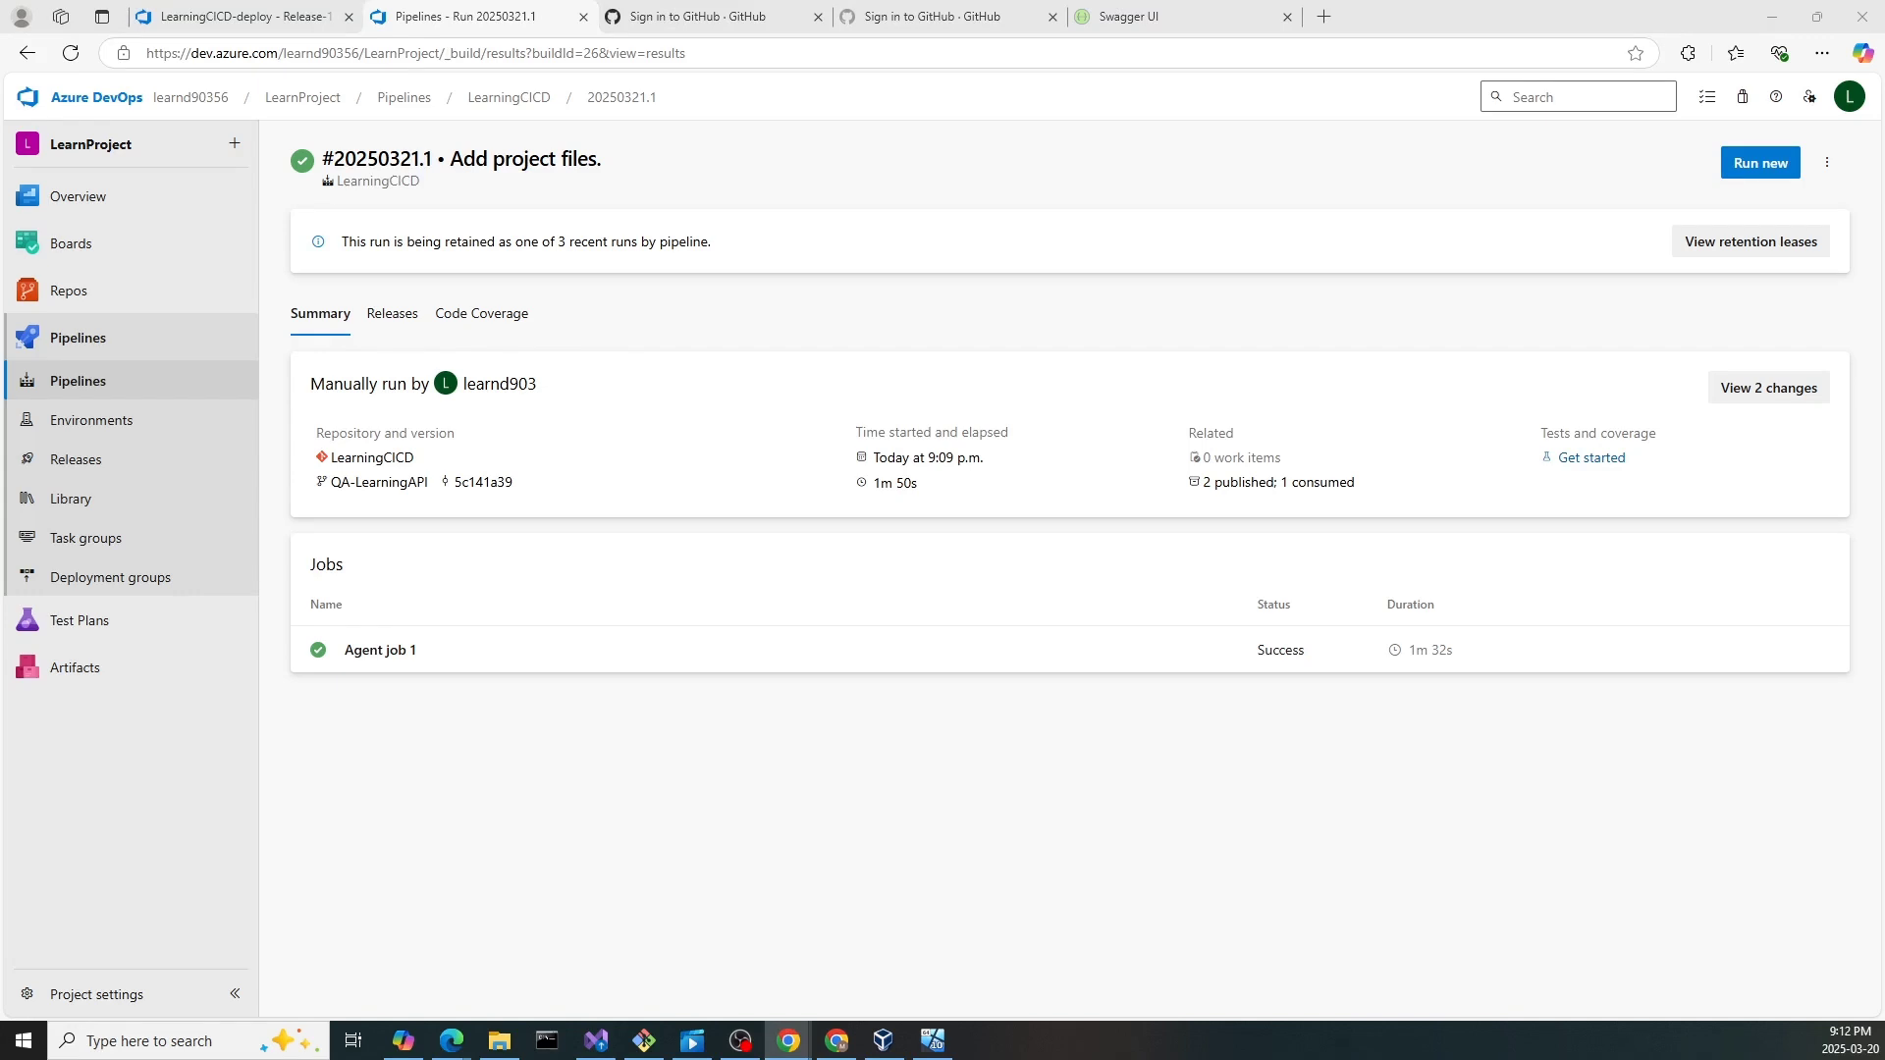
- Start a new LearningCICD-deploy release with only the Staging-API stage changed to a manual trigger, and check the artifact version
left_click(241, 16)
left_click(1705, 172)
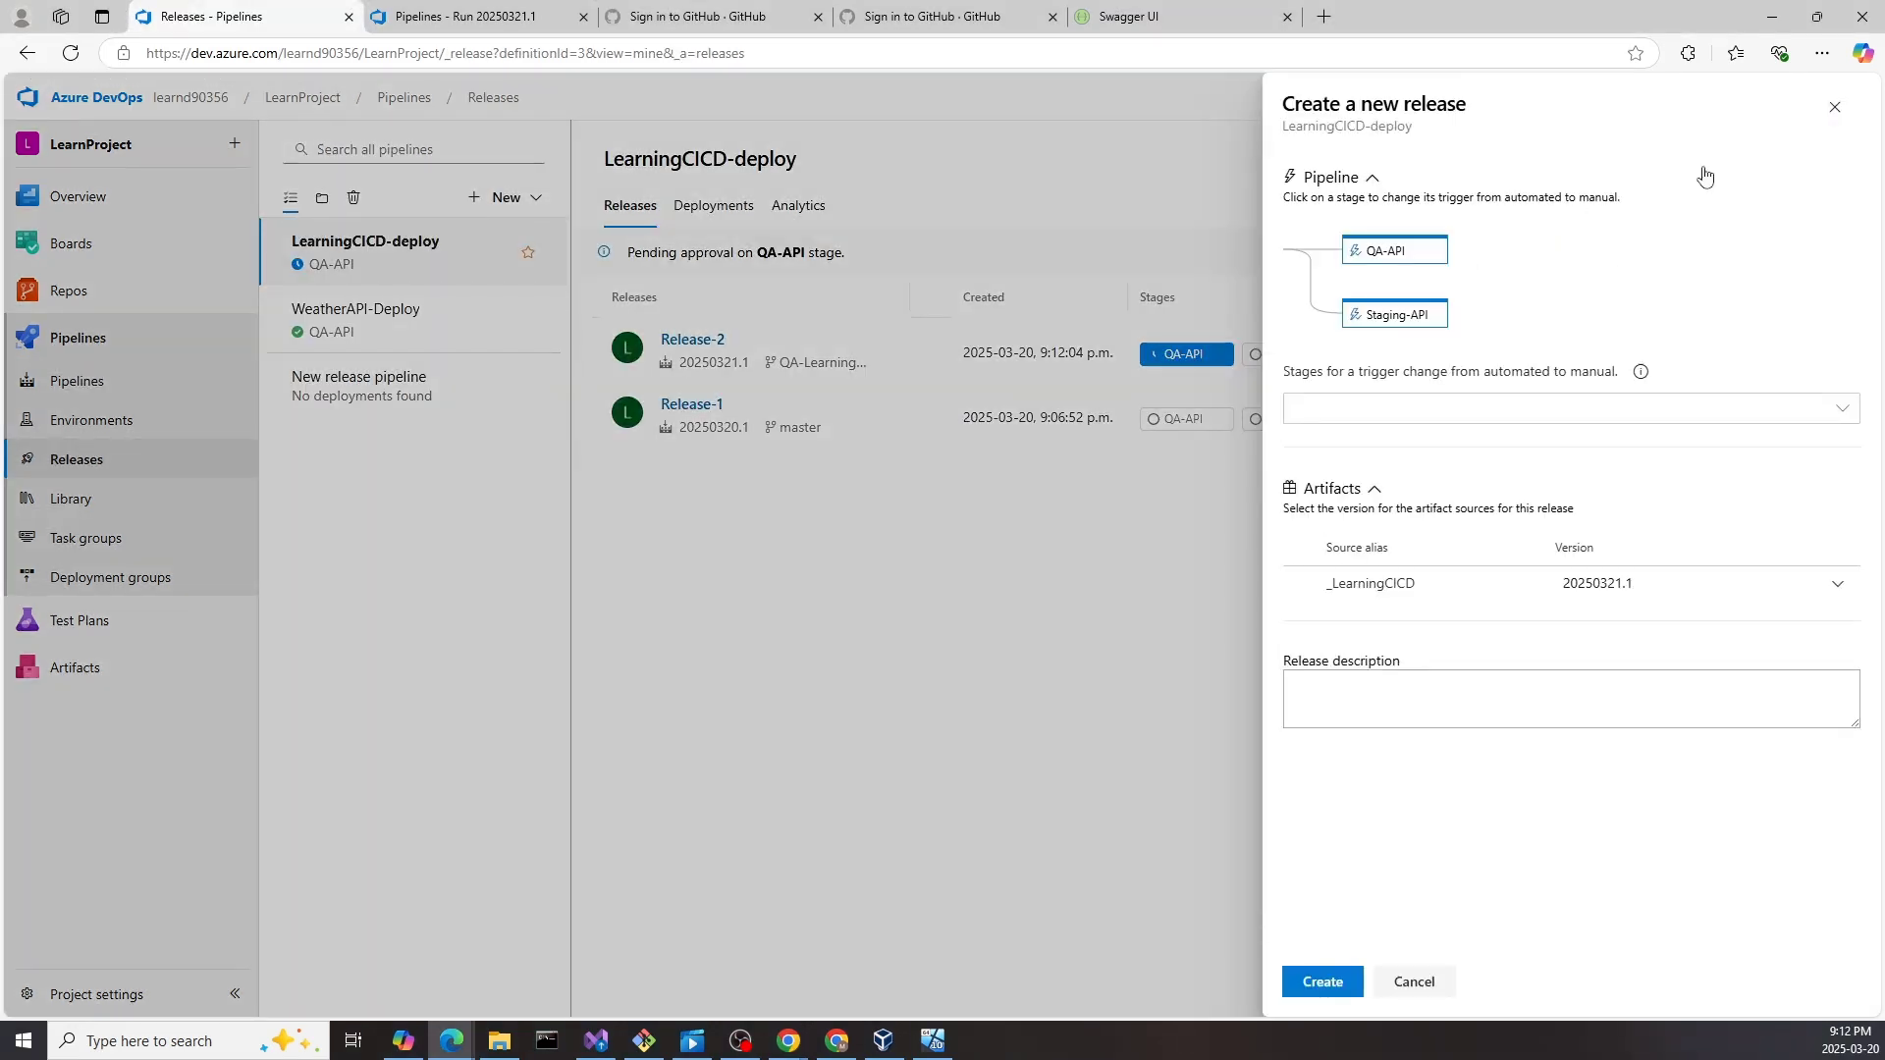
left_click(1502, 407)
left_click(1414, 449)
left_click(1388, 481)
left_click(1610, 329)
left_click(1648, 582)
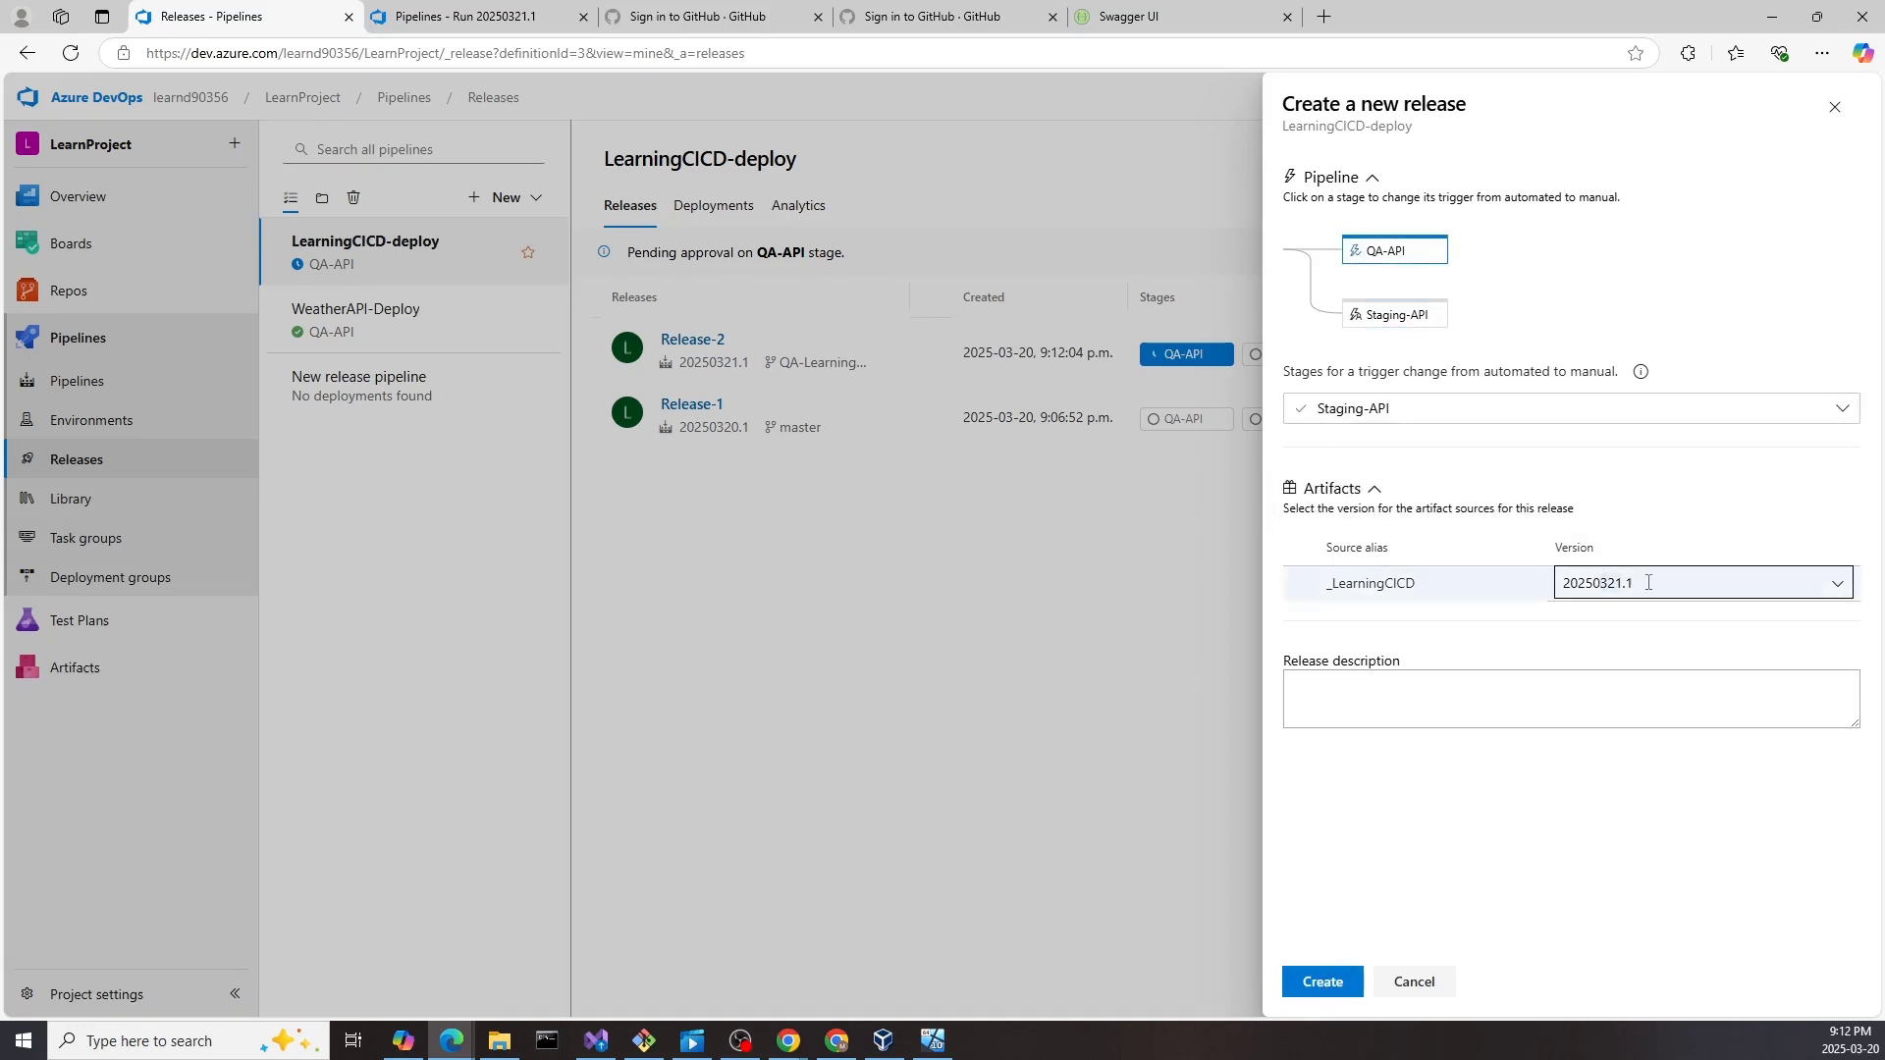
- Check the build number and source branch of run 20250321.1, and create the release from that artifact version
left_click(420, 16)
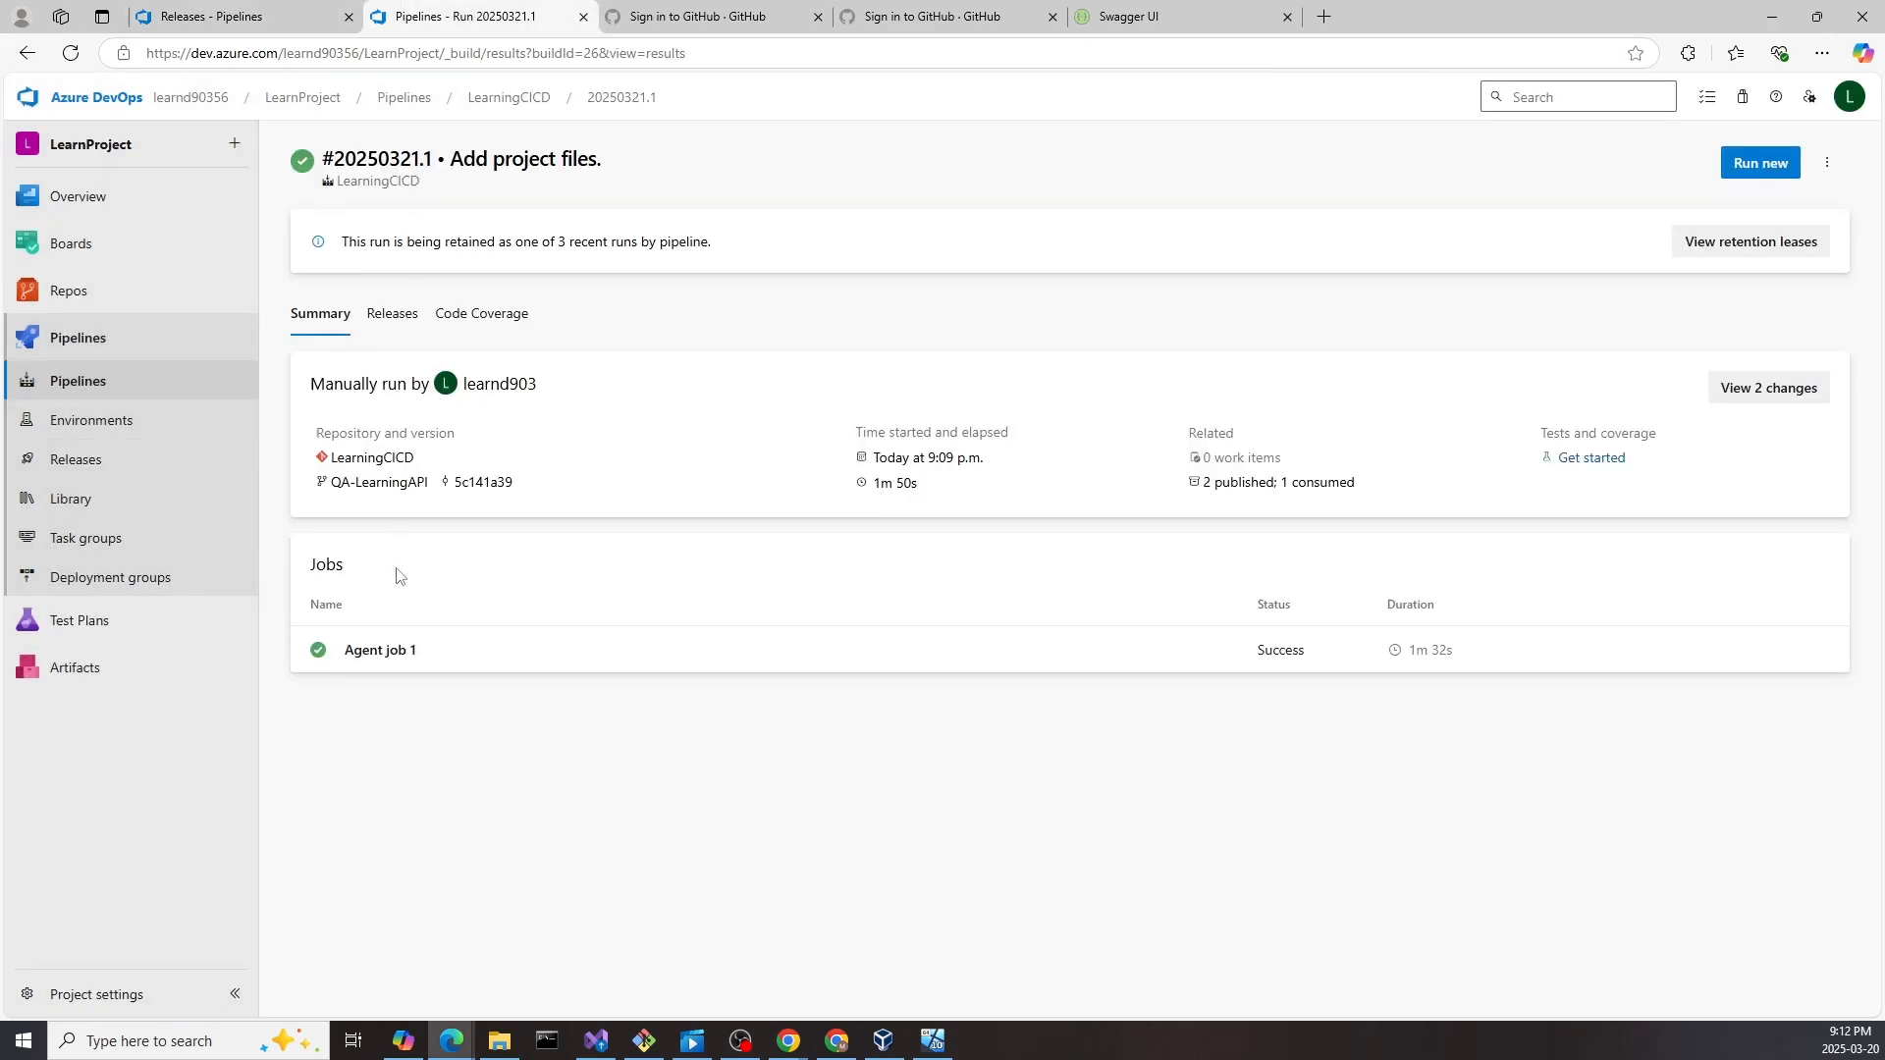
left_click_drag(344, 159, 432, 160)
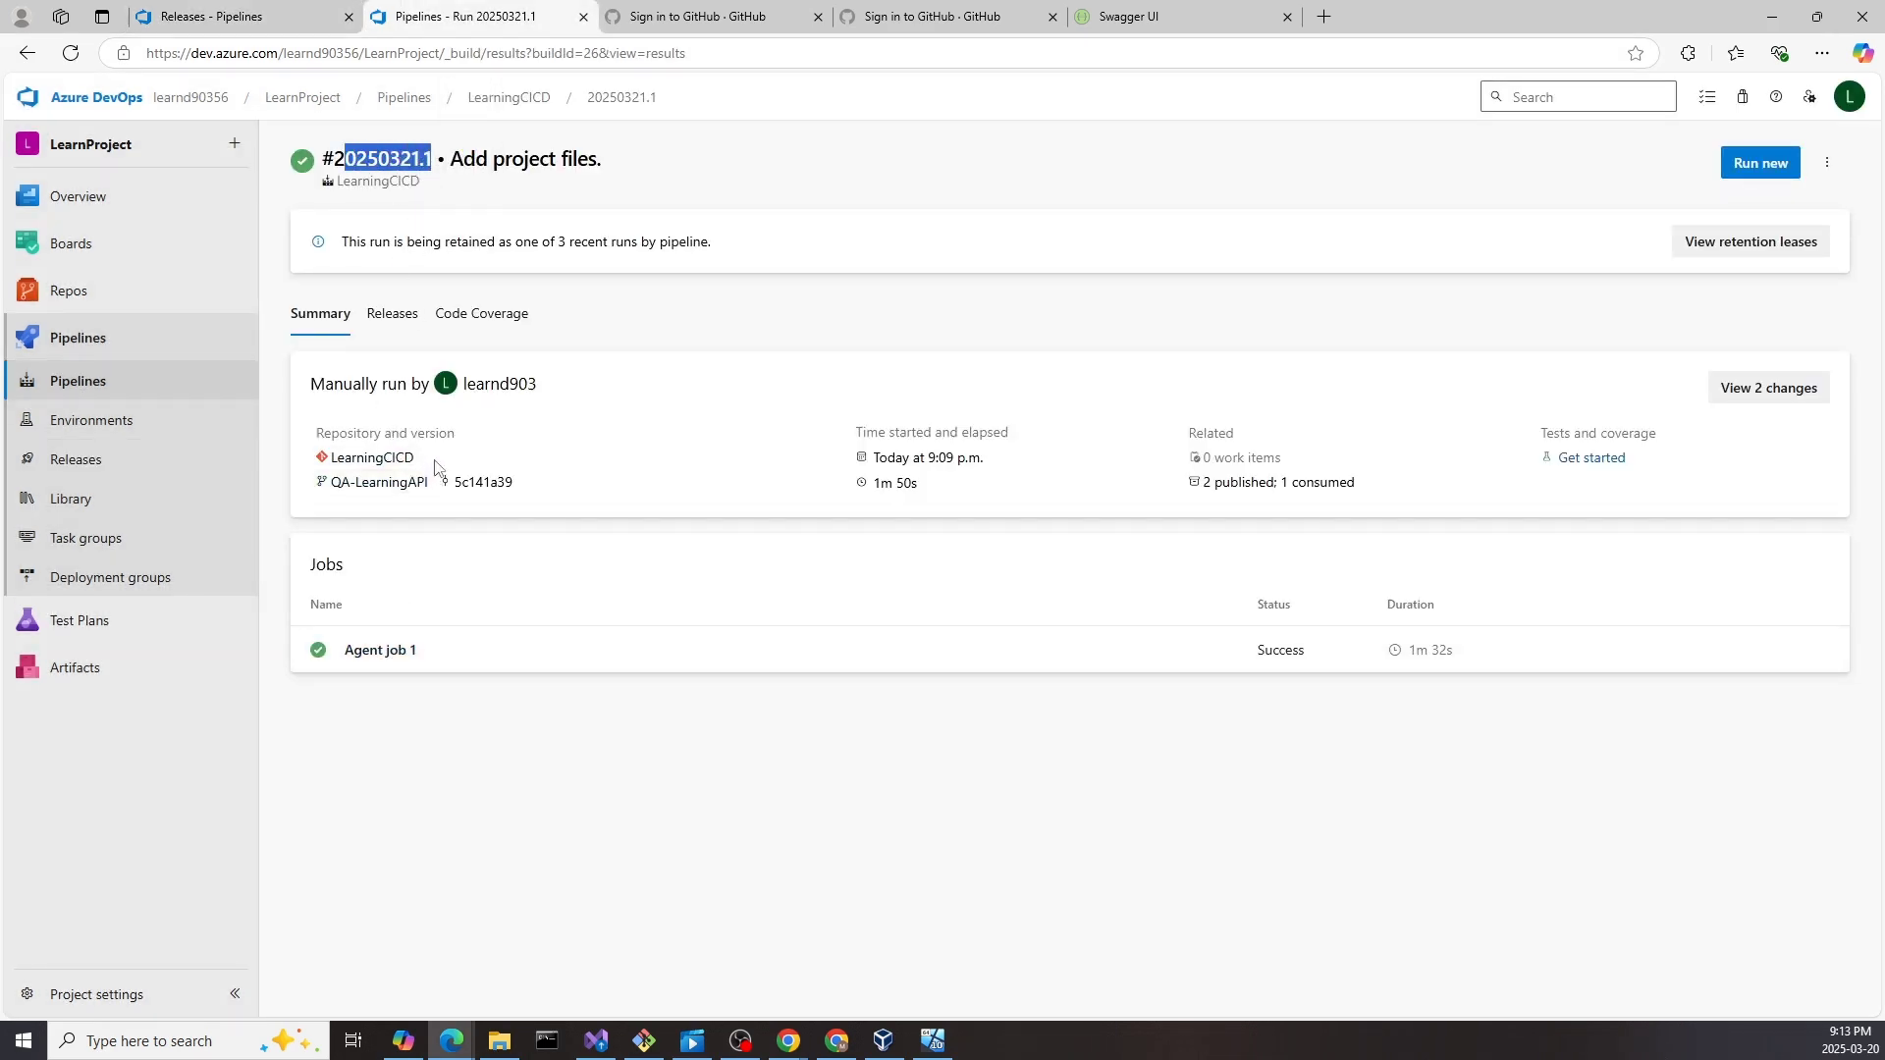
left_click_drag(408, 482, 373, 491)
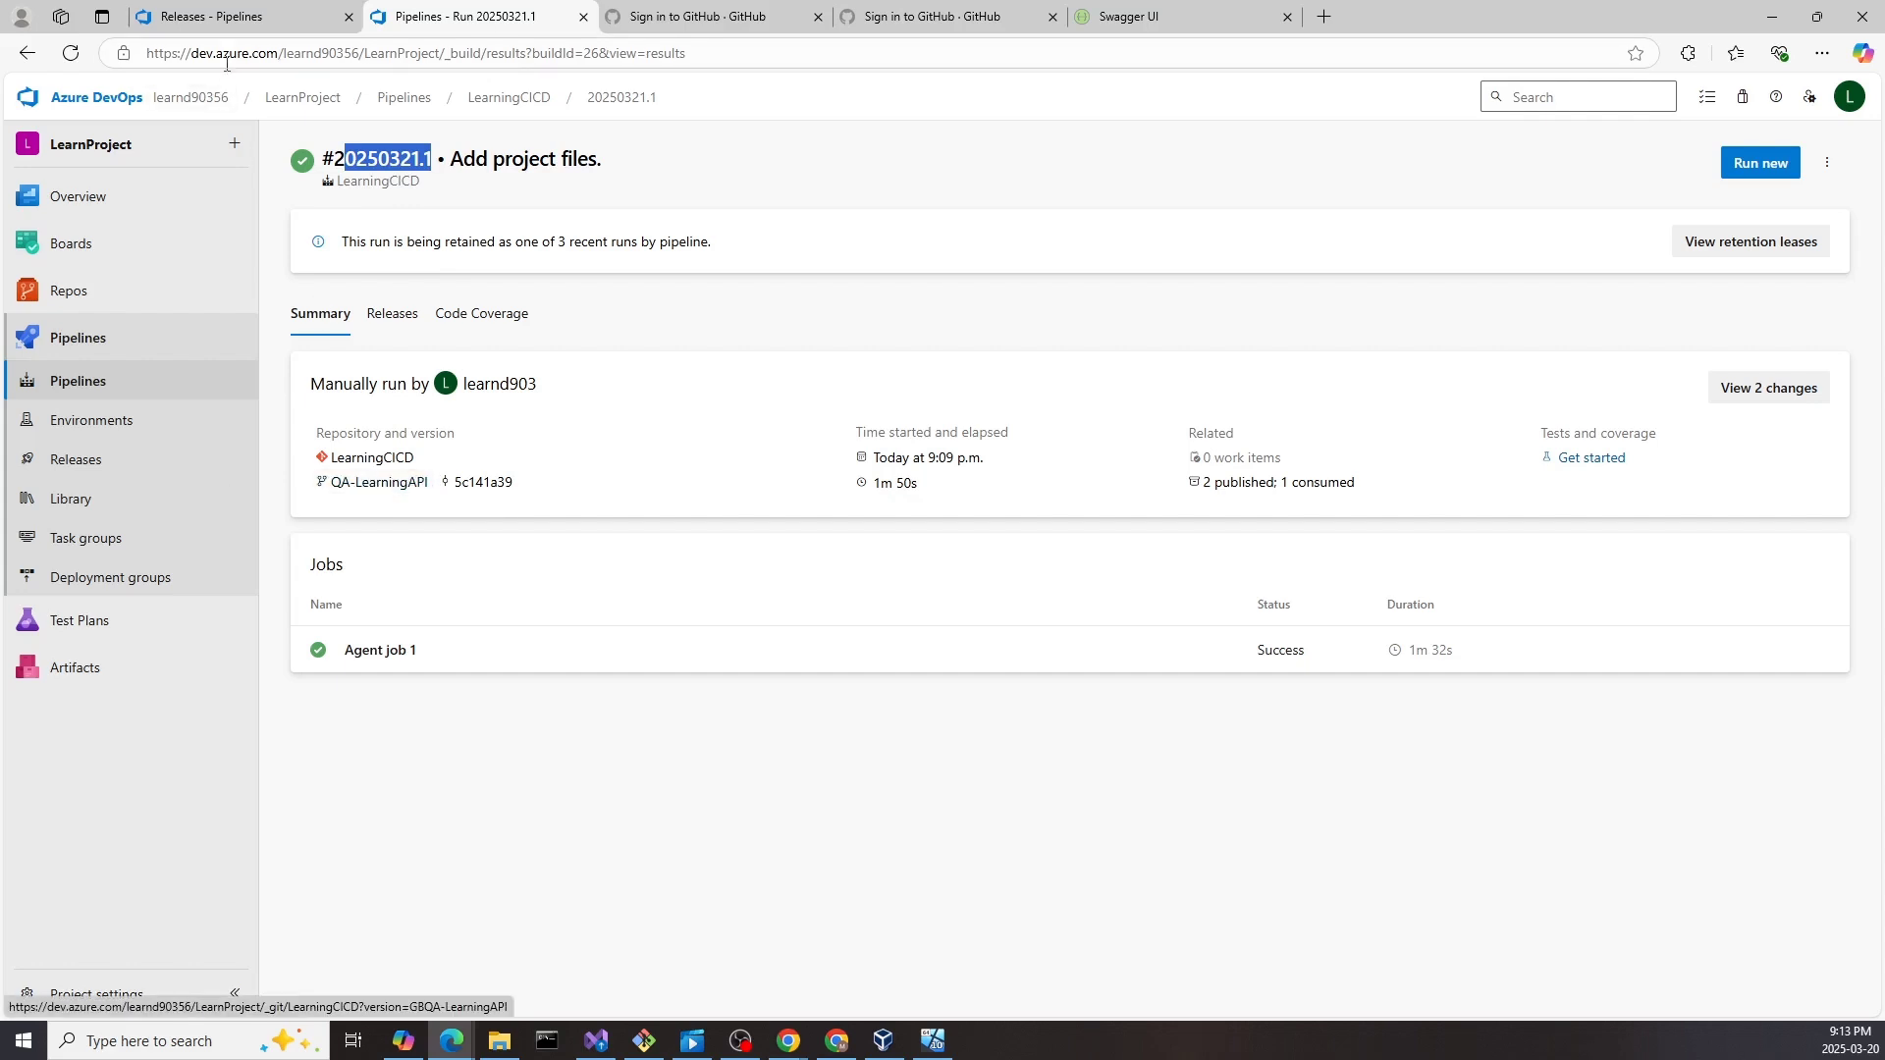
key("ctrl+shift+Tab")
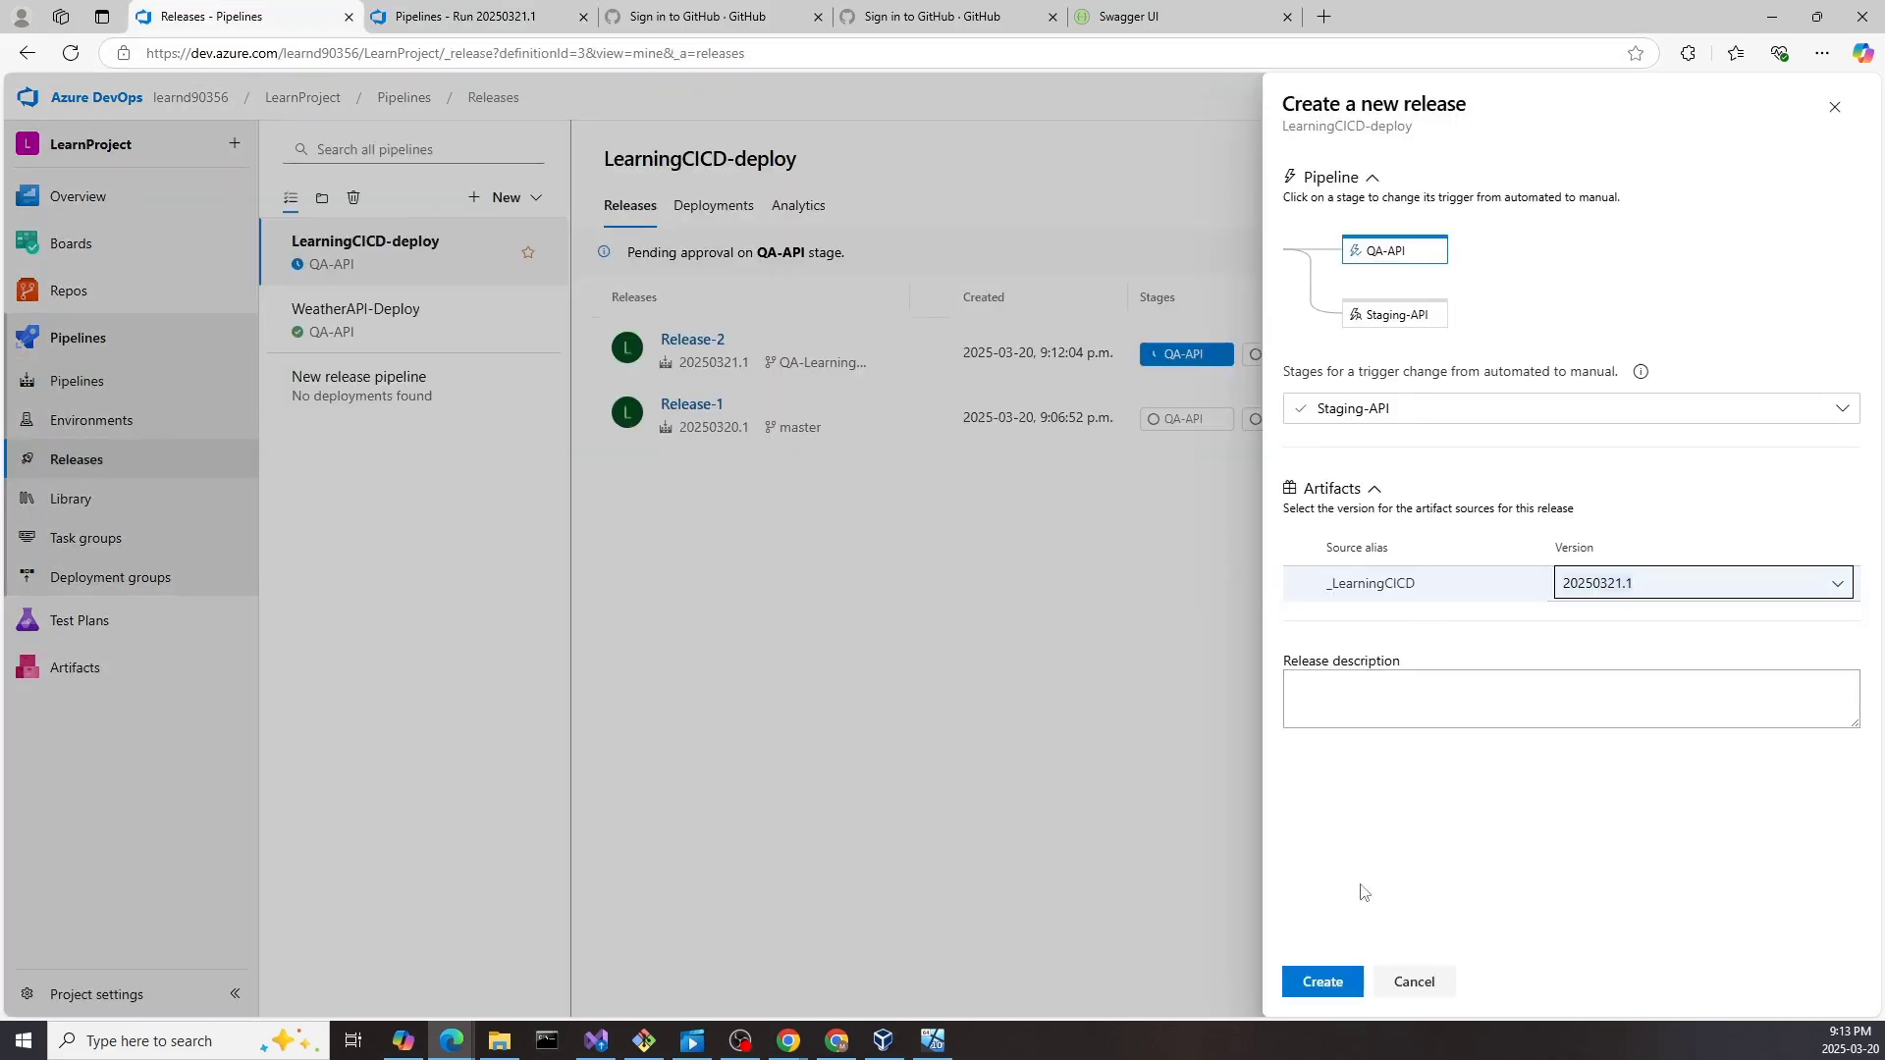
left_click(1325, 982)
- Open the IIS Deployment logs of Release-2's QA-API stage and examine the deployment progress
left_click(389, 145)
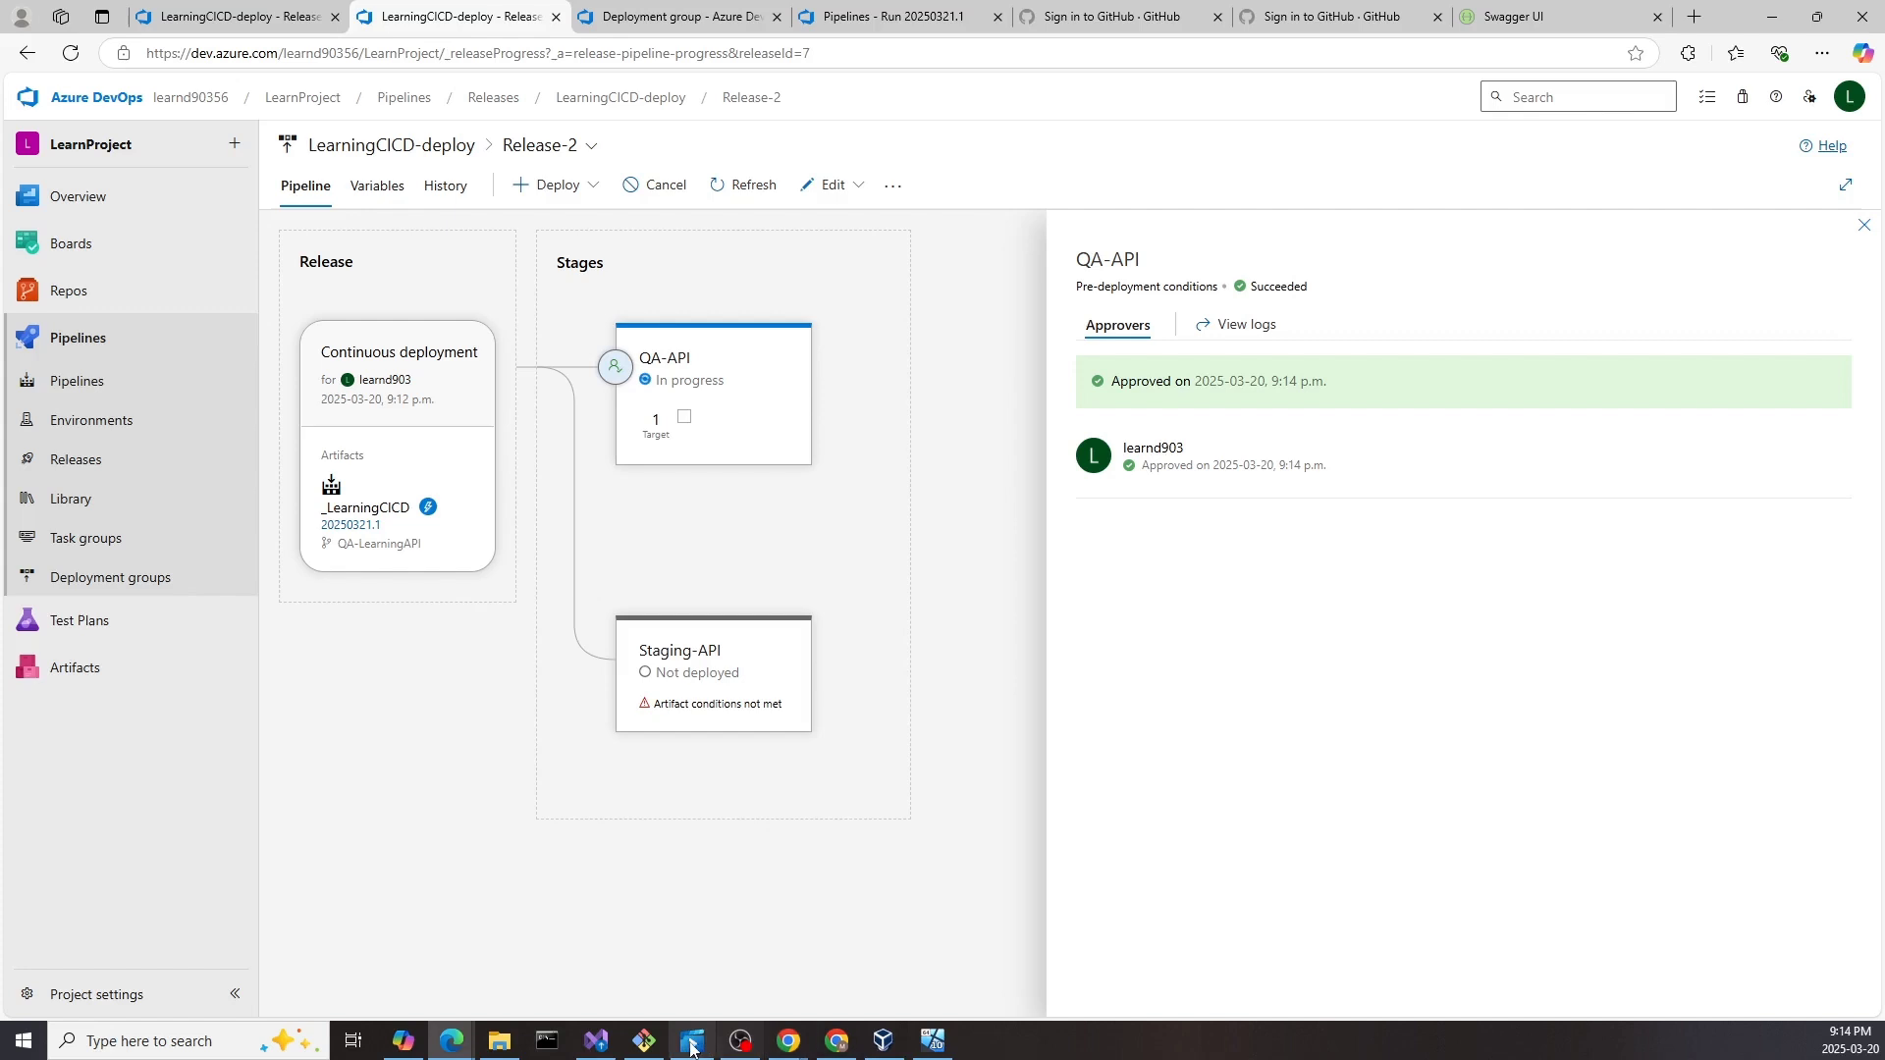
left_click(789, 1040)
left_click(764, 489)
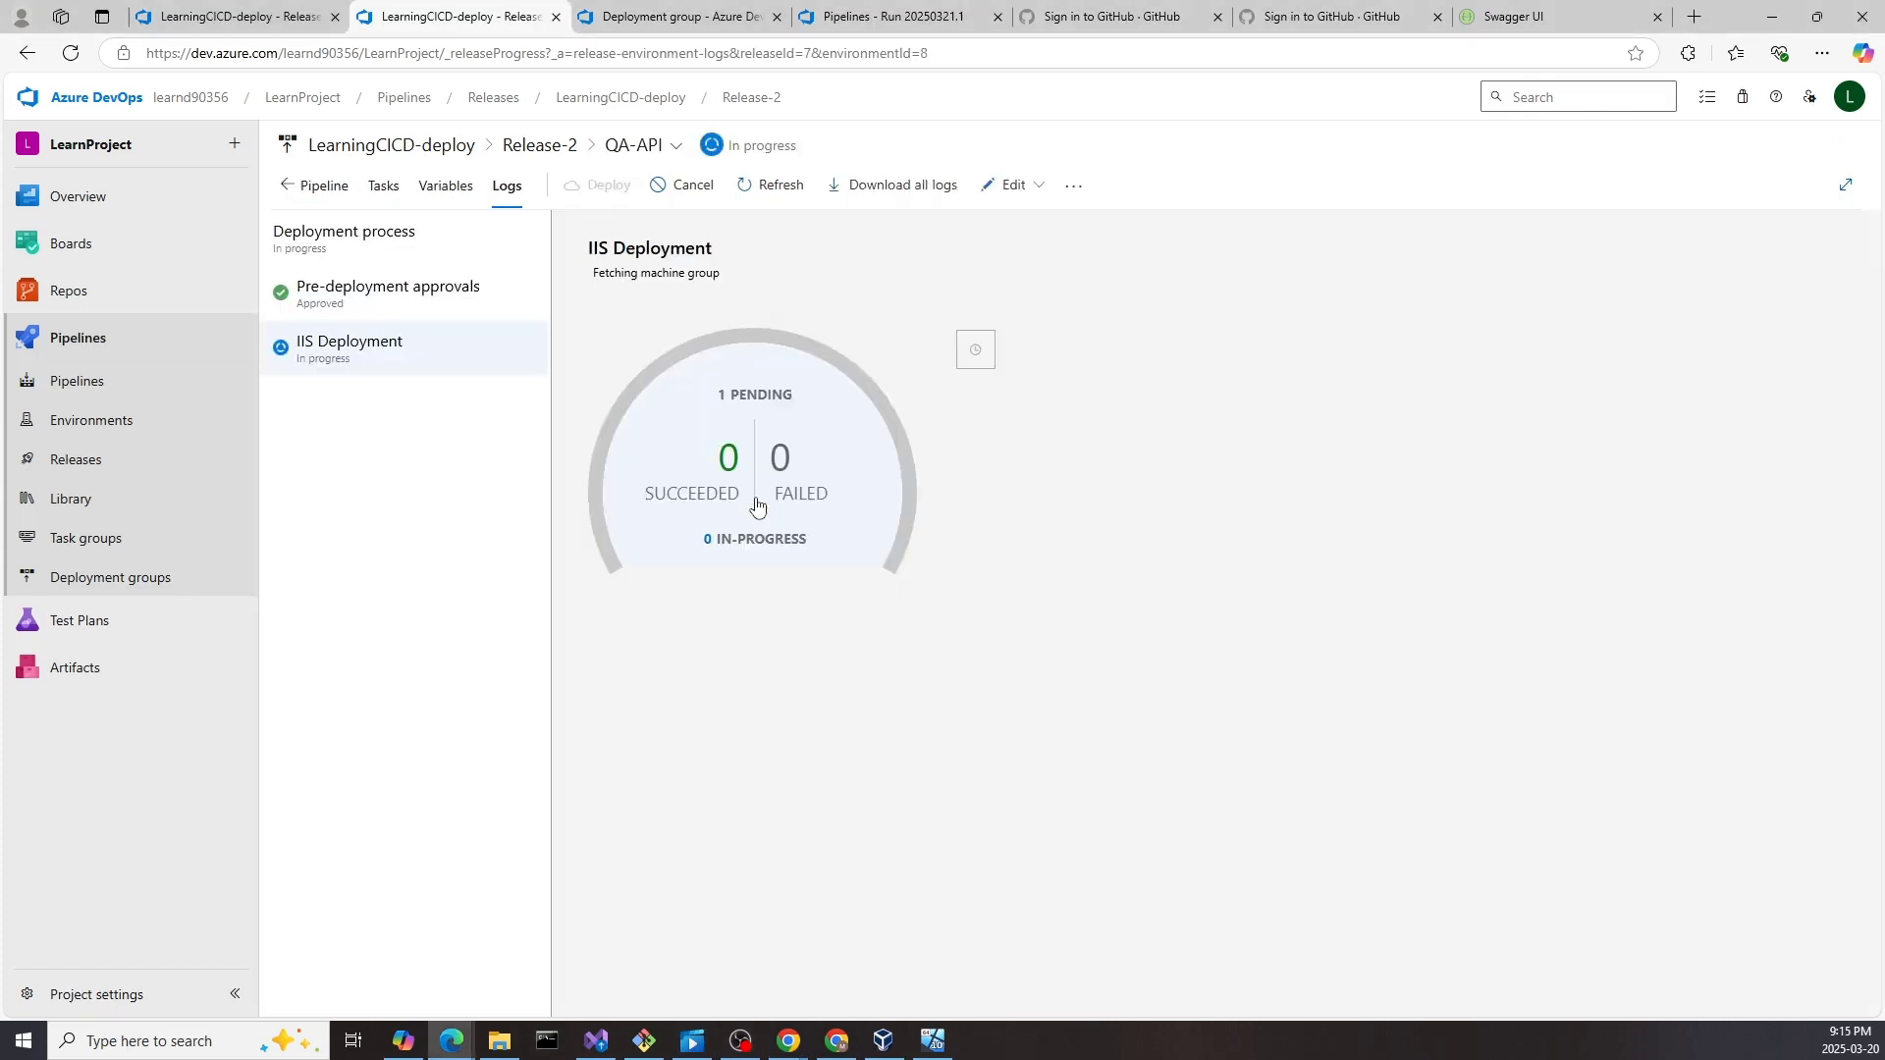
left_click(751, 504)
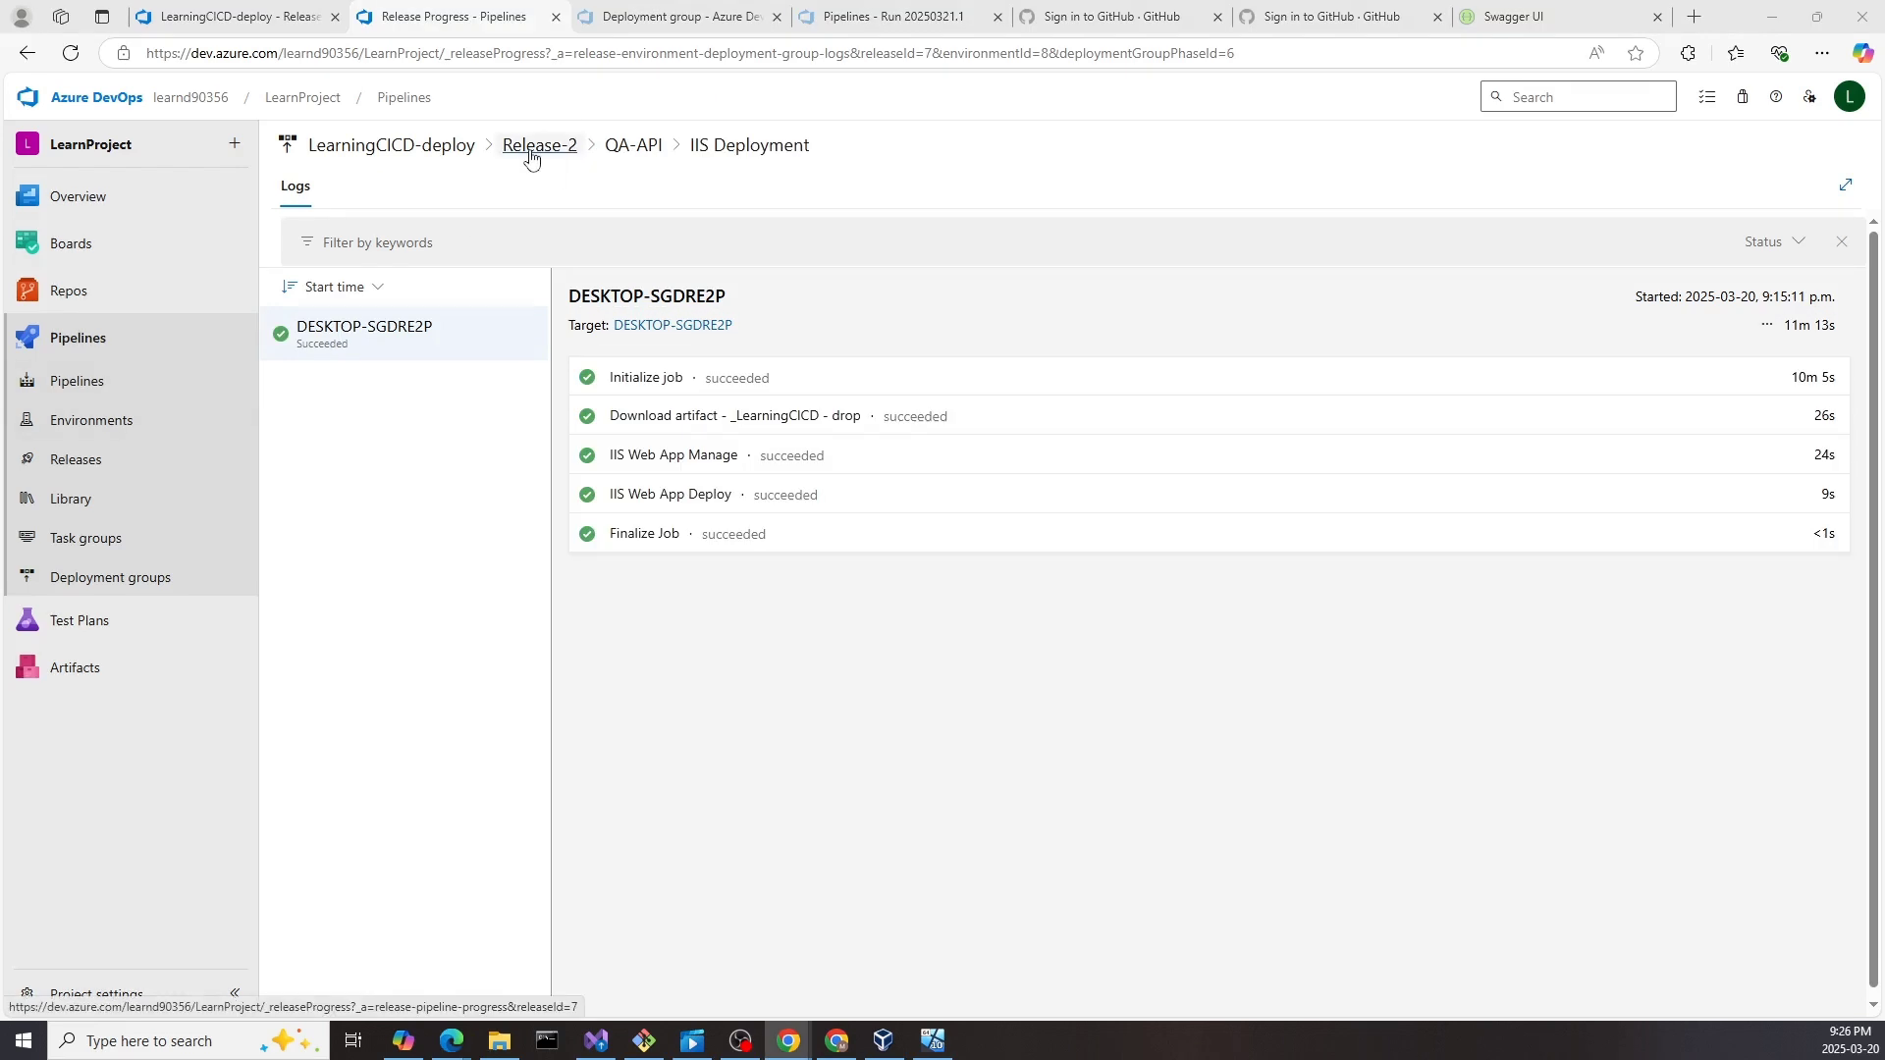
- Start another LearningCICD-deploy release with only the QA-API stage changed to a manual trigger
left_click(432, 155)
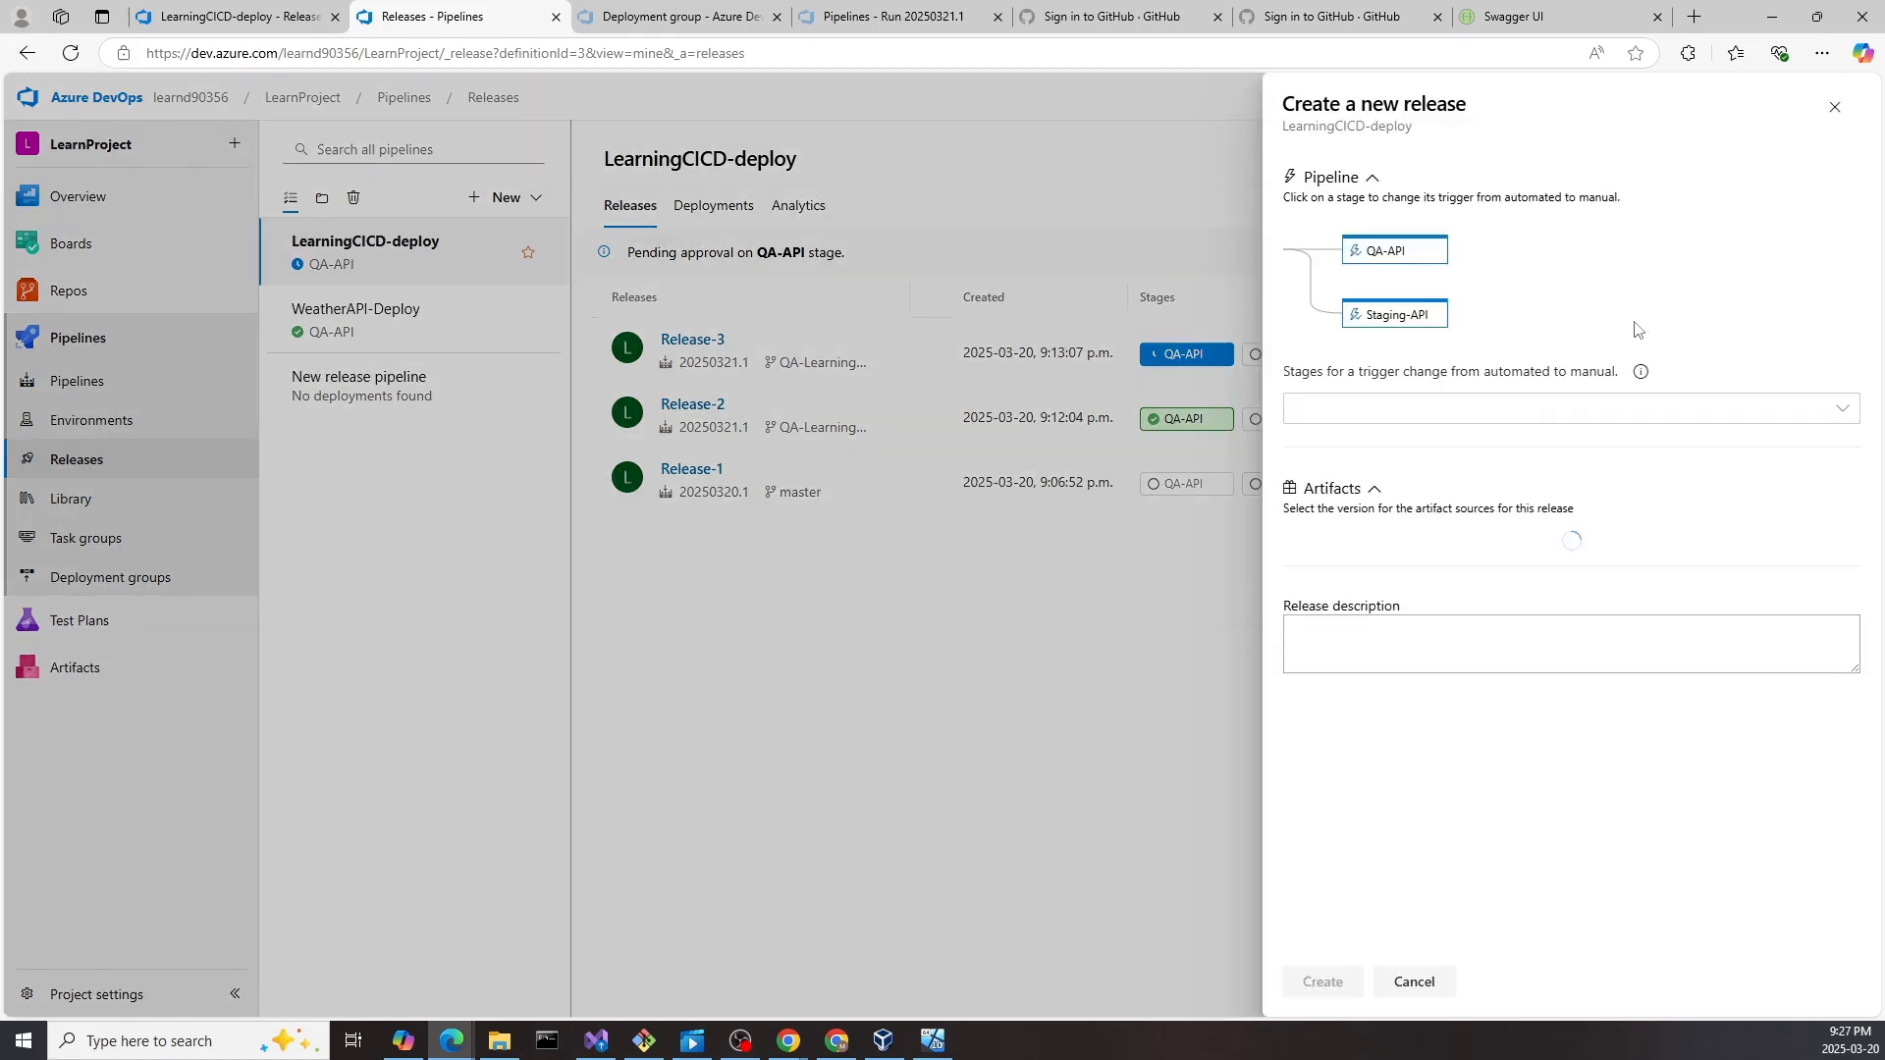
left_click(1515, 409)
left_click(1349, 447)
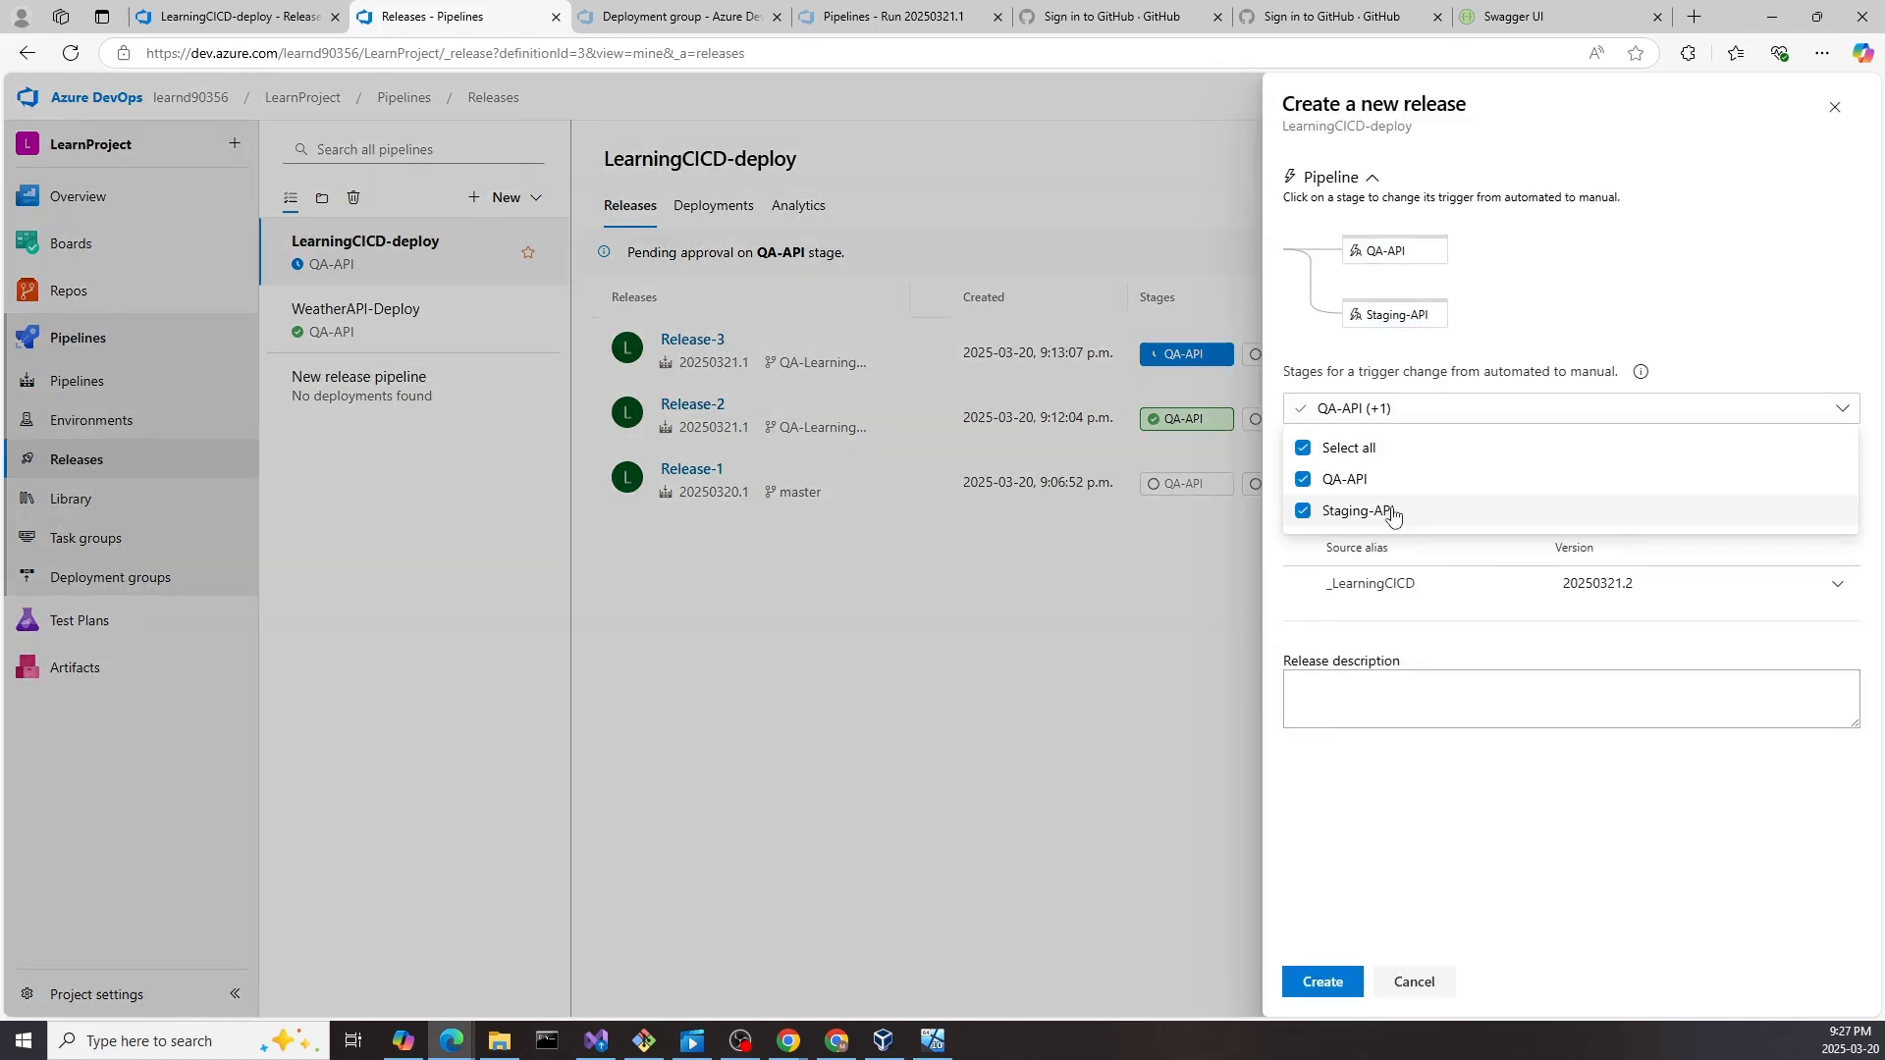
left_click(1395, 512)
left_click(1591, 265)
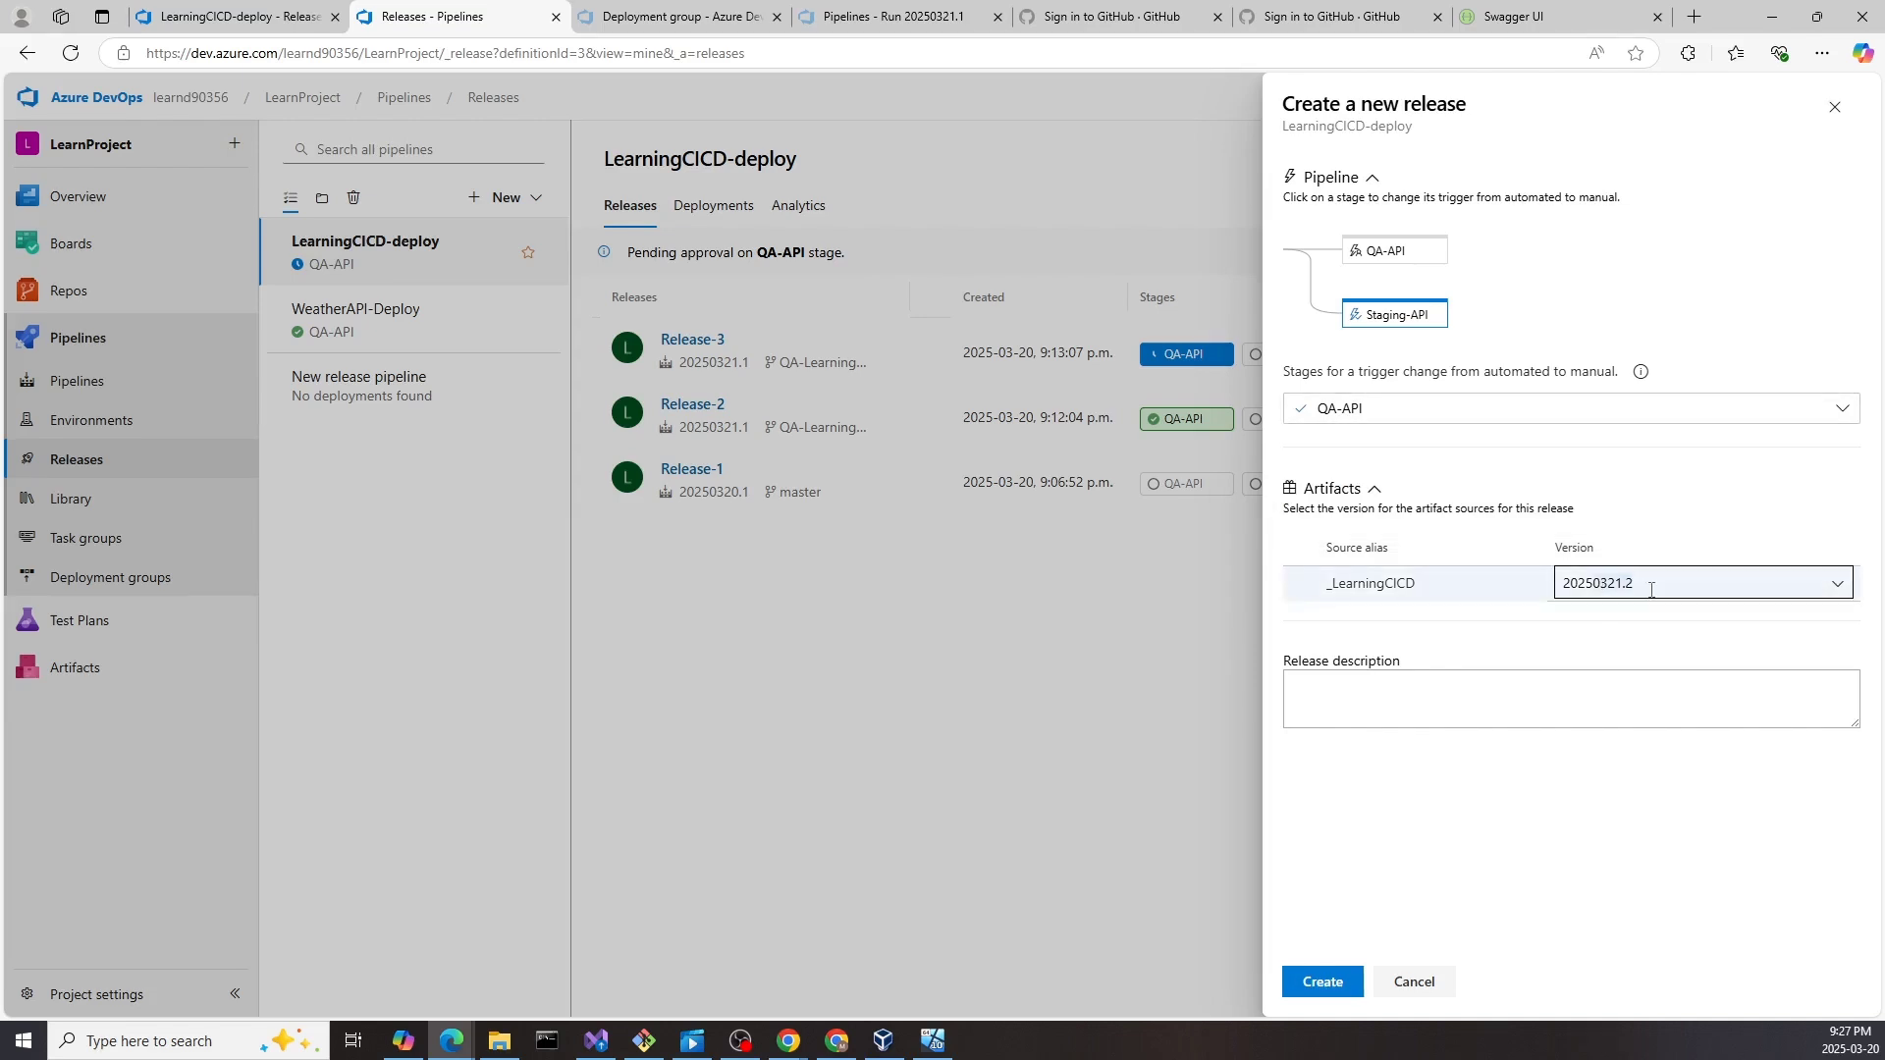
- Check the build number and source branch of LearningCICD run 20250321.2, and create the release from that artifact version
left_click(293, 12)
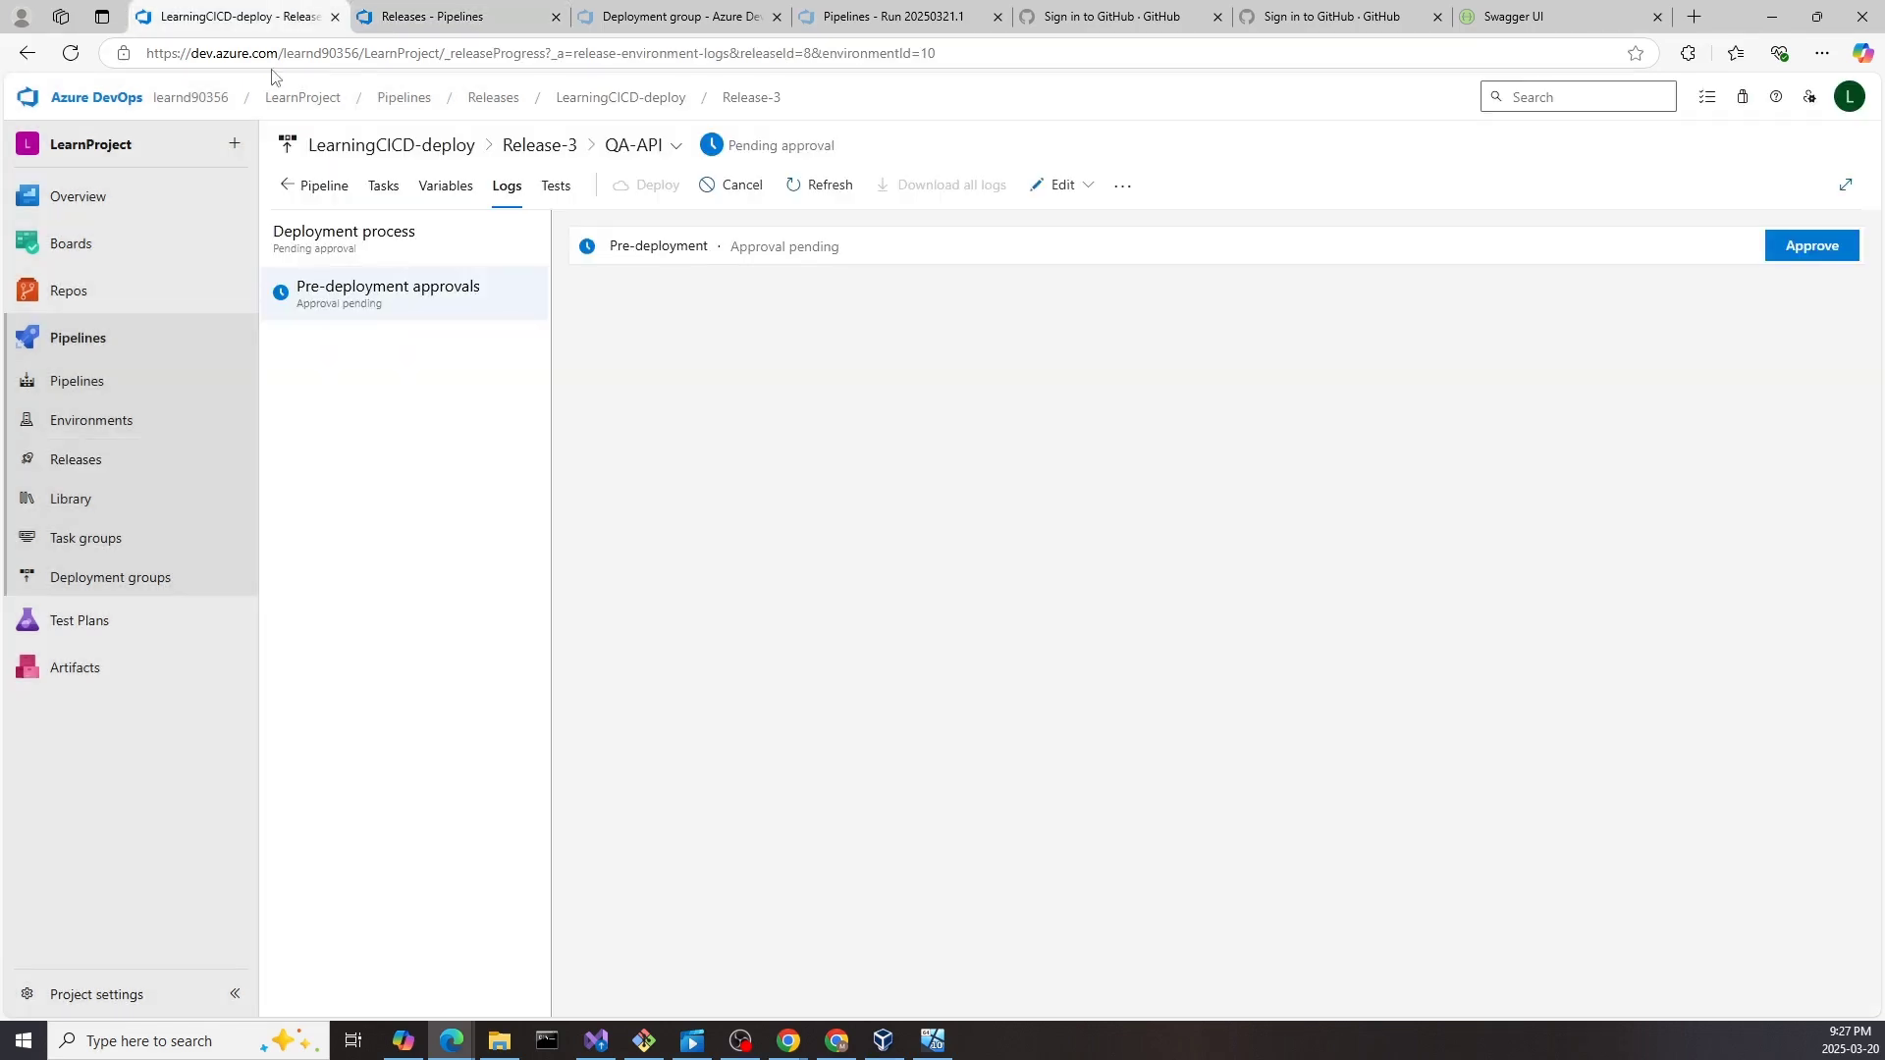
left_click(121, 385)
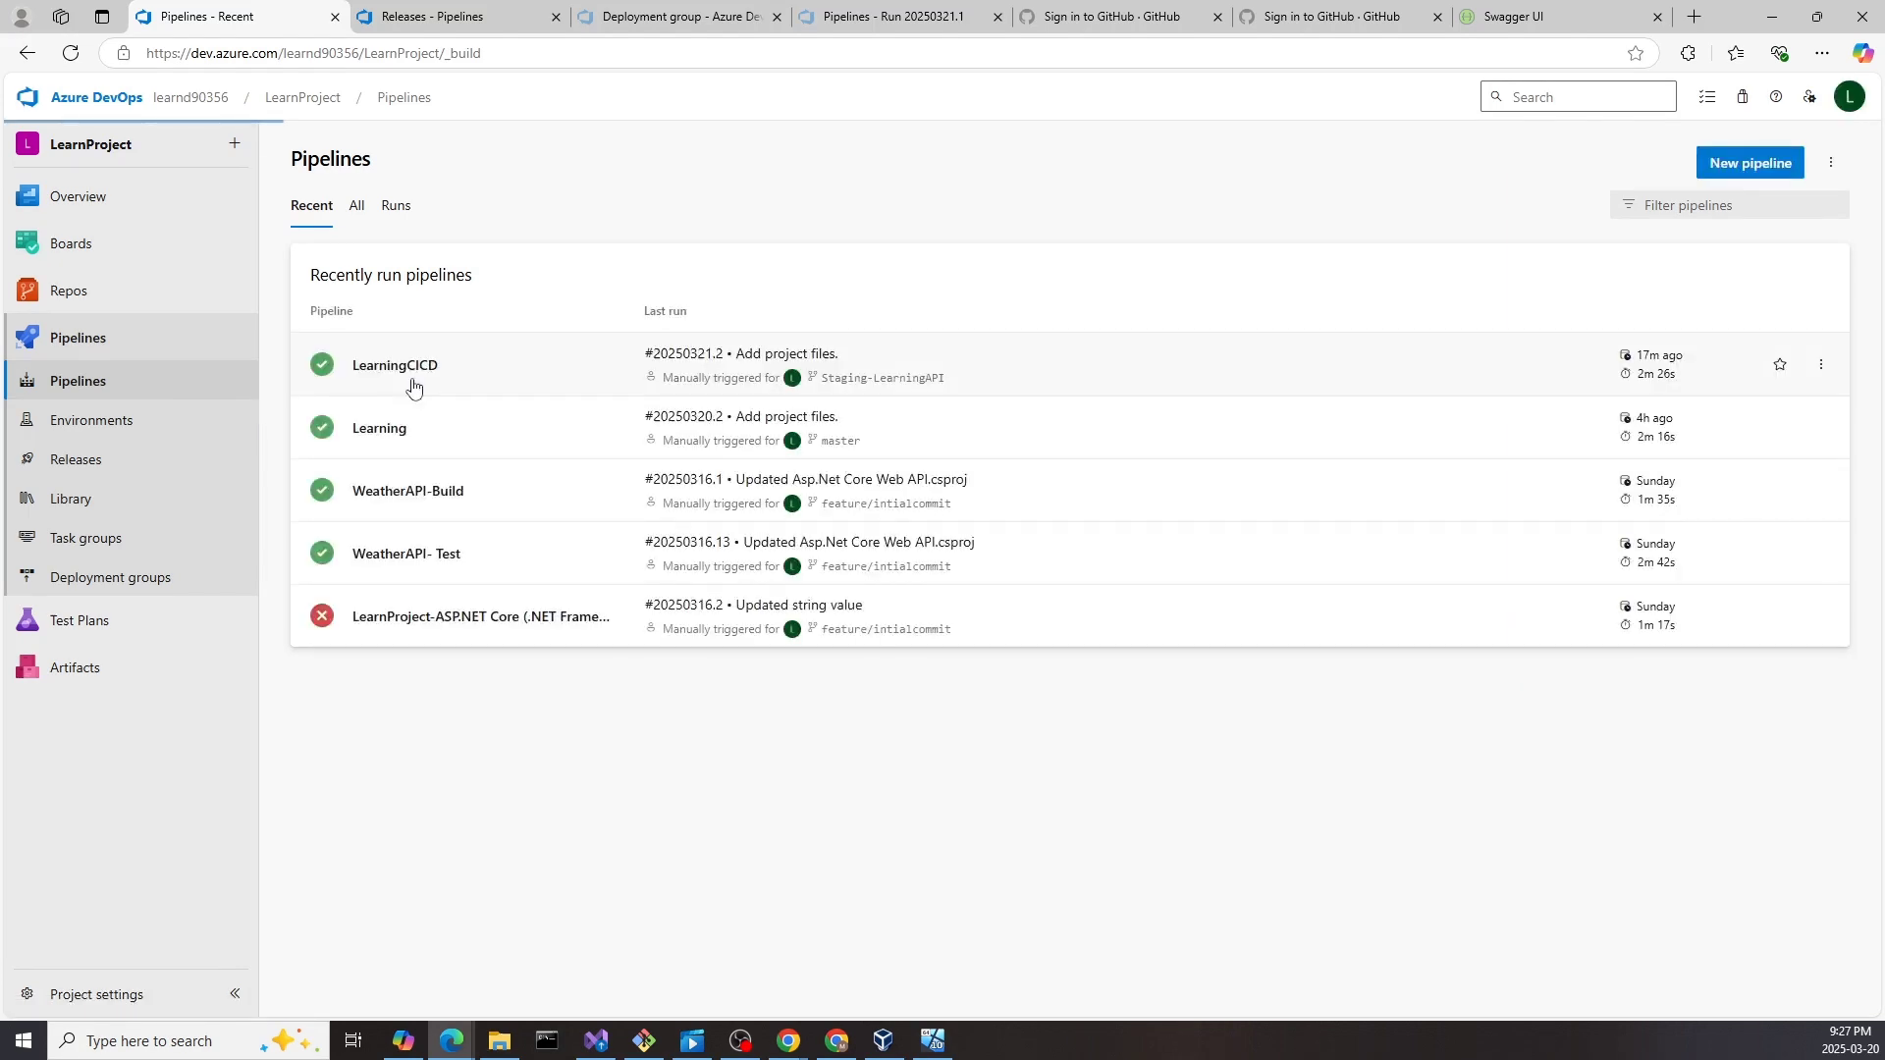
left_click(405, 369)
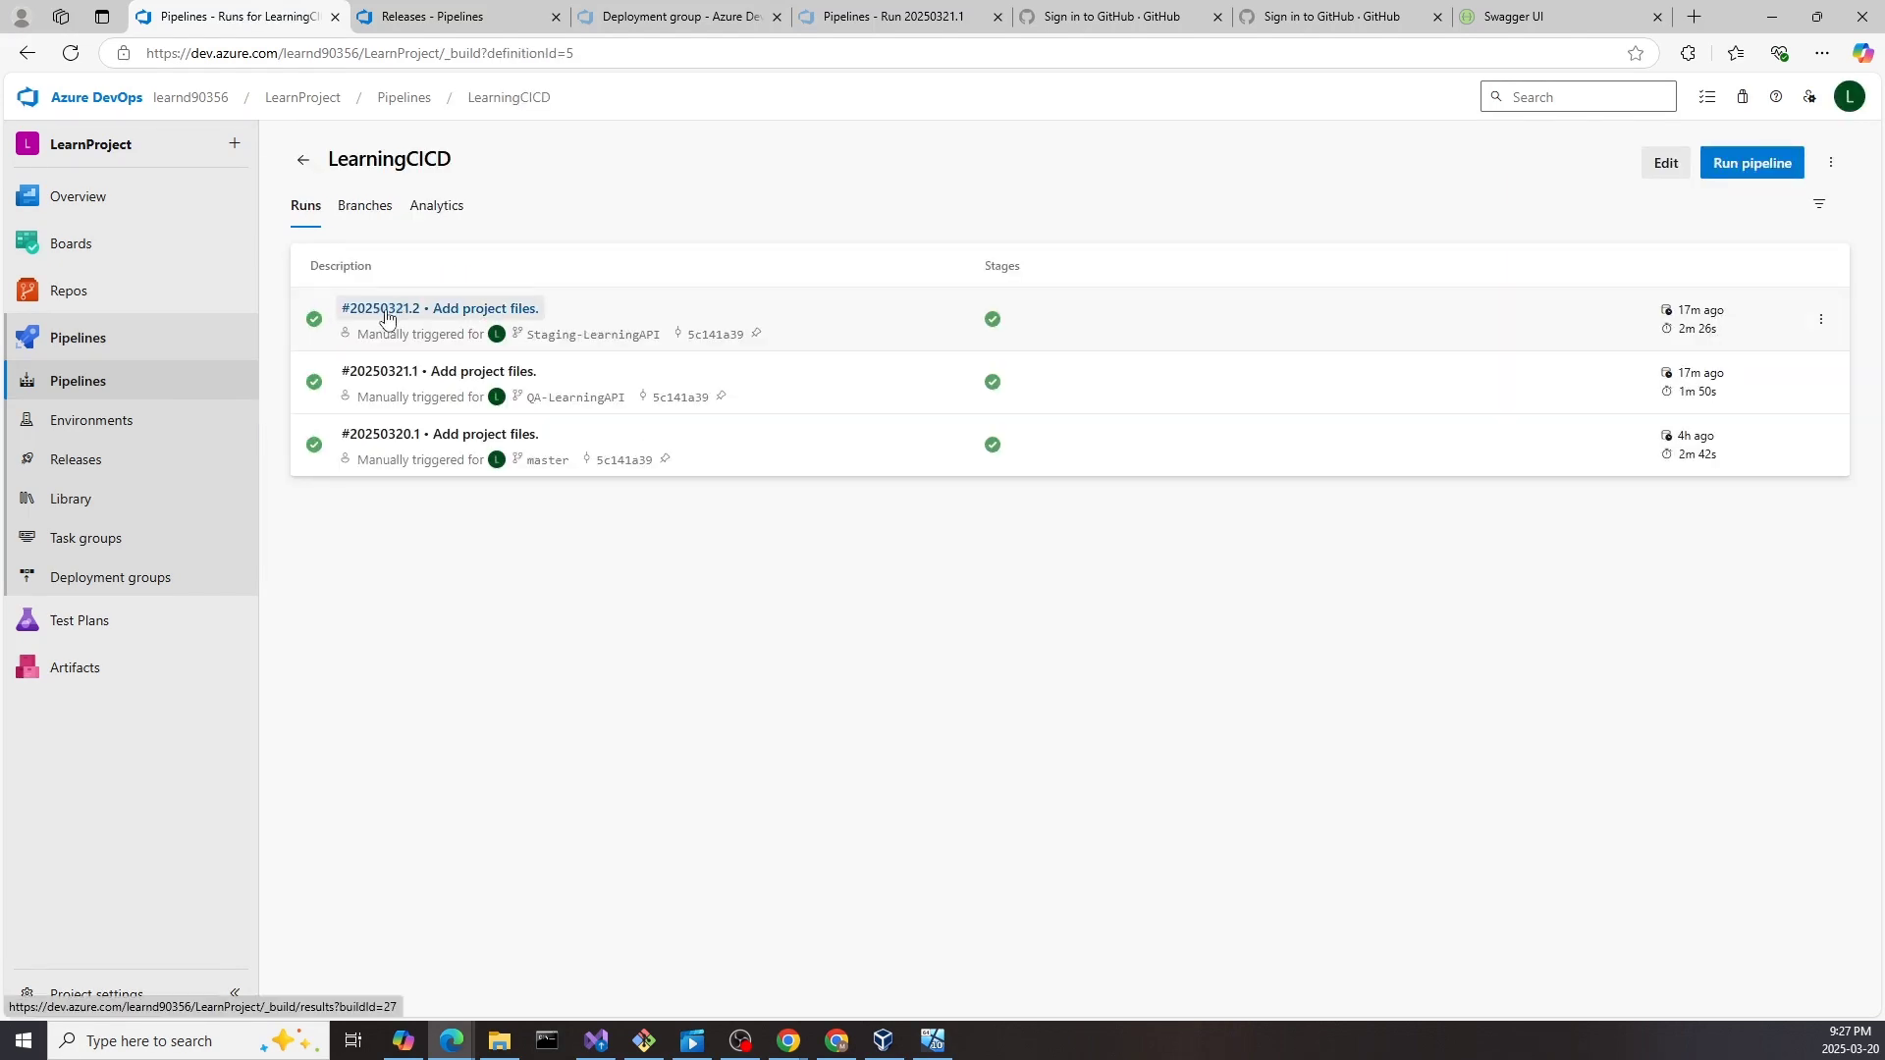
left_click(444, 21)
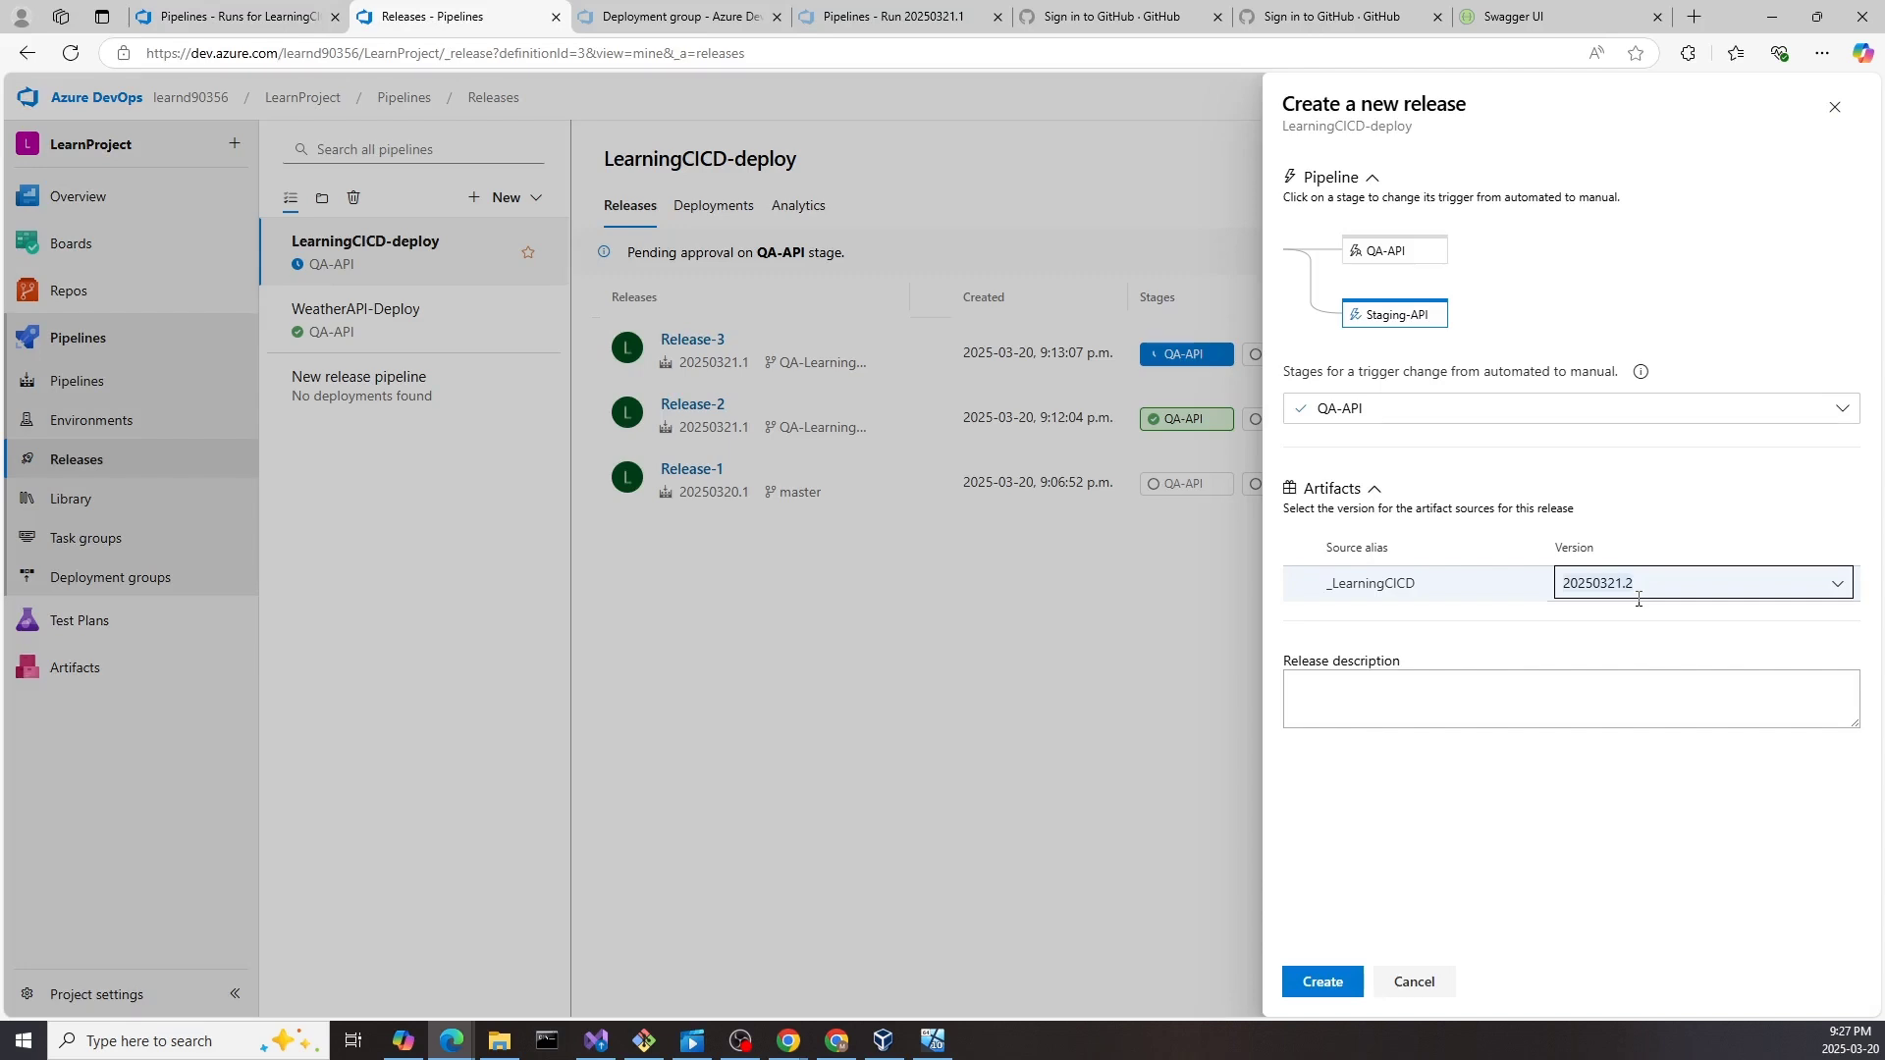
left_click(1315, 987)
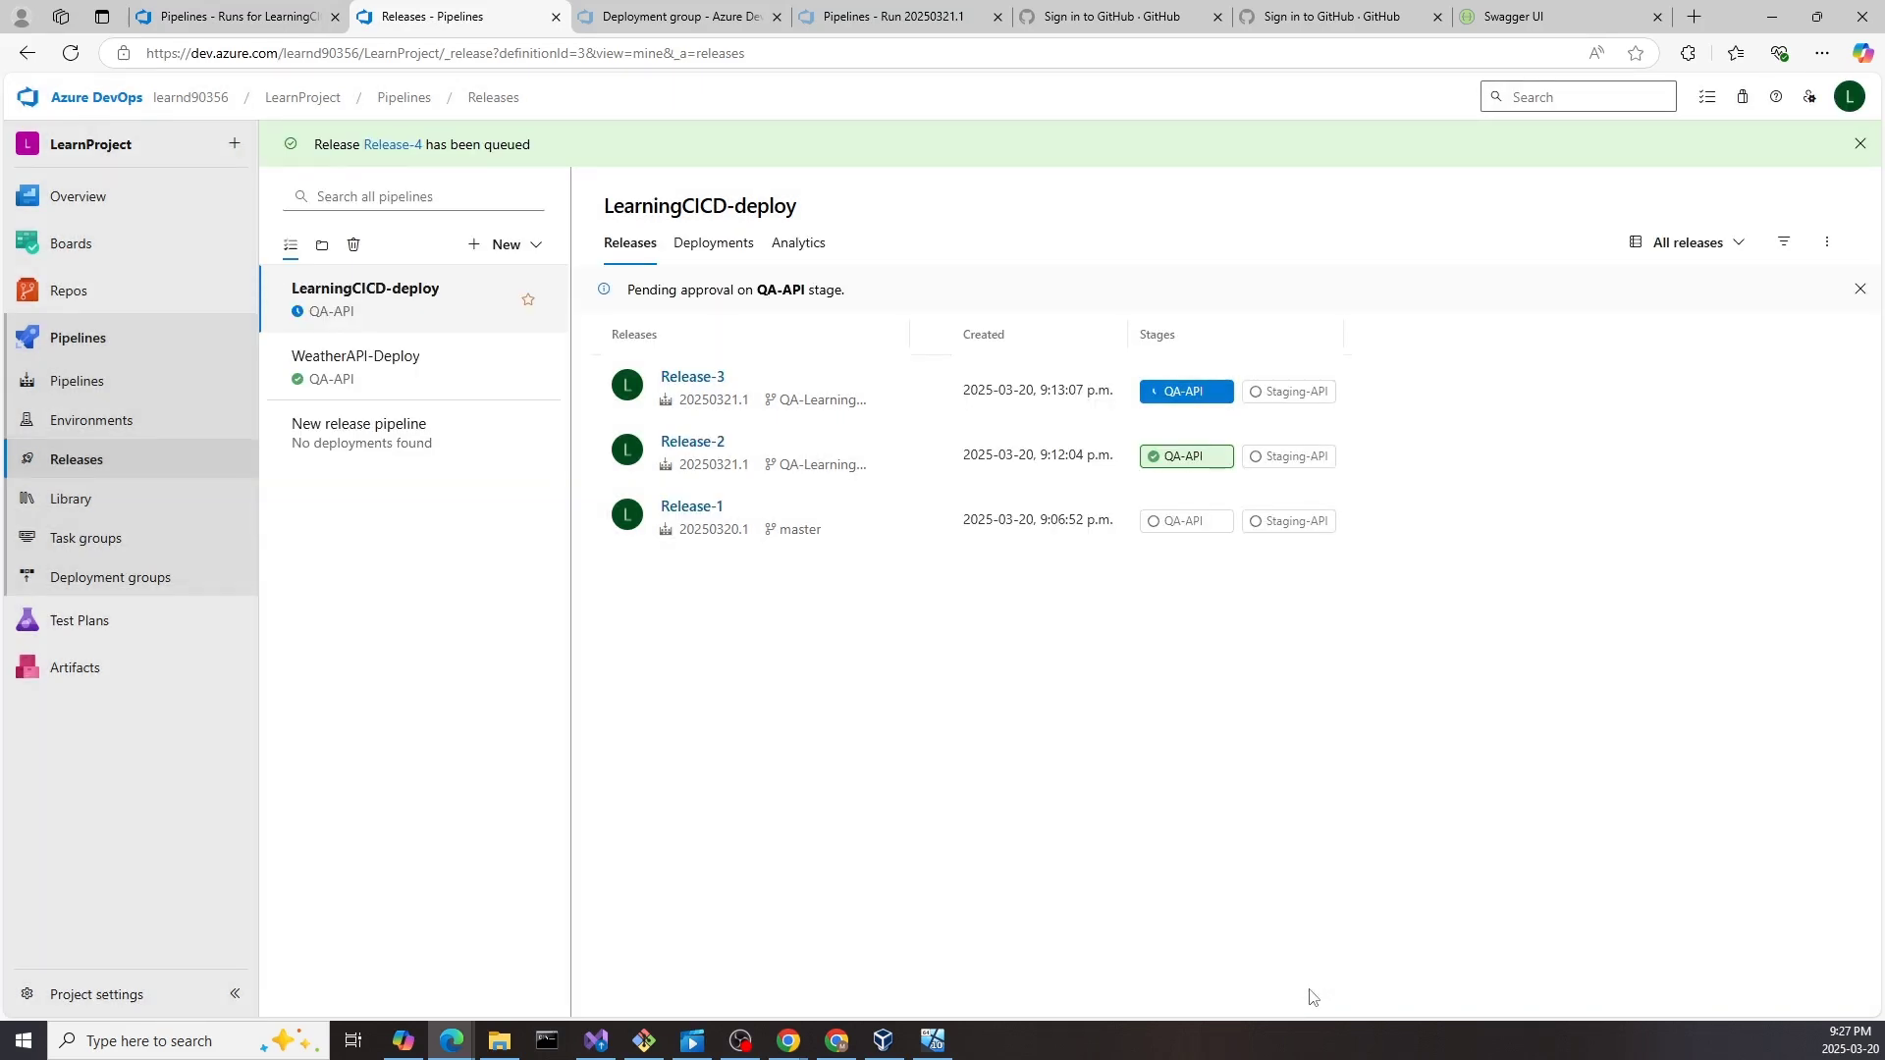
- Open the IIS Deployment logs of Release-4's Staging-API stage and examine the deployment progress on the target machine
left_click(393, 144)
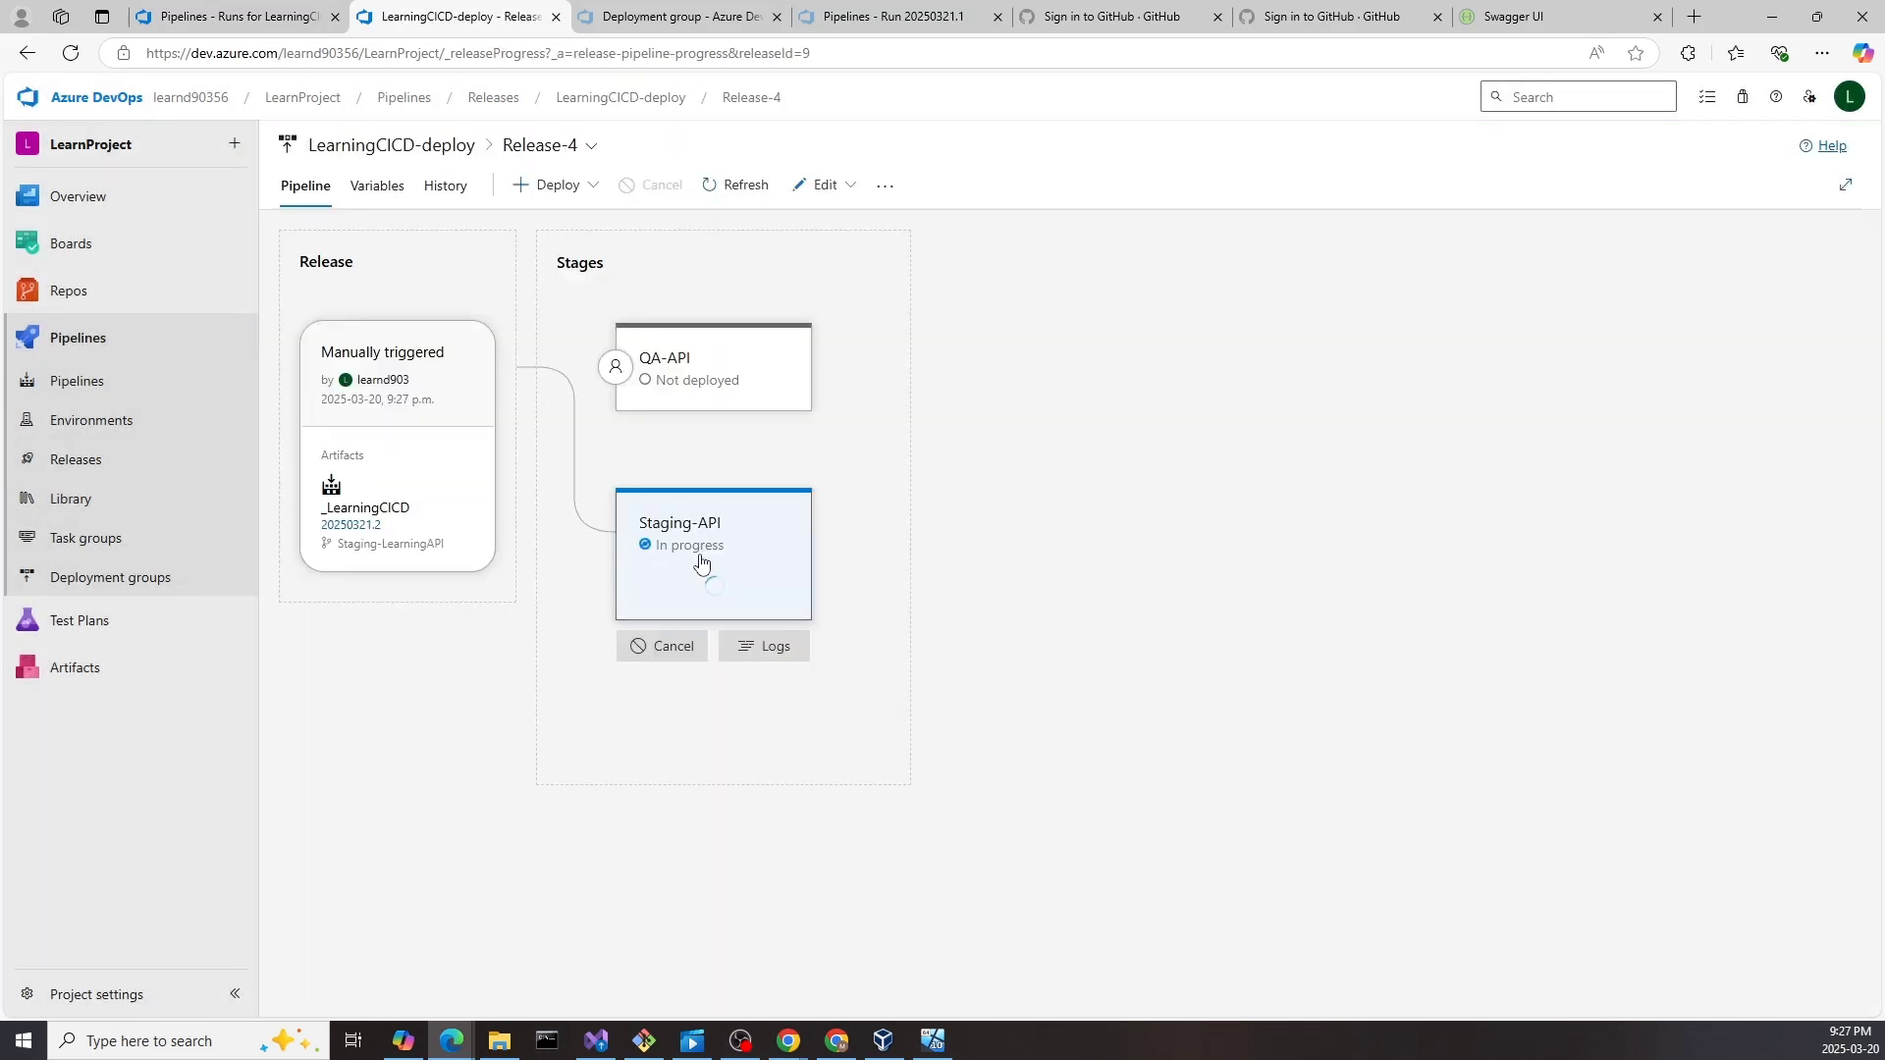
left_click(766, 646)
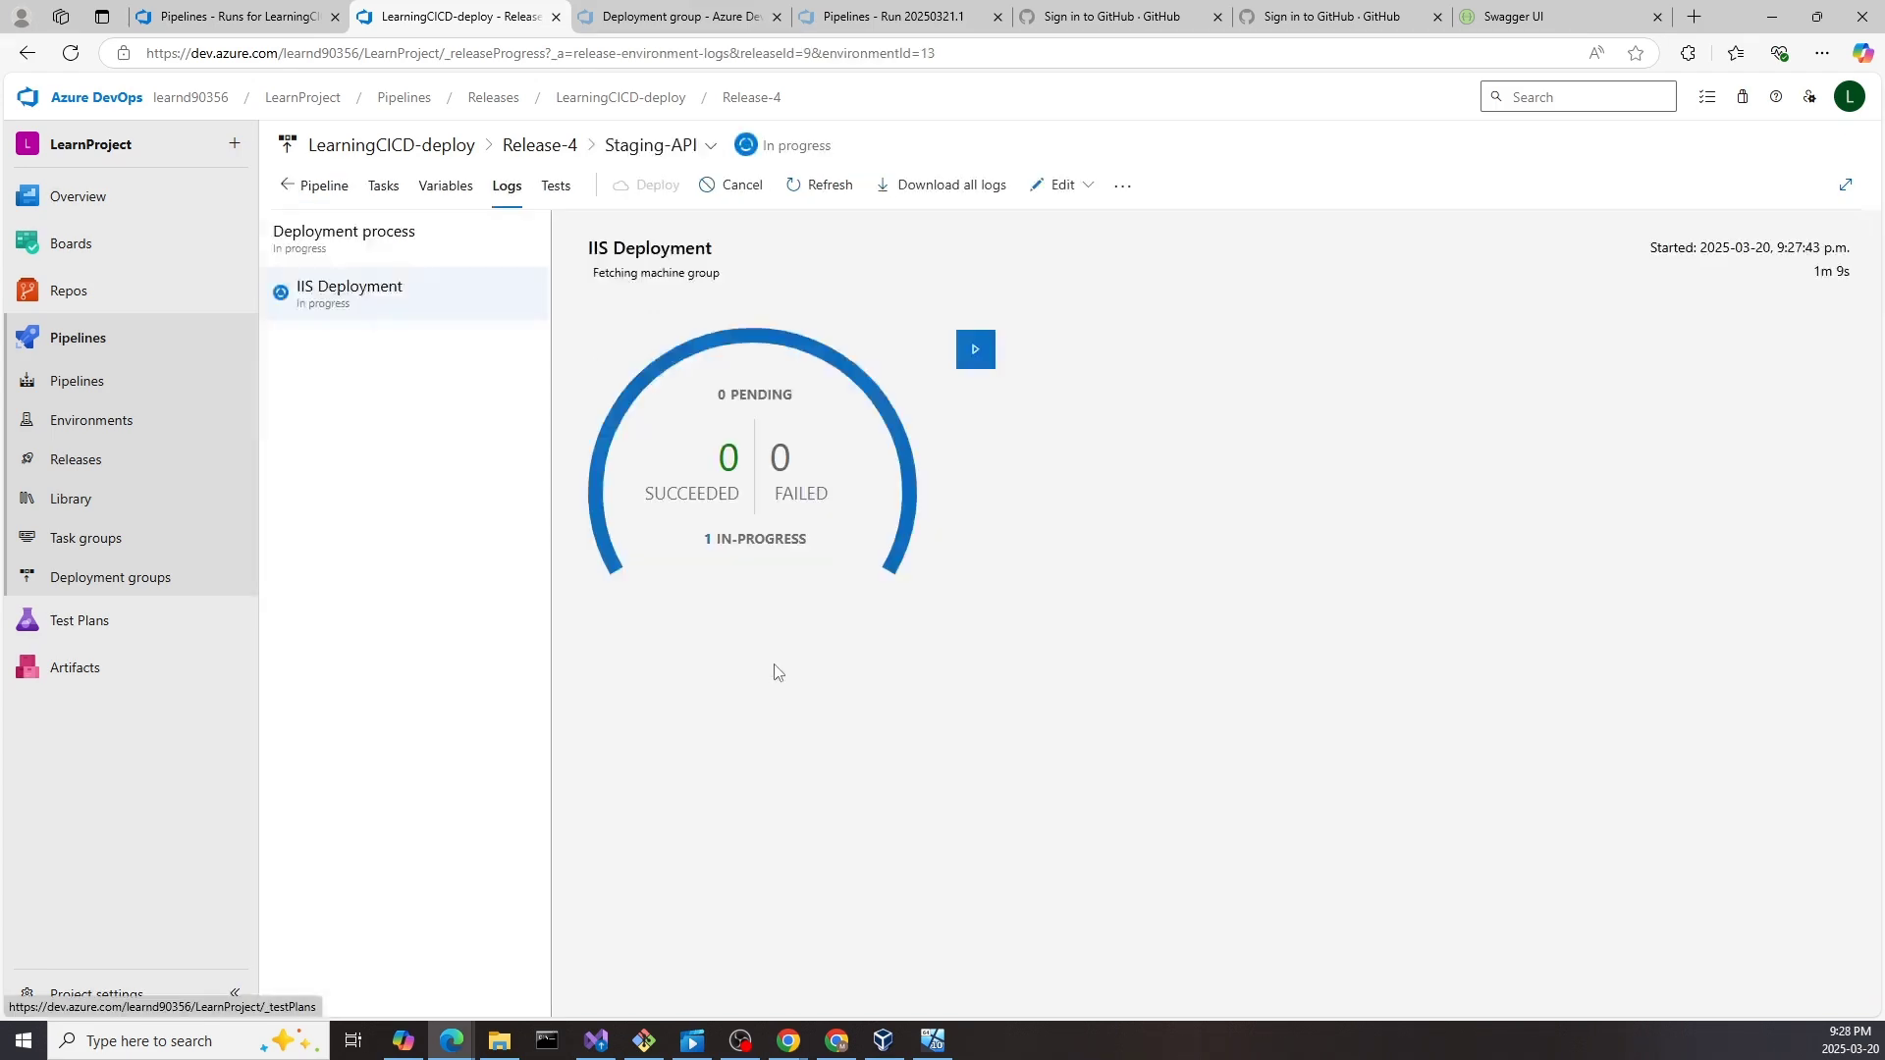
left_click(743, 535)
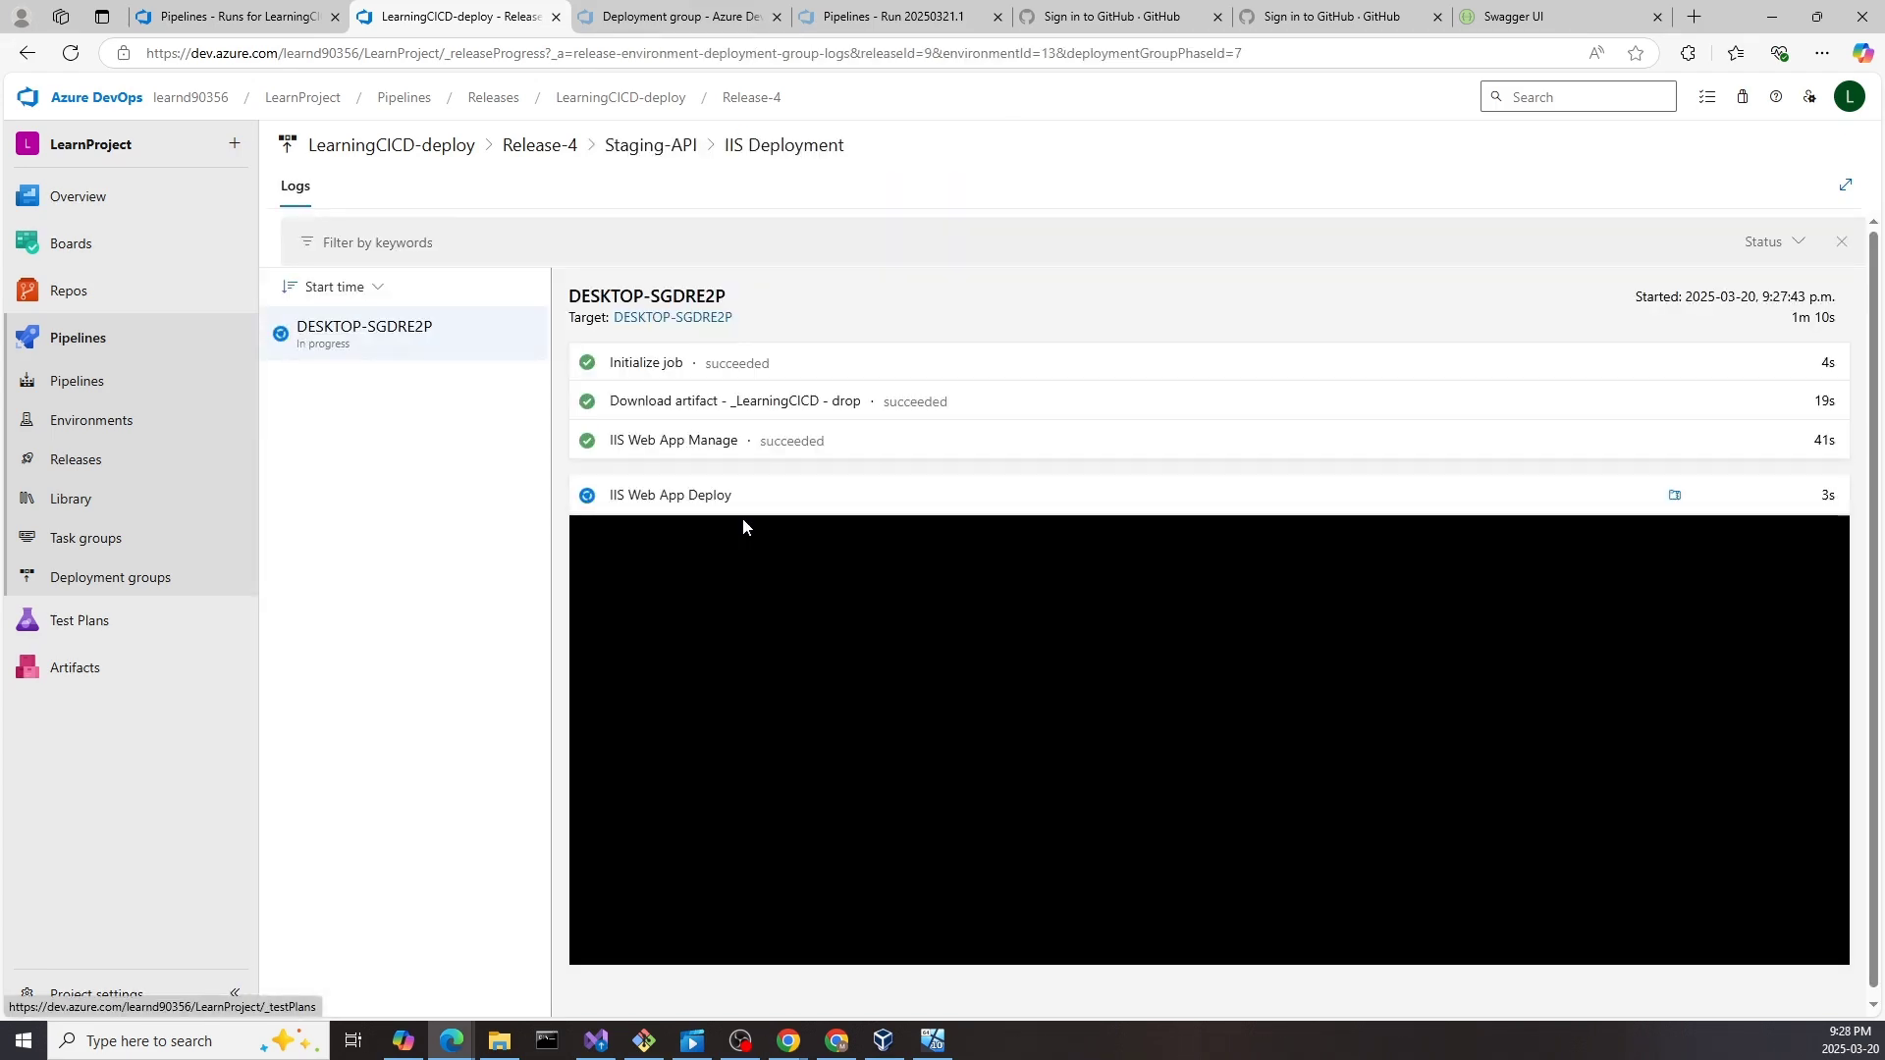